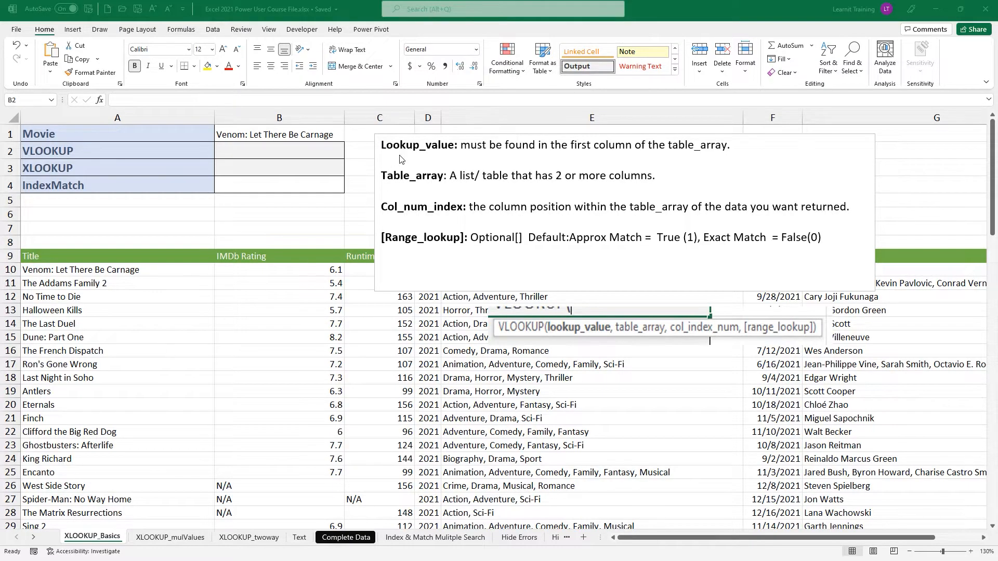
Step: Move the VLOOKUP notes box clear of the movie data and delete the Year column
{"action": "left_click_drag", "start_coordinate": [426, 140], "coordinate": [976, 201]}
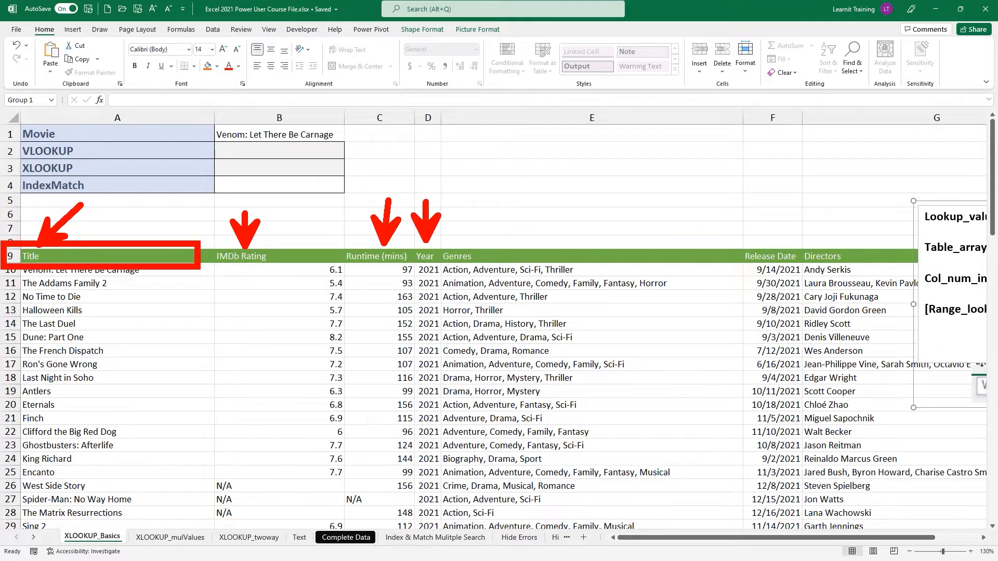
{"action": "left_click", "coordinate": [428, 118]}
{"action": "right_click", "coordinate": [431, 117]}
{"action": "left_click", "coordinate": [445, 214]}
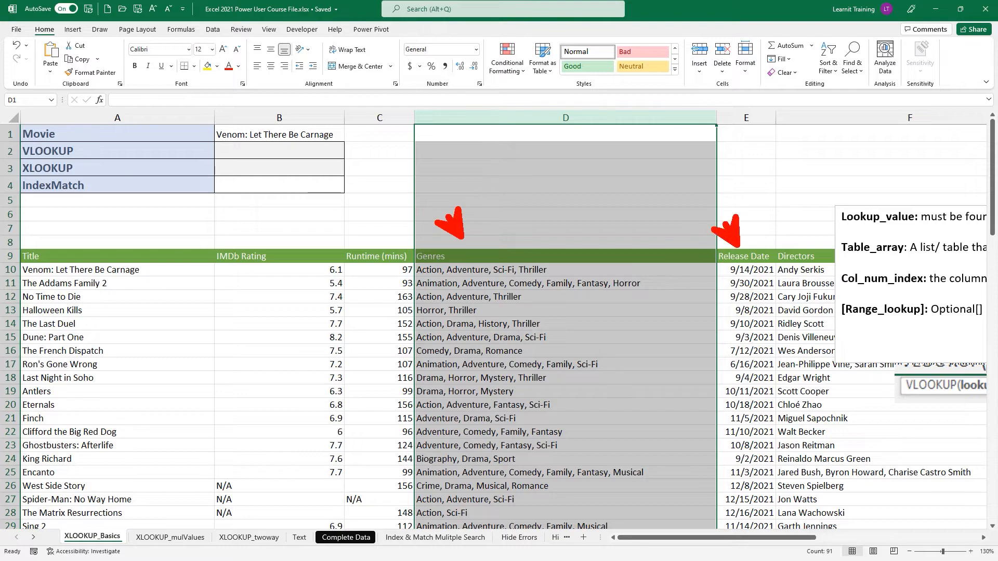
{"action": "left_click", "coordinate": [801, 258]}
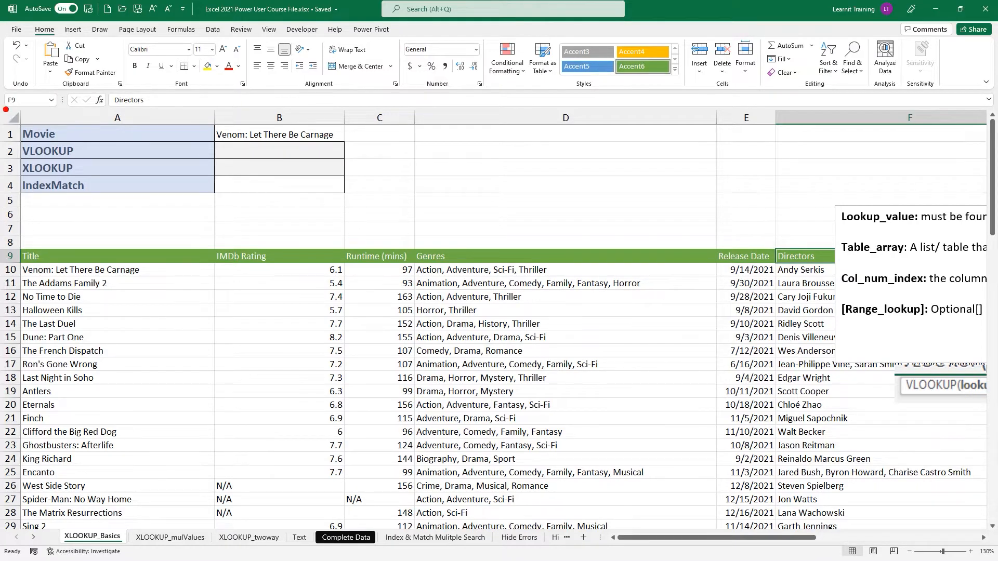
{"action": "mouse_move", "coordinate": [6, 109]}
{"action": "left_mouse_down"}
{"action": "mouse_move", "coordinate": [173, 198]}
{"action": "mouse_move", "coordinate": [358, 206]}
{"action": "left_mouse_up"}
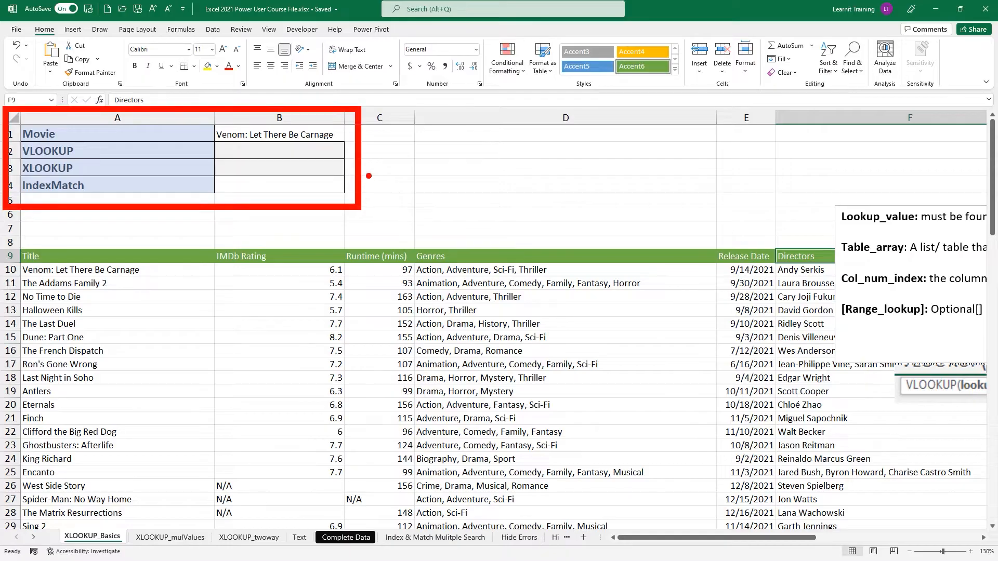
{"action": "left_click_drag", "start_coordinate": [346, 134], "coordinate": [434, 133]}
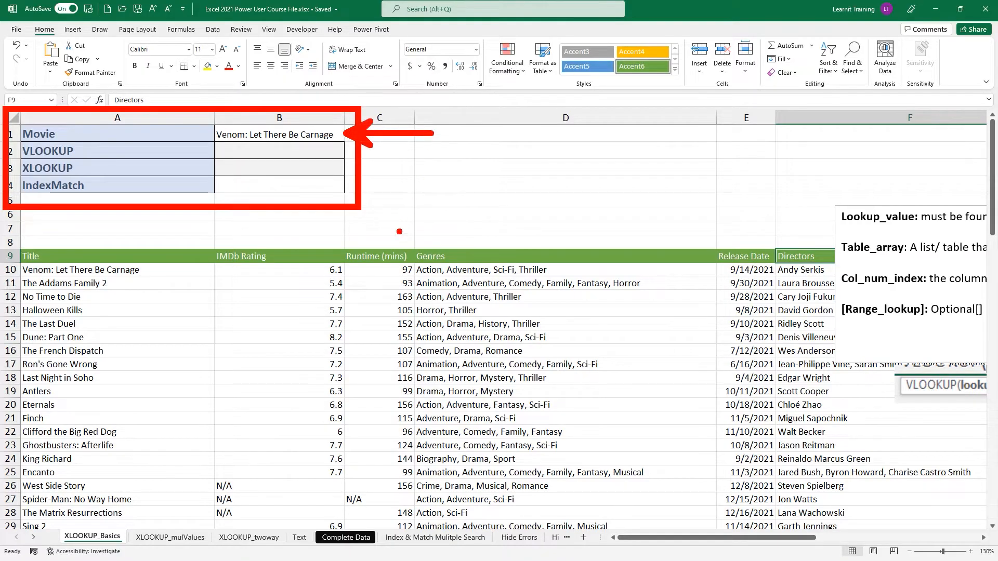
{"action": "left_click_drag", "start_coordinate": [281, 290], "coordinate": [280, 237]}
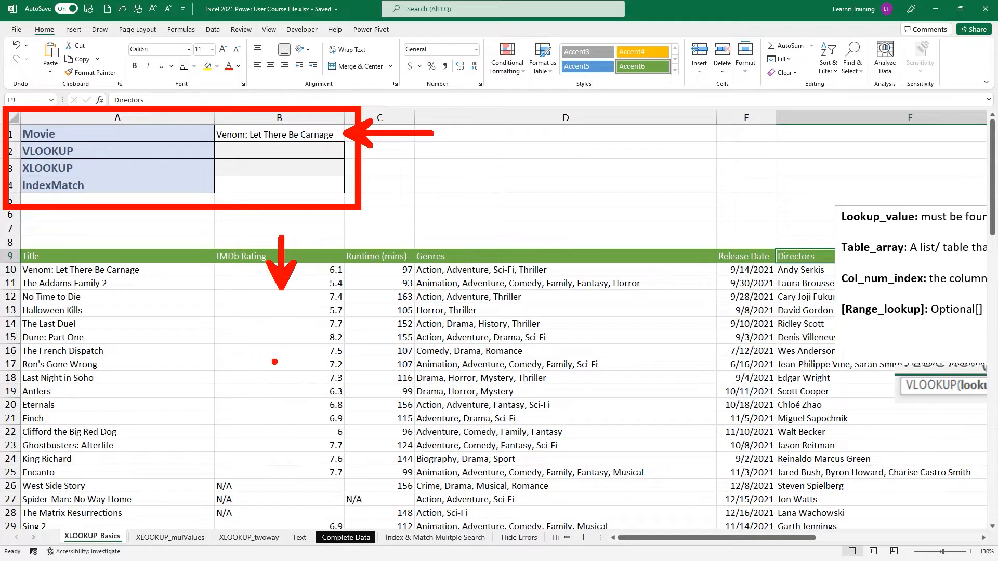
{"action": "left_click_drag", "start_coordinate": [385, 286], "coordinate": [385, 229]}
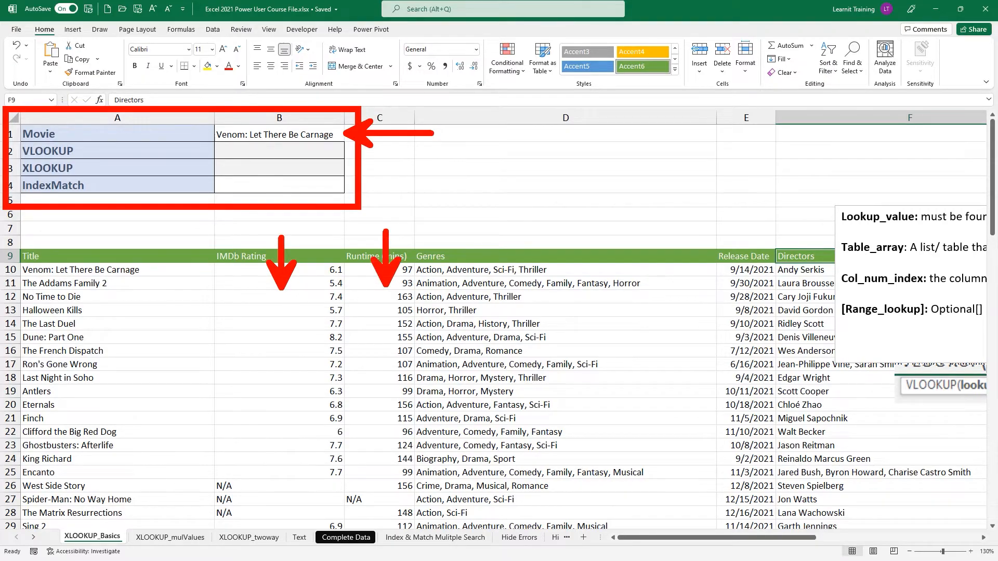
{"action": "left_click_drag", "start_coordinate": [498, 307], "coordinate": [504, 246]}
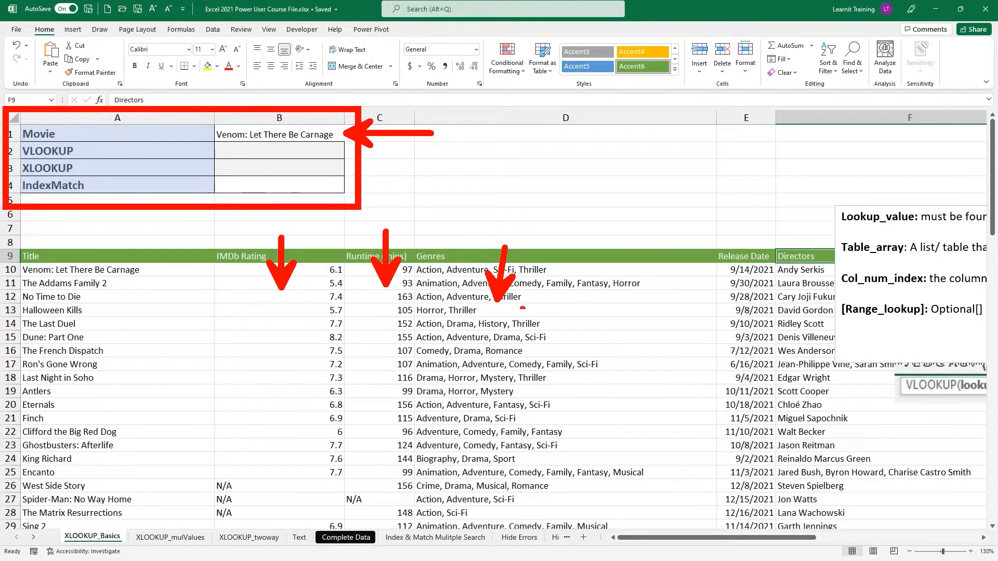
{"action": "mouse_move", "coordinate": [737, 225]}
{"action": "left_mouse_down"}
{"action": "mouse_move", "coordinate": [731, 253]}
{"action": "mouse_move", "coordinate": [750, 231]}
{"action": "mouse_move", "coordinate": [819, 227]}
{"action": "left_mouse_up"}
{"action": "key", "text": "Escape"}
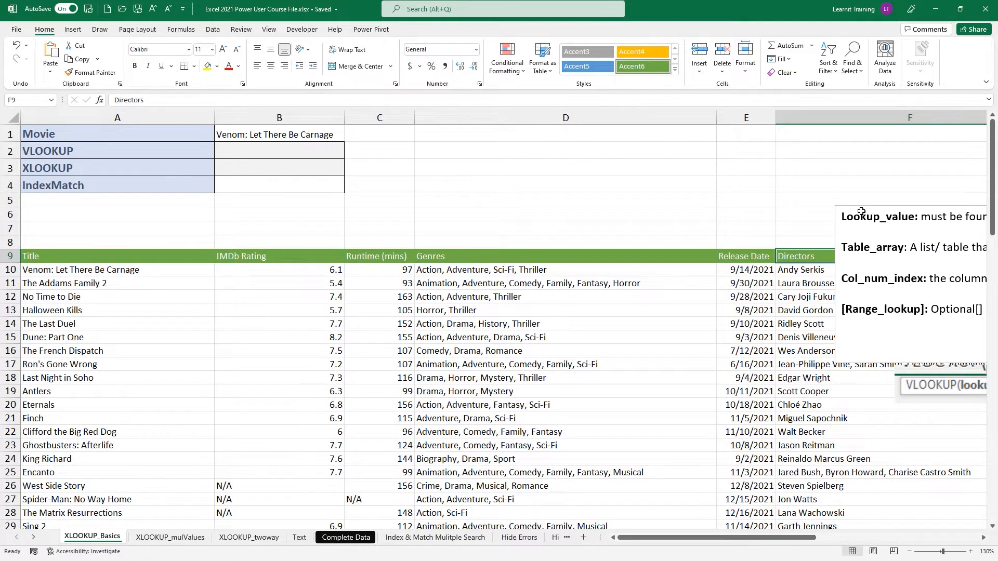
Step: Move the VLOOKUP notes box back beside the Movie, VLOOKUP, XLOOKUP and IndexMatch cells
{"action": "left_click", "coordinate": [714, 244]}
{"action": "left_click", "coordinate": [839, 208]}
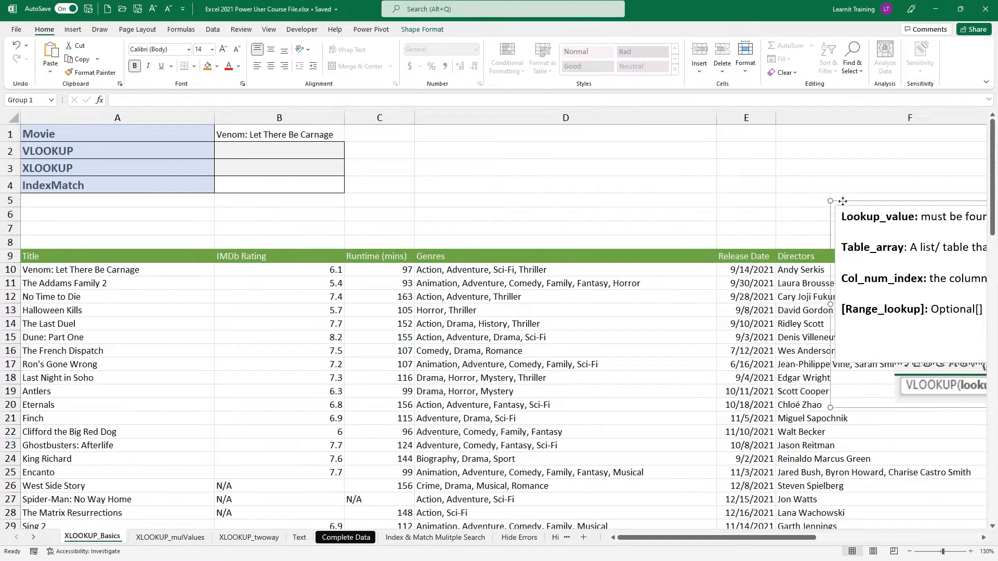
{"action": "left_click_drag", "start_coordinate": [839, 208], "coordinate": [401, 139]}
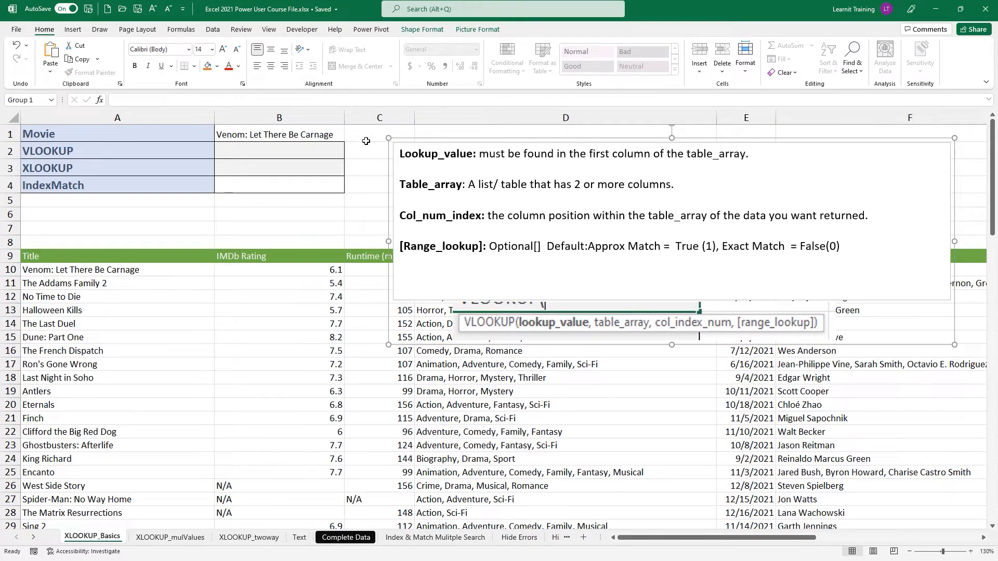
{"action": "left_click", "coordinate": [304, 153]}
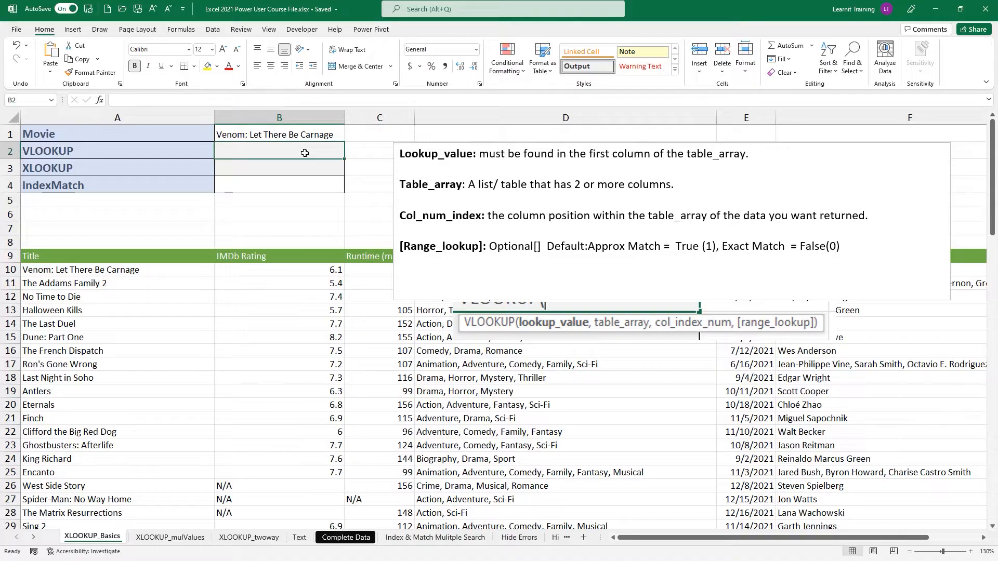
{"action": "type", "text": "=vl"}
{"action": "key", "text": "Tab"}
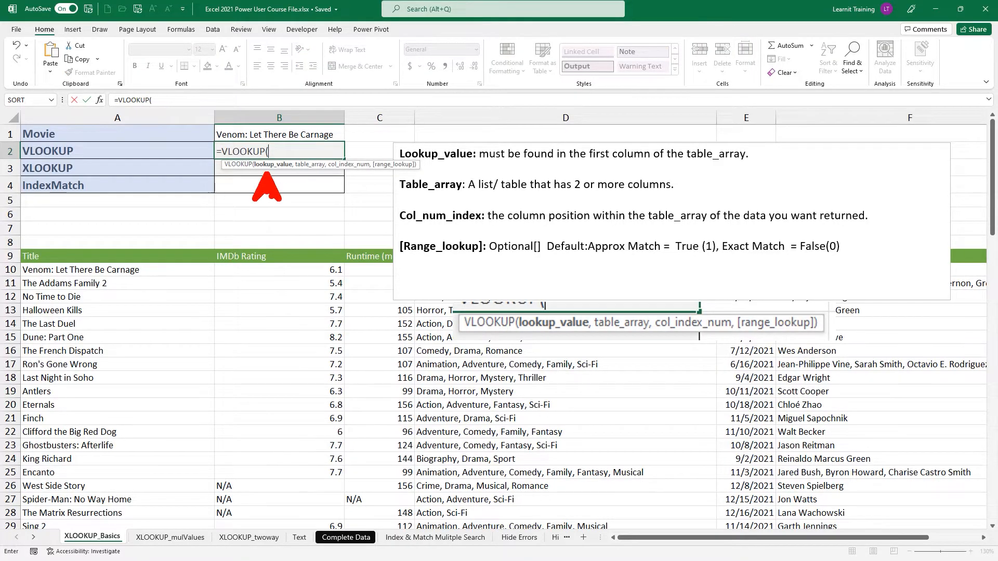
{"action": "mouse_move", "coordinate": [313, 170]}
{"action": "left_mouse_down"}
{"action": "mouse_move", "coordinate": [314, 186]}
{"action": "mouse_move", "coordinate": [353, 188]}
{"action": "left_mouse_up"}
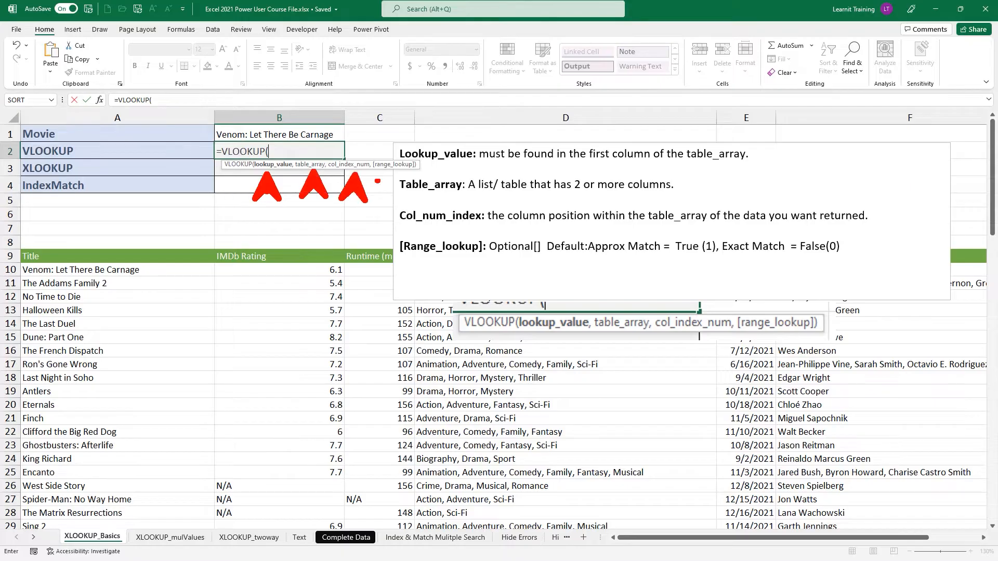
{"action": "left_click_drag", "start_coordinate": [381, 158], "coordinate": [378, 139]}
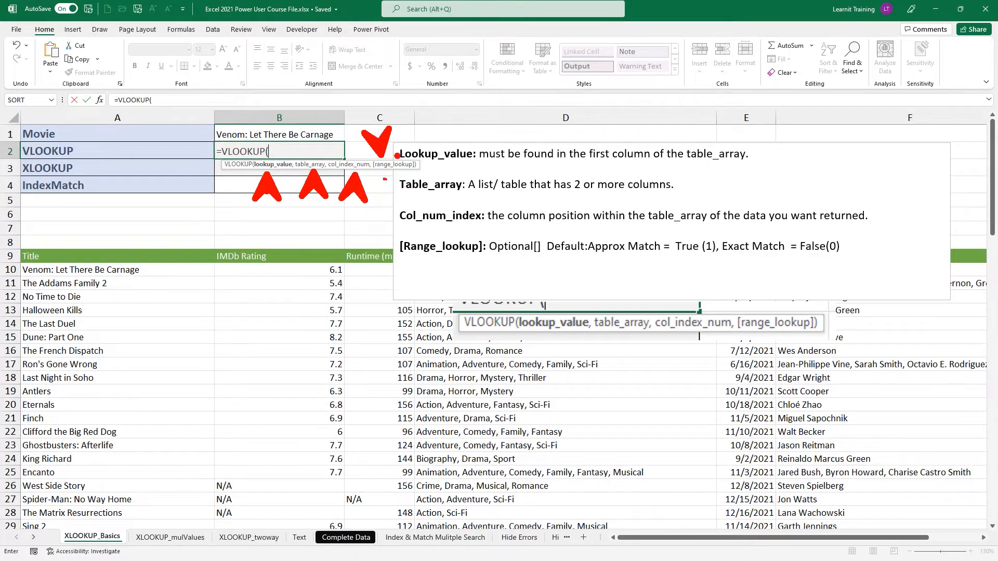
{"action": "mouse_move", "coordinate": [86, 198]}
{"action": "left_mouse_down"}
{"action": "mouse_move", "coordinate": [85, 242]}
{"action": "mouse_move", "coordinate": [100, 225]}
{"action": "left_mouse_up"}
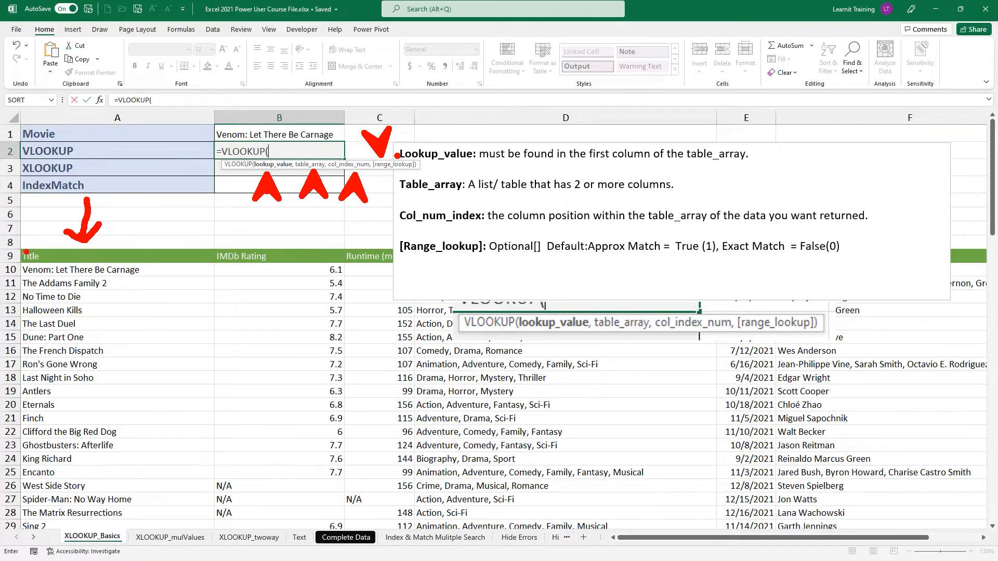
{"action": "mouse_move", "coordinate": [21, 246]}
{"action": "left_mouse_down"}
{"action": "mouse_move", "coordinate": [806, 515]}
{"action": "mouse_move", "coordinate": [994, 554]}
{"action": "left_mouse_up"}
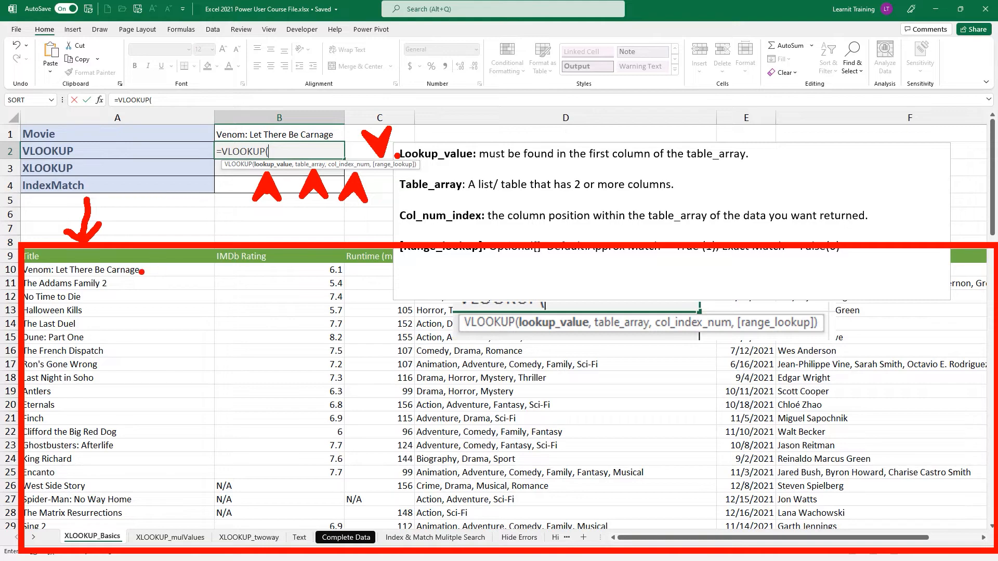
{"action": "key", "text": "Escape"}
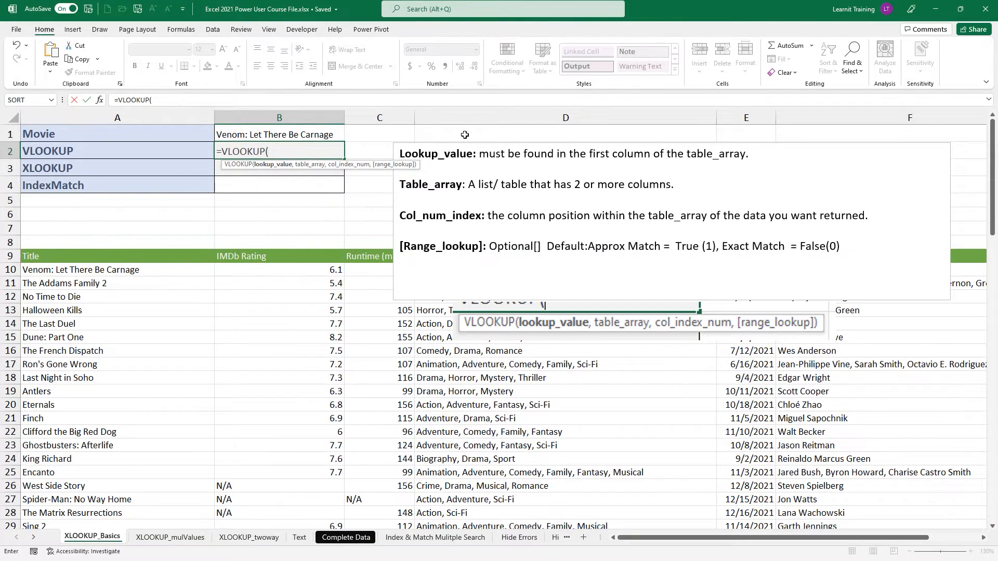
{"action": "left_click", "coordinate": [464, 135]}
{"action": "key", "text": "Escape"}
Step: Number the Title, IMDb Rating and Runtime columns 1, 2 and 3 in row 8, directly above their headers
{"action": "left_click", "coordinate": [52, 239]}
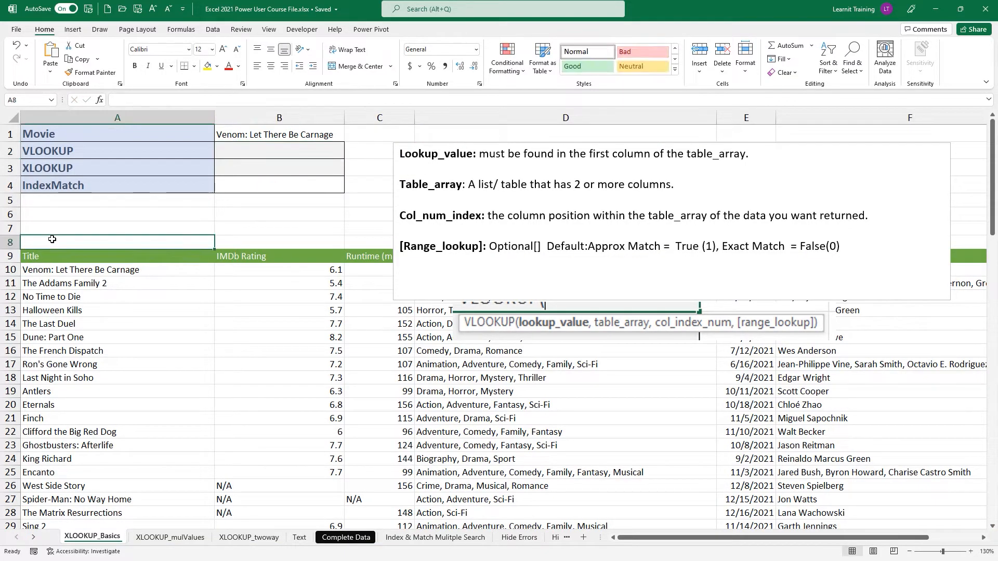
{"action": "type", "text": "1"}
{"action": "key", "text": "Tab"}
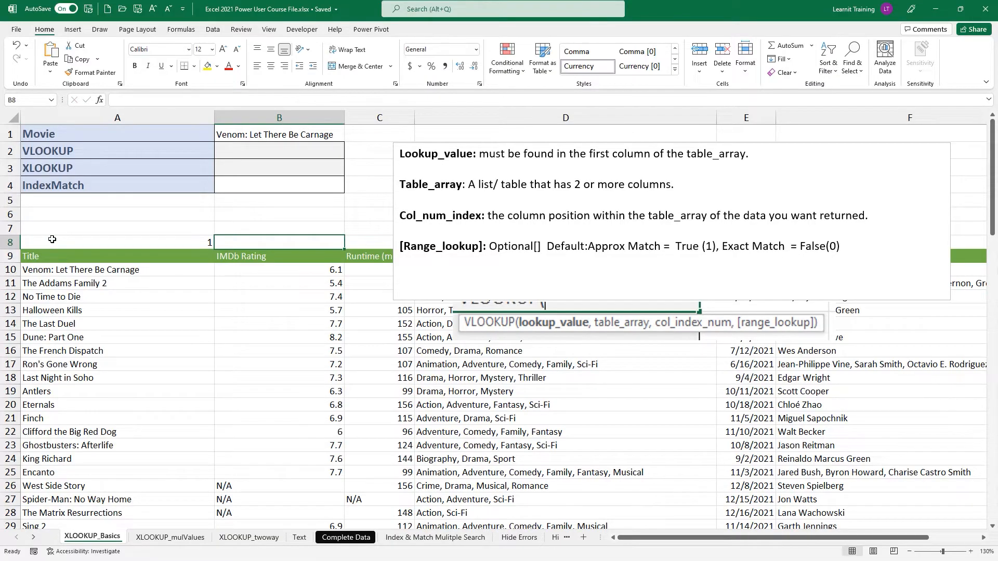
{"action": "type", "text": "2"}
{"action": "key", "text": "Tab"}
{"action": "type", "text": "3"}
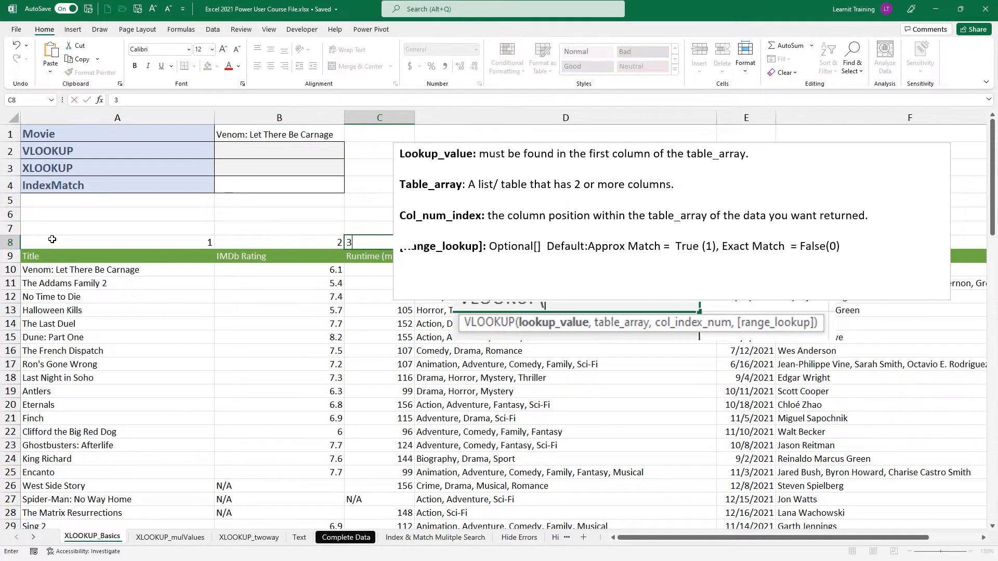
{"action": "key", "text": "Tab"}
Step: Move the notes text box down off row 8 and number the Genres, Release Date and Directors columns 4, 5 and 6 there
{"action": "left_click", "coordinate": [417, 153]}
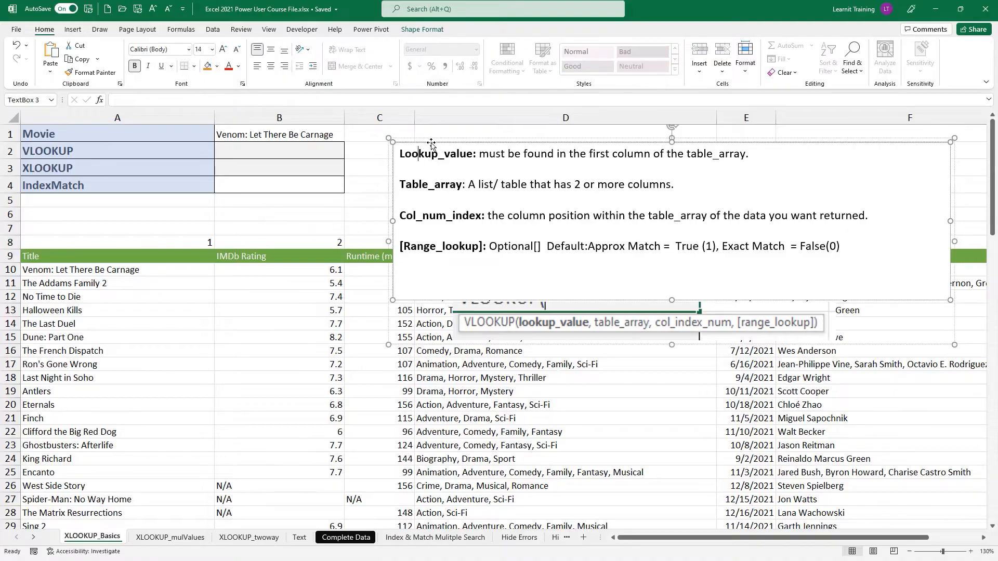
{"action": "left_click_drag", "start_coordinate": [431, 141], "coordinate": [474, 365]}
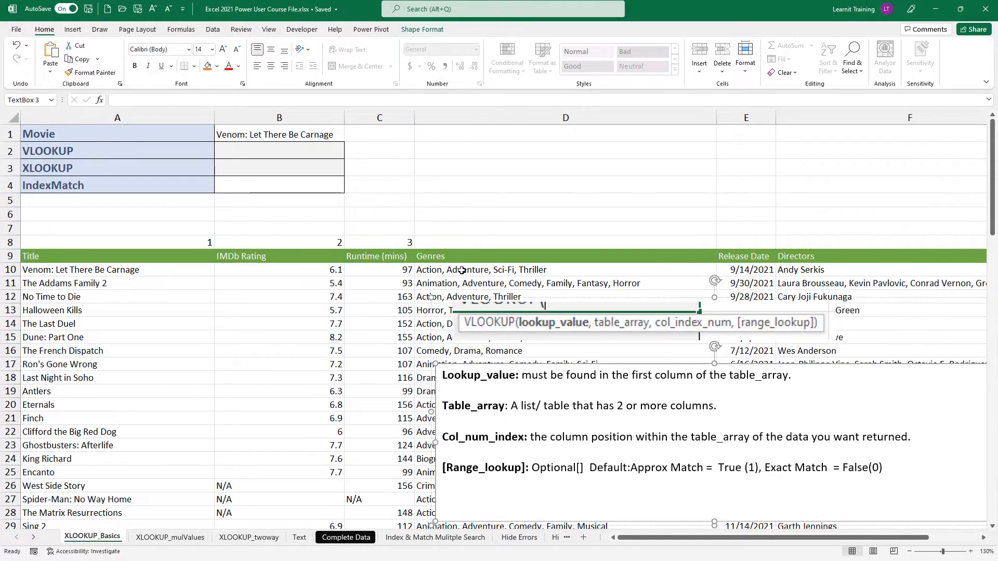
{"action": "left_click", "coordinate": [450, 239]}
{"action": "type", "text": "4"}
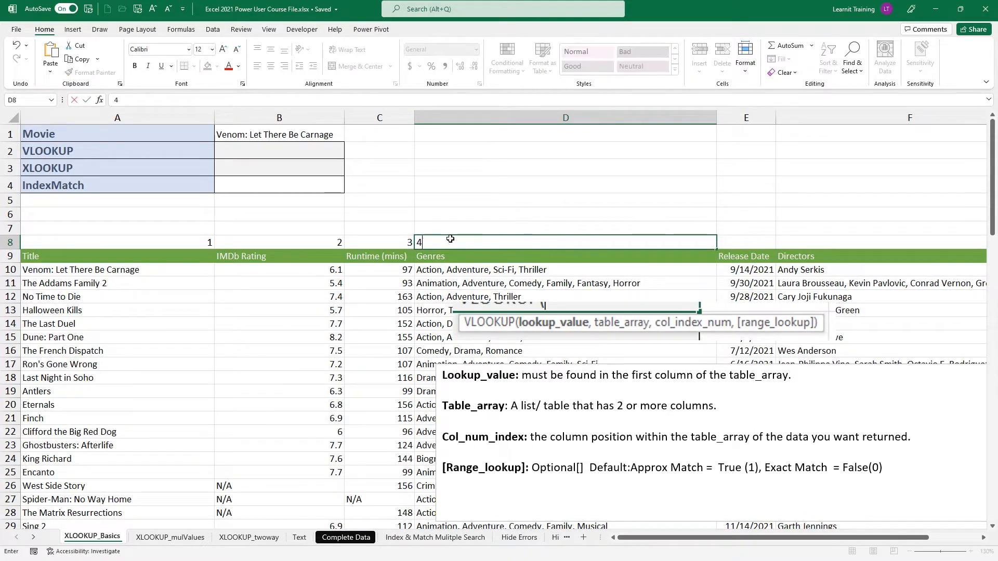
{"action": "key", "text": "Tab"}
{"action": "type", "text": "5"}
{"action": "key", "text": "Tab"}
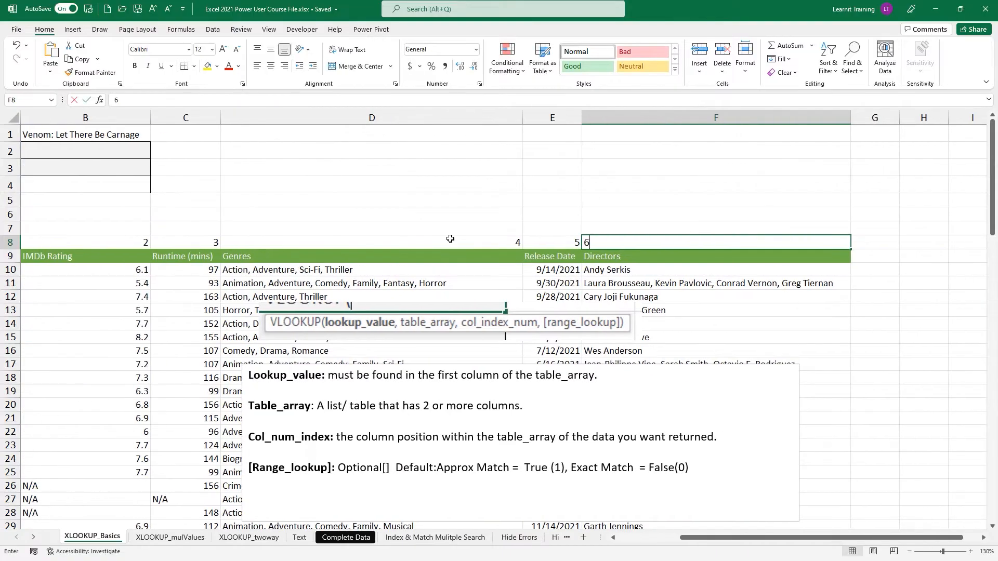
{"action": "type", "text": "6"}
Step: Move the grouped VLOOKUP notes to the right of the movie table, past the Directors column
{"action": "left_click", "coordinate": [437, 314]}
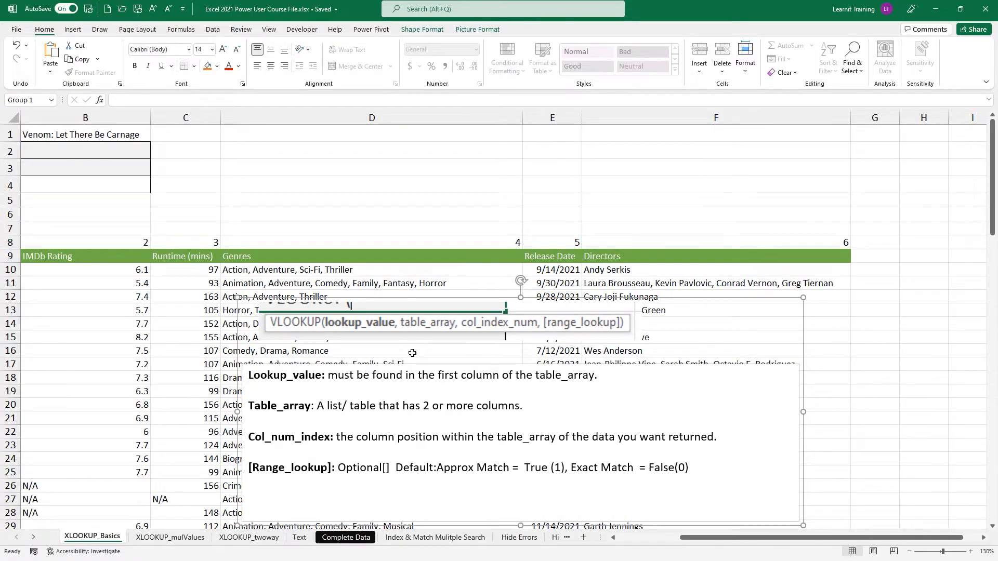
{"action": "scroll", "coordinate": [437, 314], "scroll_direction": "down", "scroll_amount": 2}
{"action": "left_click_drag", "start_coordinate": [414, 255], "coordinate": [885, 296]}
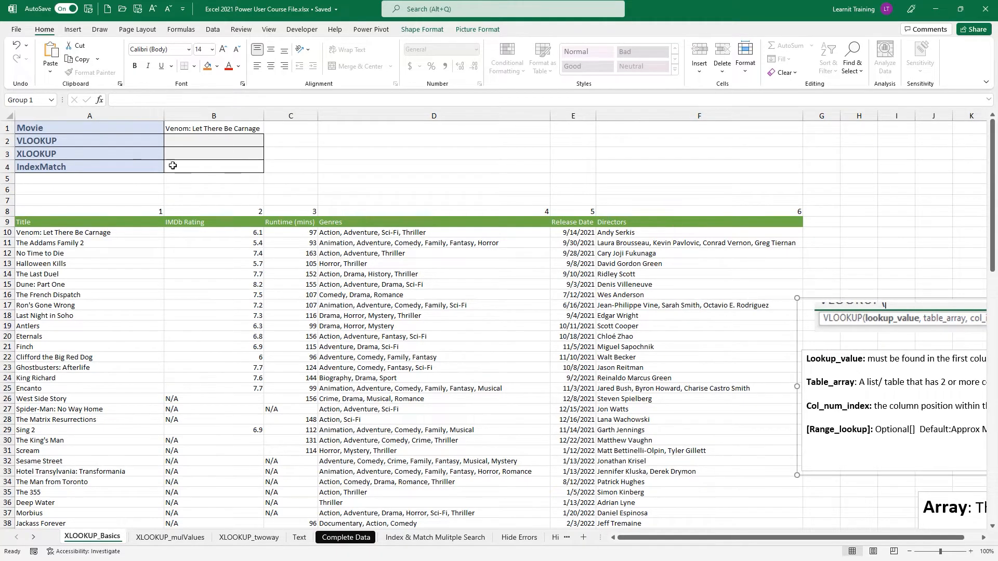
Step: Start a VLOOKUP formula in B2 that uses the movie title in B1 as the lookup value
{"action": "left_click", "coordinate": [186, 142]}
{"action": "type", "text": "="}
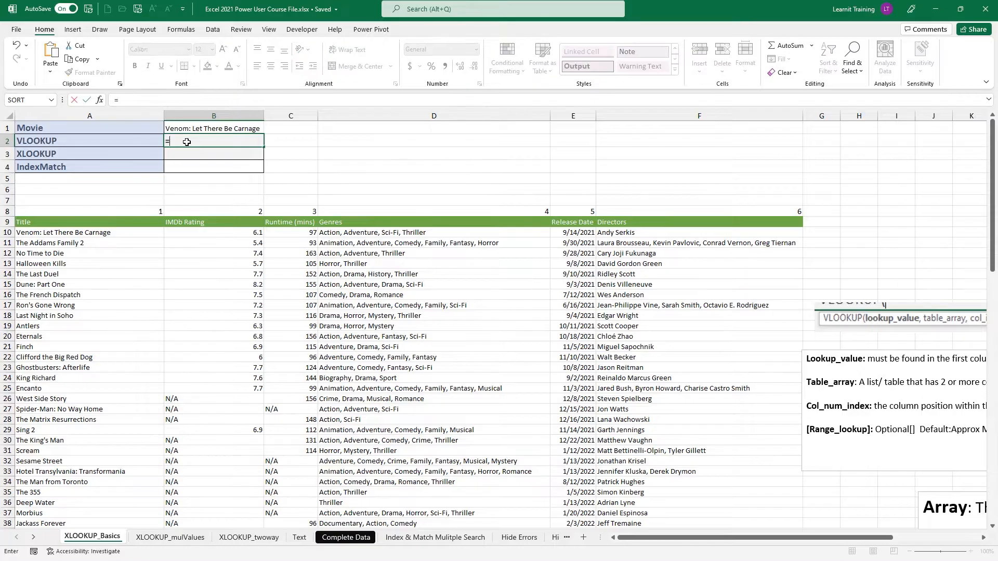
{"action": "type", "text": "VLOOKUP("}
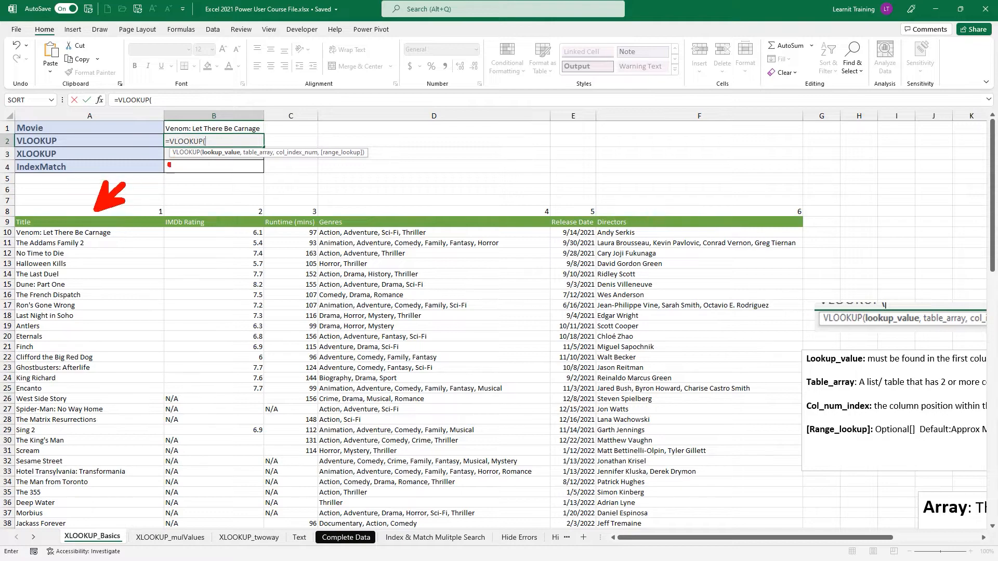
{"action": "mouse_move", "coordinate": [162, 119]}
{"action": "left_mouse_down"}
{"action": "mouse_move", "coordinate": [231, 138]}
{"action": "mouse_move", "coordinate": [269, 136]}
{"action": "left_mouse_up"}
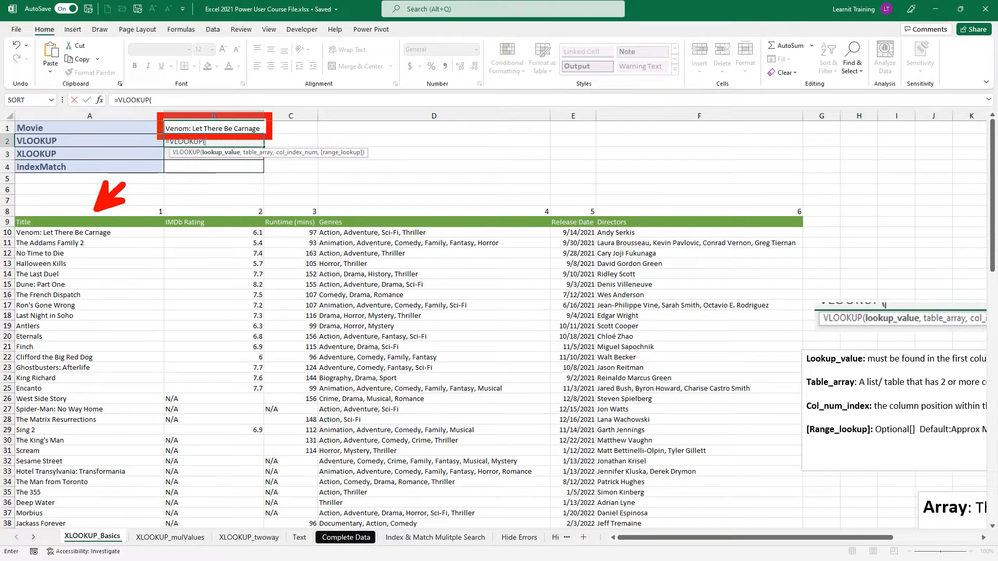
{"action": "key", "text": "Escape"}
{"action": "left_click", "coordinate": [230, 128]}
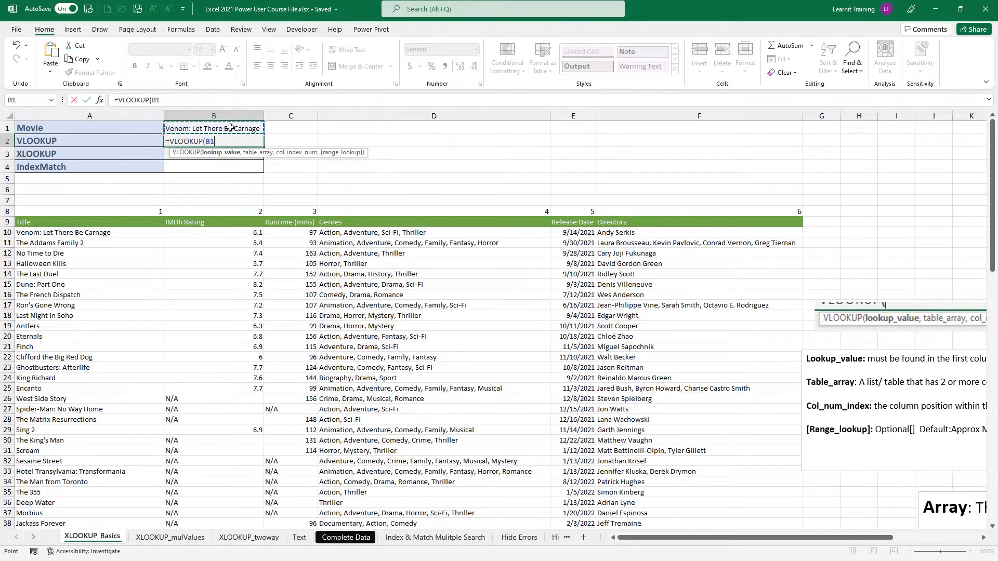
{"action": "type", "text": ","}
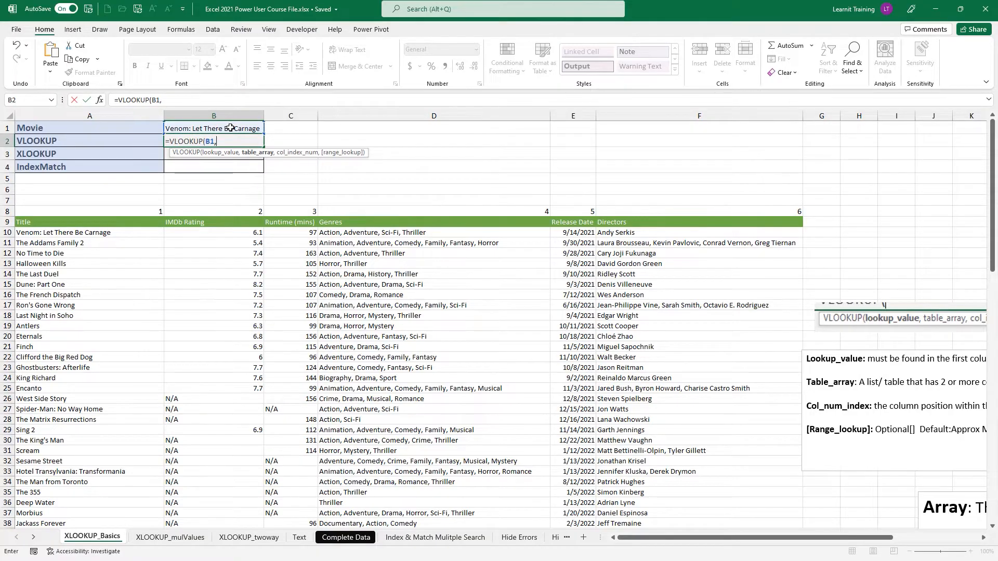
{"action": "key", "text": "ctrl+2"}
{"action": "left_click_drag", "start_coordinate": [257, 160], "coordinate": [257, 186]}
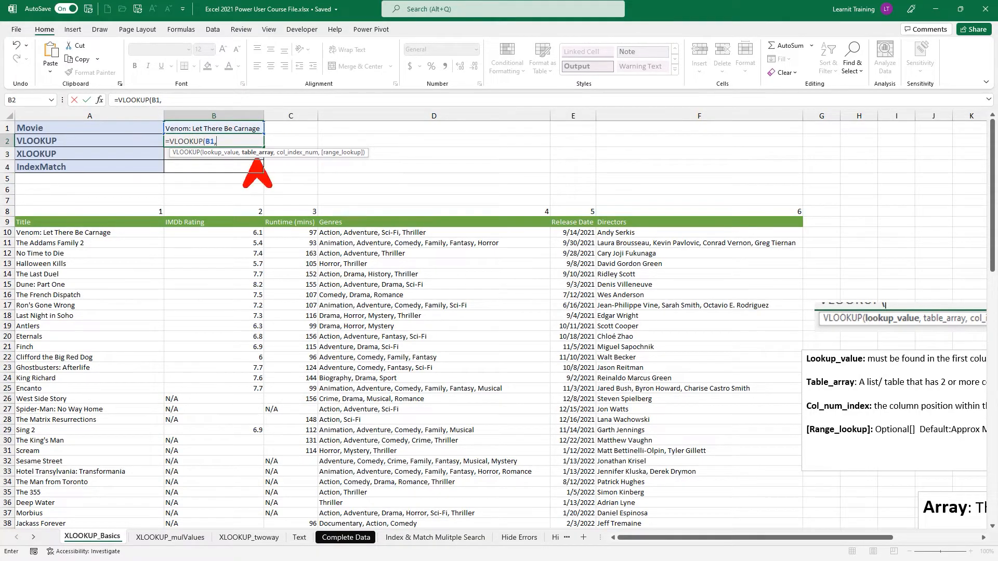
{"action": "mouse_move", "coordinate": [7, 211]}
{"action": "left_mouse_down"}
{"action": "mouse_move", "coordinate": [98, 282]}
{"action": "mouse_move", "coordinate": [791, 477]}
{"action": "mouse_move", "coordinate": [808, 532]}
{"action": "left_mouse_up"}
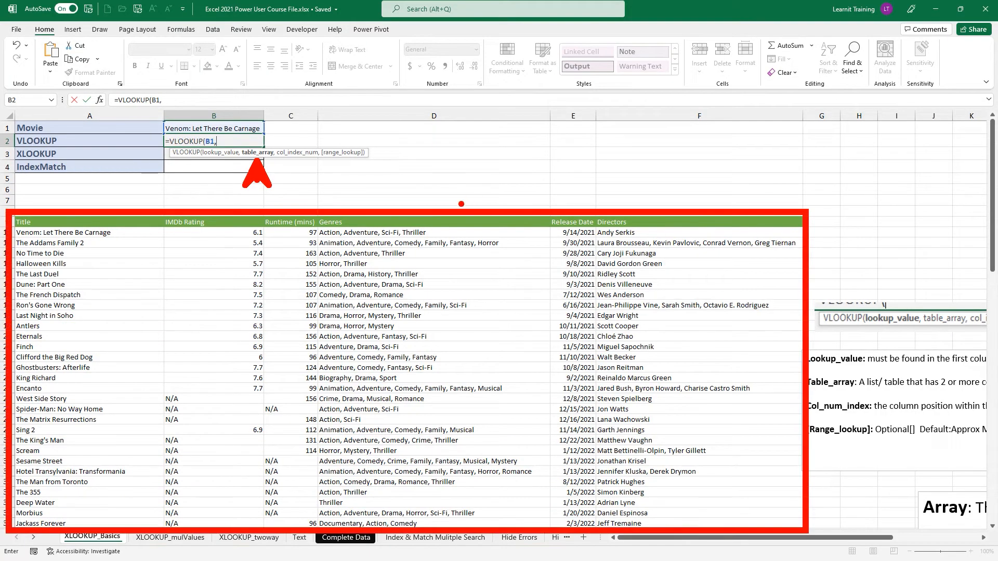
{"action": "key", "text": "Escape"}
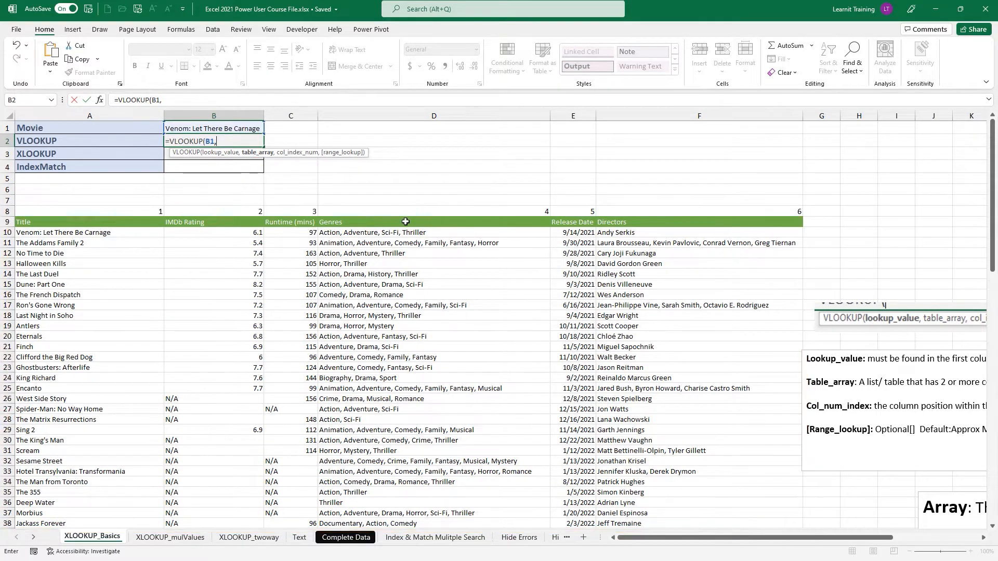
Step: Set the table array of the VLOOKUP formula in B2 to the full movie data range A10:F102
{"action": "left_click", "coordinate": [95, 235]}
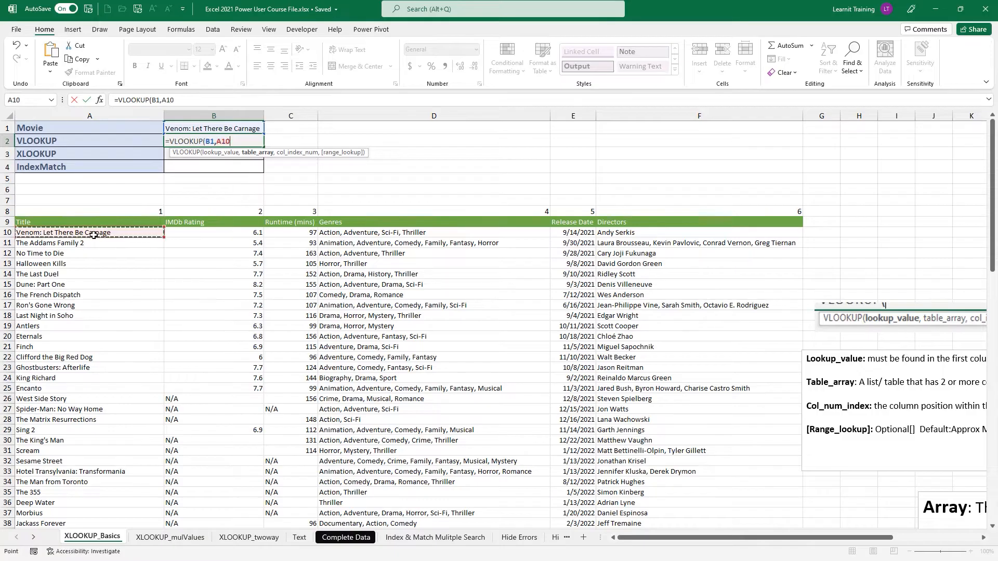
{"action": "key", "text": "ctrl+shift+Right"}
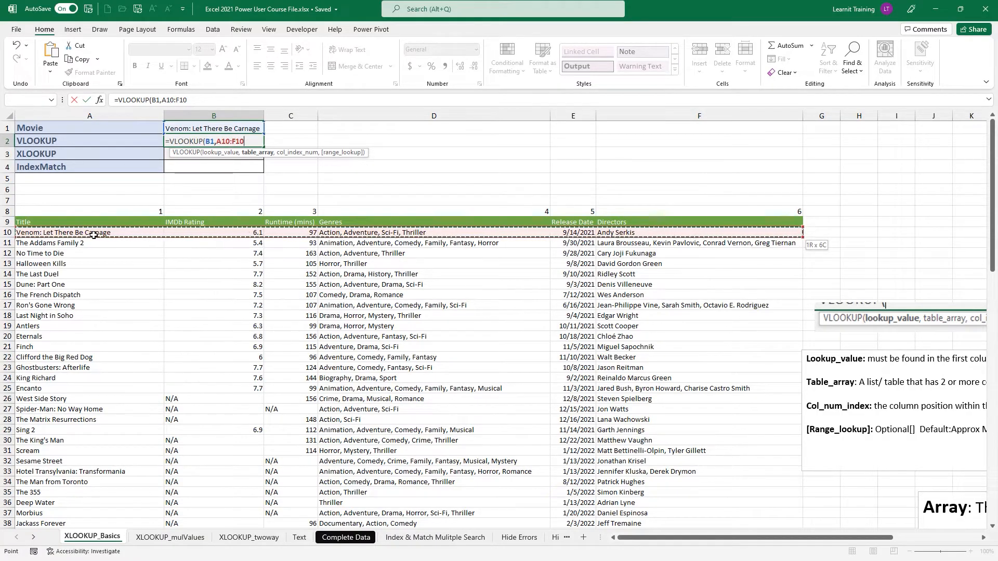
{"action": "key", "text": "ctrl+shift+Down"}
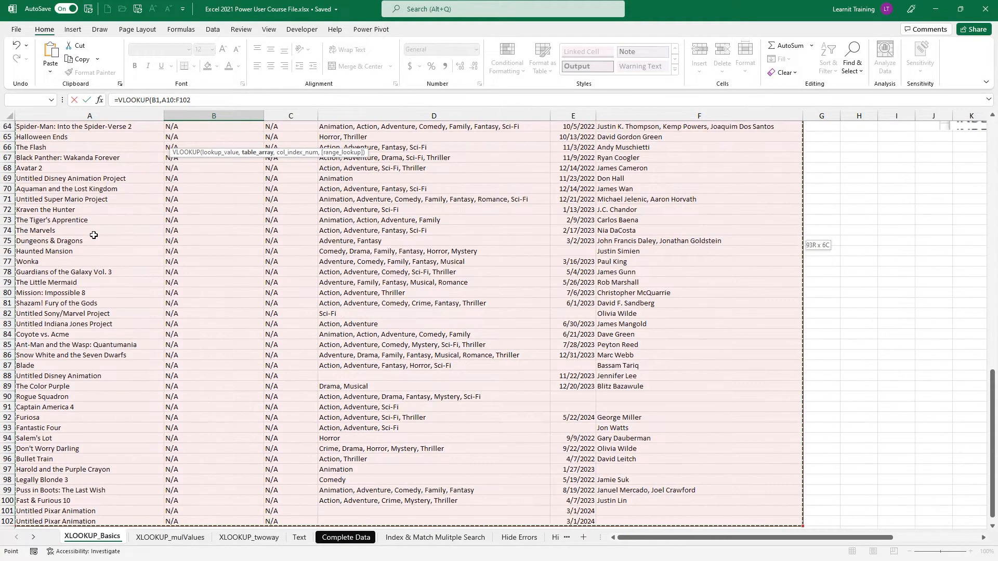
{"action": "scroll", "coordinate": [93, 235], "scroll_direction": "up", "scroll_amount": 14}
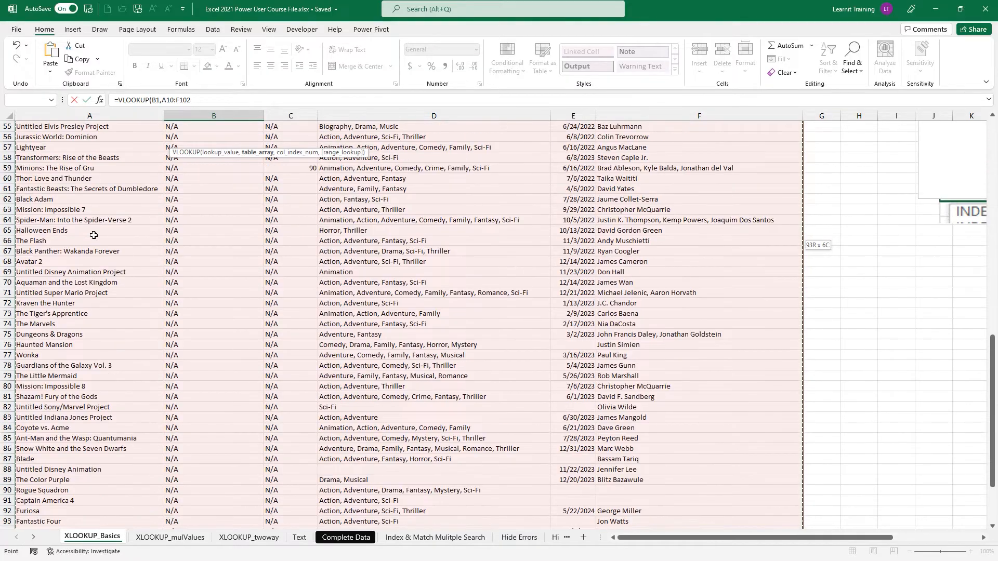
{"action": "scroll", "coordinate": [94, 236], "scroll_direction": "up", "scroll_amount": 7}
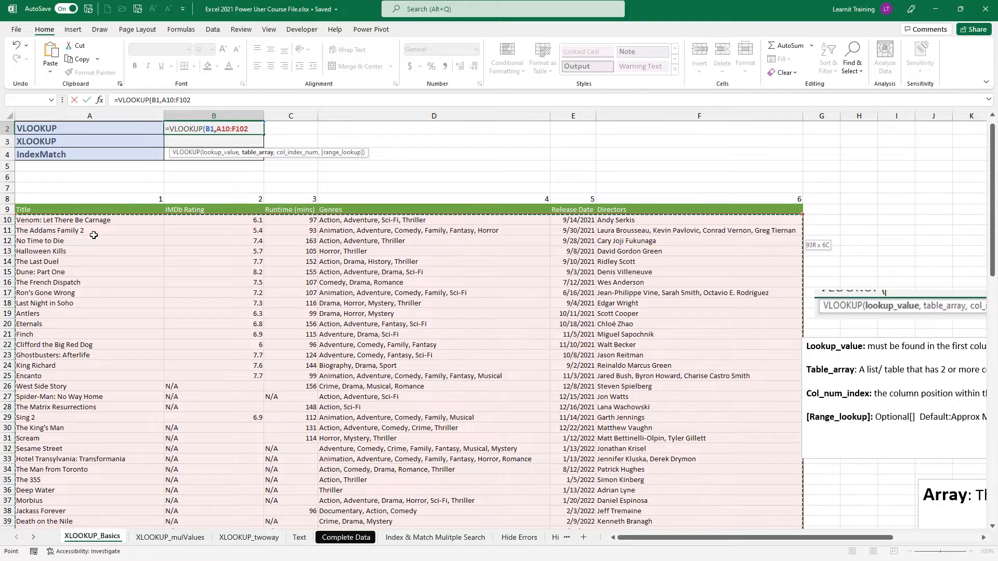
{"action": "scroll", "coordinate": [94, 235], "scroll_direction": "up", "scroll_amount": 1}
{"action": "type", "text": ","}
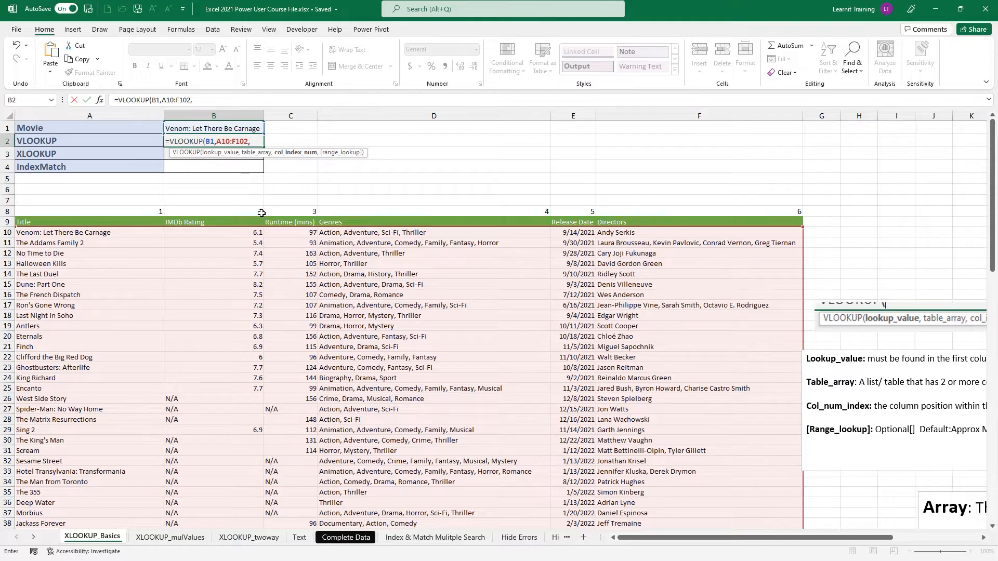
Step: Complete the B2 formula with the IMDb Rating number in B8 as column index and FALSE for an exact match
{"action": "type", "text": "2"}
{"action": "left_click", "coordinate": [237, 212]}
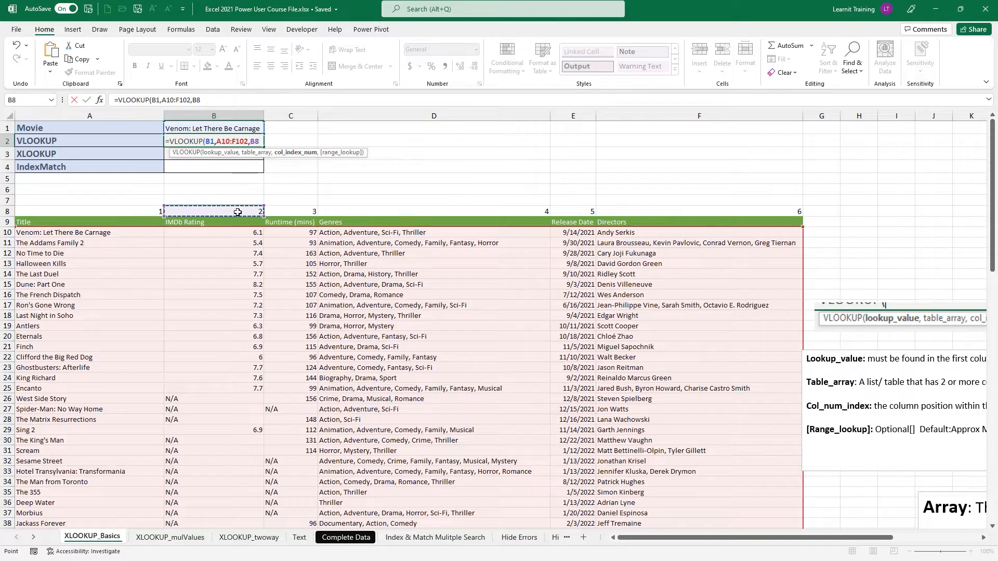
{"action": "type", "text": ","}
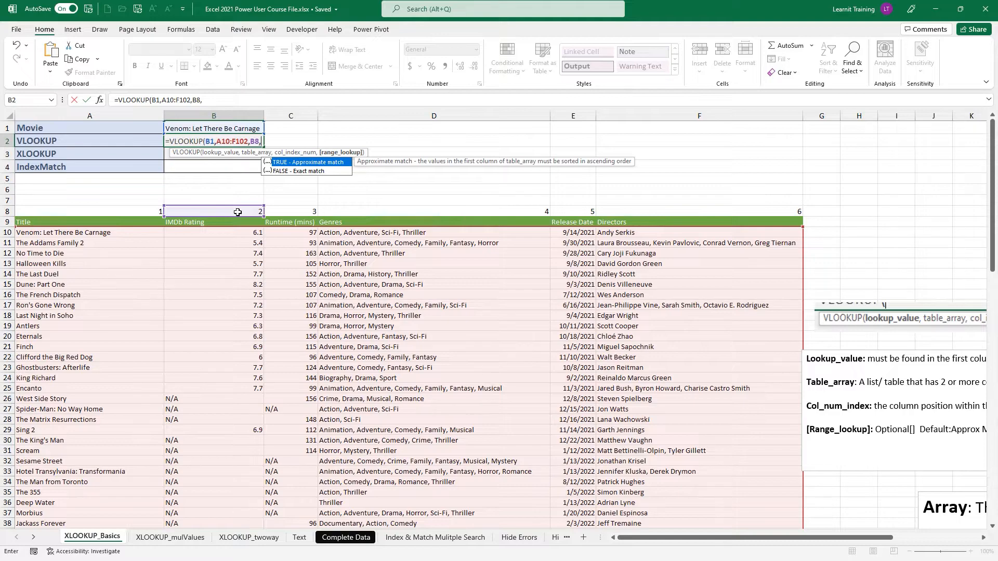
{"action": "key", "text": "Down"}
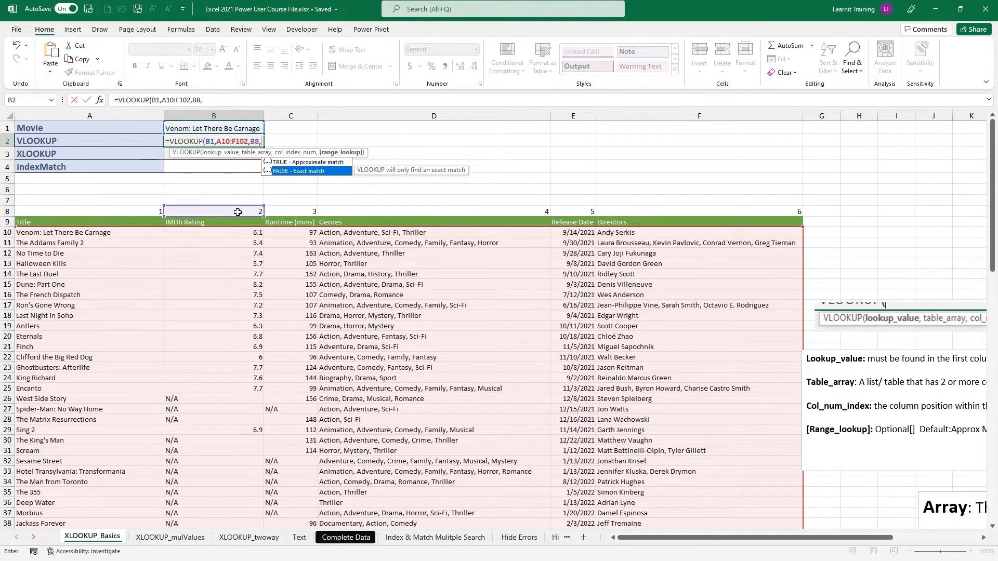
{"action": "key", "text": "Tab"}
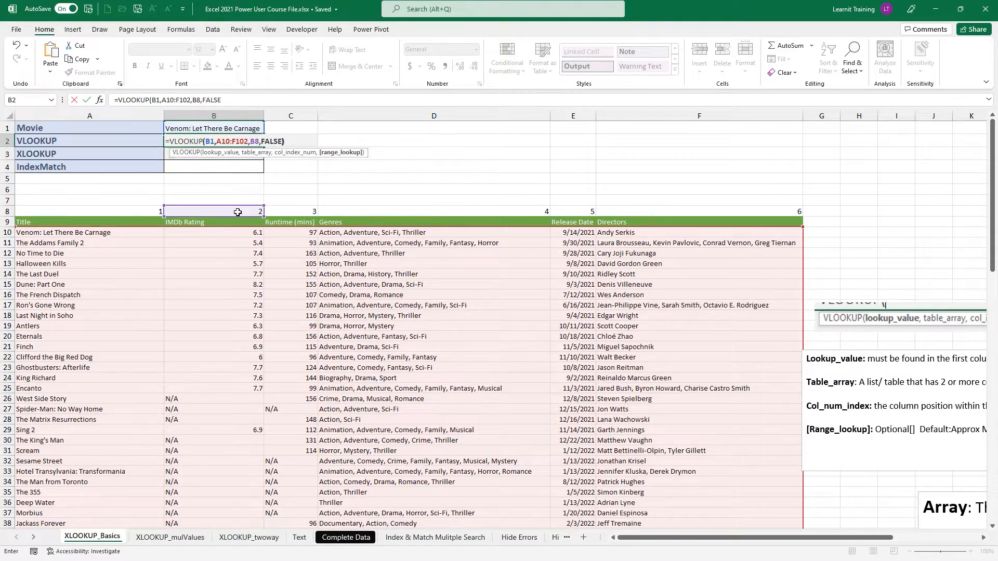
{"action": "type", "text": ")"}
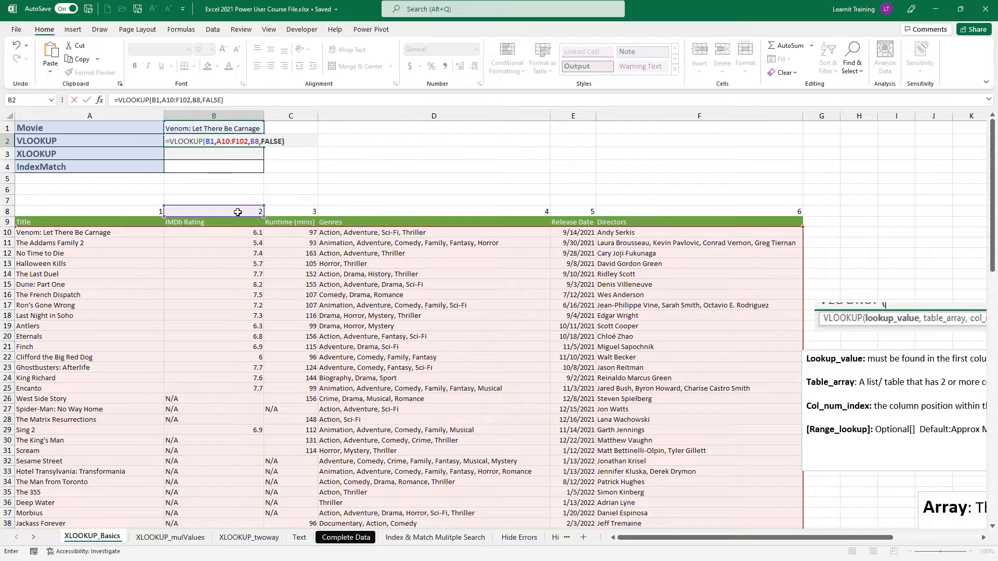
{"action": "key", "text": "Return"}
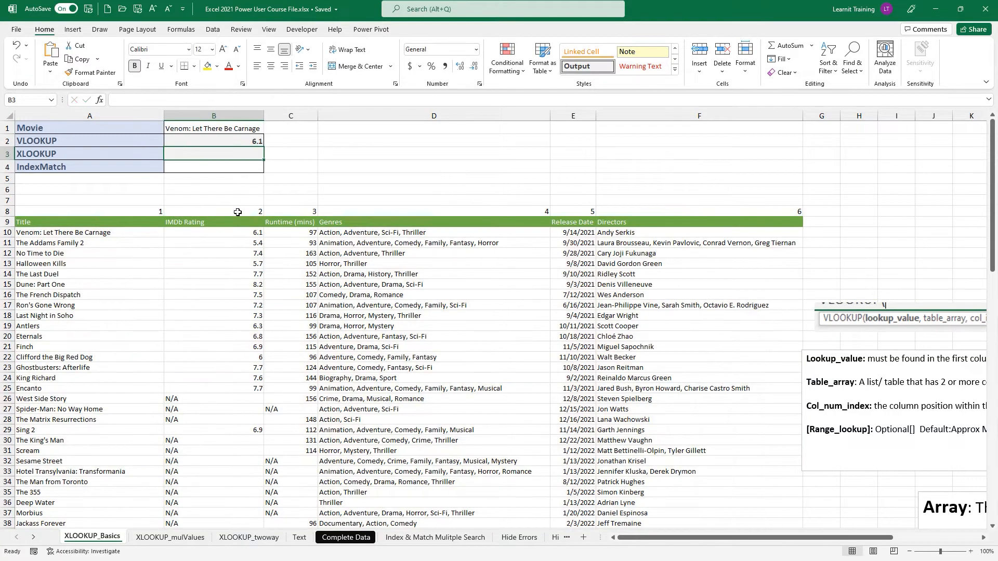
{"action": "left_click", "coordinate": [278, 141]}
{"action": "left_click", "coordinate": [257, 144]}
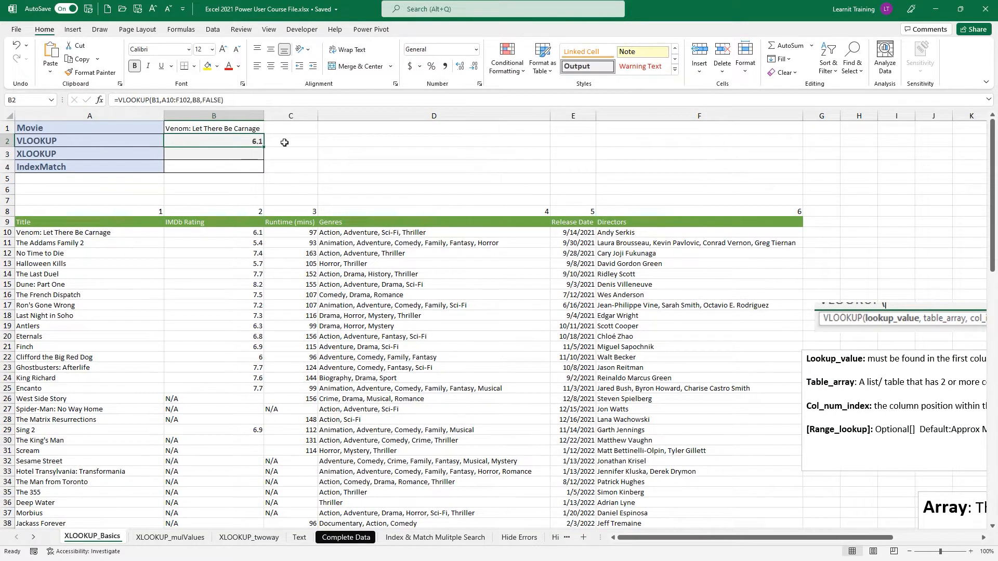
Step: Start a VLOOKUP formula in C2 with B1 as the lookup value and A10:F102 as the table array
{"action": "left_click", "coordinate": [284, 142]}
{"action": "type", "text": "=VLOOKUP("}
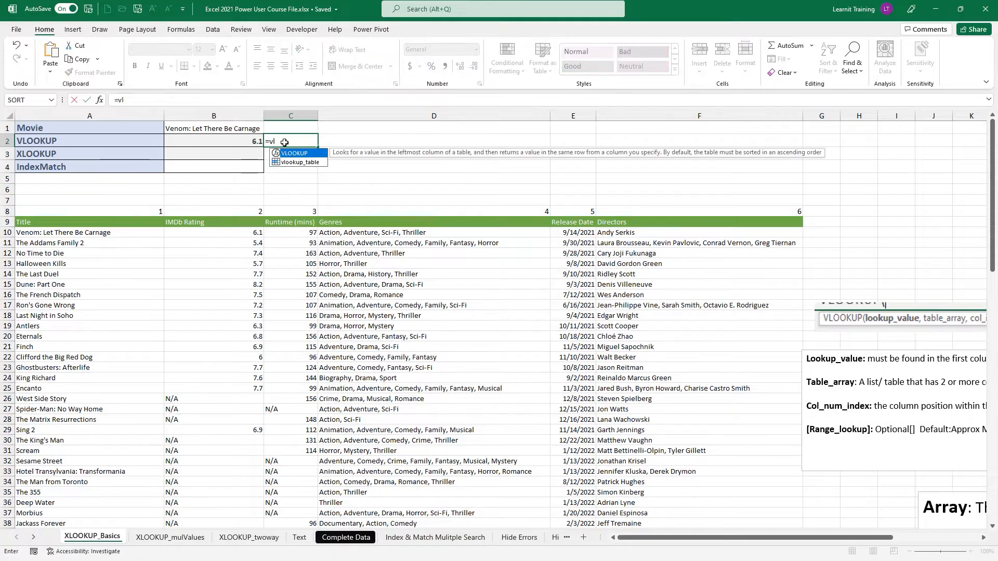
{"action": "left_click", "coordinate": [219, 129]}
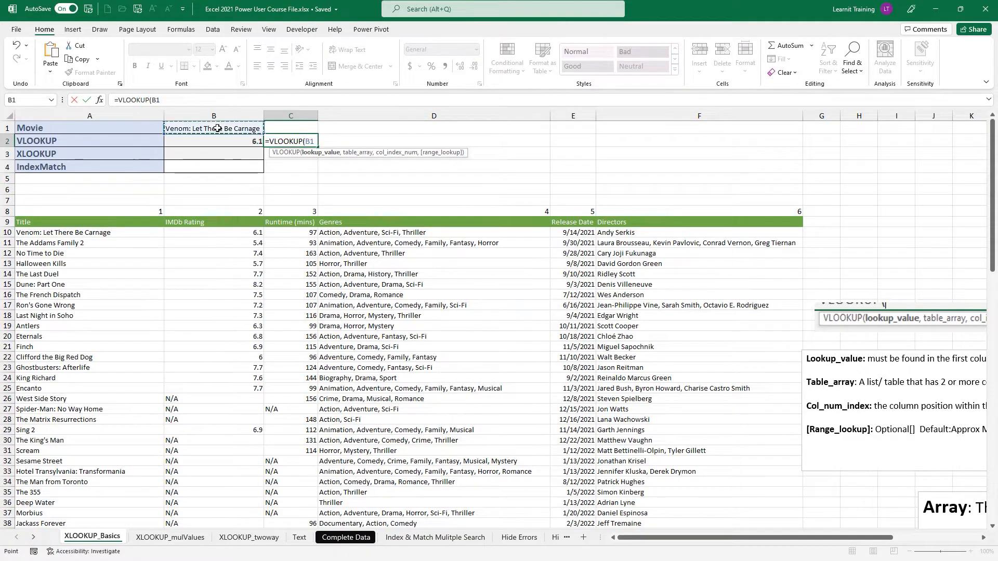
{"action": "type", "text": ","}
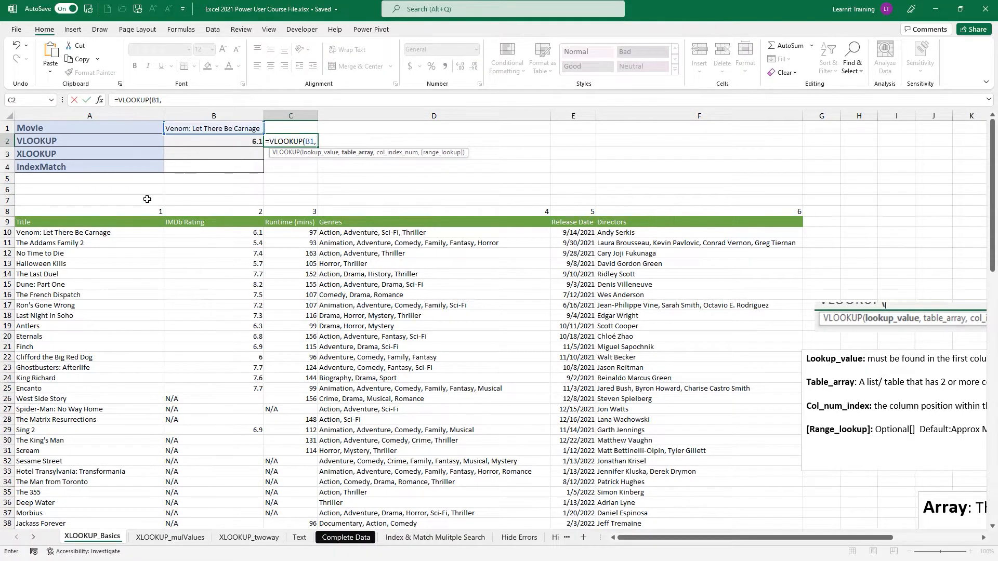
{"action": "left_click", "coordinate": [76, 232]}
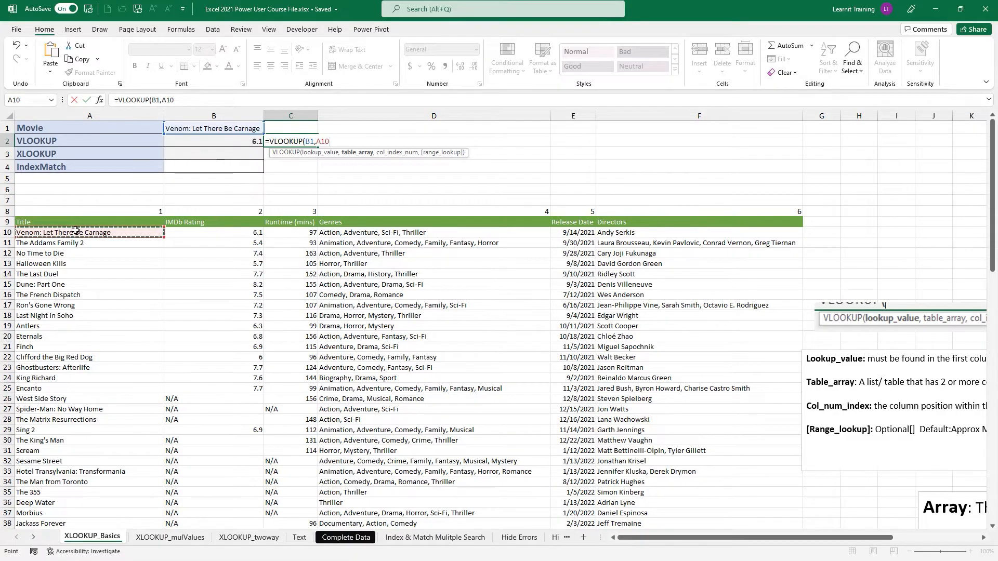
{"action": "key", "text": "ctrl+shift+Right"}
{"action": "key", "text": "ctrl+shift+Down"}
{"action": "scroll", "coordinate": [75, 230], "scroll_direction": "up", "scroll_amount": 20}
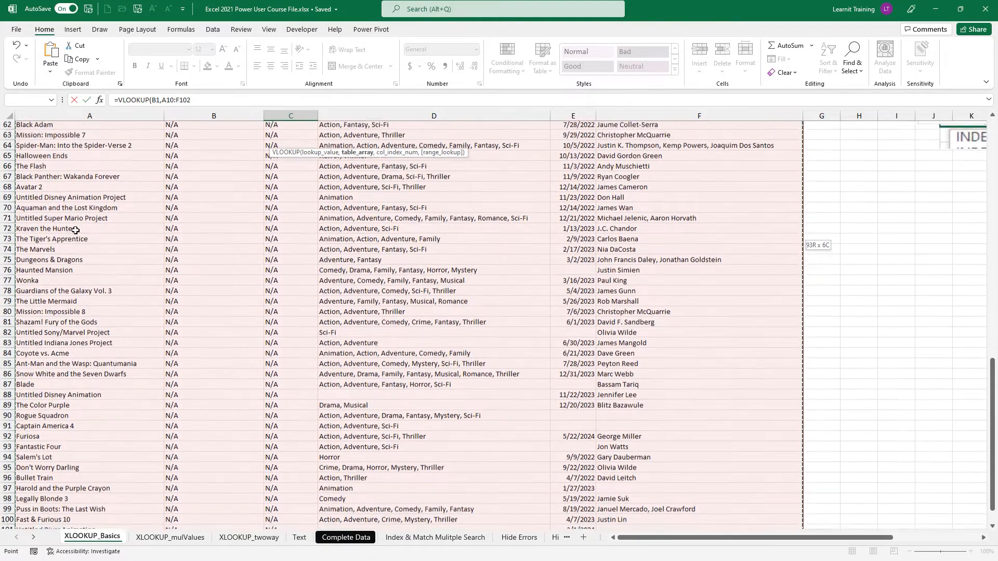
{"action": "scroll", "coordinate": [76, 230], "scroll_direction": "up", "scroll_amount": 1}
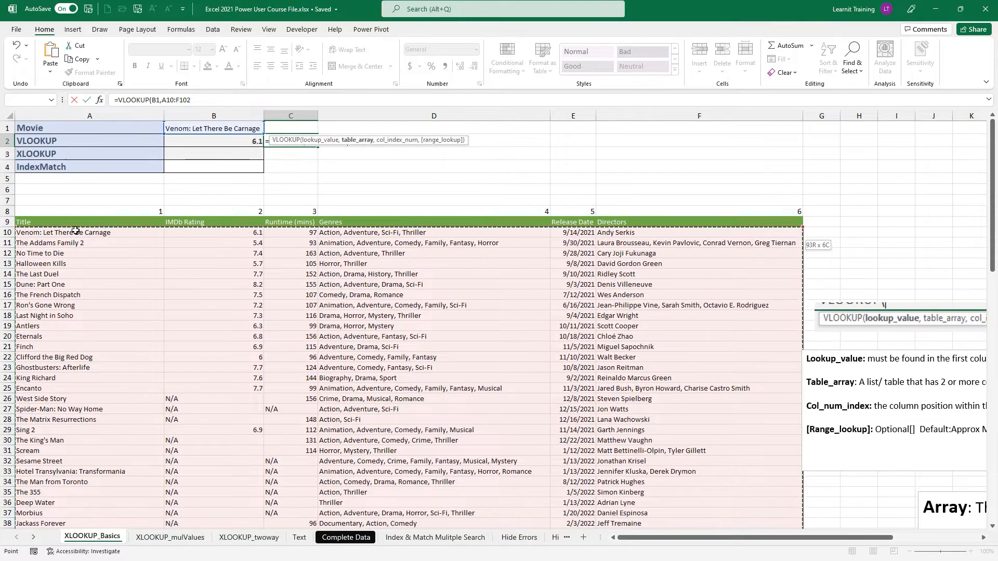
{"action": "type", "text": ","}
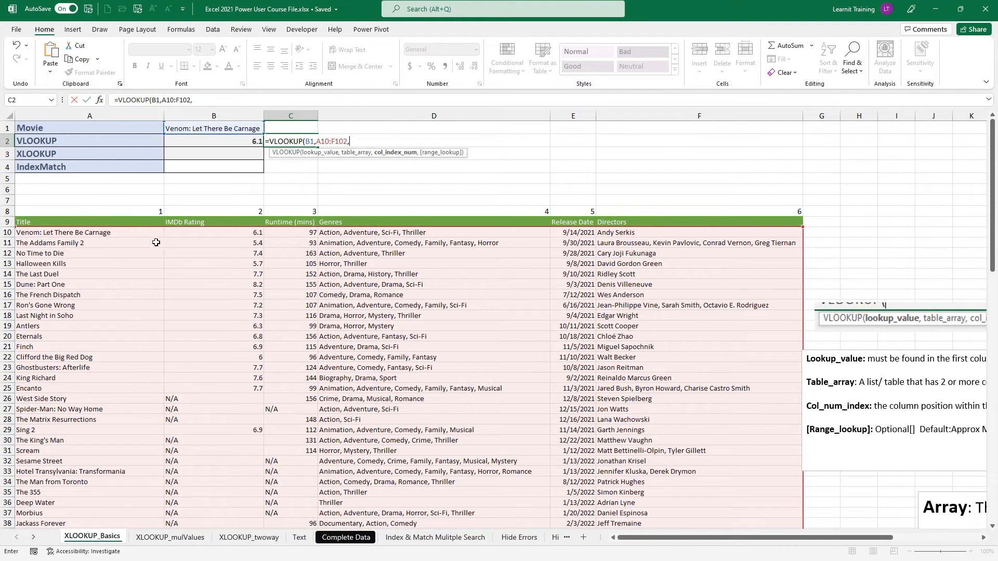
Step: Complete the C2 formula with the Runtime number in C8 as column index and FALSE for an exact match
{"action": "left_click", "coordinate": [293, 211]}
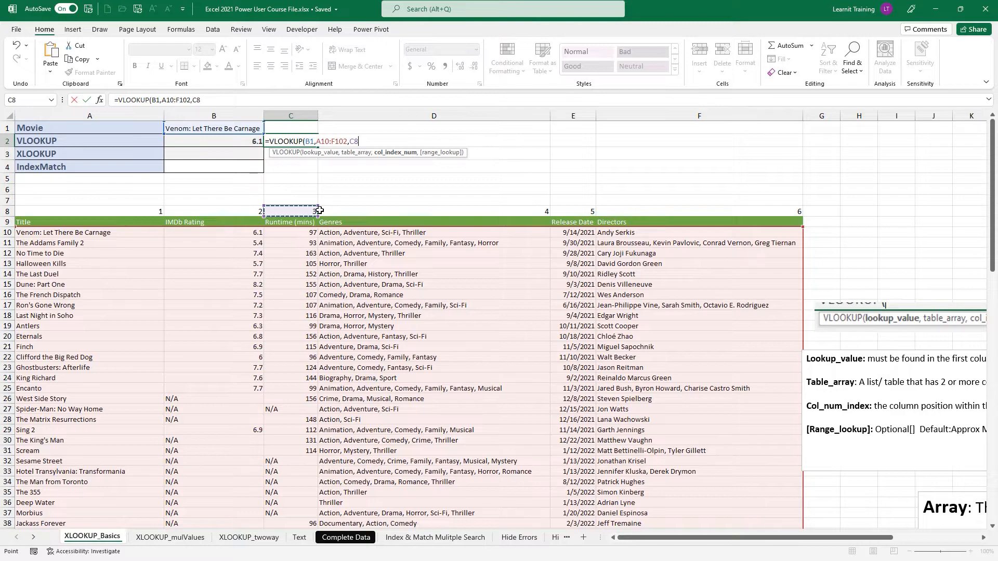
{"action": "type", "text": ","}
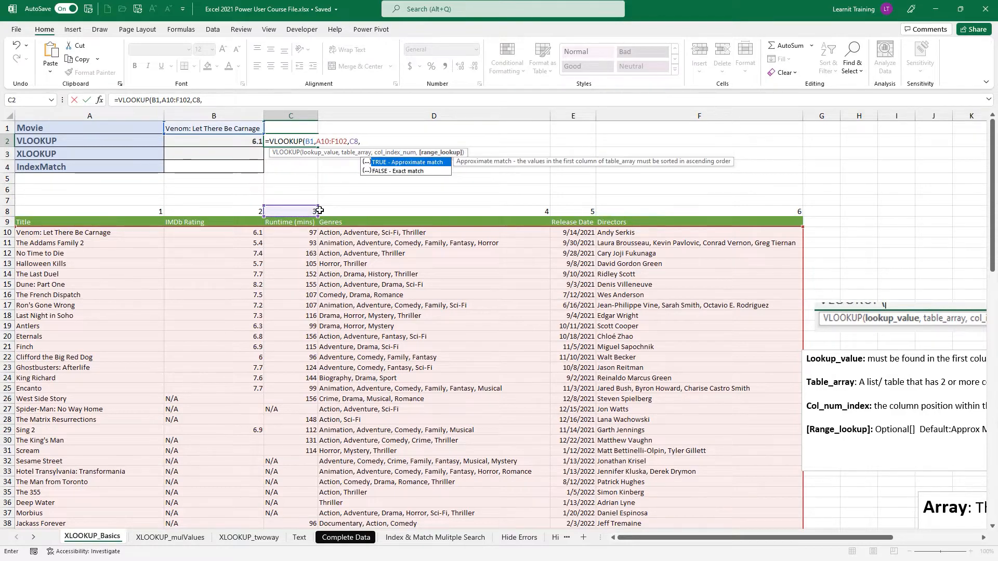
{"action": "key", "text": "Down"}
{"action": "key", "text": "Tab"}
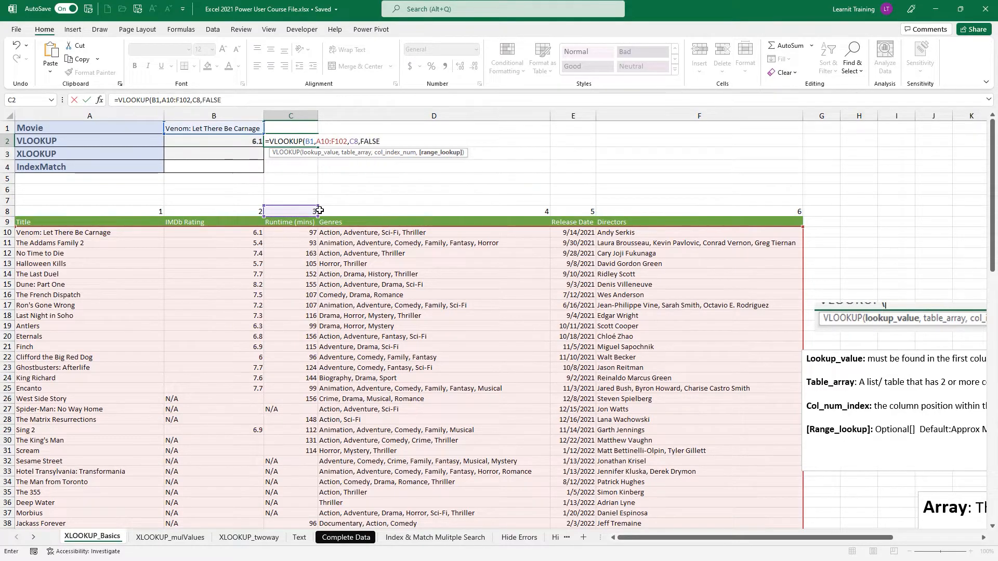
{"action": "type", "text": ")"}
{"action": "key", "text": "Return"}
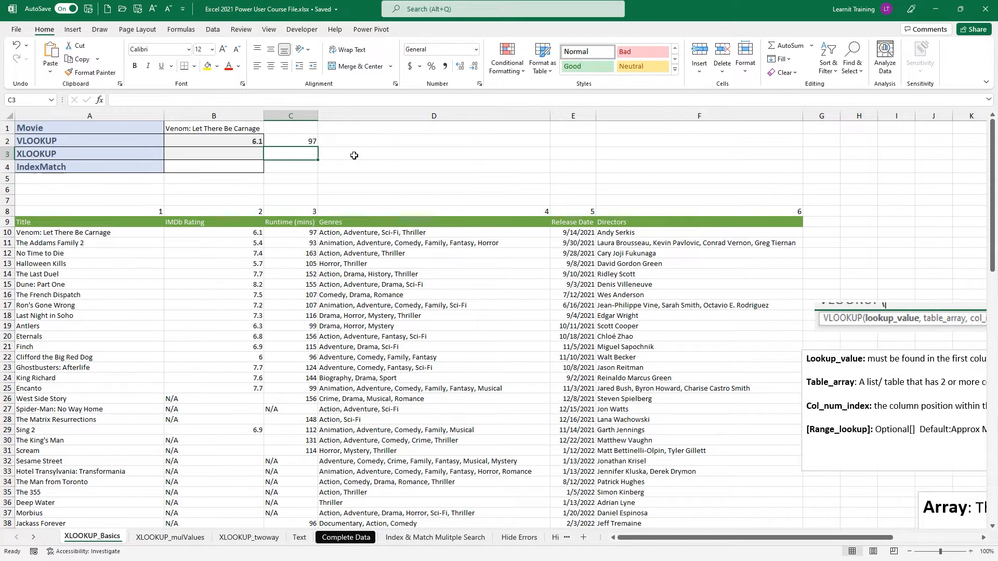
{"action": "left_click", "coordinate": [389, 175]}
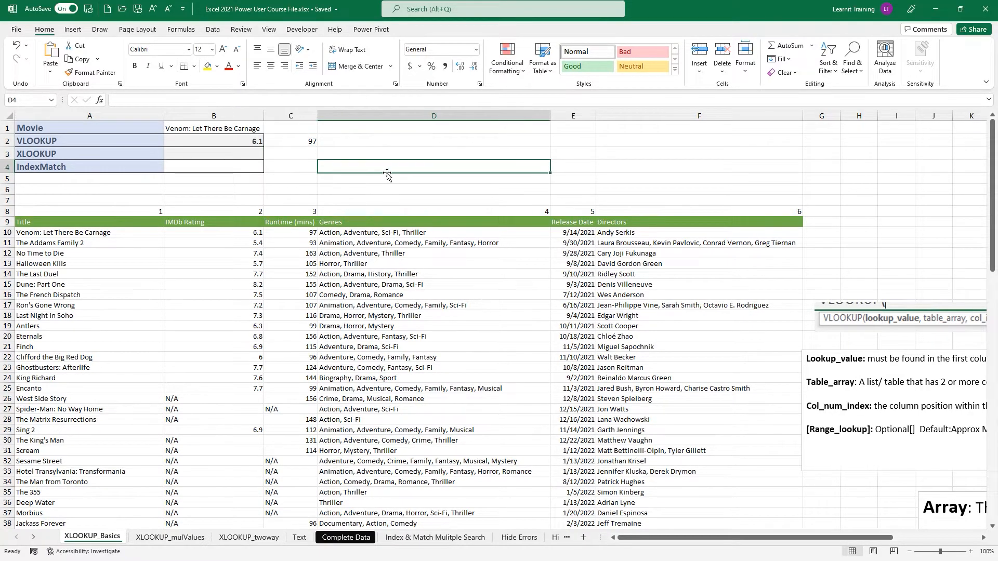
Step: Start a VLOOKUP formula in D2 that looks up B1 in the table array A10:F102
{"action": "left_click", "coordinate": [365, 141]}
{"action": "type", "text": "=vloo"}
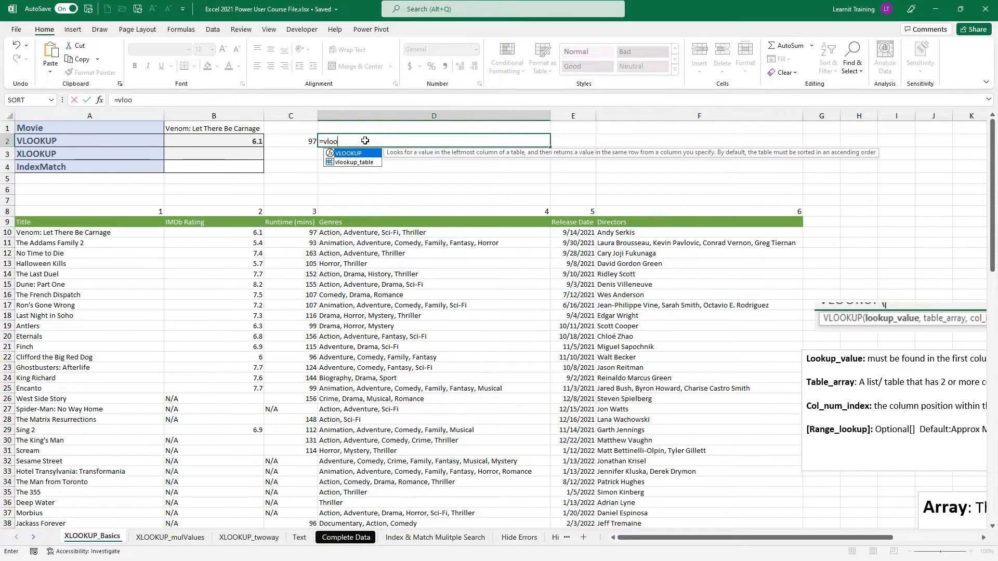
{"action": "key", "text": "Tab"}
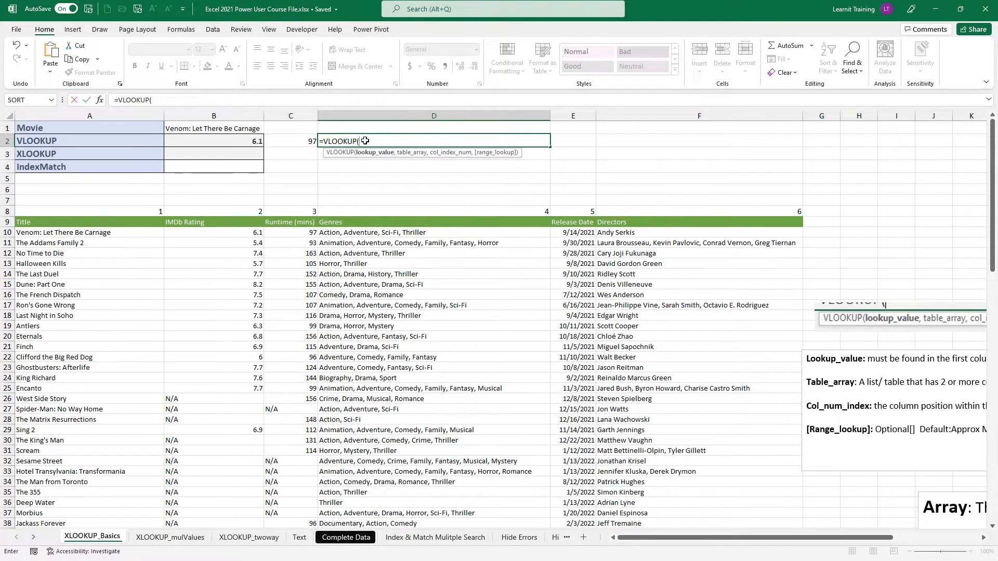
{"action": "left_click", "coordinate": [232, 125]}
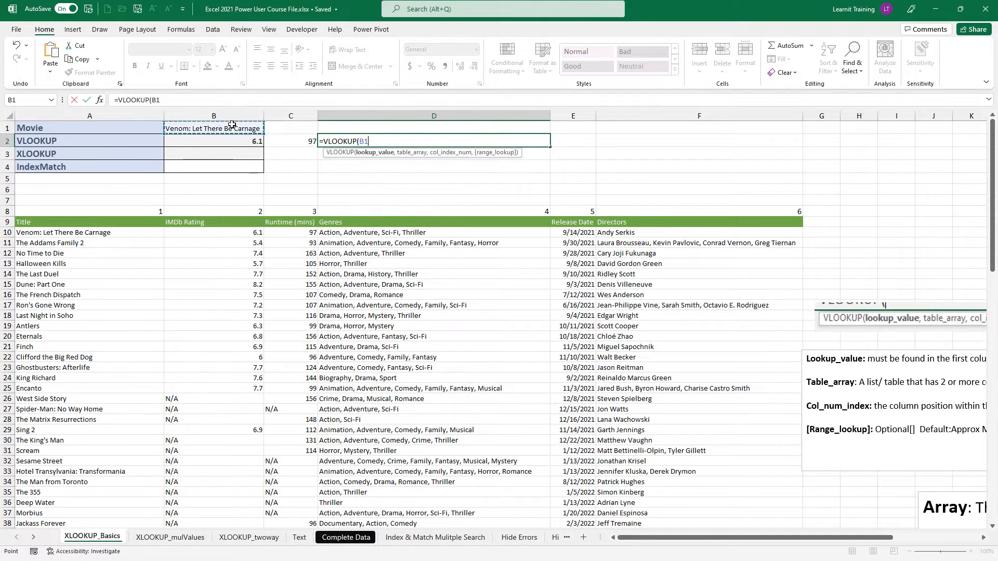
{"action": "type", "text": ","}
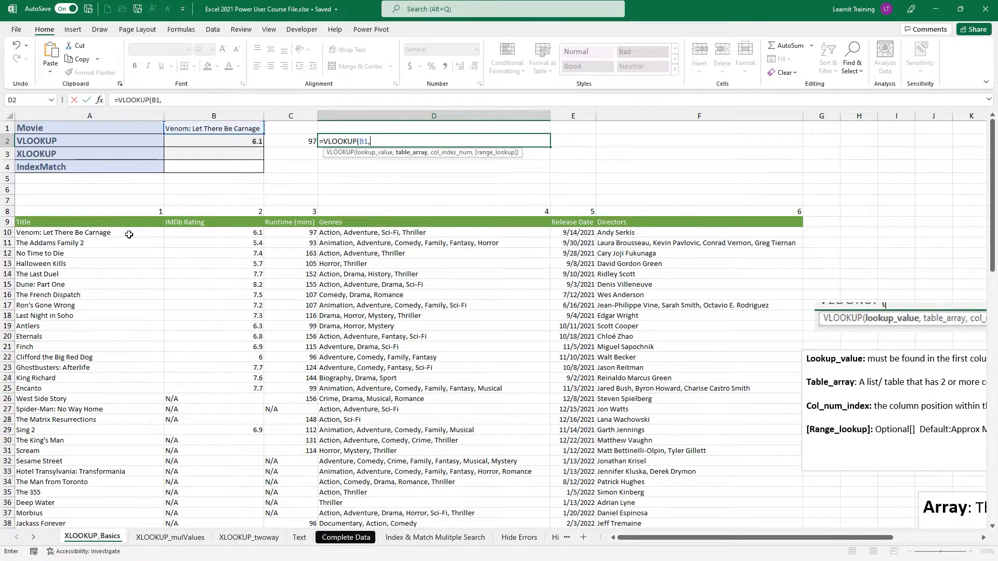
{"action": "left_click", "coordinate": [110, 237]}
{"action": "key", "text": "ctrl+shift+Right"}
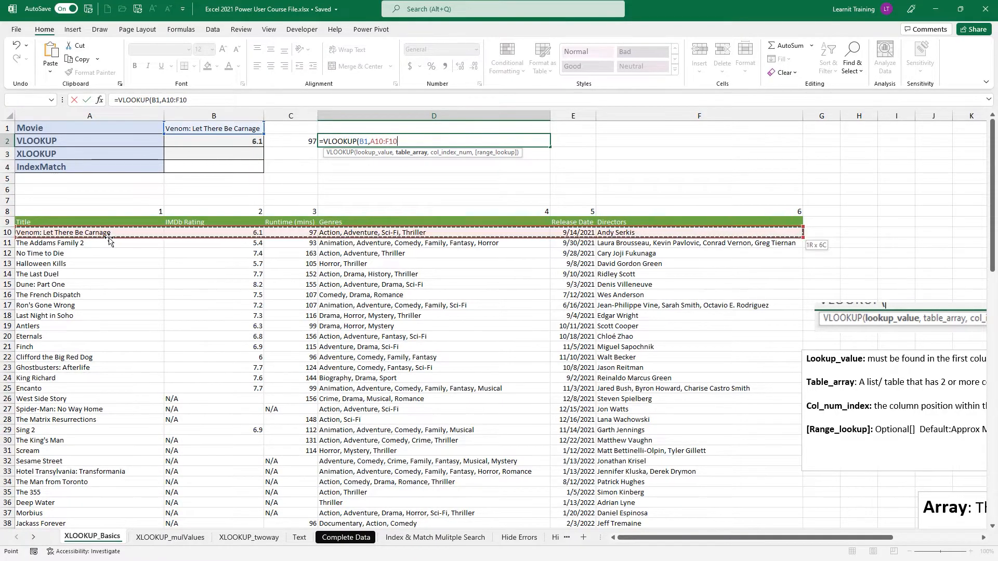
{"action": "key", "text": "ctrl+shift+Down"}
{"action": "scroll", "coordinate": [109, 237], "scroll_direction": "up", "scroll_amount": 19}
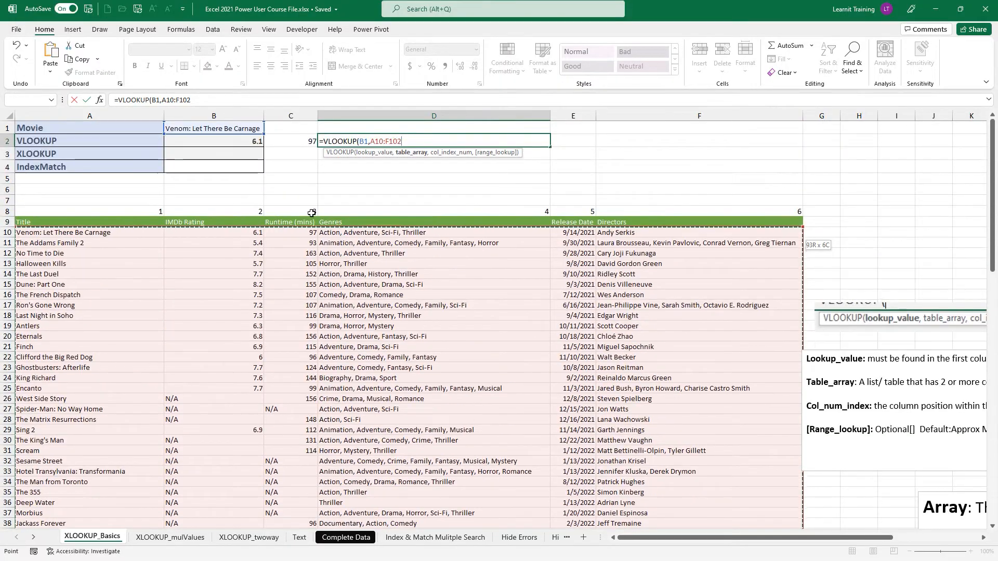
Step: Complete the D2 formula with the Genres number in D8 as column index and FALSE for an exact match
{"action": "left_click", "coordinate": [435, 214]}
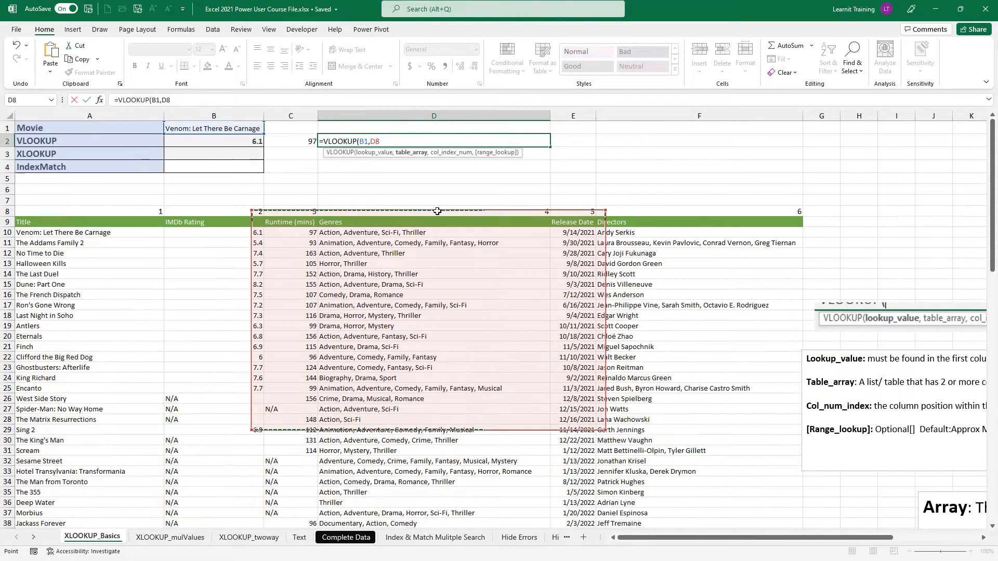
{"action": "key", "text": "ctrl+z"}
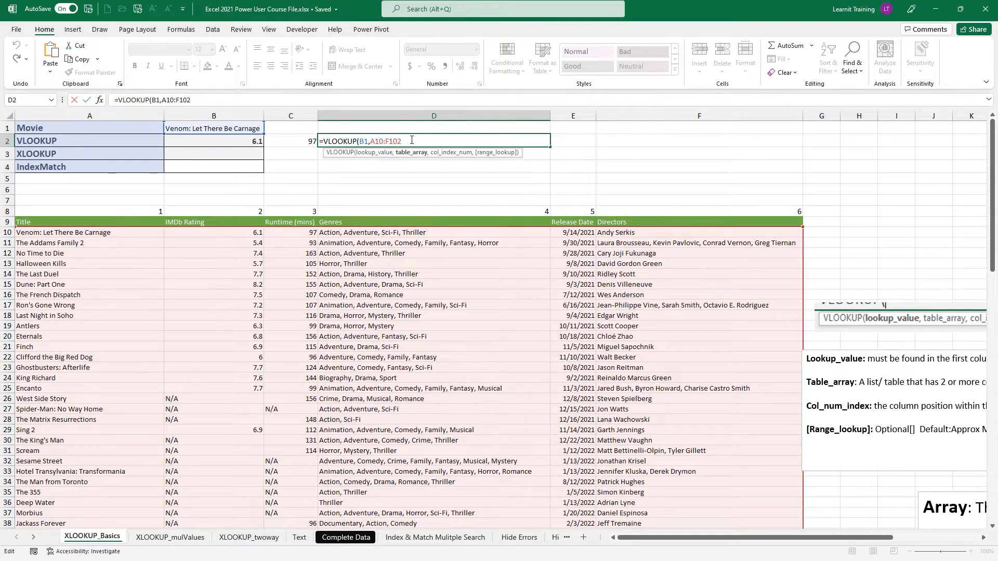
{"action": "type", "text": ","}
{"action": "left_click", "coordinate": [373, 213]}
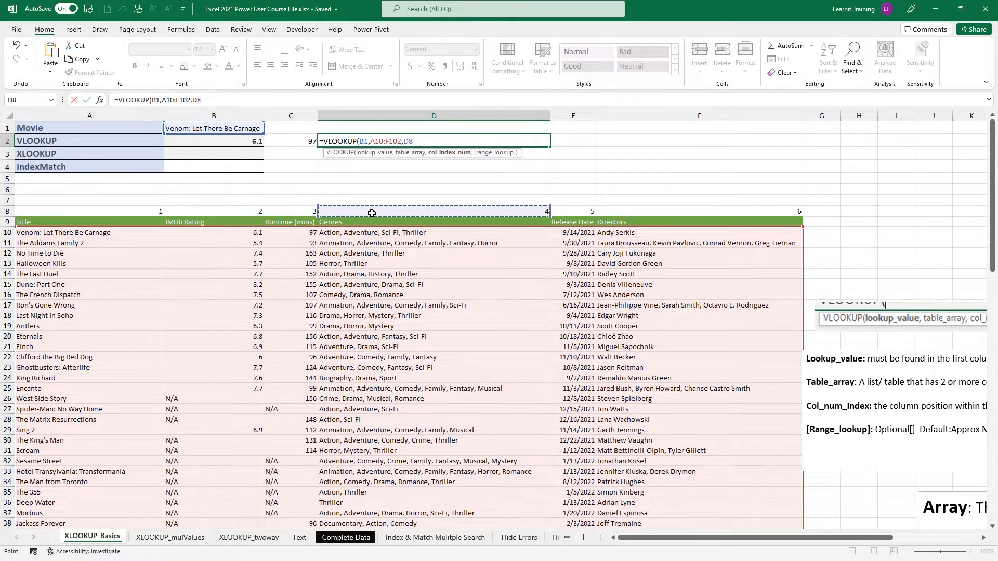
{"action": "type", "text": ","}
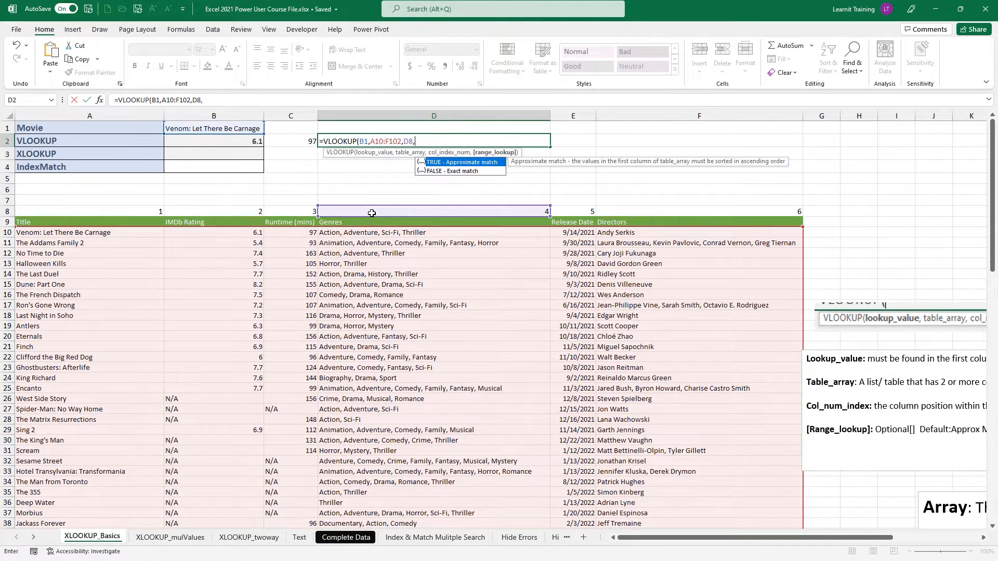
{"action": "key", "text": "Down"}
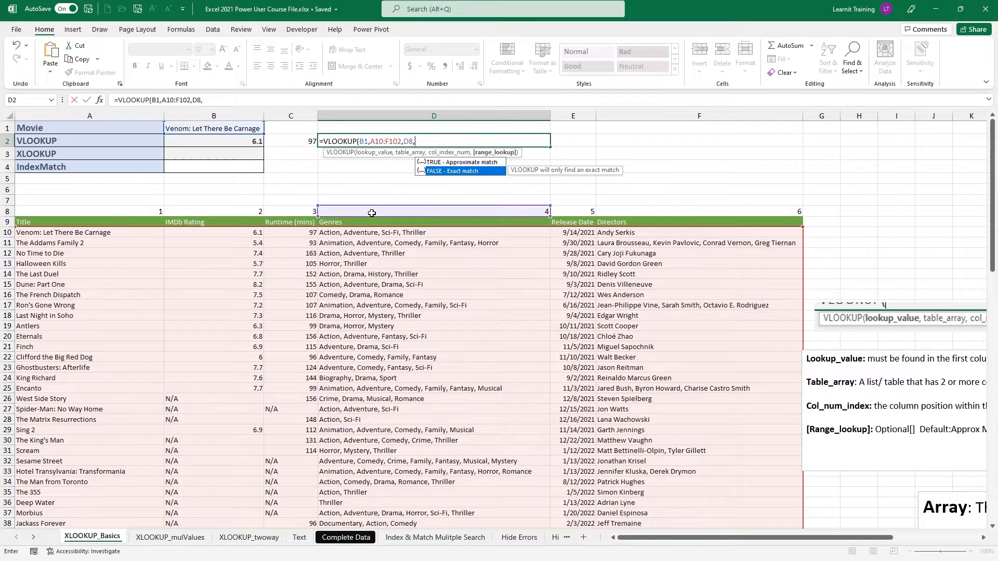
{"action": "key", "text": "Tab"}
{"action": "type", "text": ")"}
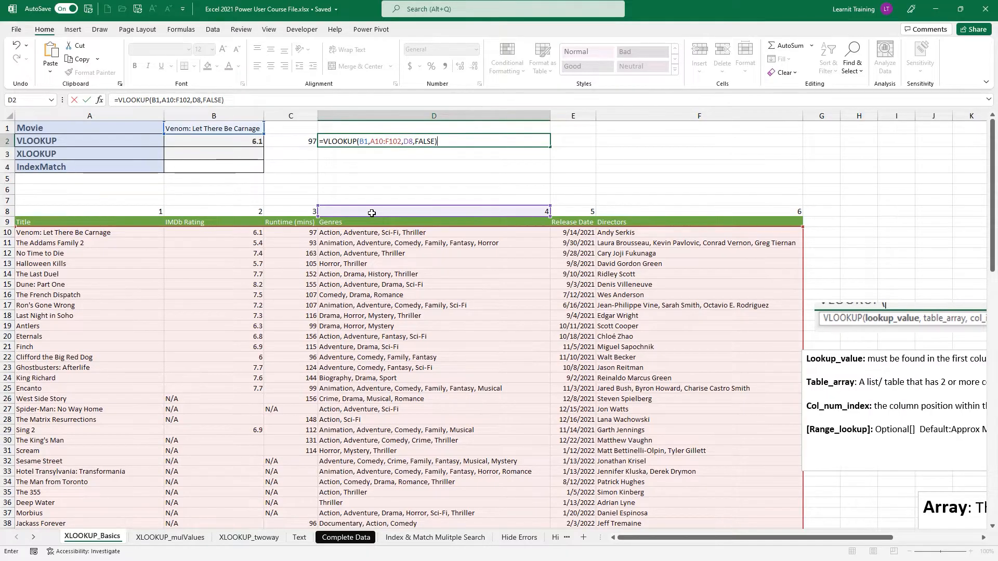
{"action": "key", "text": "Return"}
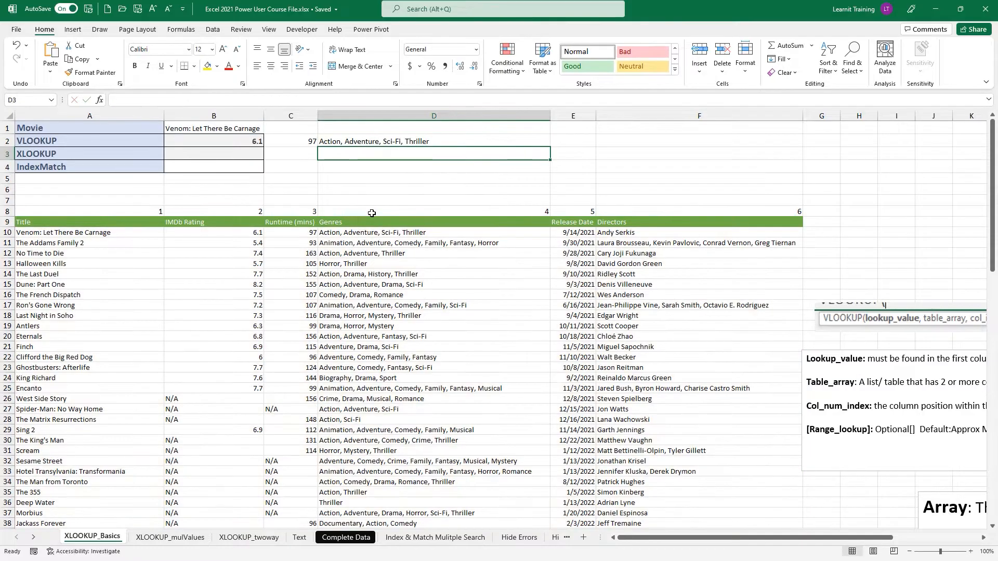
Step: Start a VLOOKUP formula in E2 with B1 as the lookup value and A10:F102 as the table array
{"action": "left_click", "coordinate": [553, 141]}
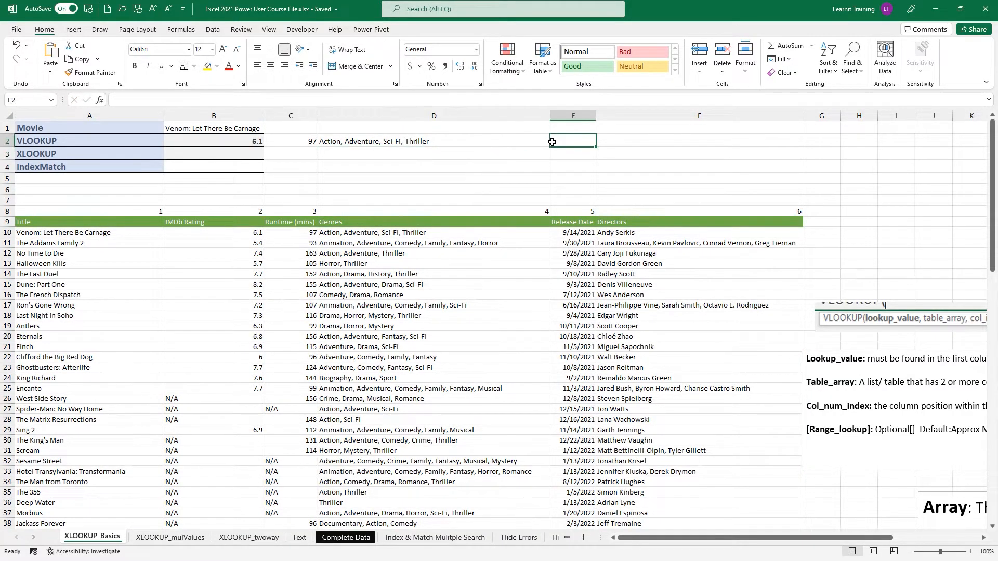
{"action": "type", "text": "=vl"}
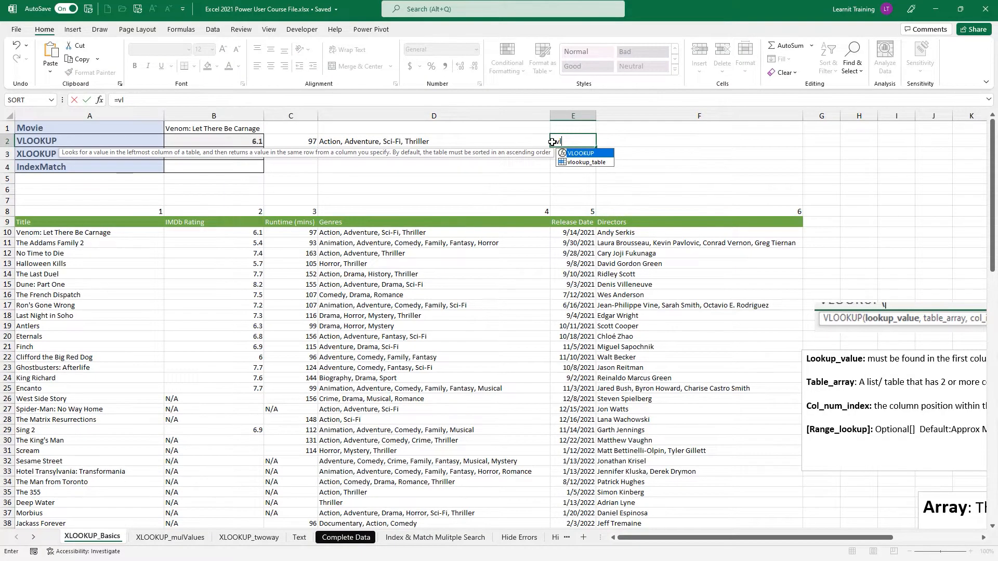
{"action": "key", "text": "Tab"}
{"action": "left_click", "coordinate": [227, 127]}
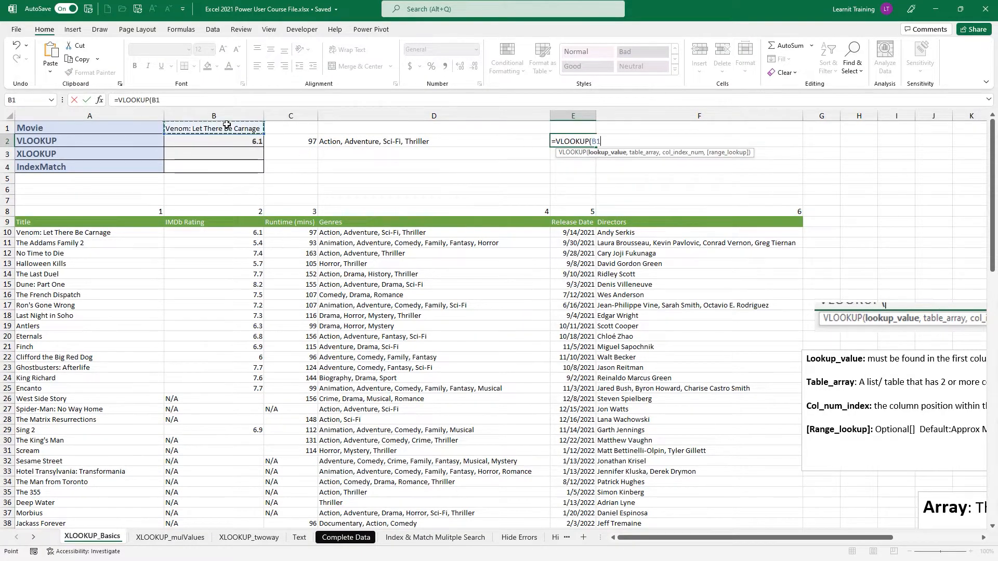
{"action": "type", "text": ","}
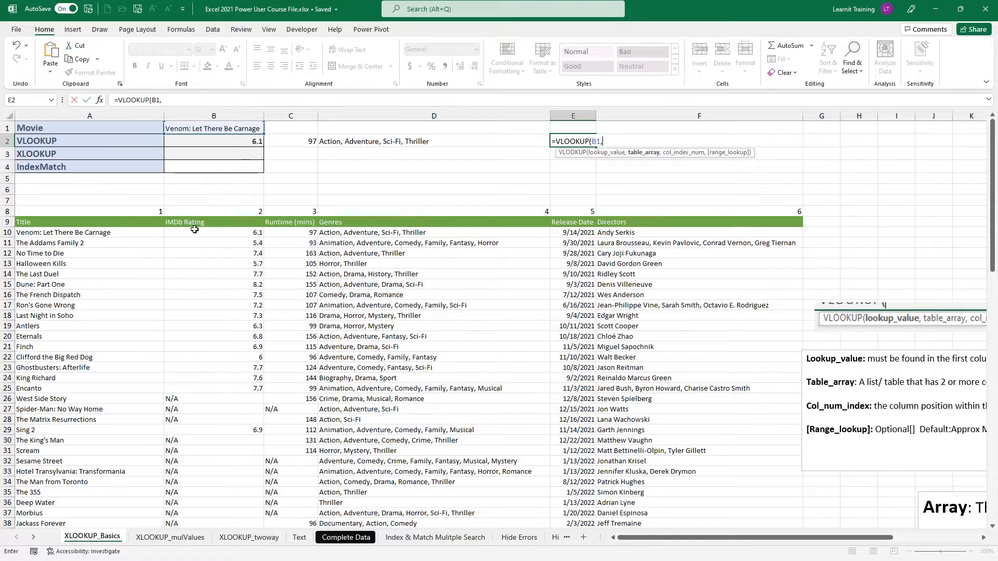
{"action": "left_click", "coordinate": [107, 233]}
{"action": "key", "text": "ctrl+shift+Right"}
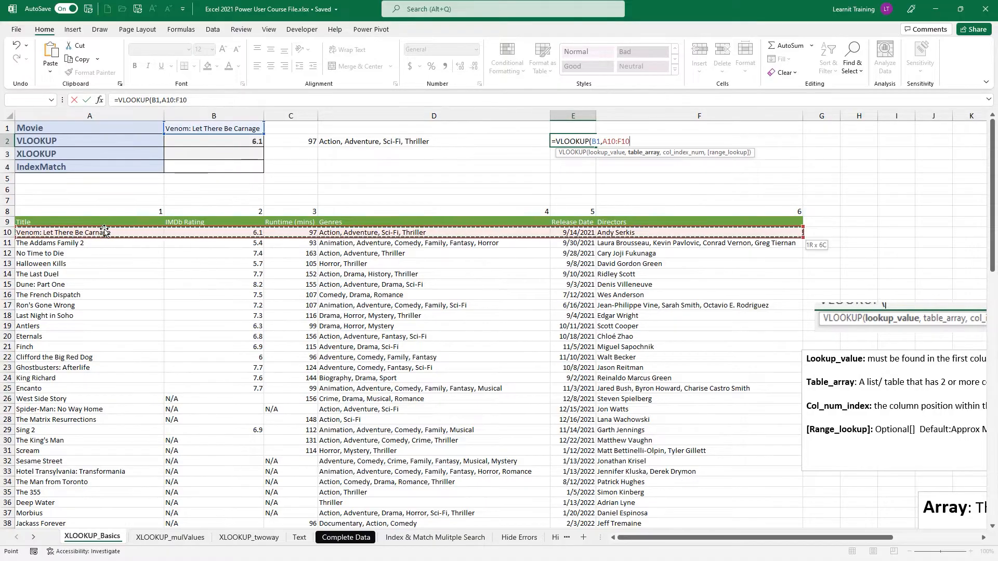
{"action": "key", "text": "ctrl+shift+Down"}
{"action": "scroll", "coordinate": [104, 230], "scroll_direction": "up", "scroll_amount": 20}
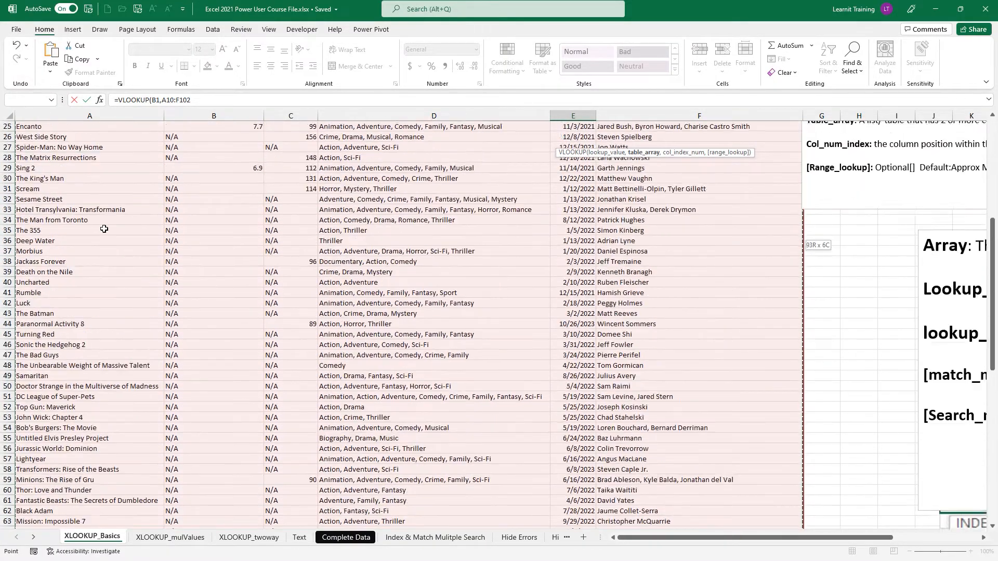
Step: Complete the E2 formula with the Release Date number in E8 as column index and FALSE for an exact match
{"action": "type", "text": ","}
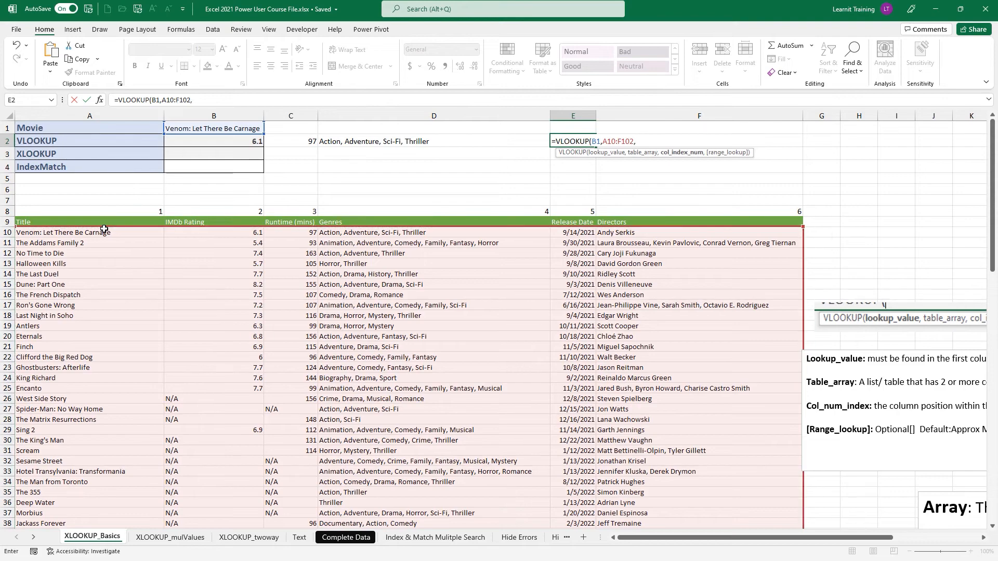
{"action": "left_click", "coordinate": [567, 213]}
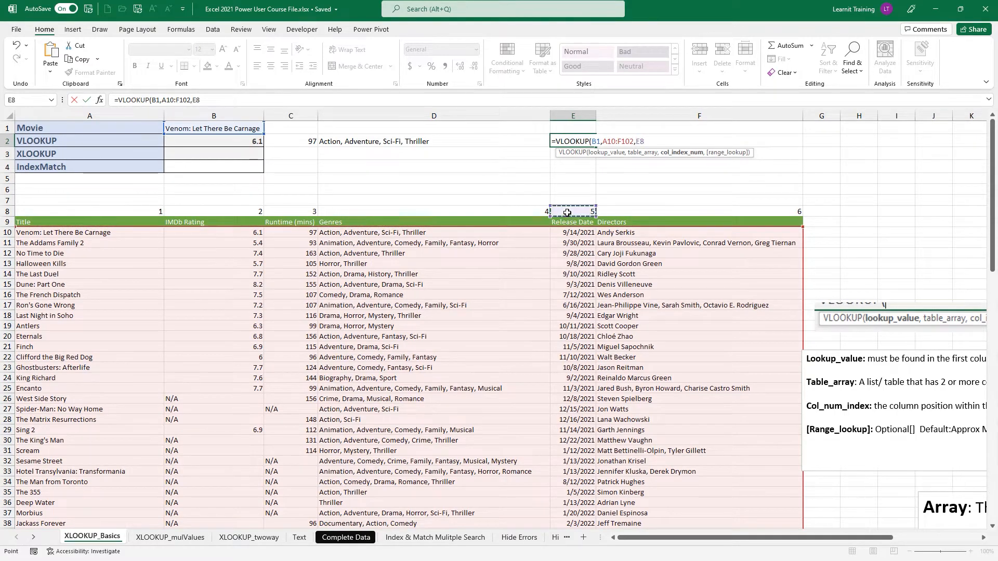
{"action": "type", "text": ","}
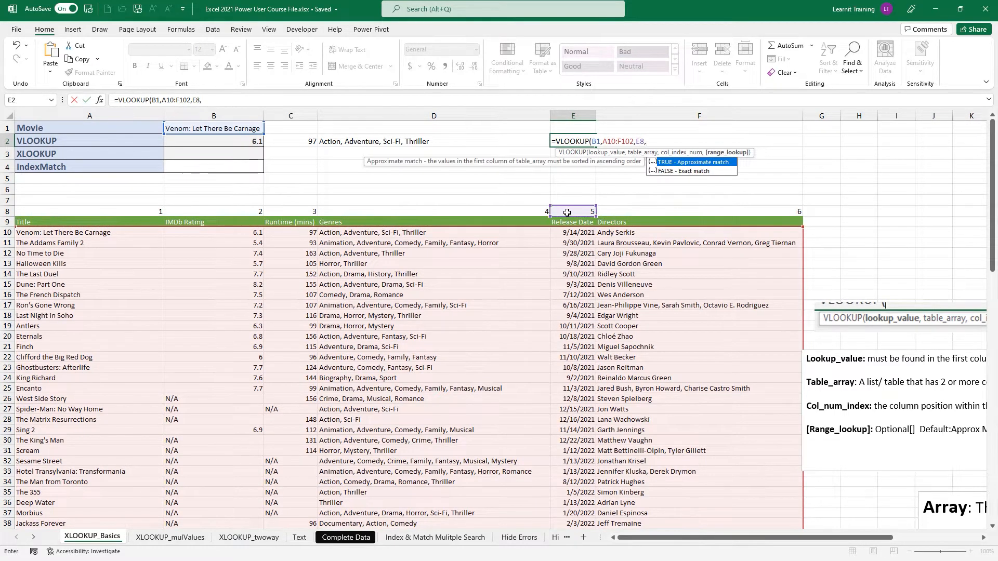
{"action": "key", "text": "Down"}
{"action": "key", "text": "Tab"}
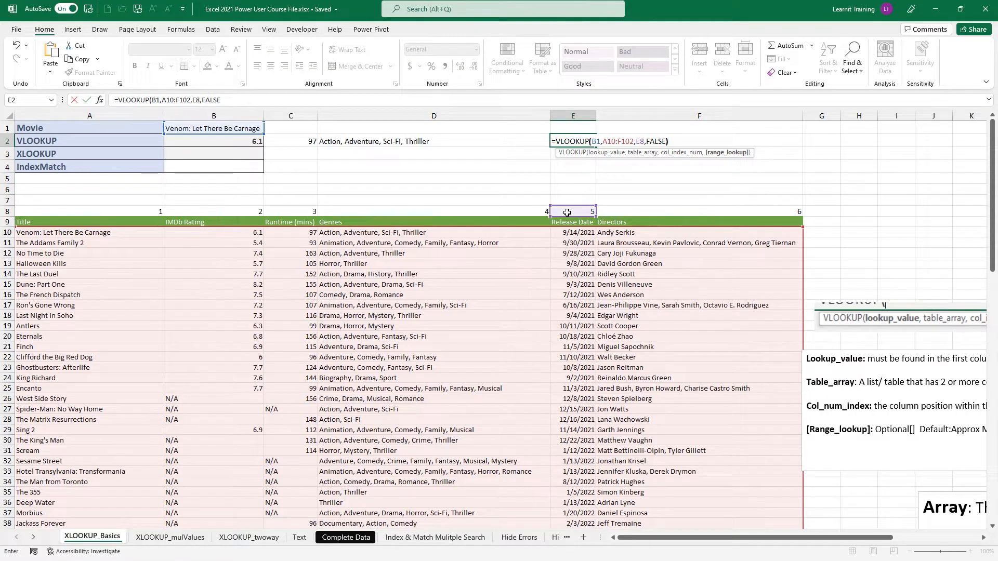
{"action": "type", "text": ")"}
{"action": "key", "text": "Return"}
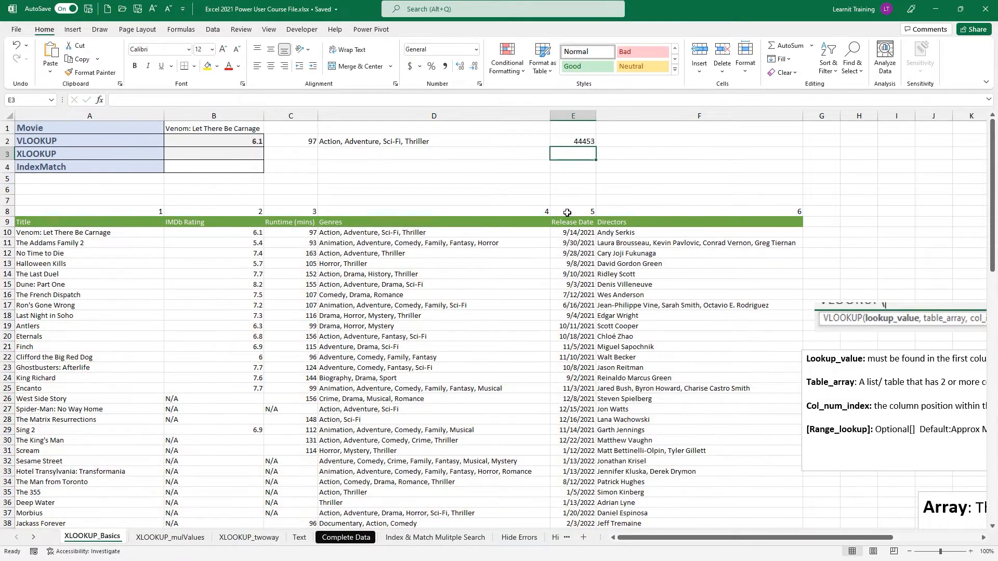
Step: Enter the headings Runtime in C1 and Genres in D1 above the lookup results
{"action": "left_click", "coordinate": [300, 130]}
{"action": "type", "text": "R"}
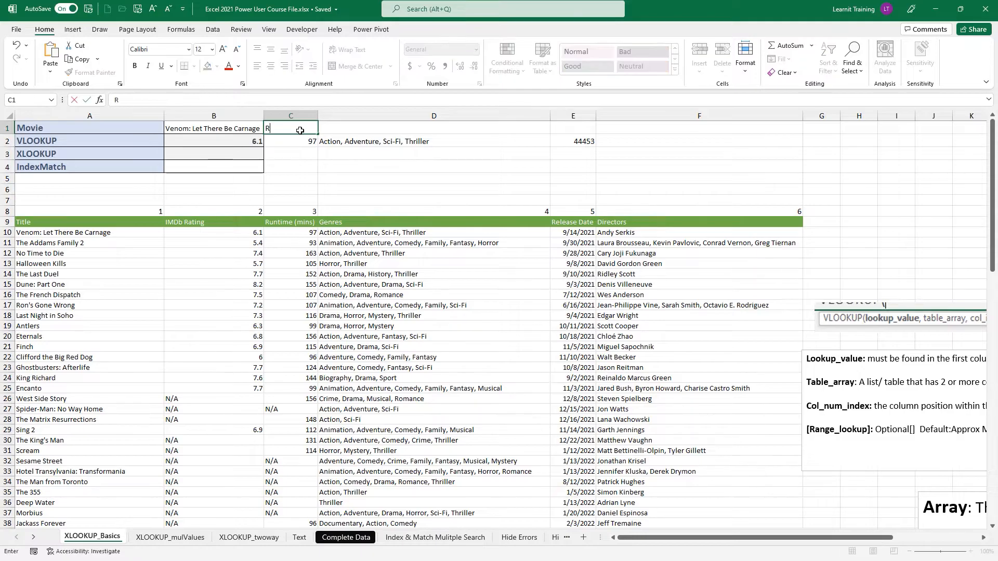
{"action": "type", "text": "untime"}
{"action": "key", "text": "Tab"}
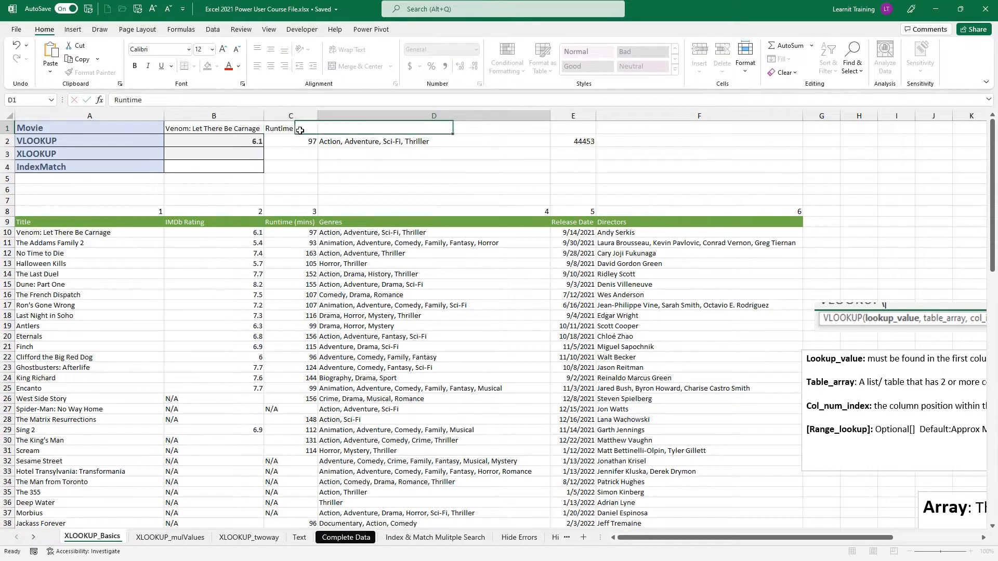
{"action": "type", "text": "Genere"}
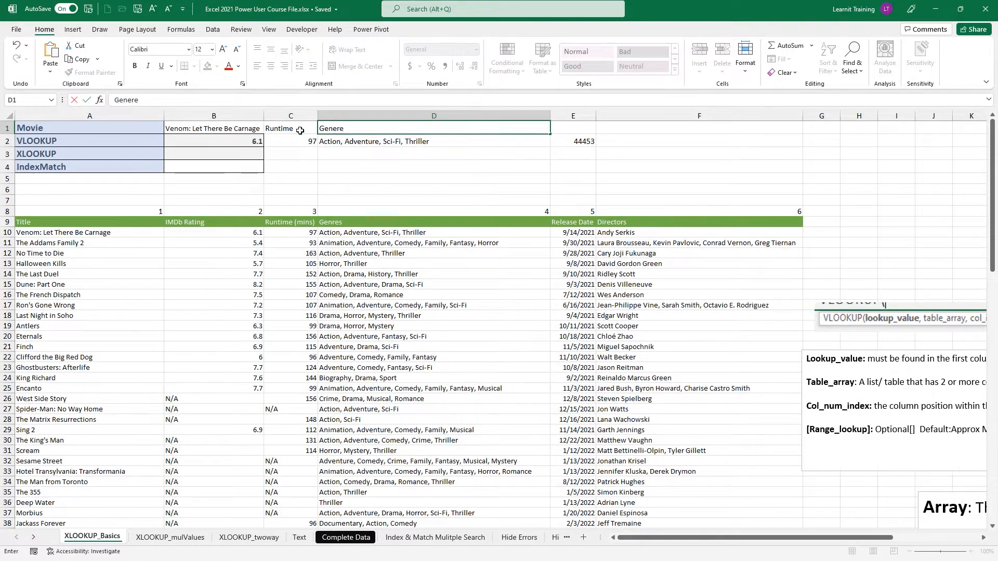
{"action": "key", "text": "BackSpace"}
{"action": "key", "text": "Tab"}
{"action": "key", "text": "shift+Tab"}
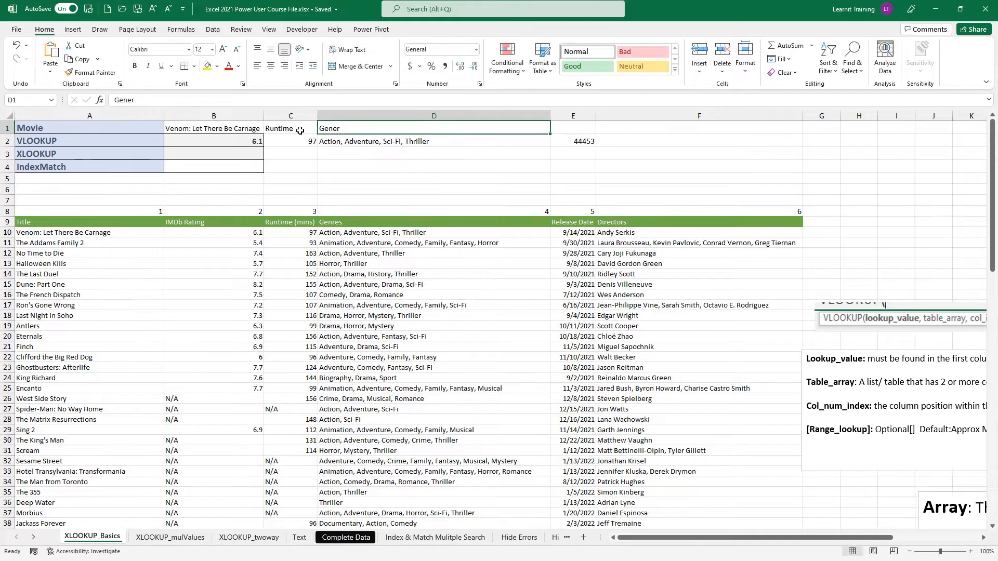
{"action": "key", "text": "BackSpace"}
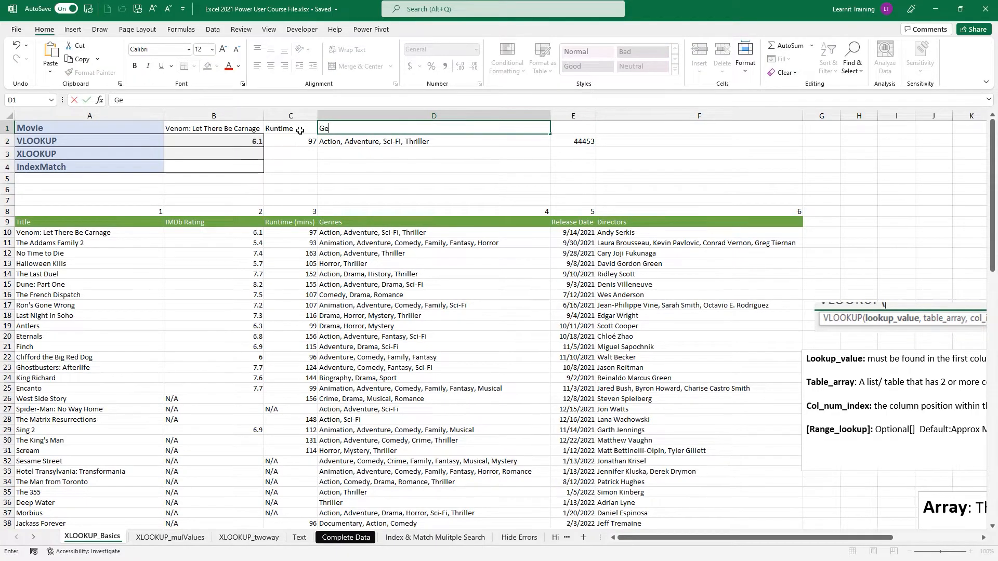
{"action": "type", "text": "Genres"}
{"action": "key", "text": "Tab"}
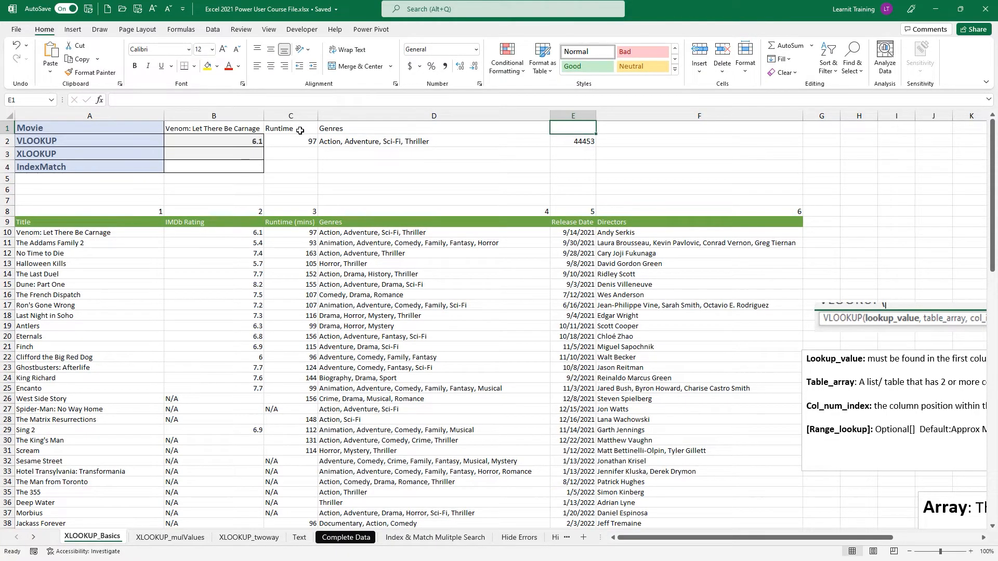
Step: Enter the heading "release Date" in E1 and format the E2 result as Short Date
{"action": "type", "text": "release D"}
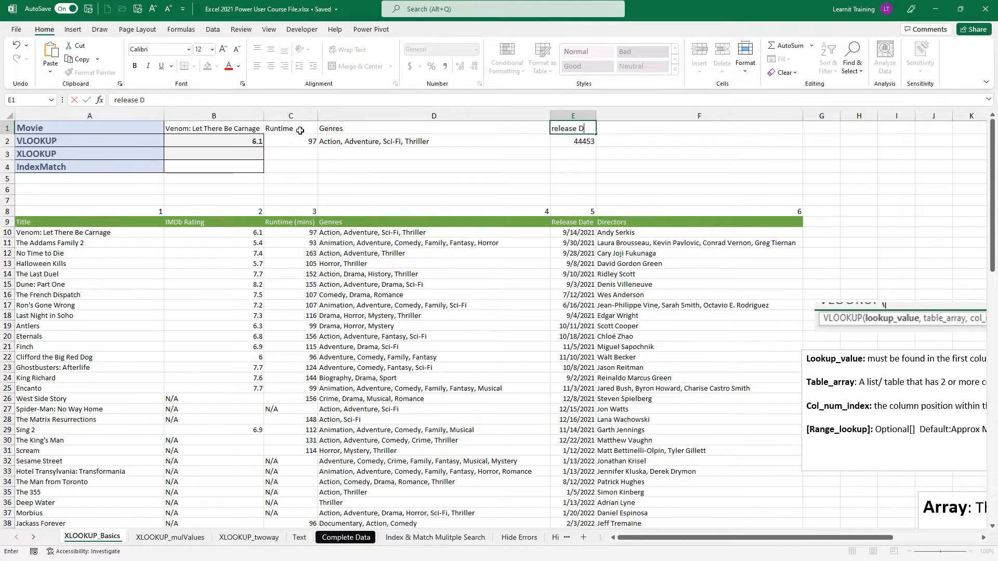
{"action": "type", "text": "ate"}
{"action": "key", "text": "Return"}
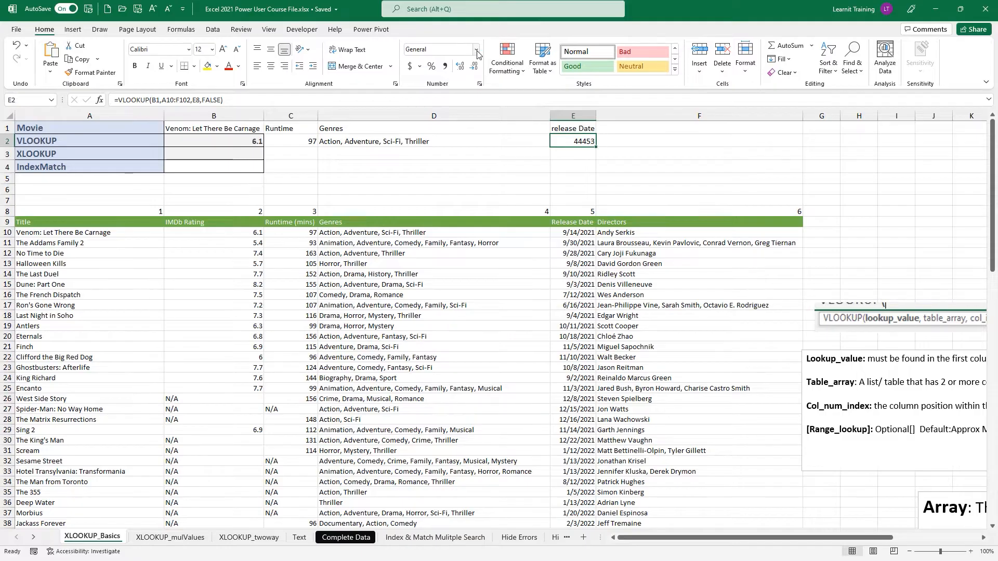
{"action": "left_click", "coordinate": [476, 50]}
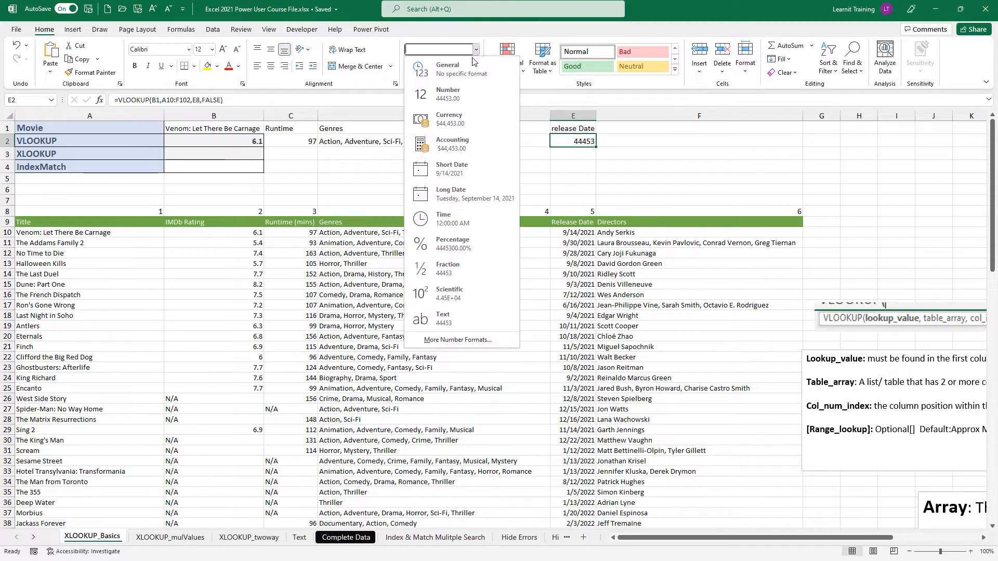
{"action": "left_click", "coordinate": [429, 175]}
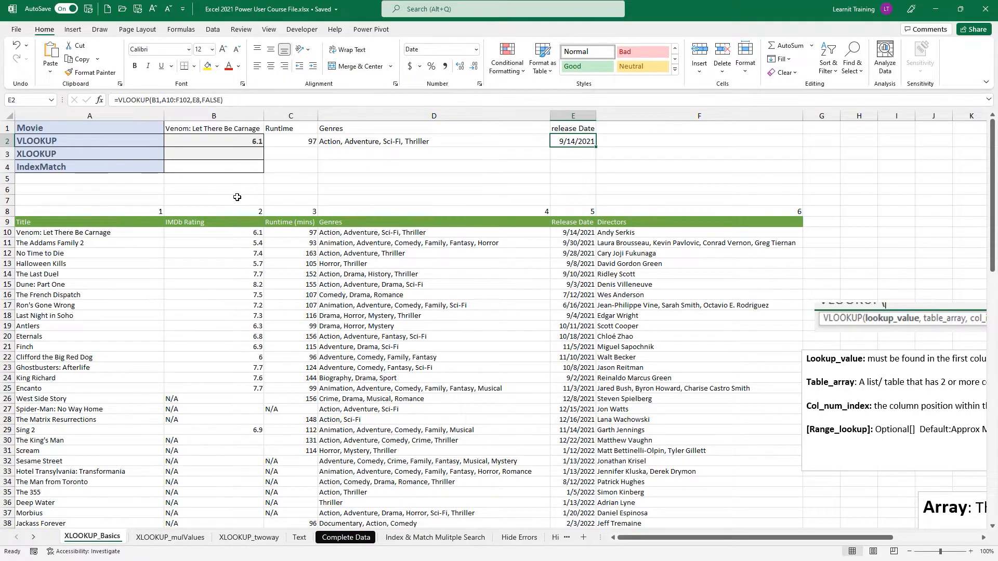
Step: Move the XLOOKUP argument notes box over the data table, just below the lookup formulas
{"action": "scroll", "coordinate": [312, 226], "scroll_direction": "down", "scroll_amount": 1}
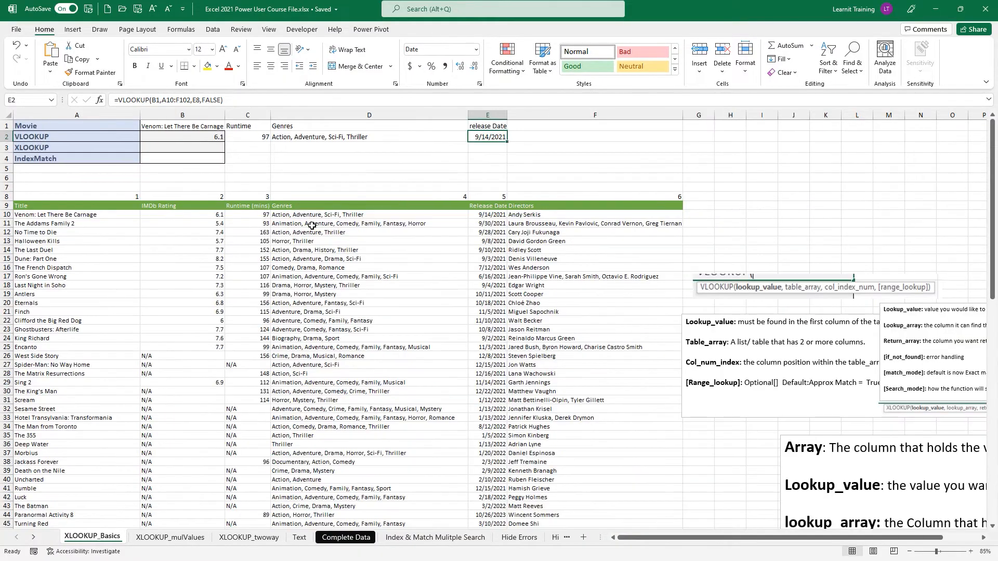
{"action": "scroll", "coordinate": [312, 225], "scroll_direction": "down", "scroll_amount": 1}
{"action": "scroll", "coordinate": [528, 389], "scroll_direction": "down", "scroll_amount": 1}
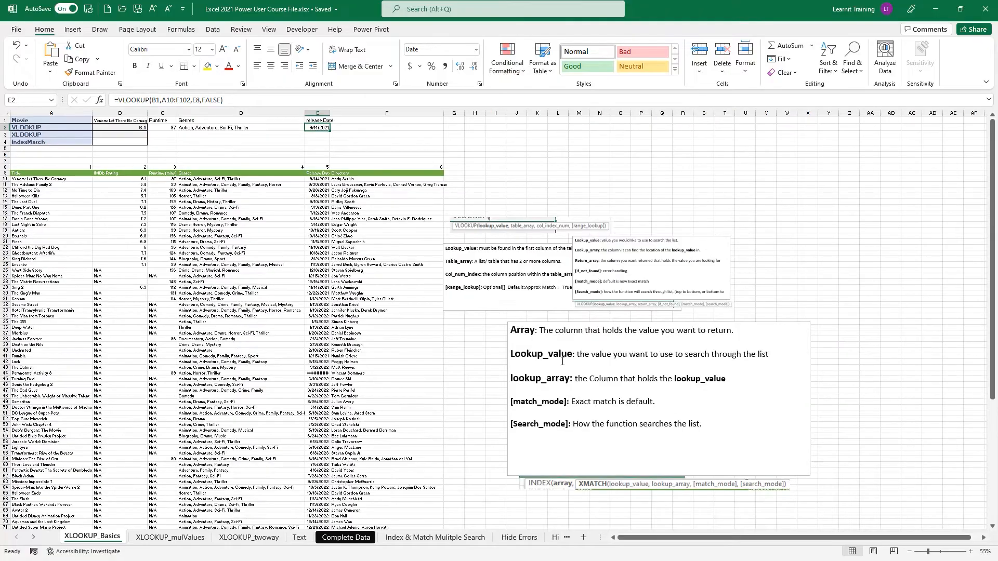
{"action": "left_click", "coordinate": [622, 239]}
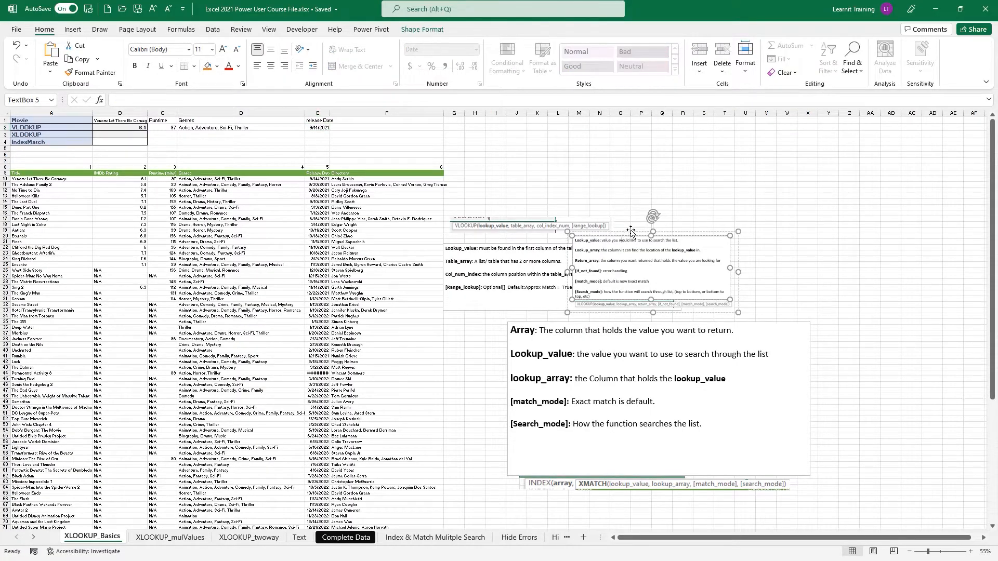
{"action": "left_click_drag", "start_coordinate": [631, 231], "coordinate": [247, 156]}
{"action": "scroll", "coordinate": [105, 214], "scroll_direction": "up", "scroll_amount": 3, "text": "ctrl"}
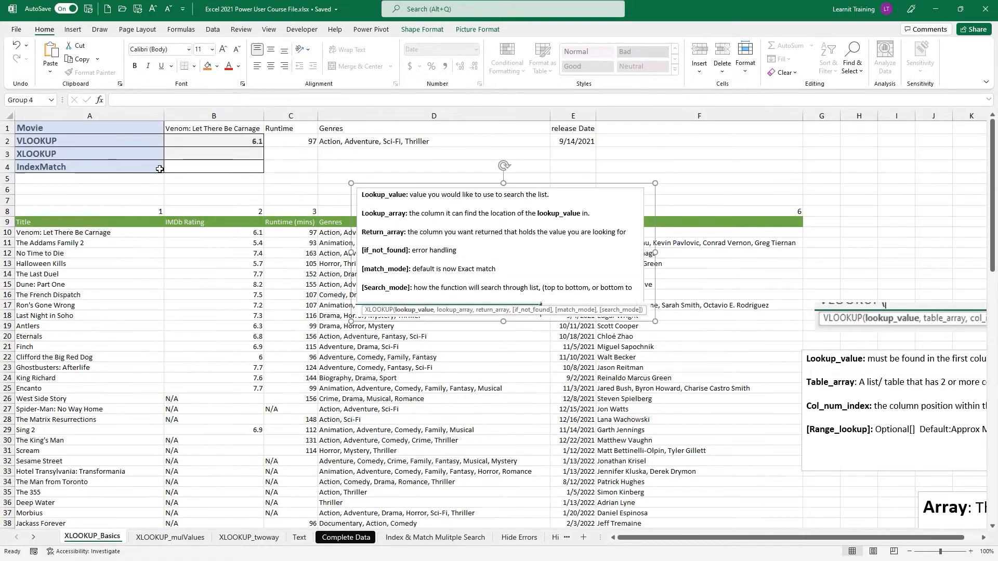
Step: Start an XLOOKUP formula in B3, beside the XLOOKUP label
{"action": "left_click", "coordinate": [182, 154]}
{"action": "type", "text": "="}
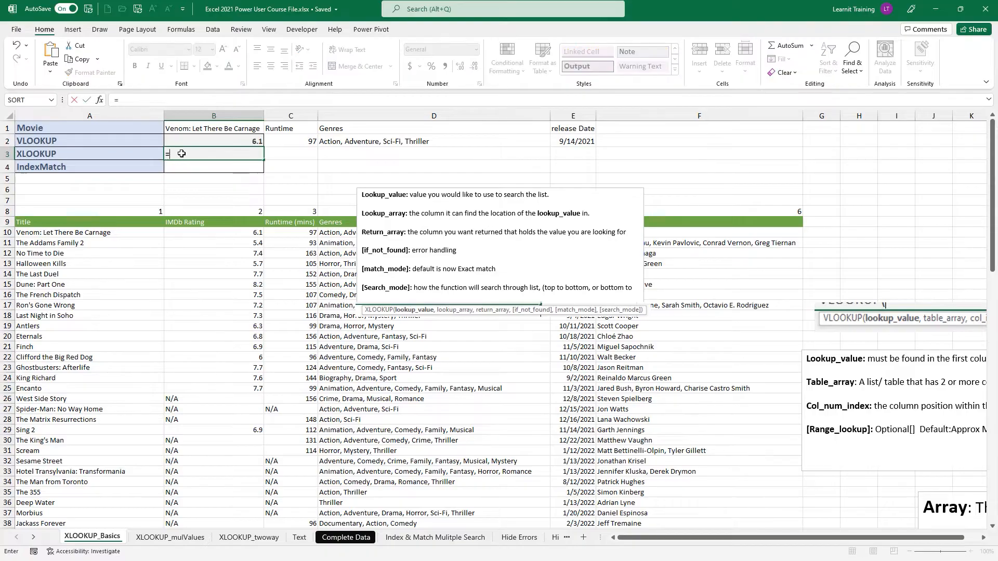
{"action": "type", "text": "xl"}
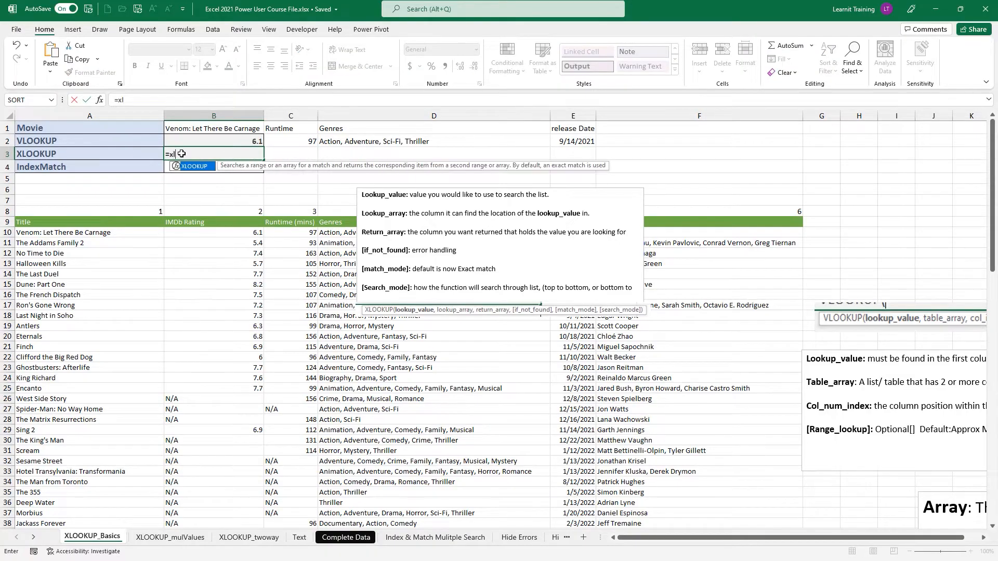
{"action": "key", "text": "Tab"}
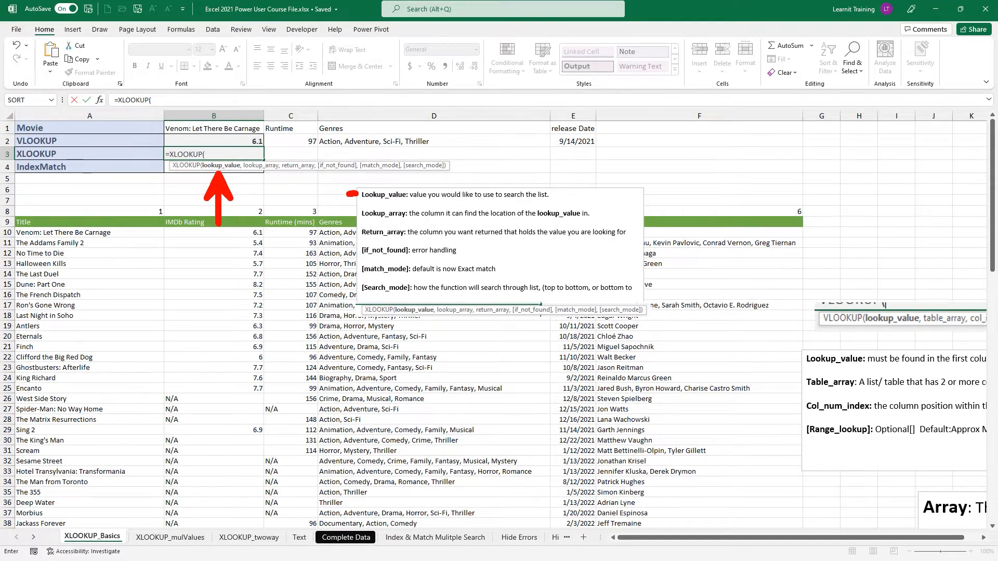
{"action": "mouse_move", "coordinate": [15, 212]}
{"action": "left_mouse_down"}
{"action": "mouse_move", "coordinate": [940, 209]}
{"action": "mouse_move", "coordinate": [866, 212]}
{"action": "left_mouse_up"}
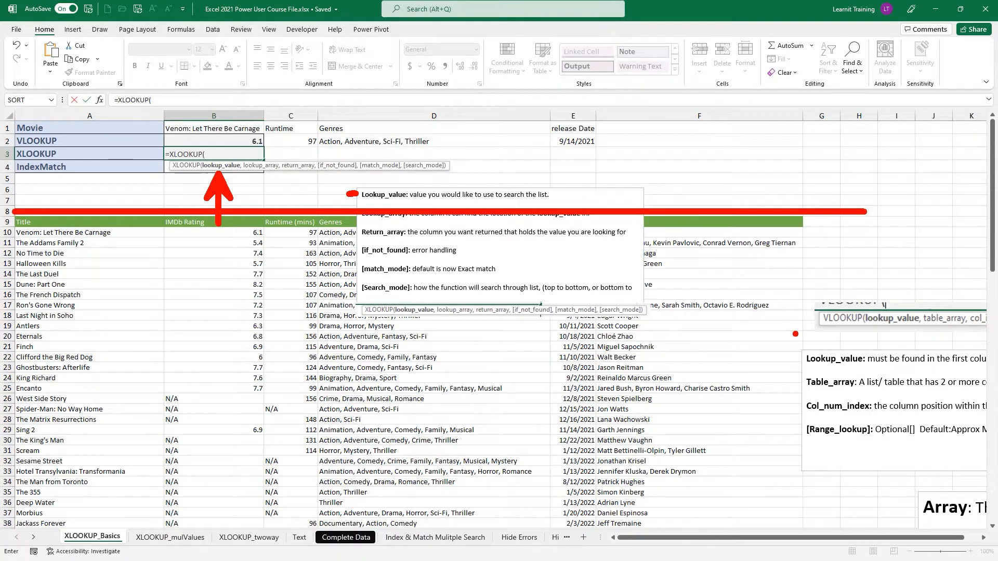
{"action": "key", "text": "Escape"}
{"action": "key", "text": "ctrl+2"}
{"action": "left_click_drag", "start_coordinate": [357, 213], "coordinate": [338, 213]}
{"action": "mouse_move", "coordinate": [3, 204]}
{"action": "left_mouse_down"}
{"action": "mouse_move", "coordinate": [147, 536]}
{"action": "mouse_move", "coordinate": [165, 555]}
{"action": "left_mouse_up"}
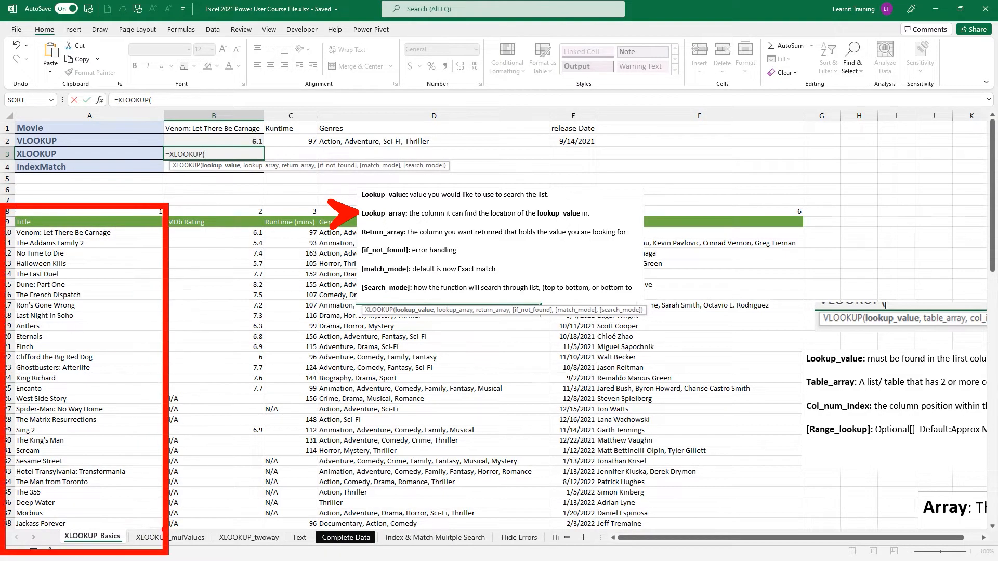
{"action": "mouse_move", "coordinate": [146, 109]}
{"action": "left_mouse_down"}
{"action": "mouse_move", "coordinate": [236, 146]}
{"action": "mouse_move", "coordinate": [282, 141]}
{"action": "left_mouse_up"}
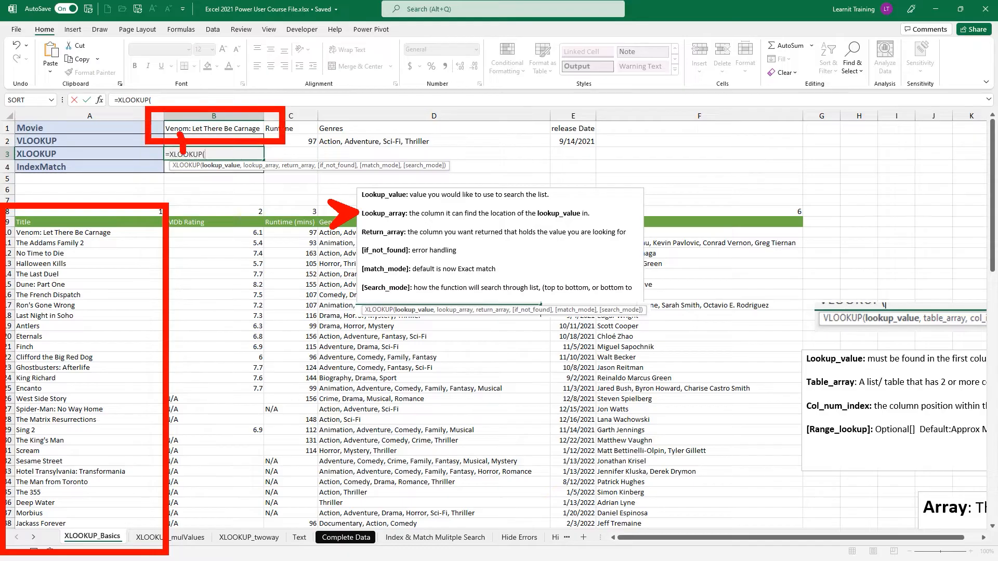
{"action": "left_click_drag", "start_coordinate": [183, 165], "coordinate": [139, 202]}
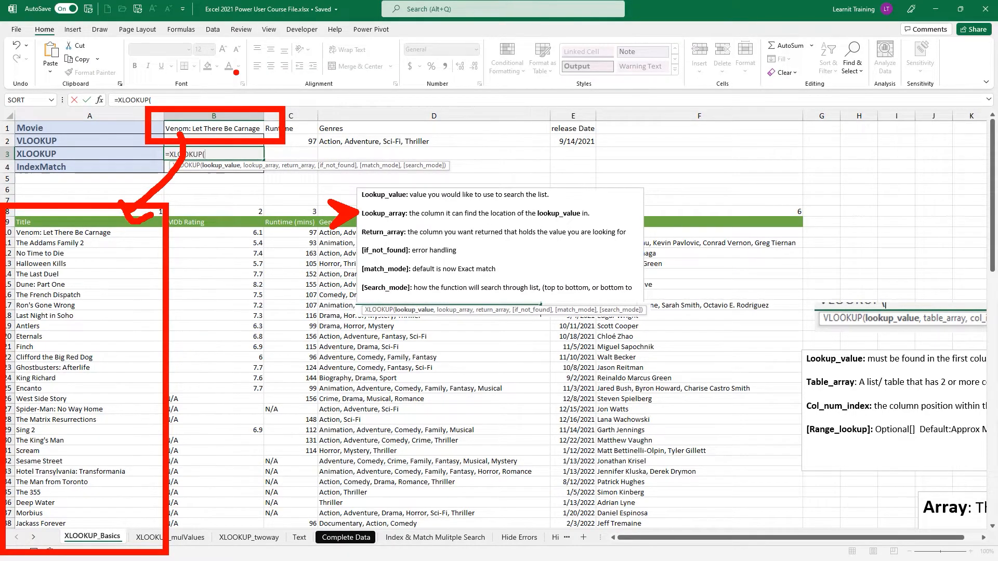
{"action": "left_click_drag", "start_coordinate": [241, 81], "coordinate": [240, 106]}
{"action": "type", "text": "lookup_value"}
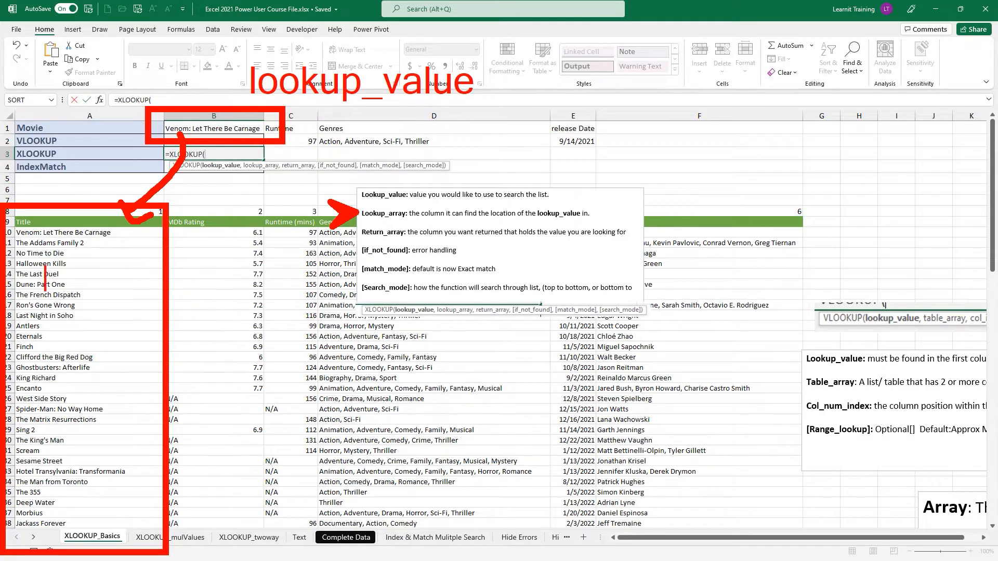
{"action": "type", "text": "lookup"}
{"action": "key", "text": "Return"}
{"action": "type", "text": "arr"}
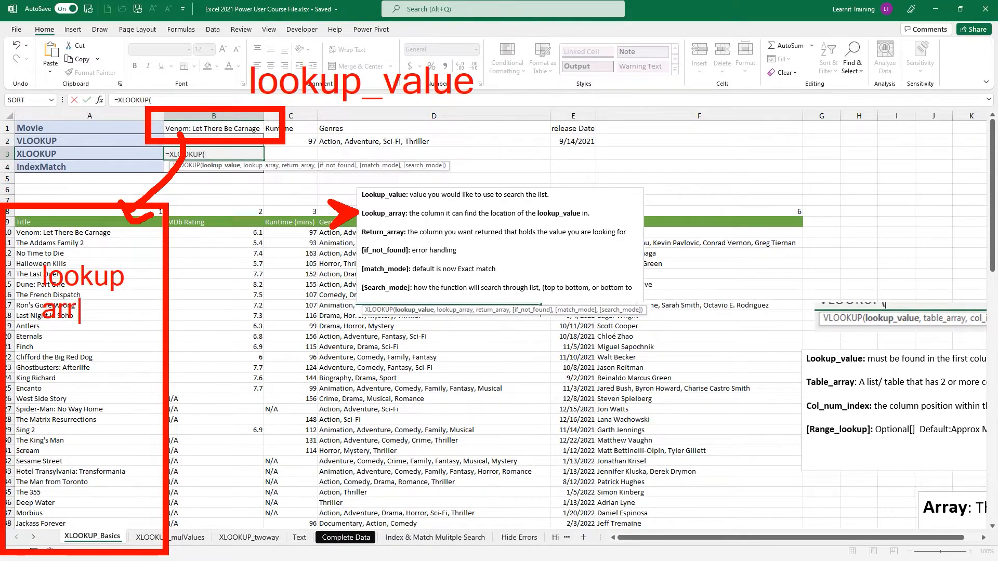
{"action": "type", "text": "ay"}
{"action": "mouse_move", "coordinate": [358, 230]}
{"action": "left_mouse_down"}
{"action": "mouse_move", "coordinate": [335, 263]}
{"action": "mouse_move", "coordinate": [320, 258]}
{"action": "left_mouse_up"}
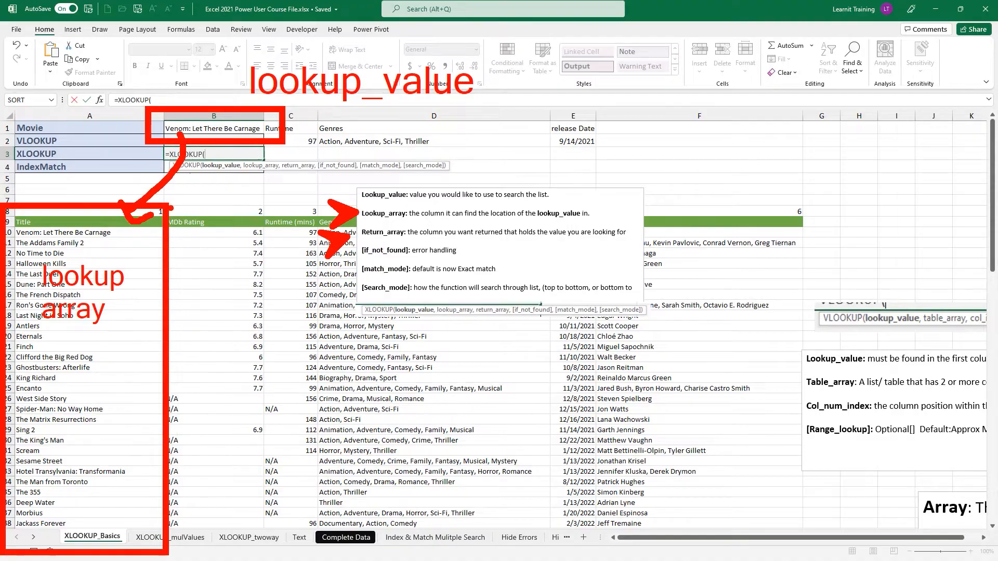
{"action": "mouse_move", "coordinate": [166, 204]}
{"action": "left_mouse_down"}
{"action": "mouse_move", "coordinate": [389, 327]}
{"action": "mouse_move", "coordinate": [752, 471]}
{"action": "mouse_move", "coordinate": [807, 516]}
{"action": "mouse_move", "coordinate": [806, 528]}
{"action": "left_mouse_up"}
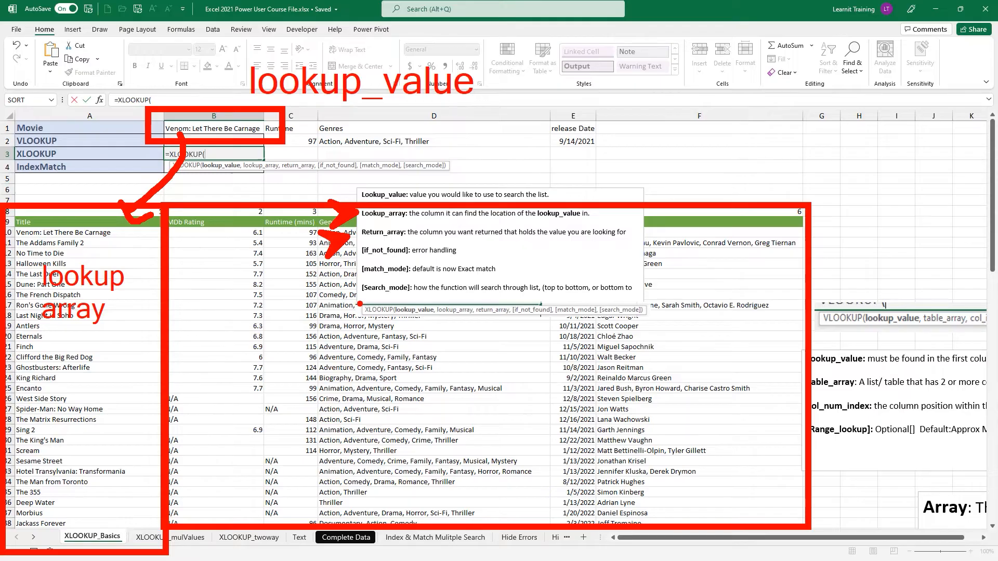
{"action": "left_click_drag", "start_coordinate": [207, 230], "coordinate": [207, 202]}
{"action": "mouse_move", "coordinate": [281, 226]}
{"action": "left_mouse_down"}
{"action": "mouse_move", "coordinate": [279, 201]}
{"action": "mouse_move", "coordinate": [289, 202]}
{"action": "left_mouse_up"}
{"action": "left_click_drag", "start_coordinate": [355, 231], "coordinate": [346, 204]}
{"action": "left_click_drag", "start_coordinate": [457, 239], "coordinate": [453, 203]}
{"action": "left_click_drag", "start_coordinate": [670, 233], "coordinate": [664, 202]}
{"action": "left_click_drag", "start_coordinate": [17, 240], "coordinate": [114, 240]}
{"action": "left_click_drag", "start_coordinate": [233, 238], "coordinate": [317, 240]}
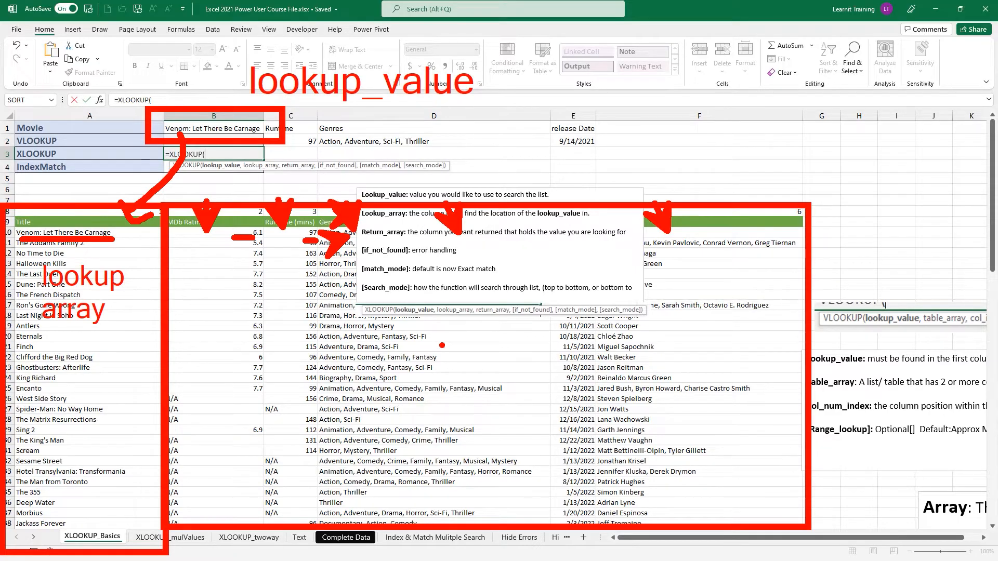
{"action": "key", "text": "Escape"}
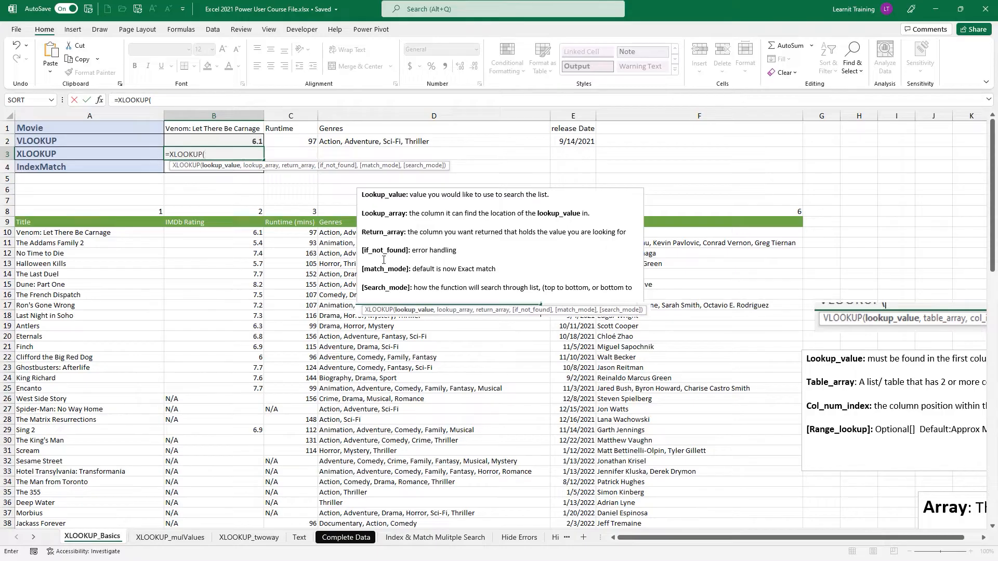
Step: Use the movie title in B1 as the lookup value of the XLOOKUP formula in B3
{"action": "key", "text": "Return"}
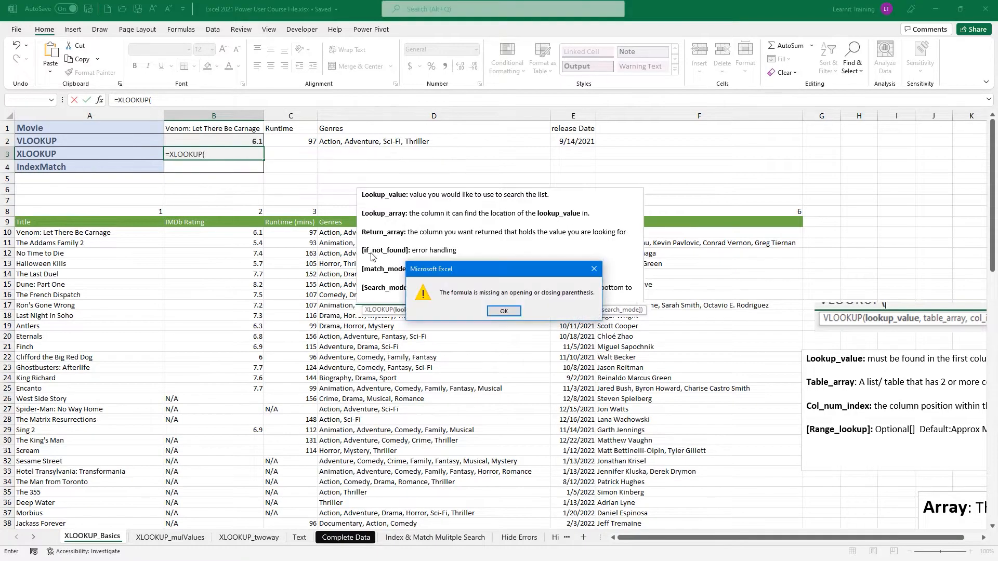
{"action": "left_click", "coordinate": [503, 311]}
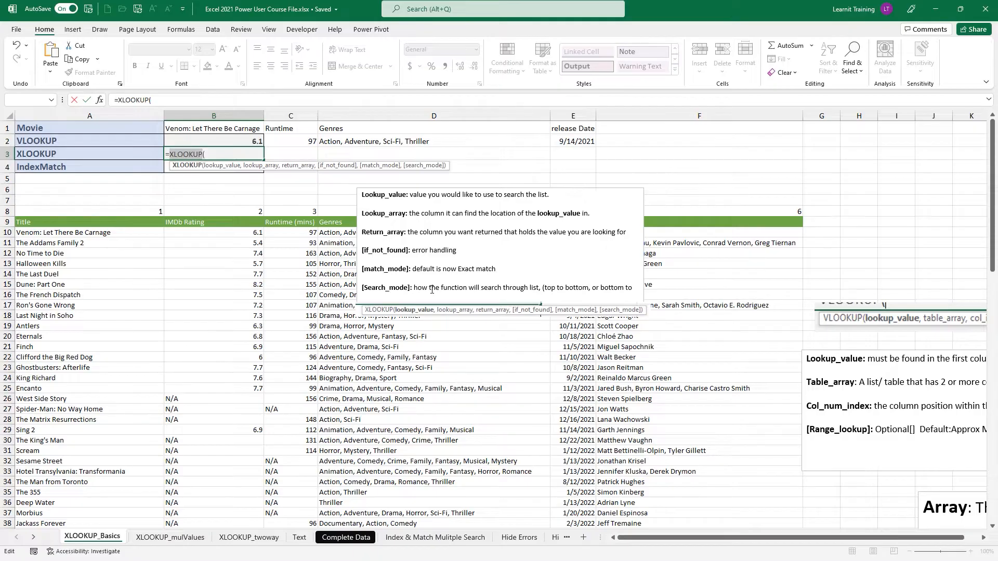
{"action": "left_click", "coordinate": [226, 153]}
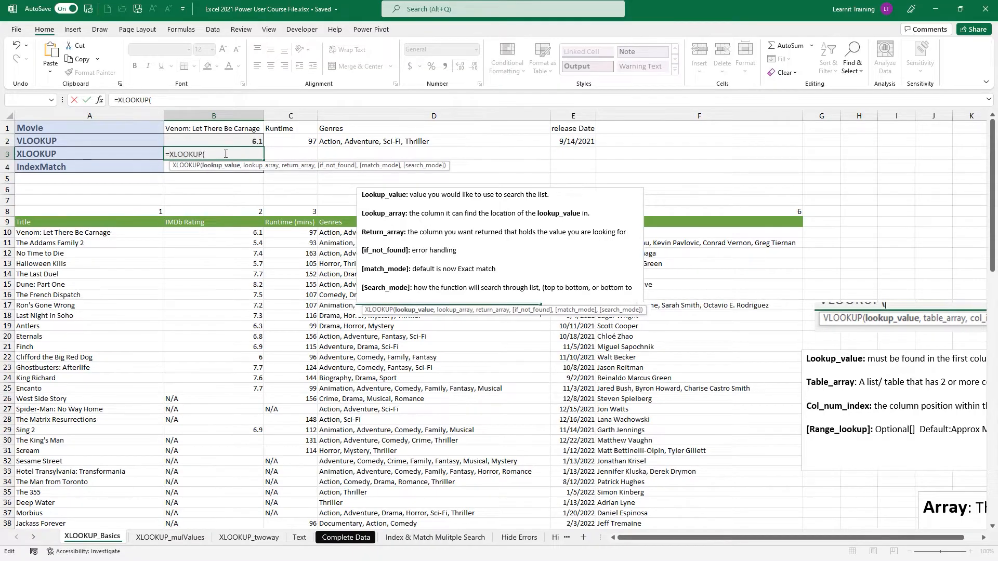
{"action": "left_click", "coordinate": [218, 128]}
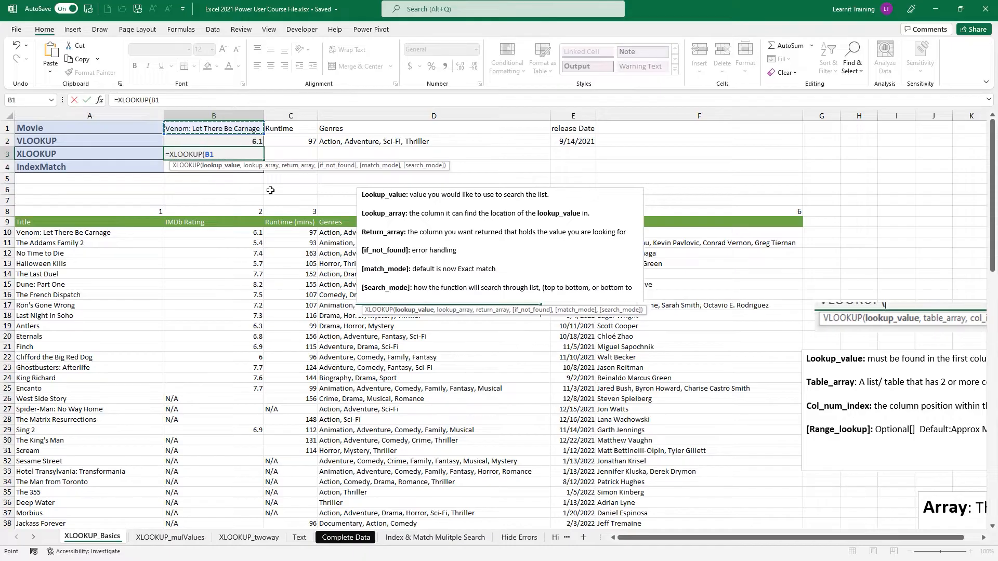
Step: Set the lookup array of the B3 formula to the full list of movie titles, A10:A102
{"action": "type", "text": ","}
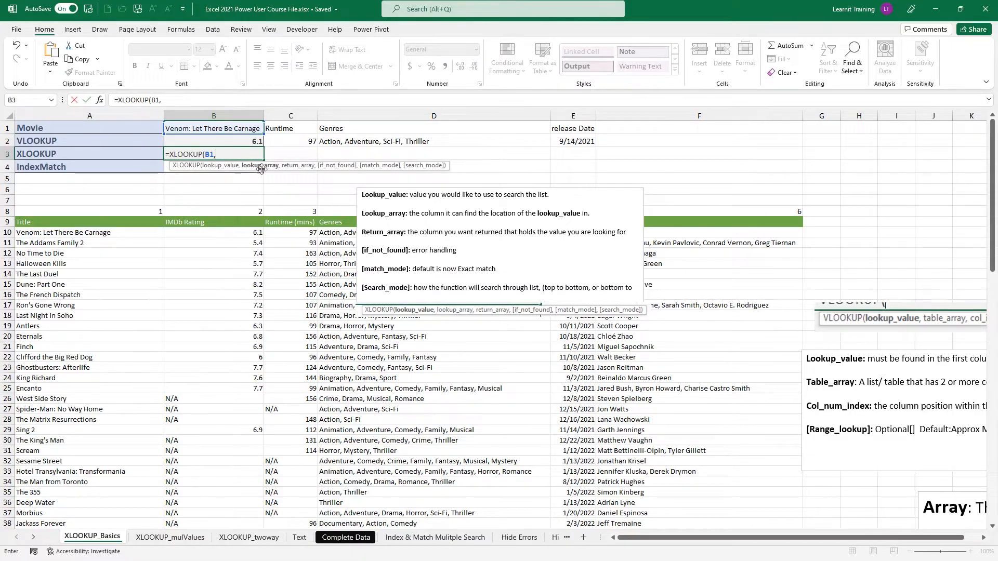
{"action": "left_click", "coordinate": [114, 232]}
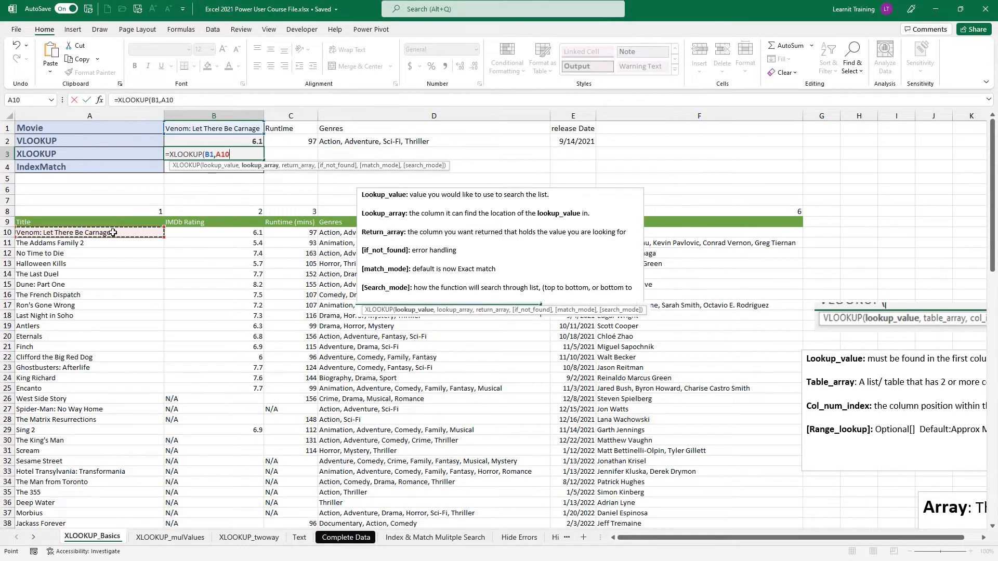
{"action": "key", "text": "ctrl+shift+Down"}
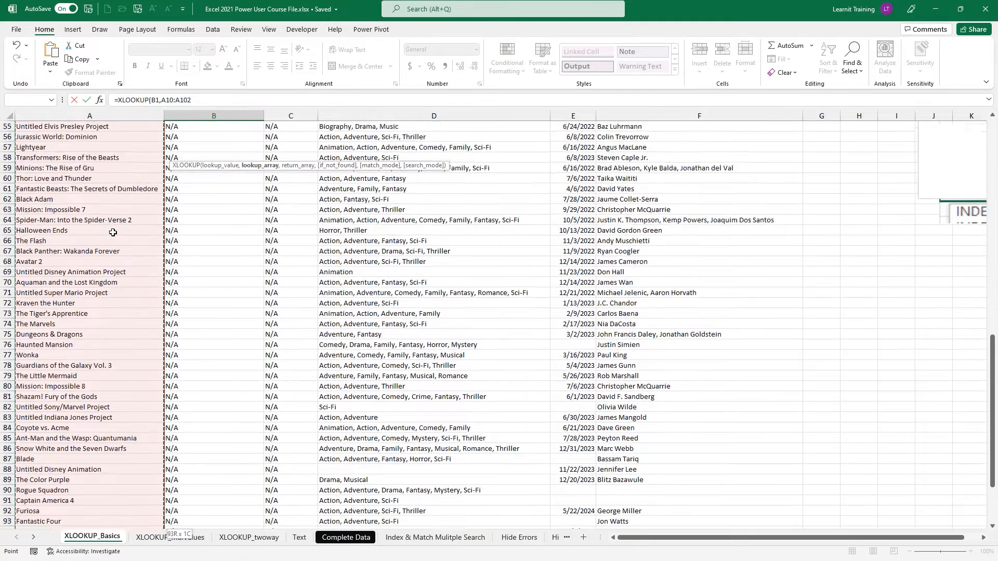
{"action": "scroll", "coordinate": [112, 232], "scroll_direction": "up", "scroll_amount": 17}
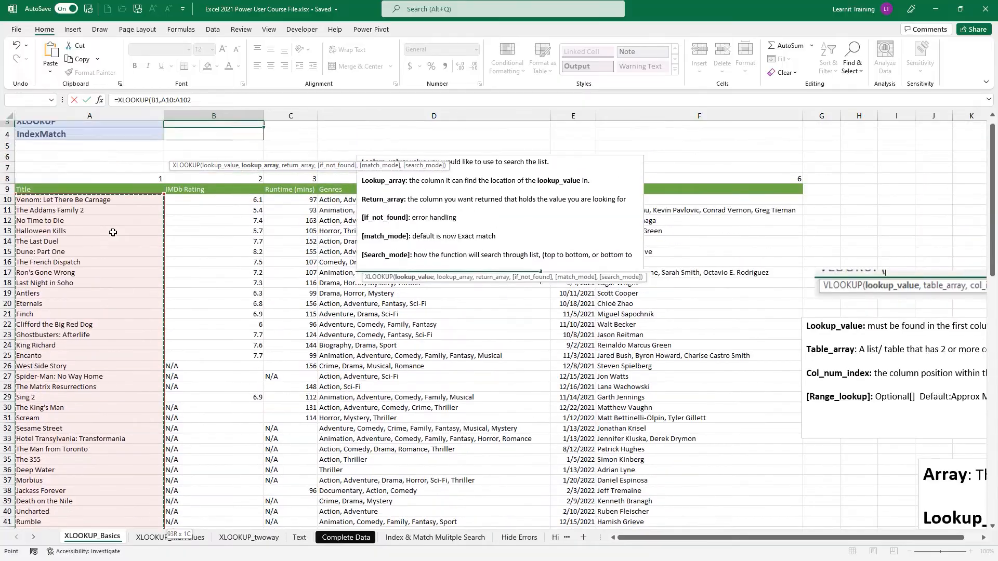
{"action": "scroll", "coordinate": [113, 232], "scroll_direction": "up", "scroll_amount": 1}
{"action": "type", "text": ","}
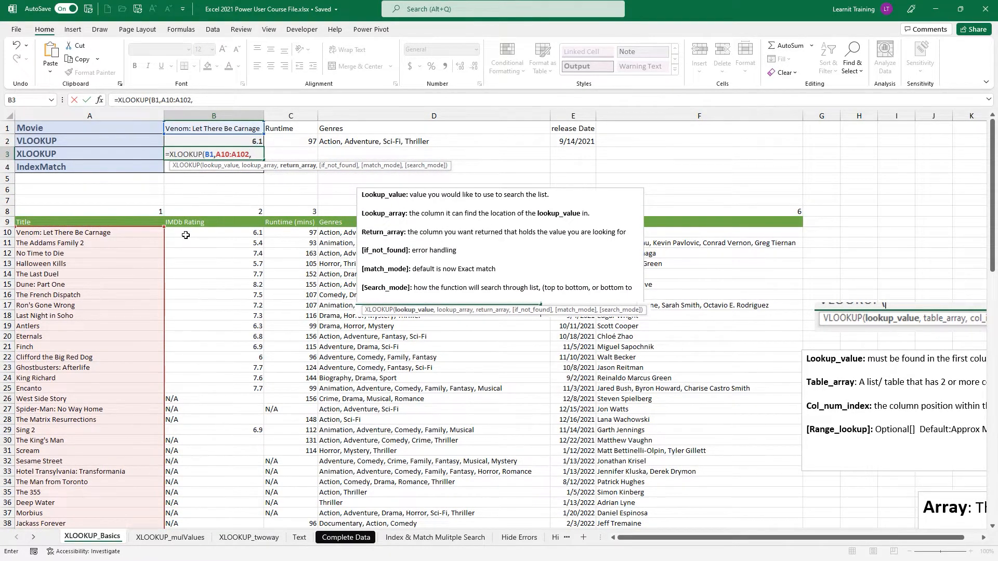
Step: Set the return array to B10:F102, covering IMDb Rating through Directors, and complete the XLOOKUP formula in B3
{"action": "left_click_drag", "start_coordinate": [186, 234], "coordinate": [701, 230]}
{"action": "key", "text": "ctrl+shift+Down"}
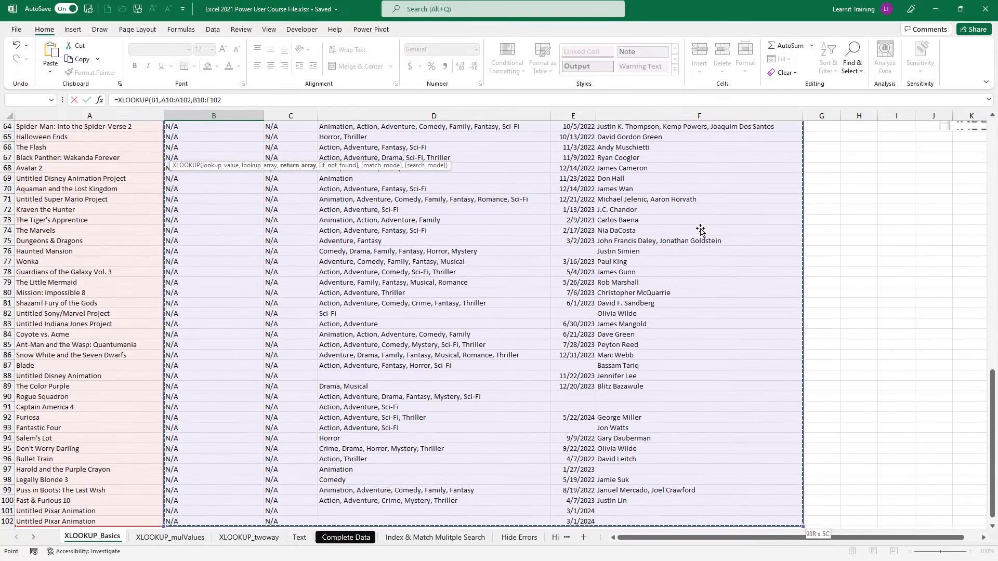
{"action": "scroll", "coordinate": [701, 228], "scroll_direction": "up", "scroll_amount": 18}
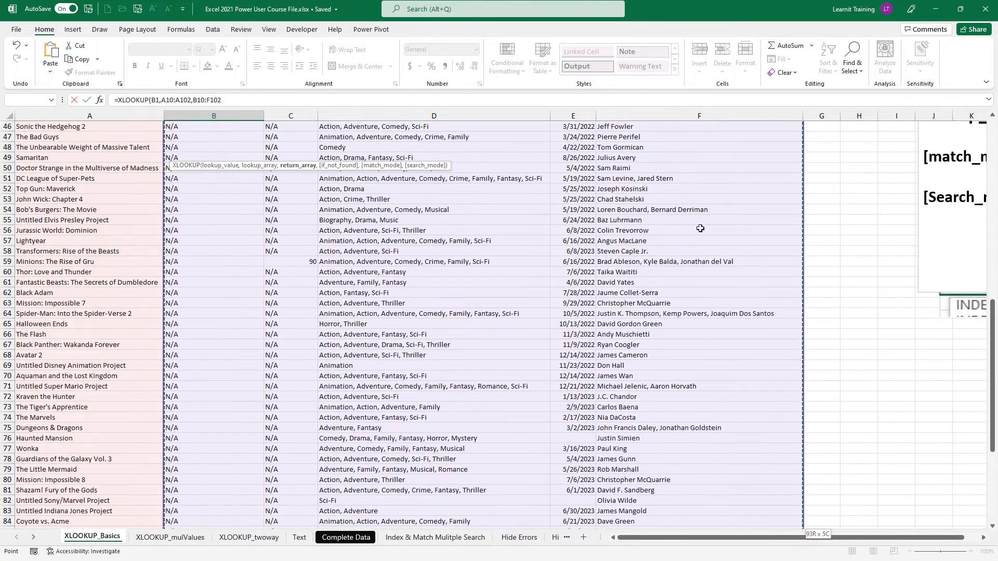
{"action": "scroll", "coordinate": [700, 229], "scroll_direction": "up", "scroll_amount": 2}
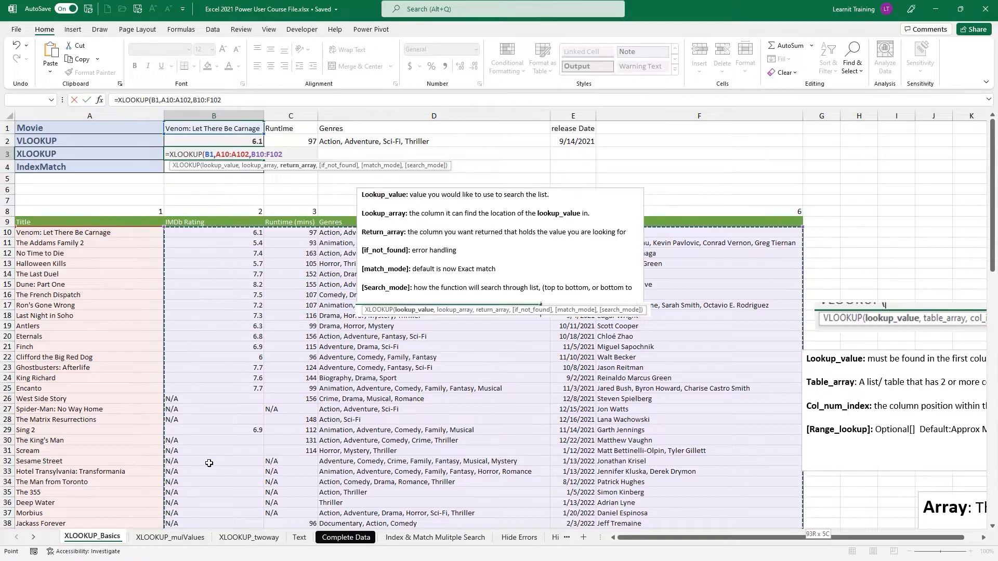
{"action": "key", "text": "Return"}
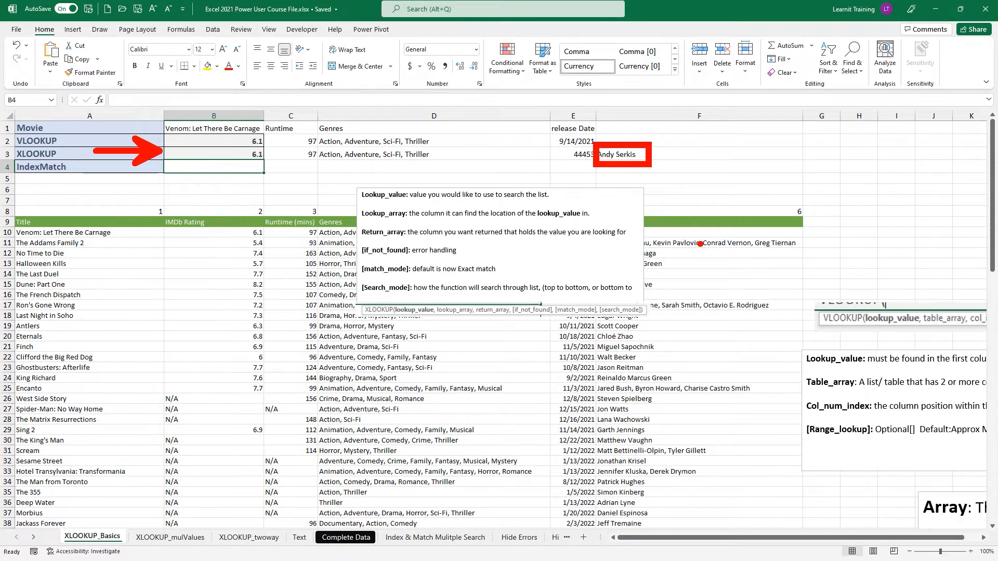
Step: Inspect the XLOOKUP formula in B3 and how it appears in the neighbouring result cell C3
{"action": "left_click", "coordinate": [219, 151]}
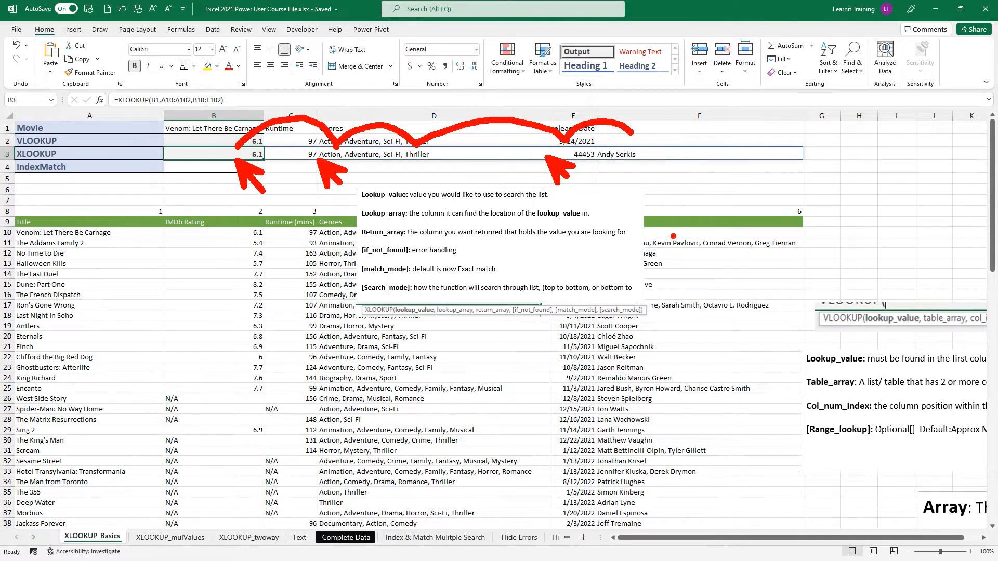
{"action": "left_click", "coordinate": [297, 152]}
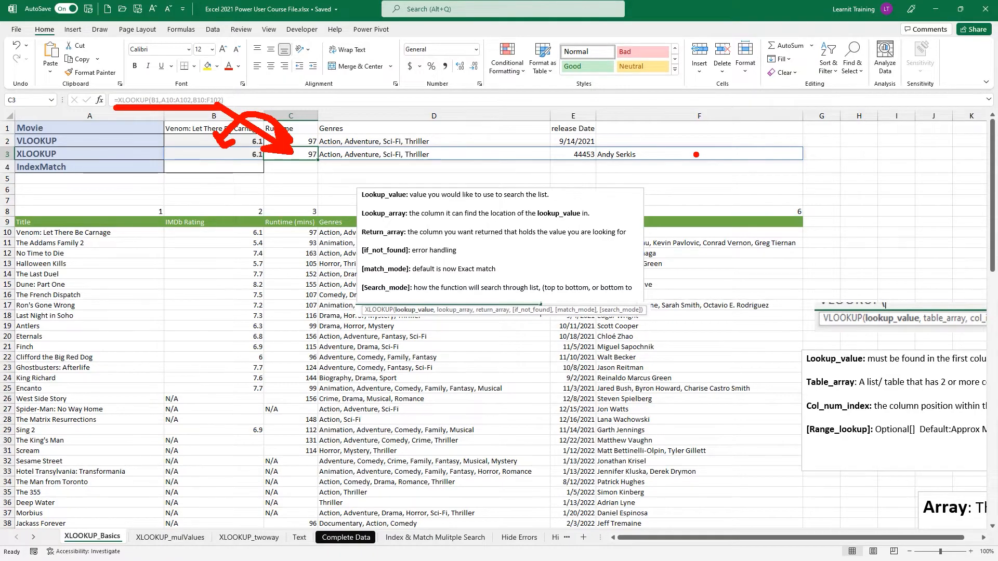
{"action": "key", "text": "Escape"}
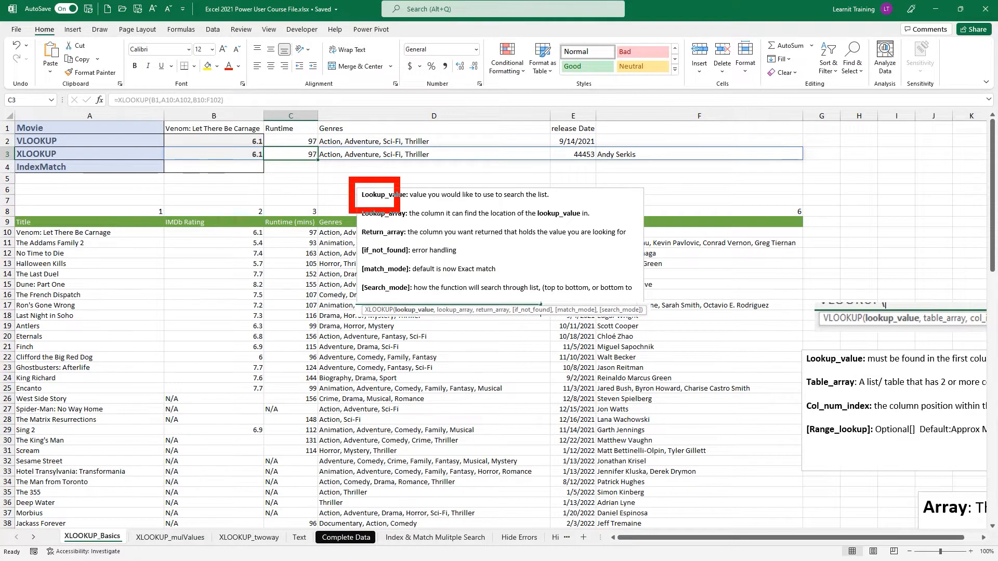
{"action": "left_click_drag", "start_coordinate": [20, 220], "coordinate": [164, 522]}
{"action": "left_click_drag", "start_coordinate": [165, 207], "coordinate": [1, 492]}
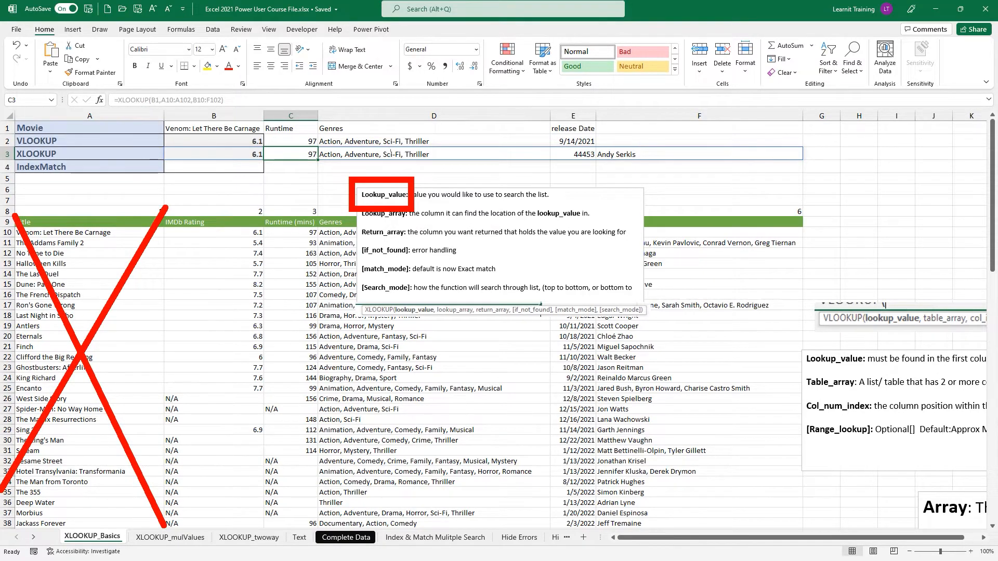
{"action": "left_click_drag", "start_coordinate": [220, 187], "coordinate": [241, 203]}
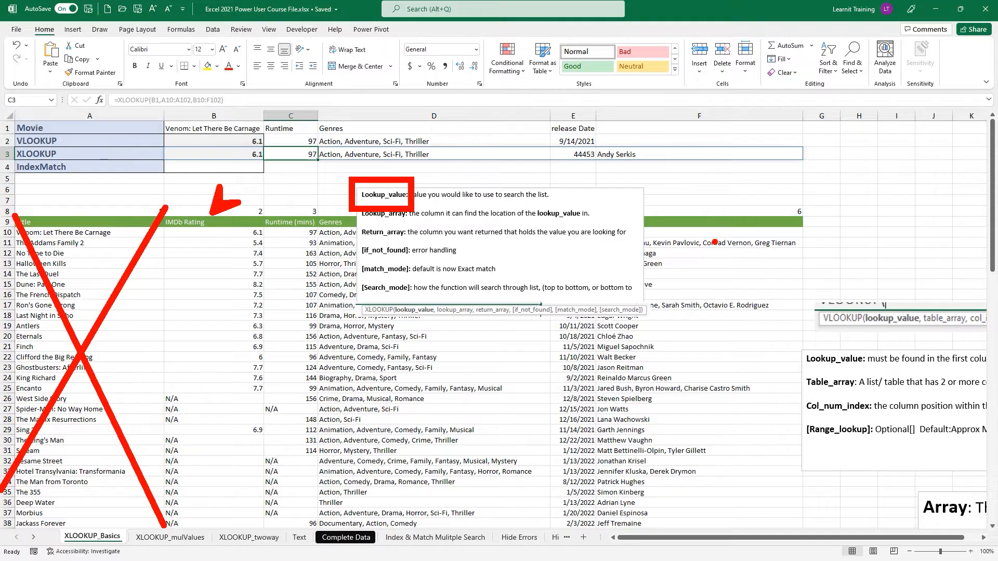
{"action": "key", "text": "Escape"}
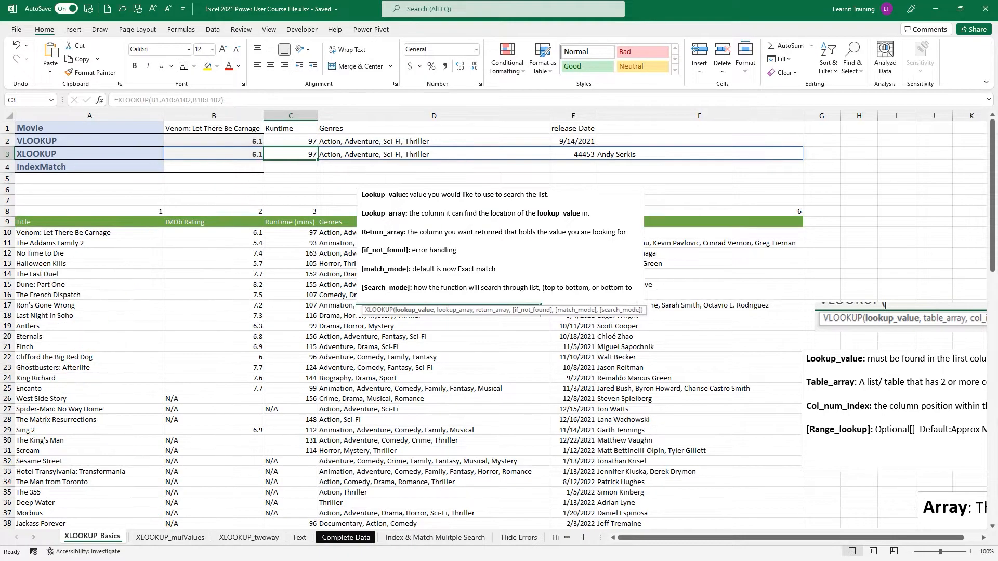
Step: Move the XLOOKUP argument notes box off the data table, past column G, and select the IndexMatch result cell B4
{"action": "left_click", "coordinate": [570, 187]}
{"action": "left_click_drag", "start_coordinate": [569, 186], "coordinate": [924, 144]}
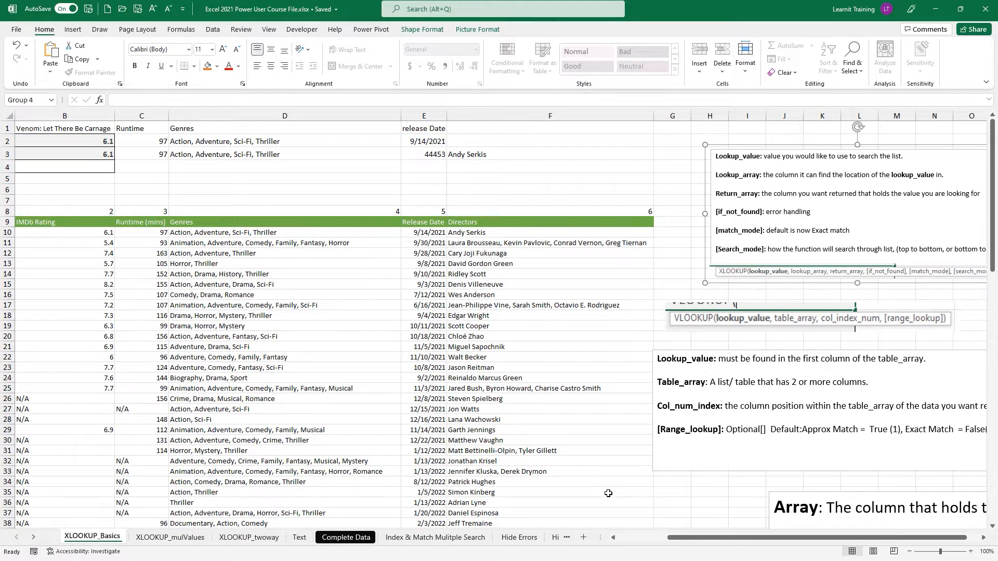
{"action": "left_click_drag", "start_coordinate": [668, 538], "coordinate": [619, 550]}
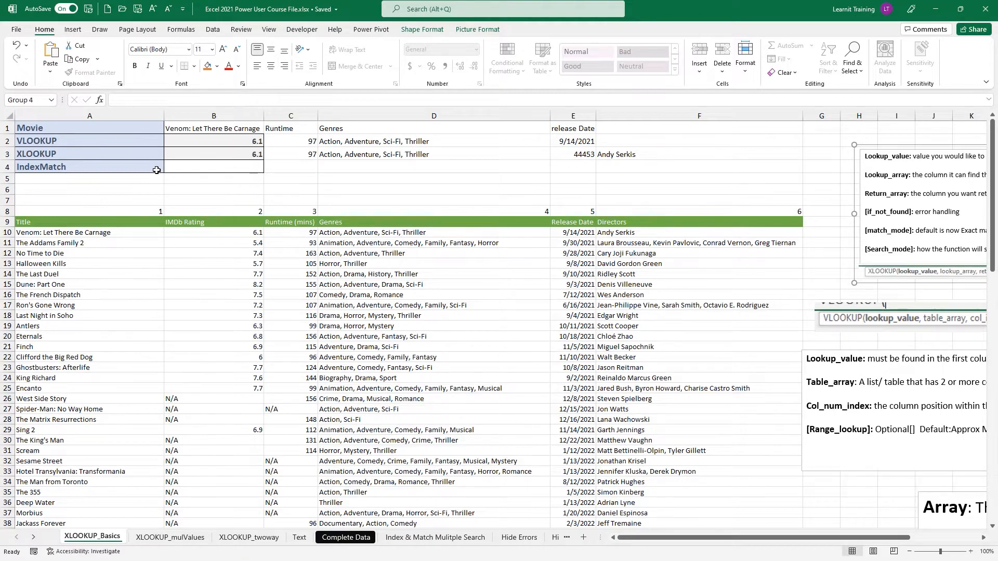
{"action": "left_click", "coordinate": [174, 167]}
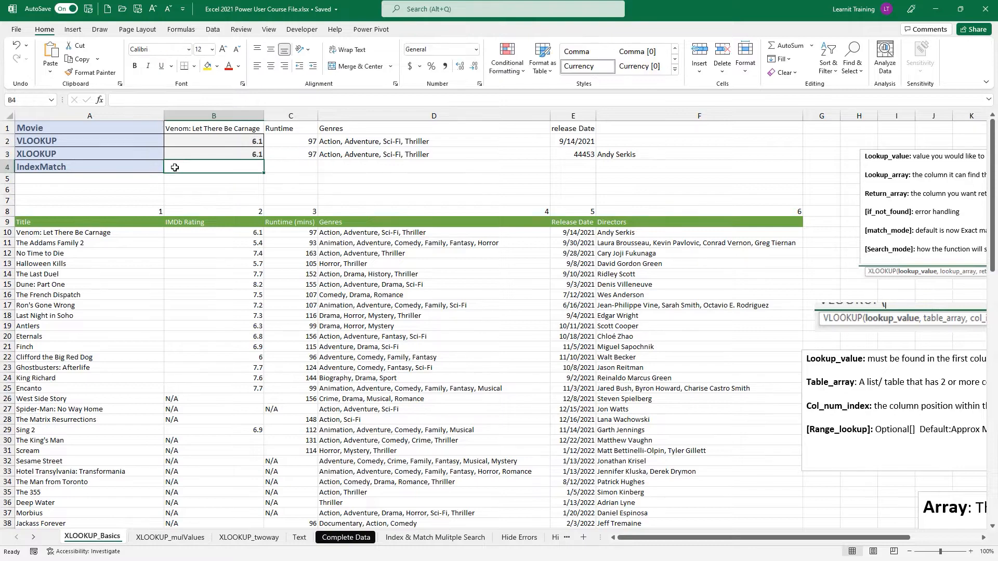
Step: Begin an INDEX formula in the IndexMatch result cell B4
{"action": "type", "text": "="}
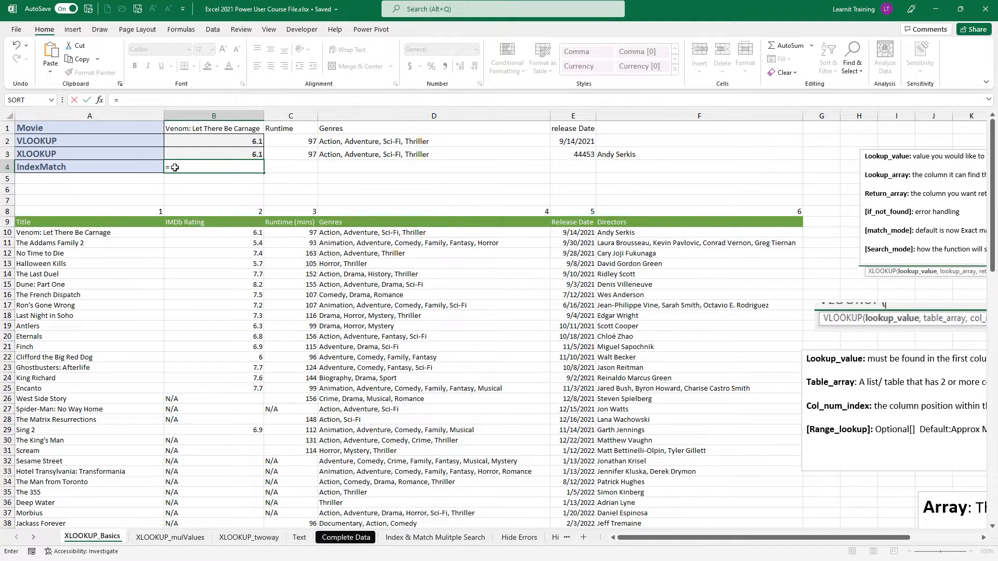
{"action": "type", "text": "index"}
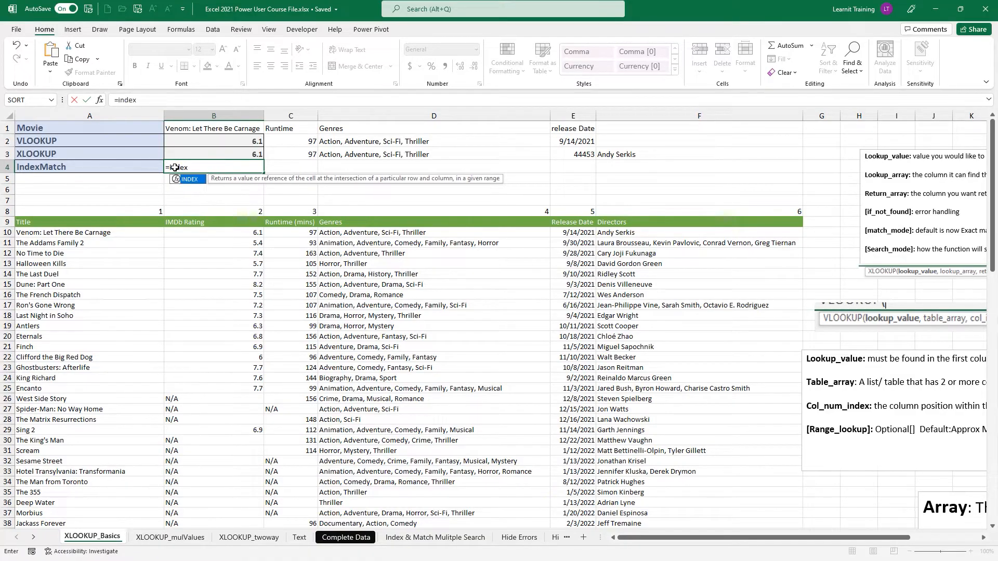
{"action": "key", "text": "Tab"}
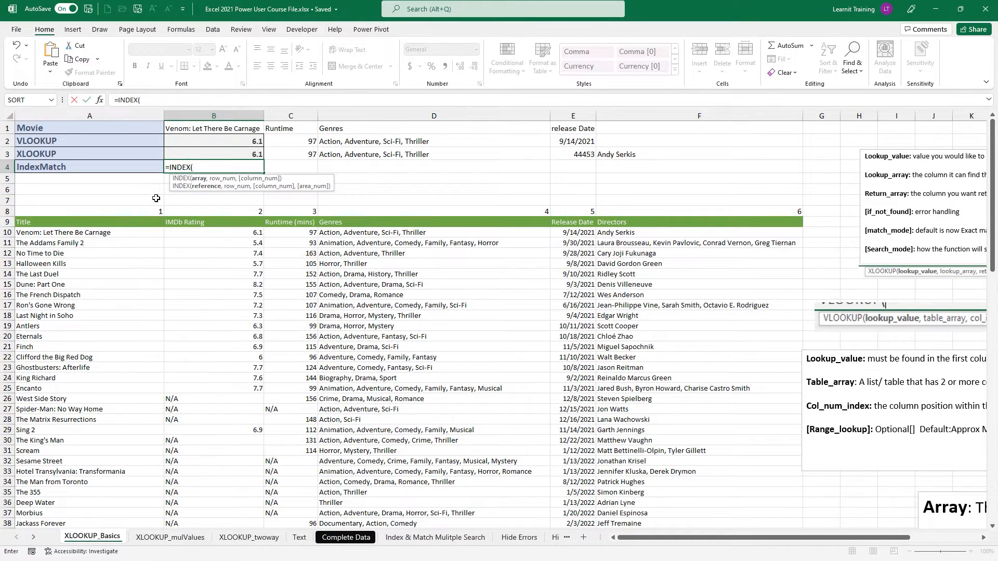
{"action": "left_click", "coordinate": [117, 234]}
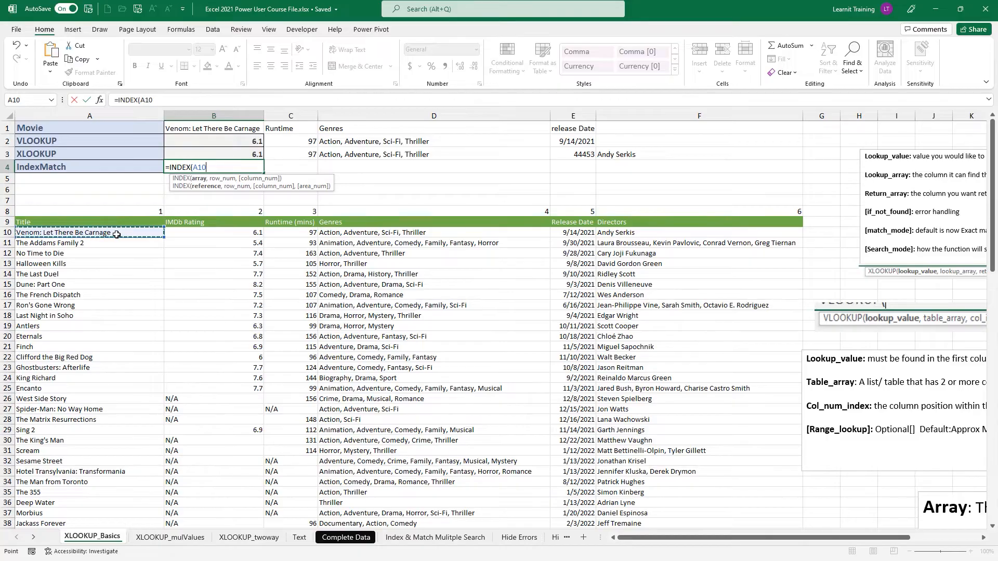
{"action": "key", "text": "ctrl+shift+Down"}
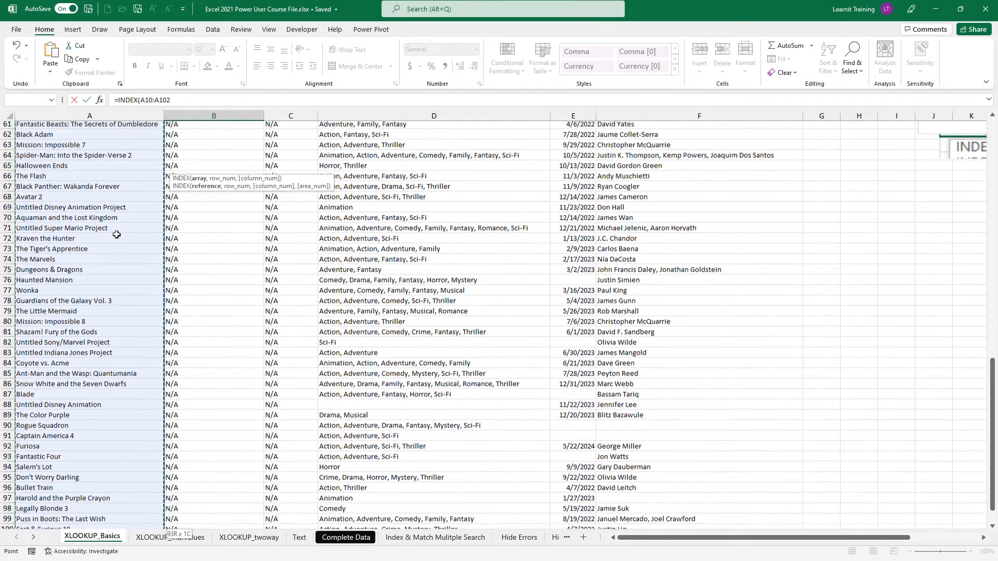
{"action": "scroll", "coordinate": [117, 235], "scroll_direction": "up", "scroll_amount": 10}
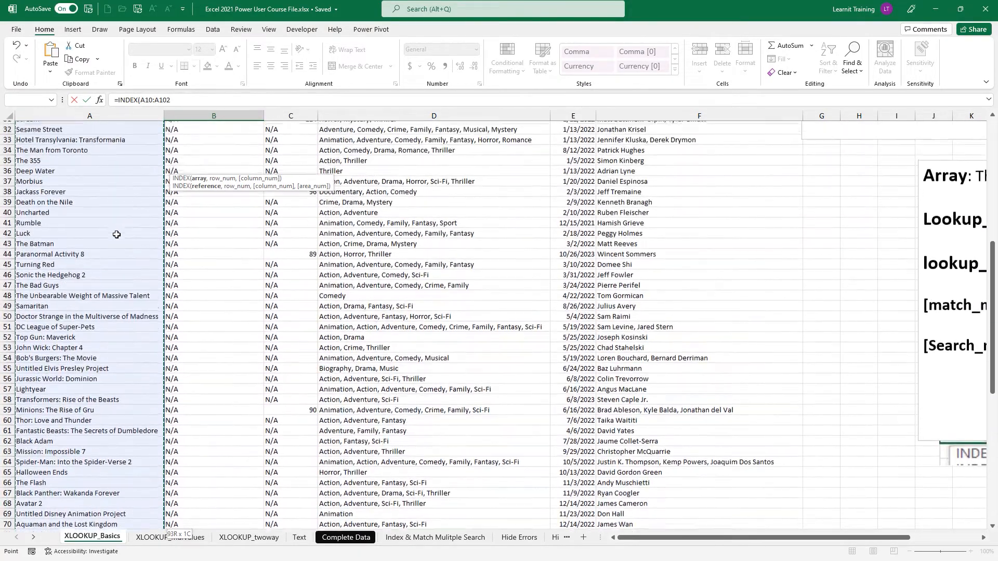
{"action": "scroll", "coordinate": [116, 235], "scroll_direction": "up", "scroll_amount": 6}
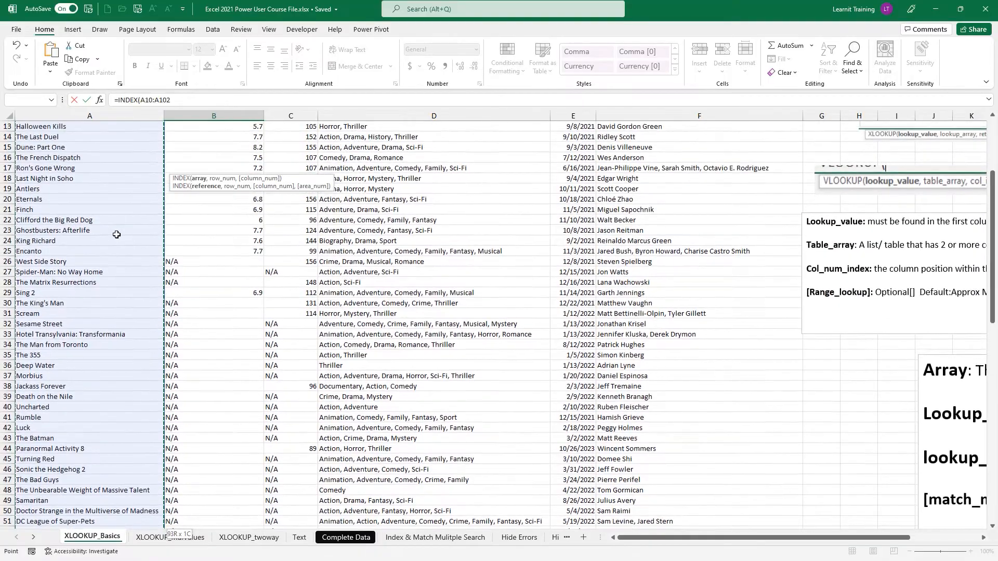
{"action": "scroll", "coordinate": [116, 234], "scroll_direction": "up", "scroll_amount": 4}
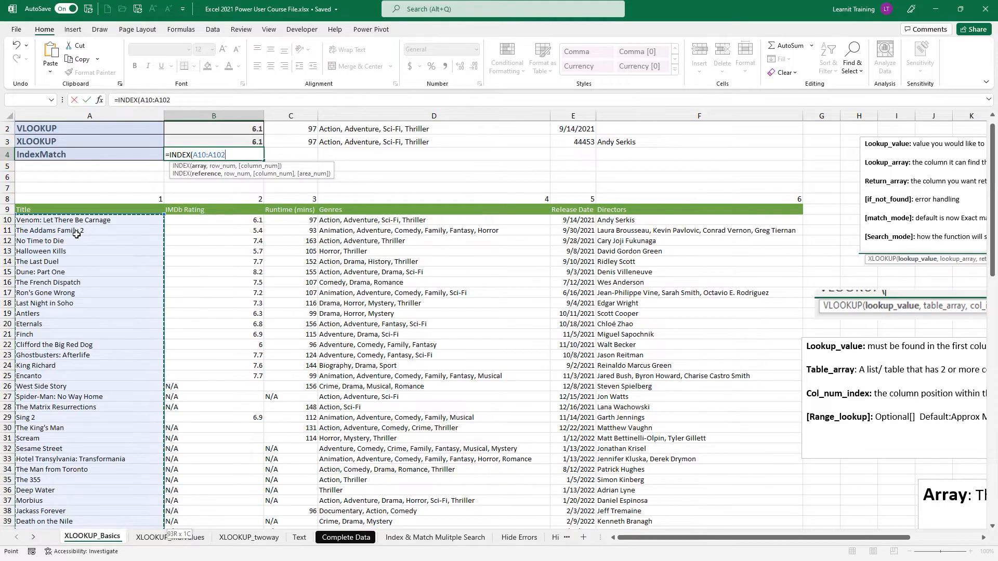
Step: Set the array of the INDEX formula in B4 to the IMDb Rating values, B10:B102
{"action": "left_click", "coordinate": [200, 222]}
{"action": "key", "text": "ctrl+shift+Down"}
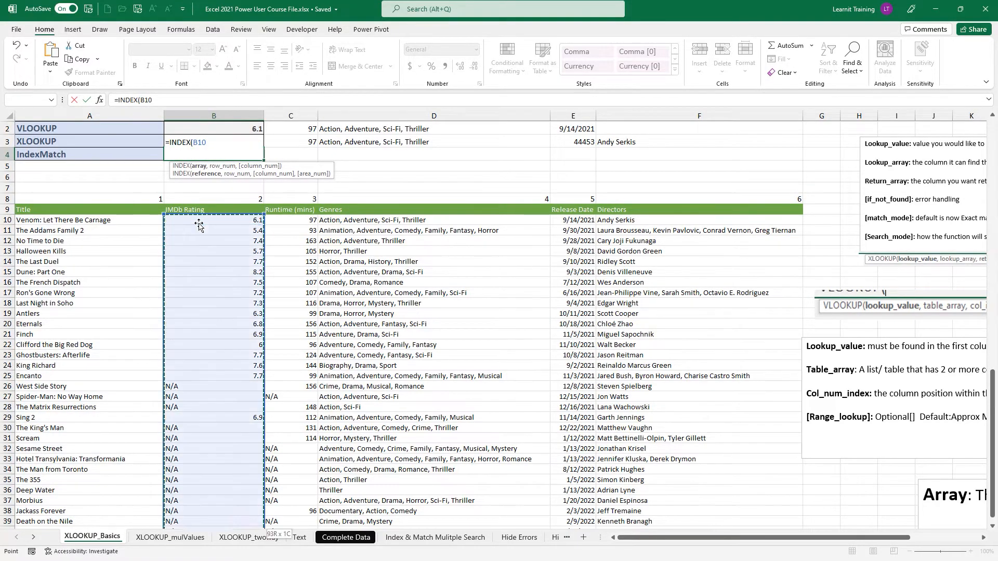
{"action": "scroll", "coordinate": [199, 223], "scroll_direction": "up", "scroll_amount": 18}
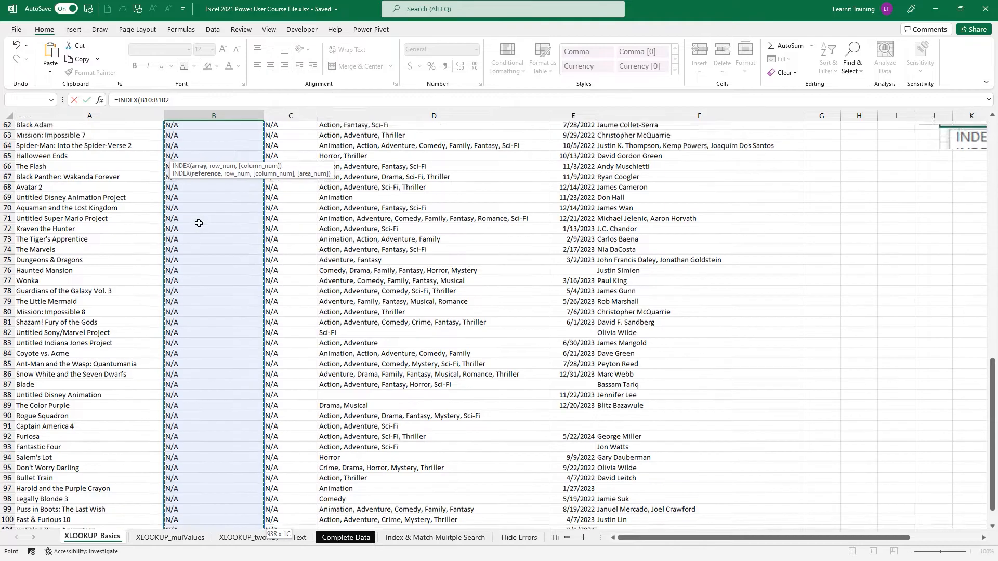
{"action": "scroll", "coordinate": [200, 223], "scroll_direction": "up", "scroll_amount": 3}
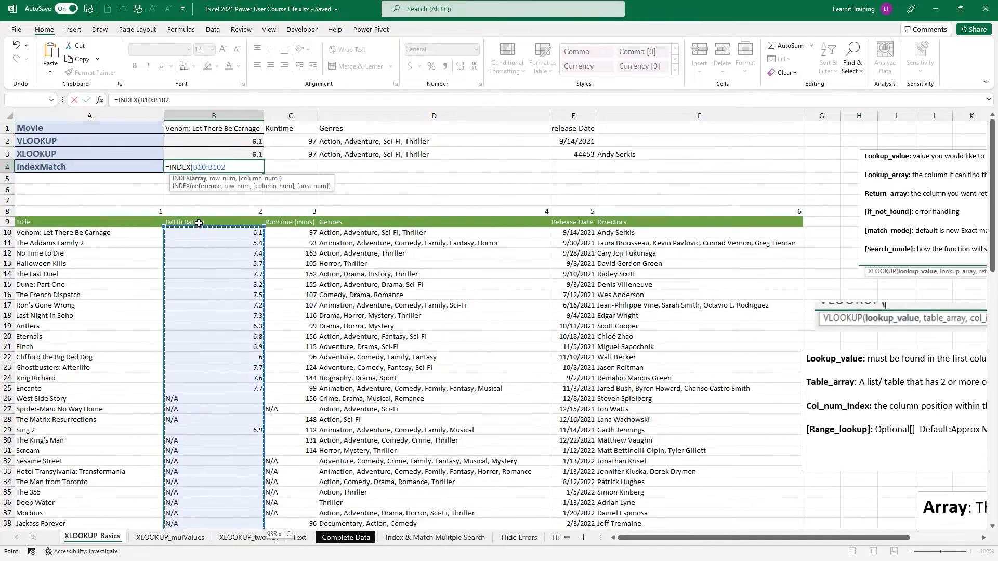
{"action": "type", "text": ","}
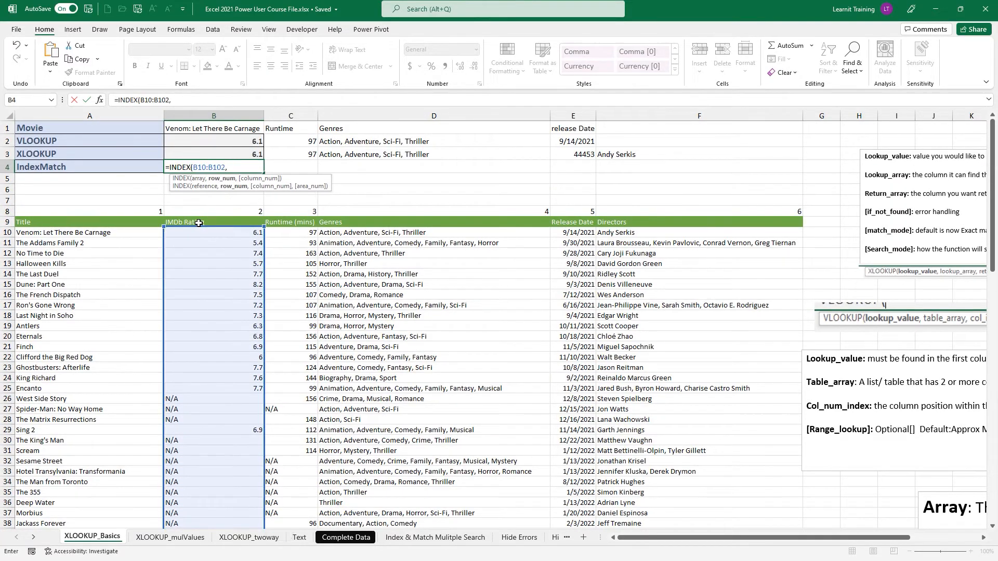
Step: Nest a MATCH function as the row number in the B4 formula, with A10 as its lookup value
{"action": "type", "text": "match"}
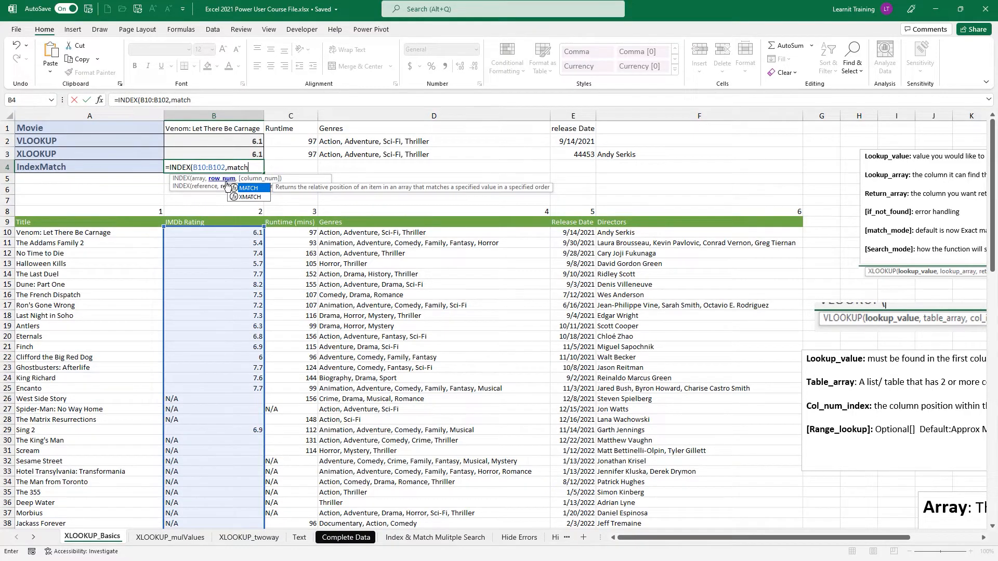
{"action": "key", "text": "Tab"}
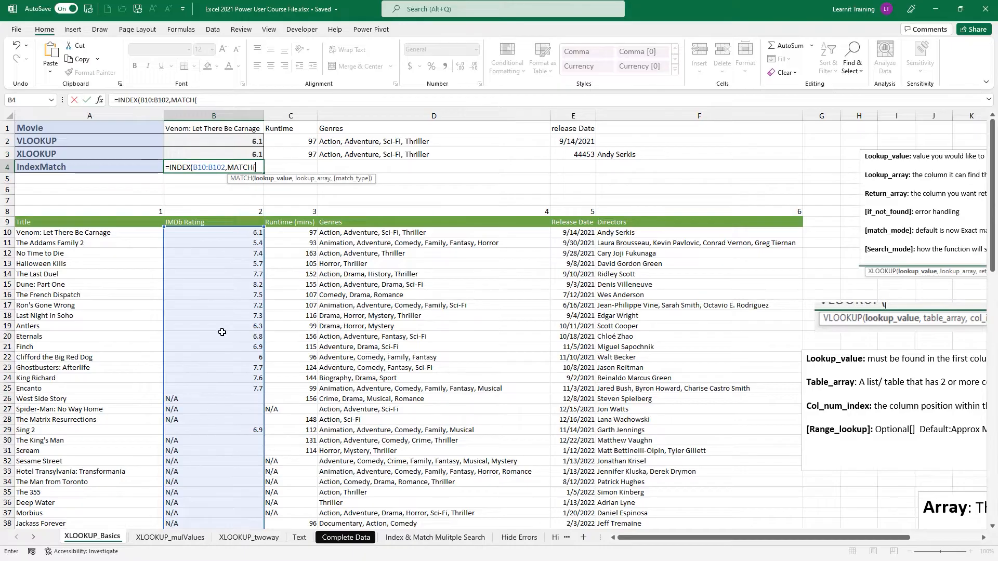
{"action": "left_click", "coordinate": [32, 234]}
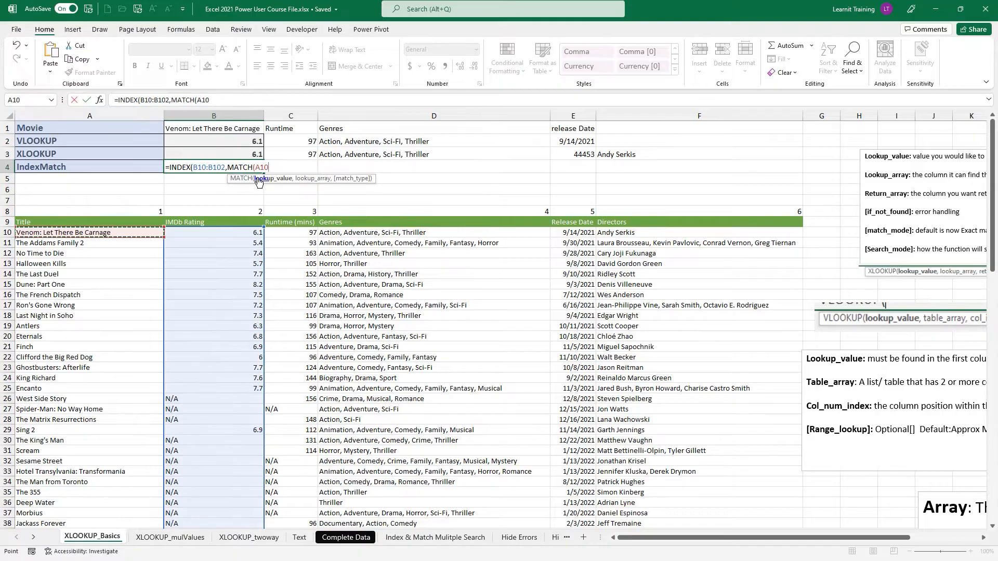
{"action": "type", "text": ","}
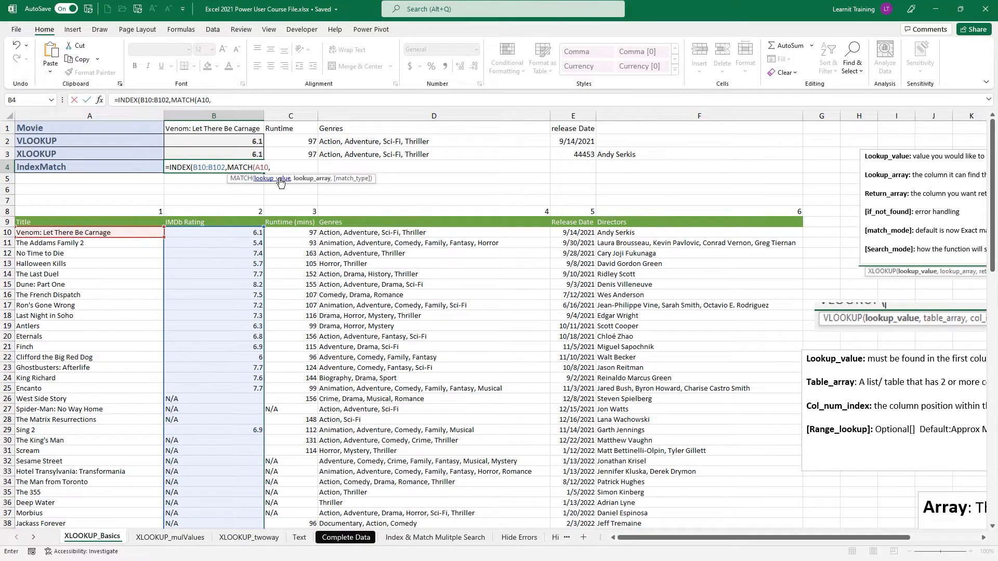
Step: Set the lookup array of the MATCH function in B4 to the movie titles, A10:A102
{"action": "left_click", "coordinate": [112, 235]}
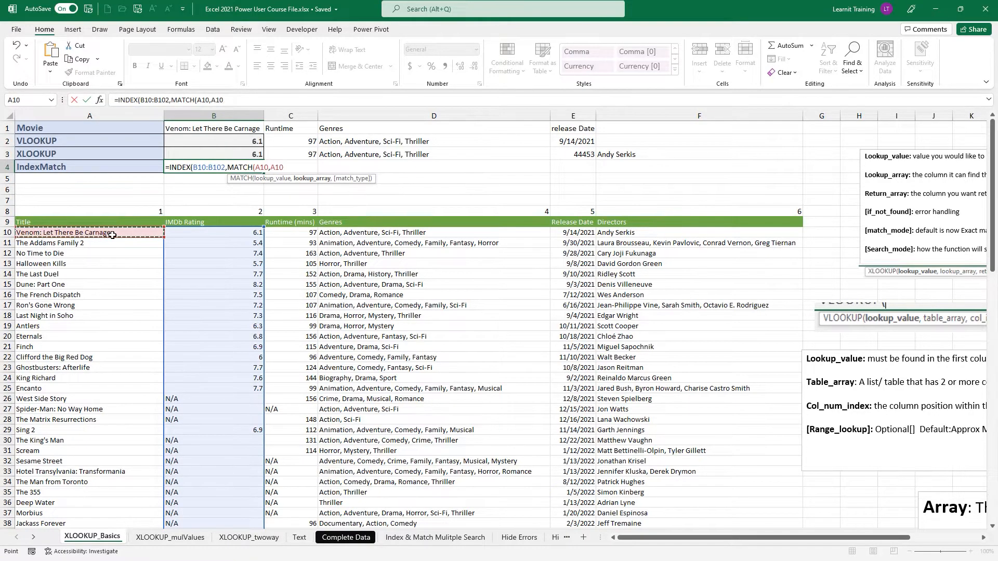
{"action": "key", "text": "ctrl+shift+Down"}
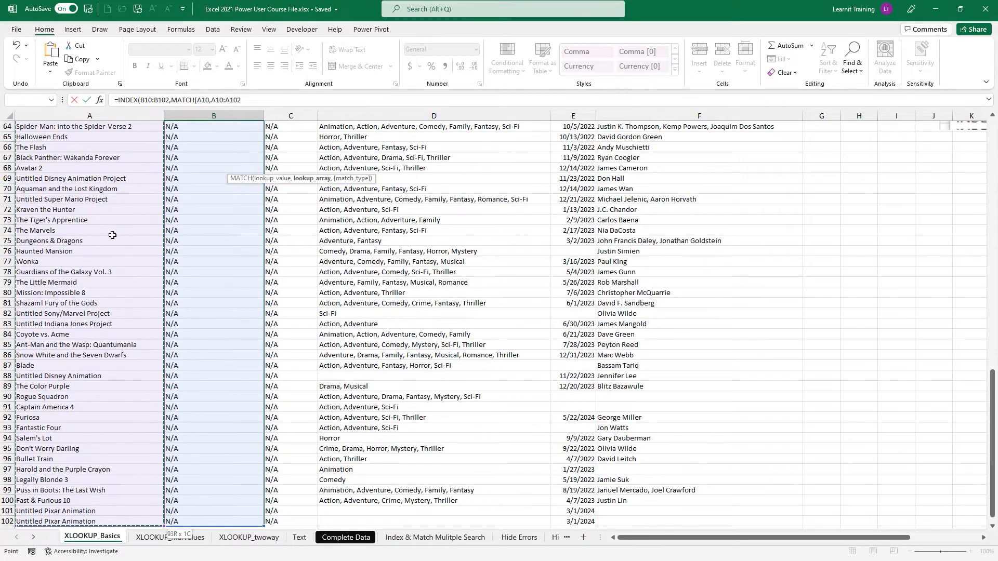
{"action": "scroll", "coordinate": [113, 235], "scroll_direction": "up", "scroll_amount": 12}
{"action": "scroll", "coordinate": [112, 235], "scroll_direction": "up", "scroll_amount": 9}
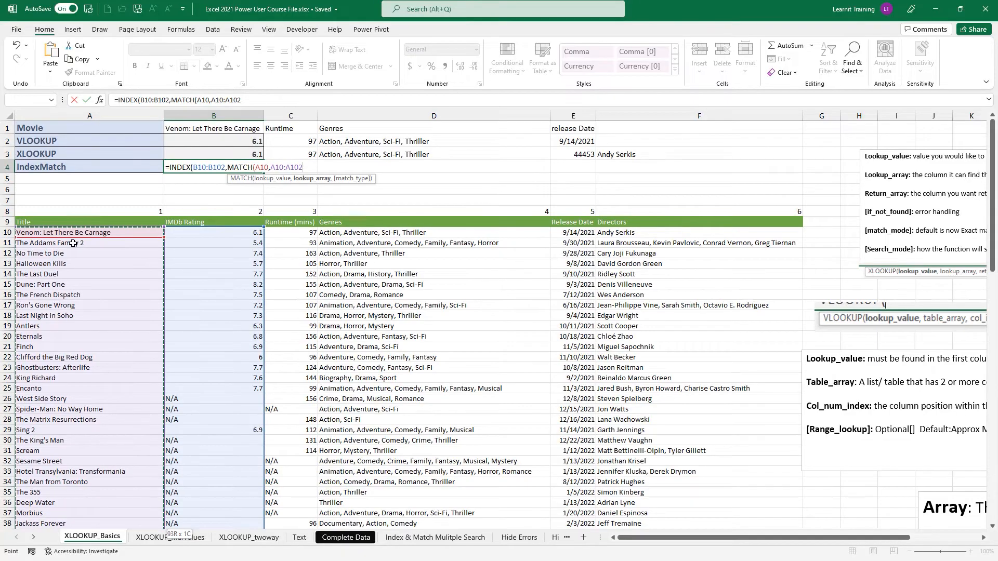
{"action": "mouse_move", "coordinate": [78, 230]}
{"action": "left_mouse_down"}
{"action": "mouse_move", "coordinate": [115, 194]}
{"action": "mouse_move", "coordinate": [157, 206]}
{"action": "mouse_move", "coordinate": [166, 224]}
{"action": "left_mouse_up"}
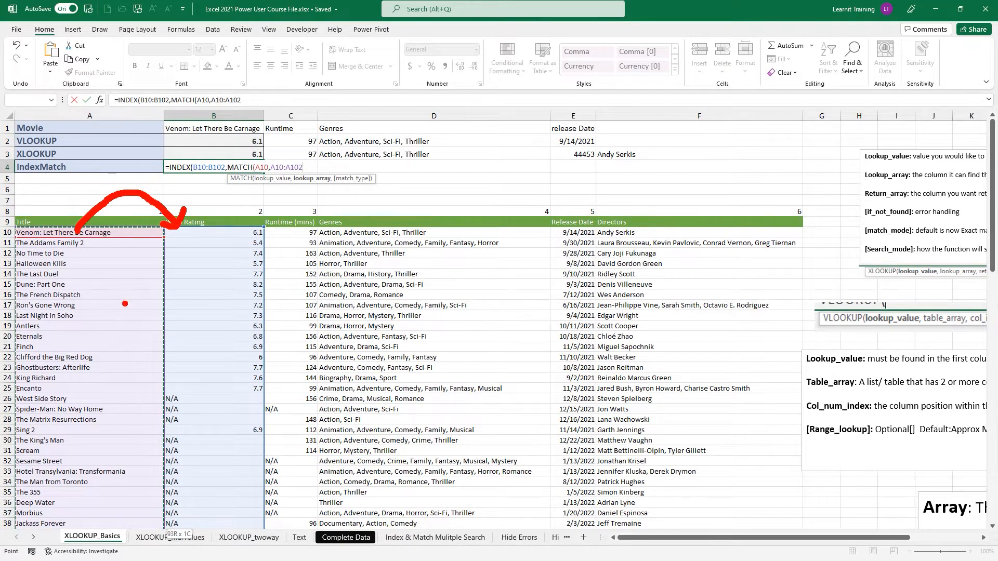
Step: Set the match type to 0 (exact match) and complete the INDEX/MATCH formula in B4
{"action": "type", "text": ","}
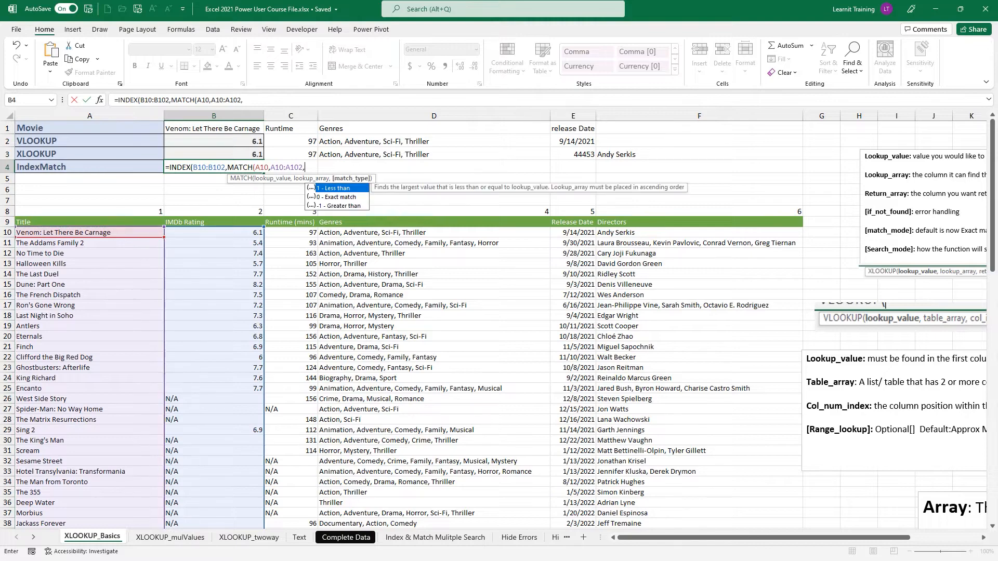
{"action": "key", "text": "Down"}
{"action": "key", "text": "Tab"}
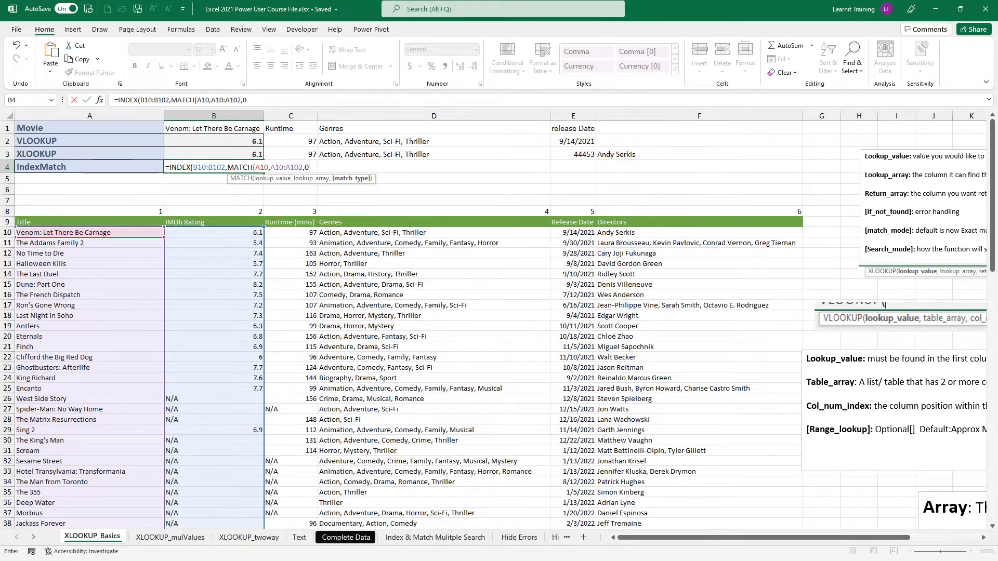
{"action": "type", "text": ")"}
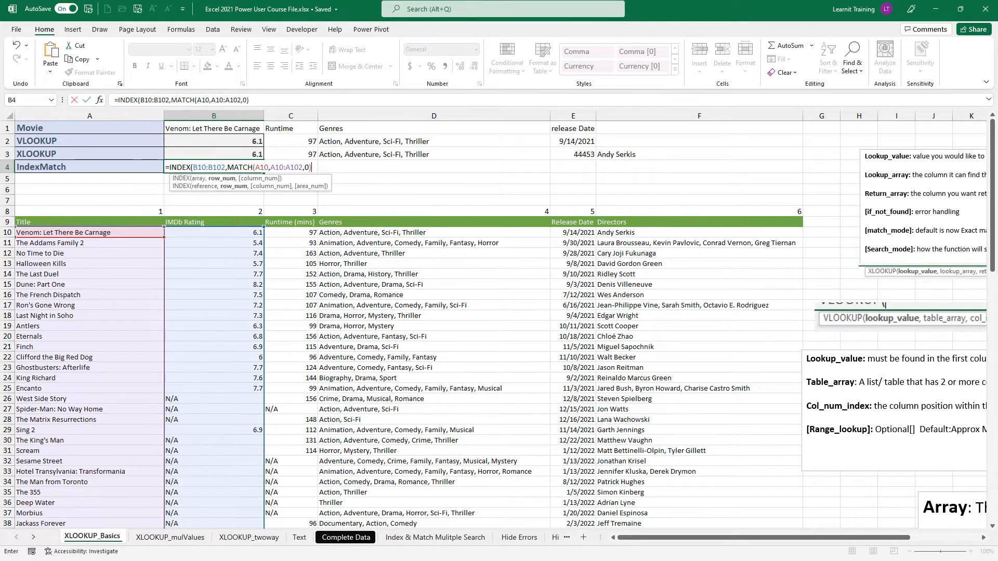
{"action": "key", "text": "Return"}
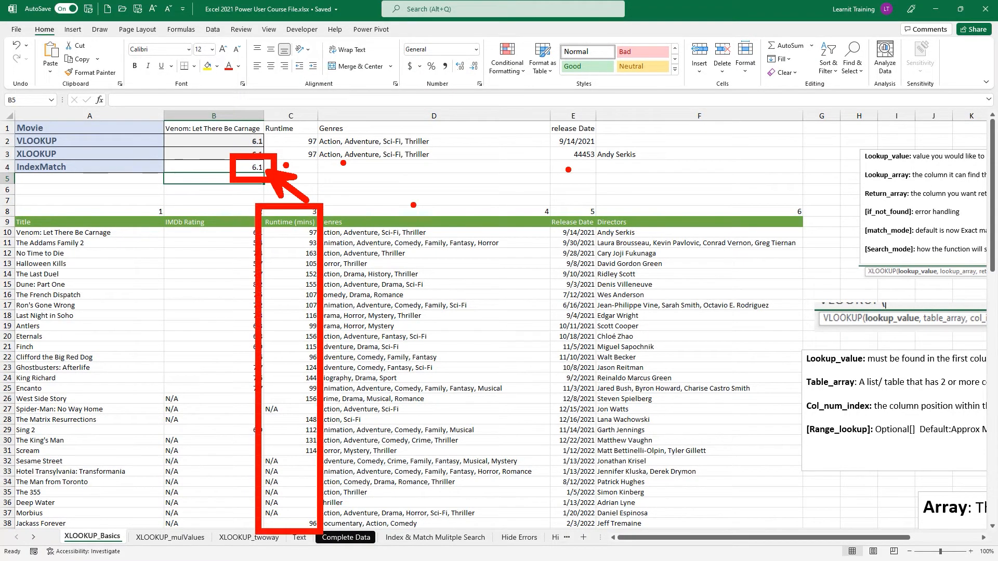
Step: Begin an INDEX formula in C4 with the Runtime values, C10:C102, as its array
{"action": "left_click", "coordinate": [299, 167]}
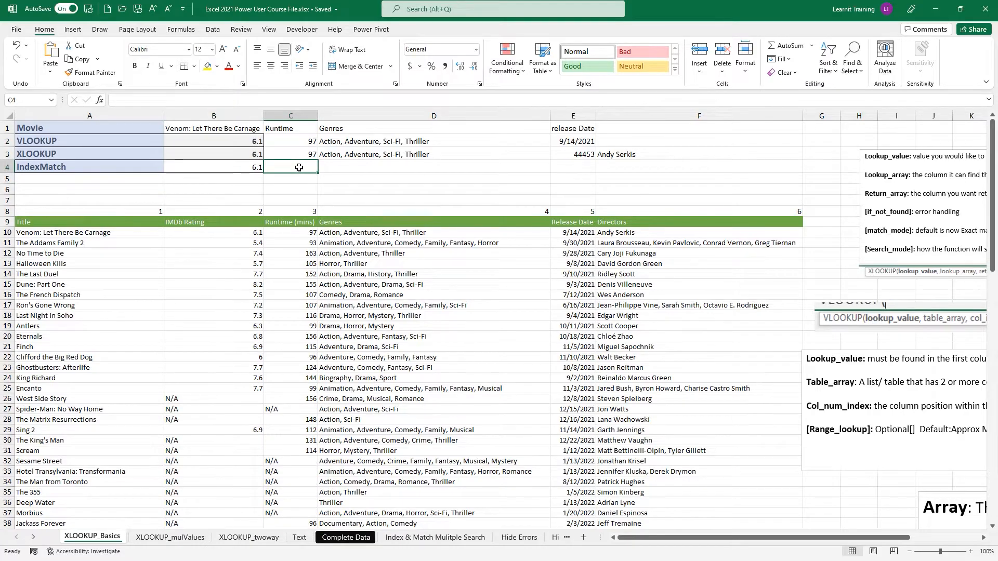
{"action": "type", "text": "=INDEX("}
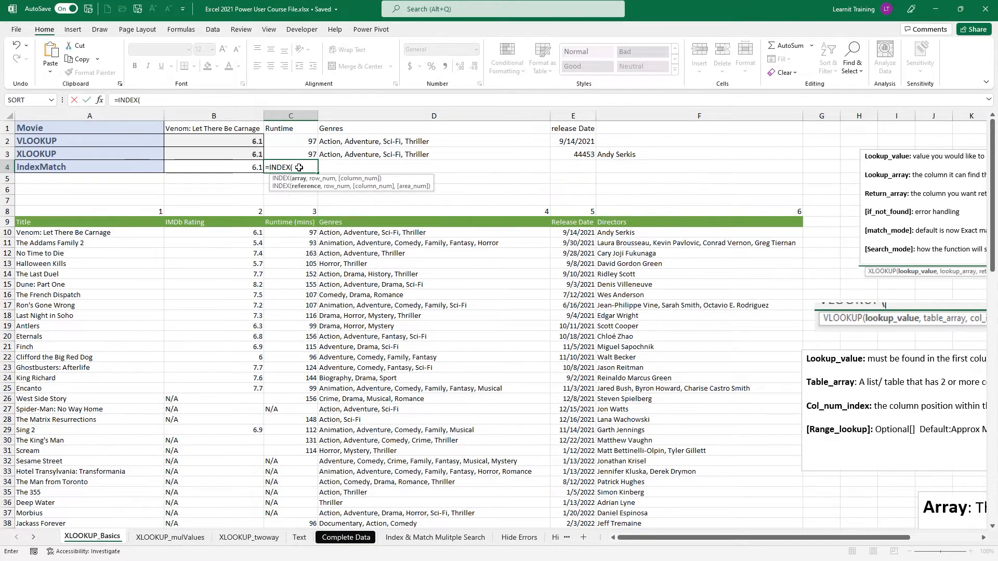
{"action": "left_click", "coordinate": [291, 233]}
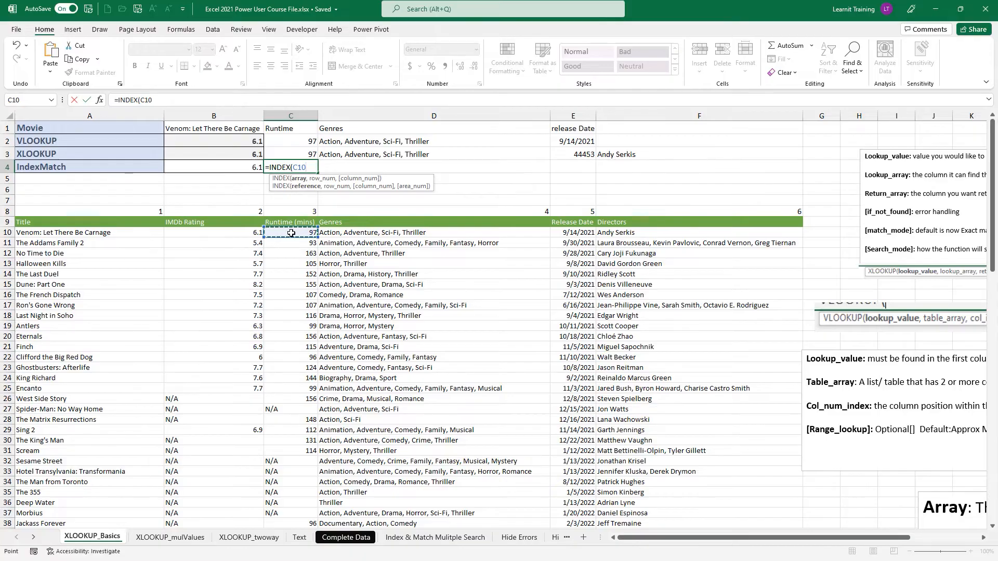
{"action": "key", "text": "ctrl+shift+Down"}
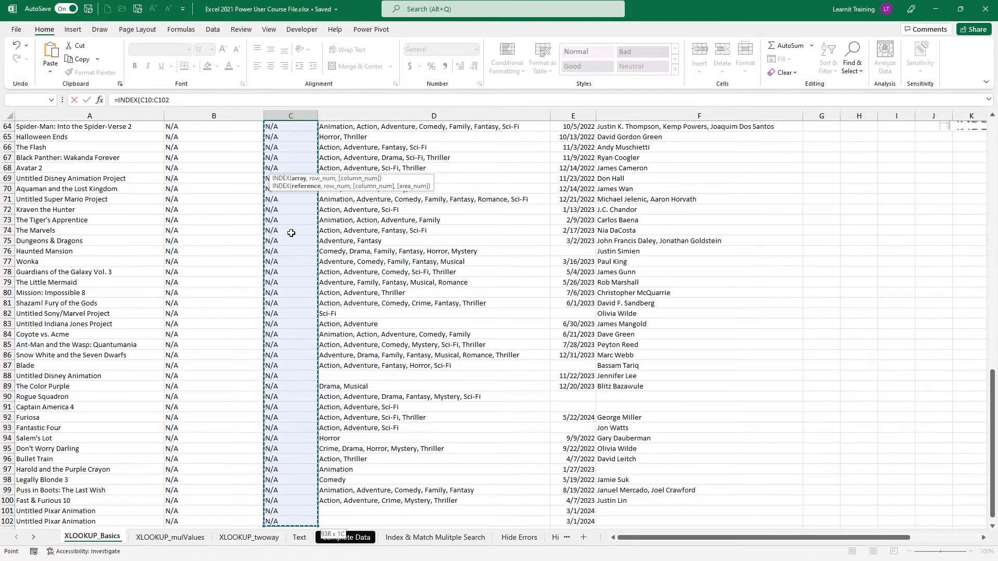
{"action": "scroll", "coordinate": [291, 233], "scroll_direction": "up", "scroll_amount": 20}
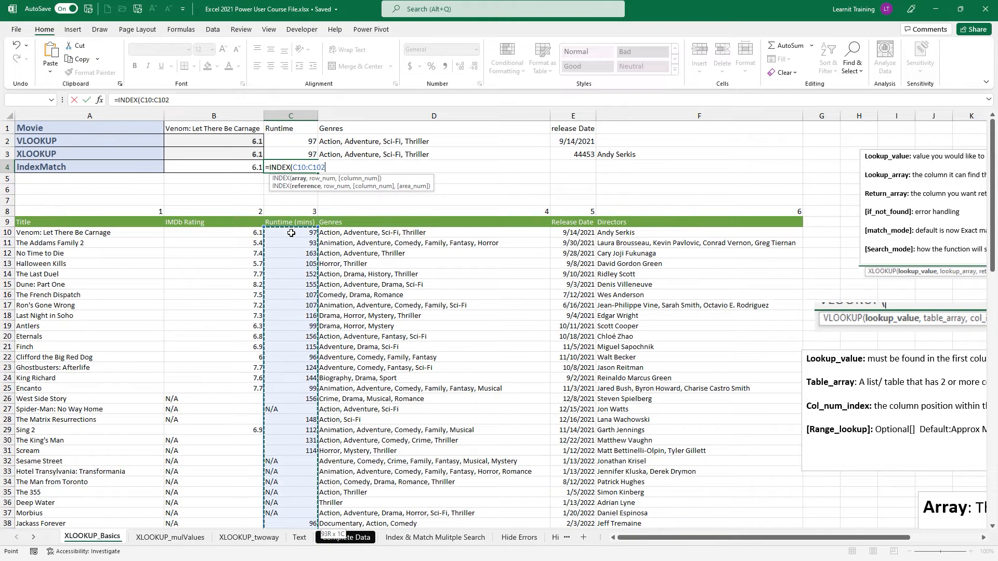
Step: Nest a MATCH function as the row number in C4, looking up B1 in the movie titles A10:A102
{"action": "type", "text": ",MATCH("}
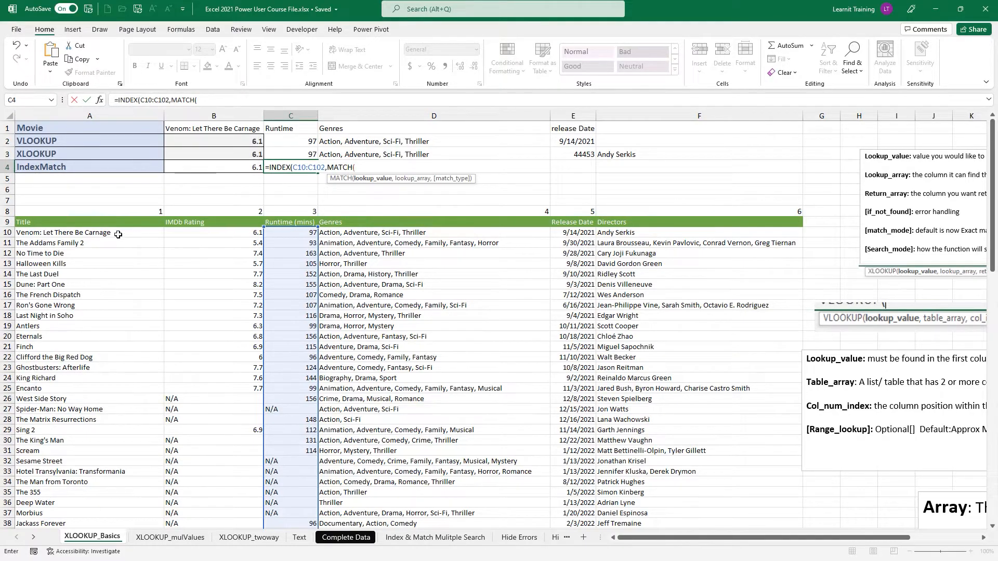
{"action": "left_click", "coordinate": [210, 127]}
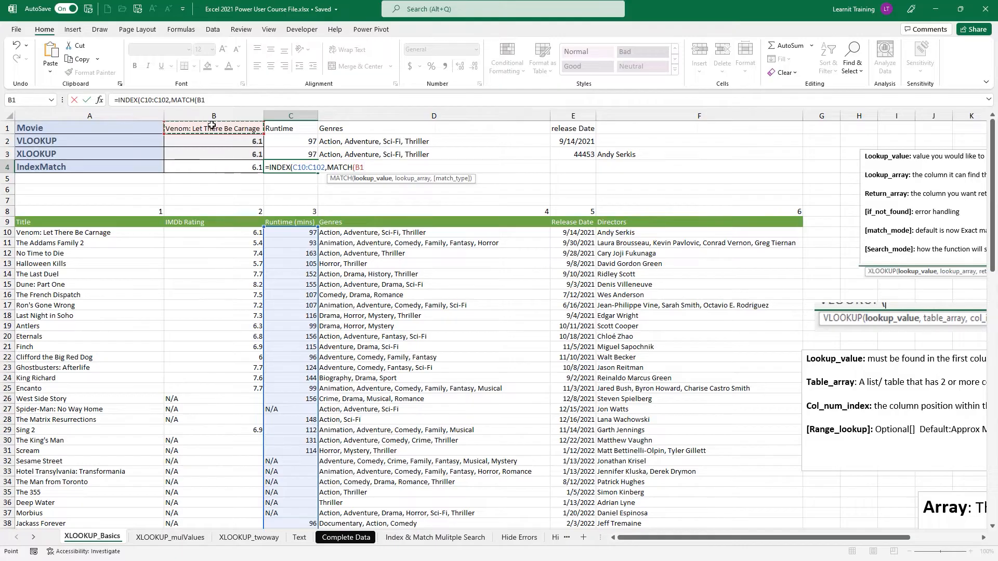
{"action": "type", "text": ","}
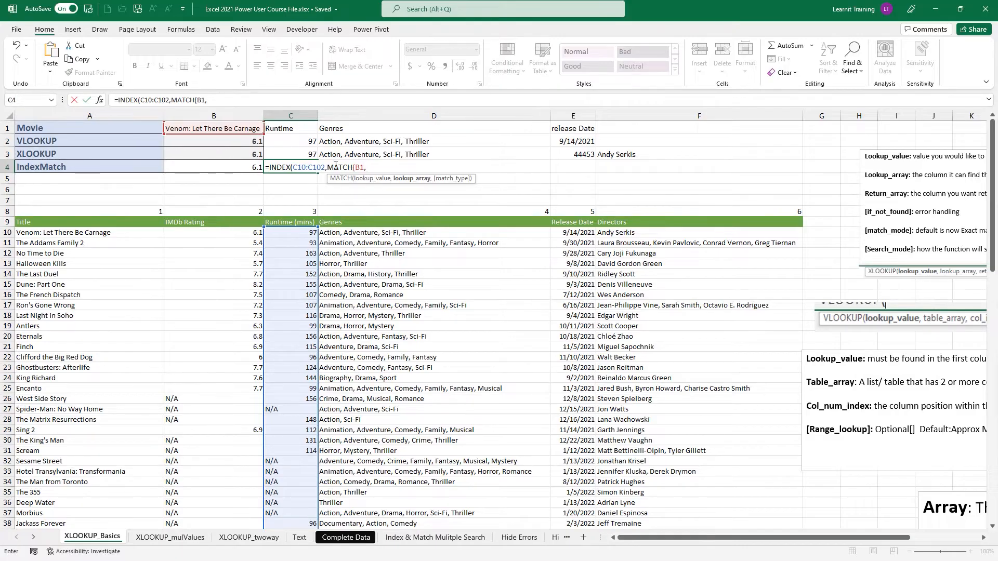
{"action": "left_click", "coordinate": [34, 232]}
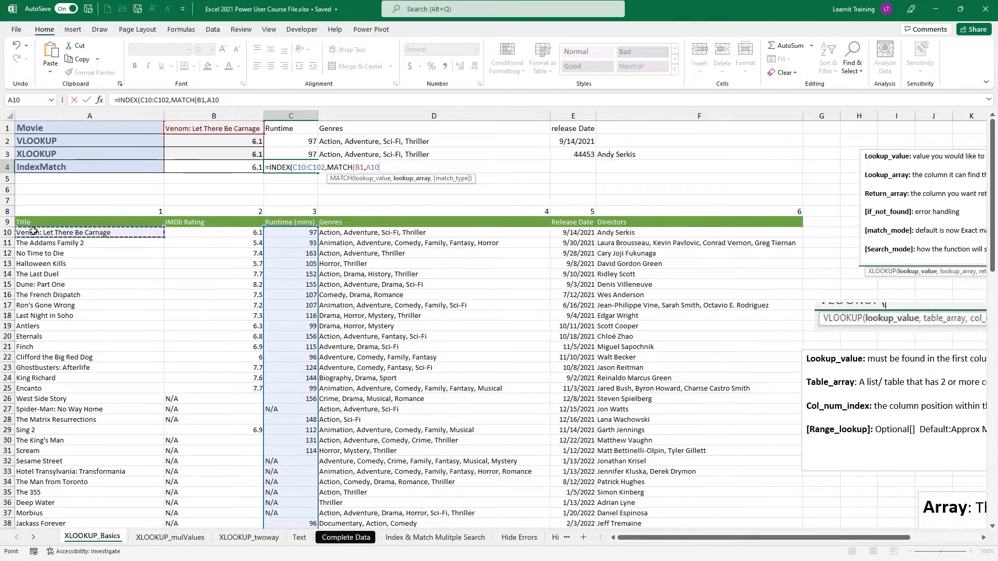
{"action": "key", "text": "ctrl+shift+Down"}
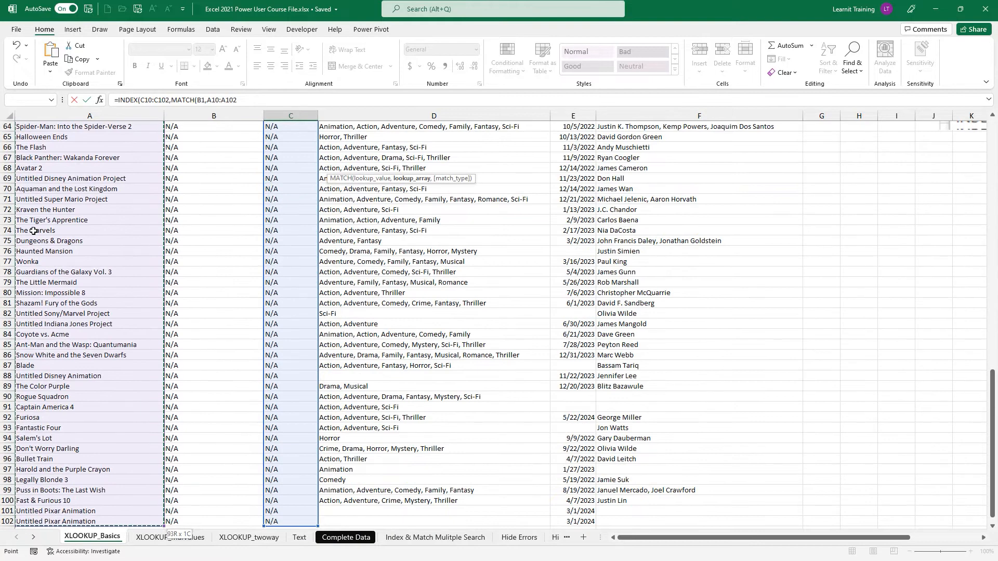
{"action": "scroll", "coordinate": [33, 230], "scroll_direction": "up", "scroll_amount": 20}
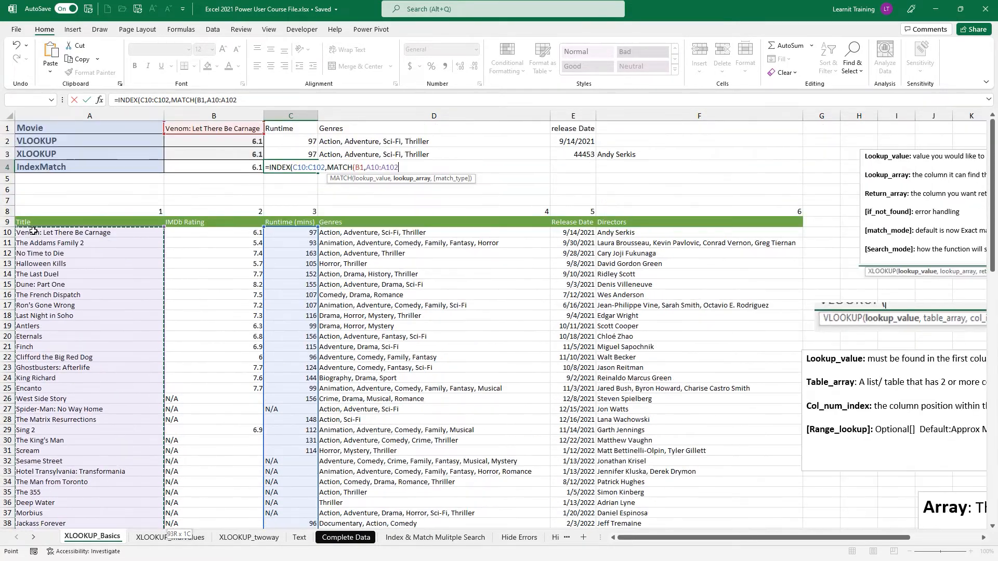
Step: Set the match type to 0 (exact match) and complete the INDEX/MATCH formula in C4
{"action": "type", "text": ","}
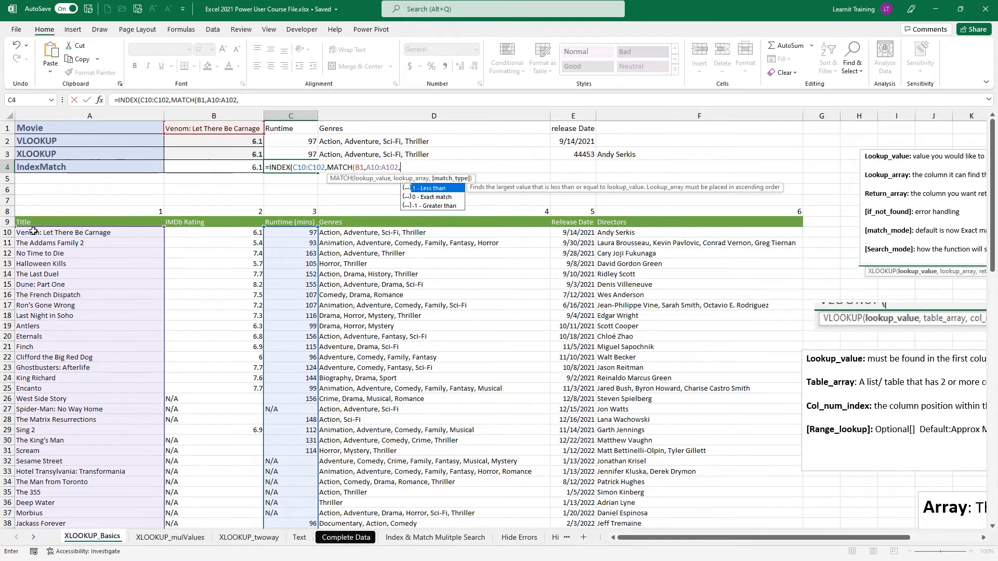
{"action": "key", "text": "Escape"}
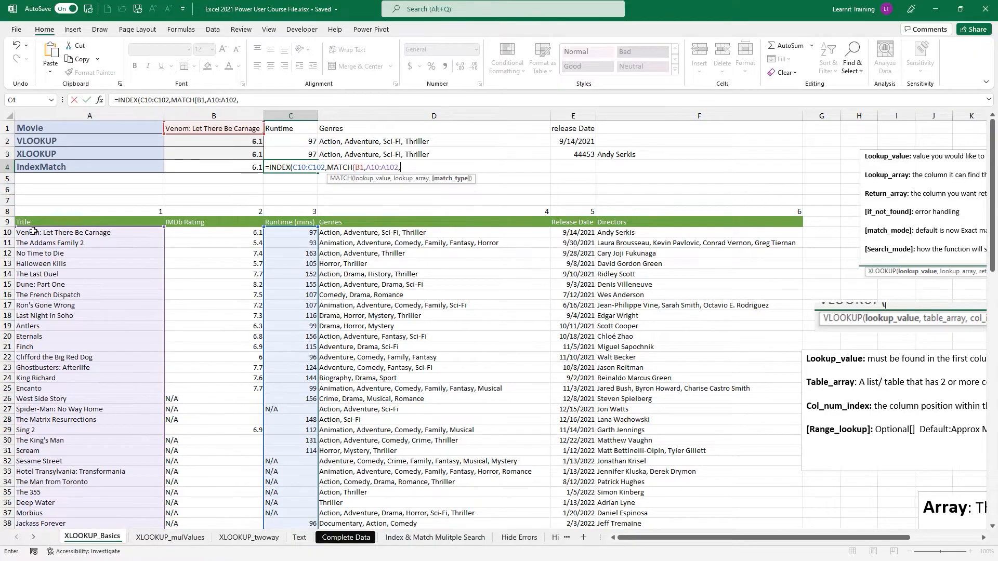
{"action": "type", "text": "0"}
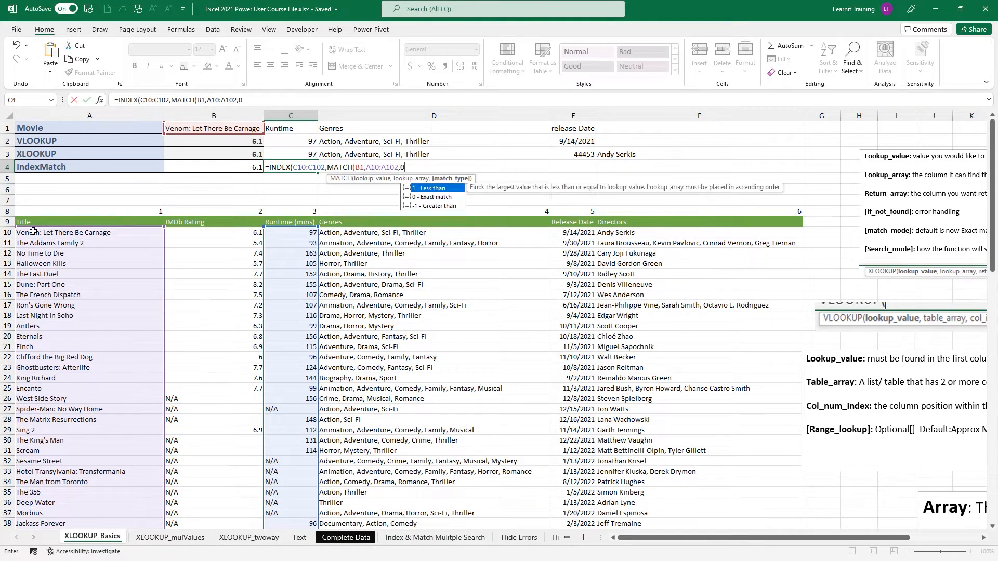
{"action": "type", "text": "))"}
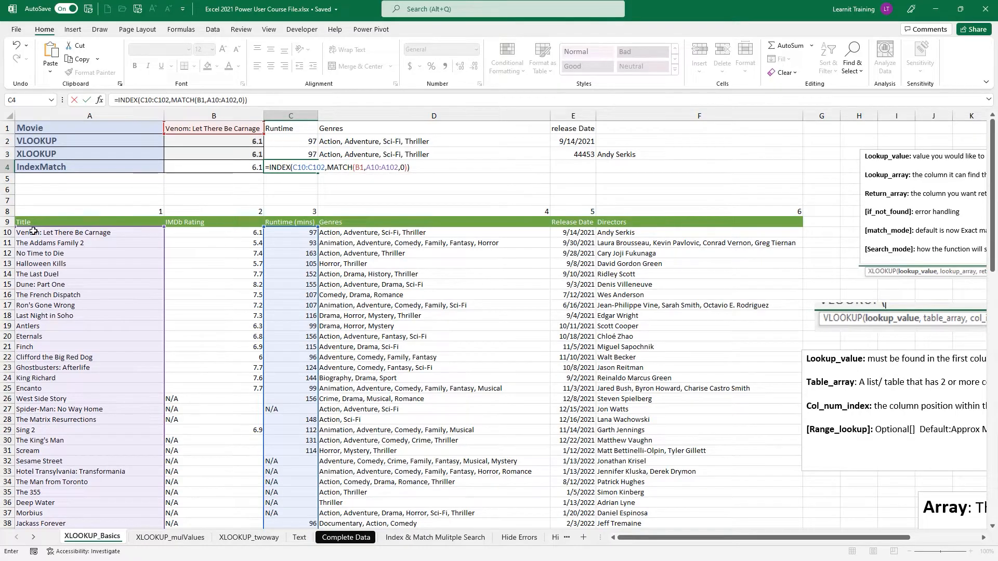
{"action": "key", "text": "Return"}
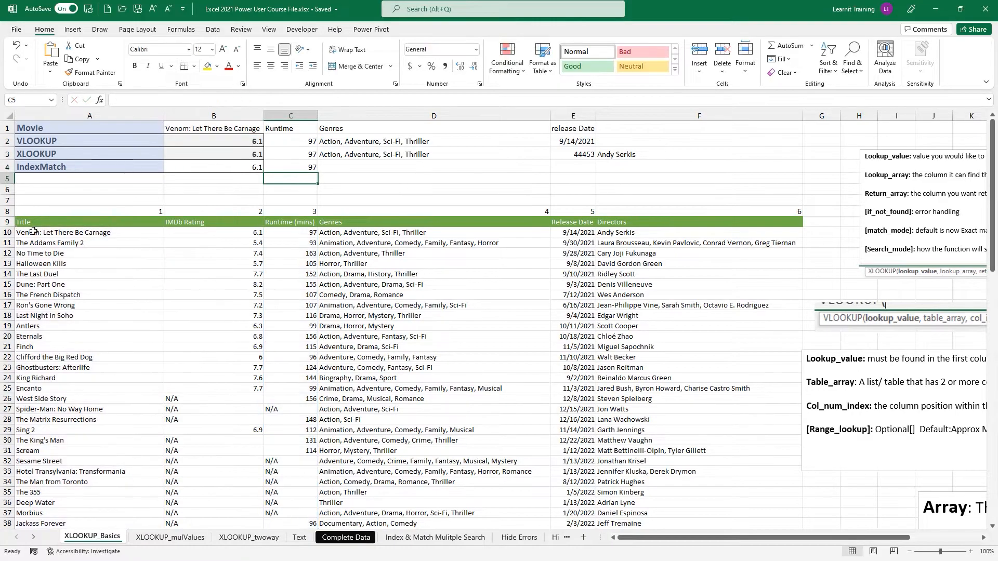
{"action": "left_click", "coordinate": [291, 167]}
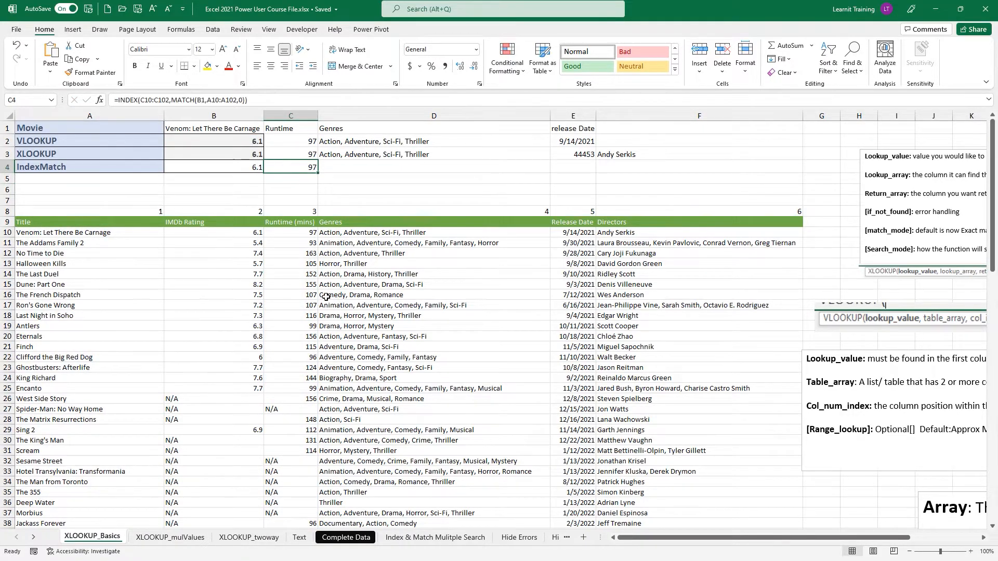
Step: Begin an INDEX formula in D4 with the Genres values, D10:D100, as its array
{"action": "left_click", "coordinate": [377, 169]}
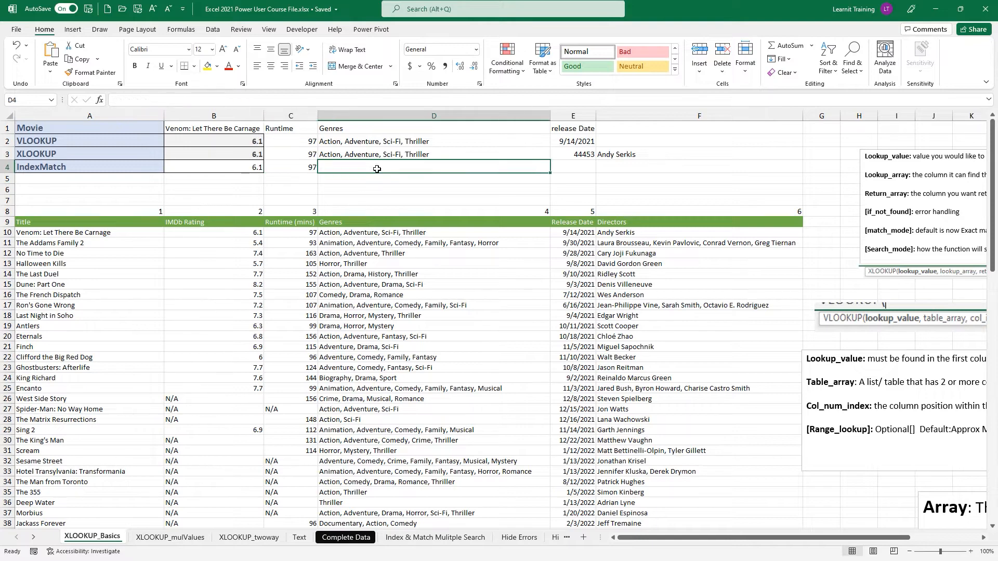
{"action": "type", "text": "=INDEX("}
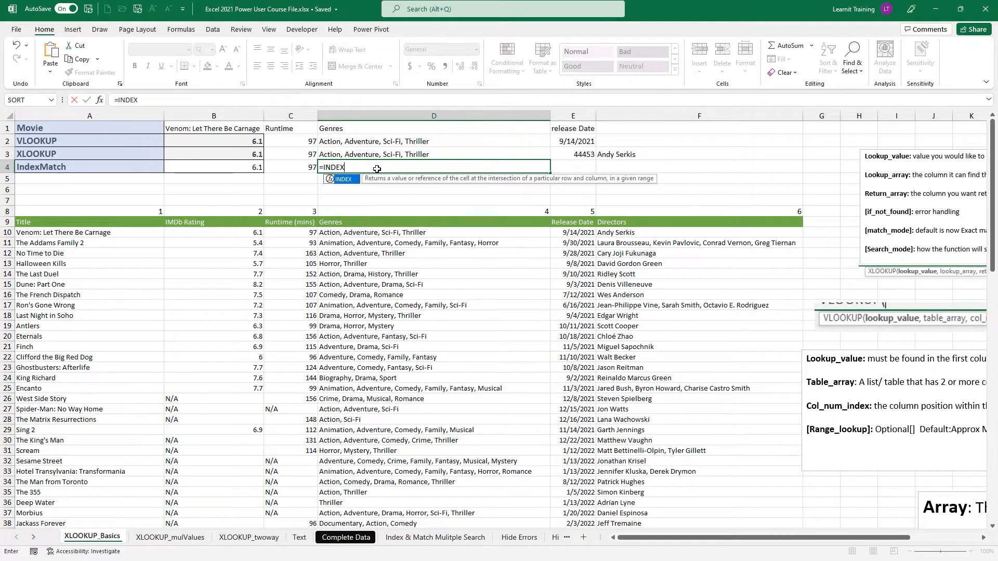
{"action": "left_click", "coordinate": [341, 231]}
{"action": "key", "text": "ctrl+shift+Down"}
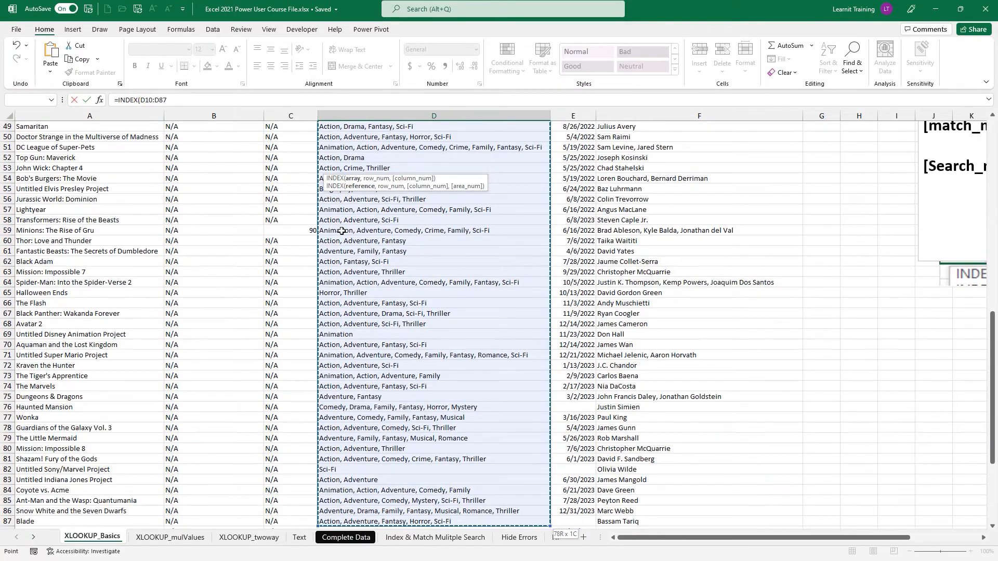
{"action": "scroll", "coordinate": [342, 230], "scroll_direction": "down", "scroll_amount": 2}
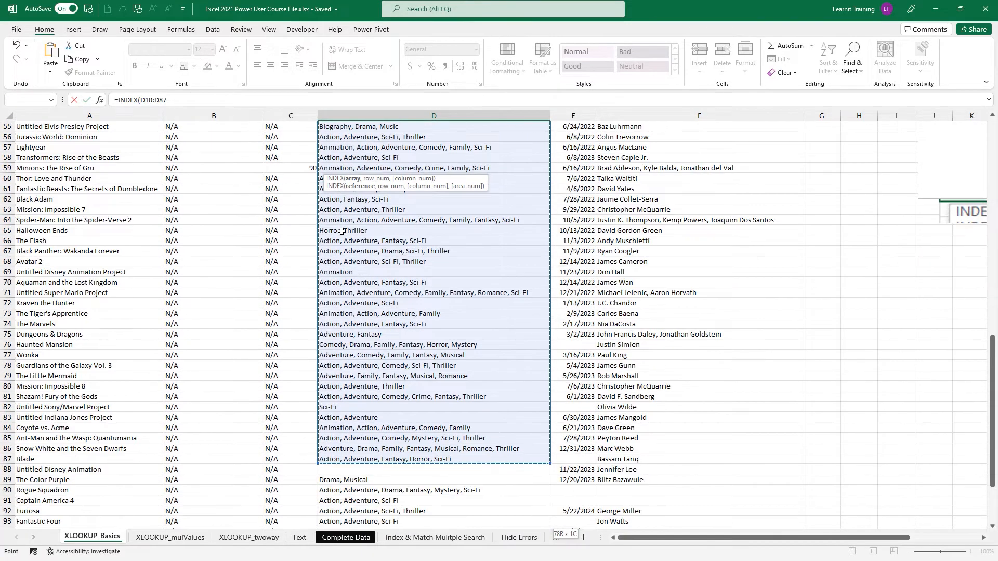
{"action": "scroll", "coordinate": [364, 261], "scroll_direction": "down", "scroll_amount": 6}
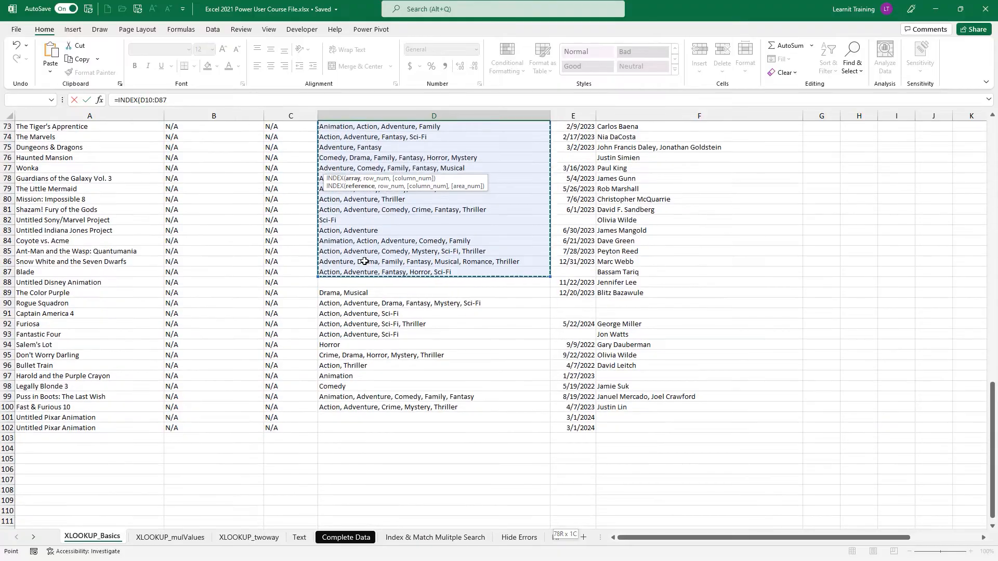
{"action": "scroll", "coordinate": [364, 261], "scroll_direction": "up", "scroll_amount": 3}
{"action": "key", "text": "shift+Down"}
{"action": "key", "text": "shift+Down"}
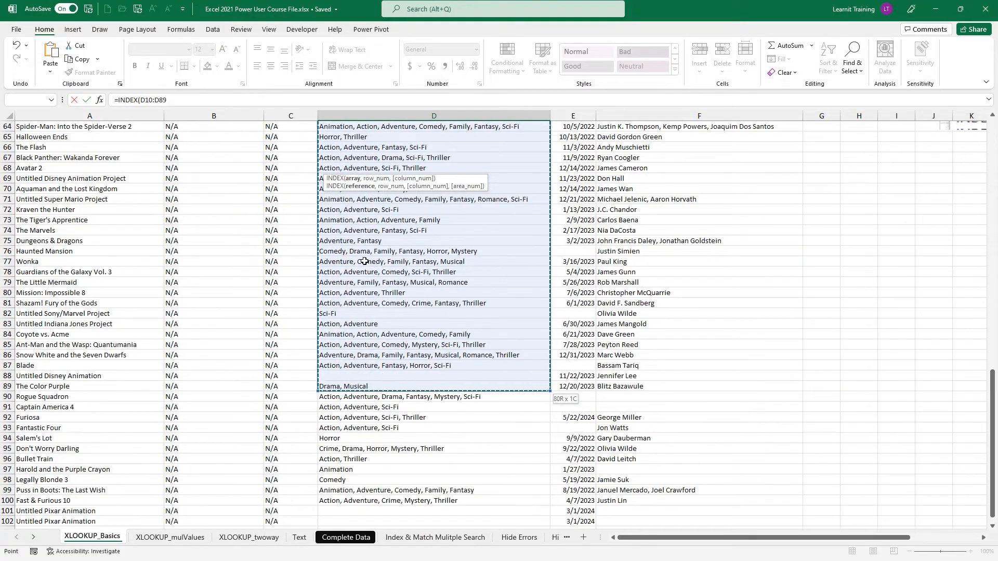
{"action": "key", "text": "ctrl+shift+Down"}
{"action": "scroll", "coordinate": [364, 261], "scroll_direction": "up", "scroll_amount": 4}
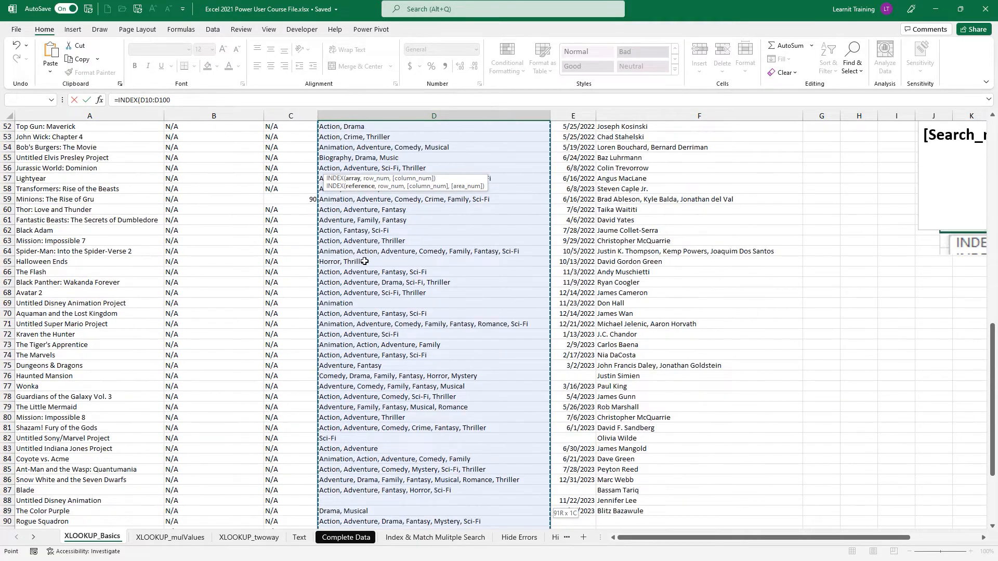
{"action": "scroll", "coordinate": [365, 261], "scroll_direction": "up", "scroll_amount": 17}
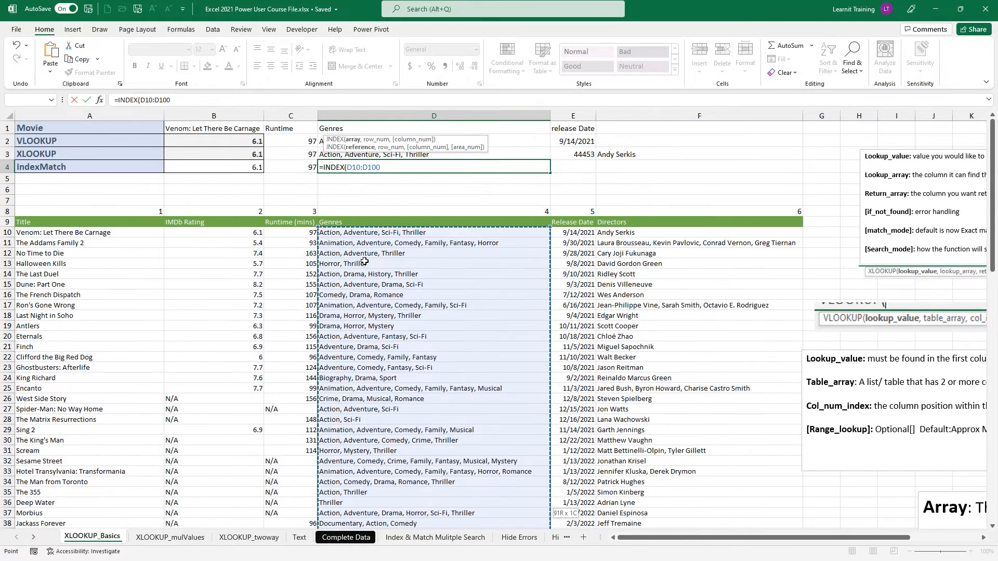
Step: Nest a MATCH function as the row number in D4, looking up B1 in the movie titles A10:A102
{"action": "type", "text": ",MATCH"}
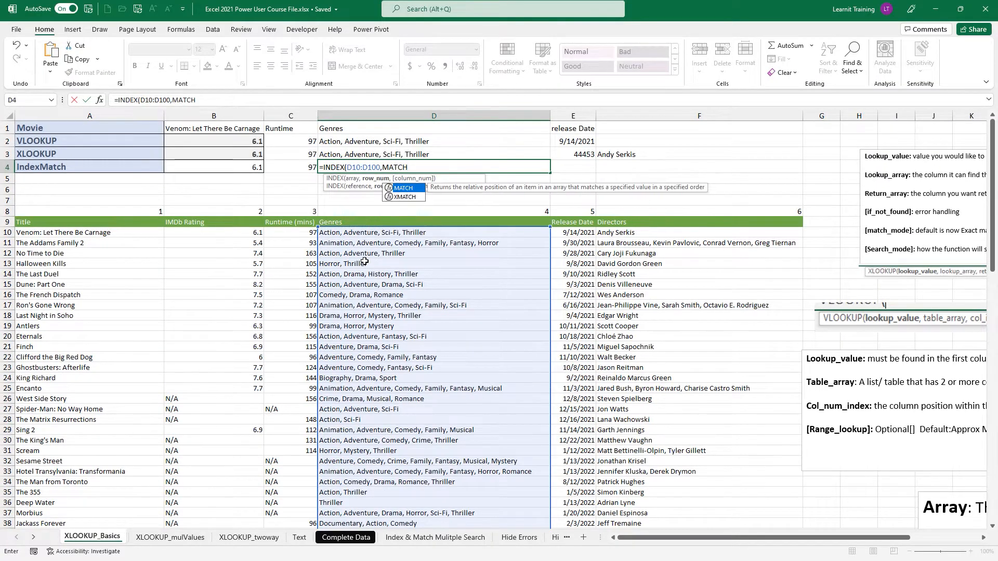
{"action": "type", "text": "("}
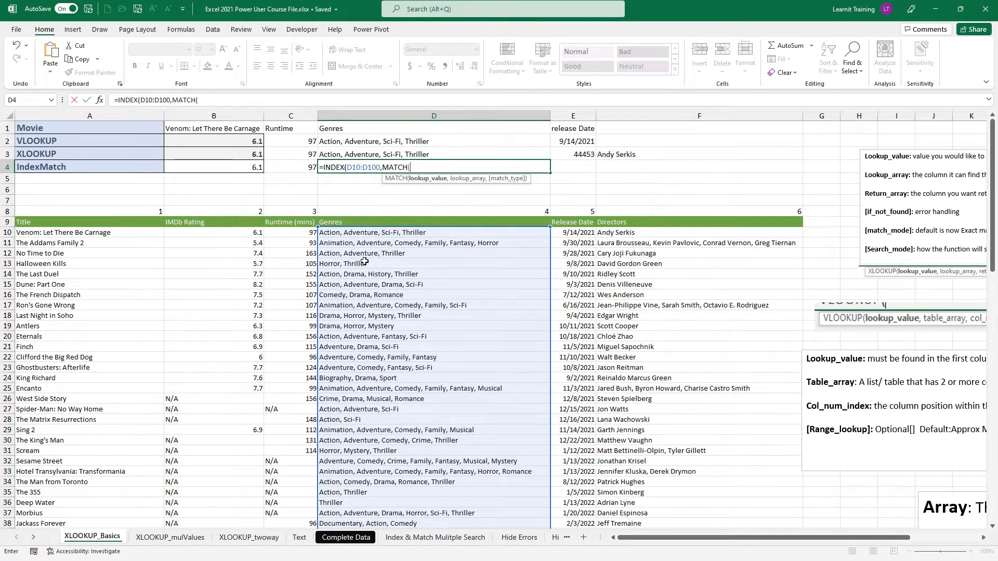
{"action": "left_click", "coordinate": [200, 129]}
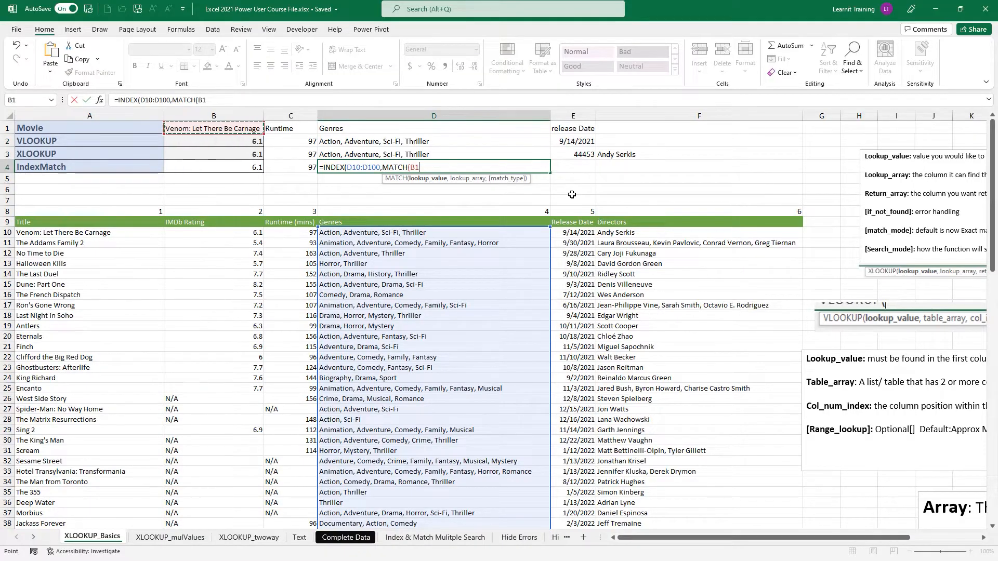
{"action": "type", "text": ","}
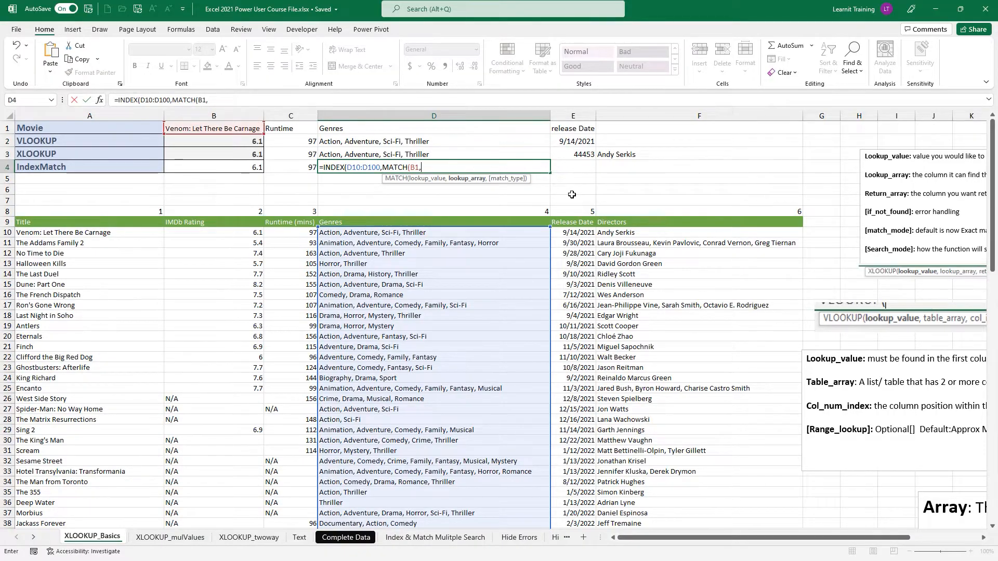
{"action": "left_click", "coordinate": [105, 232]}
{"action": "key", "text": "ctrl+shift+Down"}
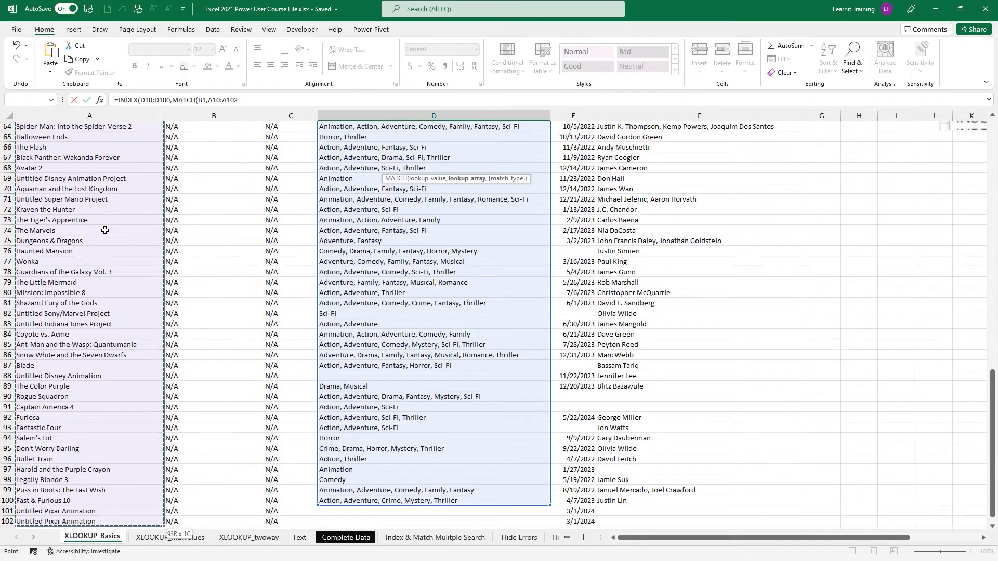
Step: Set the match type to 0 (exact match) and complete the INDEX/MATCH formula in D4
{"action": "type", "text": ",0))"}
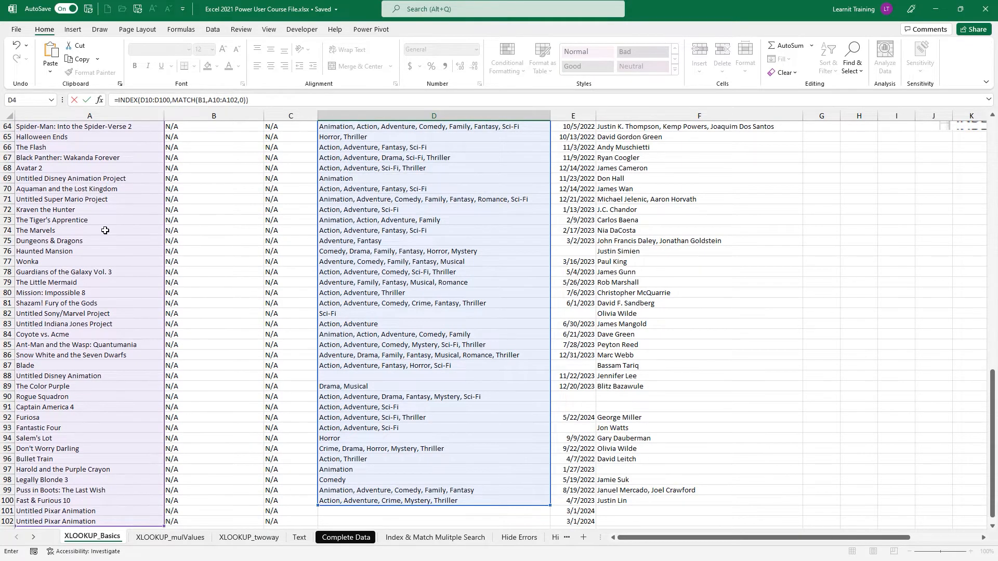
{"action": "key", "text": "Return"}
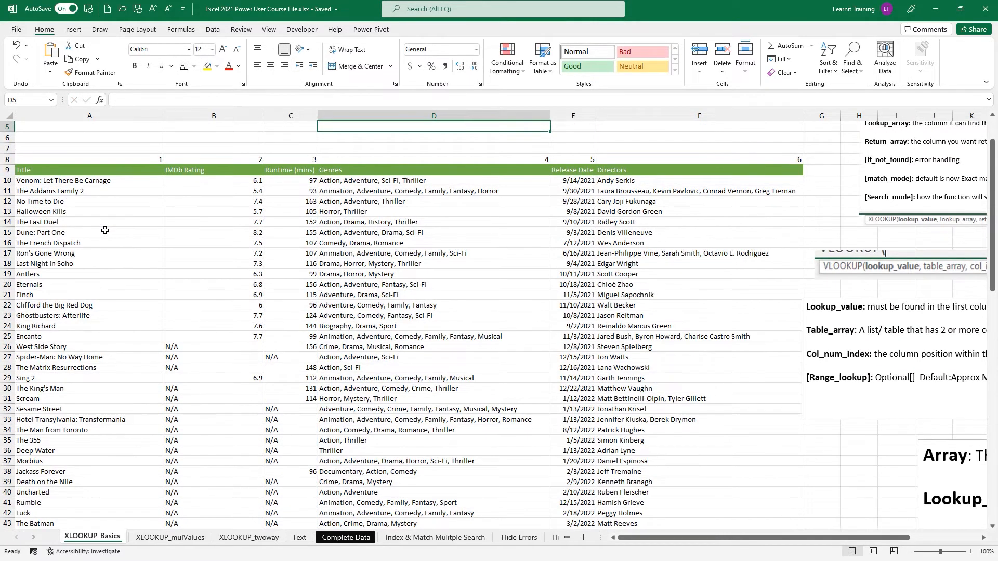
{"action": "scroll", "coordinate": [105, 230], "scroll_direction": "up", "scroll_amount": 2}
{"action": "left_click", "coordinate": [425, 169]}
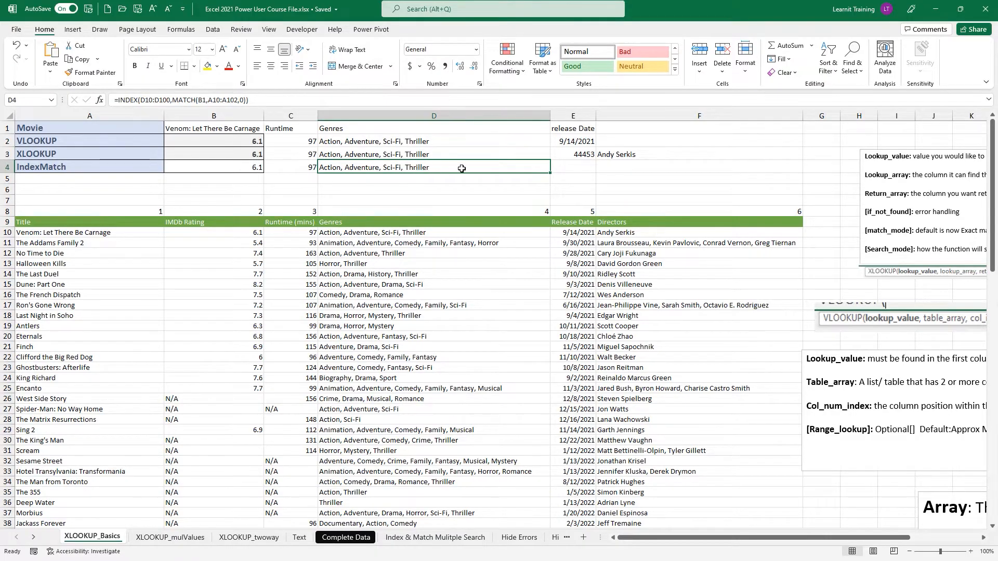
Step: Format the XLOOKUP release date in E3 as Short Date
{"action": "left_click", "coordinate": [573, 156]}
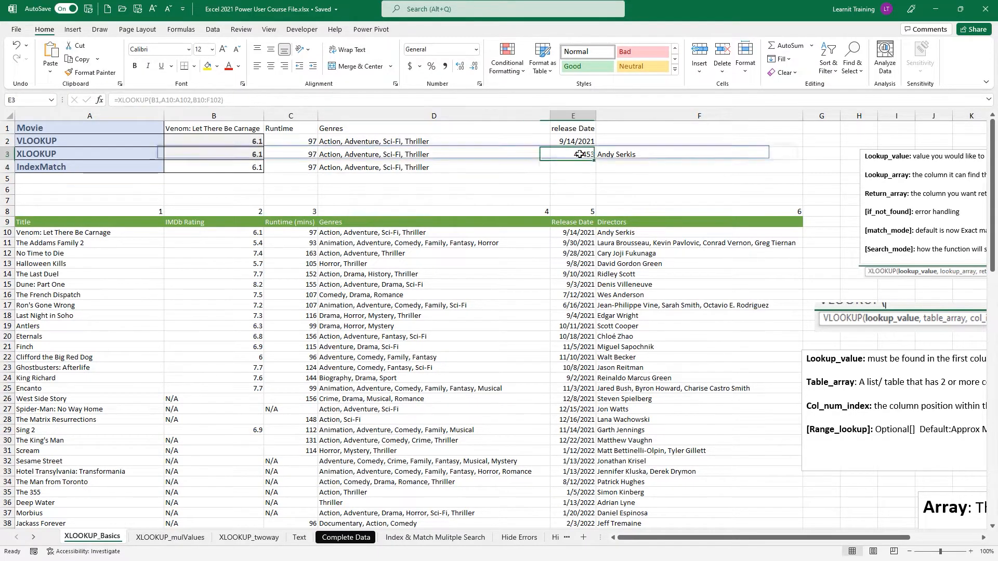
{"action": "left_click", "coordinate": [475, 50]}
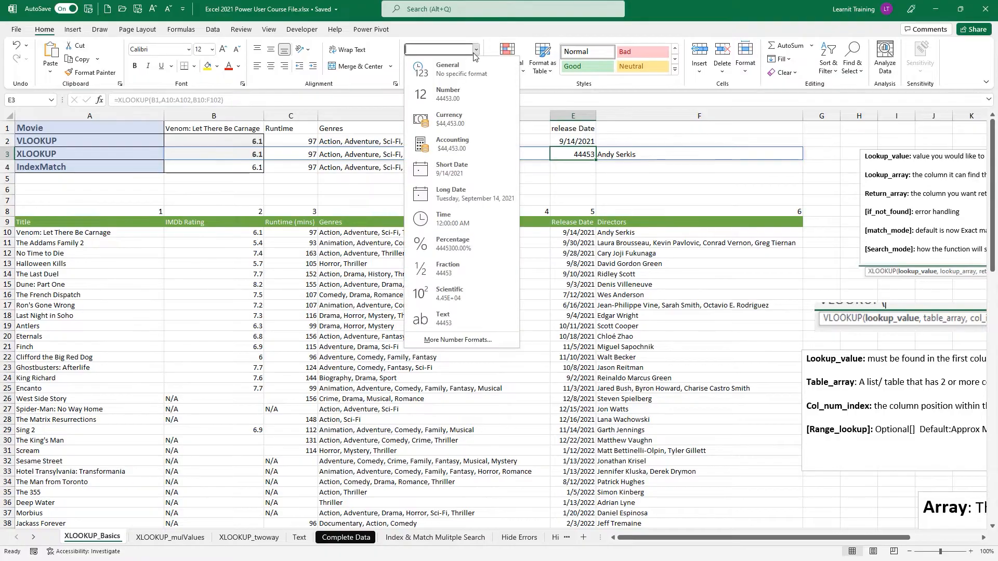
{"action": "left_click", "coordinate": [444, 166]}
Step: Begin an INDEX formula in E4 with the Release Date values E10:E75 as its array
{"action": "left_click", "coordinate": [570, 166]}
{"action": "type", "text": "=I"}
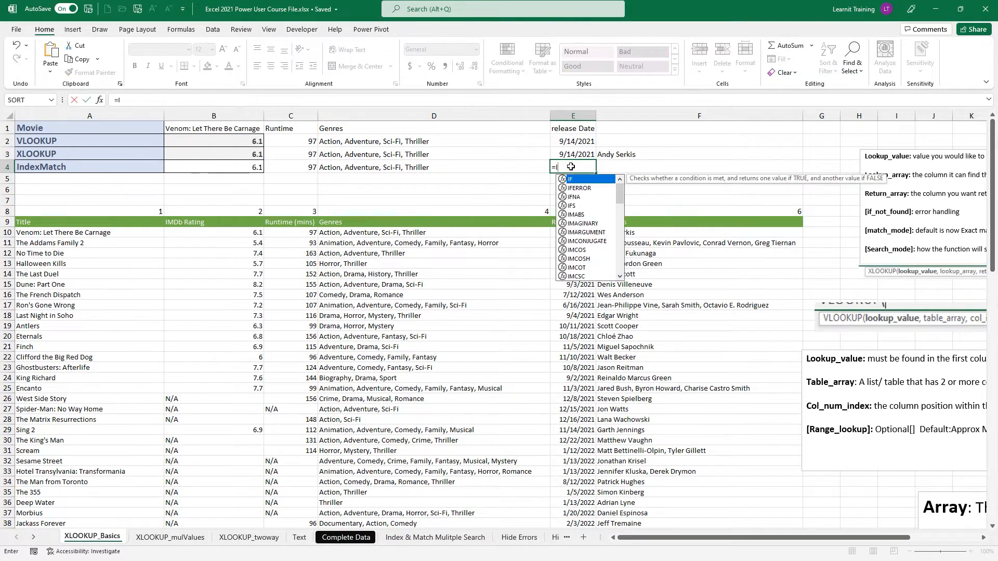
{"action": "type", "text": "NDEX("}
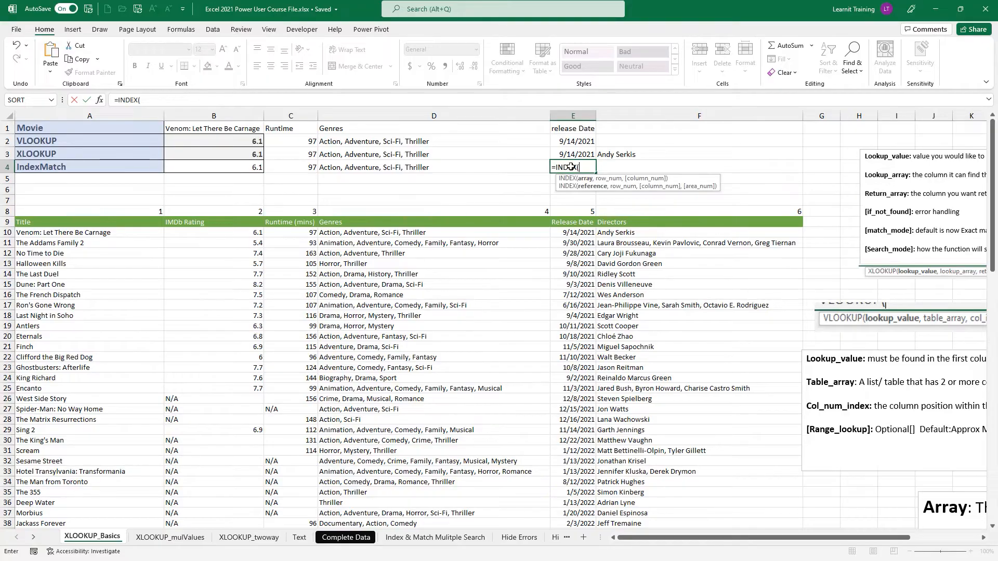
{"action": "left_click", "coordinate": [577, 233]}
{"action": "key", "text": "ctrl+shift+Down"}
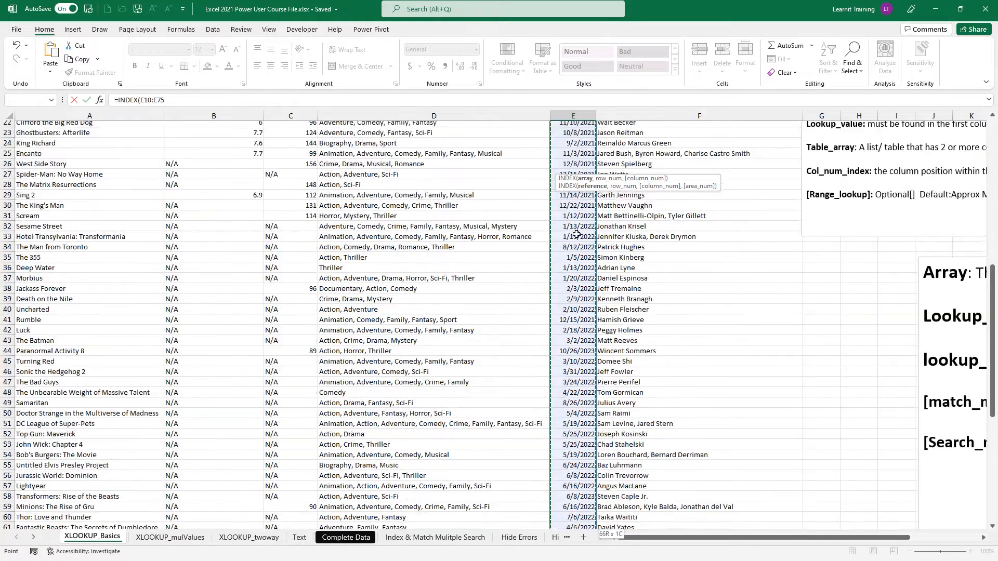
{"action": "scroll", "coordinate": [577, 233], "scroll_direction": "up", "scroll_amount": 1}
{"action": "scroll", "coordinate": [578, 234], "scroll_direction": "up", "scroll_amount": 11}
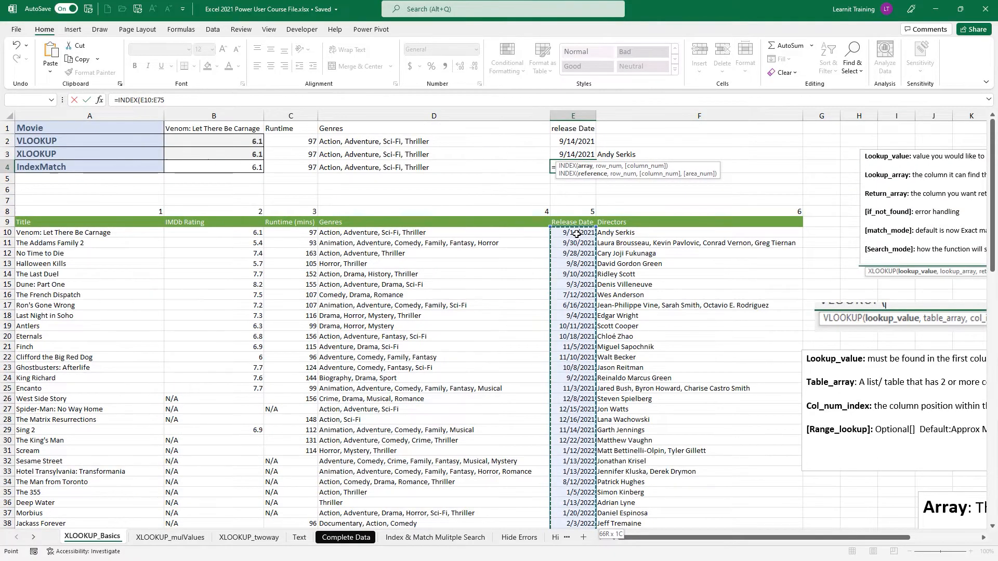
Step: Nest a MATCH function as the row number in E4, looking up B1 in the movie titles A10:A102
{"action": "type", "text": ","}
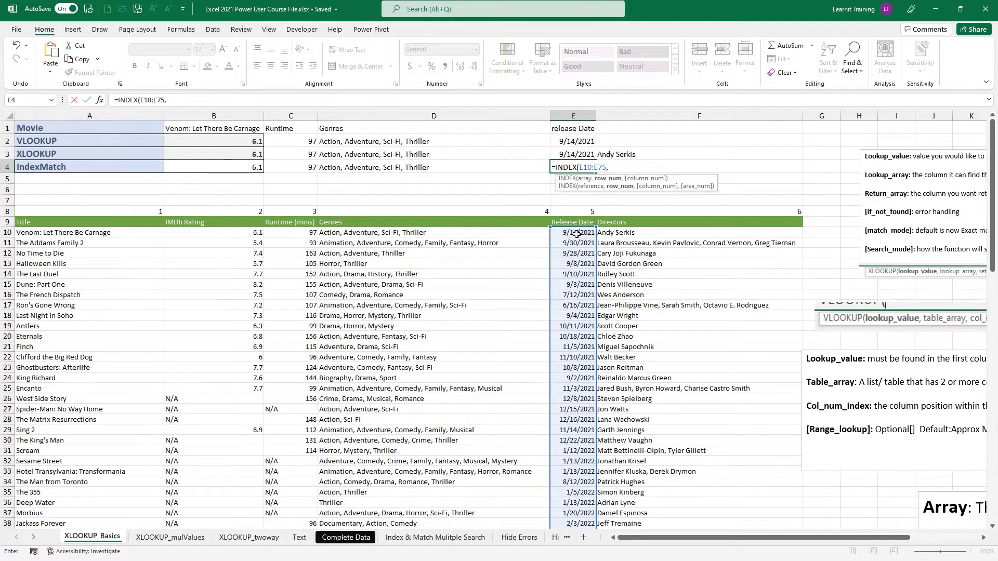
{"action": "type", "text": "MATCH("}
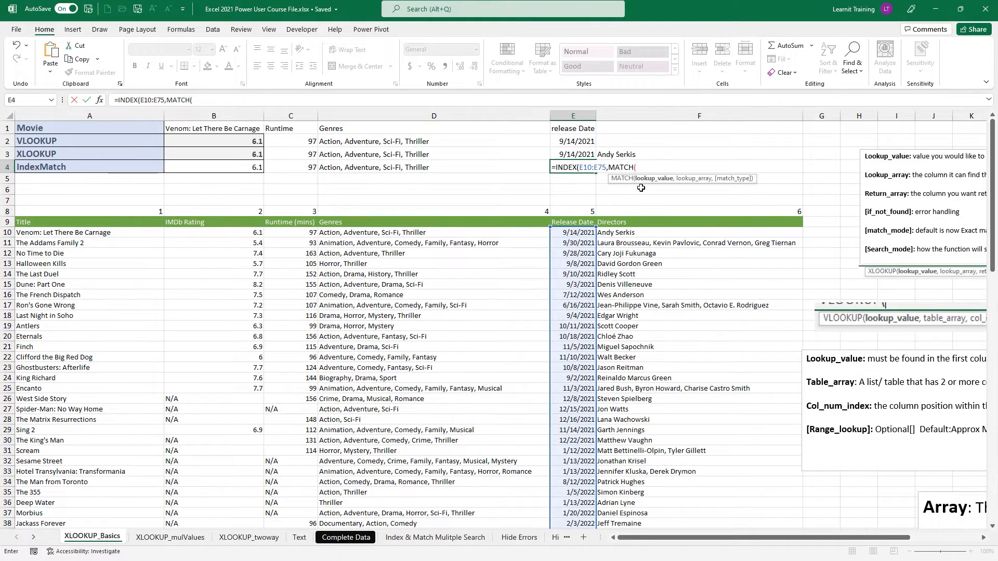
{"action": "left_click", "coordinate": [254, 128]}
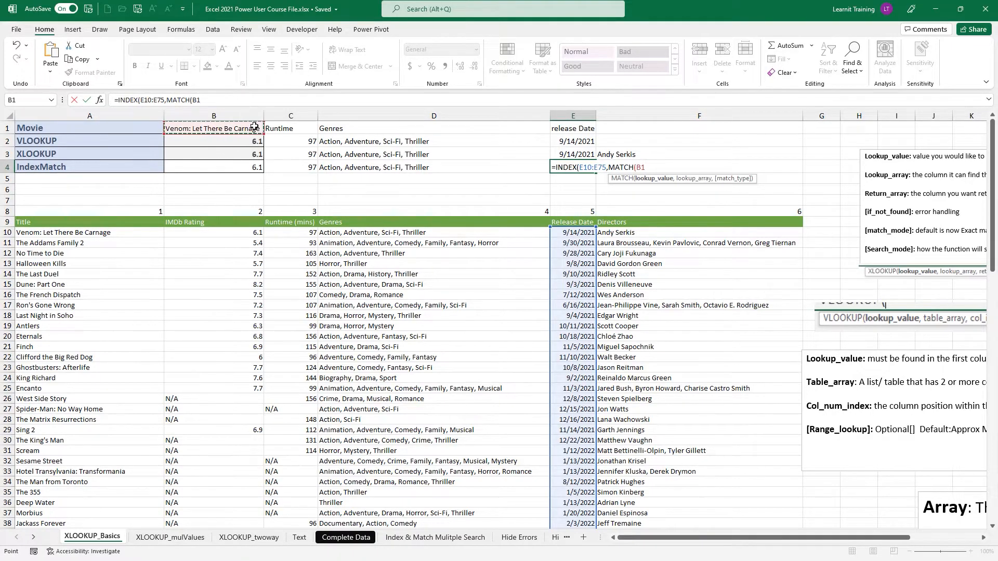
{"action": "type", "text": ","}
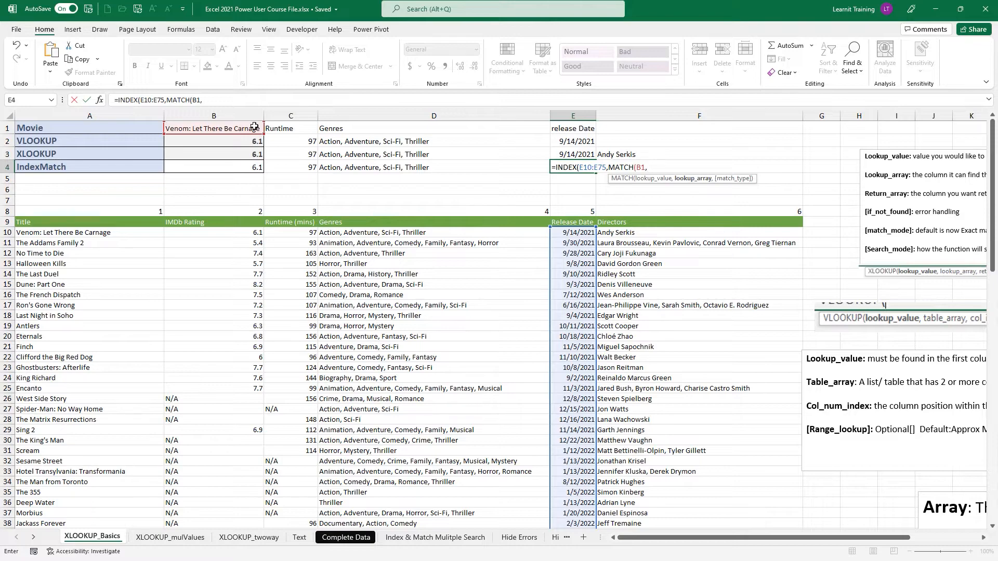
{"action": "left_click", "coordinate": [46, 233]}
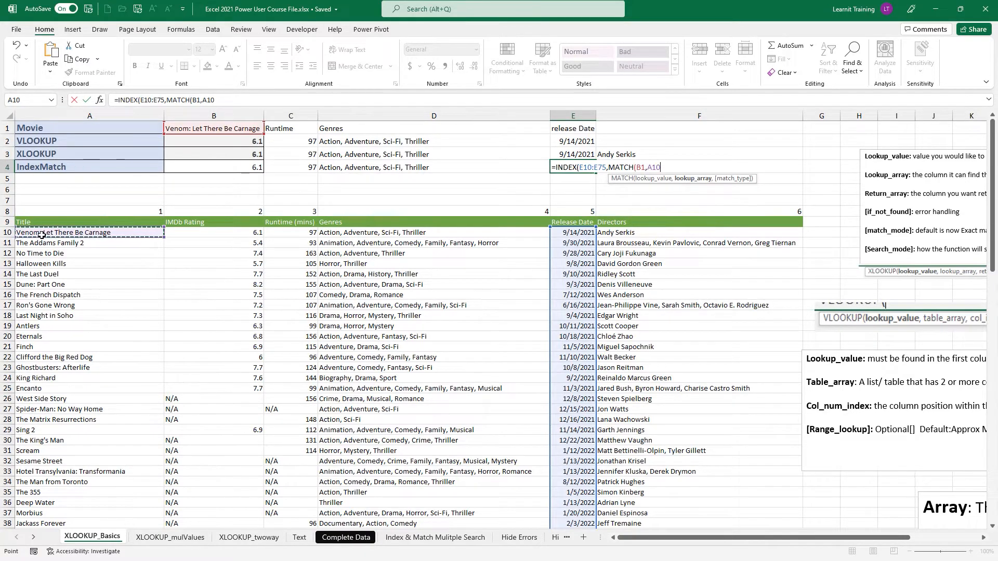
{"action": "key", "text": "ctrl+shift+Down"}
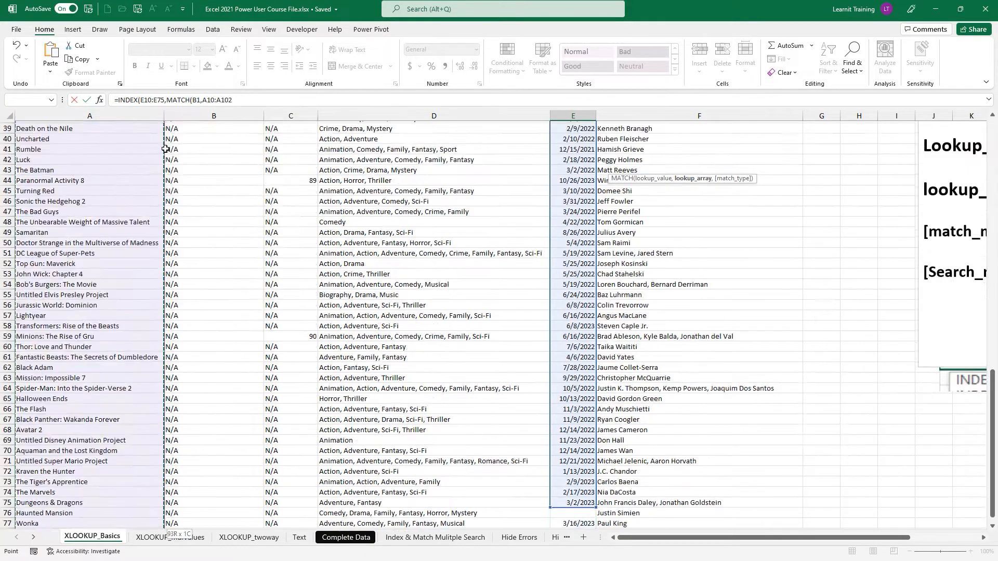
Step: Set the match type to 0 (exact match) and complete the INDEX/MATCH formula in E4
{"action": "type", "text": ","}
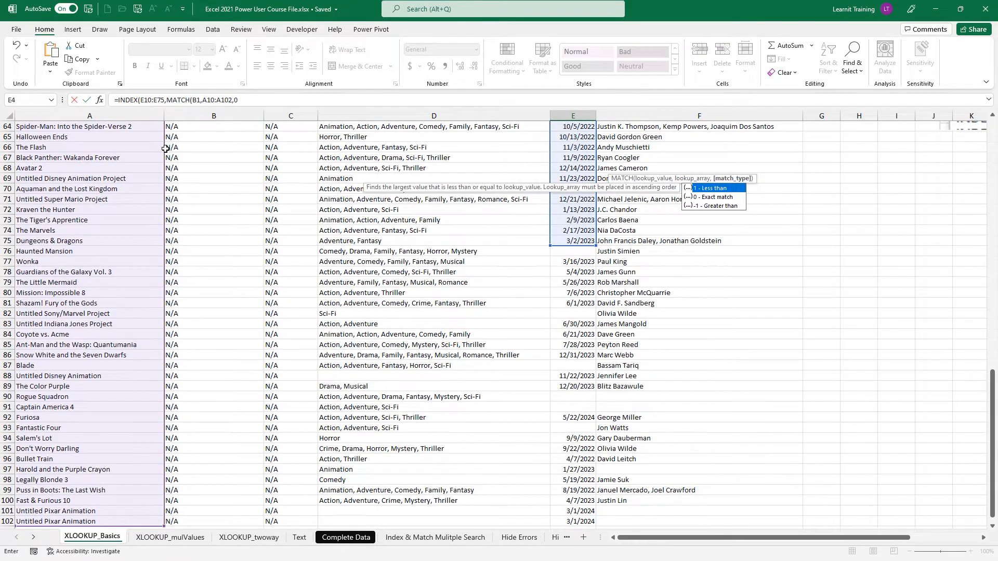
{"action": "type", "text": "0))"}
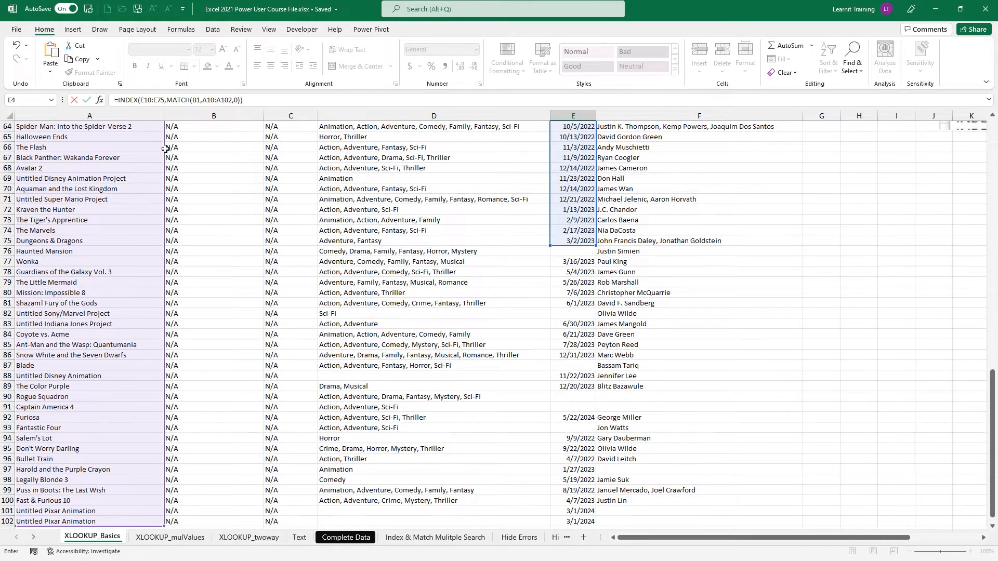
{"action": "key", "text": "Return"}
Step: Format the INDEX/MATCH release date in E4 as Short Date
{"action": "scroll", "coordinate": [165, 149], "scroll_direction": "up", "scroll_amount": 2}
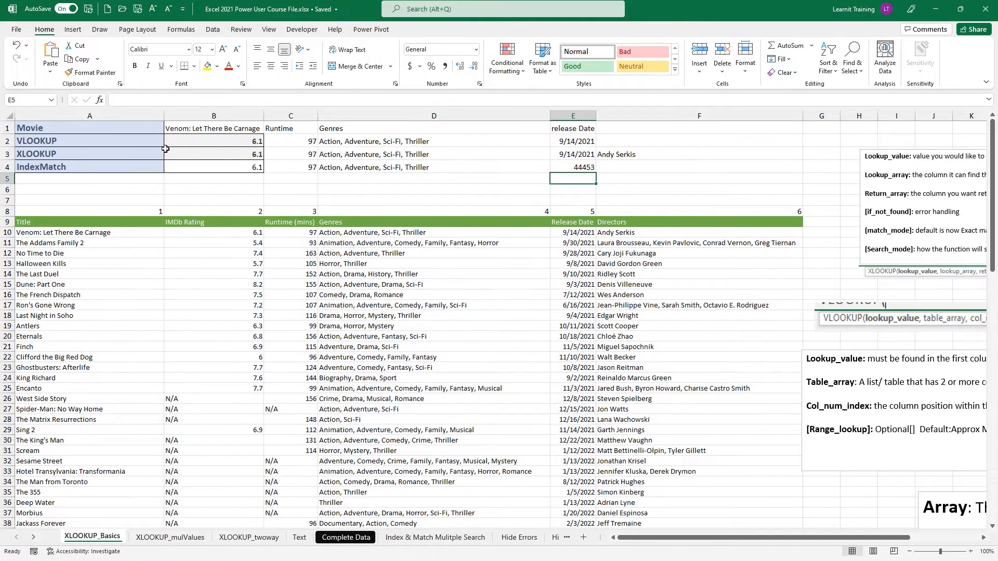
{"action": "left_click", "coordinate": [570, 167]}
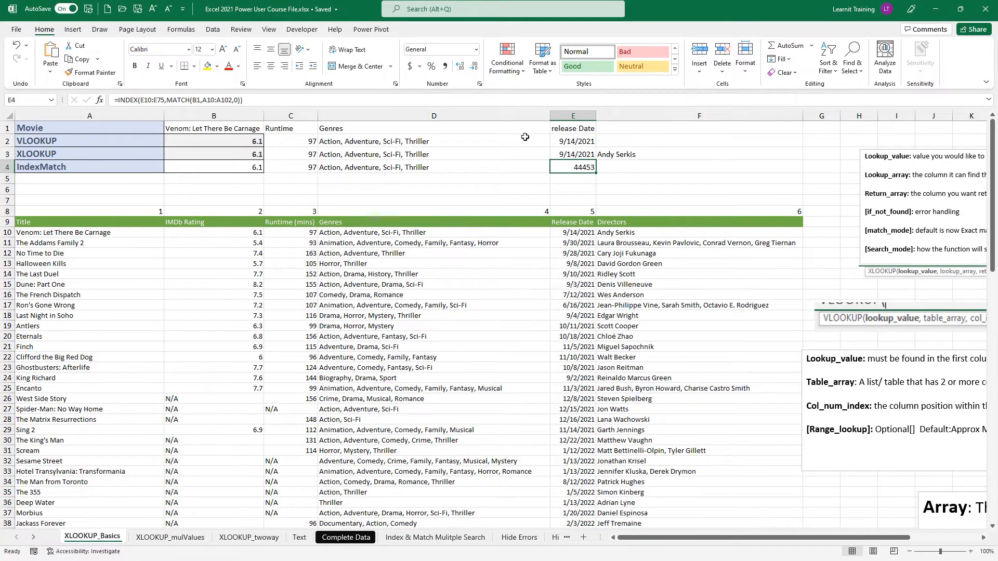
{"action": "left_click", "coordinate": [476, 50]}
{"action": "left_click", "coordinate": [451, 167]}
Step: Review the VLOOKUP, XLOOKUP and INDEX/MATCH formulas in B2, B3 and B4 without changing them
{"action": "double_click", "coordinate": [229, 139]}
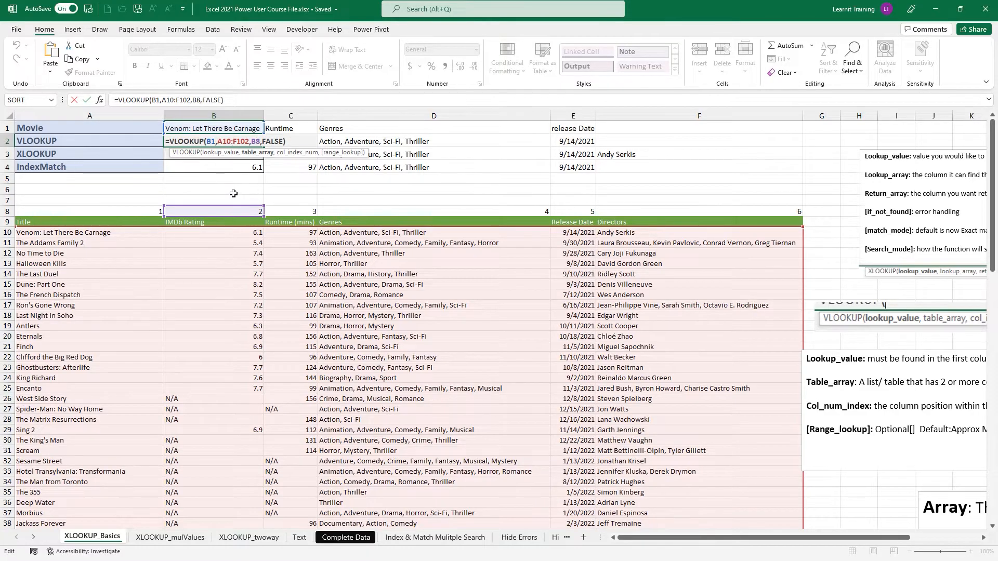
{"action": "key", "text": "Escape"}
{"action": "double_click", "coordinate": [232, 157]}
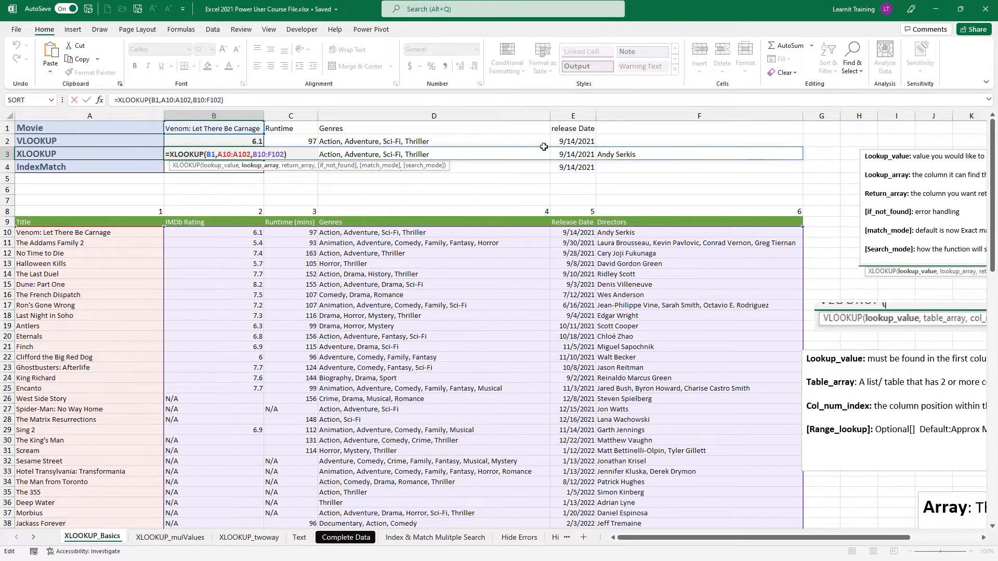
{"action": "key", "text": "Escape"}
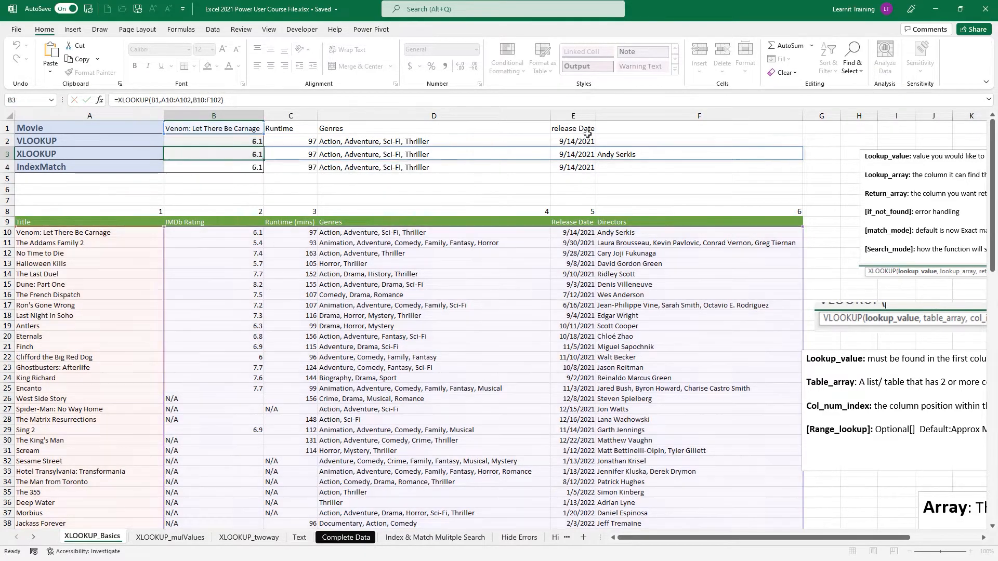
{"action": "double_click", "coordinate": [185, 171]}
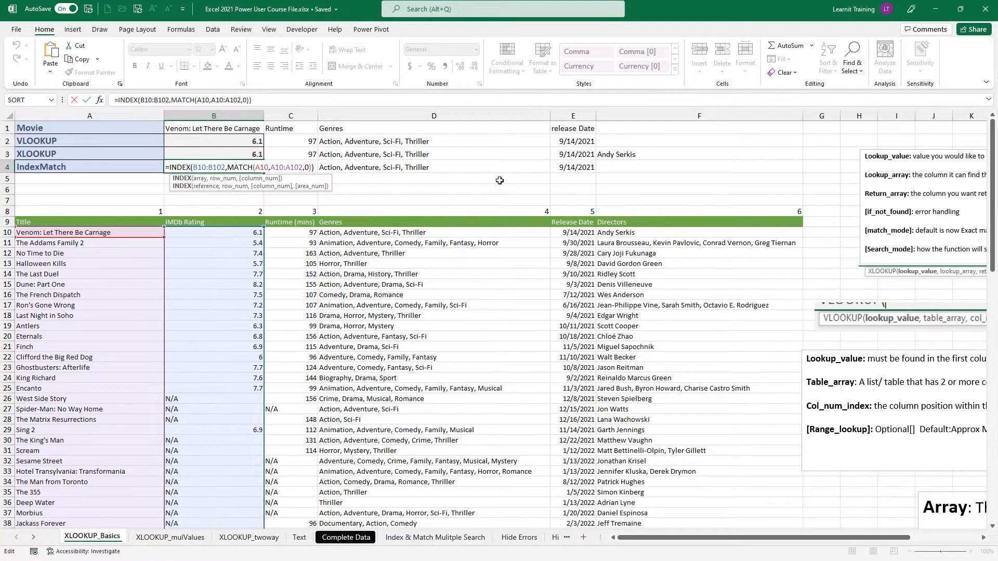
{"action": "key", "text": "ctrl+Return"}
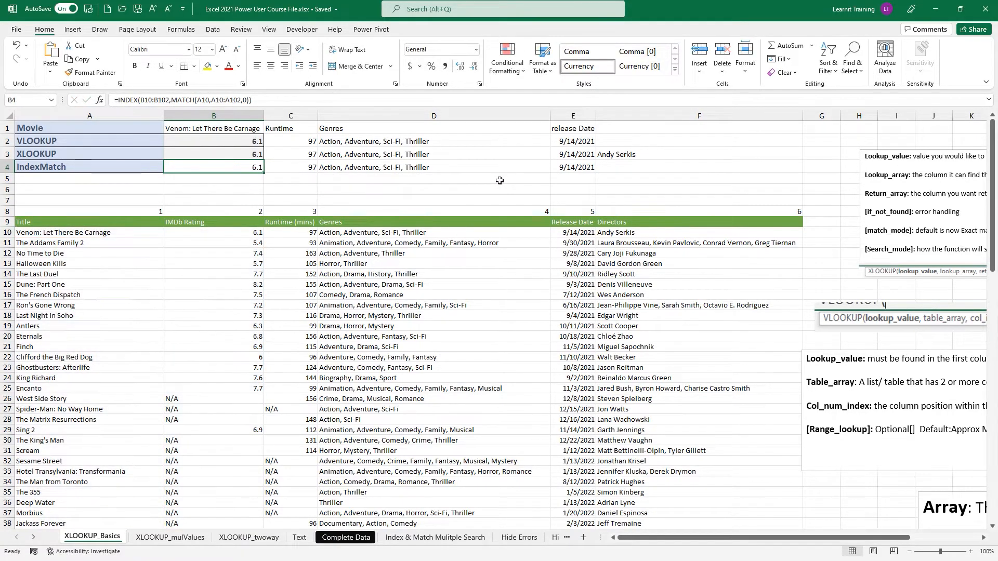
Step: Show the formulas in the cells instead of their results and auto-fit all column widths on the sheet
{"action": "left_click", "coordinate": [181, 29]}
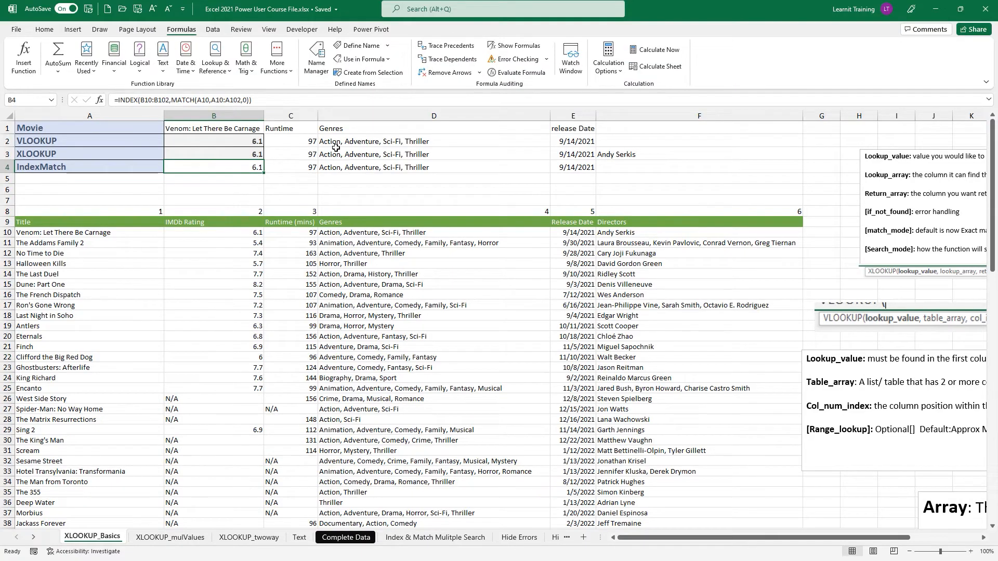
{"action": "left_click", "coordinate": [515, 46]}
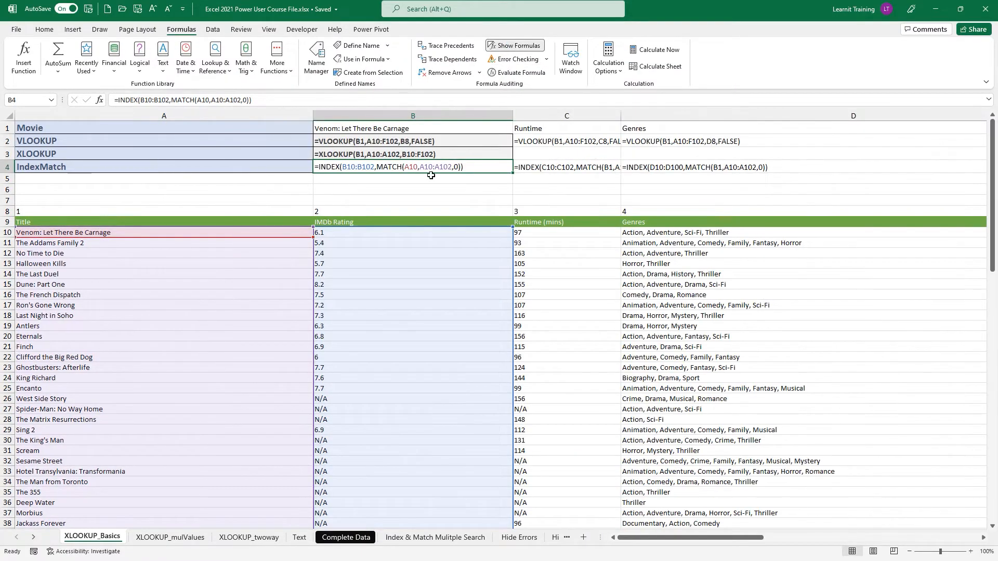
{"action": "key", "text": "ctrl+a"}
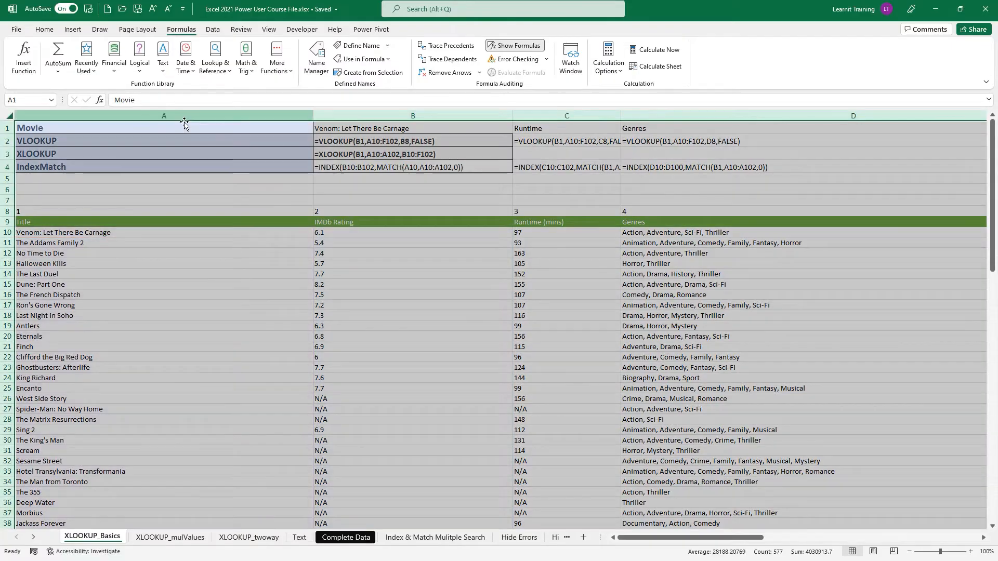
{"action": "double_click", "coordinate": [314, 115]}
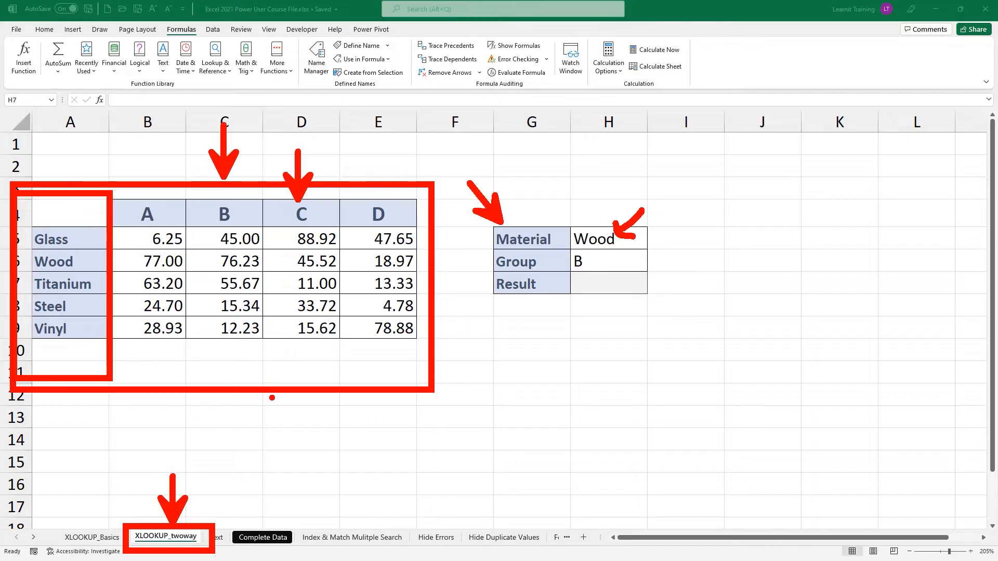
{"action": "mouse_move", "coordinate": [179, 242]}
{"action": "left_mouse_down"}
{"action": "mouse_move", "coordinate": [234, 277]}
{"action": "mouse_move", "coordinate": [266, 281]}
{"action": "mouse_move", "coordinate": [260, 266]}
{"action": "mouse_move", "coordinate": [325, 312]}
{"action": "left_mouse_up"}
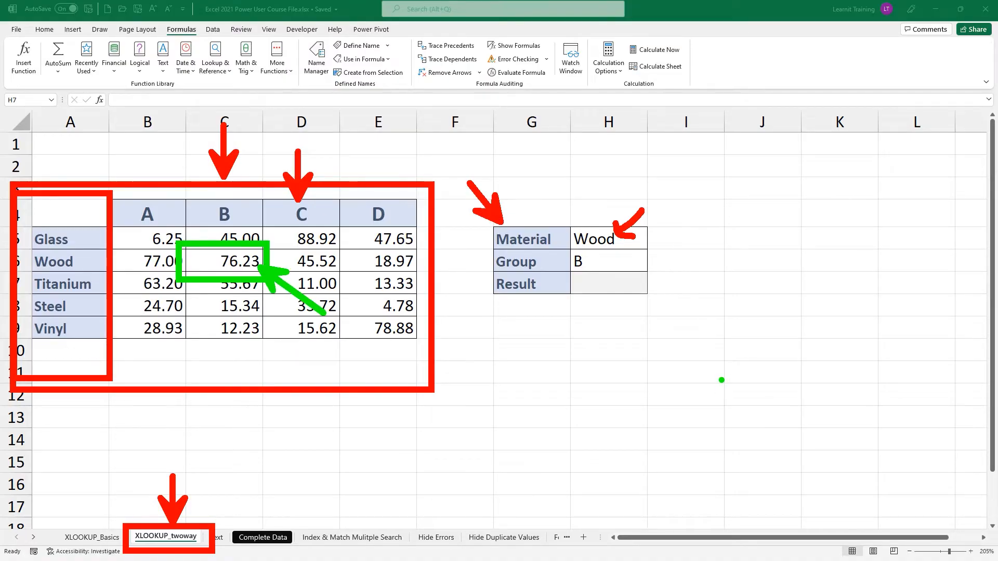
{"action": "key", "text": "Escape"}
Step: Begin an XLOOKUP formula in the Result cell H7 with H5 as lookup value and the materials A5:A9 as lookup array
{"action": "left_click", "coordinate": [583, 285]}
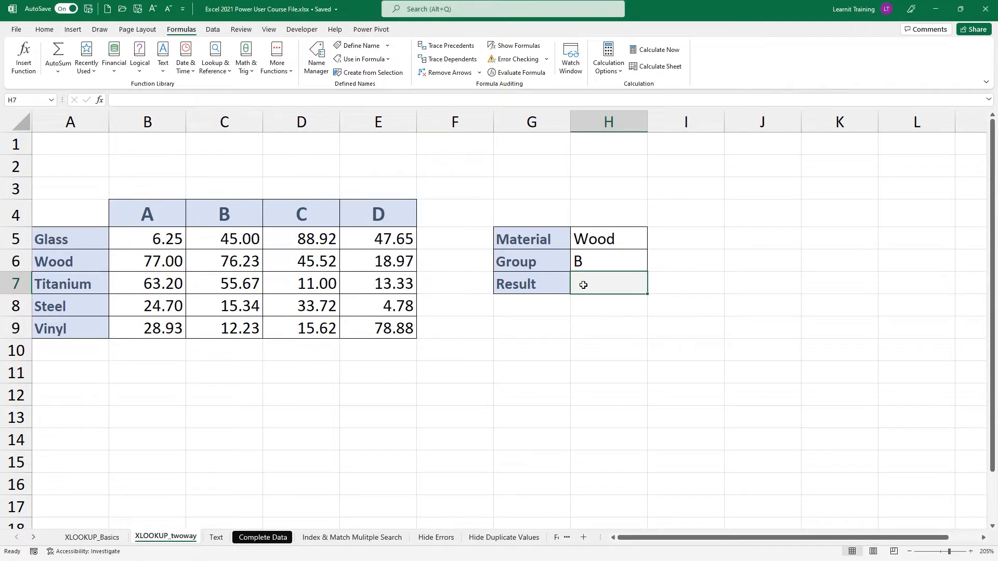
{"action": "type", "text": "=xl"}
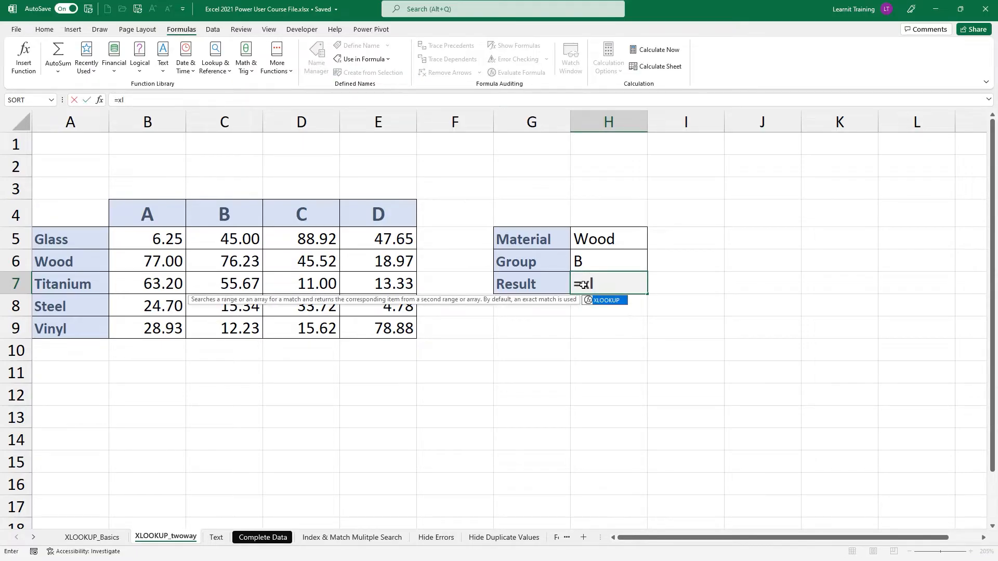
{"action": "key", "text": "Tab"}
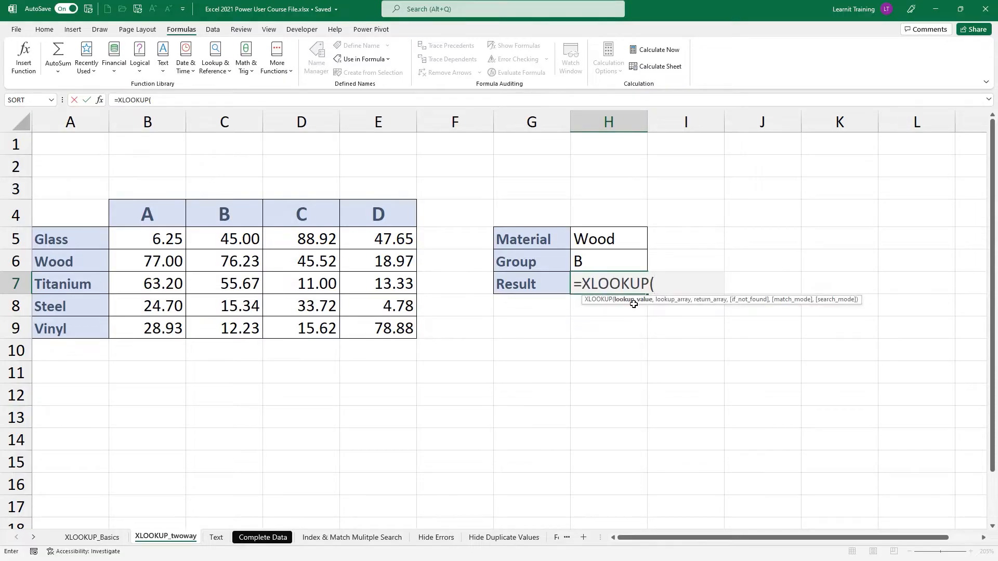
{"action": "left_click", "coordinate": [598, 235]}
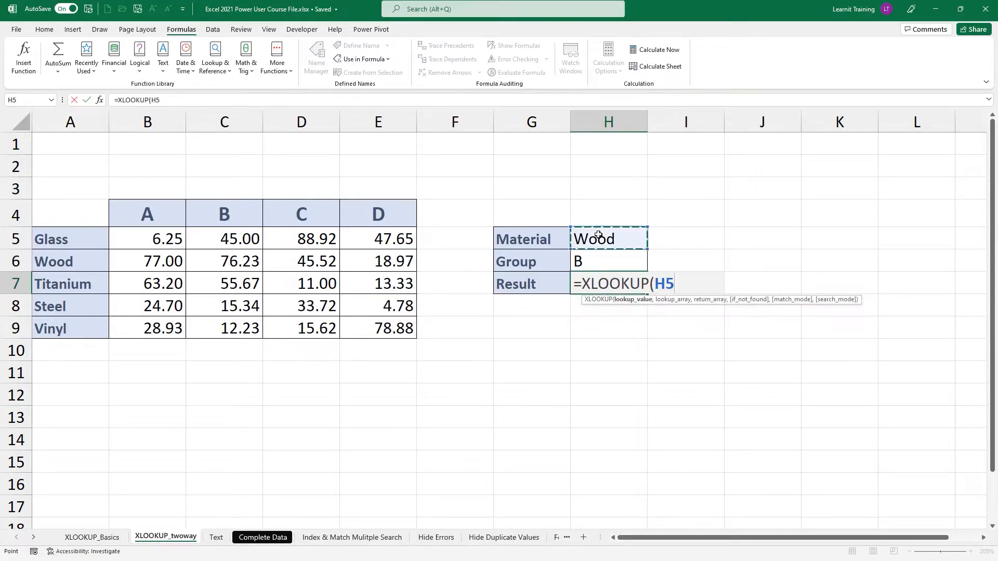
{"action": "type", "text": ","}
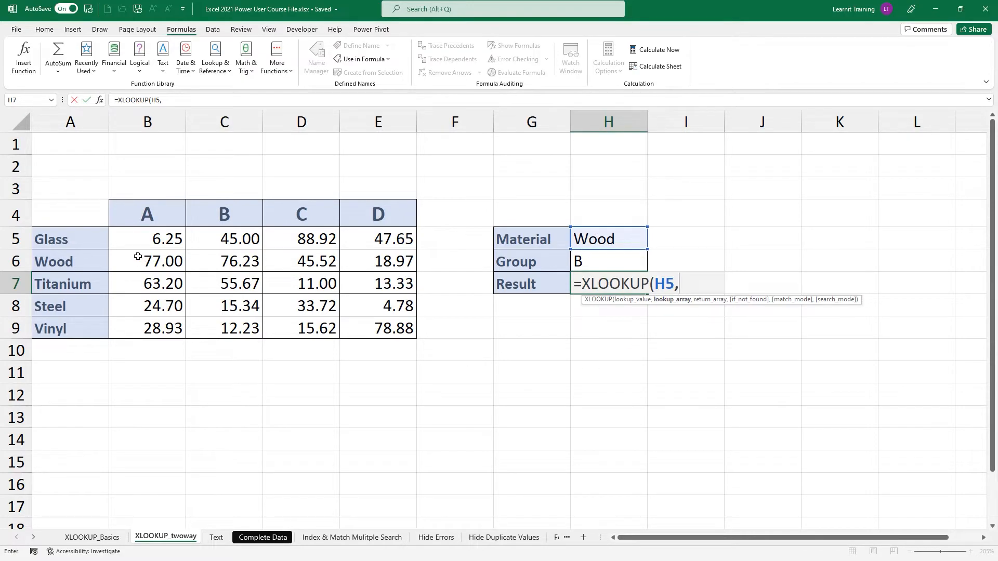
{"action": "left_click_drag", "start_coordinate": [67, 235], "coordinate": [75, 328]}
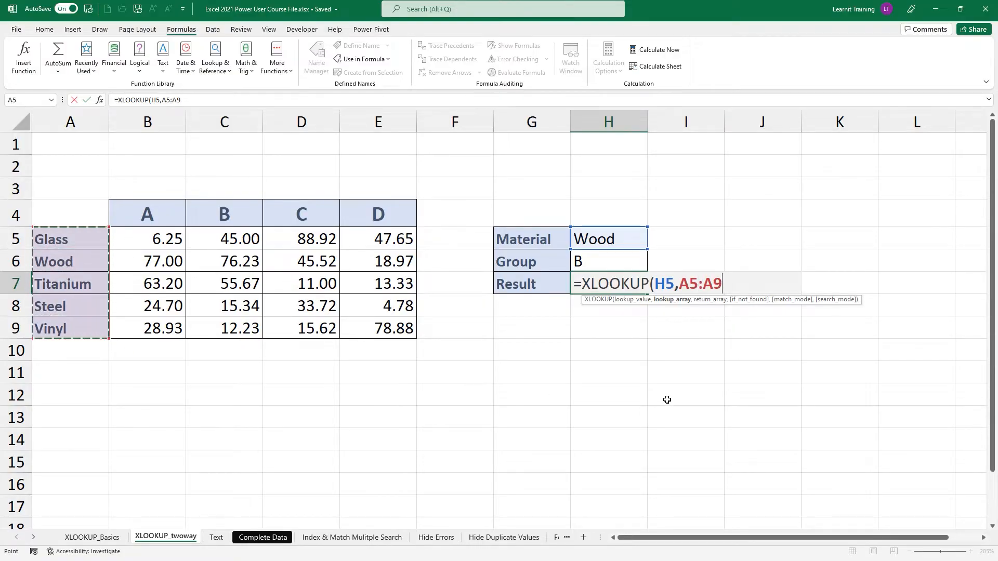
{"action": "type", "text": ","}
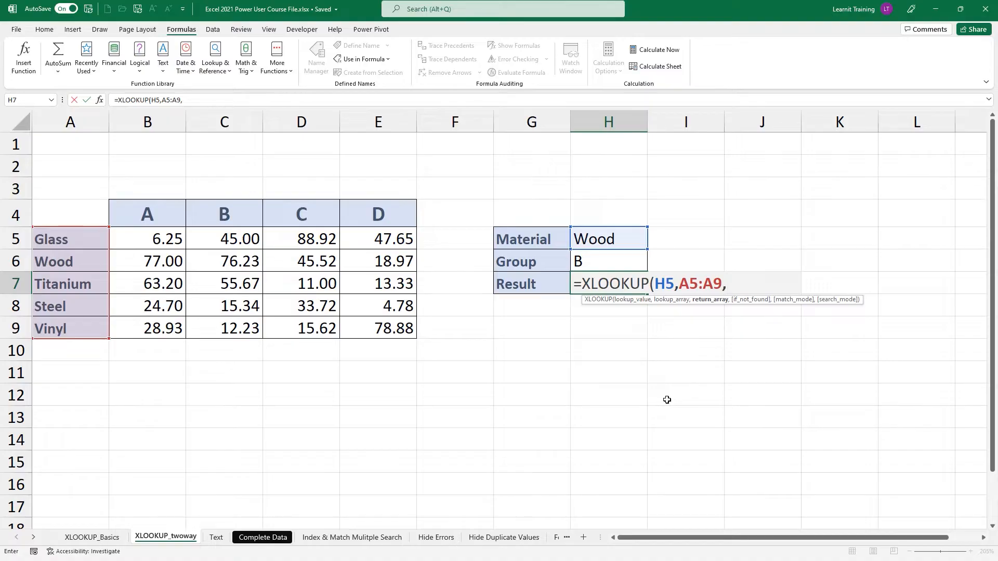
Step: Nest a second XLOOKUP as the return array in H7, looking up the group in H6 among the headers B4:E4
{"action": "type", "text": "xl"}
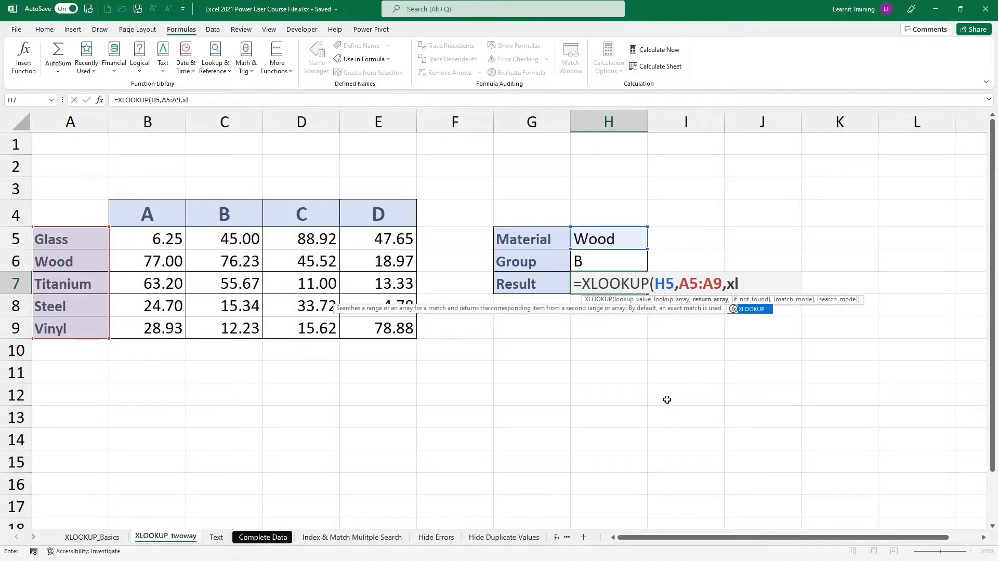
{"action": "key", "text": "Tab"}
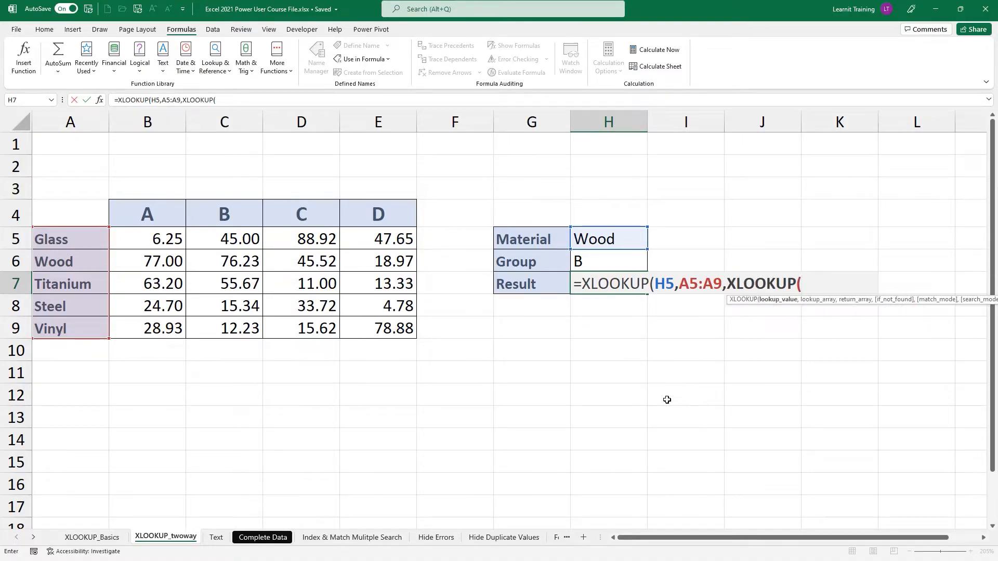
{"action": "left_click", "coordinate": [588, 264]}
{"action": "type", "text": ","}
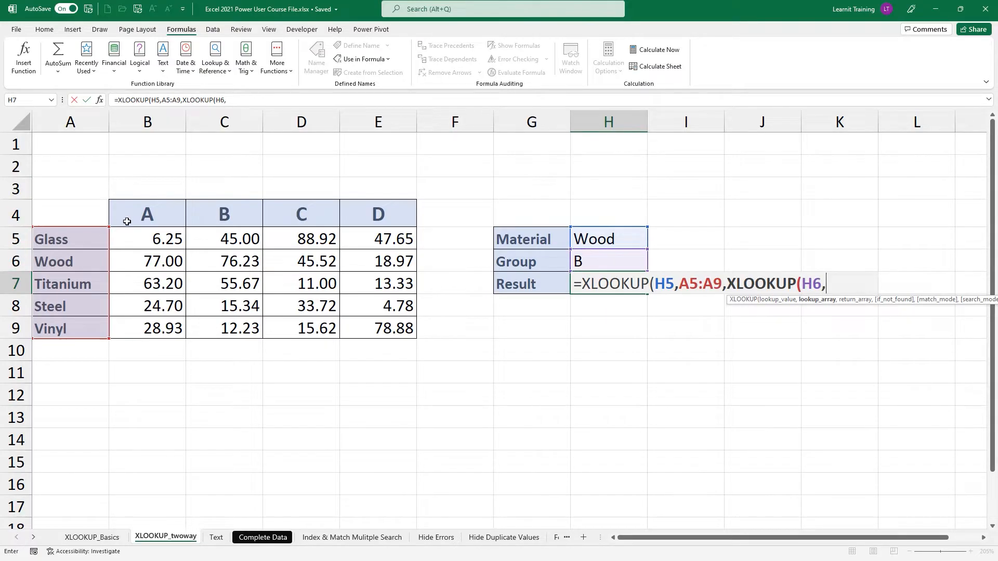
{"action": "left_click_drag", "start_coordinate": [126, 222], "coordinate": [355, 212]}
{"action": "type", "text": ","}
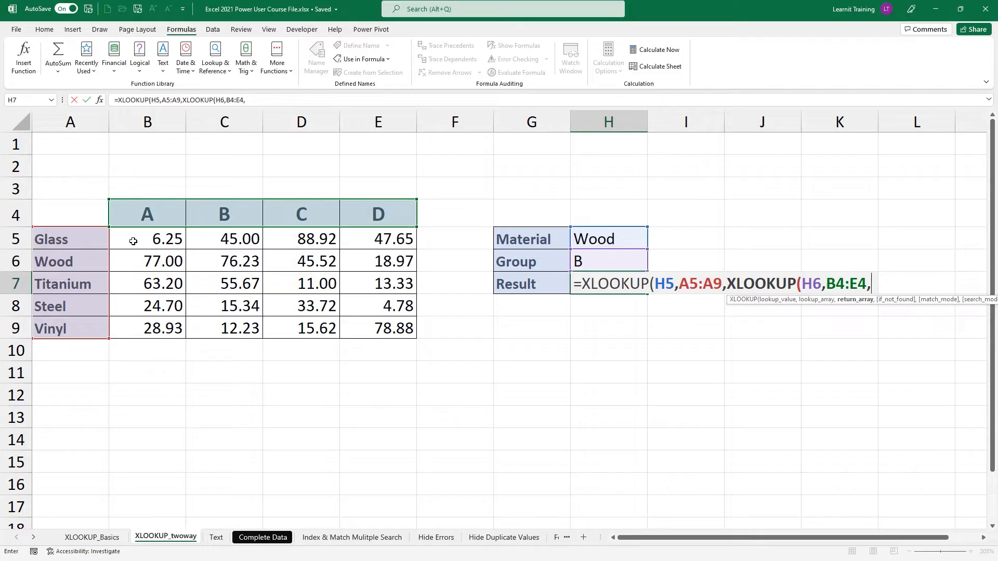
Step: Use the table values B5:E9 as the nested XLOOKUP's return array and complete the two-way lookup formula in H7
{"action": "left_click_drag", "start_coordinate": [132, 240], "coordinate": [389, 324]}
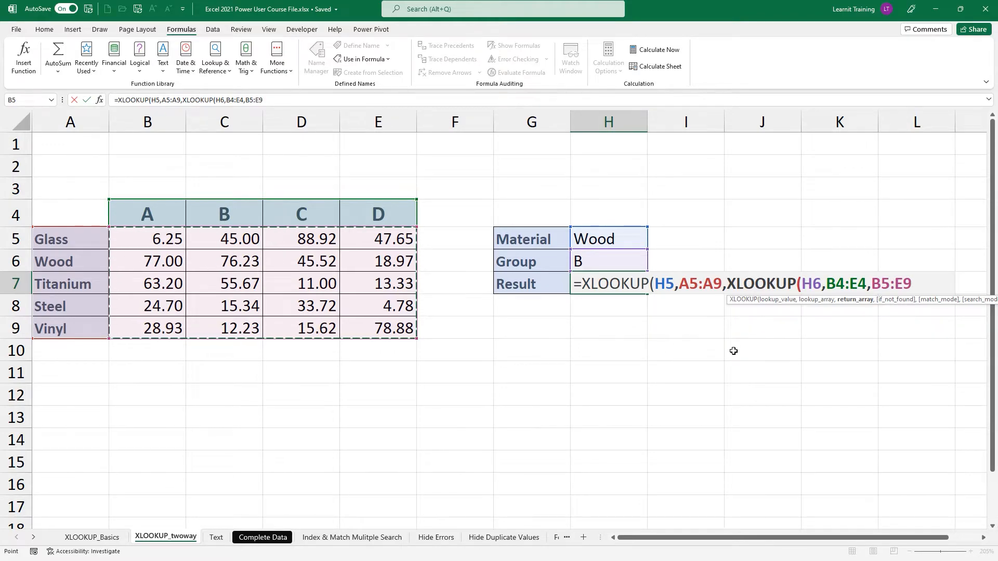
{"action": "type", "text": ")"}
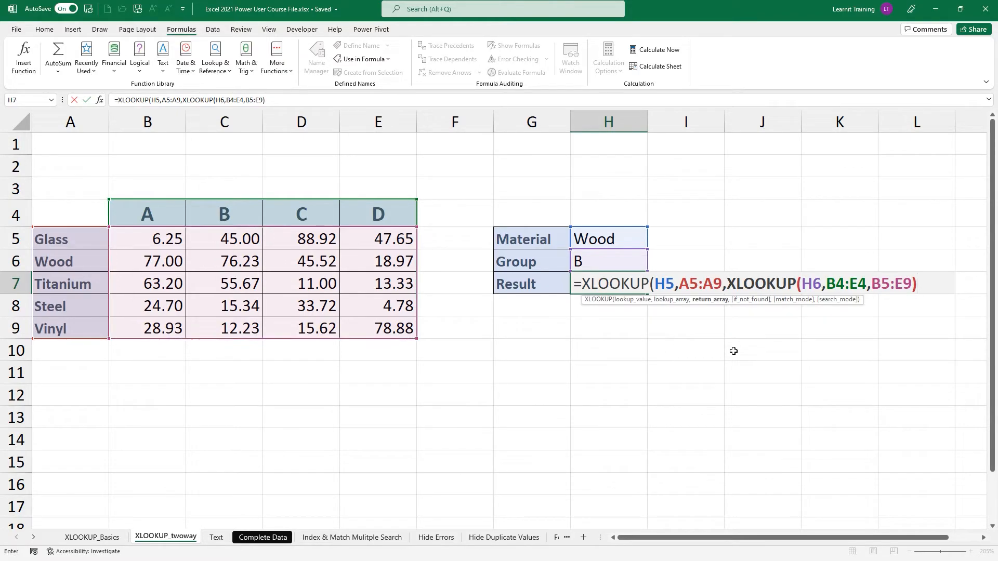
{"action": "type", "text": ")"}
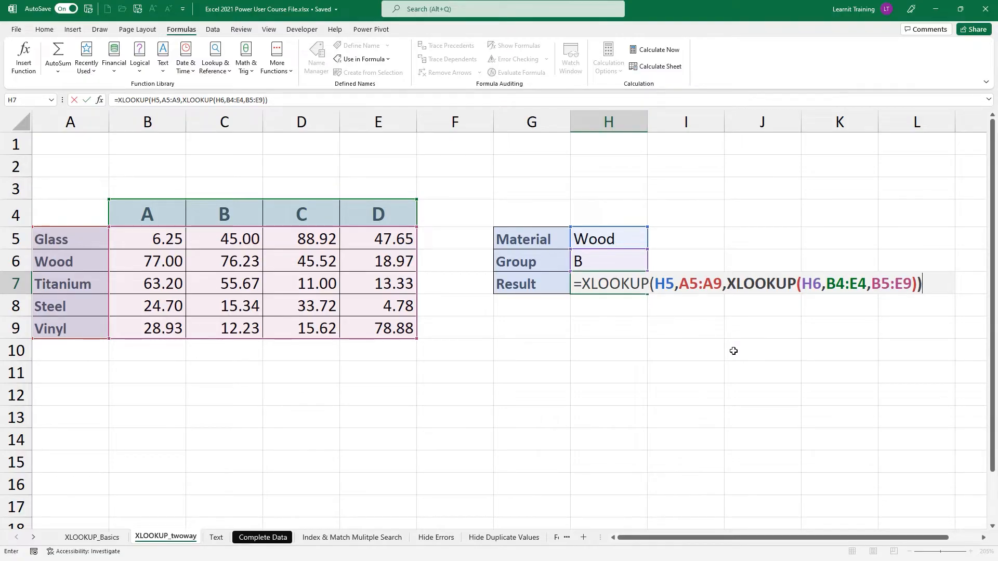
{"action": "key", "text": "Return"}
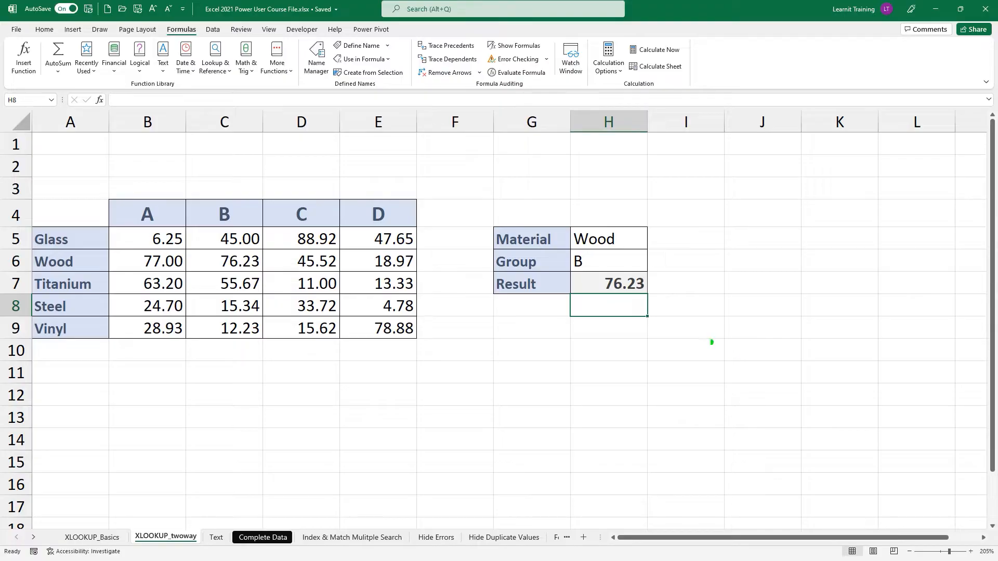
Step: Copy the whole nested XLOOKUP formula text from the Result cell H7 and leave the cell unchanged
{"action": "mouse_move", "coordinate": [558, 263]}
{"action": "left_mouse_down"}
{"action": "mouse_move", "coordinate": [577, 280]}
{"action": "mouse_move", "coordinate": [658, 303]}
{"action": "left_mouse_up"}
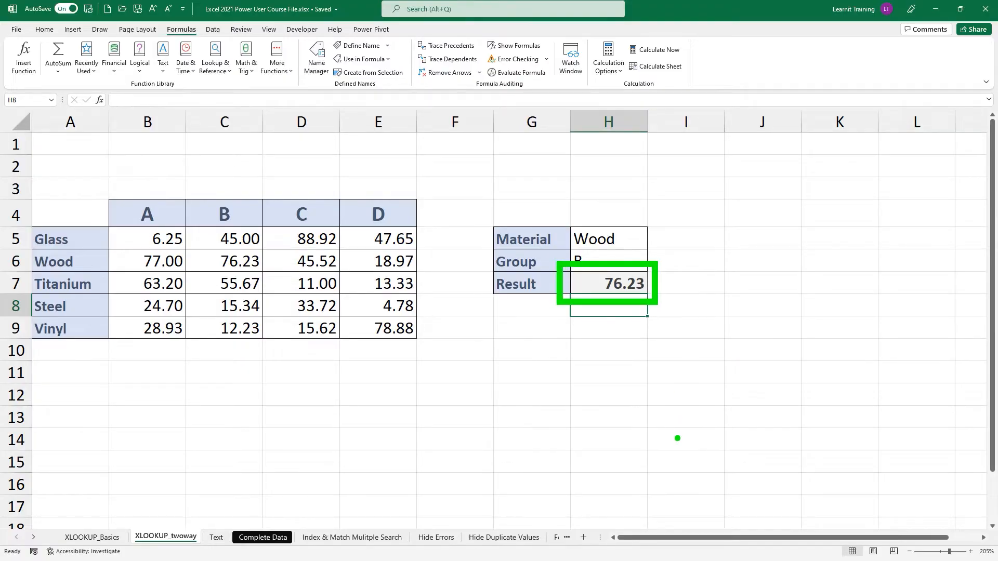
{"action": "left_click", "coordinate": [594, 288]}
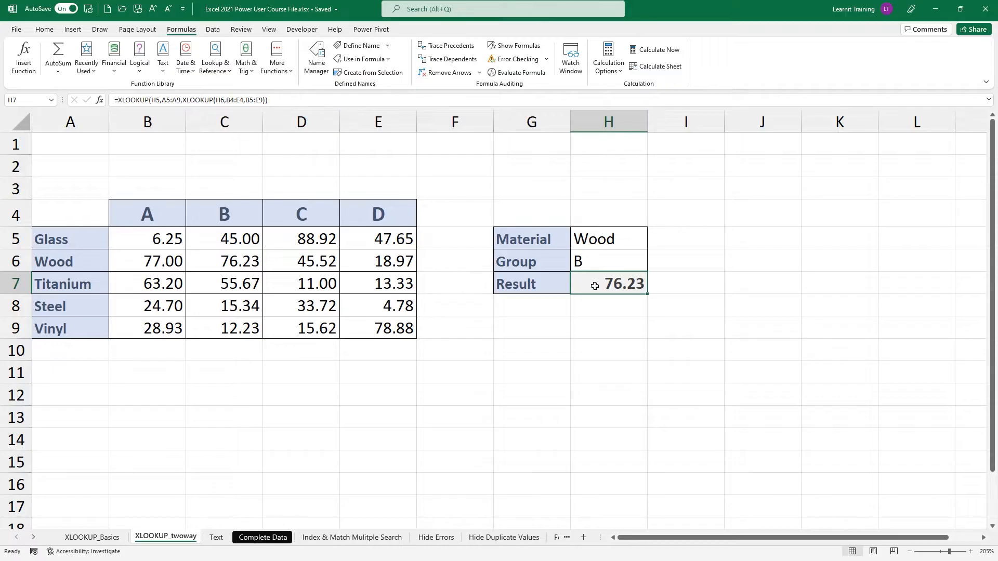
{"action": "left_click", "coordinate": [281, 100]}
{"action": "left_click_drag", "start_coordinate": [280, 100], "coordinate": [108, 105]}
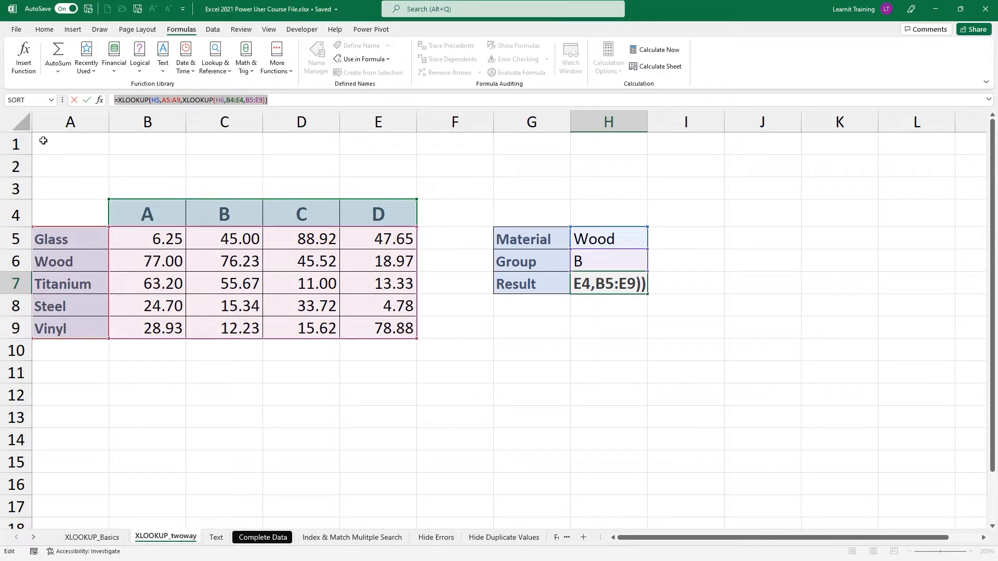
{"action": "left_click", "coordinate": [26, 101]}
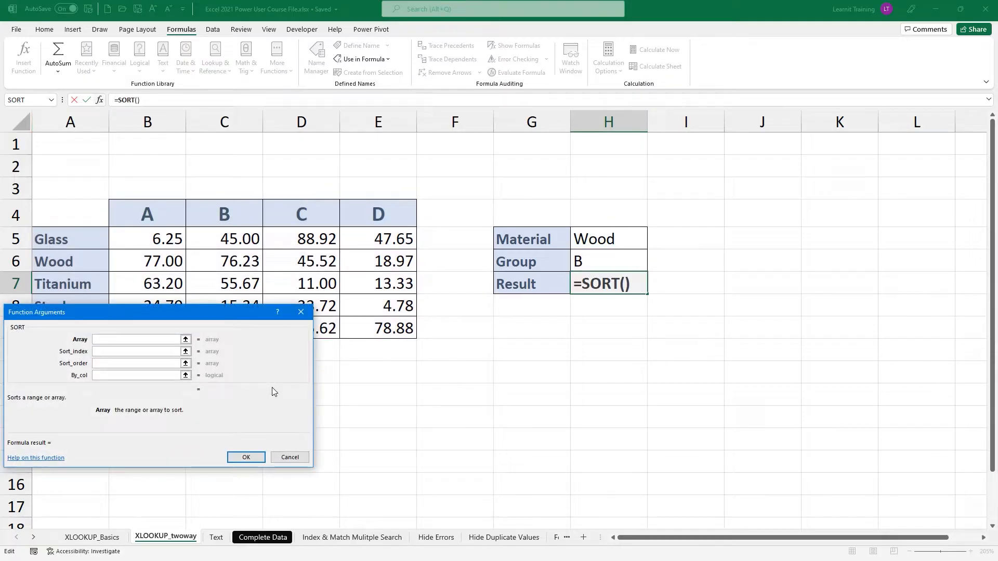
{"action": "left_click", "coordinate": [302, 458]}
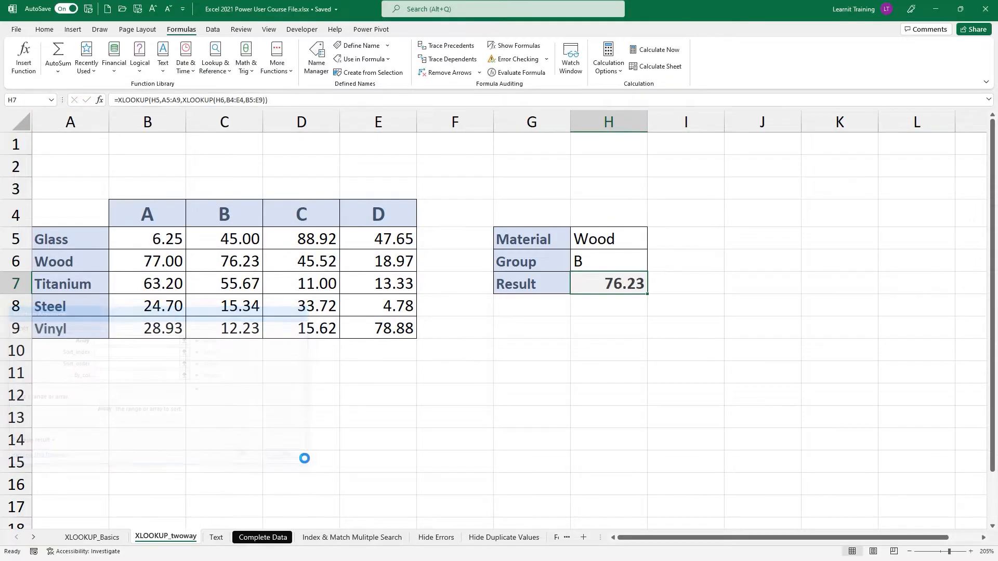
Step: Go to the cell that the copied nested XLOOKUP formula refers to, using the formula text as the reference
{"action": "left_click", "coordinate": [8, 101]}
{"action": "key", "text": "ctrl+2"}
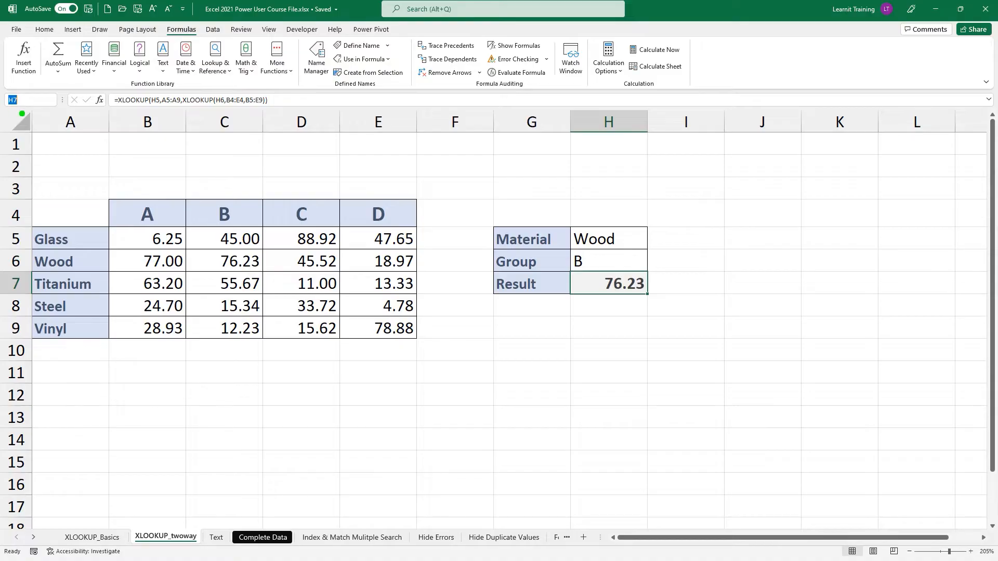
{"action": "left_click_drag", "start_coordinate": [30, 103], "coordinate": [102, 174]}
{"action": "key", "text": "Escape"}
{"action": "left_click", "coordinate": [17, 100]}
{"action": "key", "text": "ctrl+v"}
{"action": "key", "text": "Return"}
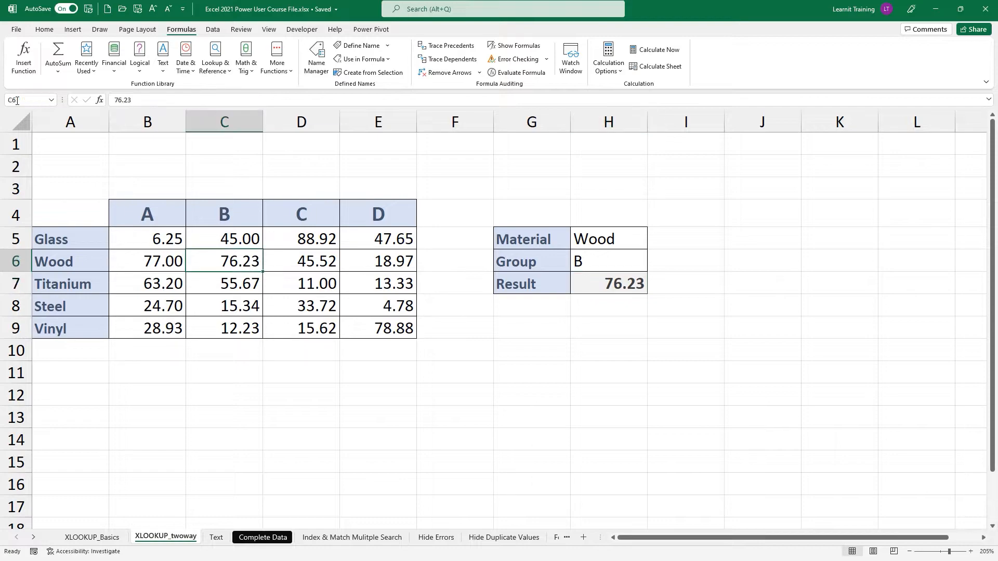
{"action": "mouse_move", "coordinate": [175, 246]}
{"action": "left_mouse_down"}
{"action": "mouse_move", "coordinate": [237, 278]}
{"action": "mouse_move", "coordinate": [322, 261]}
{"action": "left_mouse_up"}
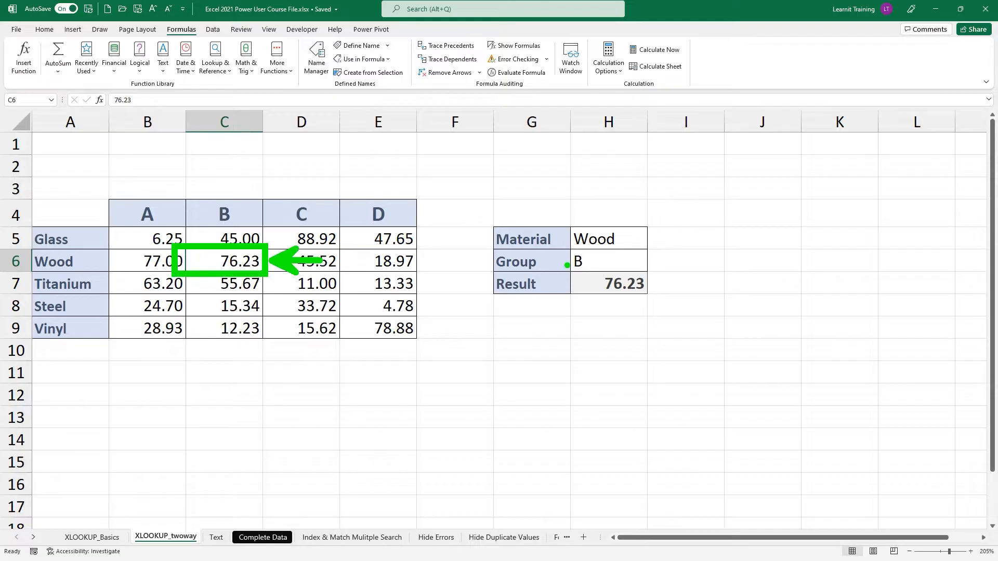
{"action": "left_click_drag", "start_coordinate": [567, 265], "coordinate": [648, 299]}
{"action": "mouse_move", "coordinate": [605, 264]}
{"action": "left_mouse_down"}
{"action": "mouse_move", "coordinate": [477, 169]}
{"action": "mouse_move", "coordinate": [58, 89]}
{"action": "left_mouse_up"}
{"action": "left_click_drag", "start_coordinate": [605, 264], "coordinate": [575, 270]}
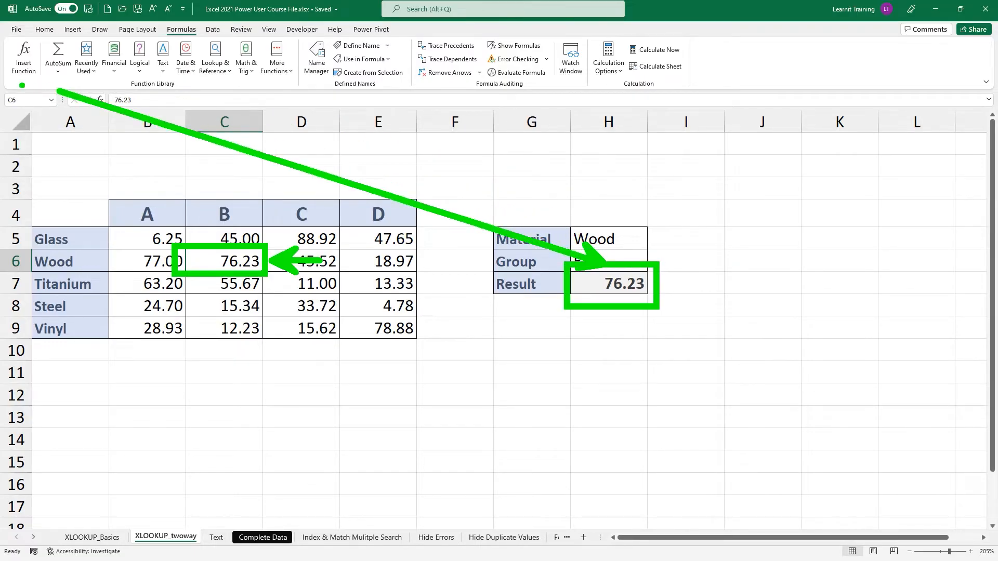
{"action": "mouse_move", "coordinate": [1, 76]}
{"action": "left_mouse_down"}
{"action": "mouse_move", "coordinate": [27, 109]}
{"action": "mouse_move", "coordinate": [63, 127]}
{"action": "mouse_move", "coordinate": [135, 226]}
{"action": "mouse_move", "coordinate": [174, 250]}
{"action": "left_mouse_up"}
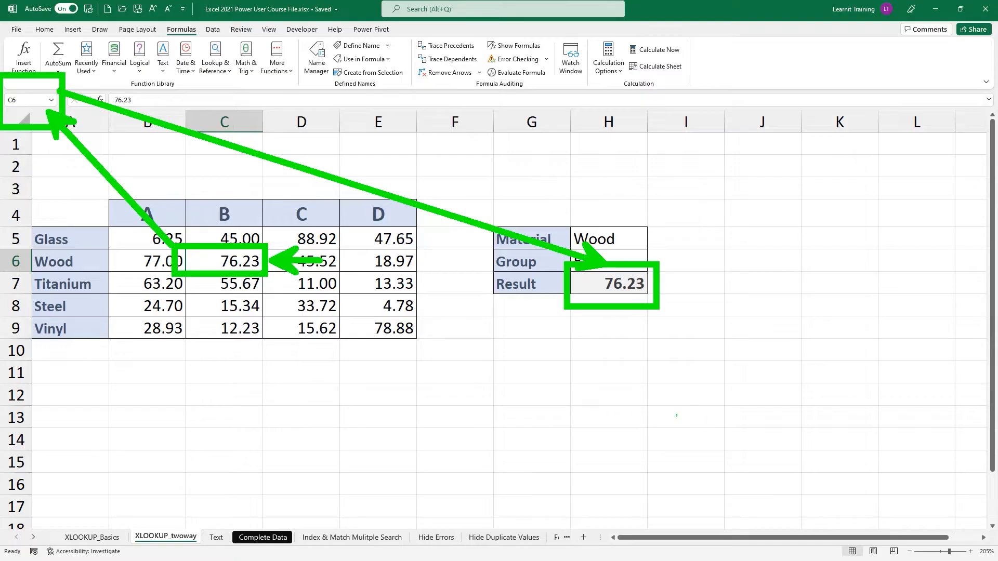
{"action": "key", "text": "Escape"}
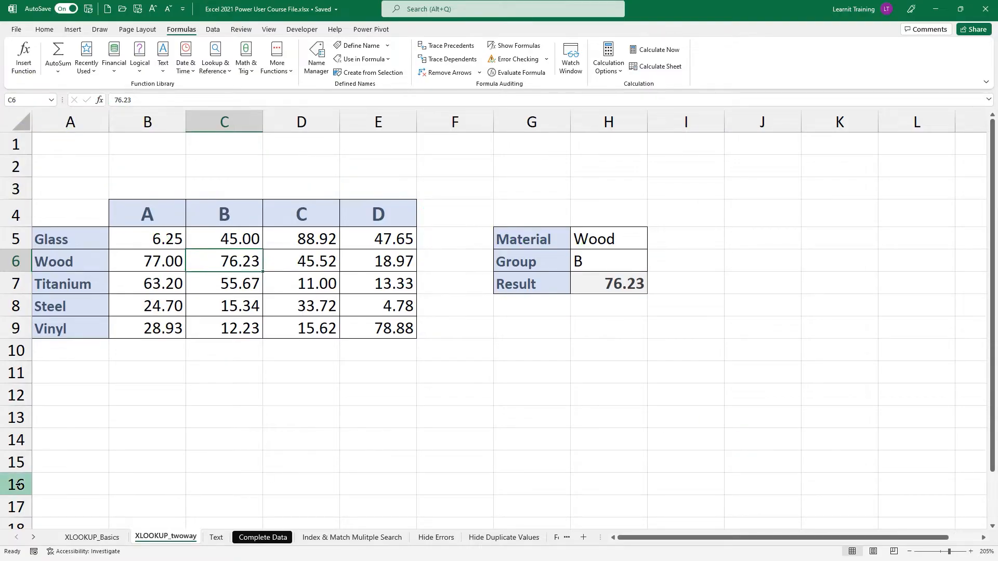
Step: Switch to the XLOOKUP_Basics sheet and display results instead of formulas in its cells
{"action": "left_click", "coordinate": [103, 538]}
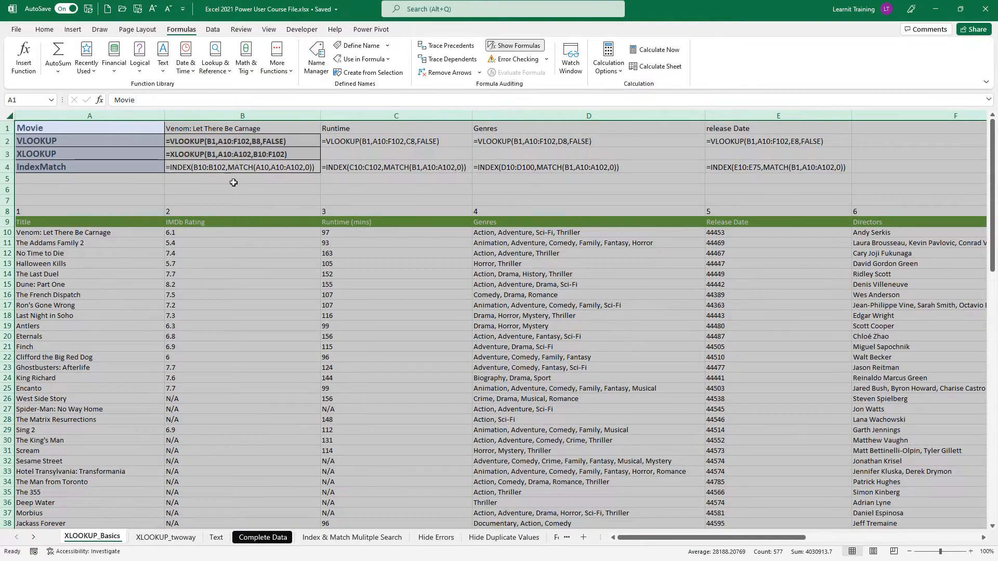
{"action": "double_click", "coordinate": [221, 166]}
{"action": "left_click", "coordinate": [514, 45]}
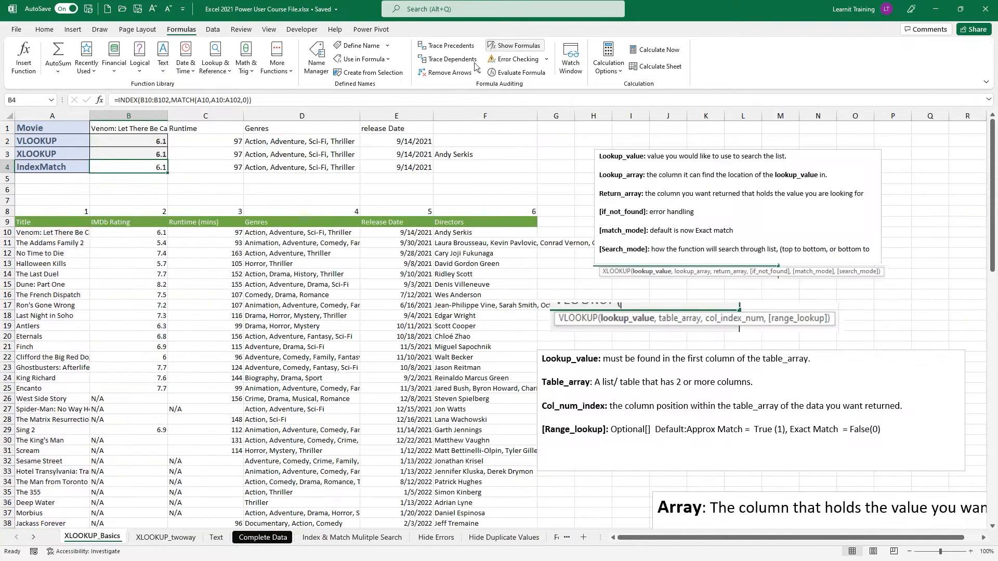
Step: Try to jump to the XLOOKUP's source cells by using the copied cell B3 as the reference
{"action": "left_click", "coordinate": [123, 141]}
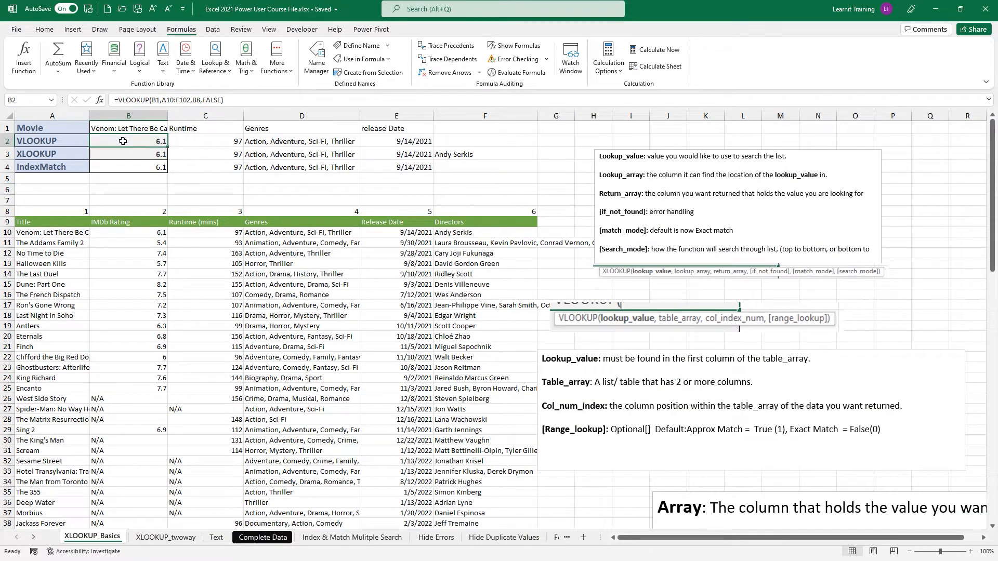
{"action": "left_click", "coordinate": [125, 153]}
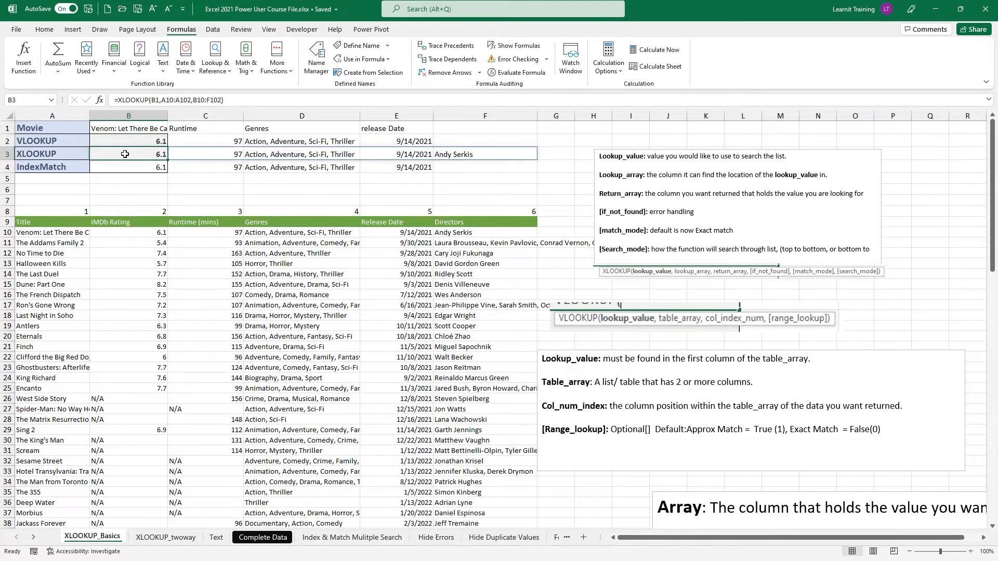
{"action": "key", "text": "ctrl+c"}
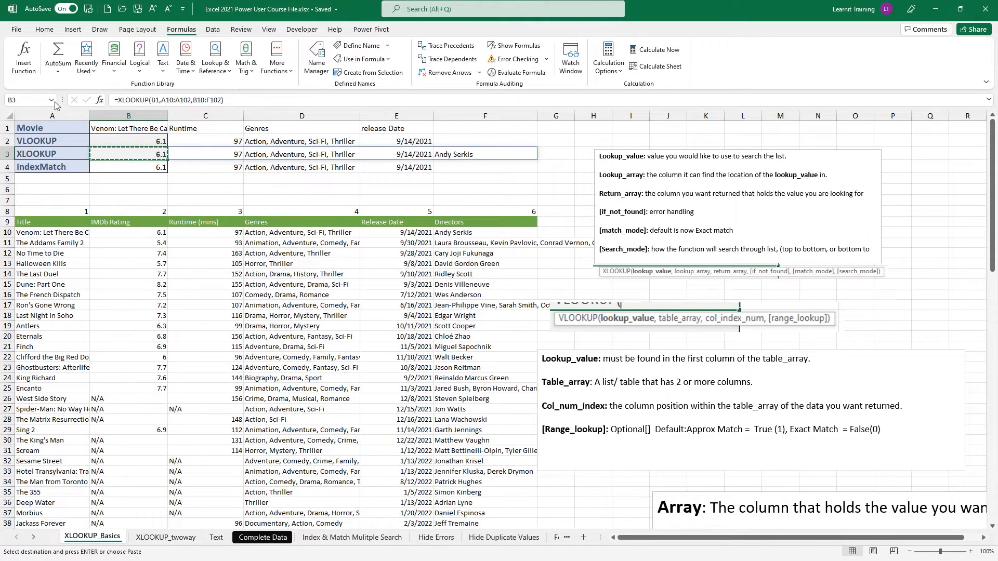
{"action": "left_click", "coordinate": [32, 97]}
{"action": "key", "text": "ctrl+v"}
{"action": "key", "text": "ctrl+z"}
Step: Copy the XLOOKUP formula text from B3 and use it as a reference to go to the range it returns
{"action": "left_click_drag", "start_coordinate": [227, 100], "coordinate": [117, 103]}
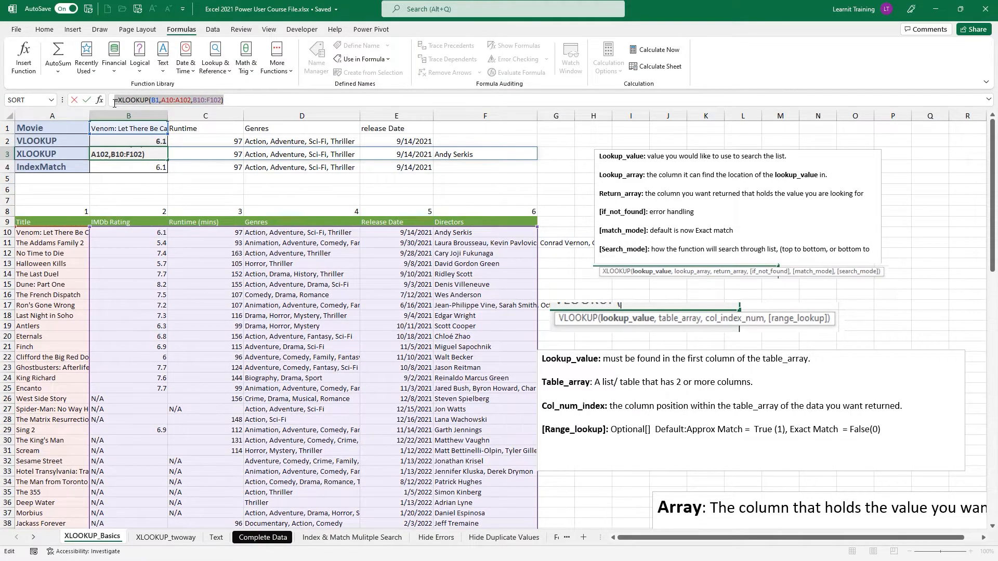
{"action": "left_click", "coordinate": [29, 100]}
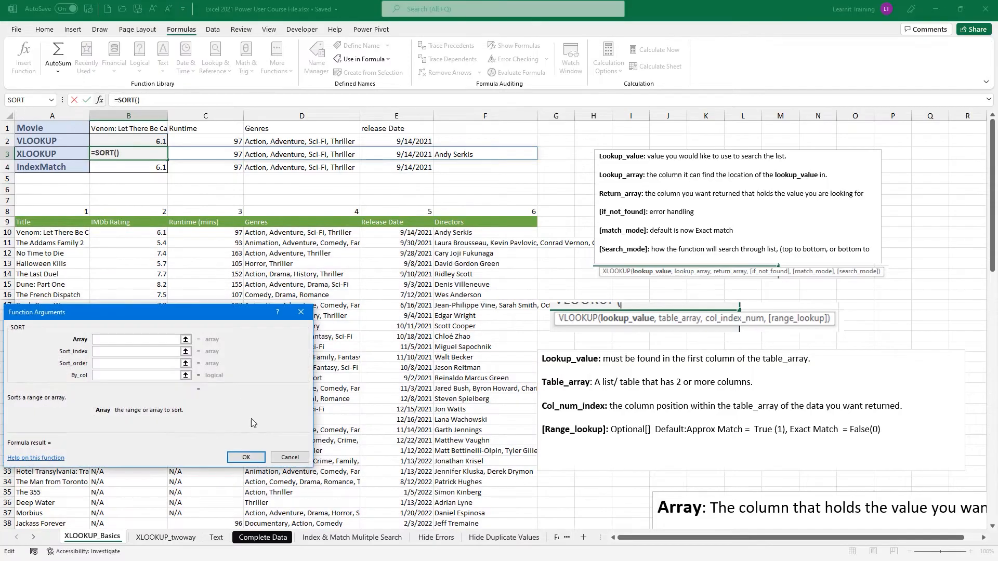
{"action": "left_click", "coordinate": [304, 461]}
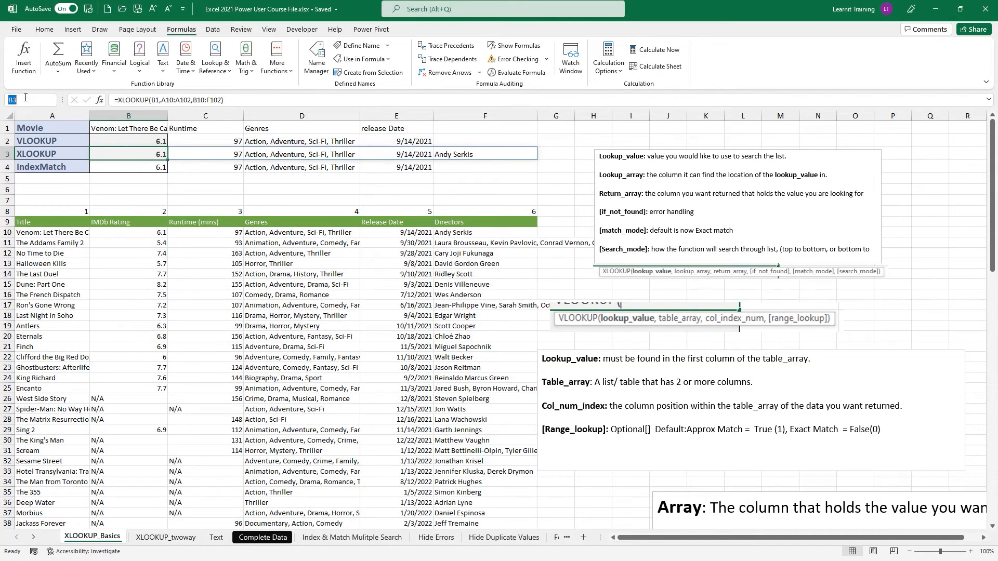
{"action": "type", "text": "B10:F102)"}
{"action": "key", "text": "Return"}
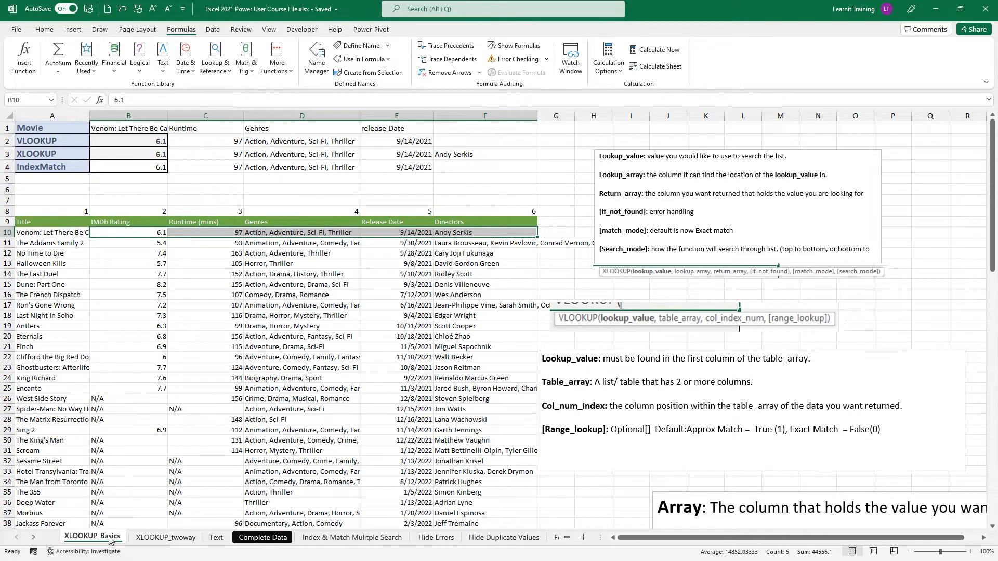
Step: Review the nested XLOOKUP formula in the Result cell H7 on the XLOOKUP_twoway sheet
{"action": "left_click", "coordinate": [155, 536]}
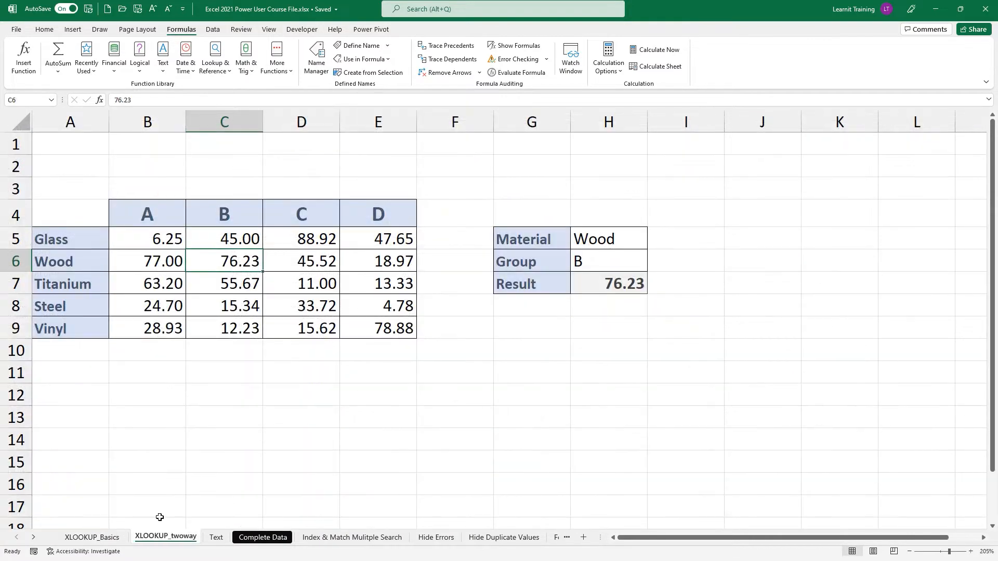
{"action": "double_click", "coordinate": [638, 286]}
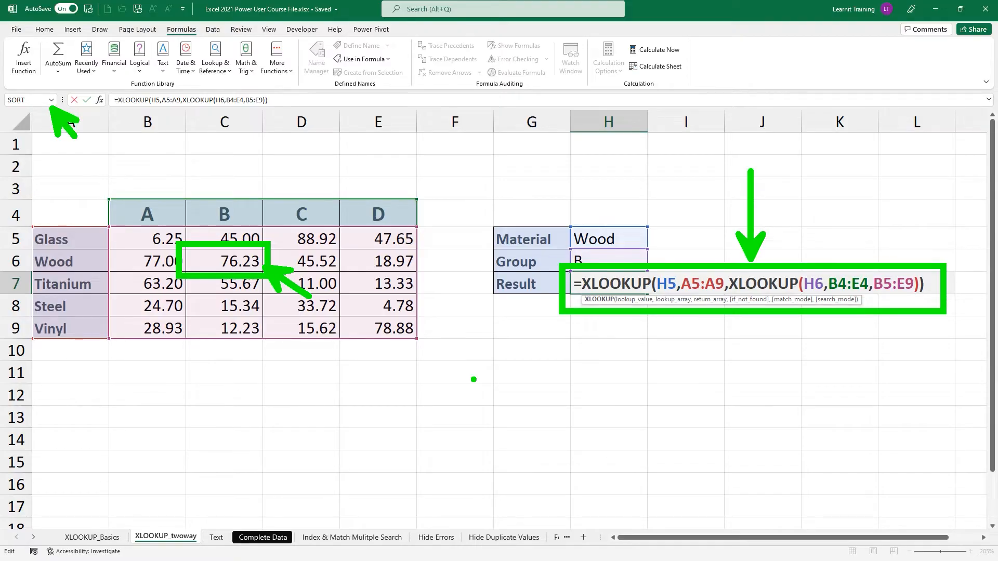
{"action": "key", "text": "Return"}
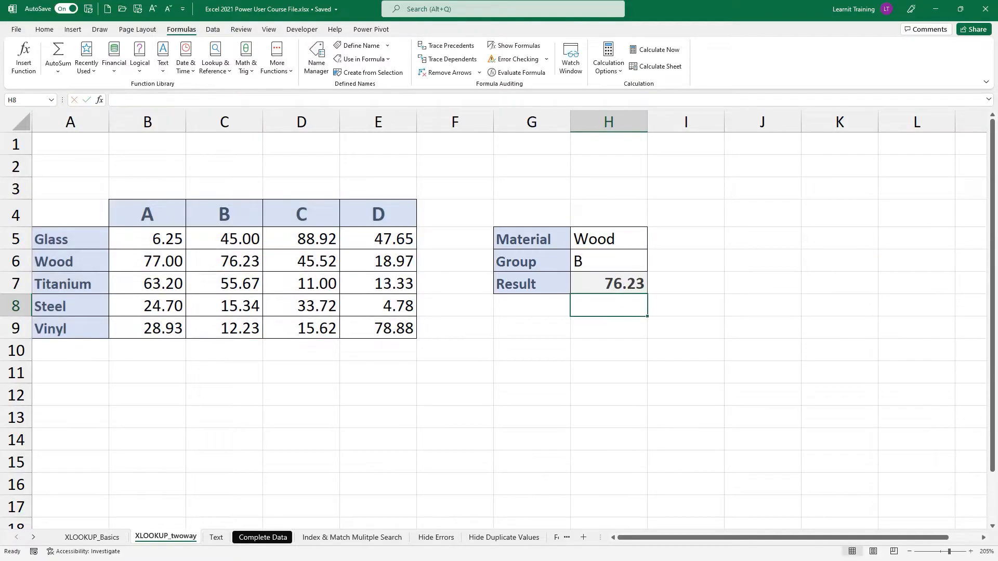
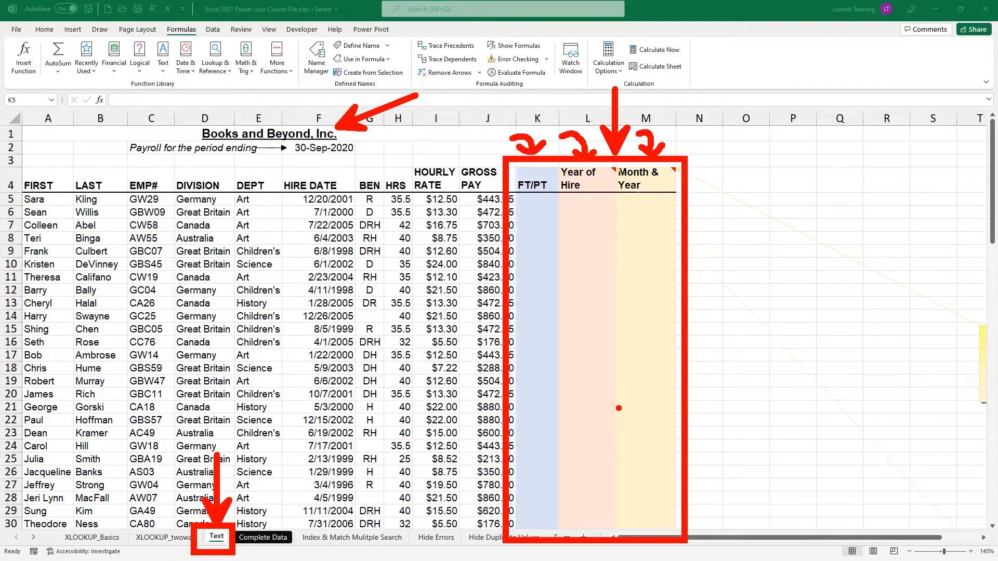
Step: Begin an IF formula in the first FT/PT cell, K5, testing whether the hours in H5 are at least 40
{"action": "left_click", "coordinate": [527, 198]}
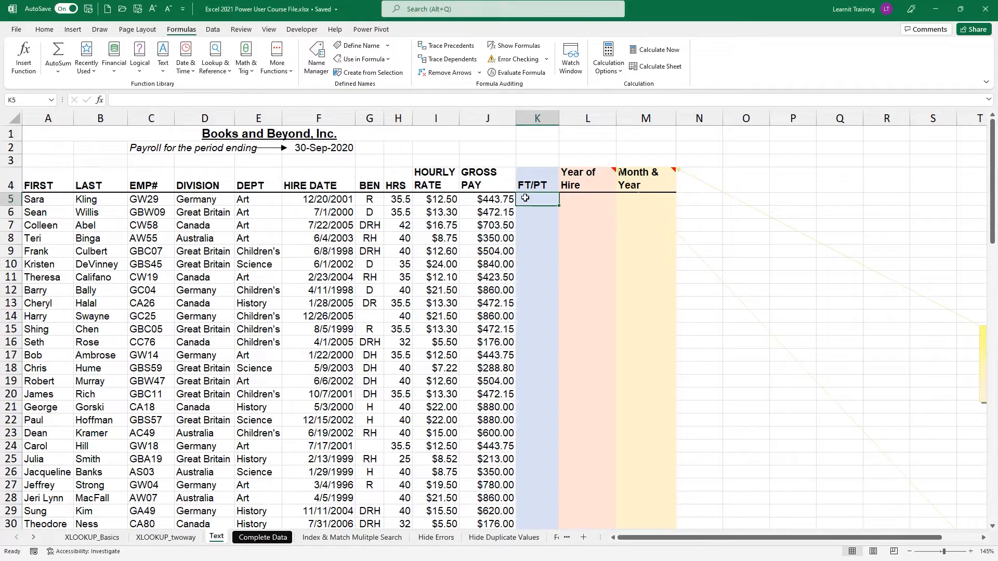
{"action": "type", "text": "="}
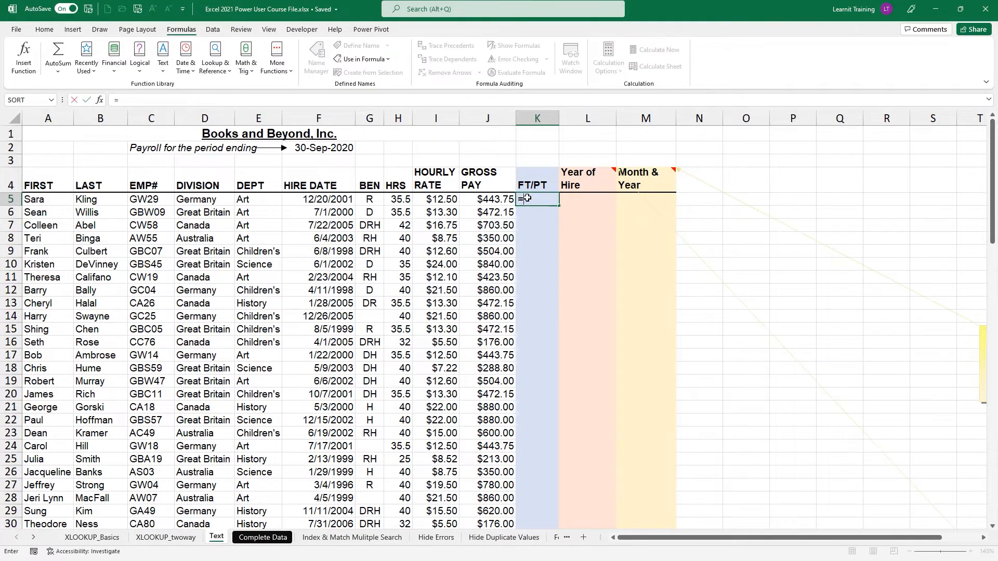
{"action": "type", "text": "i"}
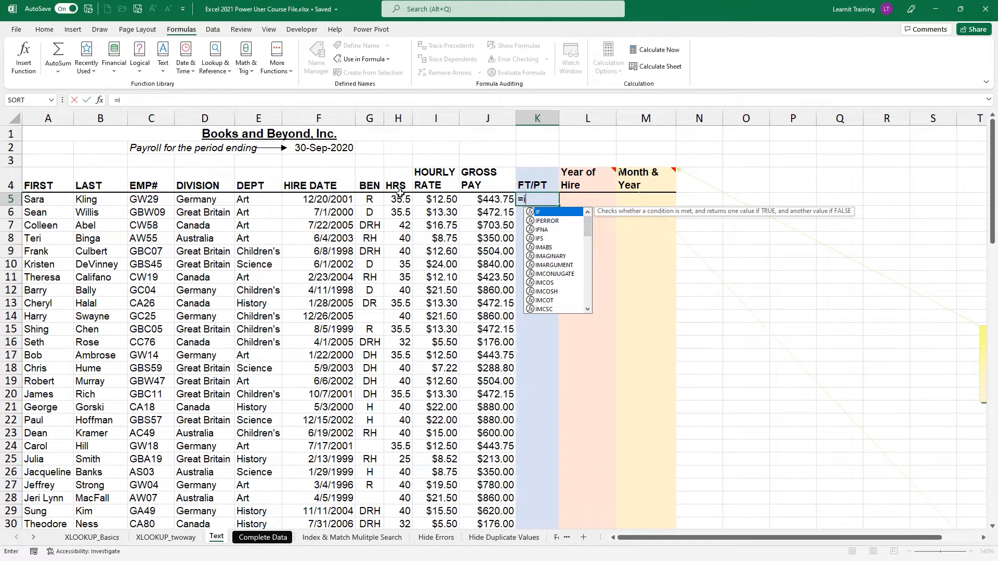
{"action": "key", "text": "Tab"}
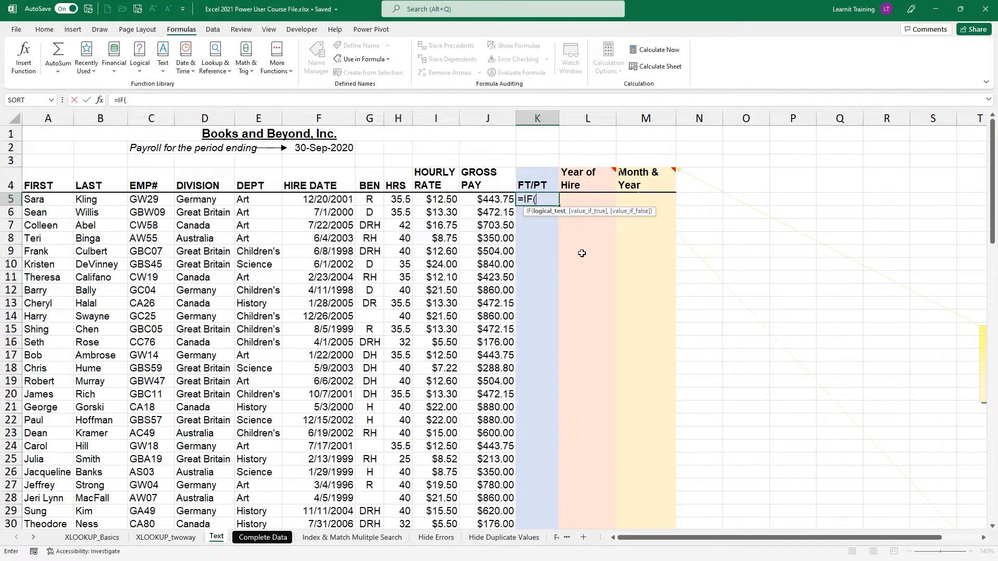
{"action": "left_click", "coordinate": [400, 198]}
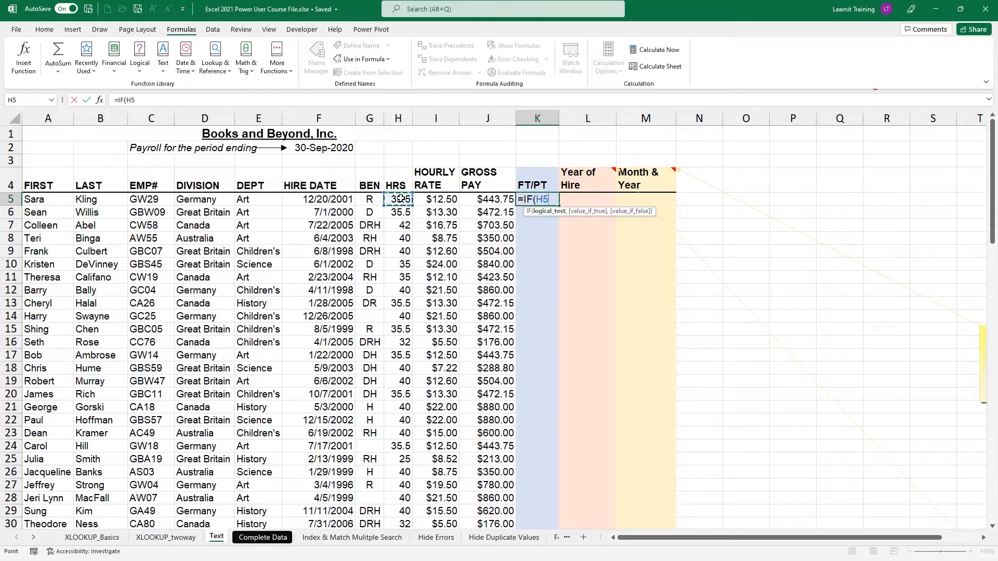
{"action": "type", "text": ">=40"}
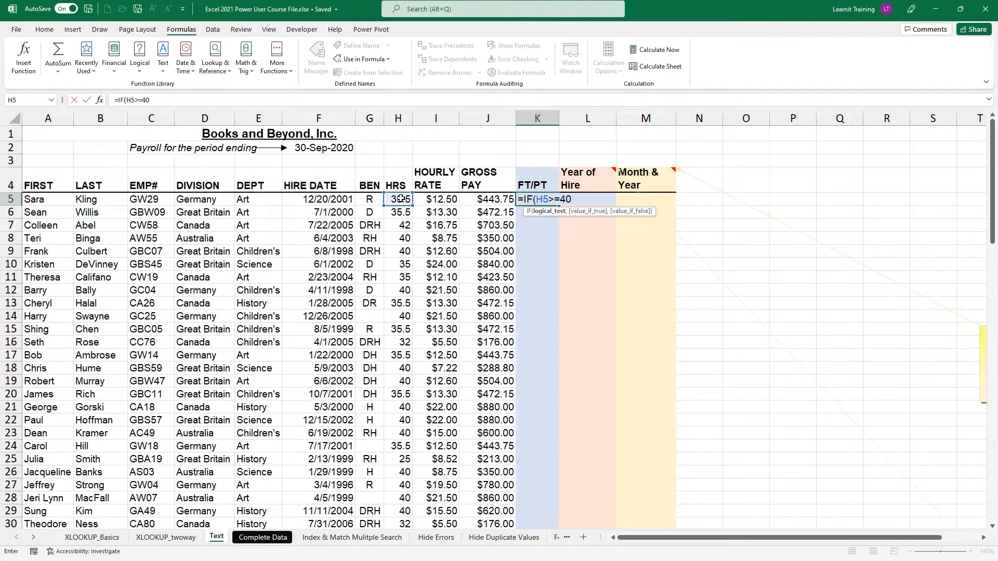
Step: Complete the IF formula in K5 with "FT" if true and "PT" if false, and fill it down the FT/PT column
{"action": "type", "text": ",\"FT\""}
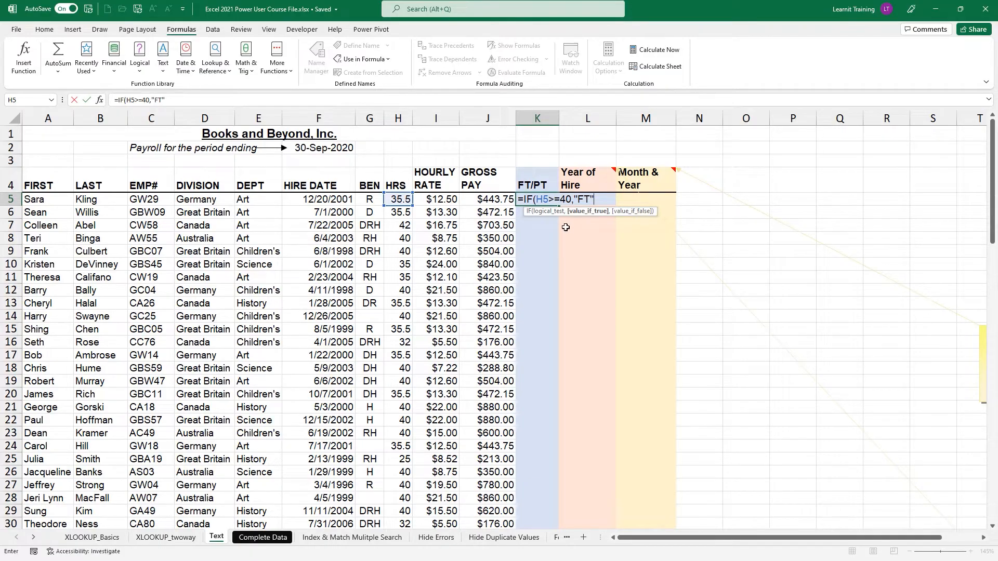
{"action": "left_click_drag", "start_coordinate": [594, 199], "coordinate": [574, 200]}
{"action": "left_click", "coordinate": [601, 199]}
{"action": "type", "text": ",\"PT\""}
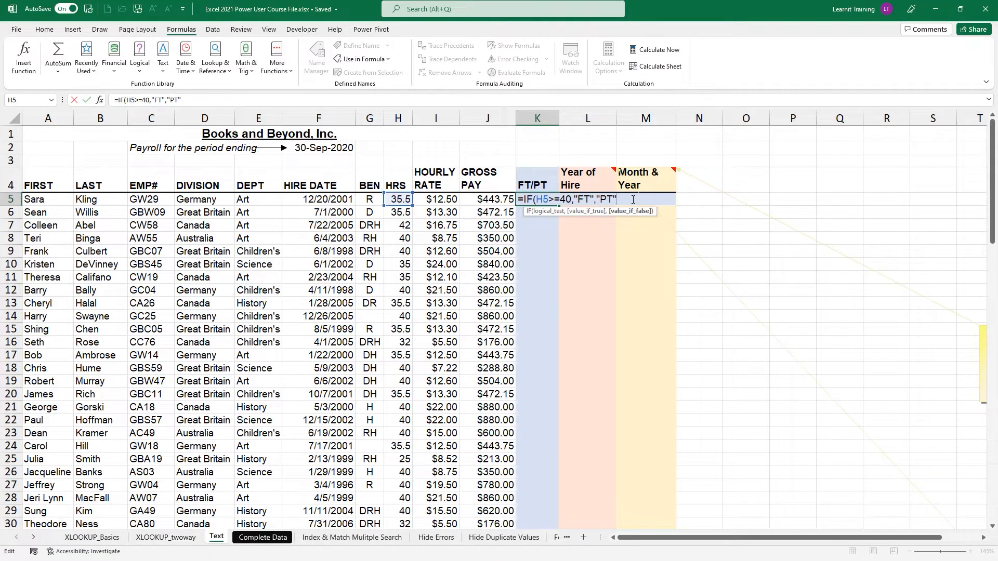
{"action": "type", "text": ")"}
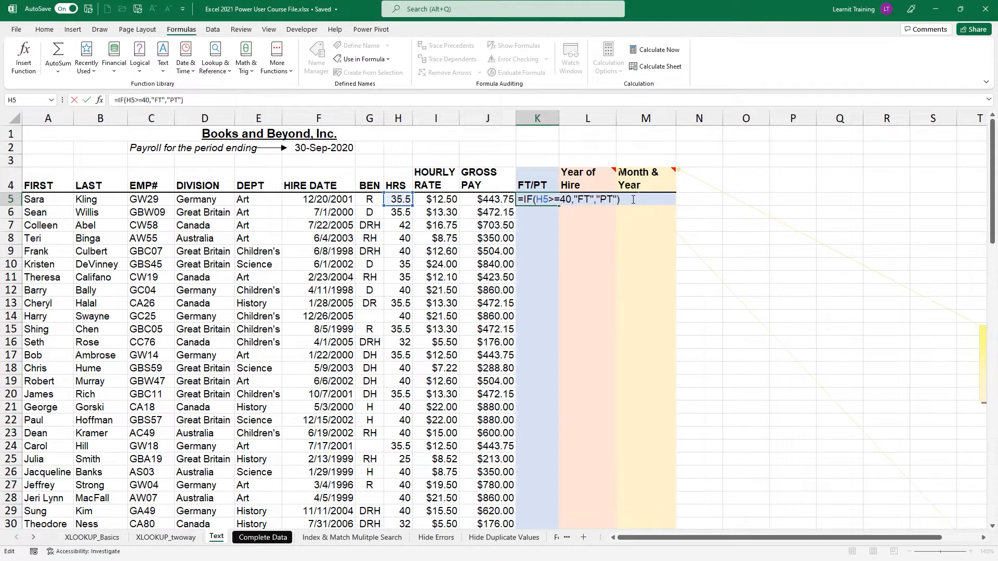
{"action": "key", "text": "ctrl+Return"}
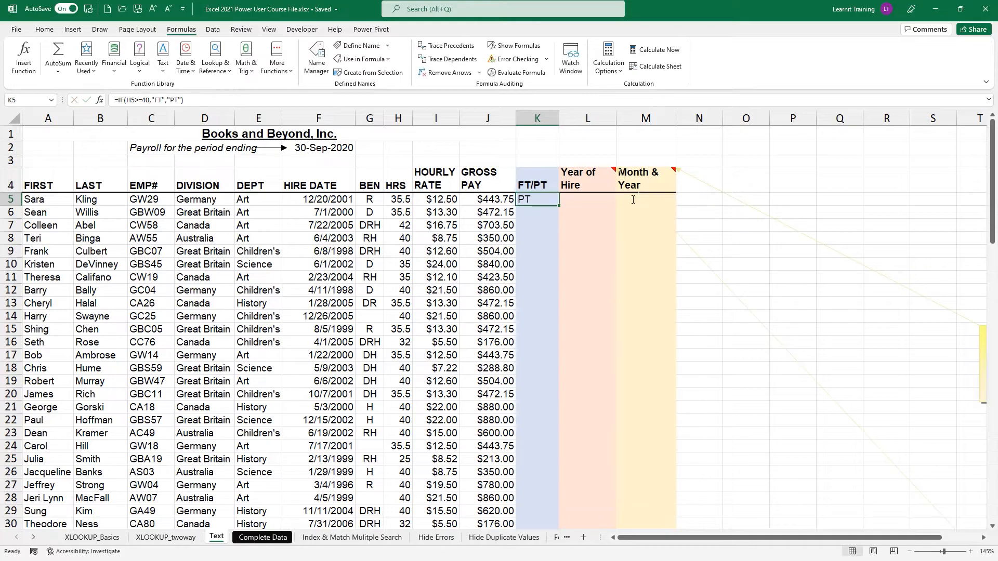
{"action": "left_click_drag", "start_coordinate": [559, 207], "coordinate": [559, 206]}
{"action": "double_click", "coordinate": [559, 206]}
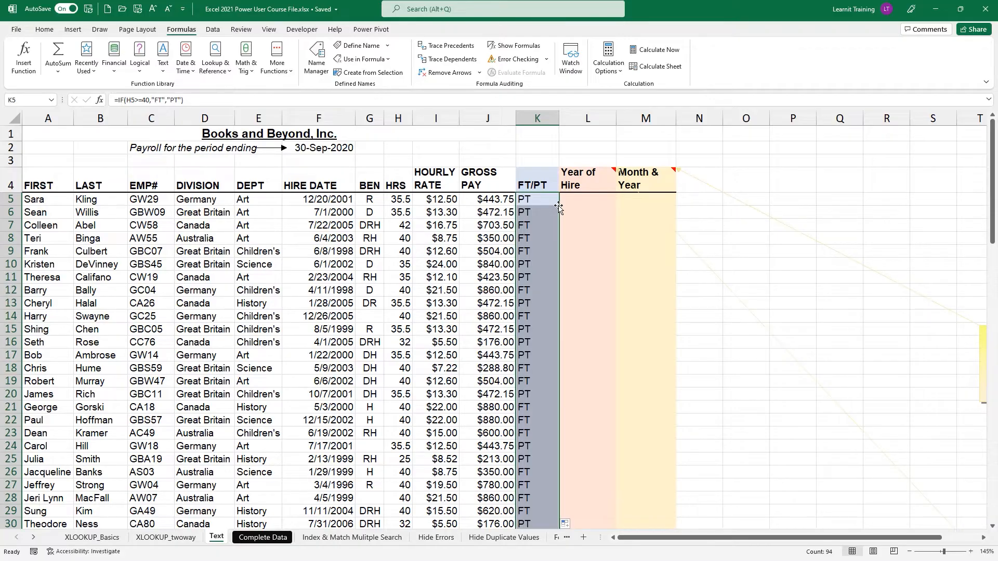
{"action": "left_click", "coordinate": [579, 200]}
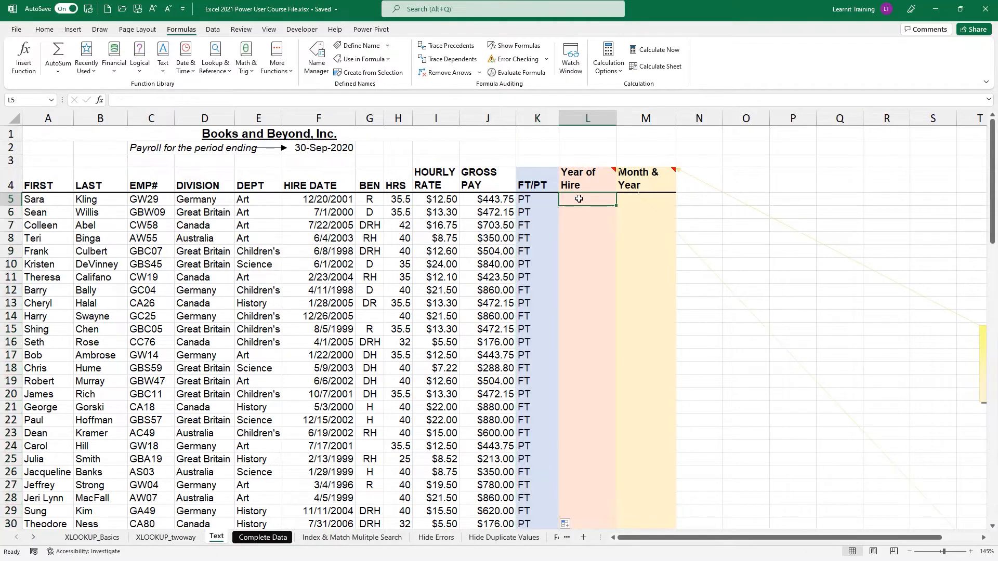
{"action": "type", "text": "=year"}
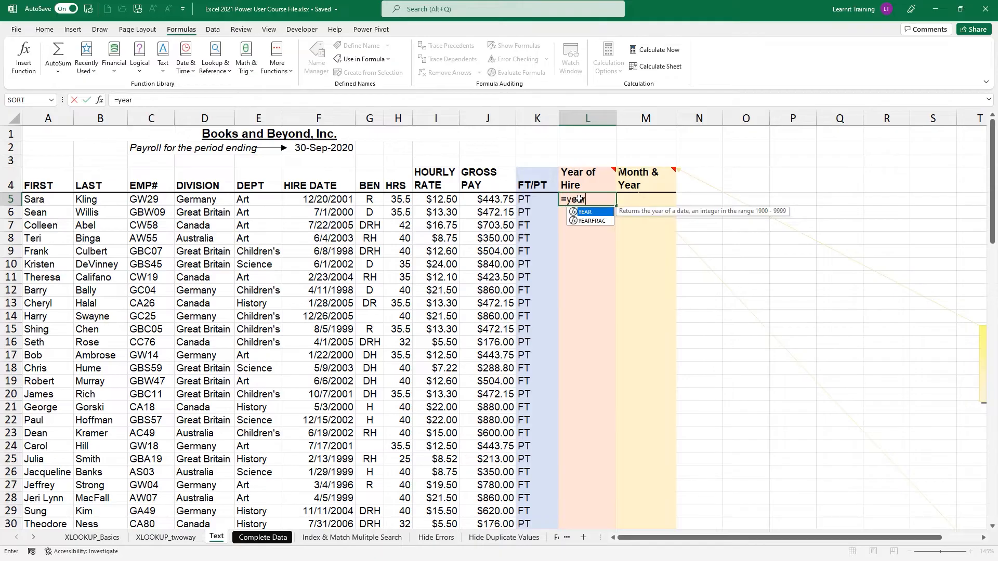
{"action": "key", "text": "Tab"}
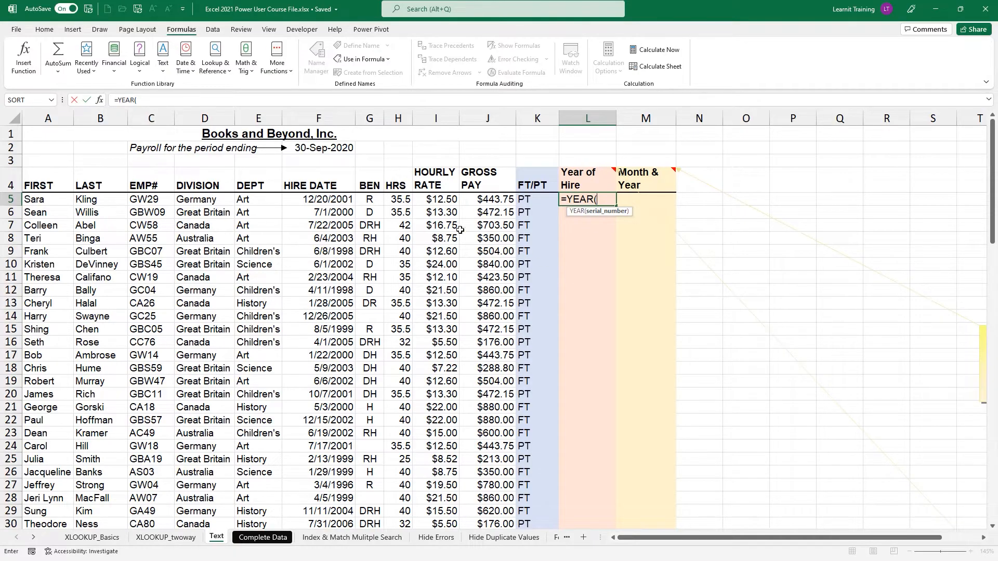
{"action": "key", "text": "Escape"}
Step: Check the number format applied to the hire date in F5 and look over the HIRE DATE column
{"action": "left_click", "coordinate": [344, 200]}
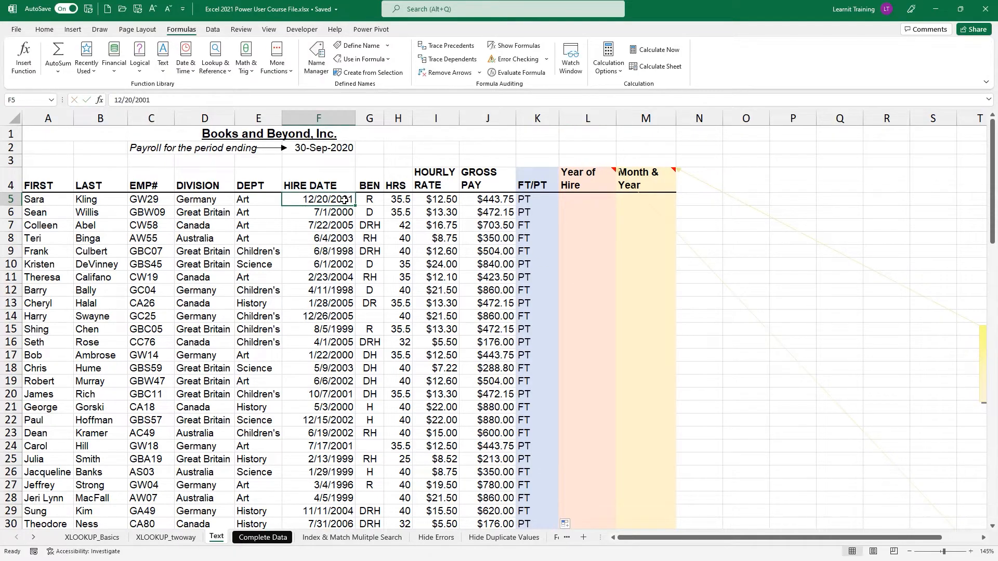
{"action": "left_click", "coordinate": [44, 29]}
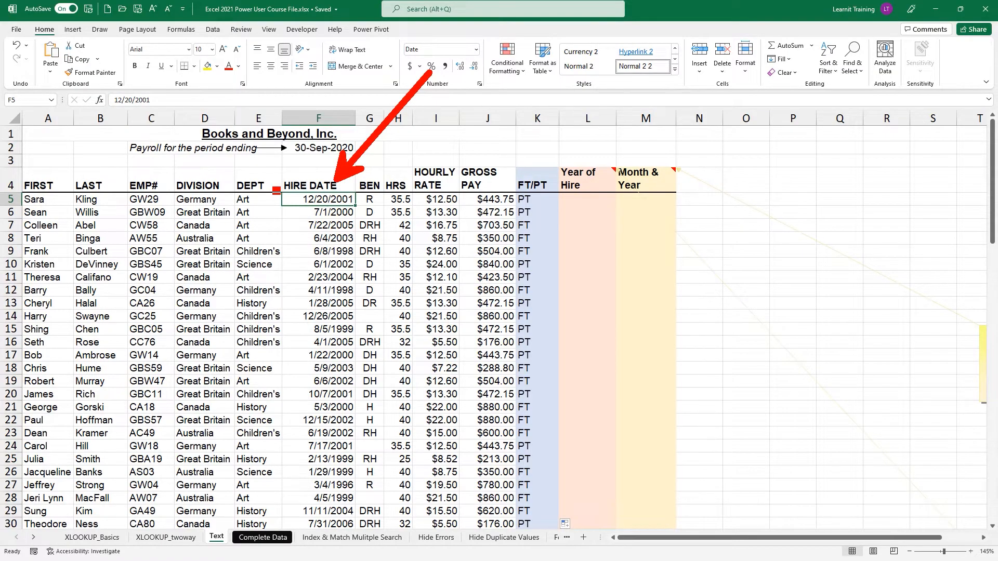
{"action": "left_click_drag", "start_coordinate": [275, 189], "coordinate": [369, 533]}
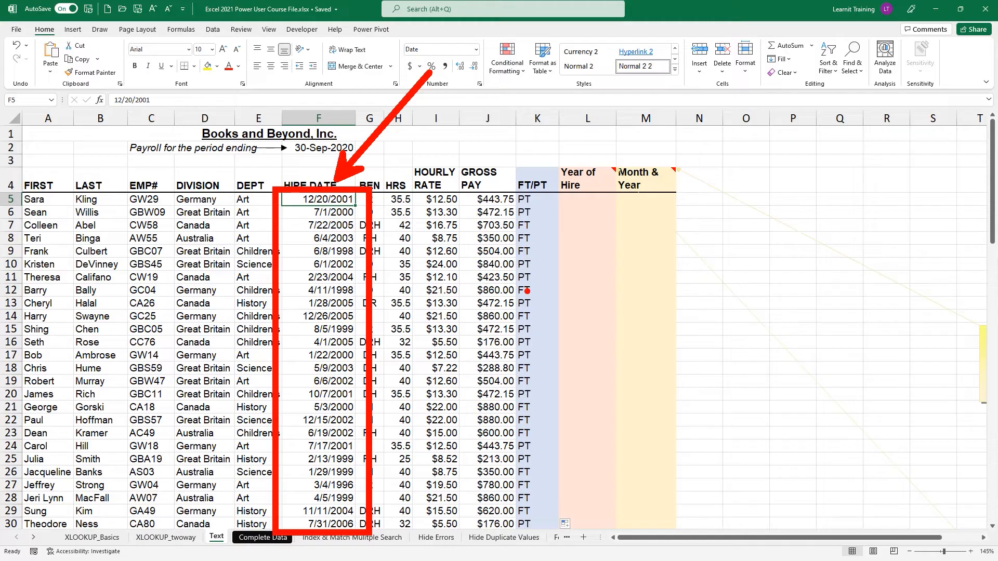
{"action": "key", "text": "Escape"}
{"action": "left_click", "coordinate": [590, 262]}
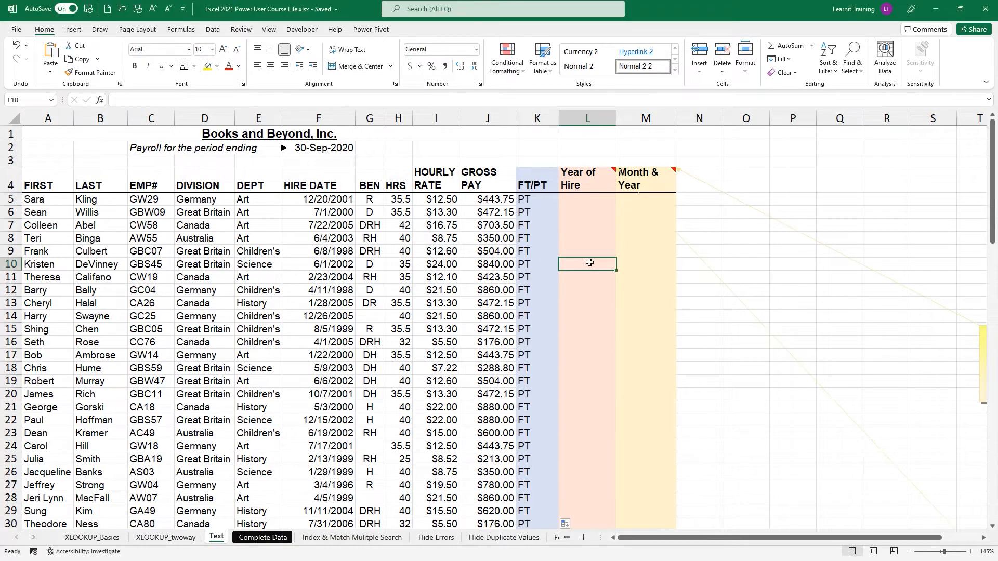
Step: Enter =YEAR(F5) in the first Year of Hire cell, L5, and fill it down the column
{"action": "left_click", "coordinate": [586, 196]}
{"action": "type", "text": "=year"}
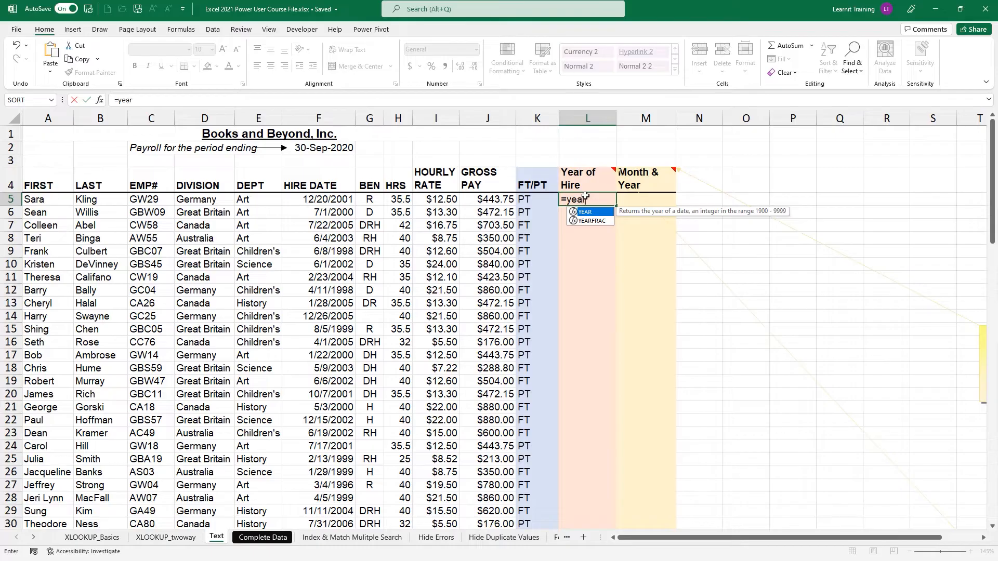
{"action": "key", "text": "Tab"}
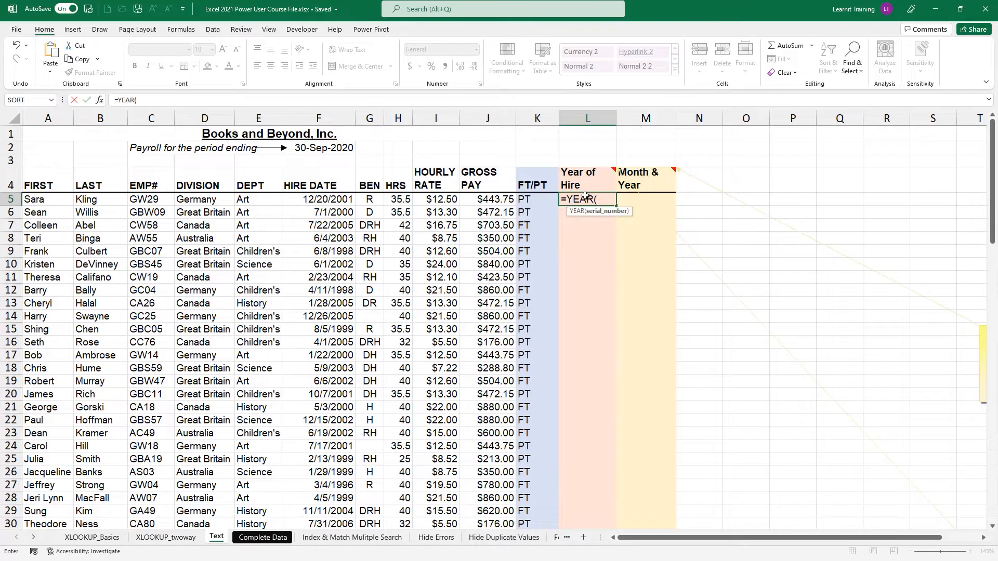
{"action": "left_click", "coordinate": [301, 203]}
{"action": "type", "text": ")"}
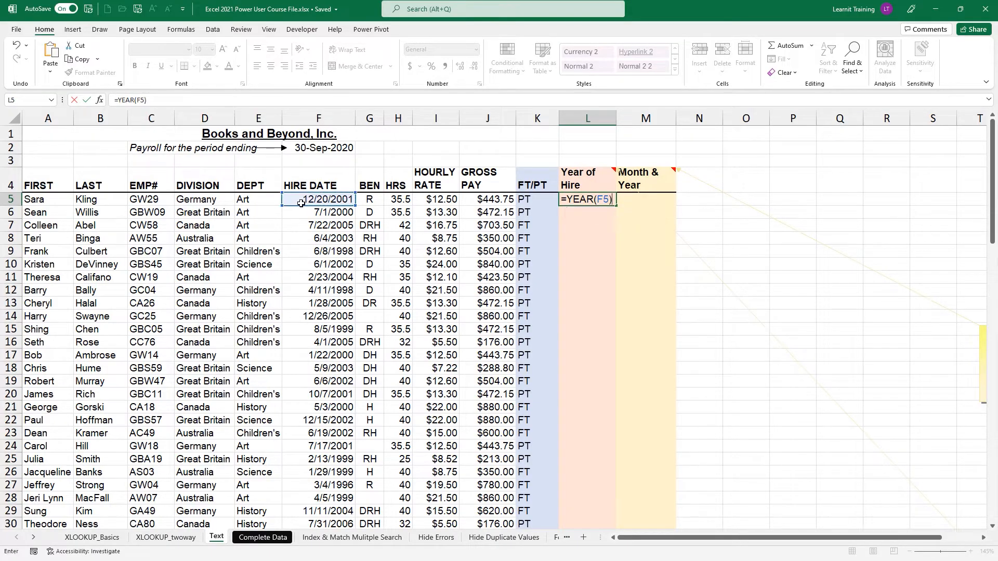
{"action": "key", "text": "ctrl+Return"}
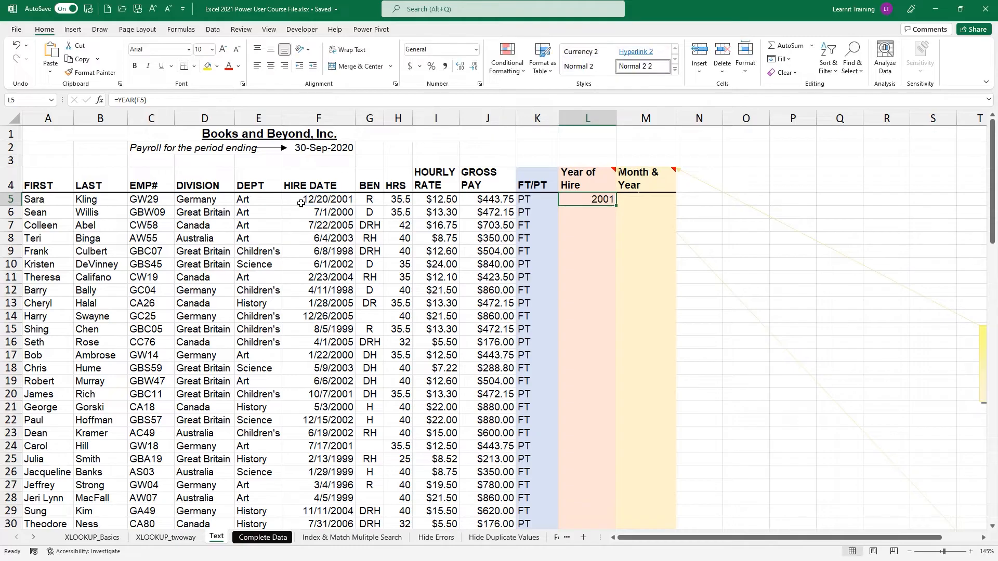
{"action": "double_click", "coordinate": [616, 207]}
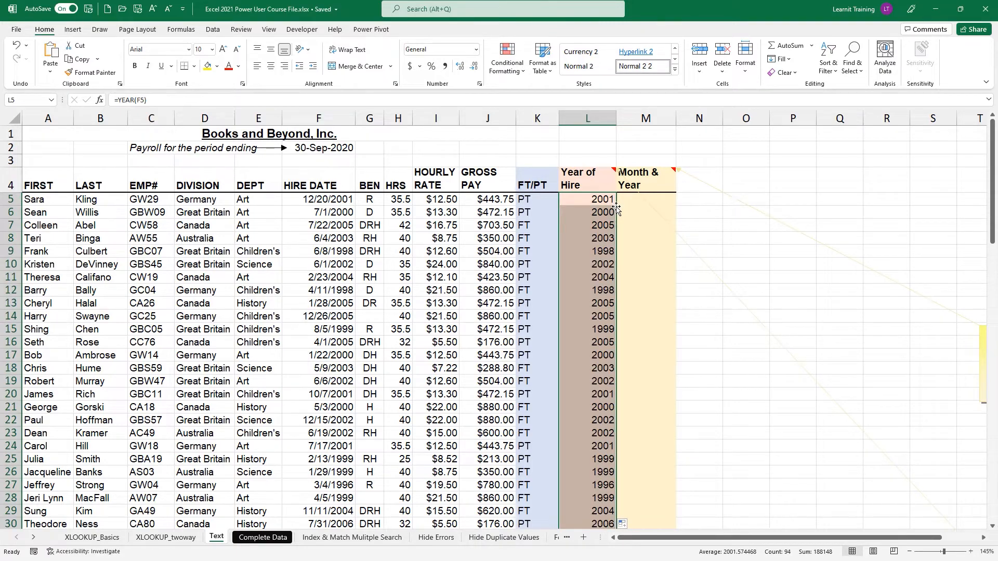
Step: Write the formula =MONTH(F5)&"-"&YEAR(F5) in the first Month & Year cell, M5
{"action": "left_click", "coordinate": [631, 199]}
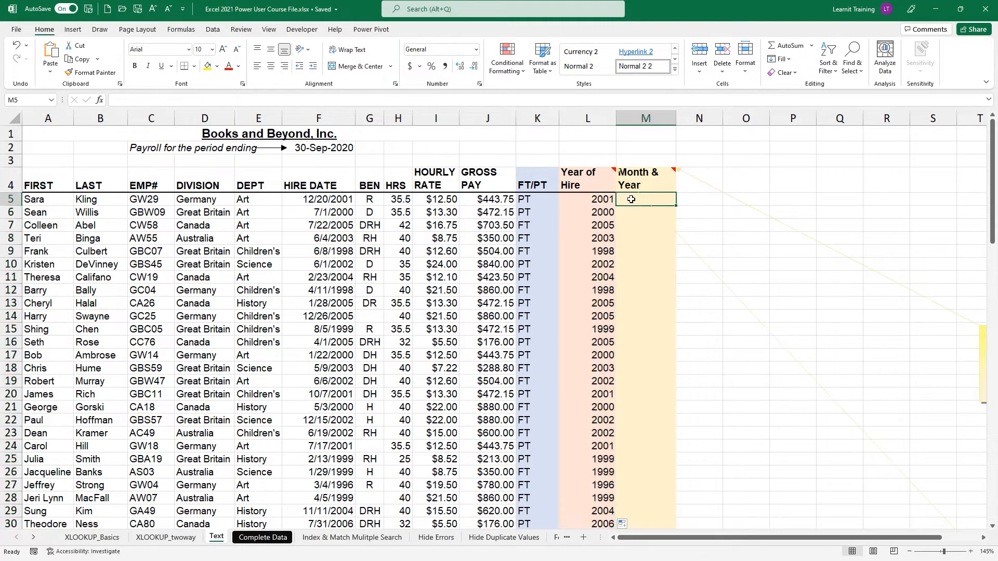
{"action": "type", "text": "=MONTH("}
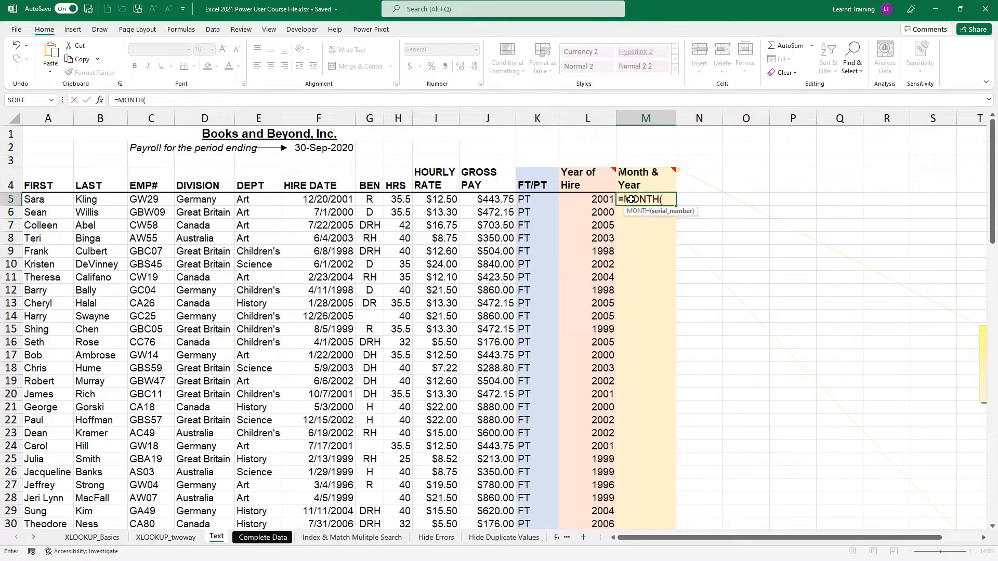
{"action": "left_click", "coordinate": [341, 199]}
{"action": "type", "text": ")"}
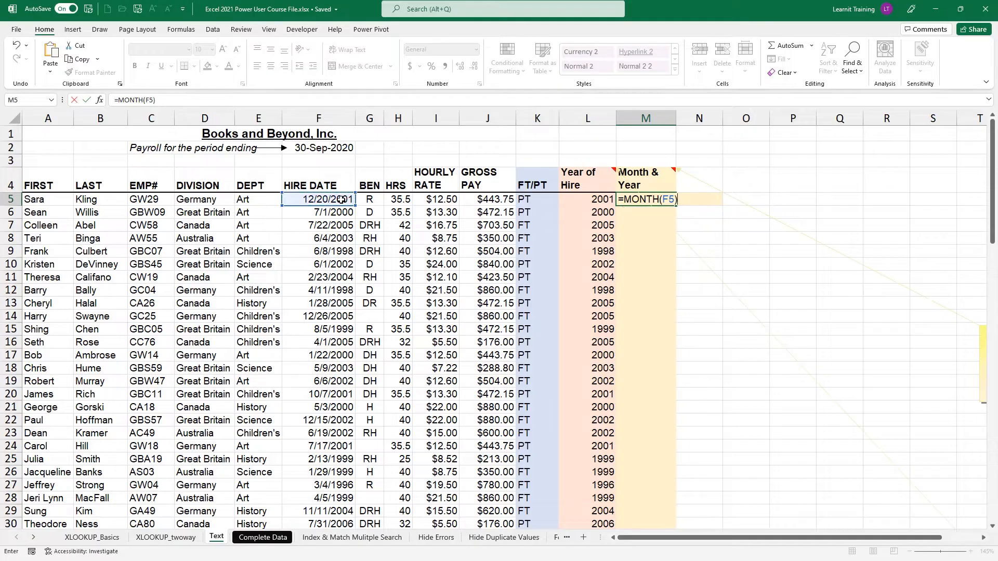
{"action": "type", "text": "&\"-\"&ye"}
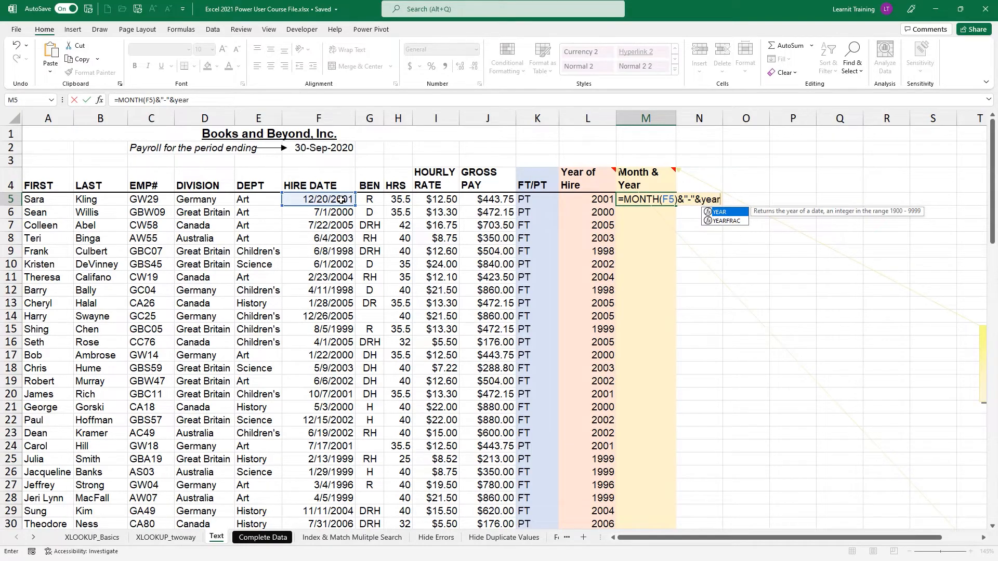
{"action": "type", "text": "ar"}
{"action": "key", "text": "Tab"}
{"action": "left_click", "coordinate": [311, 200]}
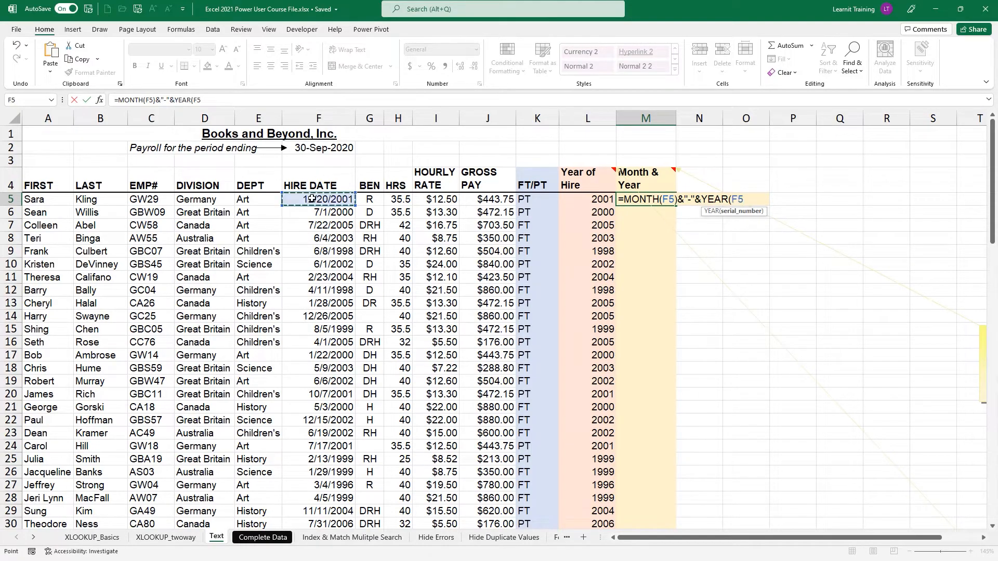
{"action": "type", "text": ")"}
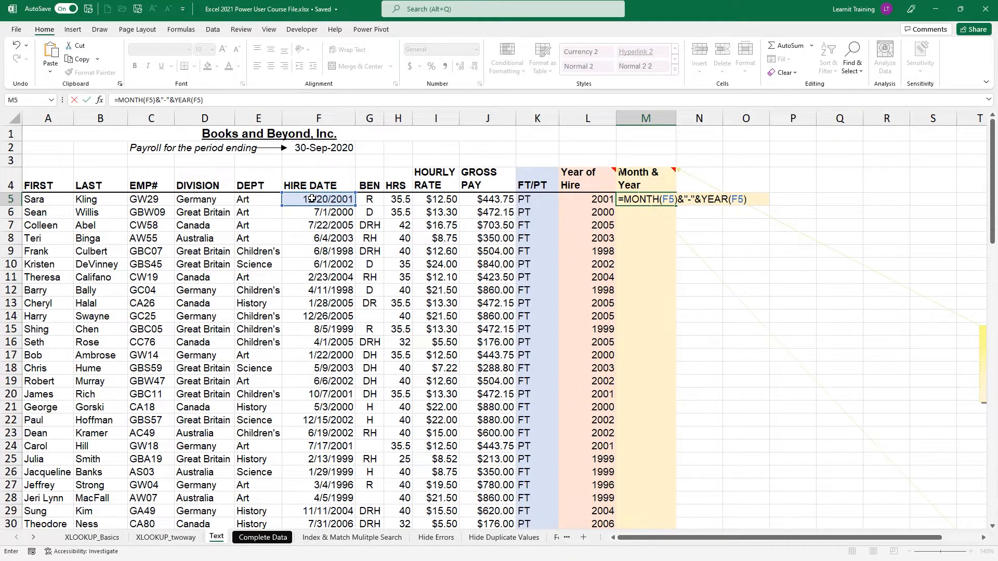
Step: Put a space on each side of the hyphen in M5's Month & Year formula and enter it
{"action": "left_click", "coordinate": [692, 202]}
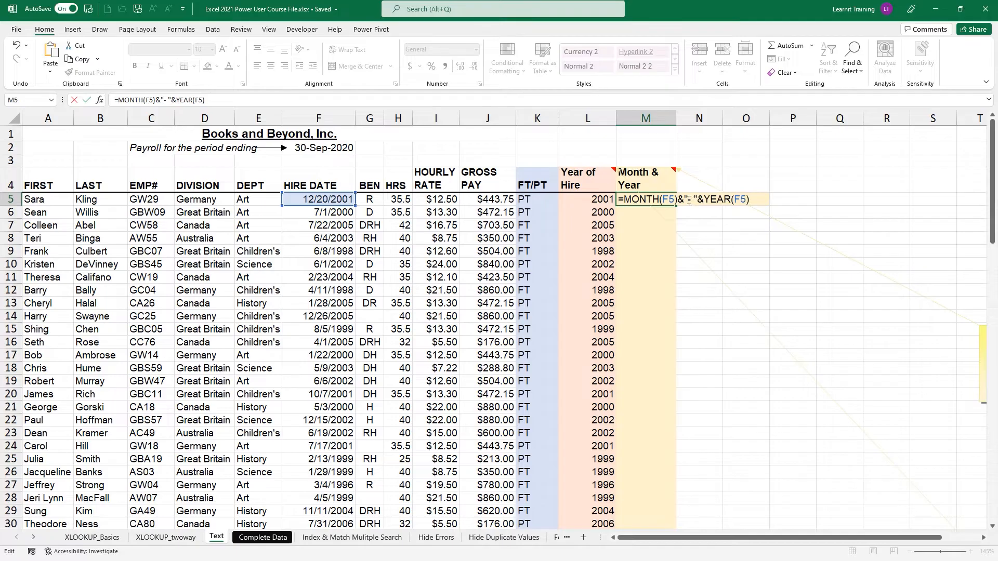
{"action": "left_click", "coordinate": [686, 200]}
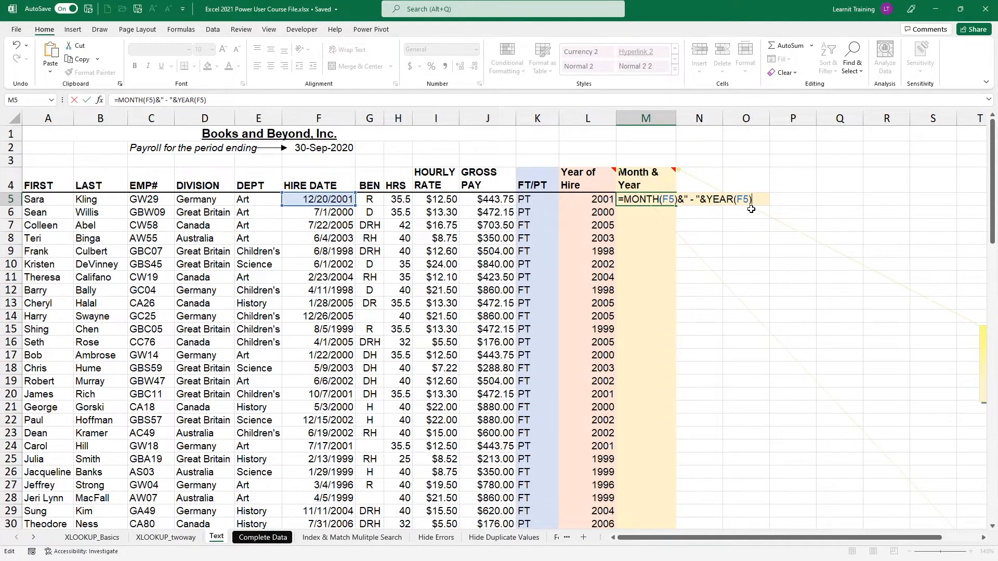
{"action": "key", "text": "ctrl+Return"}
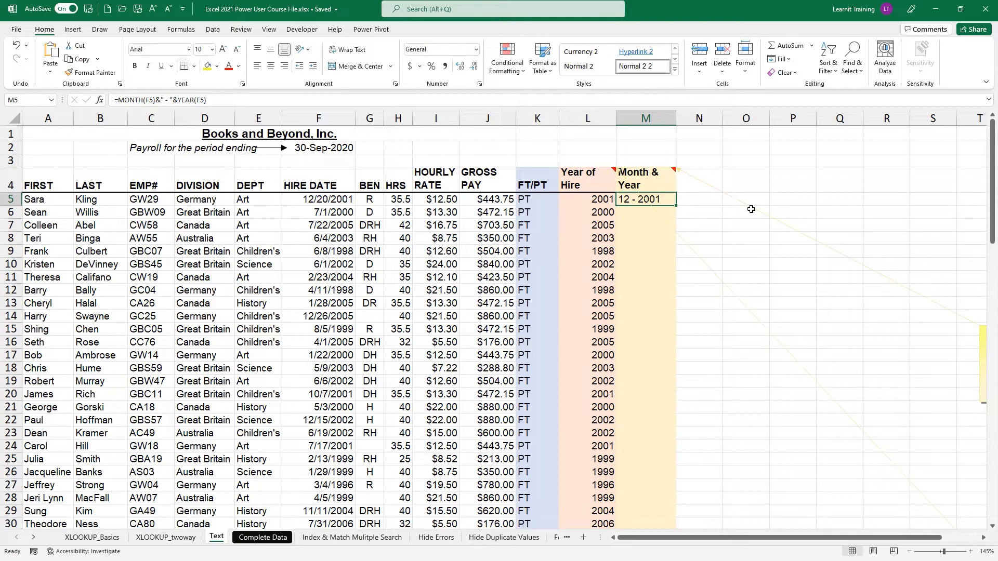
Step: Make M5's formula =MONTH(F5)&"-"&YEAR(F5), without spaces around the hyphen, and fill it down the Month & Year column
{"action": "double_click", "coordinate": [671, 200]}
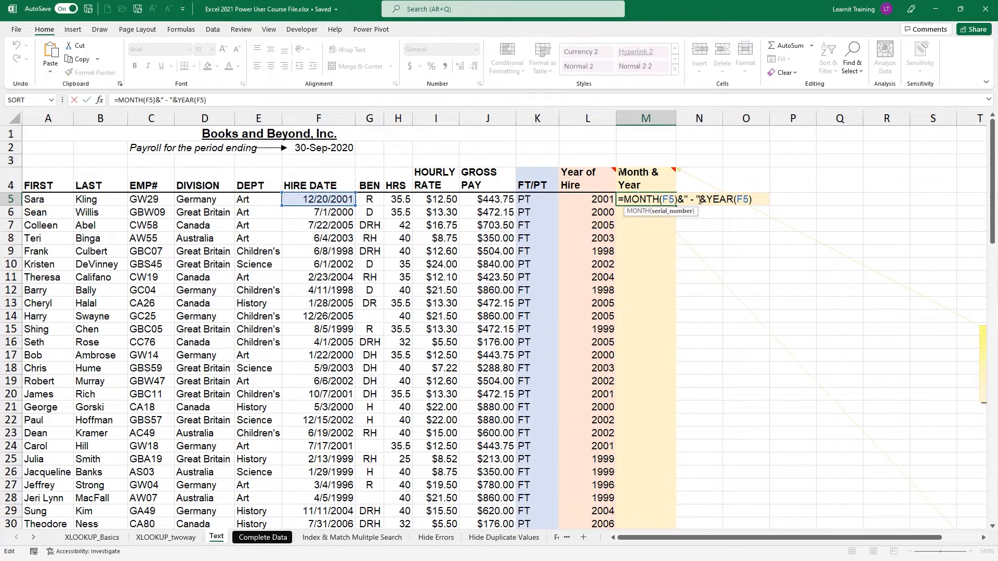
{"action": "left_click", "coordinate": [698, 199]}
{"action": "key", "text": "BackSpace"}
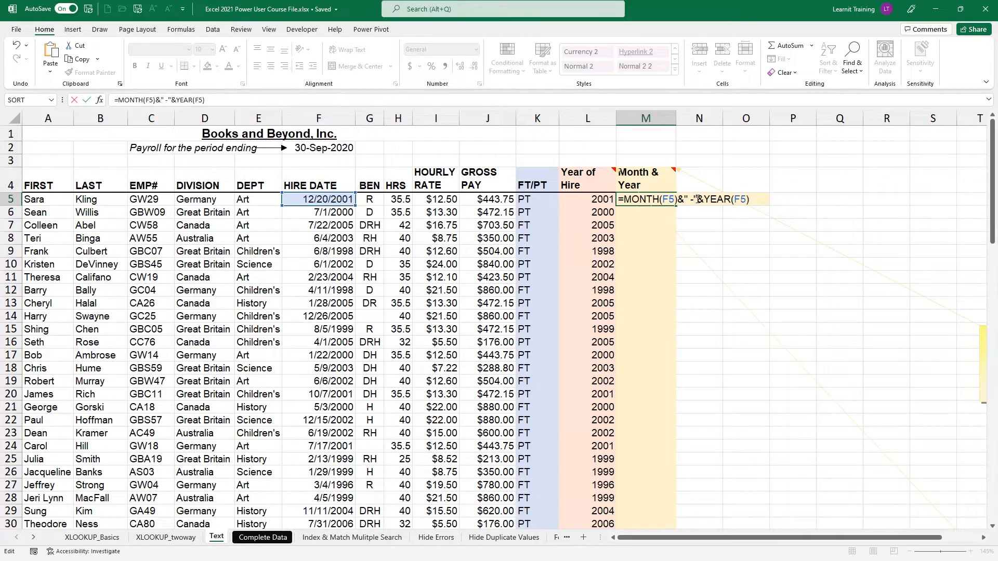
{"action": "key", "text": "BackSpace"}
{"action": "key", "text": "Return"}
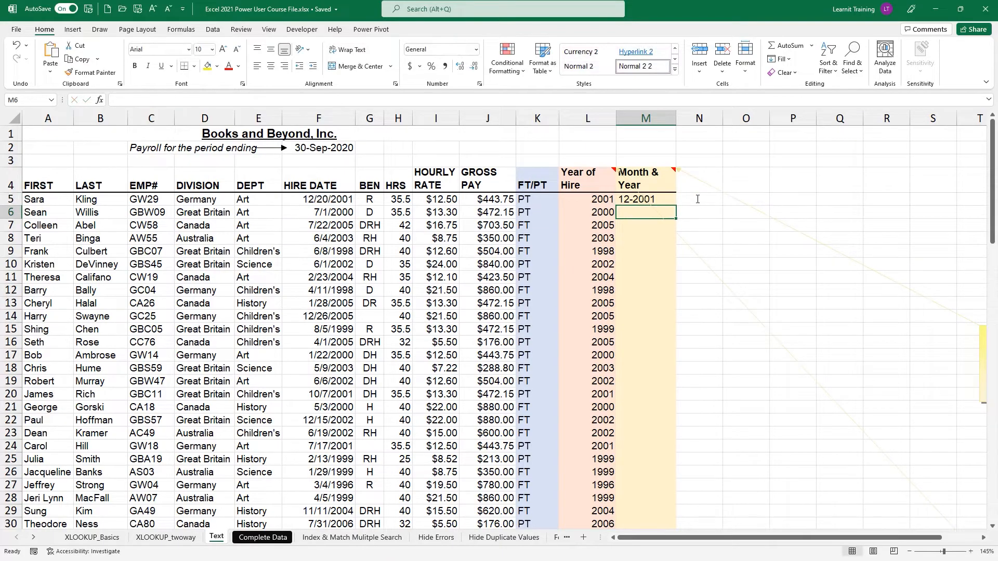
{"action": "left_click", "coordinate": [641, 200]}
{"action": "double_click", "coordinate": [676, 206]}
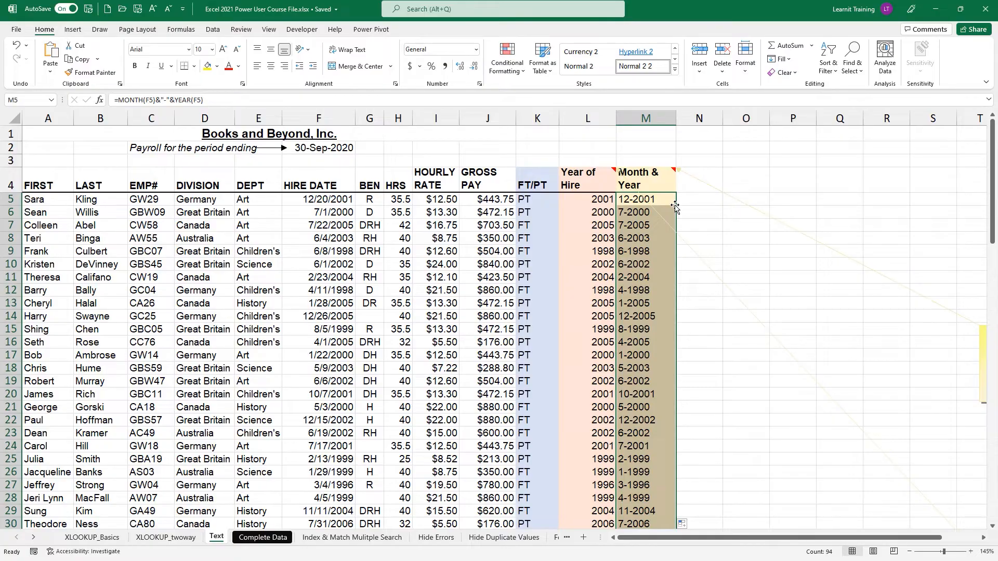
Step: Inspect the row 5 formulas of the FT/PT, Year of Hire and Month & Year columns without changing them
{"action": "double_click", "coordinate": [542, 200]}
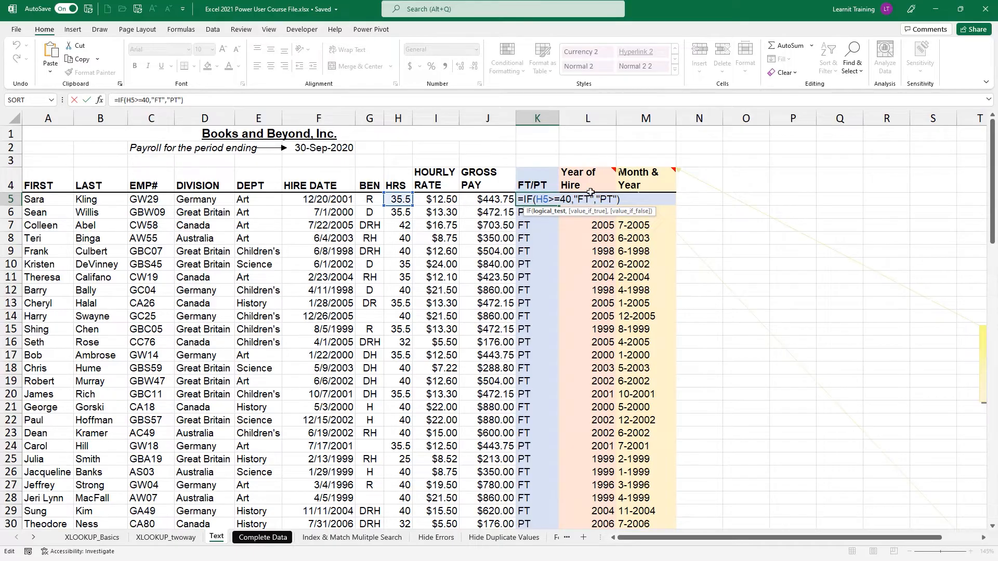
{"action": "key", "text": "Escape"}
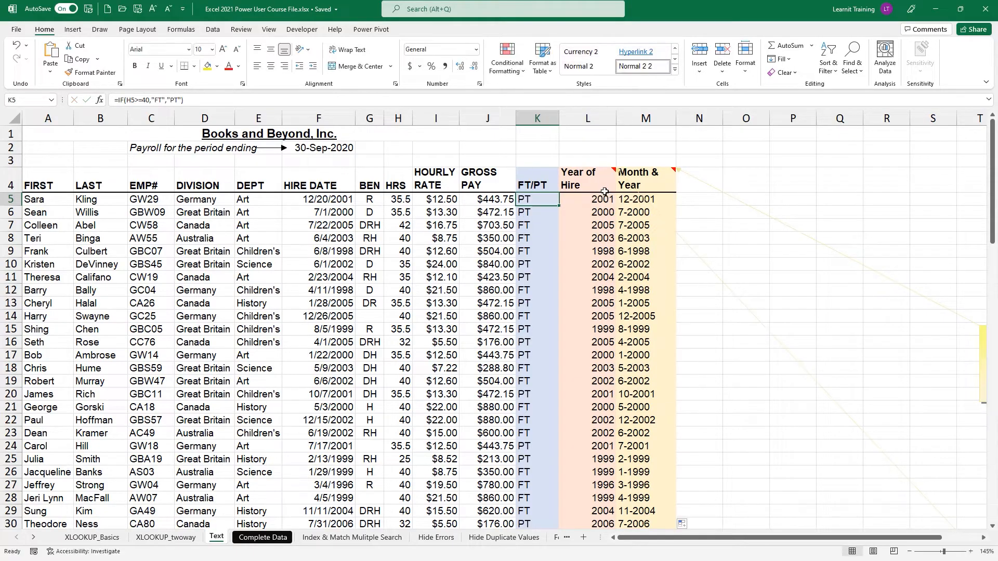
{"action": "double_click", "coordinate": [589, 203]}
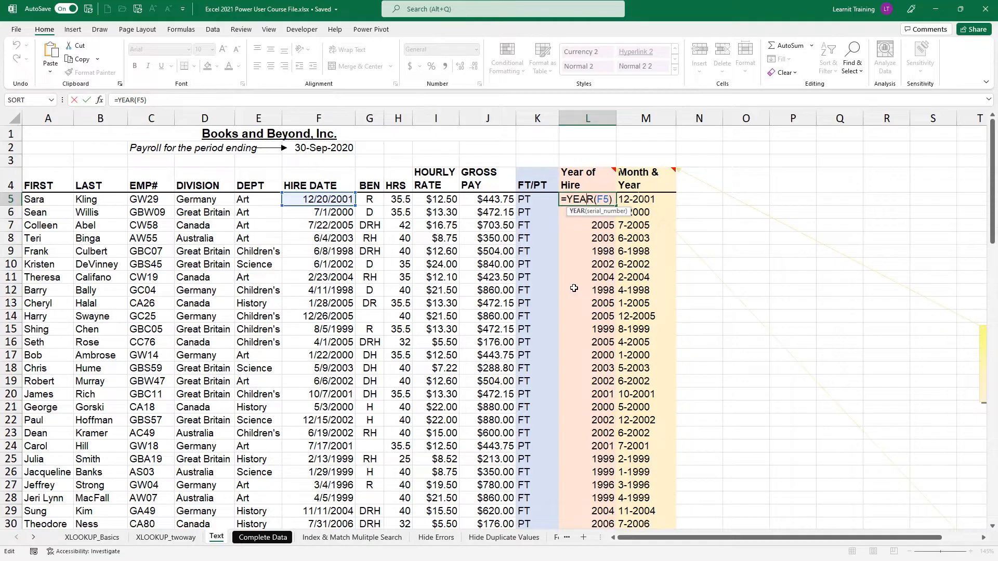
{"action": "key", "text": "Escape"}
{"action": "double_click", "coordinate": [654, 203]}
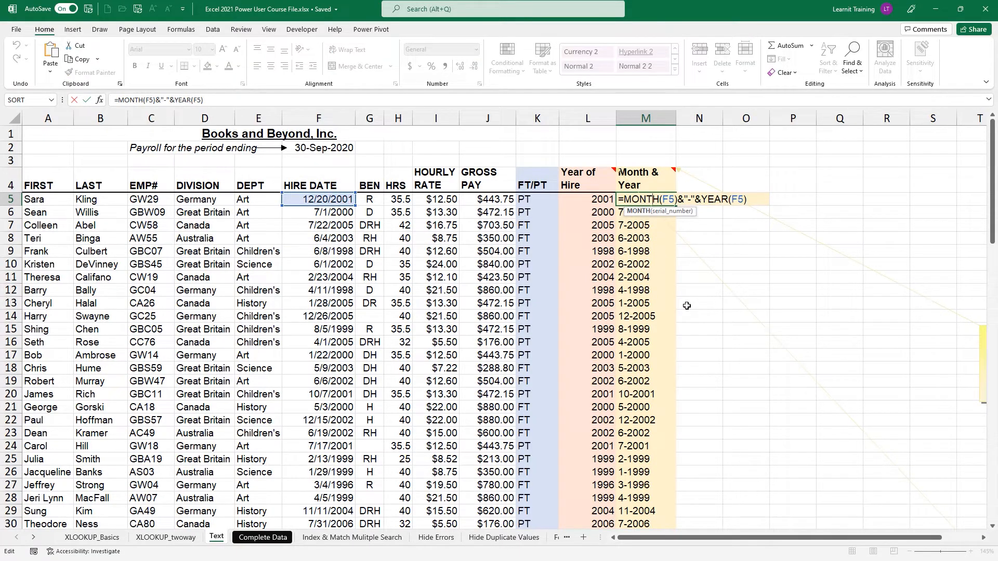
{"action": "key", "text": "Escape"}
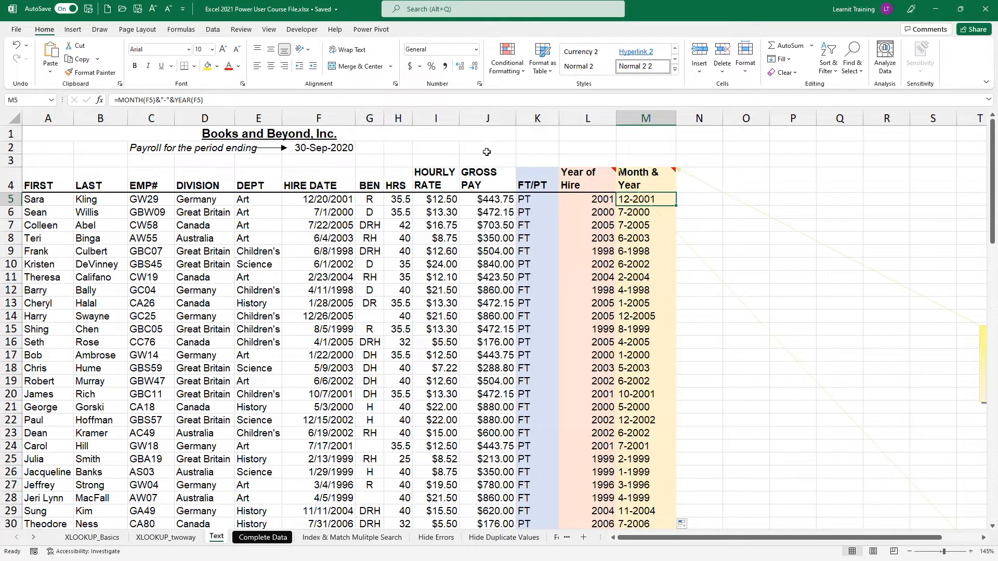
Step: Show formulas instead of values across the payroll sheet, including the FT/PT, Year of Hire and Month & Year columns
{"action": "left_click", "coordinate": [213, 30]}
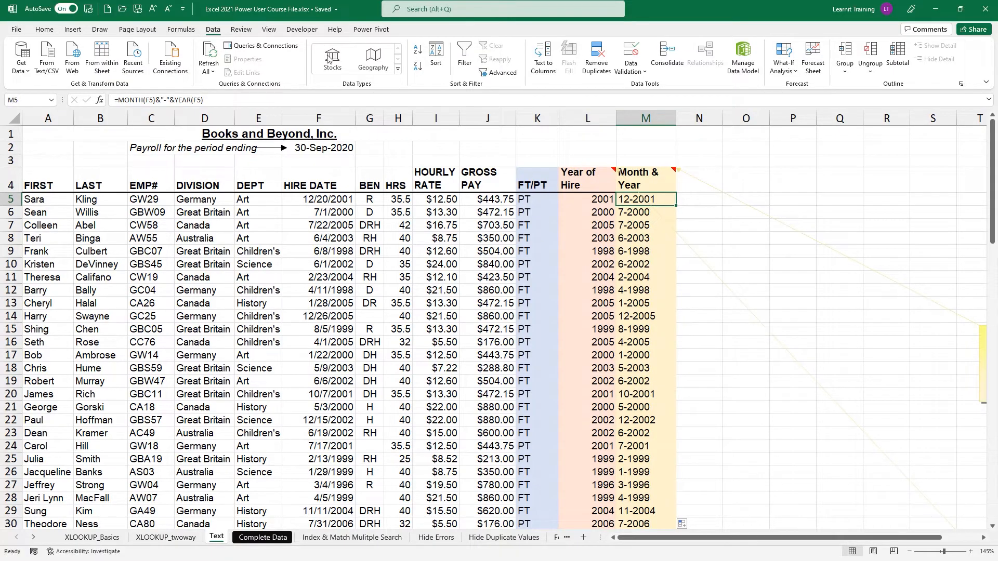
{"action": "left_click", "coordinate": [190, 29]}
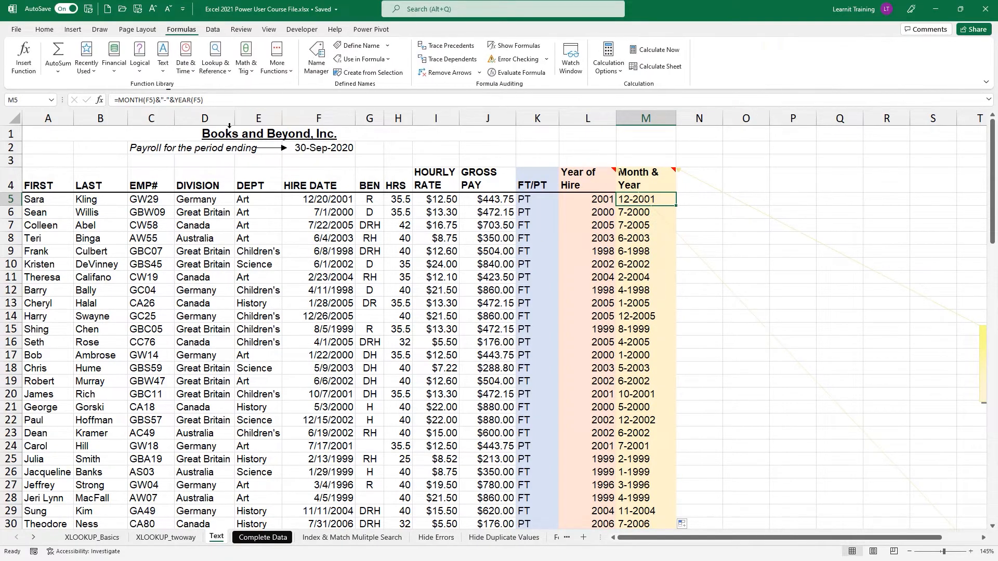
{"action": "left_click", "coordinate": [510, 46]}
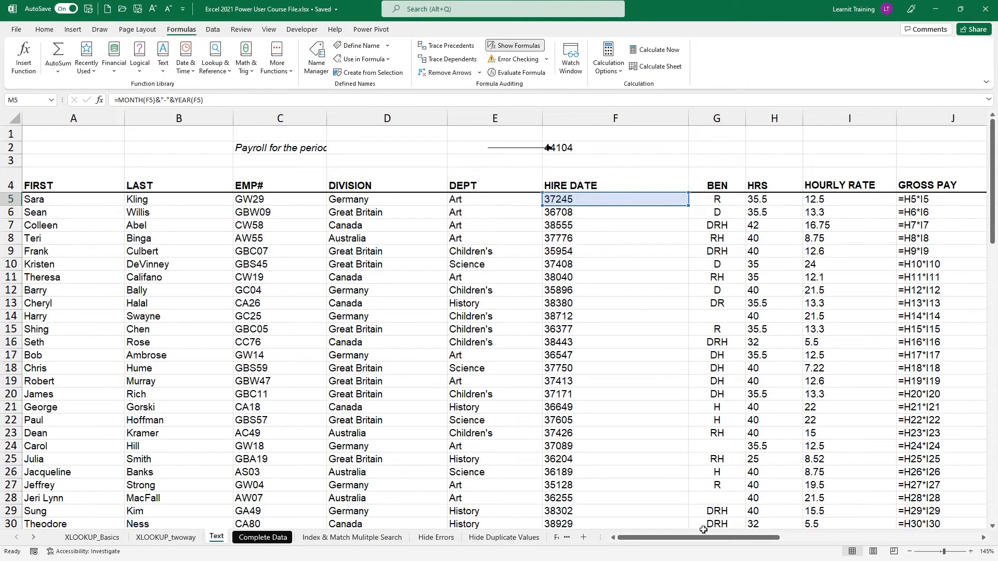
{"action": "left_click_drag", "start_coordinate": [706, 542], "coordinate": [793, 525]}
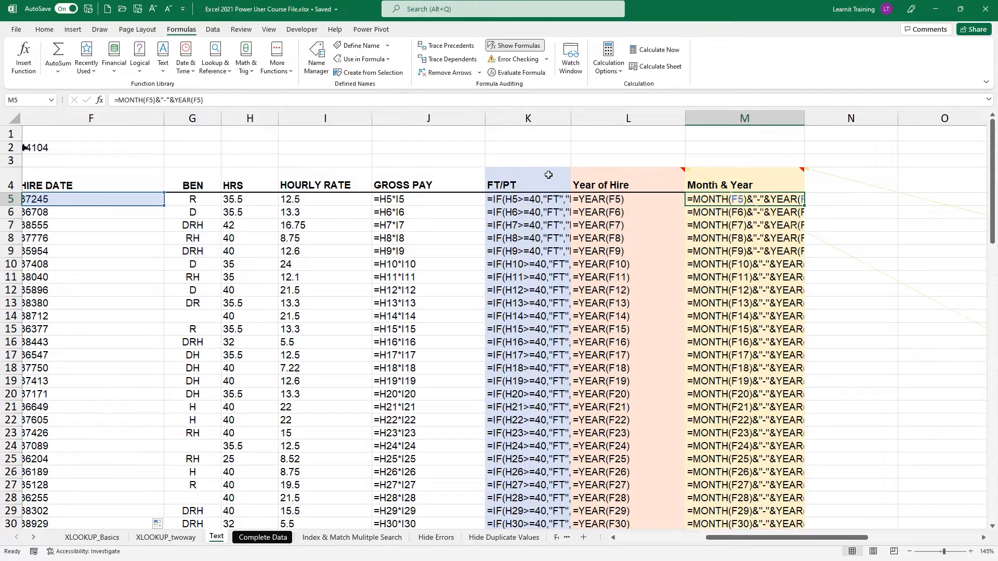
Step: Autofit the widths of all columns on the payroll sheet so the full formulas are readable
{"action": "left_click", "coordinate": [16, 119]}
{"action": "double_click", "coordinate": [168, 116]}
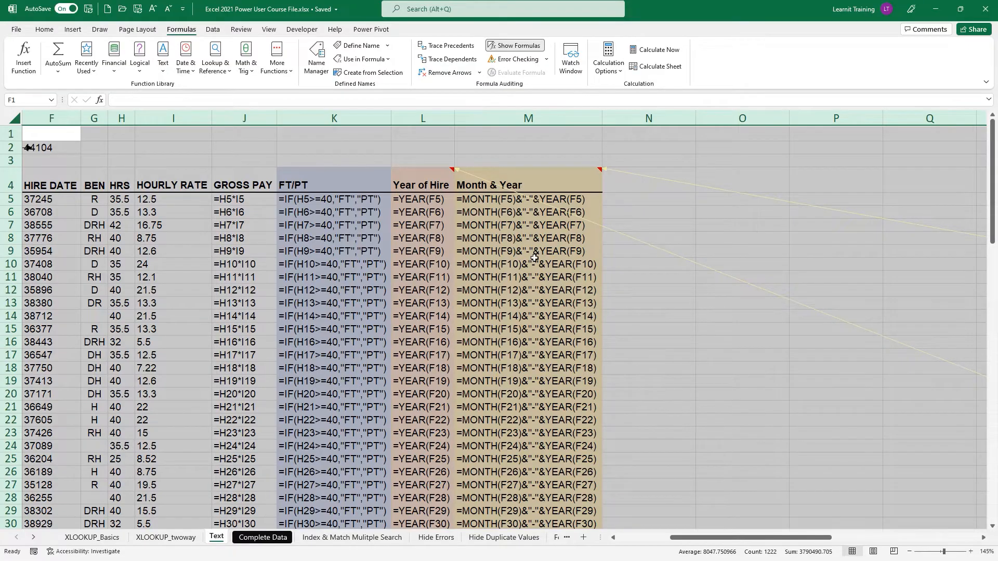
{"action": "left_click_drag", "start_coordinate": [704, 538], "coordinate": [653, 543]}
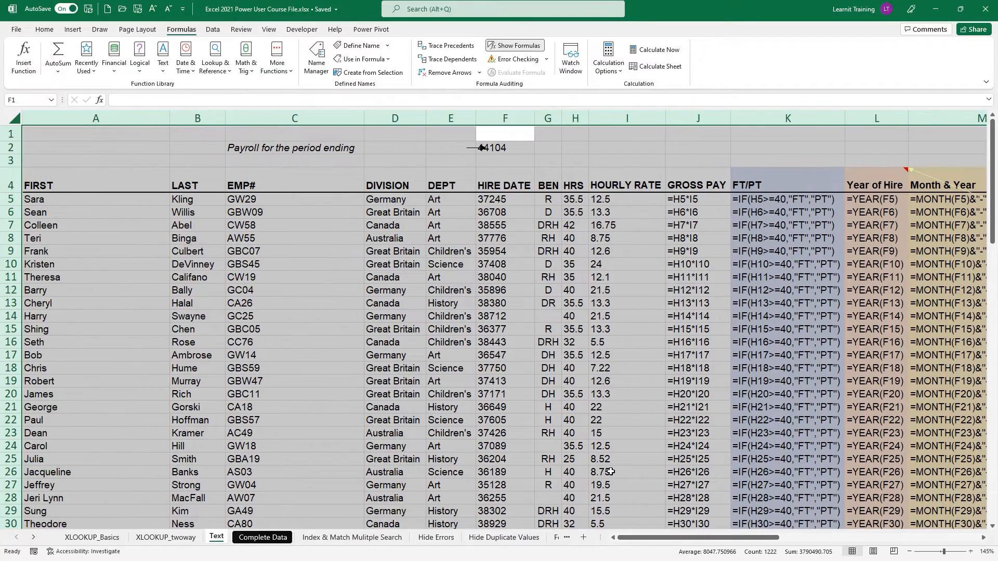
Step: Enter the current date in cell H2 and erase the entry again
{"action": "left_click", "coordinate": [574, 150]}
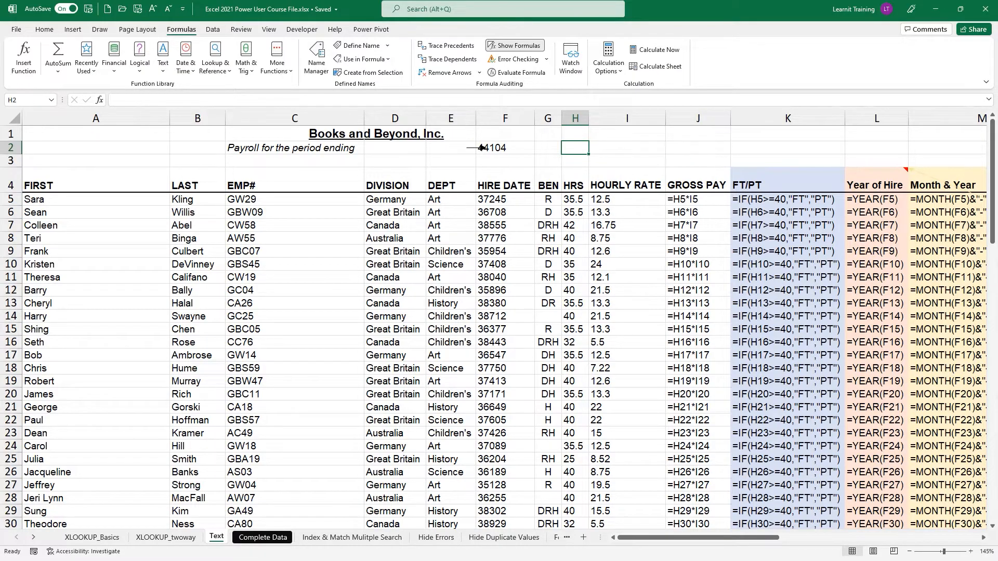
{"action": "key", "text": "ctrl+semicolon"}
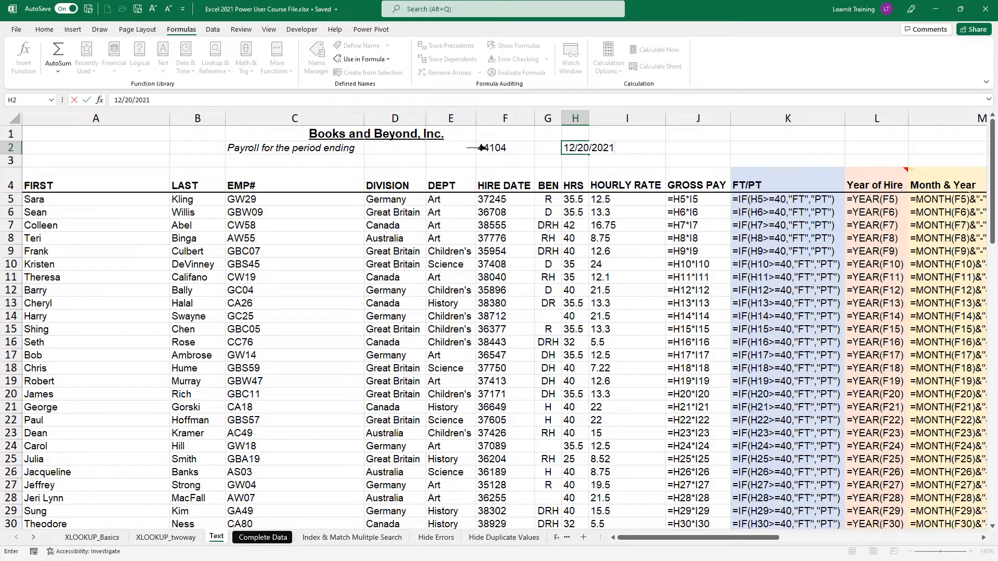
{"action": "key", "text": "BackSpace"}
{"action": "key", "text": "BackSpace"}
{"action": "key", "text": "BackSpace"}
{"action": "key", "text": "BackSpace"}
{"action": "key", "text": "BackSpace"}
{"action": "key", "text": "BackSpace"}
{"action": "key", "text": "BackSpace"}
{"action": "key", "text": "BackSpace"}
{"action": "key", "text": "BackSpace"}
{"action": "key", "text": "BackSpace"}
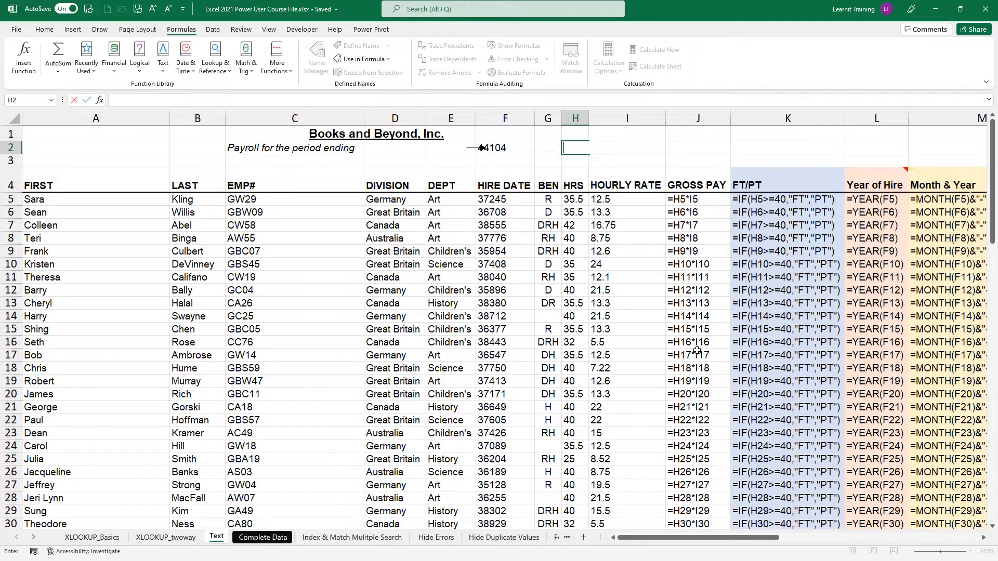
Step: Select the order table's header row on the Complete Data sheet from Order ID to Shipping Fee to review its extent
{"action": "left_click_drag", "start_coordinate": [743, 539], "coordinate": [774, 541]}
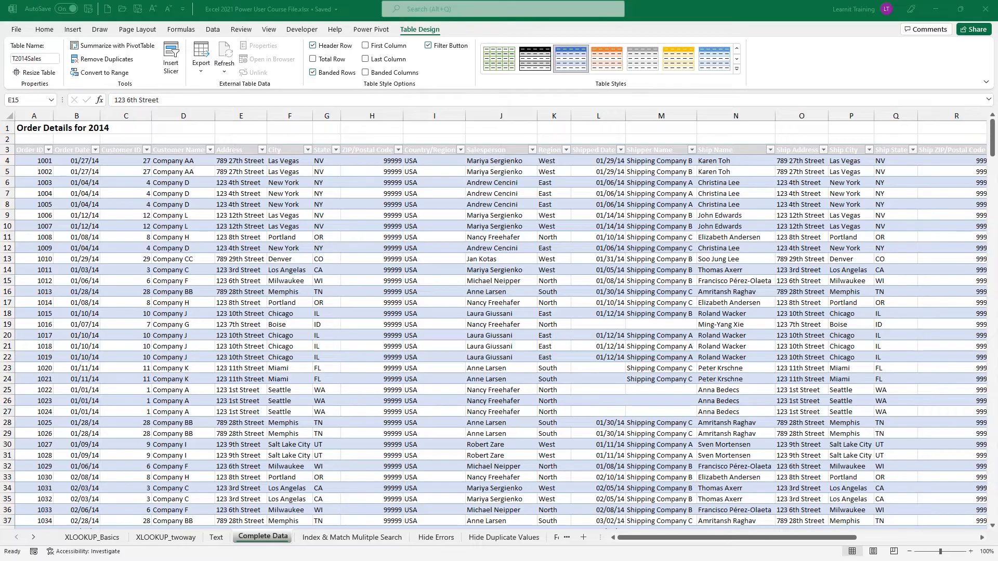
{"action": "left_click", "coordinate": [39, 150]}
{"action": "key", "text": "ctrl+shift+Right"}
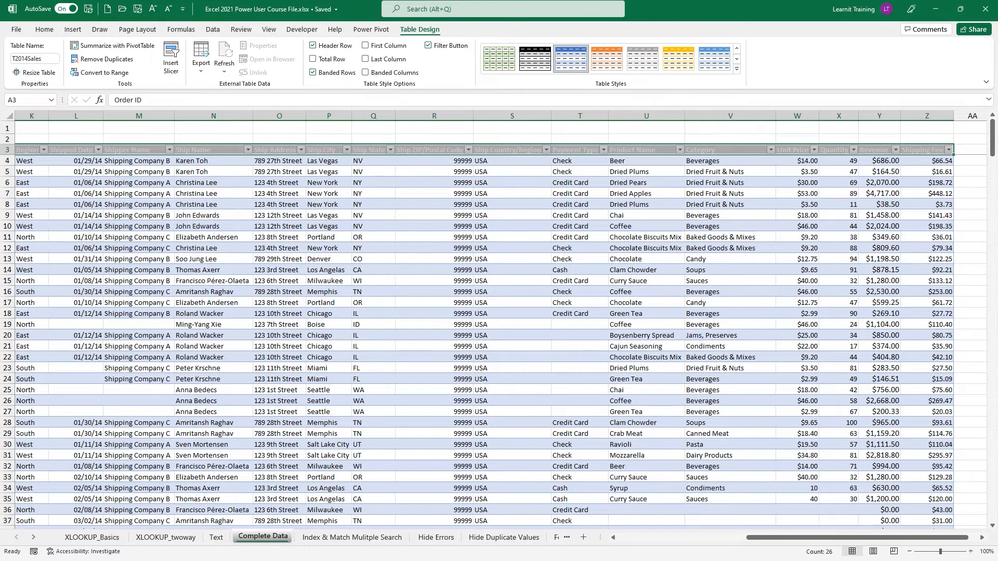
{"action": "left_click", "coordinate": [772, 238]}
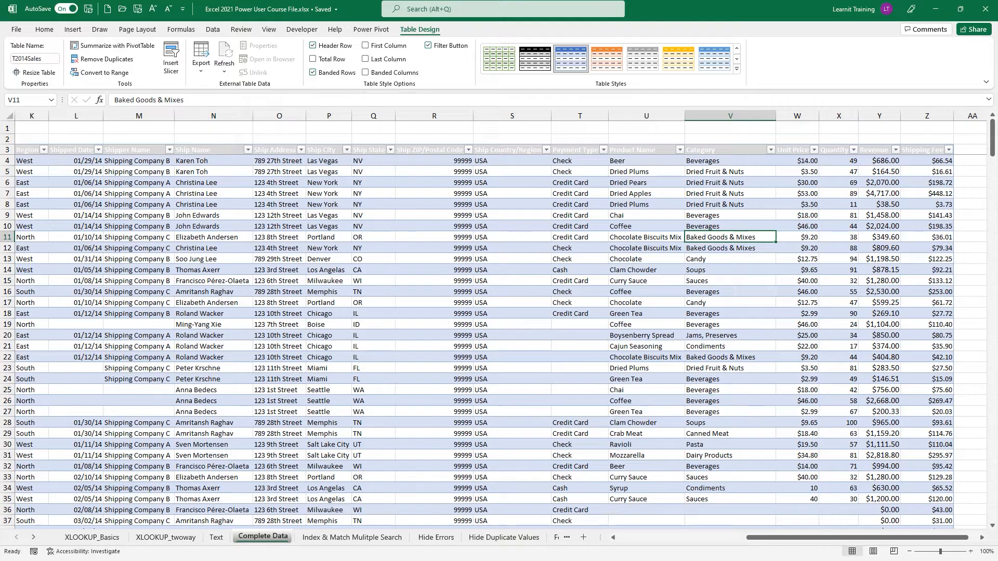
{"action": "mouse_move", "coordinate": [10, 137]}
{"action": "left_mouse_down"}
{"action": "mouse_move", "coordinate": [486, 357]}
{"action": "mouse_move", "coordinate": [768, 435]}
{"action": "mouse_move", "coordinate": [905, 498]}
{"action": "mouse_move", "coordinate": [959, 541]}
{"action": "left_mouse_up"}
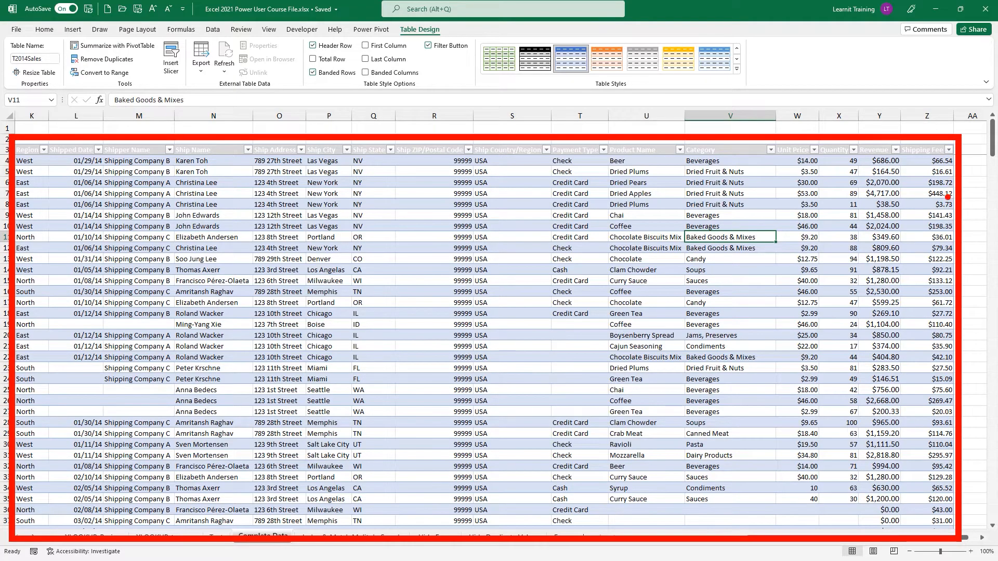
{"action": "key", "text": "Escape"}
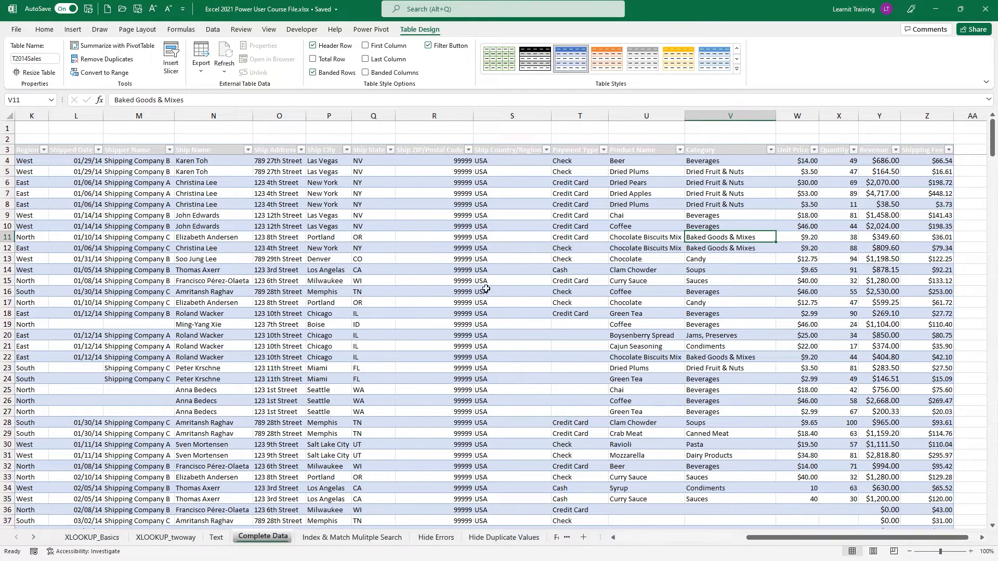
Step: Look up the Table creation command with a cell inside the order data selected
{"action": "left_click", "coordinate": [226, 378]}
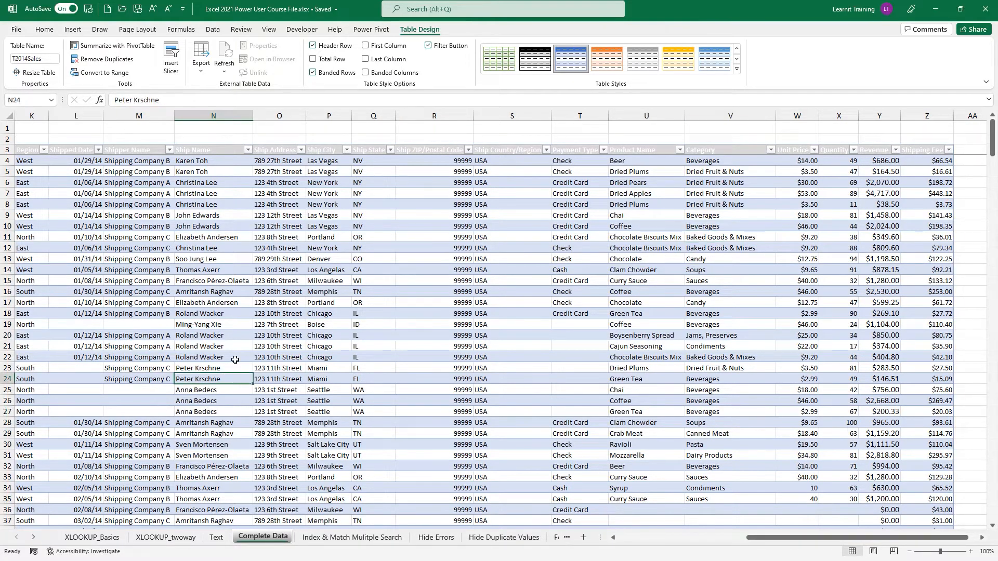
{"action": "left_click", "coordinate": [72, 31]}
{"action": "mouse_move", "coordinate": [76, 30]}
{"action": "left_mouse_down"}
{"action": "mouse_move", "coordinate": [118, 91]}
{"action": "mouse_move", "coordinate": [108, 81]}
{"action": "mouse_move", "coordinate": [107, 124]}
{"action": "left_mouse_up"}
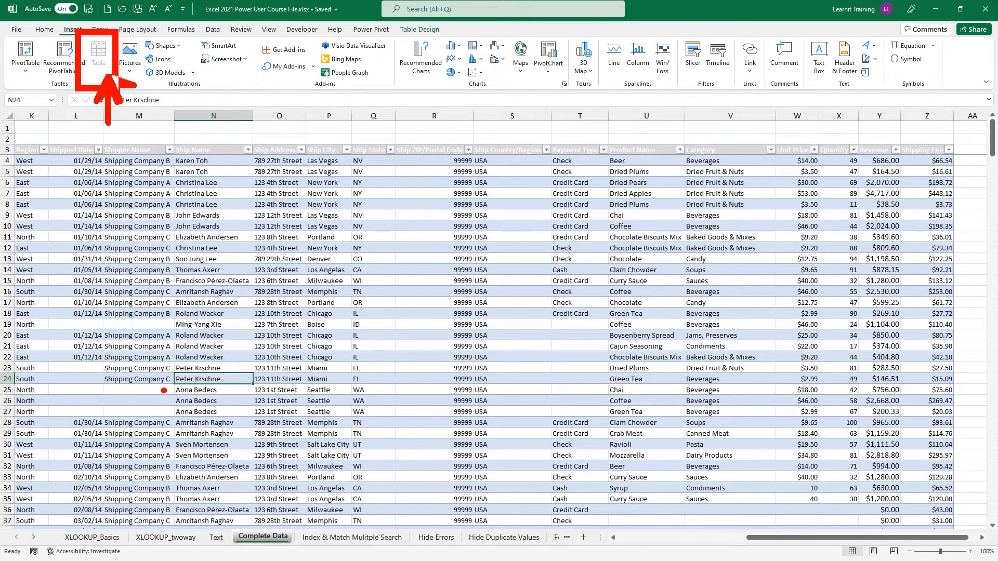
{"action": "key", "text": "Escape"}
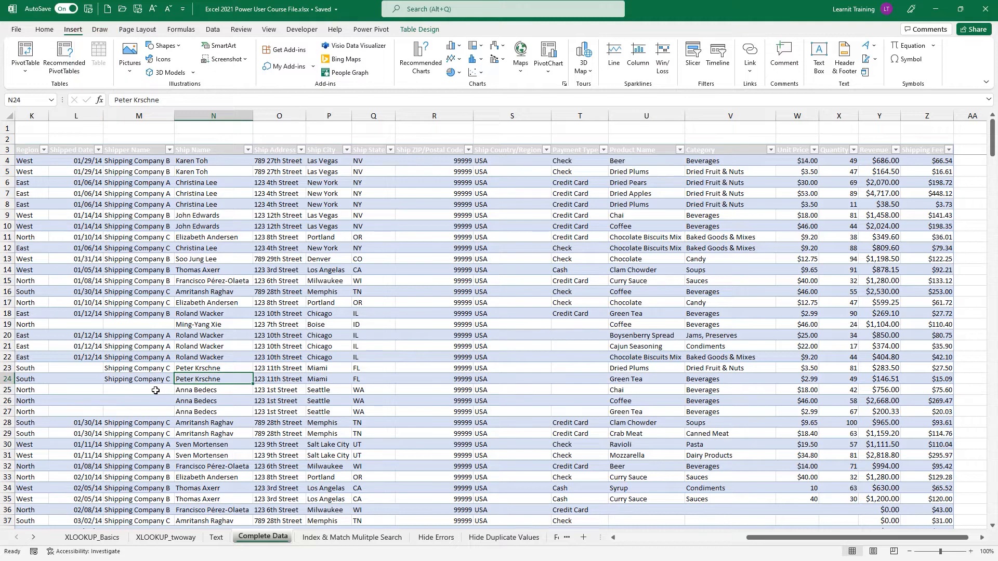
Step: Examine the order table's design options, including its name, duplicate removal and table styles
{"action": "left_click", "coordinate": [275, 262]}
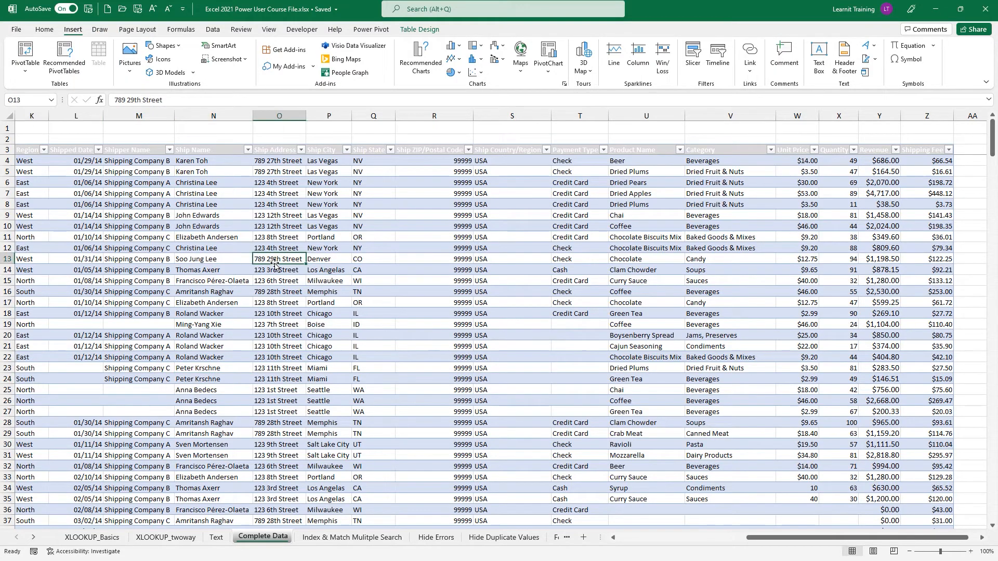
{"action": "left_click", "coordinate": [435, 33]}
{"action": "left_click_drag", "start_coordinate": [20, 86], "coordinate": [3, 112]}
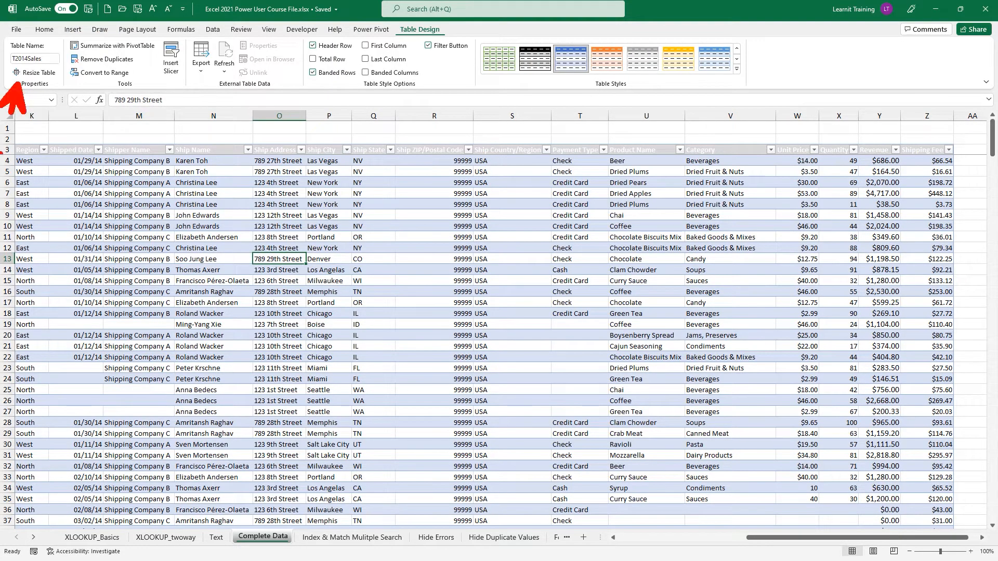
{"action": "left_click_drag", "start_coordinate": [59, 46], "coordinate": [134, 71]}
{"action": "mouse_move", "coordinate": [468, 32]}
{"action": "left_mouse_down"}
{"action": "mouse_move", "coordinate": [575, 88]}
{"action": "mouse_move", "coordinate": [755, 98]}
{"action": "left_mouse_up"}
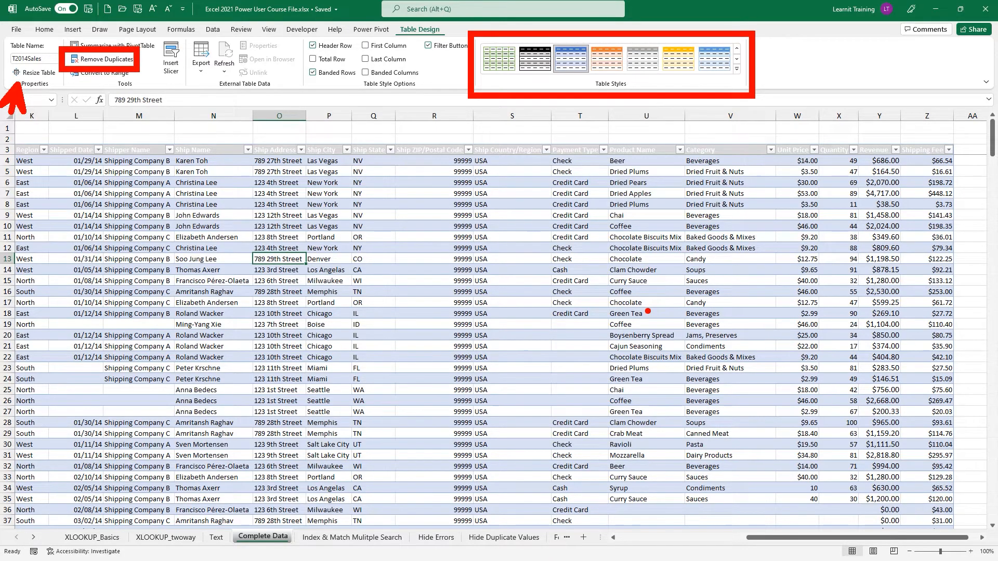
{"action": "key", "text": "Escape"}
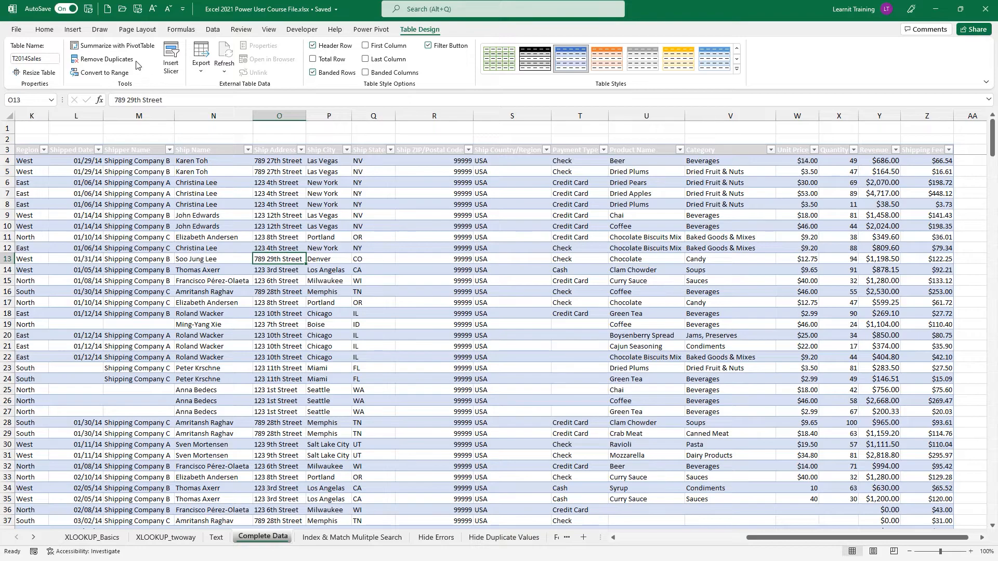
Step: Create a PivotTable from the T2014Sales order table on a new worksheet
{"action": "left_click", "coordinate": [125, 46]}
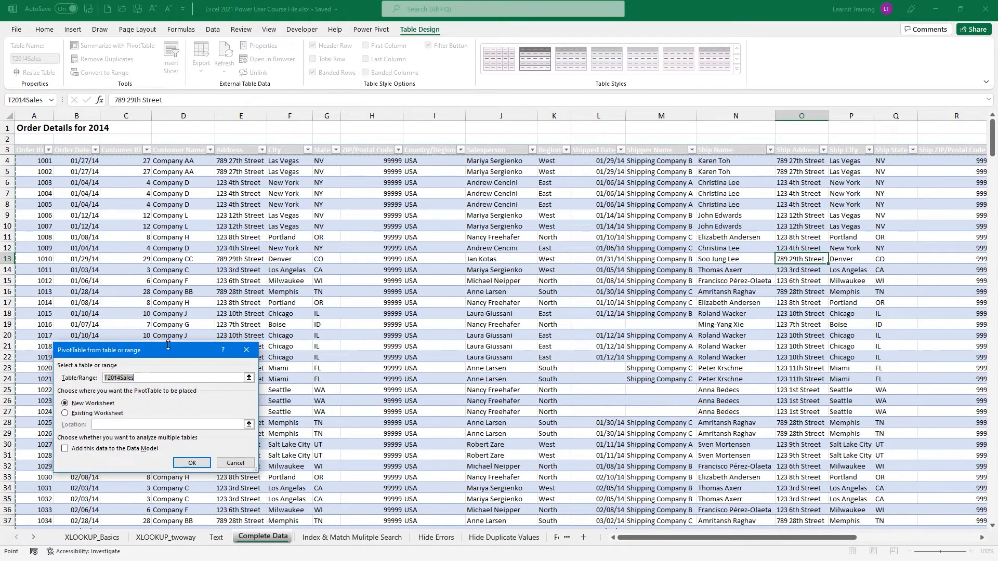
{"action": "left_click_drag", "start_coordinate": [206, 324], "coordinate": [382, 215]}
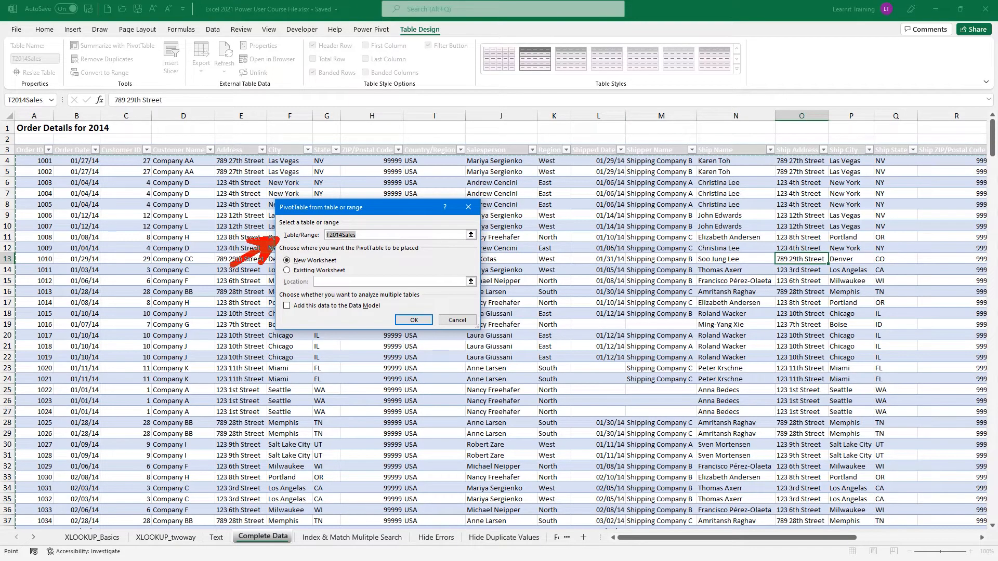
{"action": "mouse_move", "coordinate": [277, 252]}
{"action": "left_mouse_down"}
{"action": "mouse_move", "coordinate": [297, 267]}
{"action": "mouse_move", "coordinate": [349, 267]}
{"action": "left_mouse_up"}
{"action": "left_click_drag", "start_coordinate": [360, 231], "coordinate": [393, 225]}
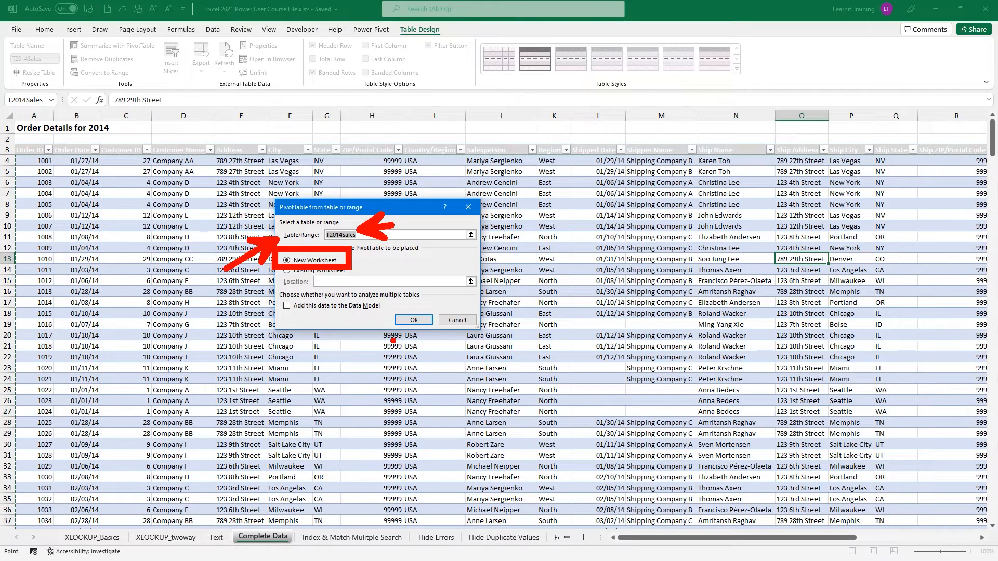
{"action": "left_click_drag", "start_coordinate": [402, 327], "coordinate": [399, 365]}
{"action": "key", "text": "Escape"}
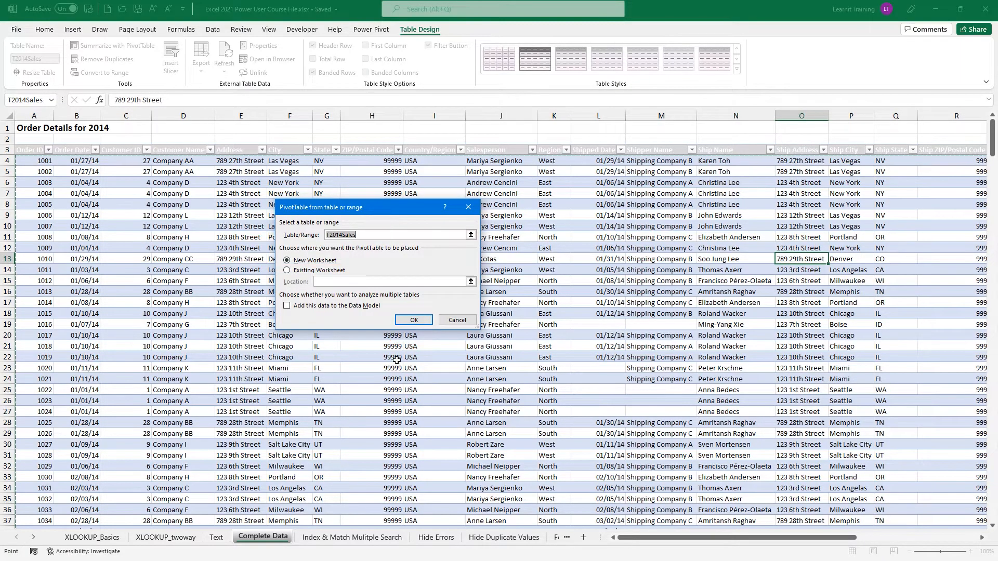
{"action": "left_click", "coordinate": [414, 319]}
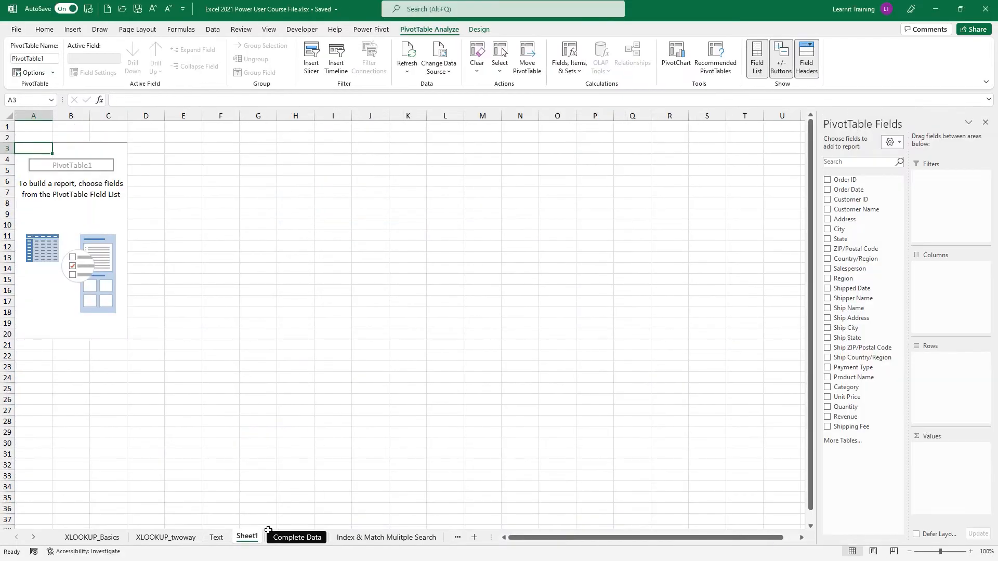
Step: Rename the new PivotTable sheet as PivotTable Worksheet
{"action": "left_click", "coordinate": [295, 455]}
{"action": "double_click", "coordinate": [247, 538]}
{"action": "type", "text": "Pivot"}
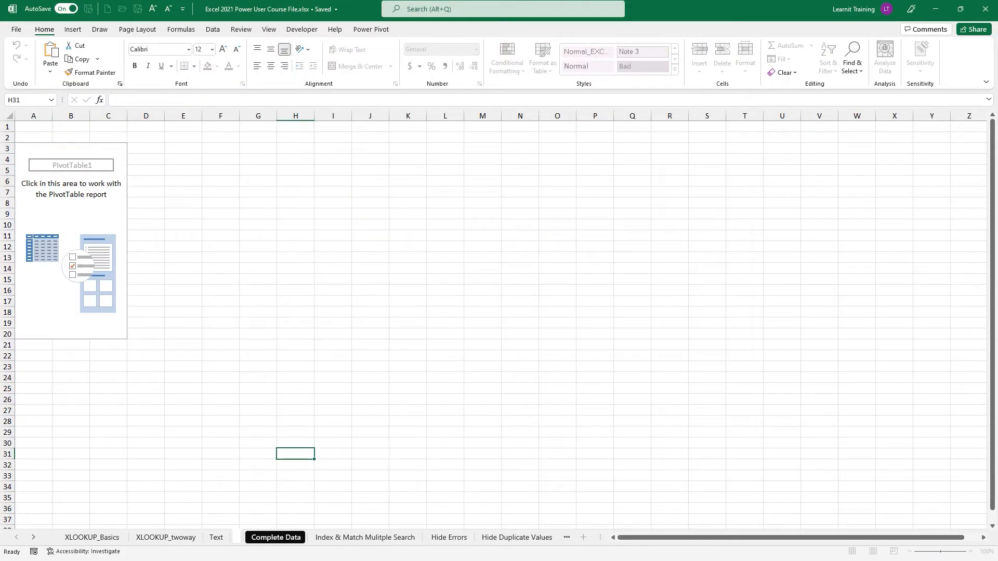
{"action": "type", "text": "Table"}
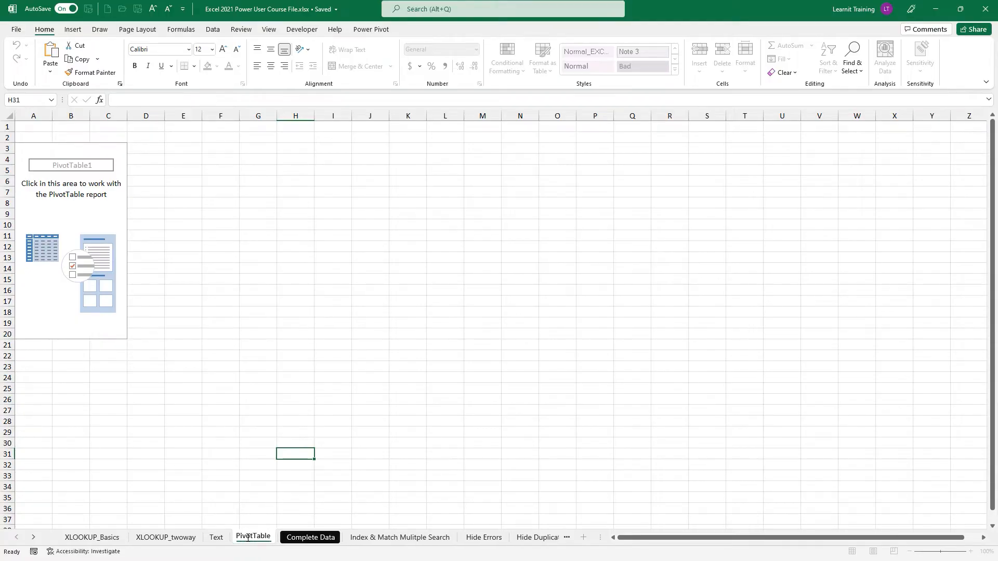
{"action": "type", "text": " Worksheet"}
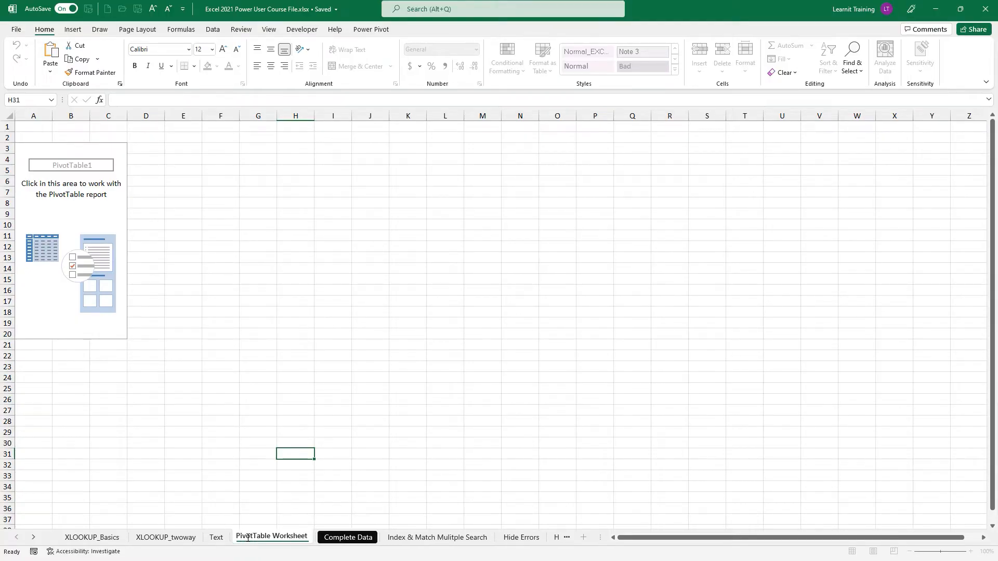
{"action": "key", "text": "Return"}
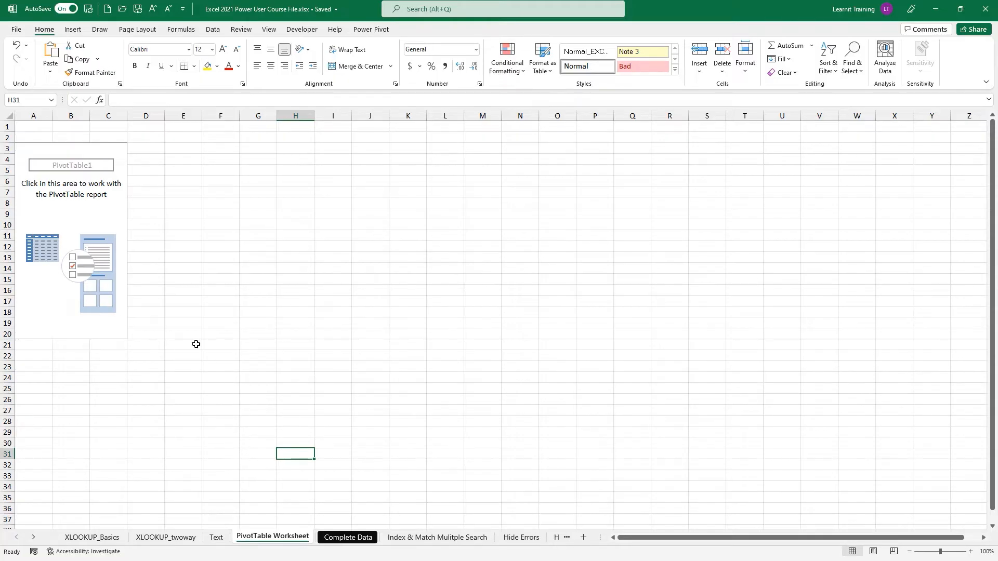
Step: Select the empty PivotTable report and arrange its field list with the fields and areas sections stacked
{"action": "scroll", "coordinate": [153, 318], "scroll_direction": "up", "scroll_amount": 5, "text": "ctrl"}
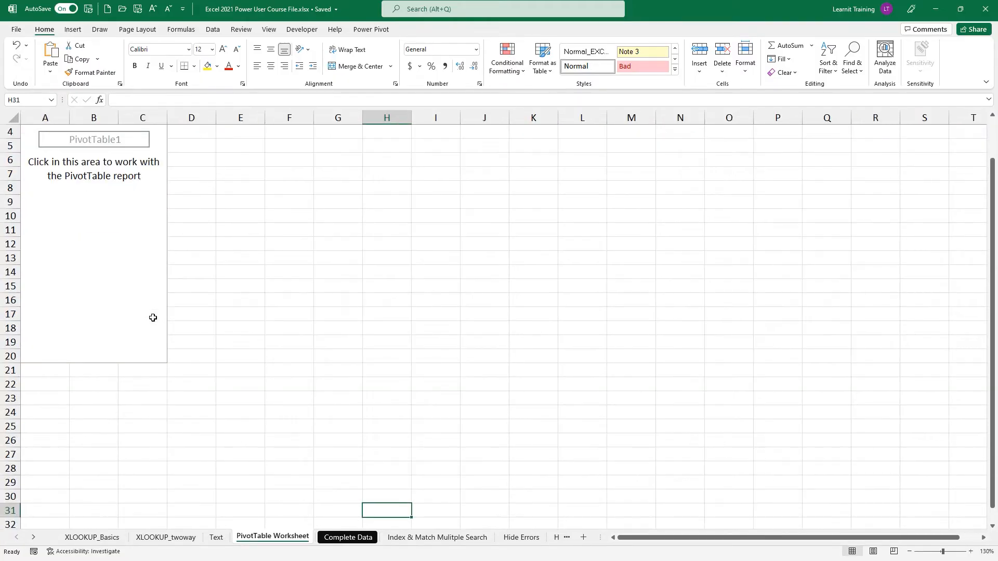
{"action": "scroll", "coordinate": [153, 319], "scroll_direction": "up", "scroll_amount": 4}
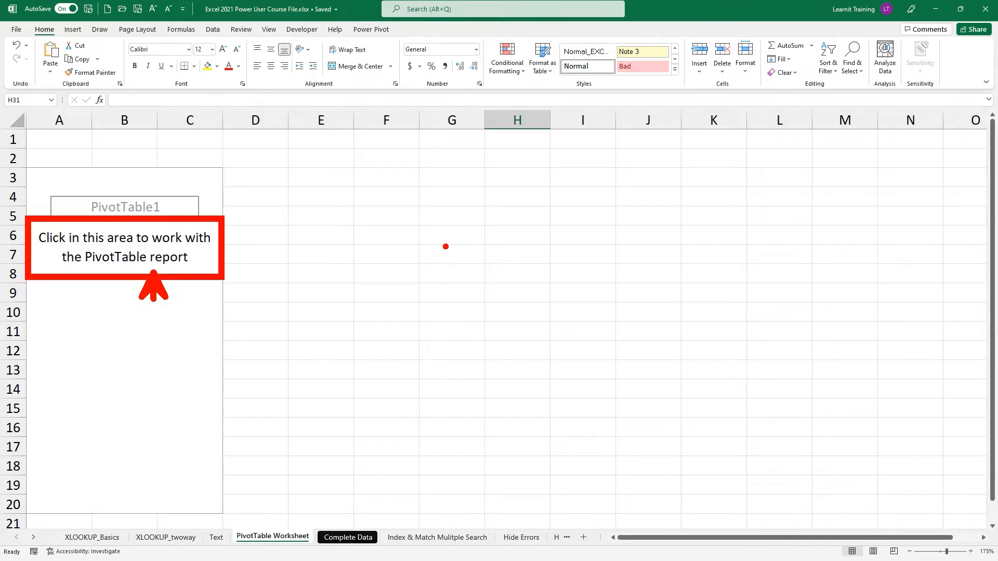
{"action": "left_click", "coordinate": [87, 173]}
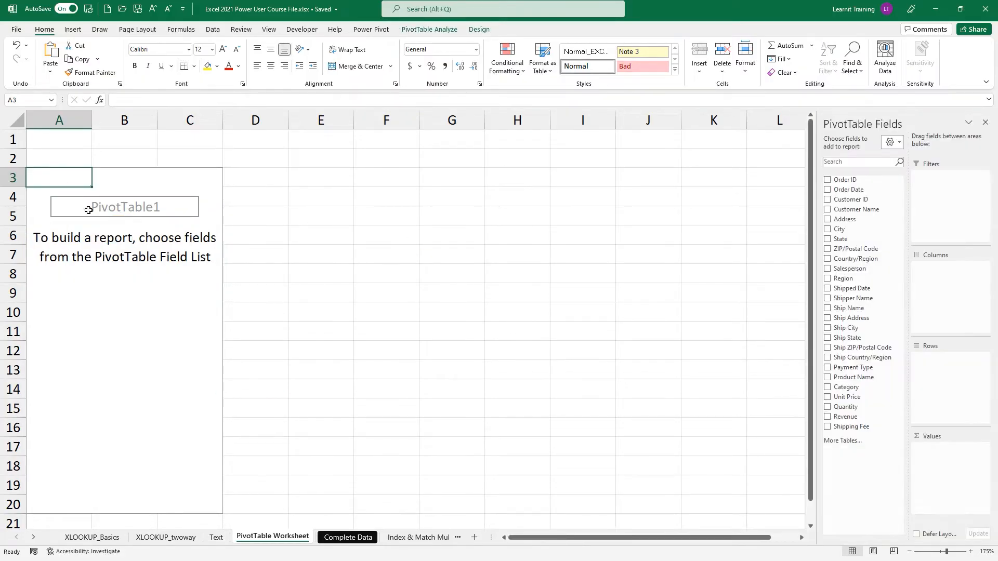
{"action": "left_click", "coordinate": [895, 143]}
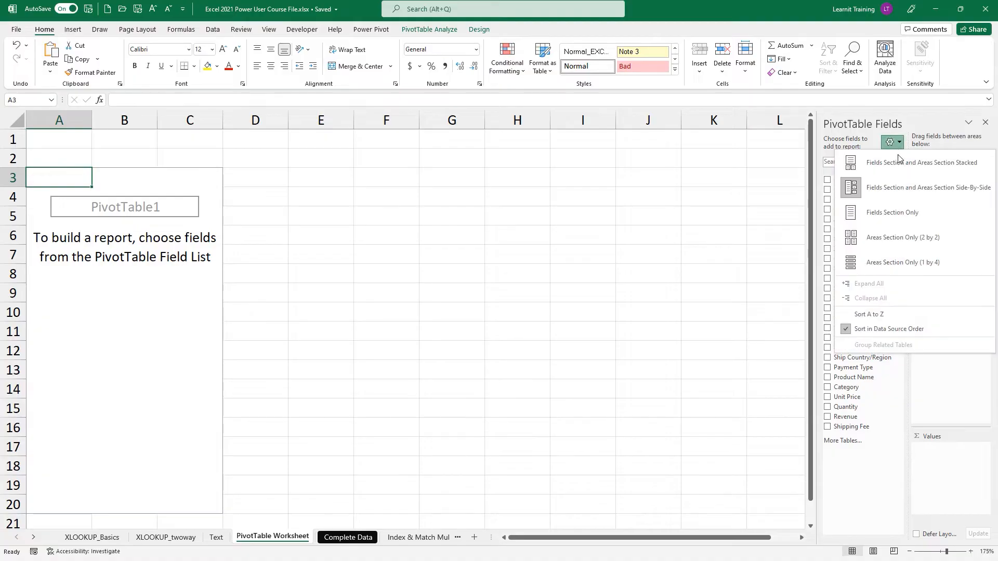
{"action": "left_click", "coordinate": [899, 161]}
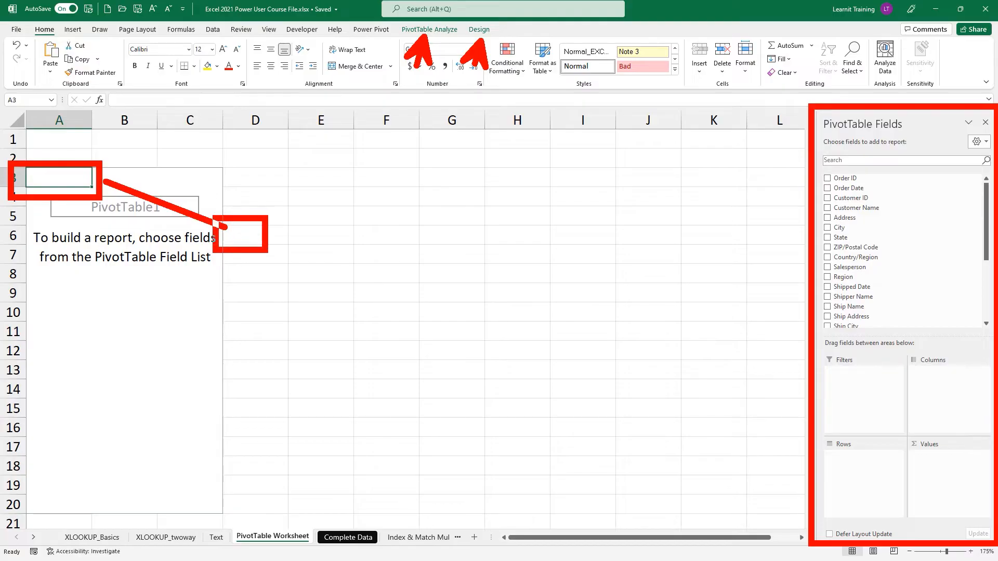
Step: Check how the field list responds to selecting outside and inside the PivotTable, and review its layout and sorting options
{"action": "left_click", "coordinate": [329, 231]}
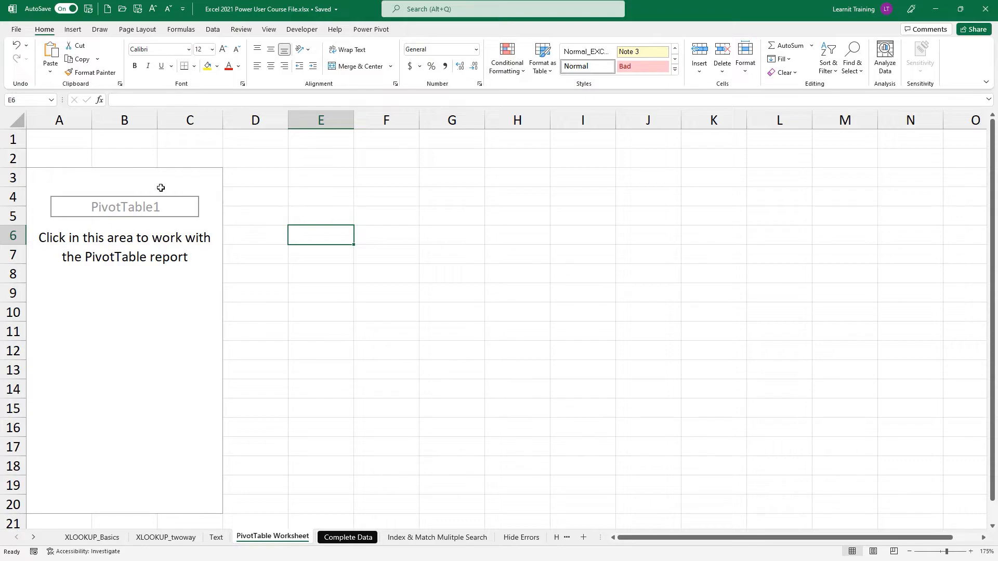
{"action": "left_click", "coordinate": [140, 183]}
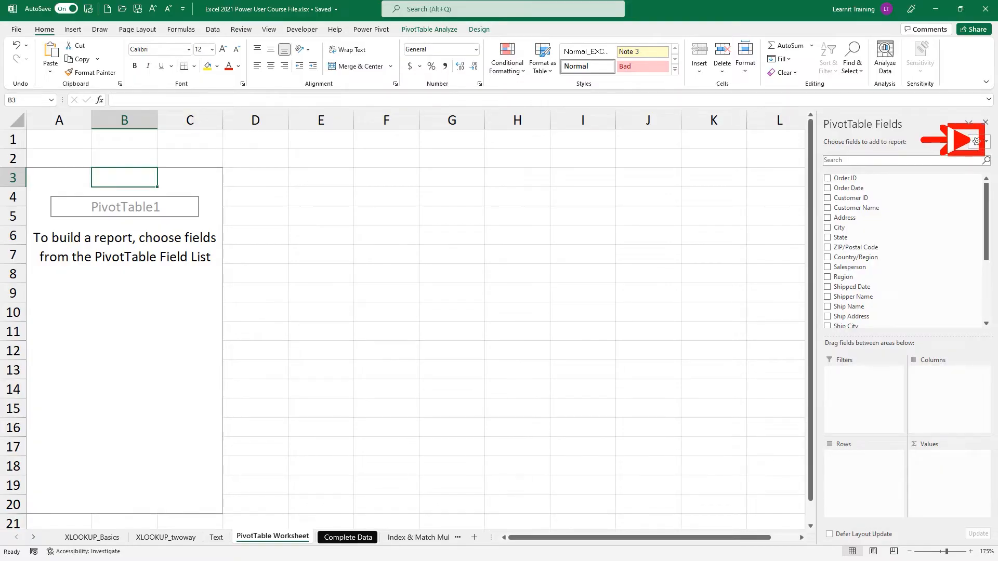
{"action": "left_click", "coordinate": [986, 142]}
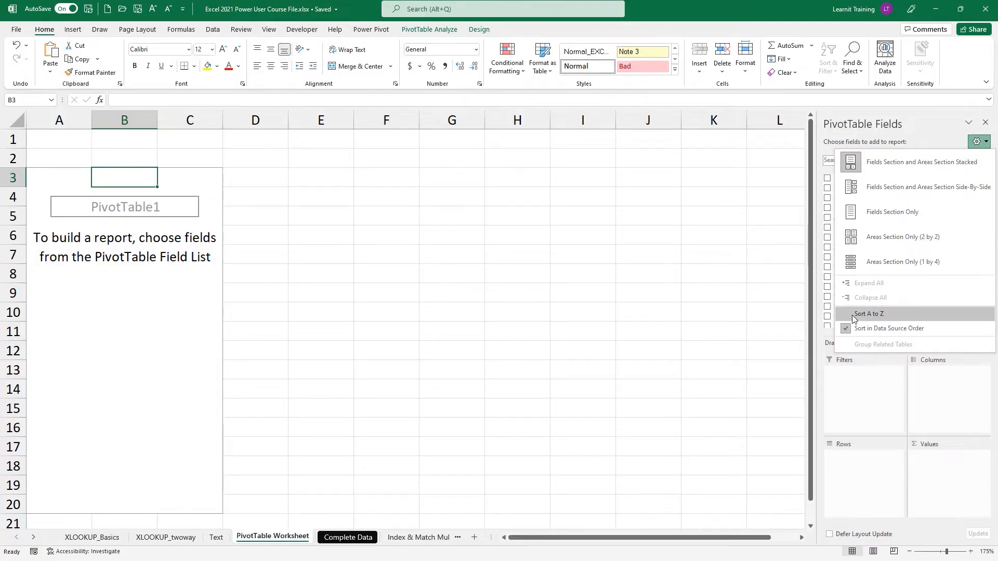
{"action": "left_click", "coordinate": [778, 294]}
{"action": "key", "text": "ctrl+2"}
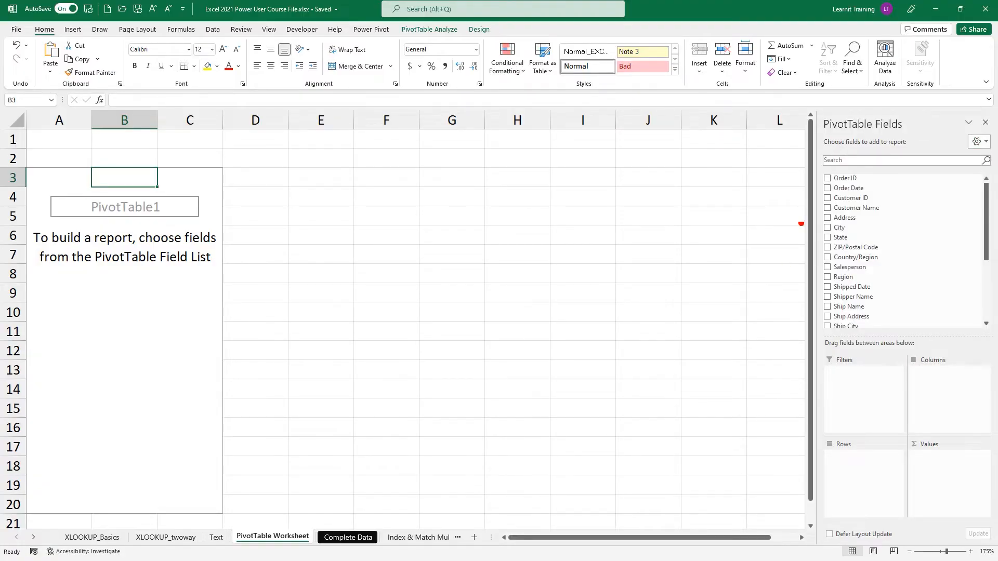
{"action": "left_click_drag", "start_coordinate": [814, 174], "coordinate": [814, 337]}
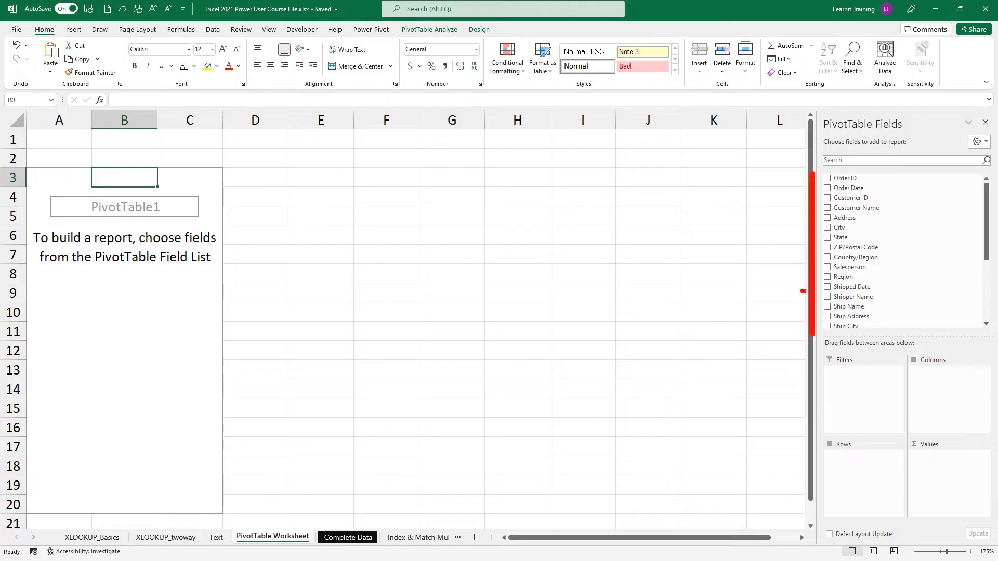
{"action": "left_click_drag", "start_coordinate": [801, 265], "coordinate": [753, 264]}
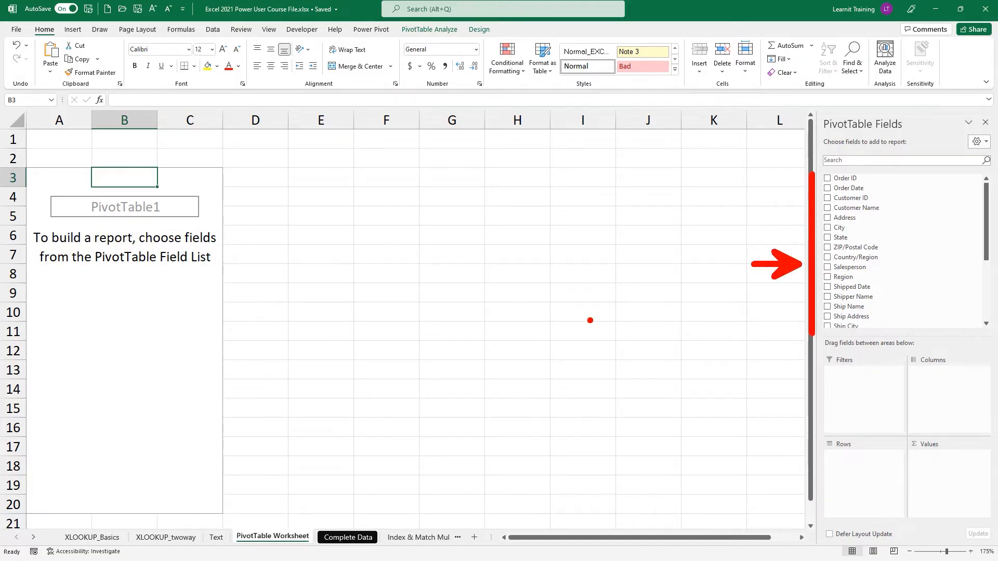
{"action": "key", "text": "Escape"}
Step: Sort the PivotTable field list A to Z and show the fields and areas sections side by side
{"action": "left_click", "coordinate": [978, 142]}
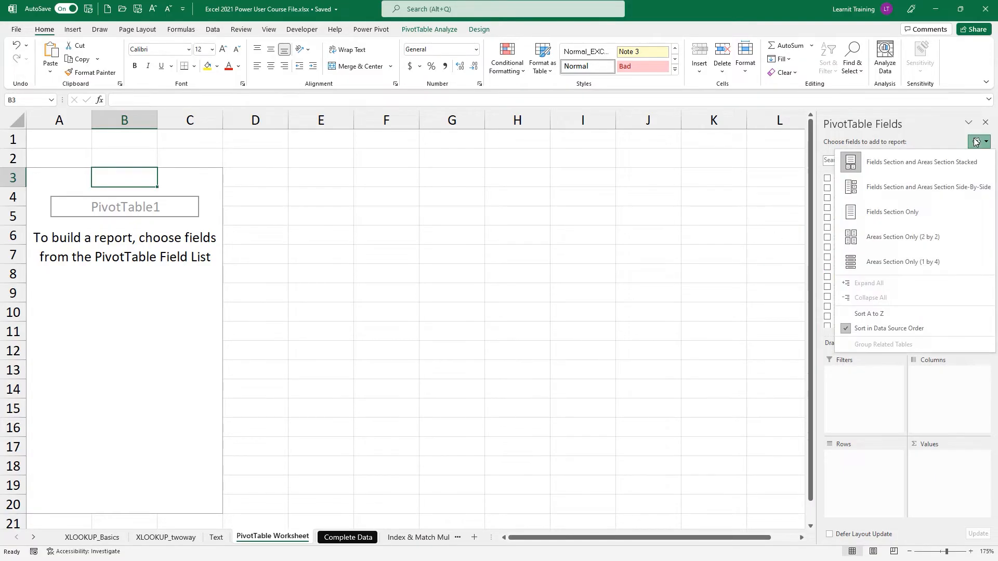
{"action": "left_click", "coordinate": [862, 316]}
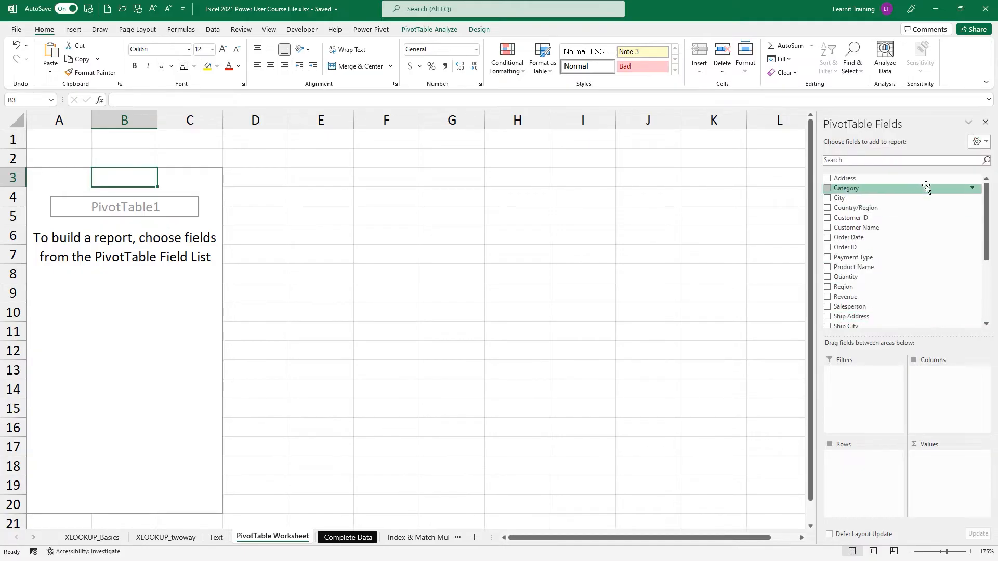
{"action": "left_click", "coordinate": [977, 143]}
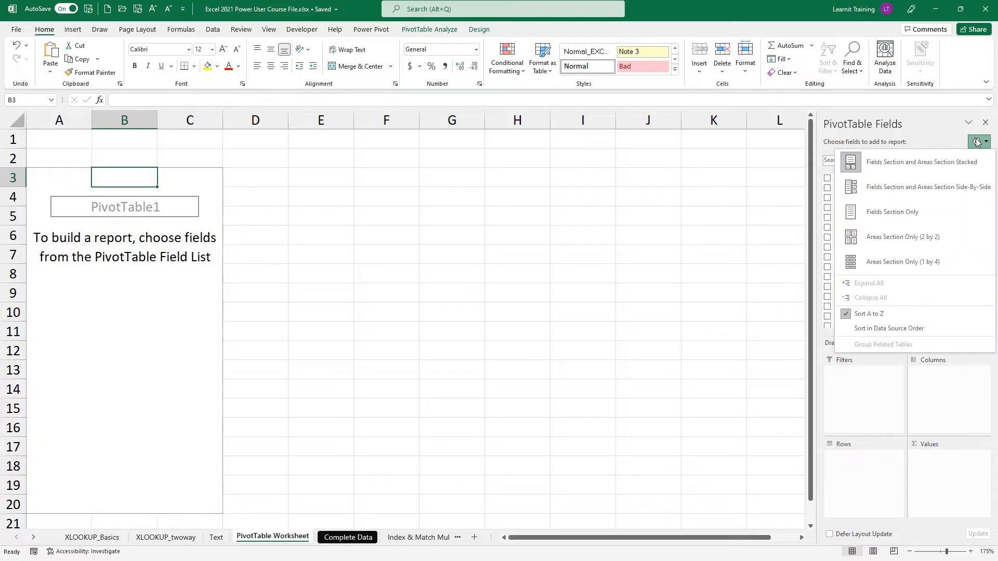
{"action": "left_click", "coordinate": [929, 189]}
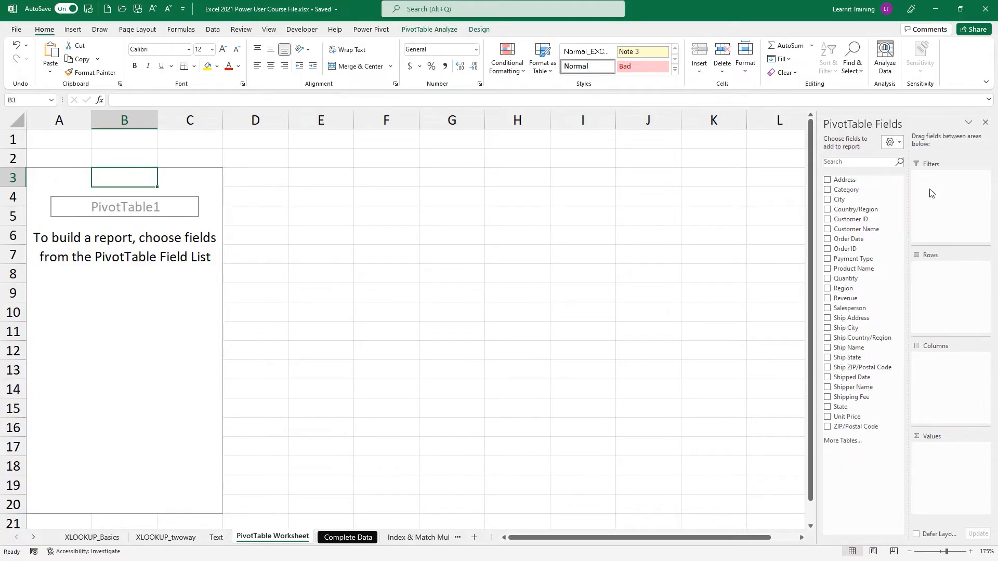
{"action": "left_click_drag", "start_coordinate": [907, 130], "coordinate": [903, 537]}
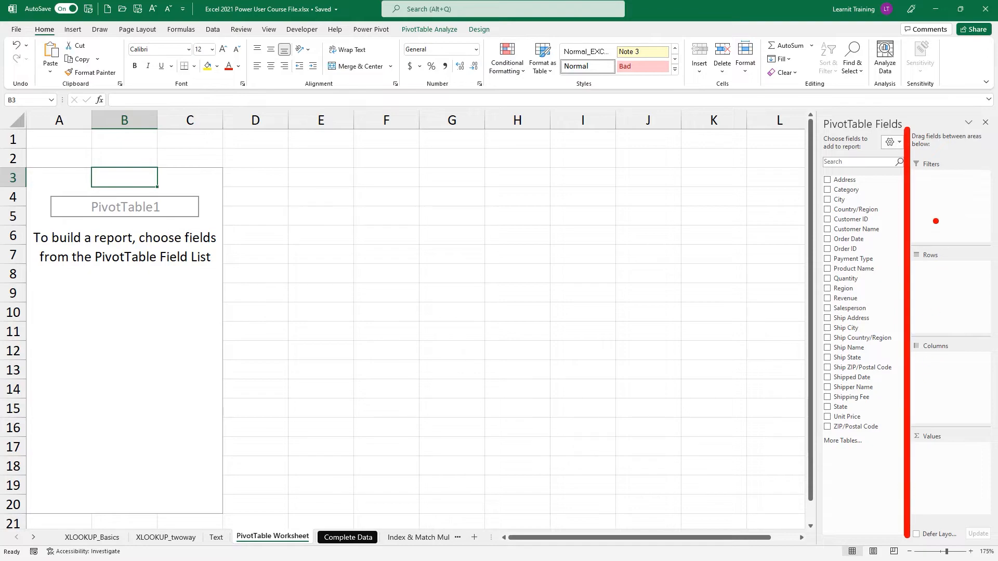
{"action": "left_click_drag", "start_coordinate": [946, 195], "coordinate": [947, 202]}
{"action": "left_click_drag", "start_coordinate": [938, 293], "coordinate": [950, 301]}
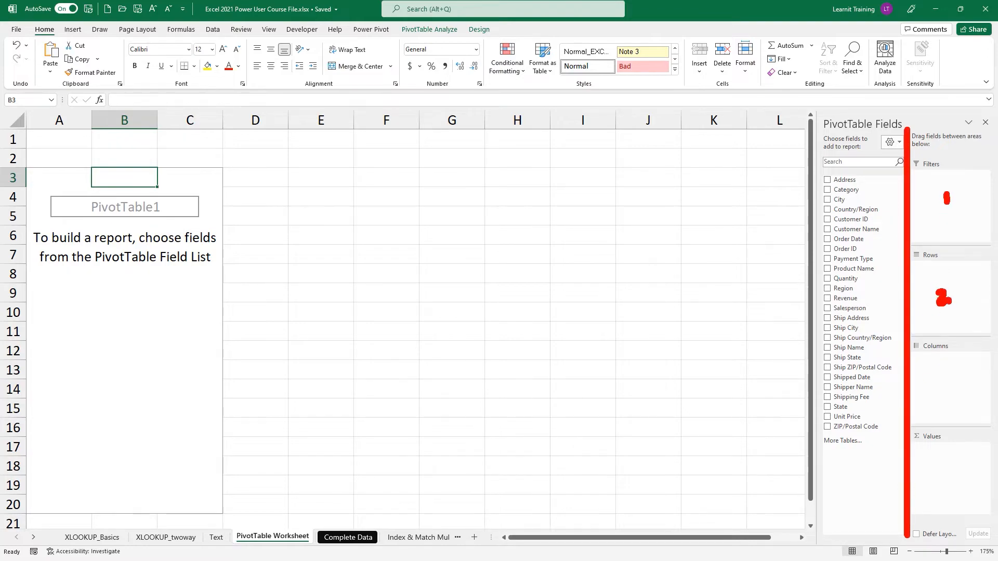
{"action": "left_click_drag", "start_coordinate": [945, 375], "coordinate": [944, 393]}
{"action": "mouse_move", "coordinate": [951, 457]}
{"action": "left_mouse_down"}
{"action": "mouse_move", "coordinate": [966, 468]}
{"action": "mouse_move", "coordinate": [961, 483]}
{"action": "left_mouse_up"}
{"action": "key", "text": "Escape"}
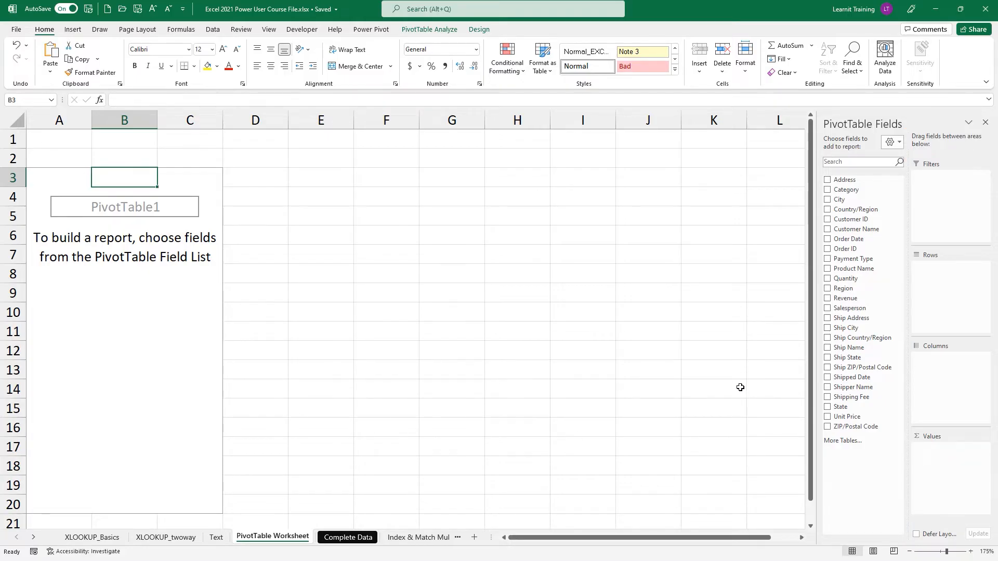
Step: Add Salesperson to the PivotTable's rows and Revenue to its values as a sum
{"action": "left_click", "coordinate": [834, 309]}
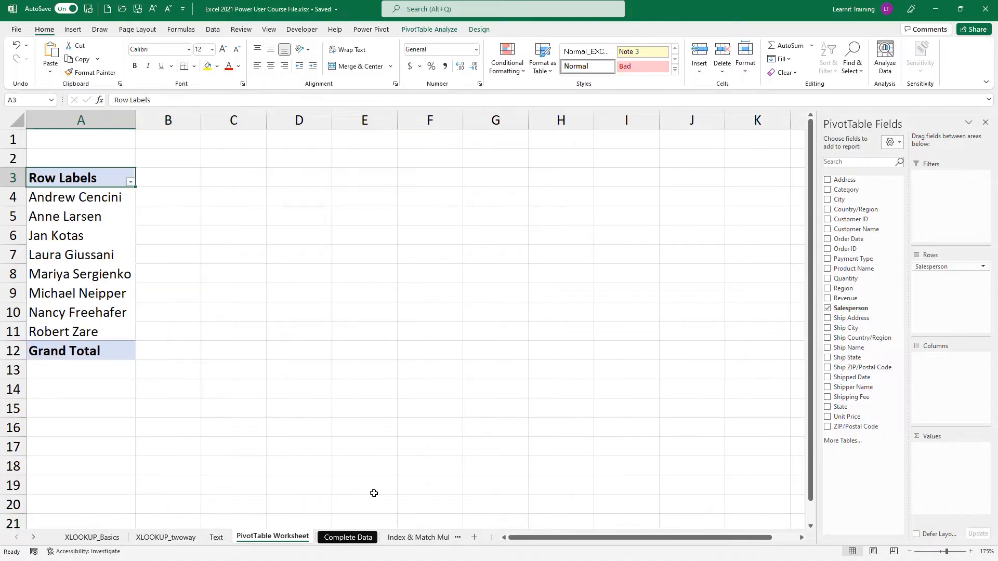
{"action": "left_click", "coordinate": [828, 299]}
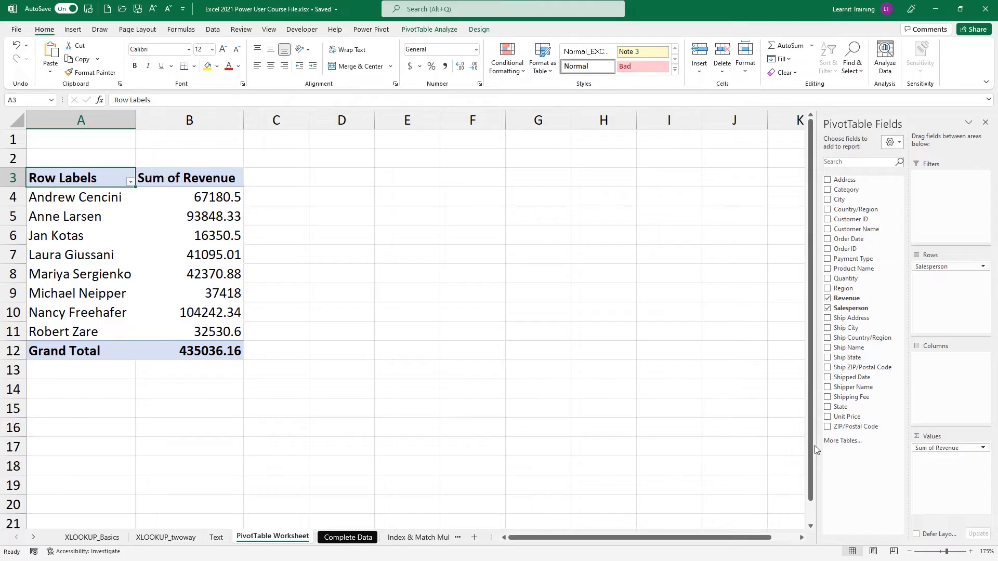
Step: Format the Sum of Revenue values as Currency with the $ symbol and 0 decimal places through the value field settings
{"action": "left_click", "coordinate": [938, 448]}
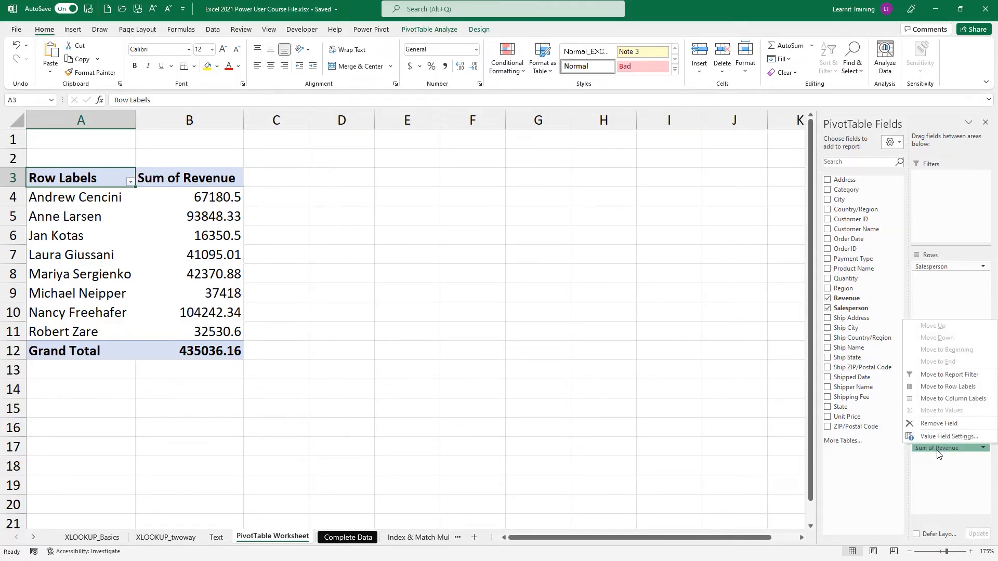
{"action": "left_click", "coordinate": [935, 437]}
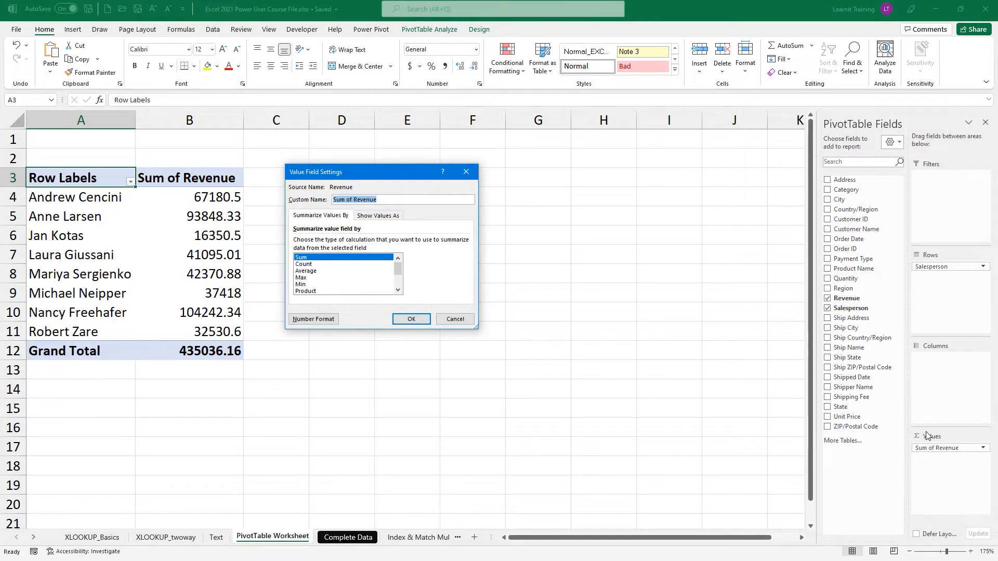
{"action": "left_click", "coordinate": [361, 217]}
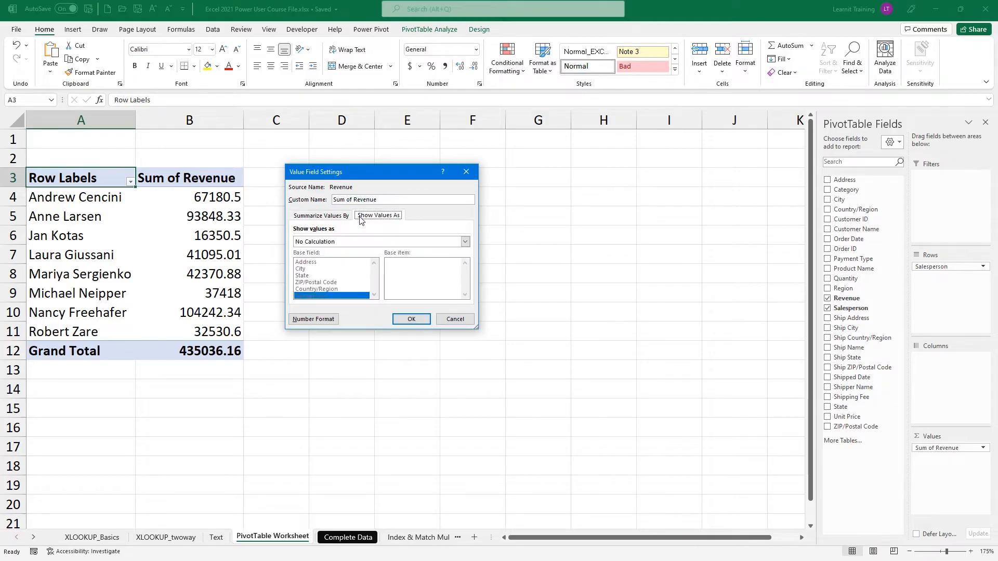
{"action": "left_click", "coordinate": [344, 216]}
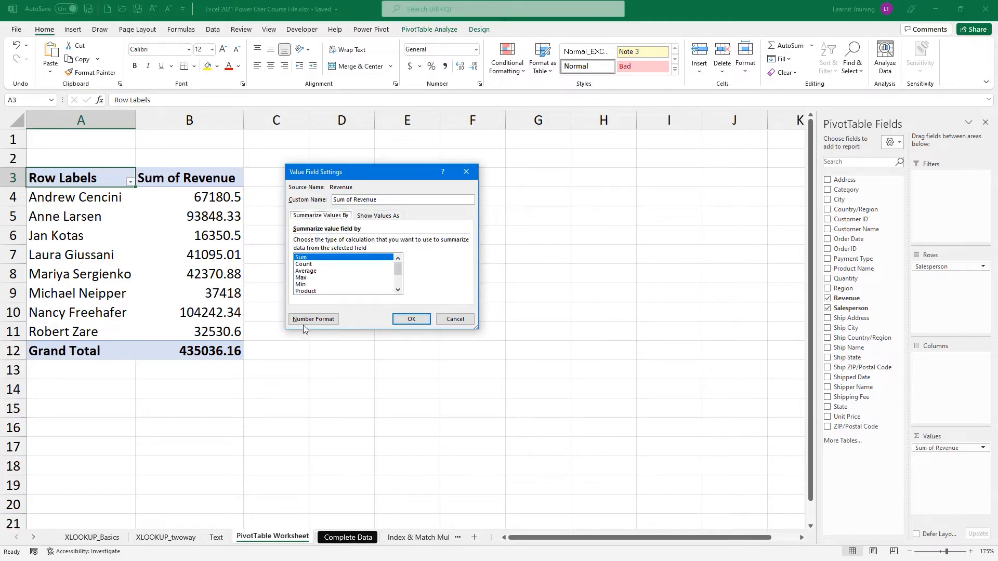
{"action": "left_click", "coordinate": [312, 319]}
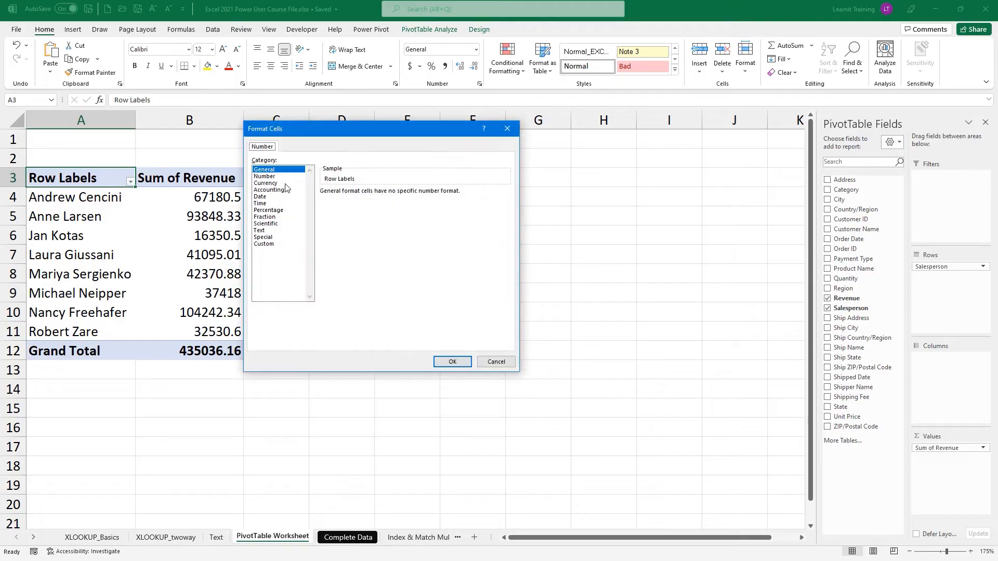
{"action": "left_click", "coordinate": [286, 183]}
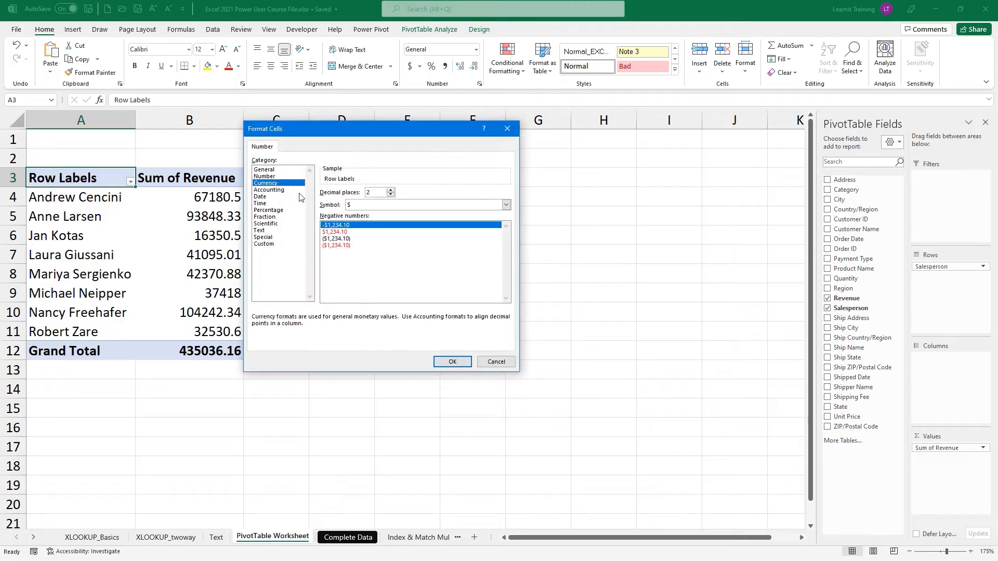
{"action": "left_click", "coordinate": [392, 195]}
{"action": "left_click", "coordinate": [392, 194]}
{"action": "left_click", "coordinate": [391, 191]}
{"action": "left_click", "coordinate": [391, 191]}
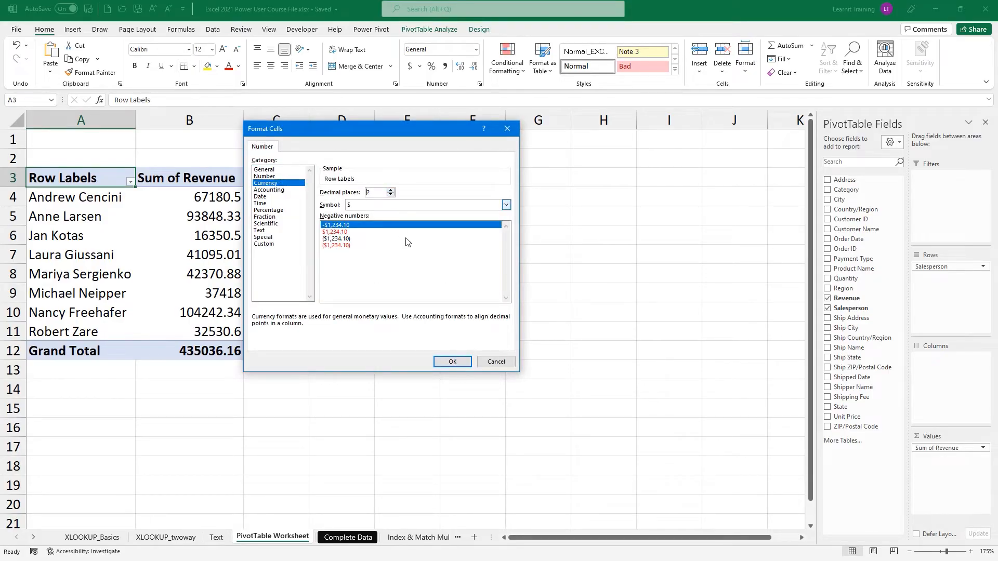
{"action": "left_click", "coordinate": [391, 191]}
{"action": "left_click", "coordinate": [392, 195]}
{"action": "left_click", "coordinate": [392, 194]}
{"action": "left_click", "coordinate": [392, 194]}
{"action": "left_click", "coordinate": [452, 362]}
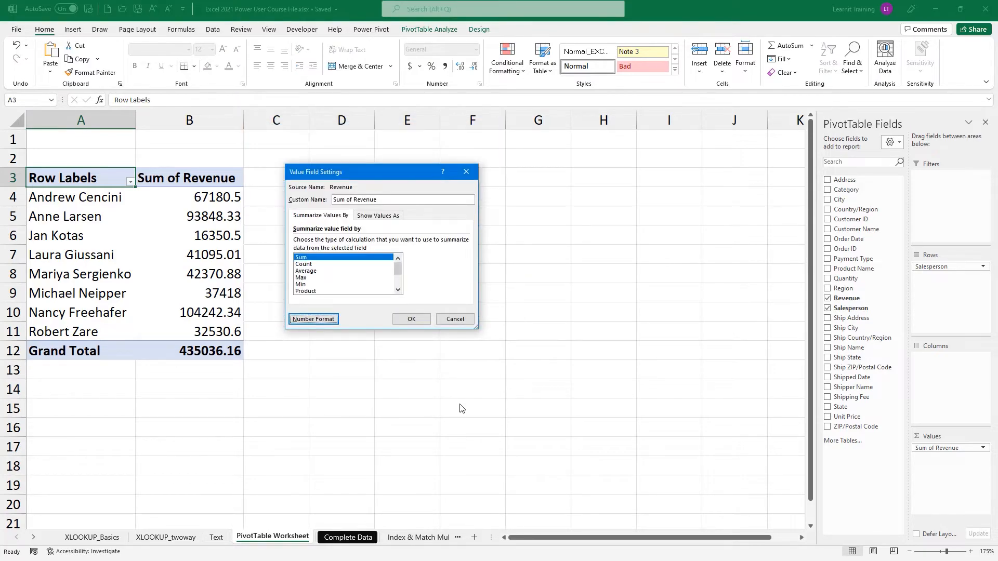
{"action": "left_click", "coordinate": [424, 318]}
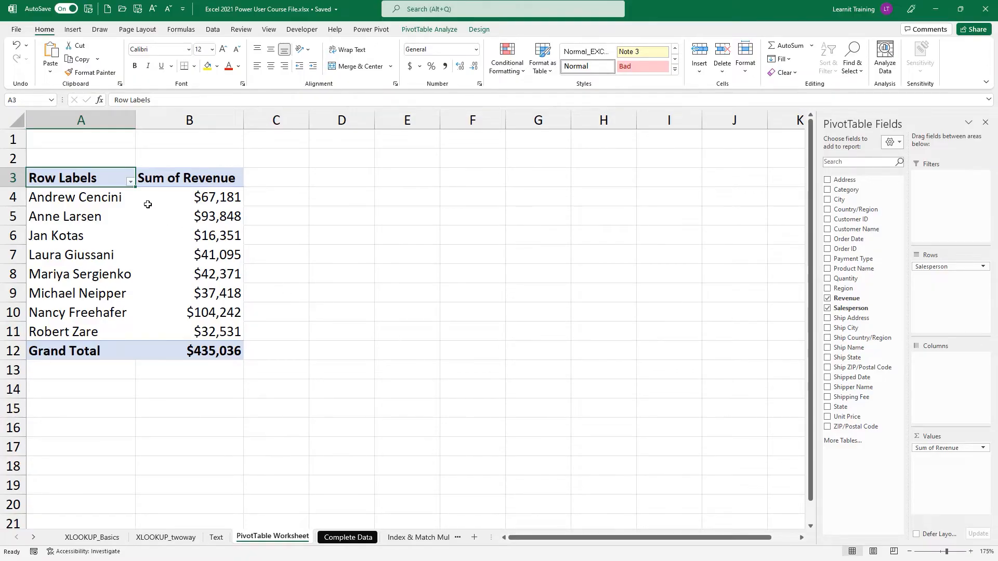
Step: Review the sort and filter choices for the row labels and the PivotTable's Generate GetPivotData option
{"action": "left_click", "coordinate": [131, 181]}
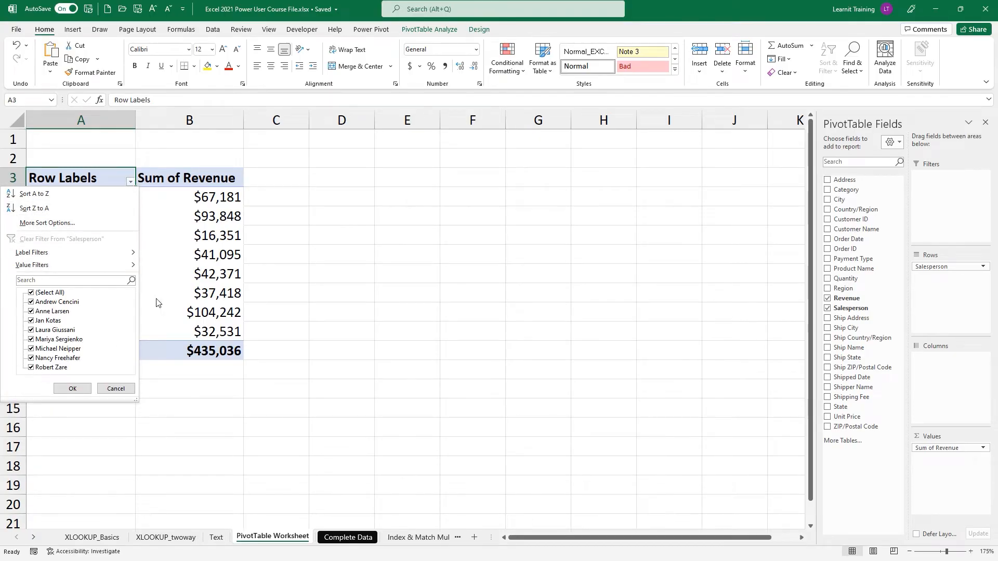
{"action": "left_click", "coordinate": [73, 388]}
{"action": "mouse_move", "coordinate": [219, 241]}
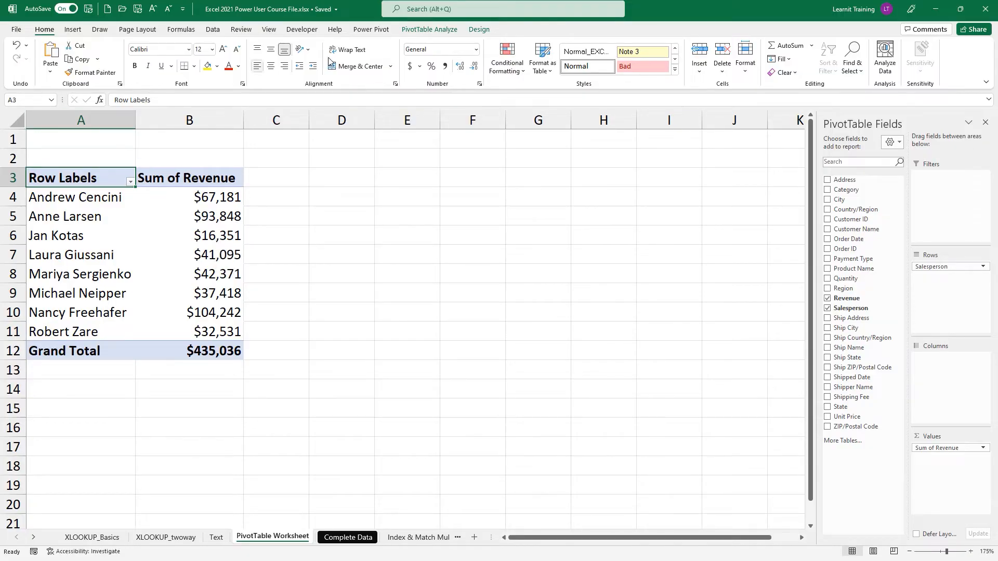
{"action": "left_click", "coordinate": [429, 30]}
{"action": "left_click", "coordinate": [52, 73]}
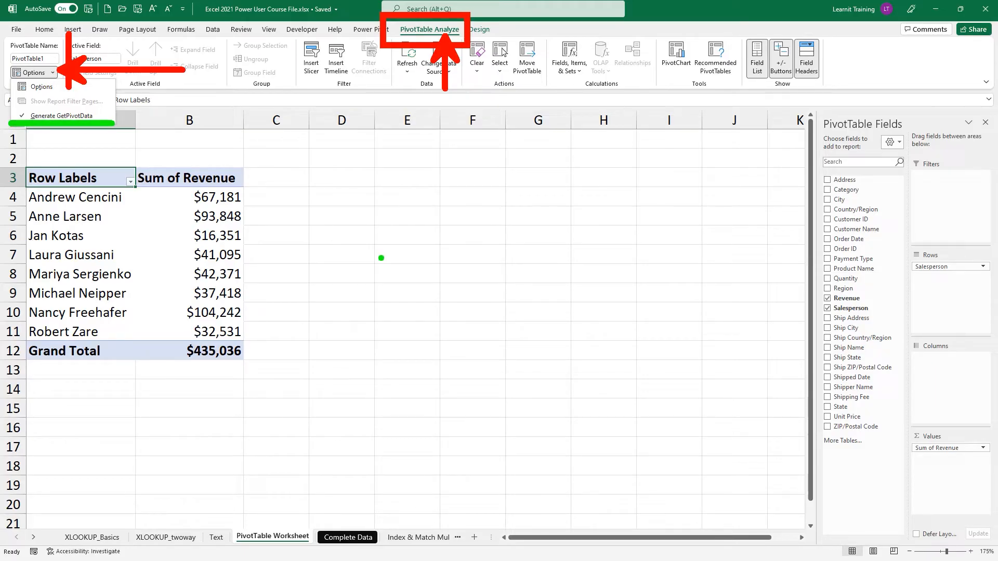
{"action": "left_click", "coordinate": [381, 258]}
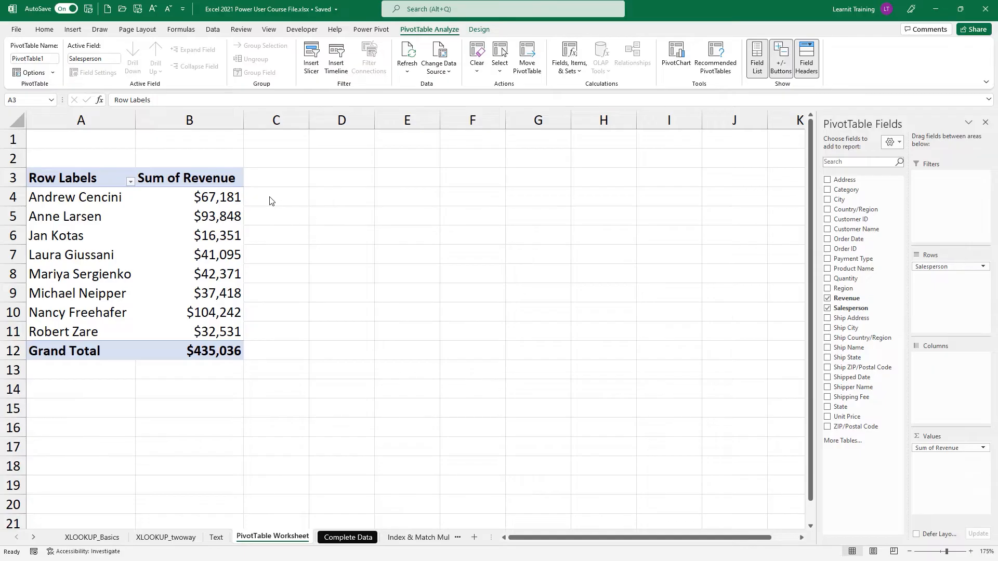
Step: In C4, calculate 5% of the first salesperson's revenue with a GETPIVOTDATA reference to B4
{"action": "left_click", "coordinate": [287, 193]}
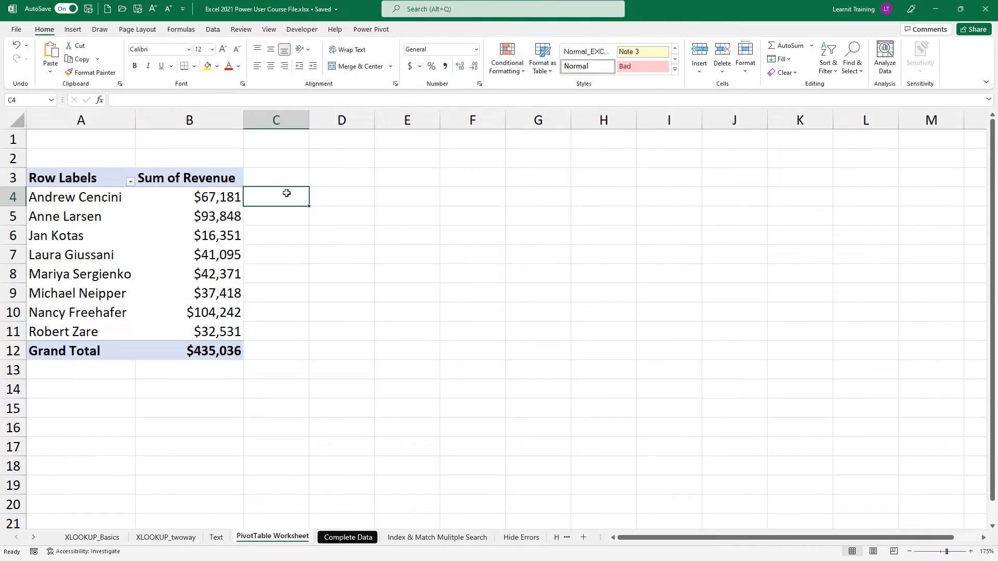
{"action": "type", "text": "="}
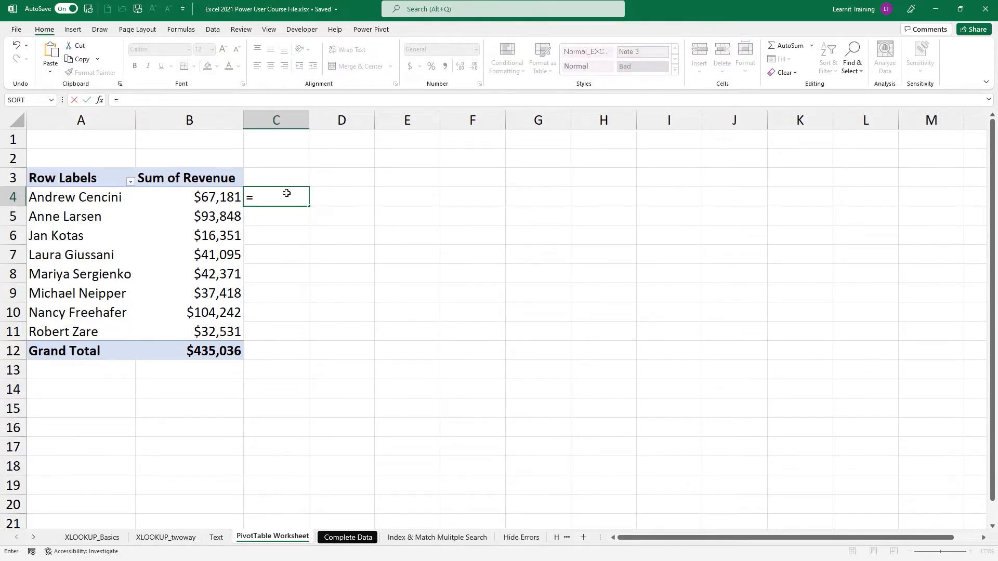
{"action": "left_click", "coordinate": [213, 202]}
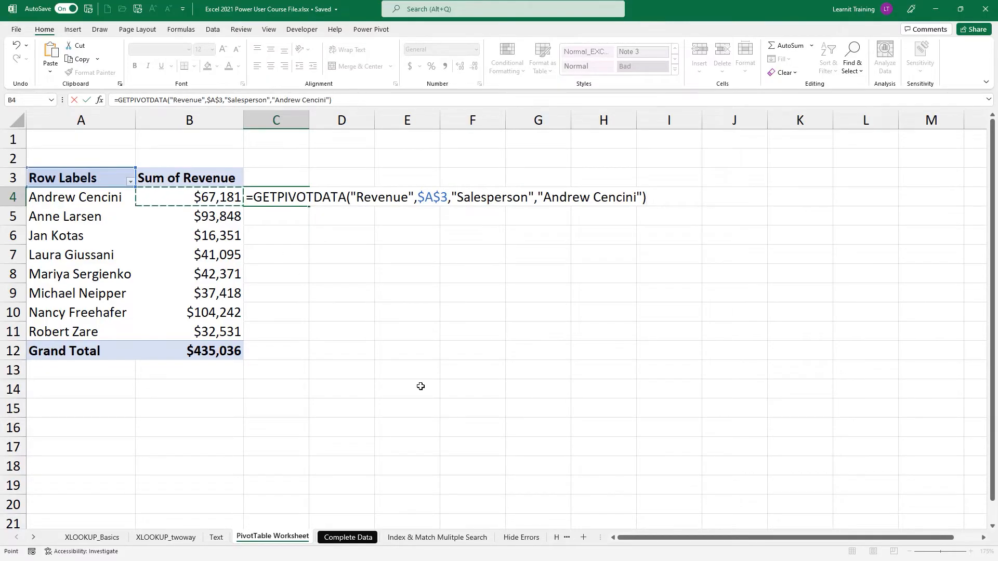
{"action": "type", "text": "*5%"}
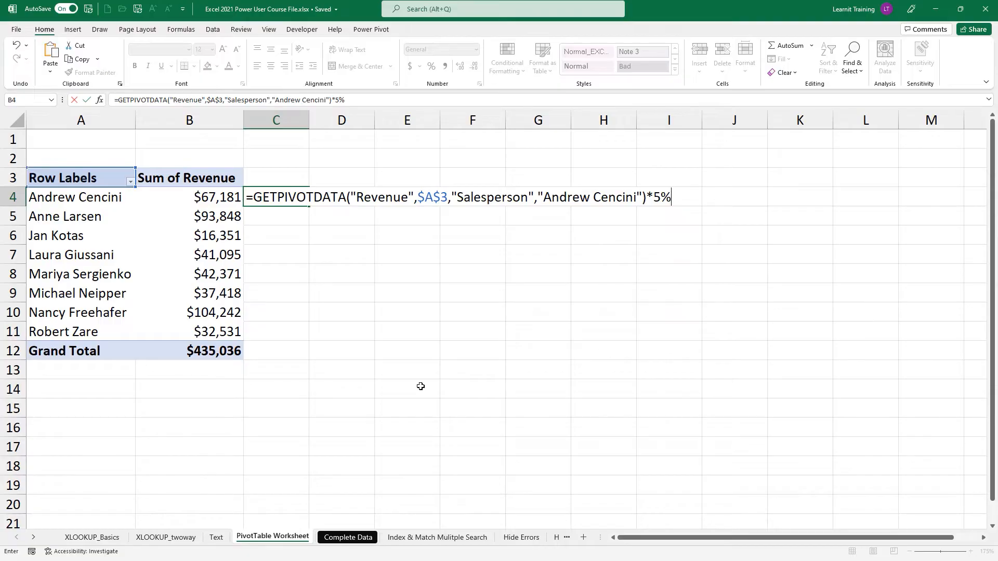
{"action": "key", "text": "Return"}
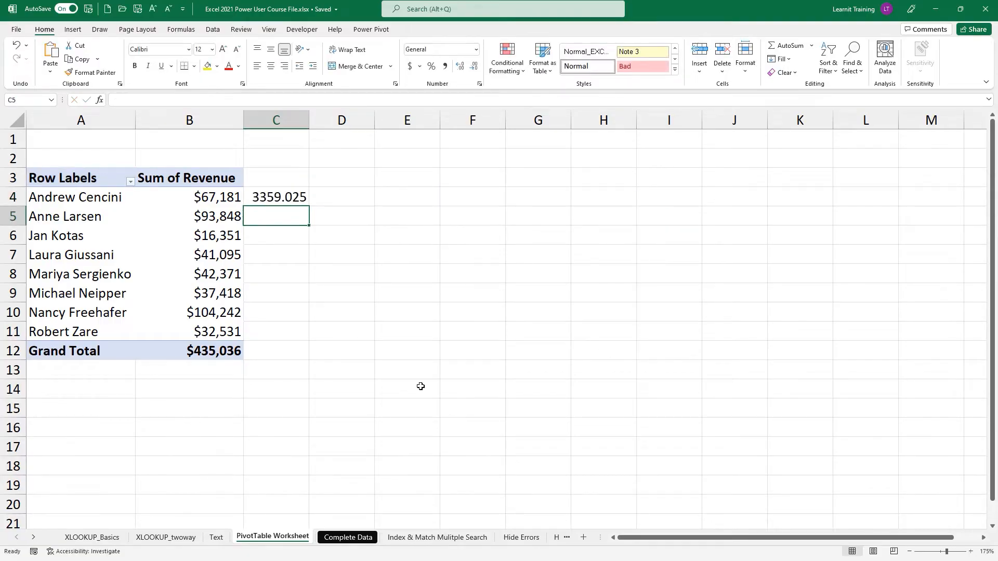
Step: Try a PivotTable reference to B5 in C5, cancel it, and clear the 5% formula from C4
{"action": "type", "text": "="}
{"action": "left_click", "coordinate": [225, 215]}
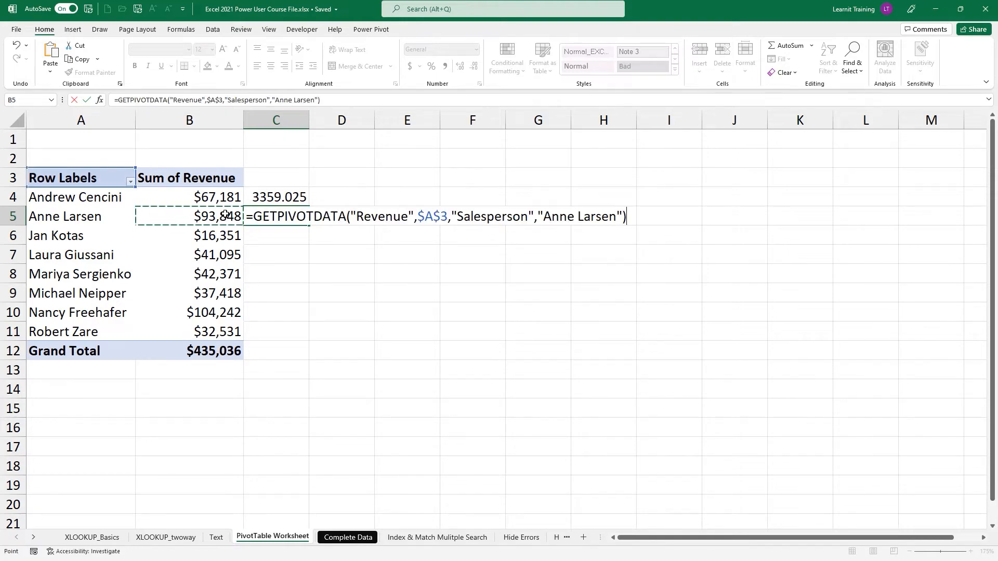
{"action": "key", "text": "Escape"}
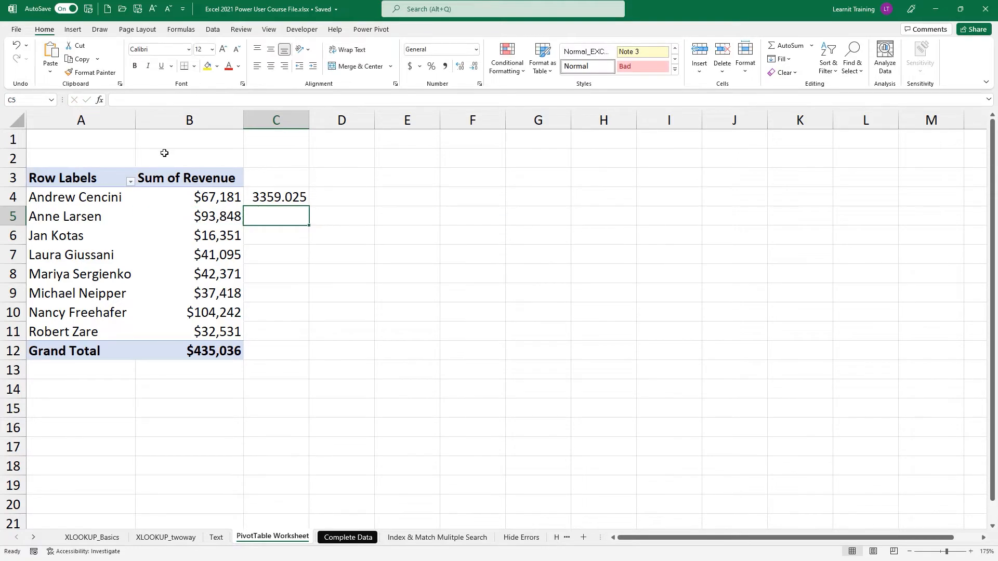
{"action": "left_click", "coordinate": [273, 202]}
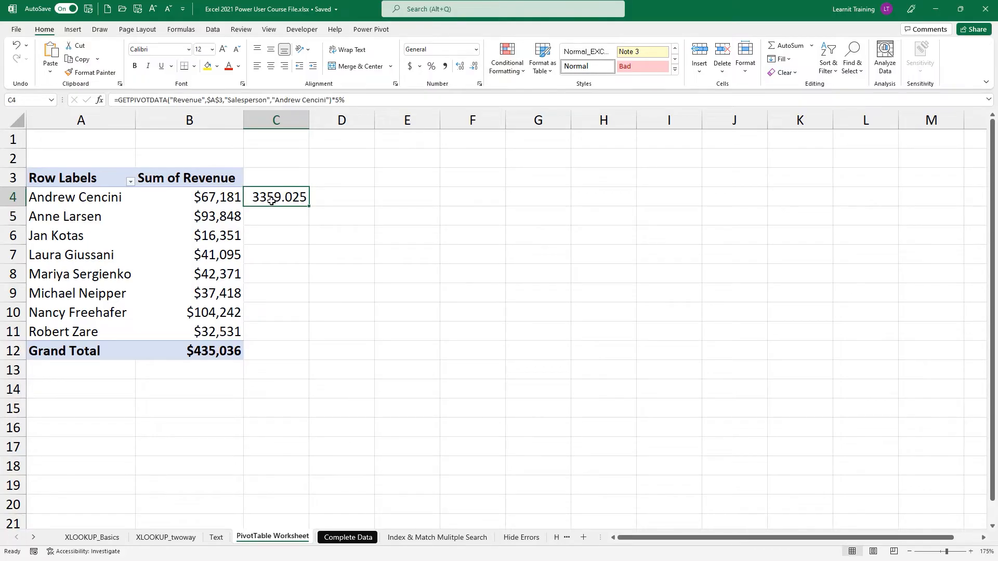
{"action": "key", "text": "Delete"}
Step: Turn off Generate GetPivotData for the PivotTable
{"action": "left_click", "coordinate": [214, 200]}
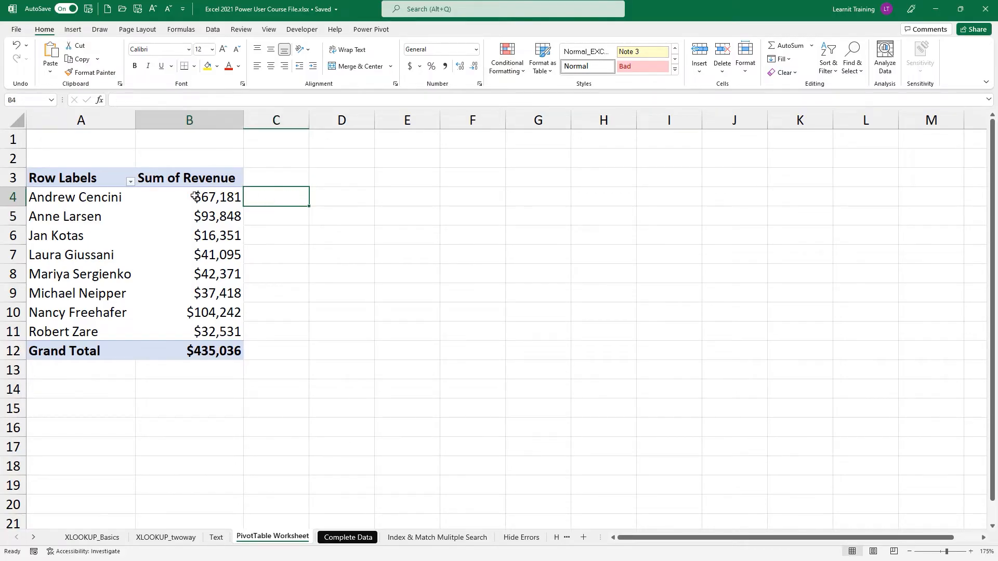
{"action": "left_click", "coordinate": [424, 29]}
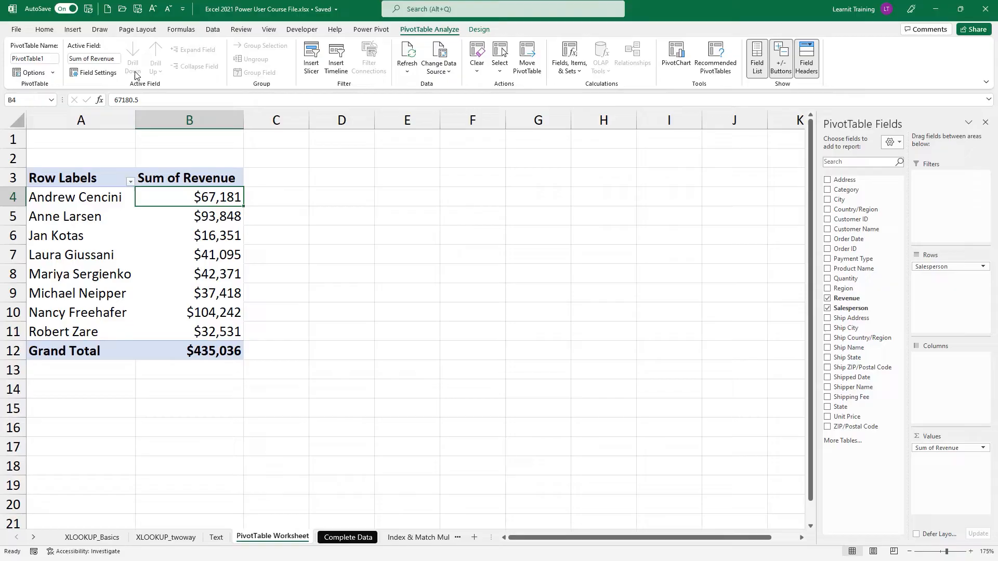
{"action": "left_click", "coordinate": [51, 72]}
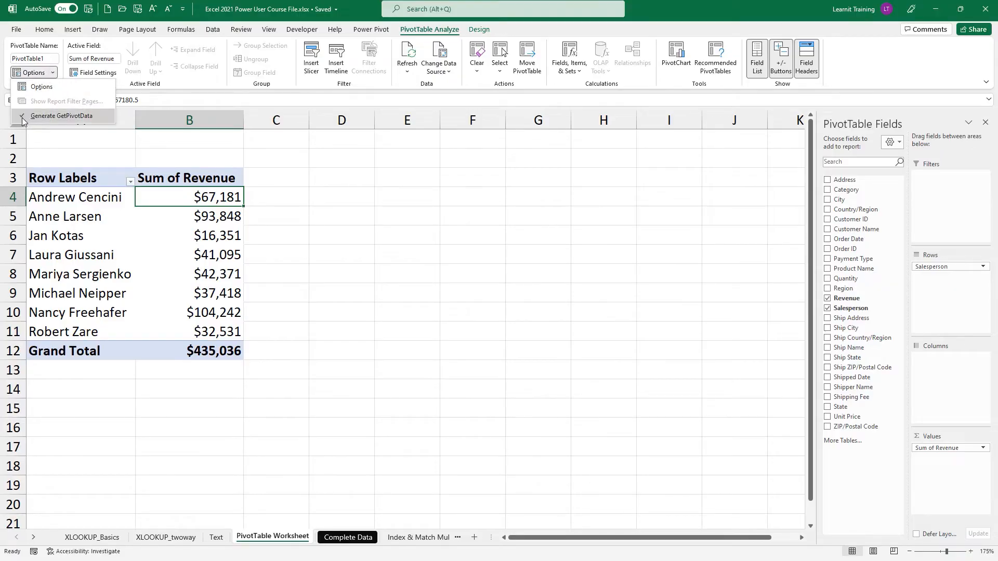
{"action": "left_click", "coordinate": [22, 117]}
{"action": "left_click", "coordinate": [36, 72]}
Step: Enter =B4*5% in C4 as a plain cell-reference formula, and clear the cell again
{"action": "left_click", "coordinate": [268, 197]}
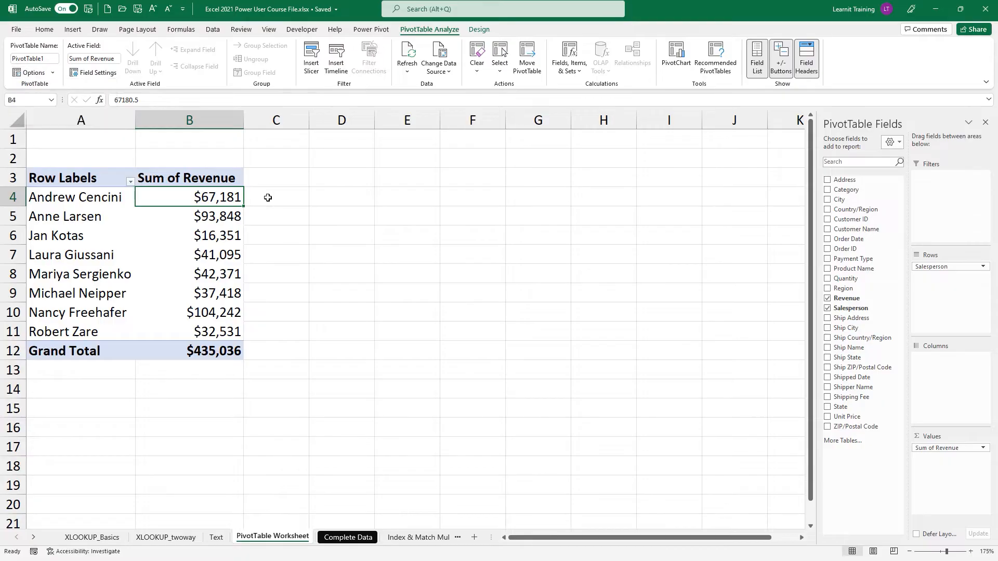
{"action": "type", "text": "="}
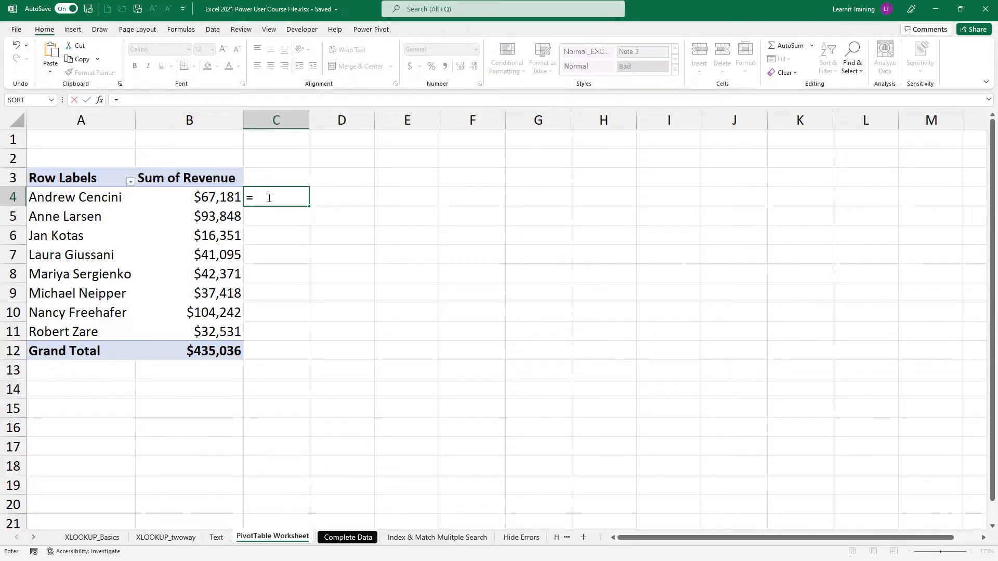
{"action": "left_click", "coordinate": [227, 198]}
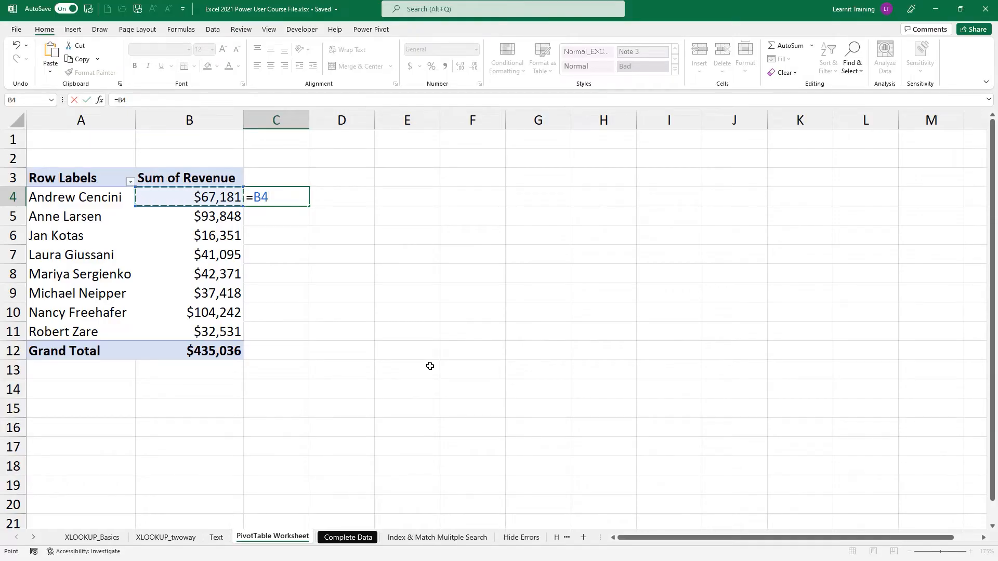
{"action": "type", "text": "*5%"}
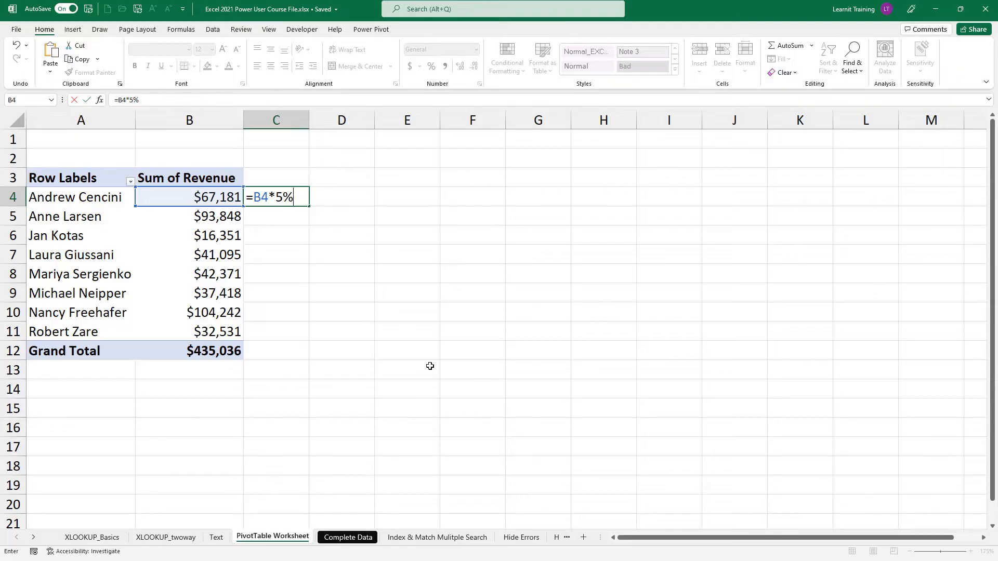
{"action": "key", "text": "Return"}
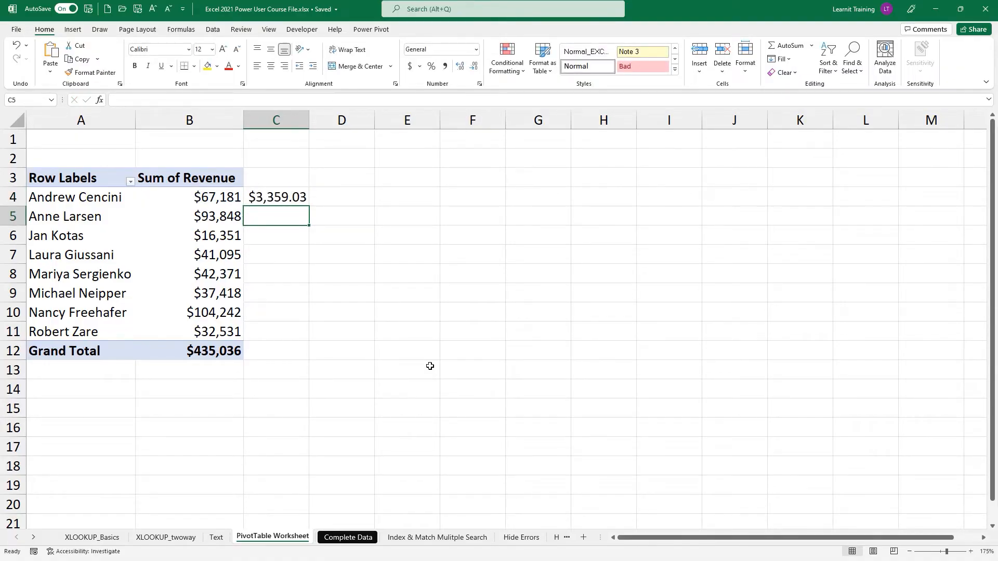
{"action": "left_click", "coordinate": [277, 201]}
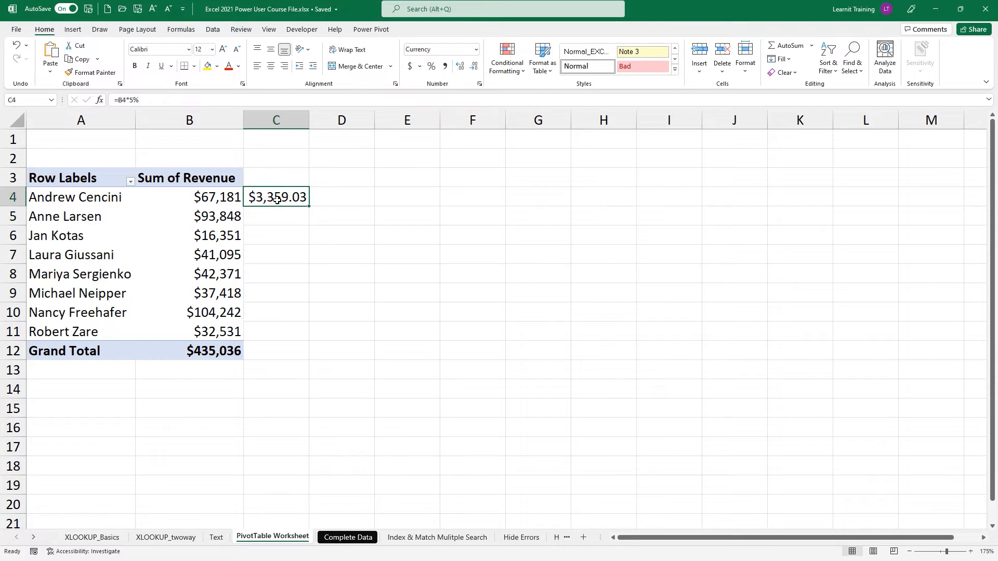
{"action": "key", "text": "Delete"}
Step: Start a new calculated field for the PivotTable and name it Bonus
{"action": "left_click", "coordinate": [229, 221]}
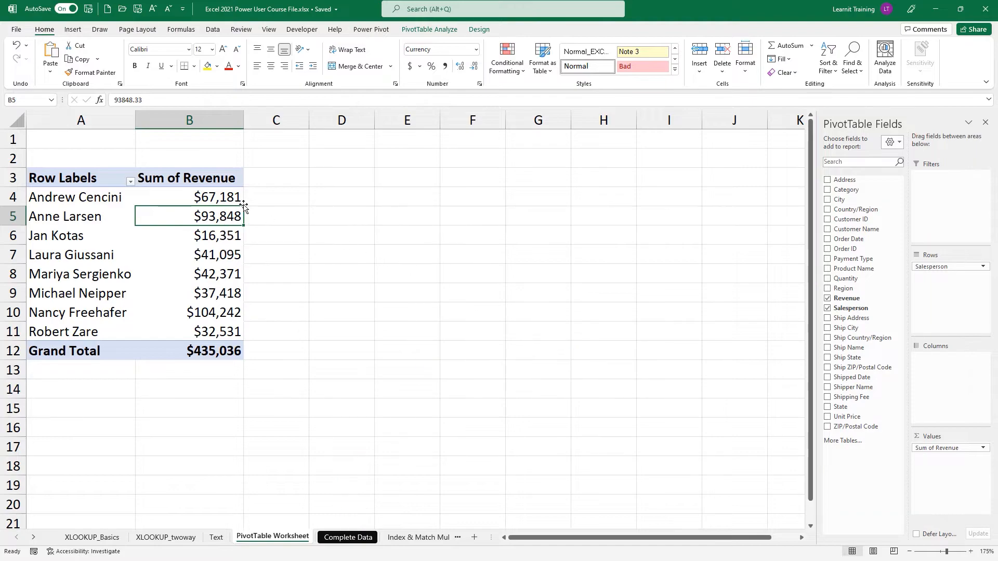
{"action": "left_click", "coordinate": [429, 29]}
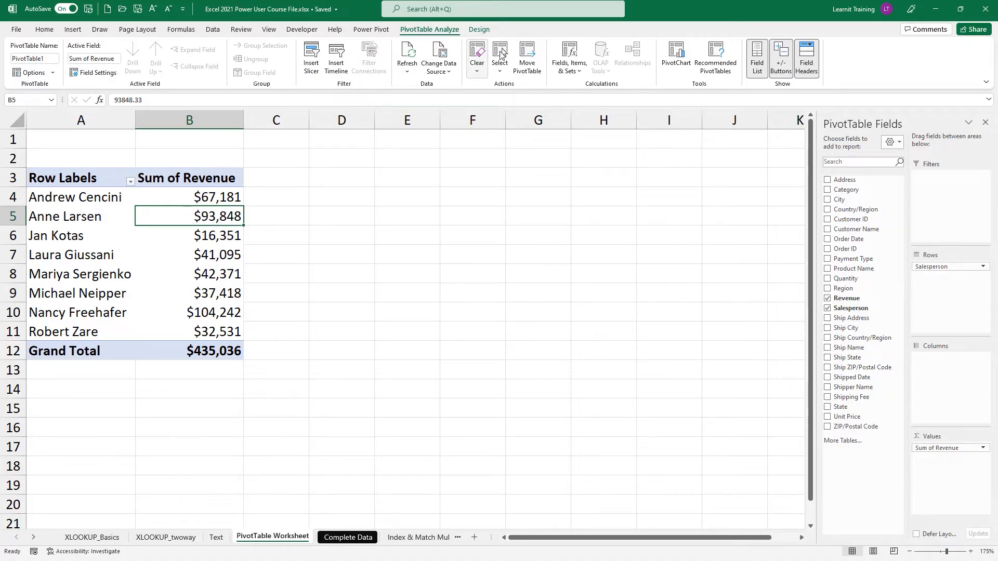
{"action": "left_click", "coordinate": [562, 76]}
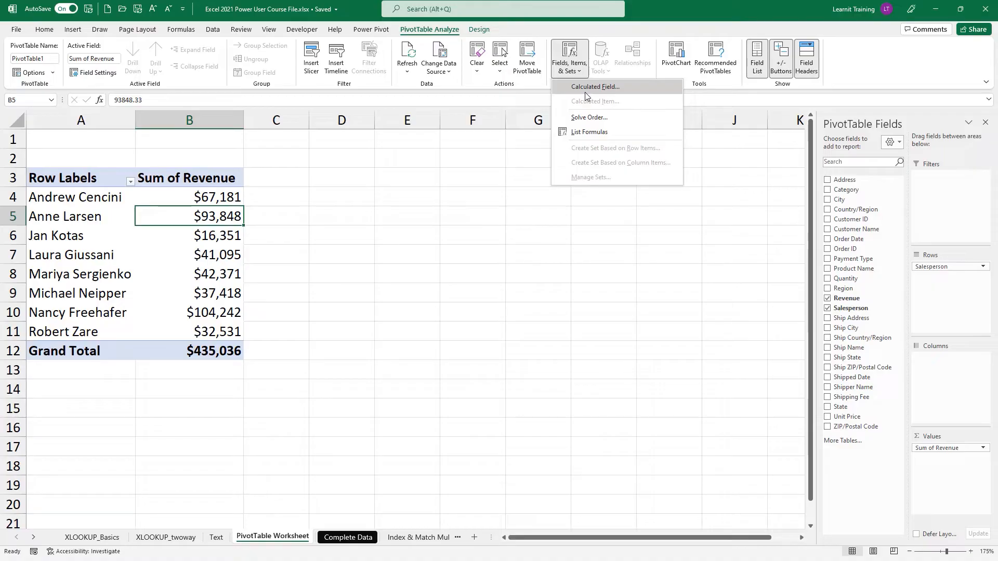
{"action": "left_click", "coordinate": [584, 88]}
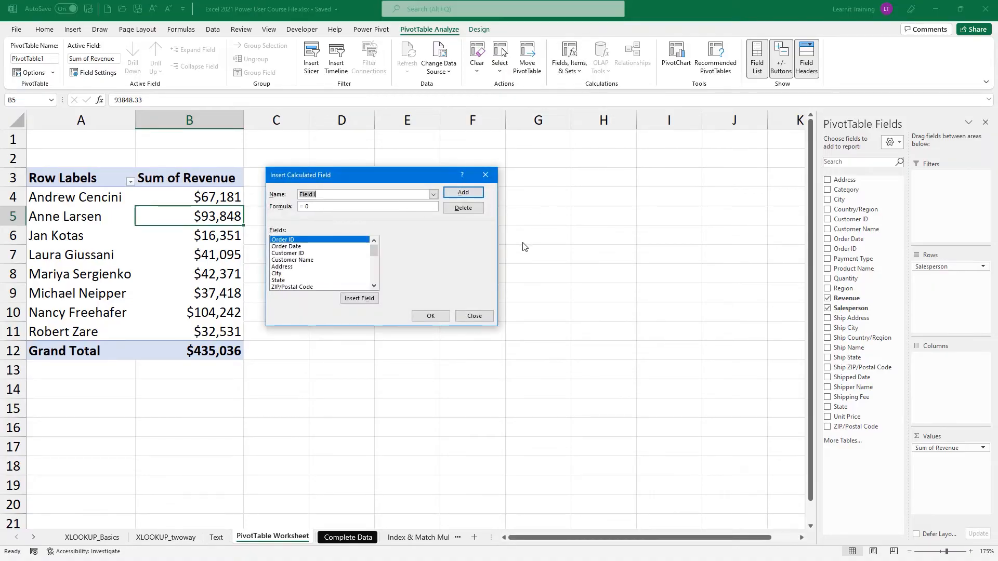
{"action": "key", "text": "BackSpace"}
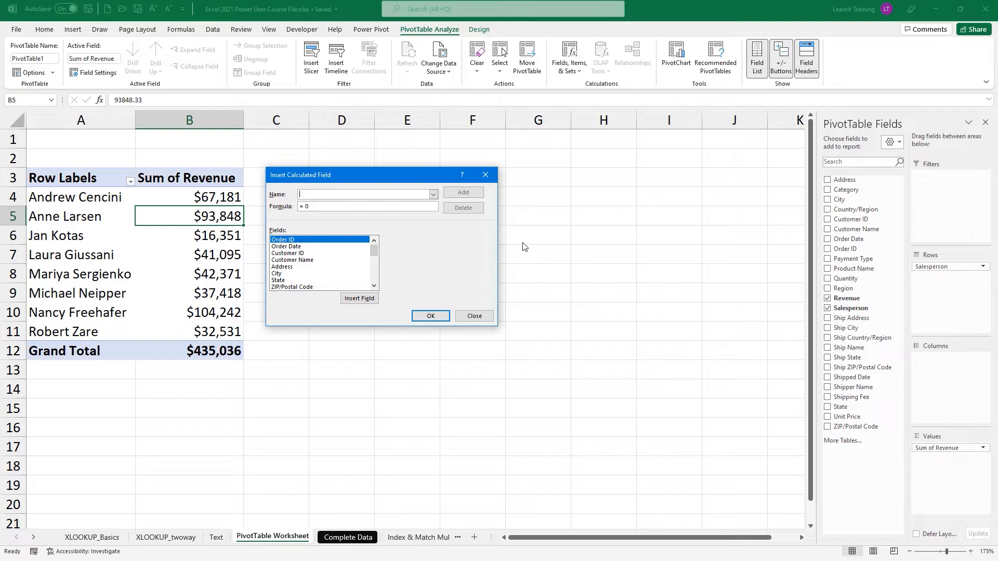
{"action": "type", "text": "Bonus"}
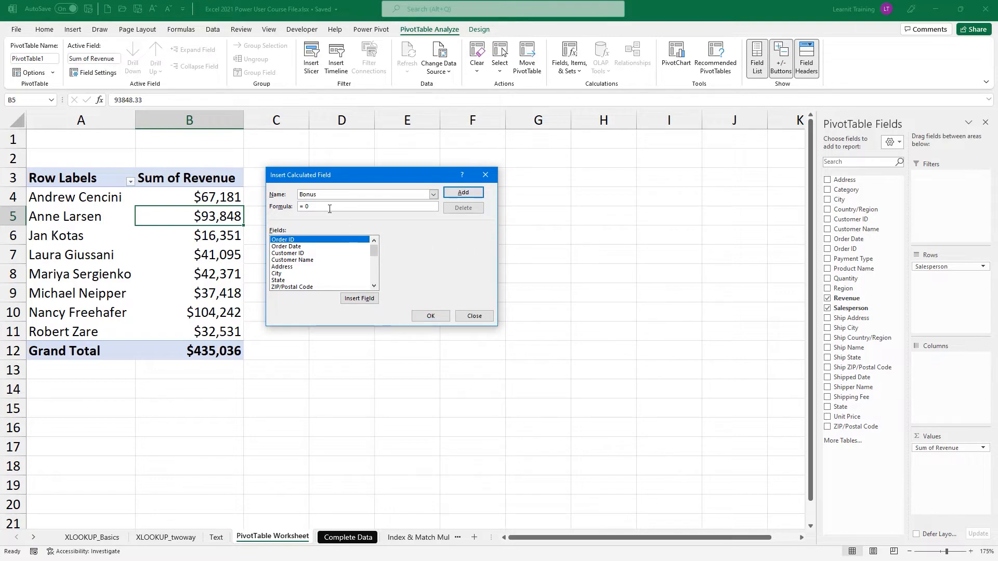
Step: Set the Bonus field's formula to = Revenue*5% and add the field to the PivotTable
{"action": "left_click", "coordinate": [330, 209]}
{"action": "left_click_drag", "start_coordinate": [375, 287], "coordinate": [378, 293]}
{"action": "left_click", "coordinate": [294, 281]}
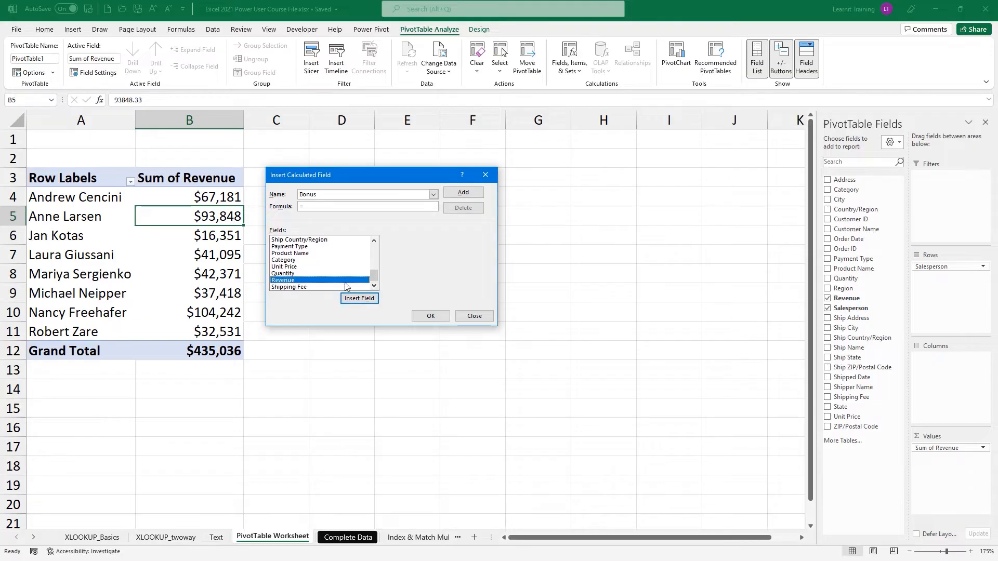
{"action": "left_click", "coordinate": [360, 299]}
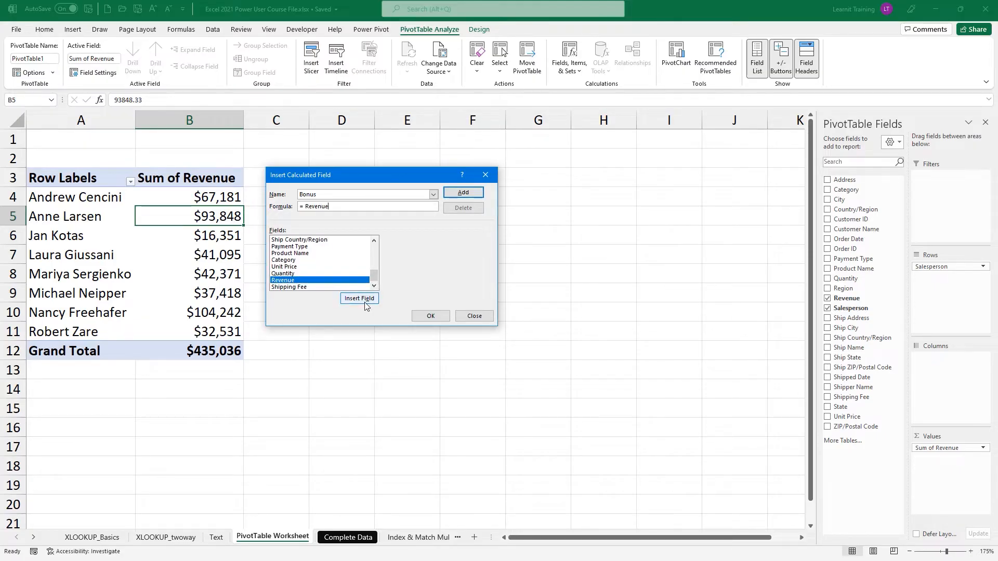
{"action": "type", "text": "*5%"}
{"action": "left_click", "coordinate": [473, 194]}
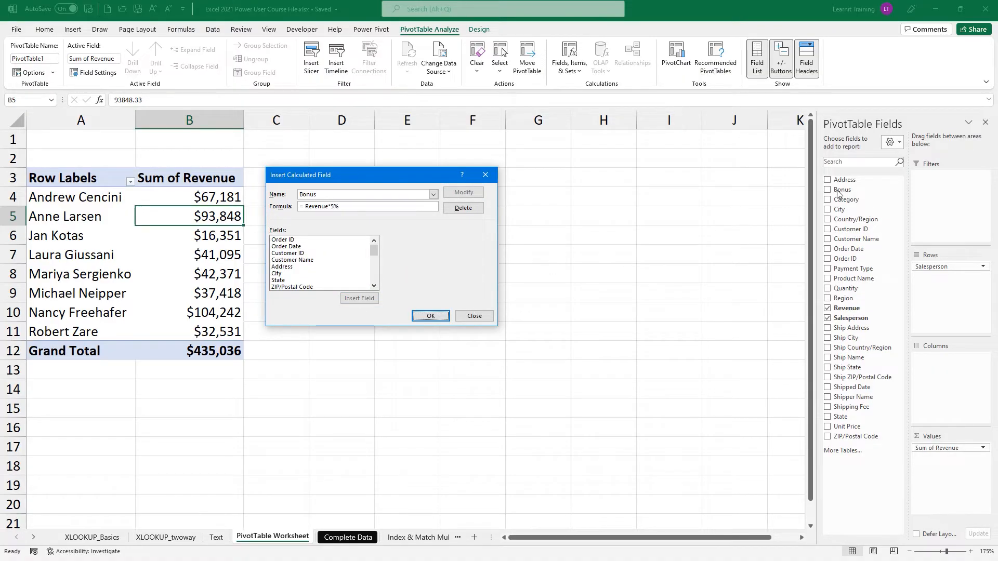
{"action": "left_click", "coordinate": [442, 317]}
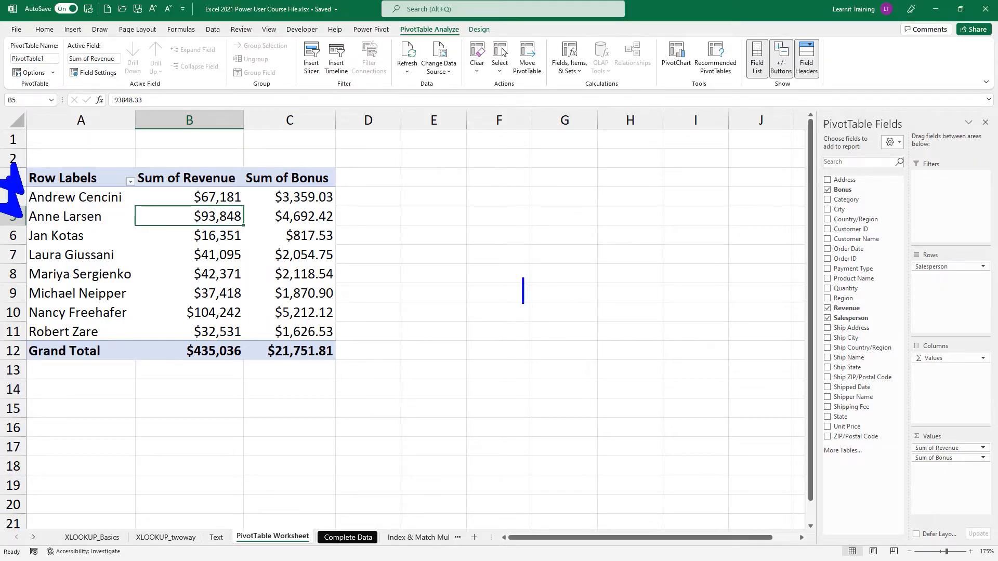
{"action": "type", "text": "salesperson"}
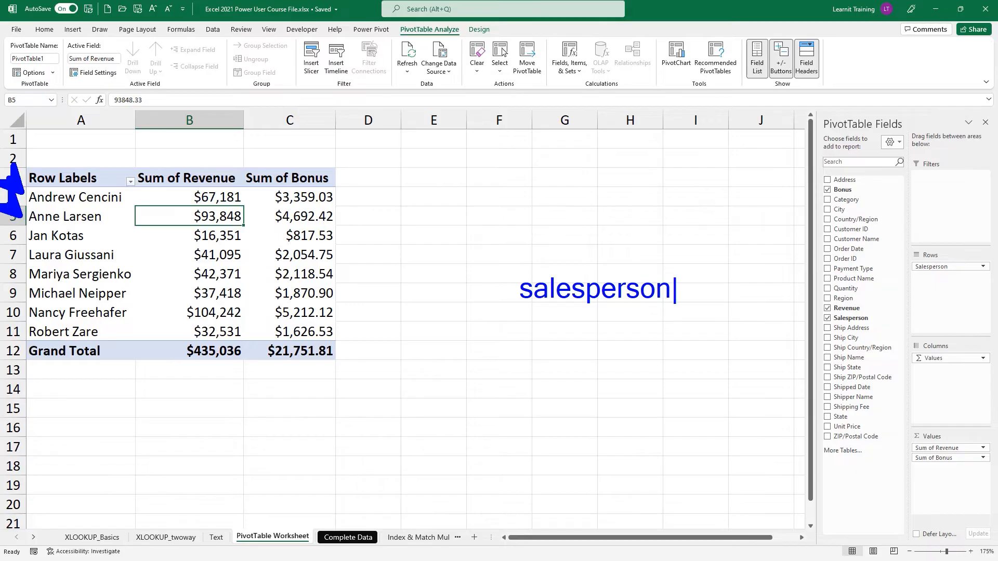
{"action": "key", "text": "Return"}
{"action": "type", "text": "items"}
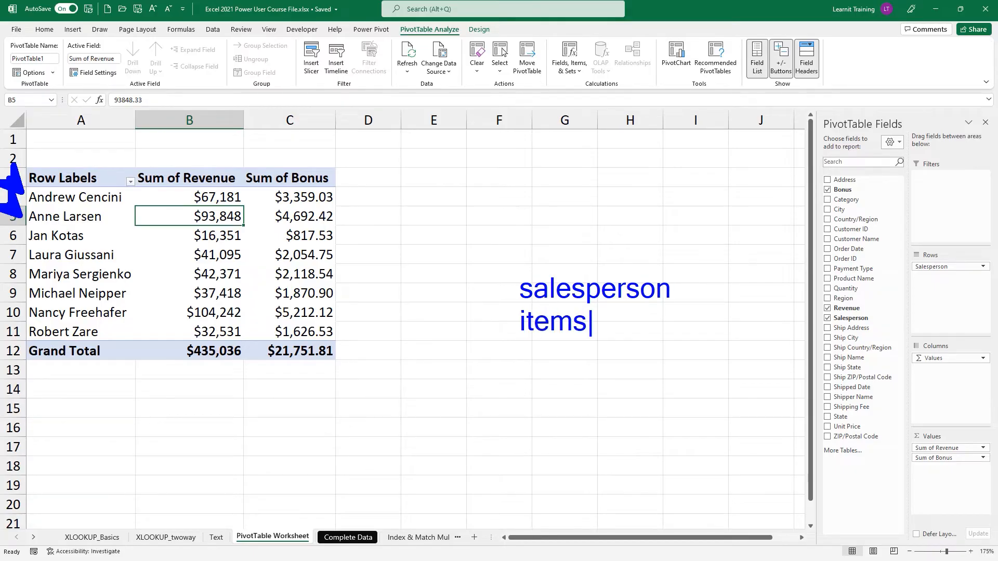
{"action": "type", "text": ": andrew,"}
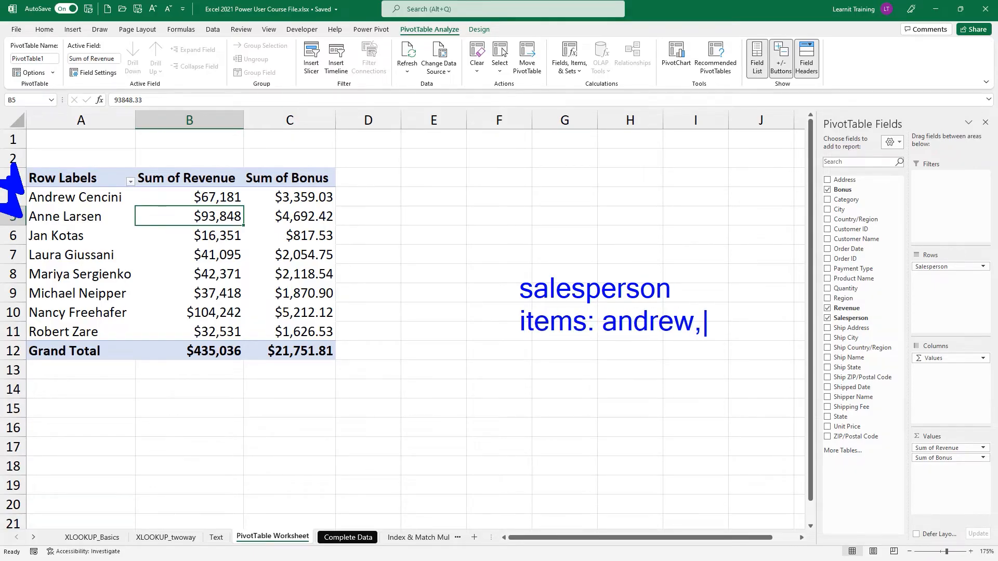
{"action": "type", "text": " anne, jan"}
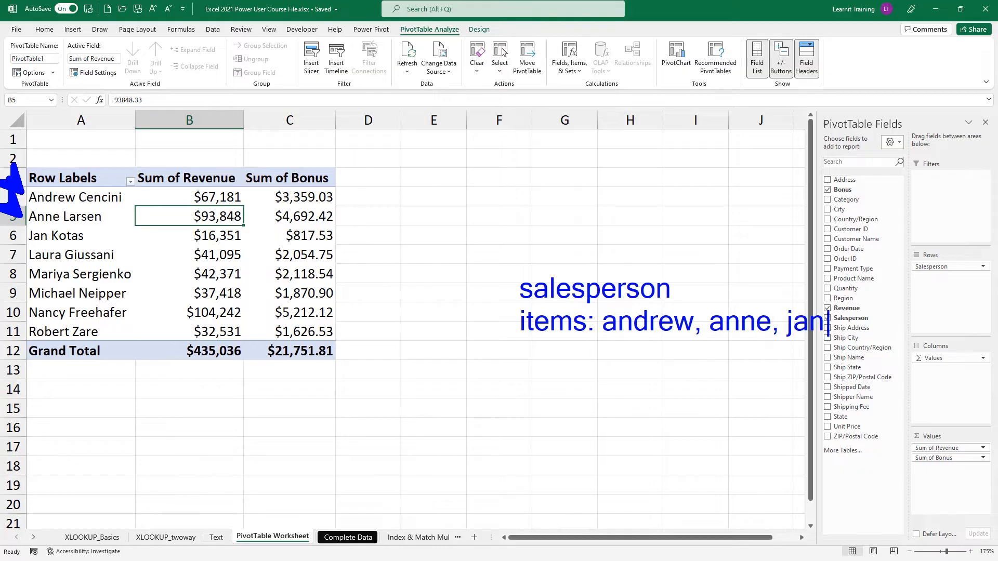
{"action": "type", "text": ", laura"}
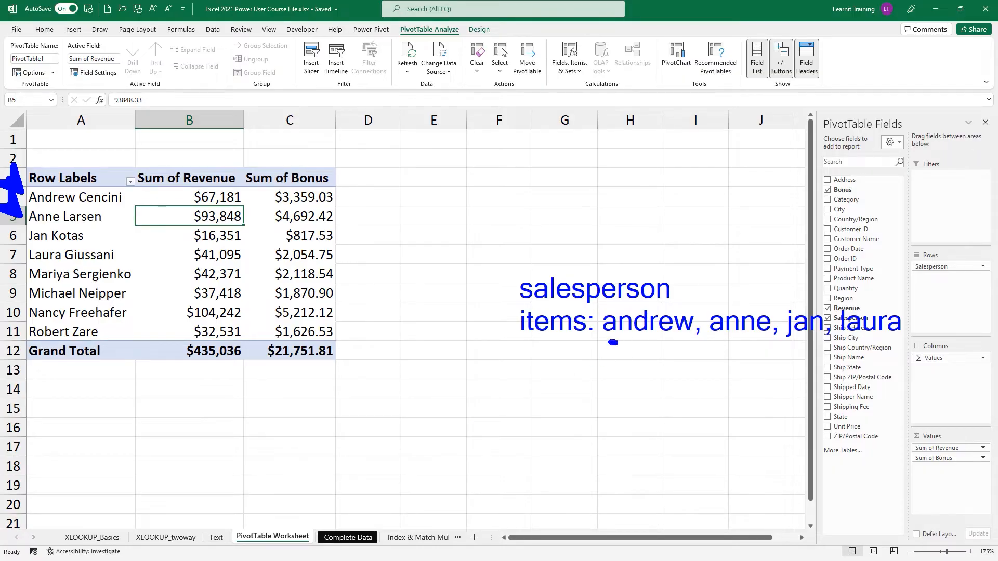
{"action": "left_click_drag", "start_coordinate": [613, 343], "coordinate": [763, 342]}
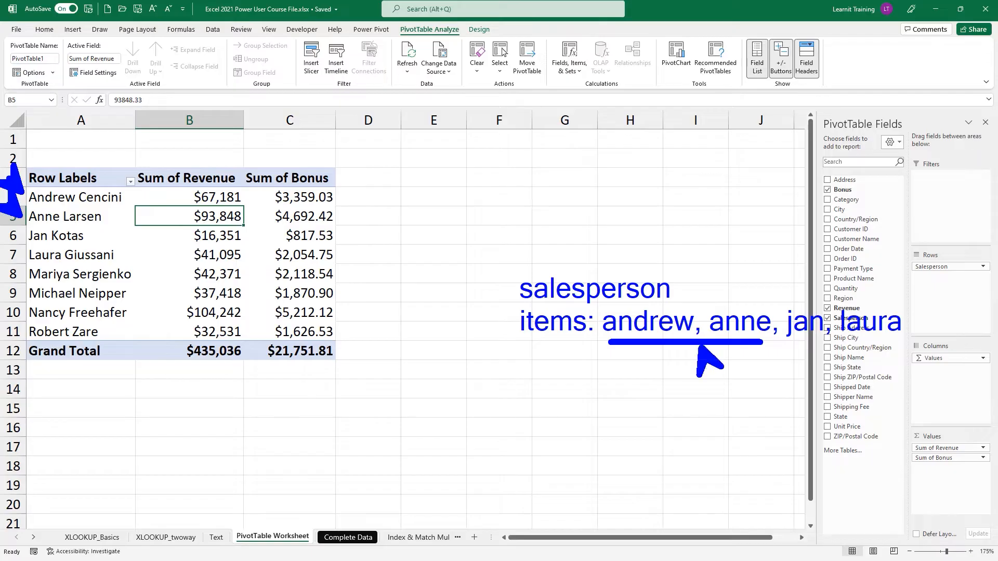
{"action": "left_click_drag", "start_coordinate": [702, 348], "coordinate": [702, 400]}
{"action": "mouse_move", "coordinate": [629, 311]}
{"action": "left_mouse_down"}
{"action": "mouse_move", "coordinate": [597, 308]}
{"action": "mouse_move", "coordinate": [629, 353]}
{"action": "mouse_move", "coordinate": [783, 339]}
{"action": "mouse_move", "coordinate": [737, 289]}
{"action": "mouse_move", "coordinate": [623, 307]}
{"action": "left_mouse_up"}
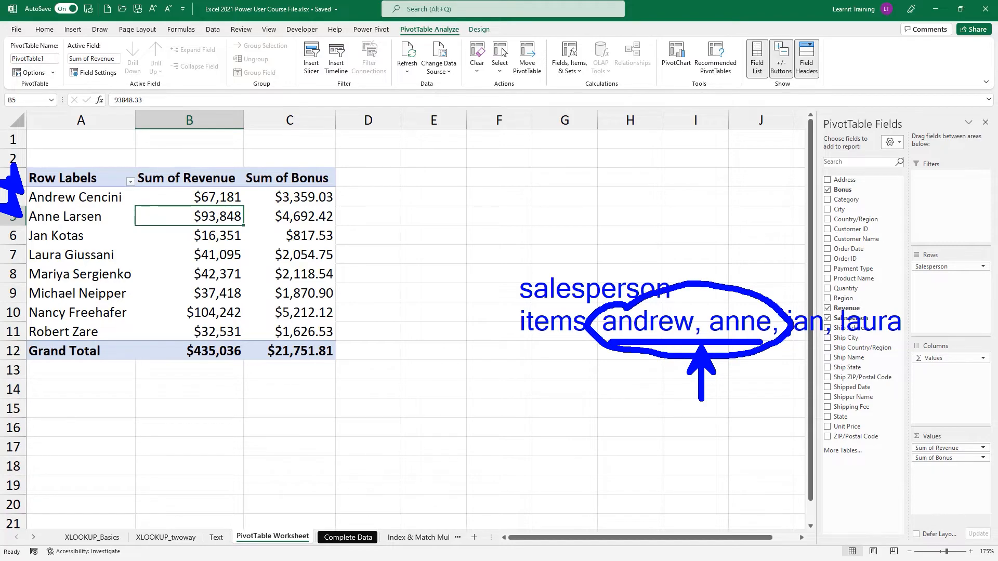
{"action": "key", "text": "Escape"}
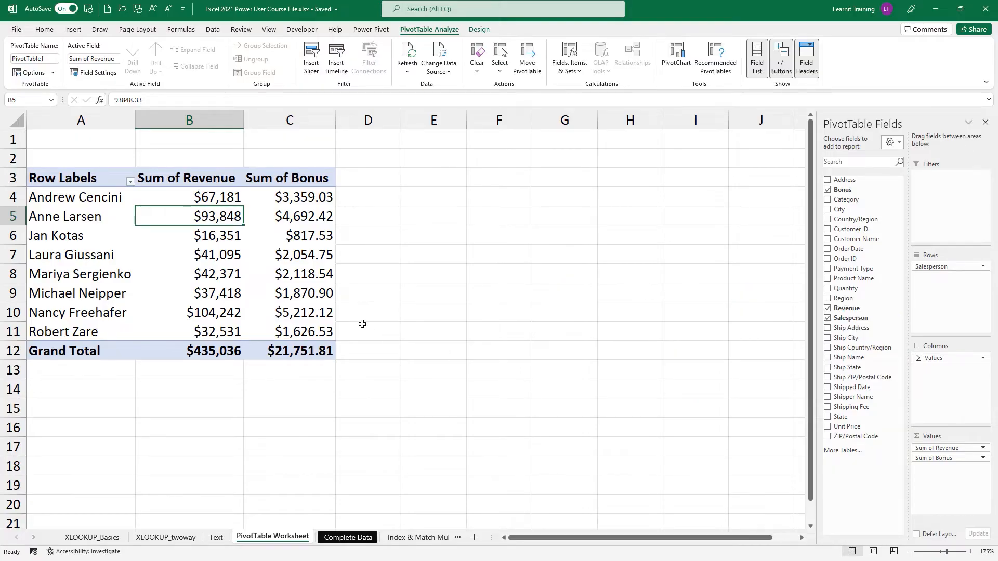
Step: Start a calculated item in the Salesperson field and name it Team 1
{"action": "left_click", "coordinate": [68, 201]}
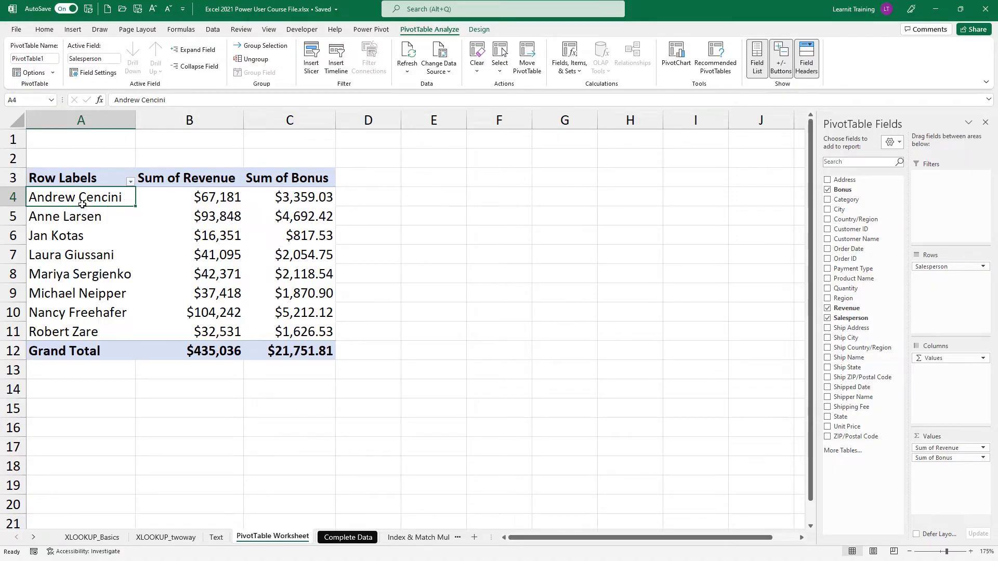
{"action": "left_click", "coordinate": [574, 67]}
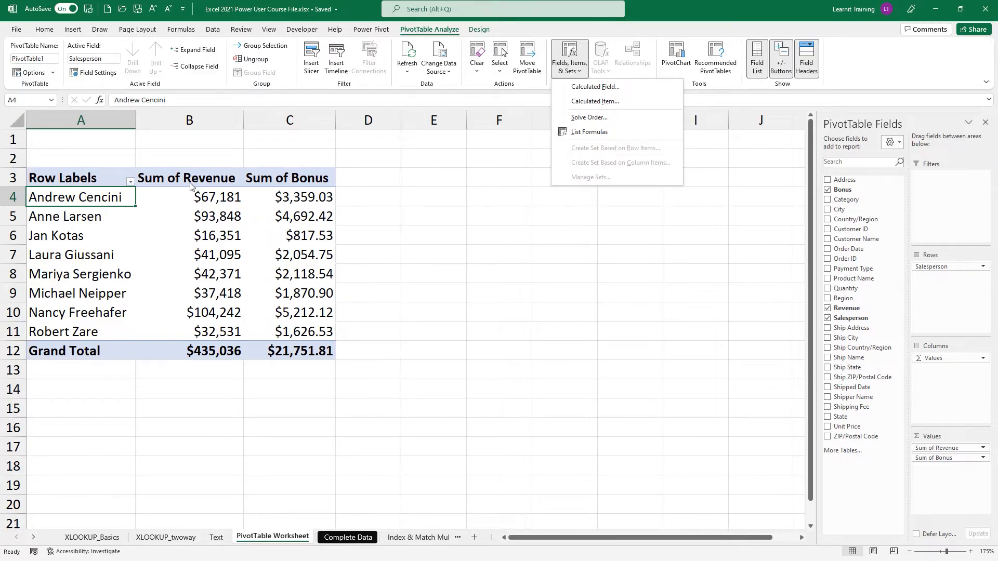
{"action": "left_click", "coordinate": [590, 101]}
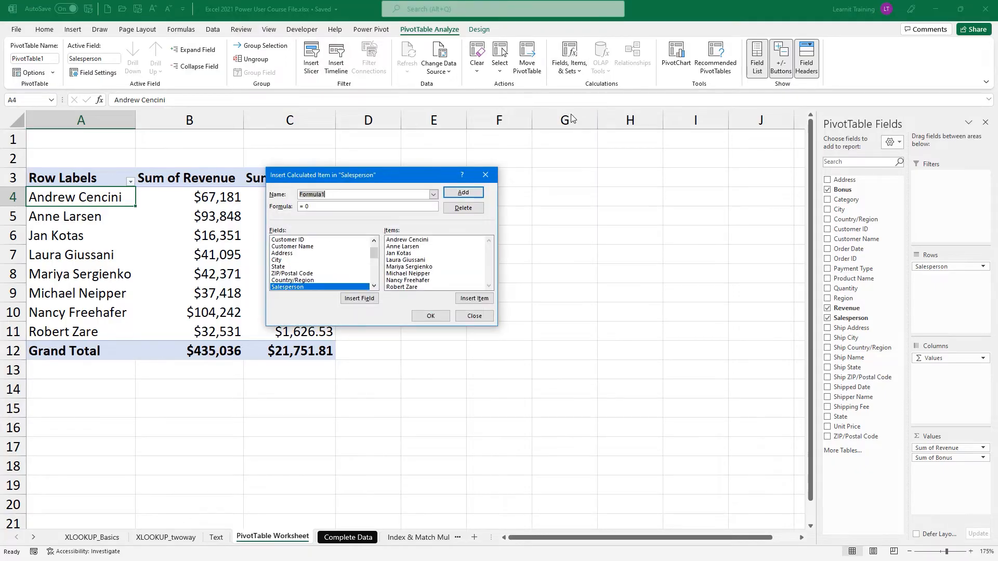
{"action": "key", "text": "BackSpace"}
{"action": "type", "text": "Team 1"}
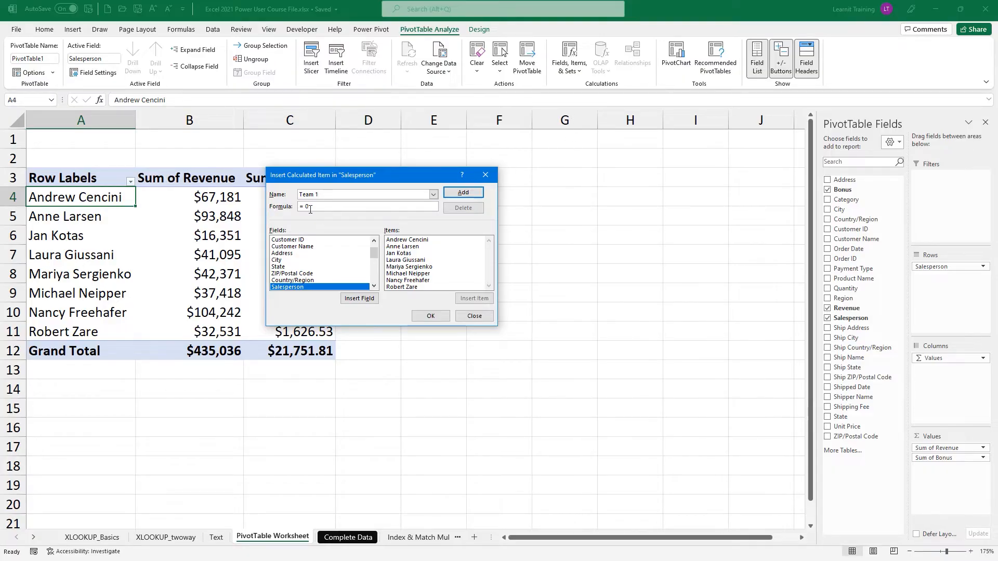
Step: Define Team 1 as the sum of the first two listed salespeople and add it to the PivotTable
{"action": "key", "text": "BackSpace"}
{"action": "left_click", "coordinate": [416, 241]}
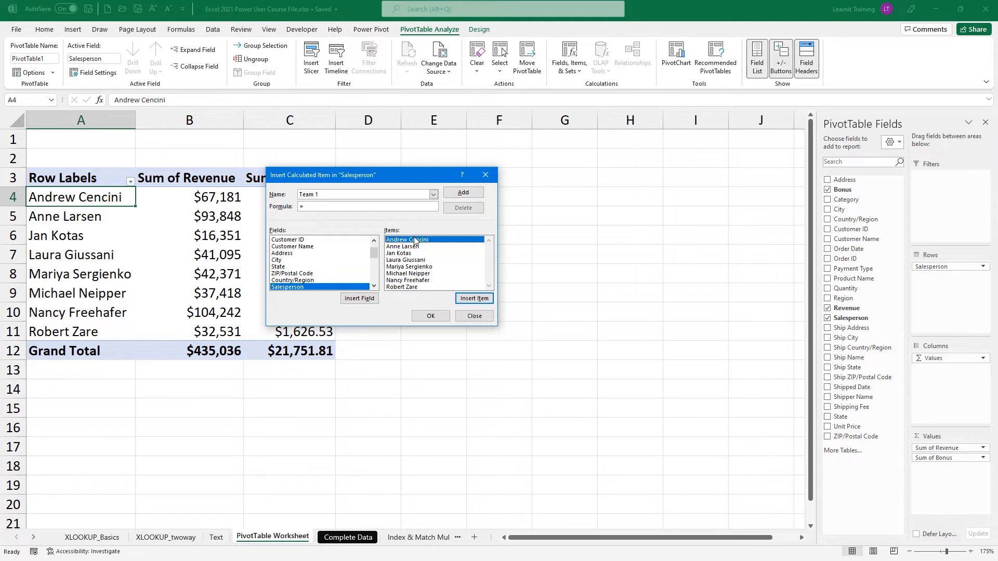
{"action": "left_click", "coordinate": [465, 299]}
{"action": "type", "text": "+"}
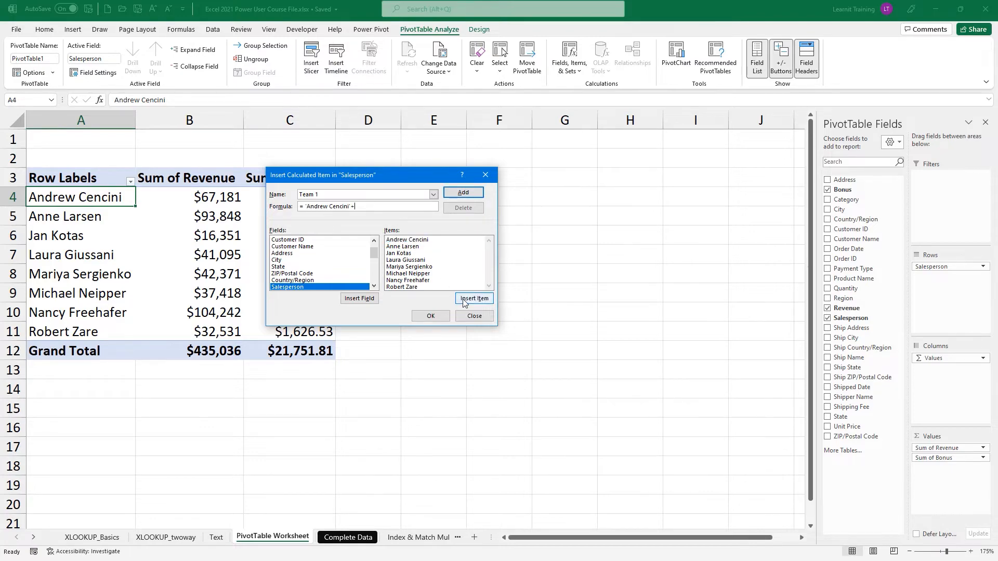
{"action": "left_click", "coordinate": [420, 247]}
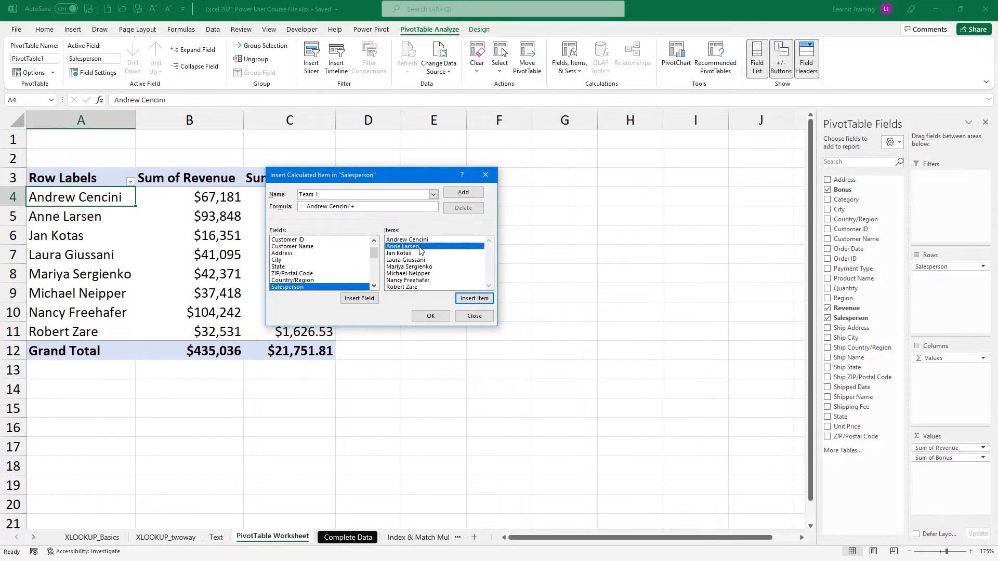
{"action": "left_click", "coordinate": [474, 298]}
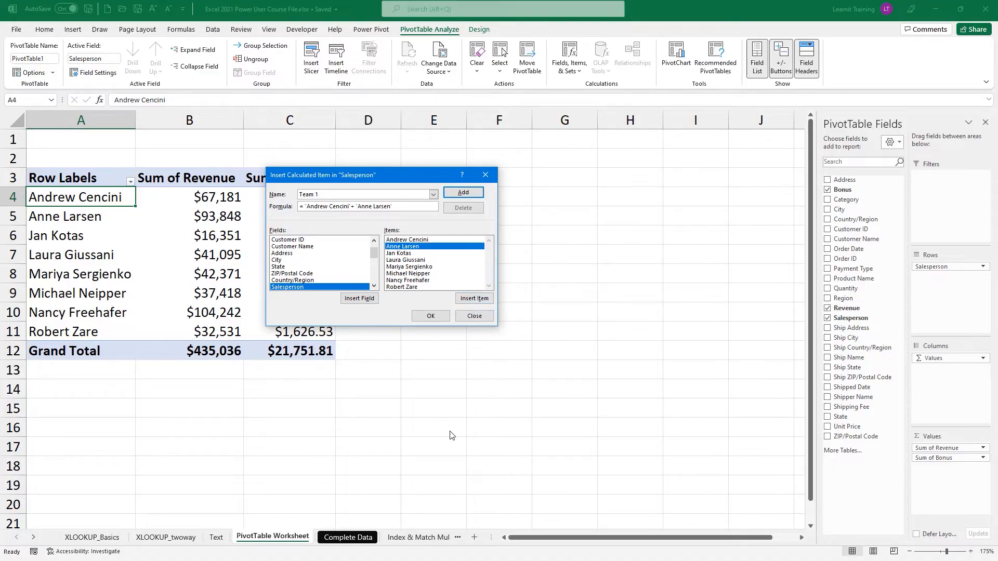
{"action": "left_click", "coordinate": [463, 193]}
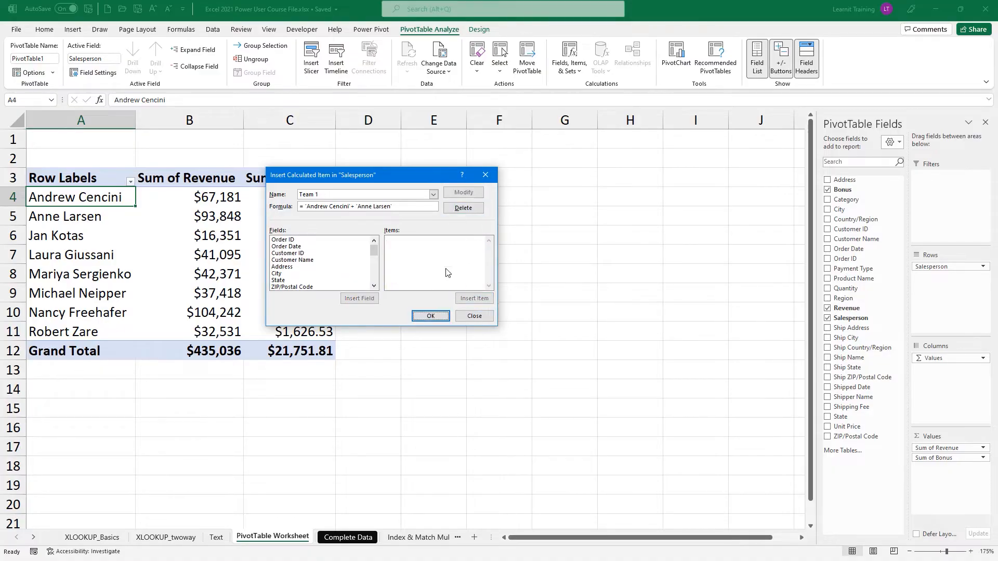
{"action": "left_click", "coordinate": [431, 315]}
Step: Filter the row labels to hide the two individual salespeople included in Team 1
{"action": "left_click", "coordinate": [44, 353]}
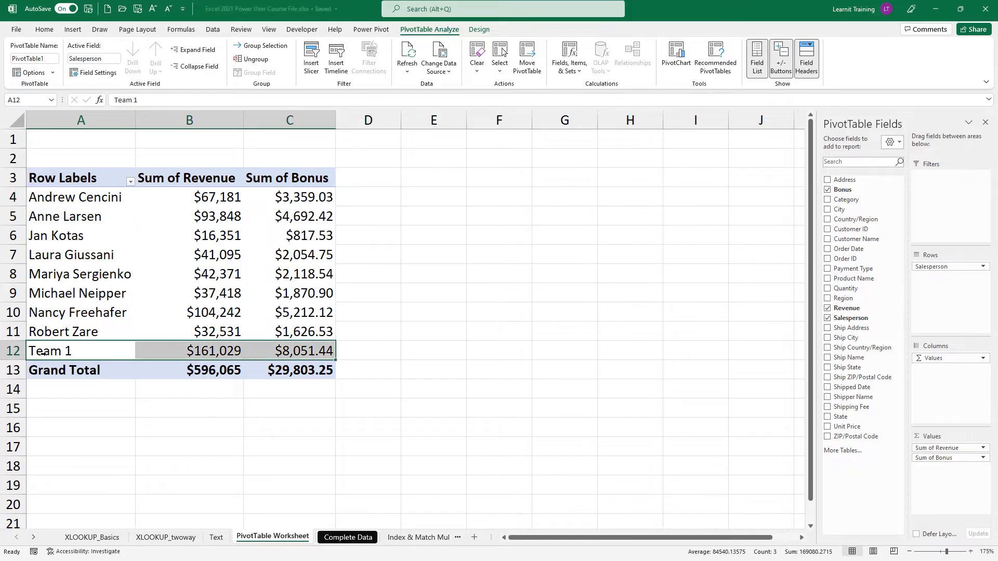
{"action": "left_click", "coordinate": [131, 183]}
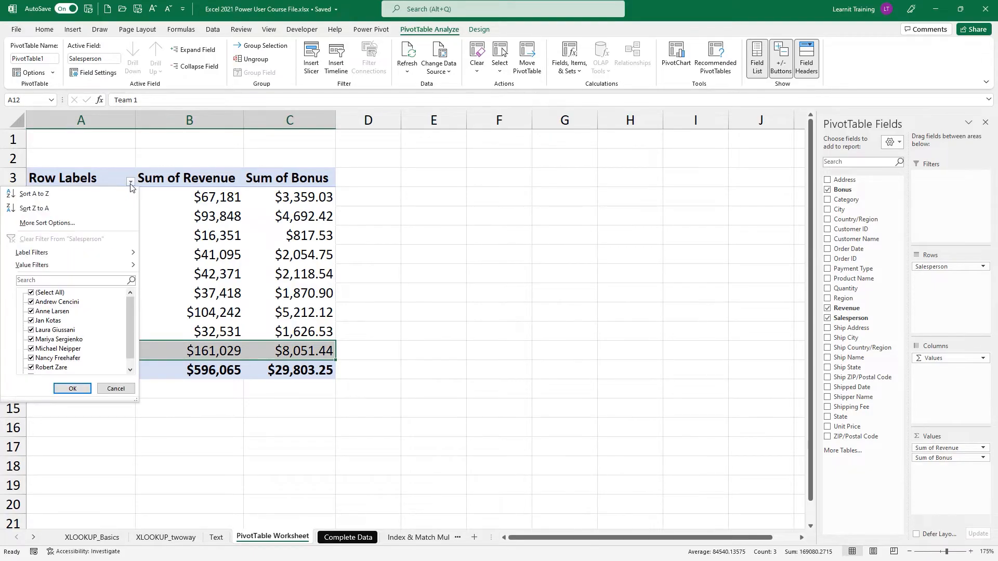
{"action": "left_click", "coordinate": [32, 303]}
{"action": "left_click", "coordinate": [31, 312]}
{"action": "scroll", "coordinate": [129, 351], "scroll_direction": "down", "scroll_amount": 1}
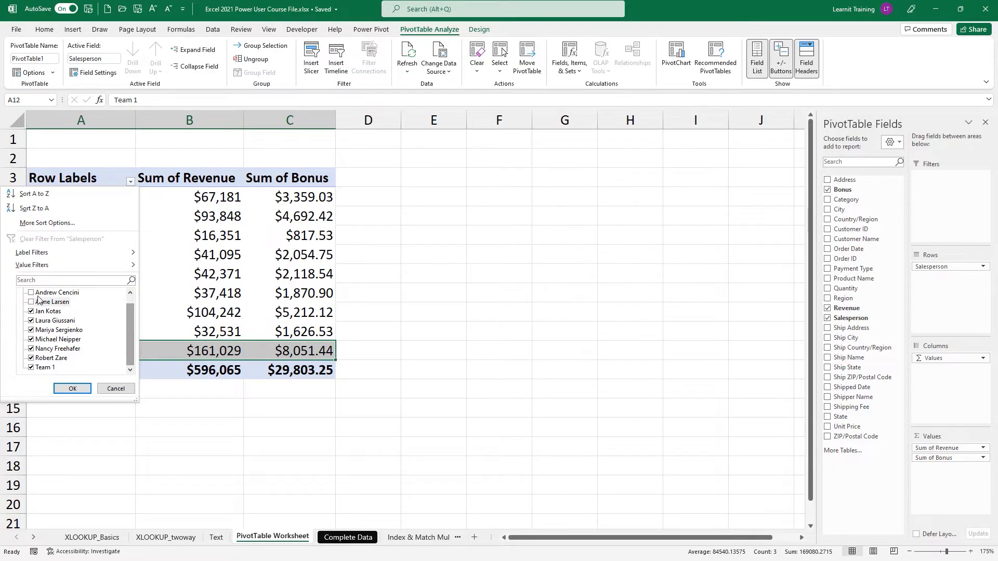
{"action": "left_click", "coordinate": [65, 389]}
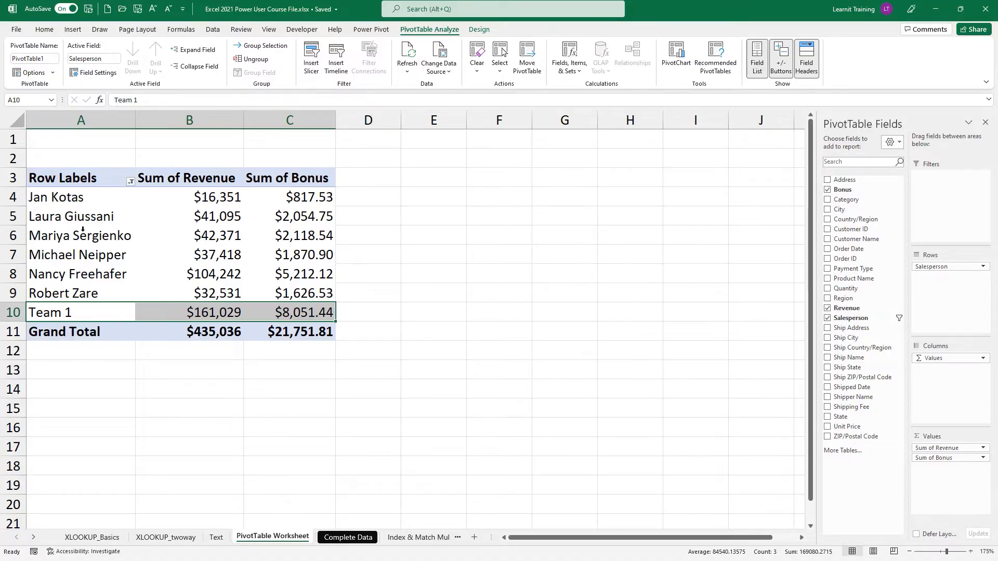
Step: Add a calculated item named Team 2 to the Salesperson field as the sum of the third and fourth listed salespeople
{"action": "left_click", "coordinate": [570, 60]}
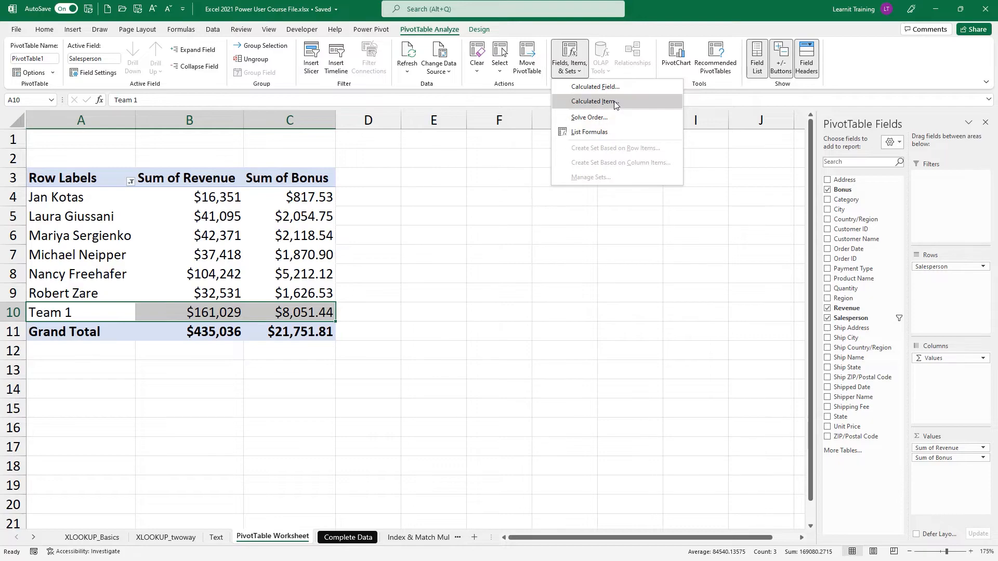
{"action": "left_click", "coordinate": [598, 101]}
{"action": "type", "text": "Team 2"}
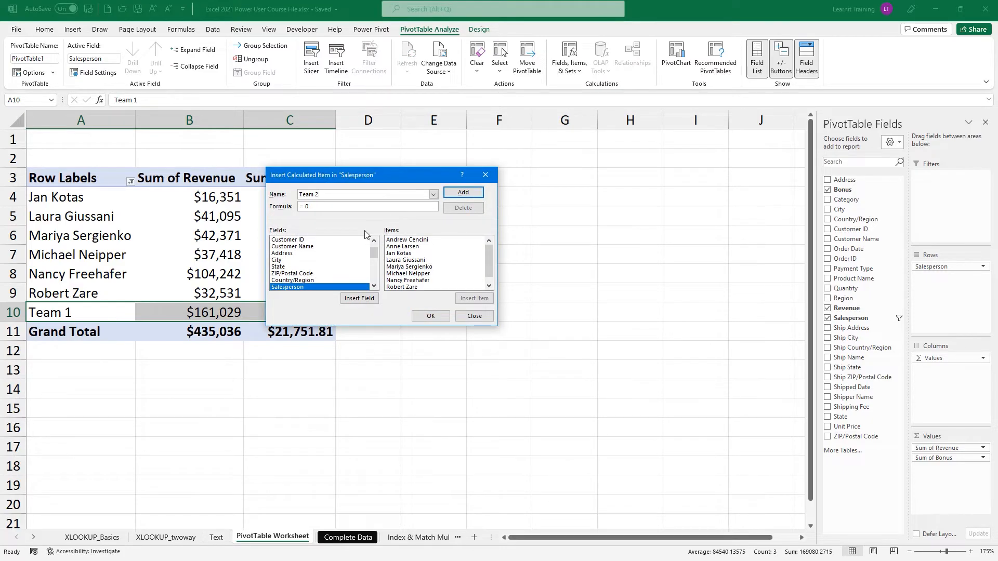
{"action": "key", "text": "BackSpace"}
{"action": "left_click", "coordinate": [396, 253]}
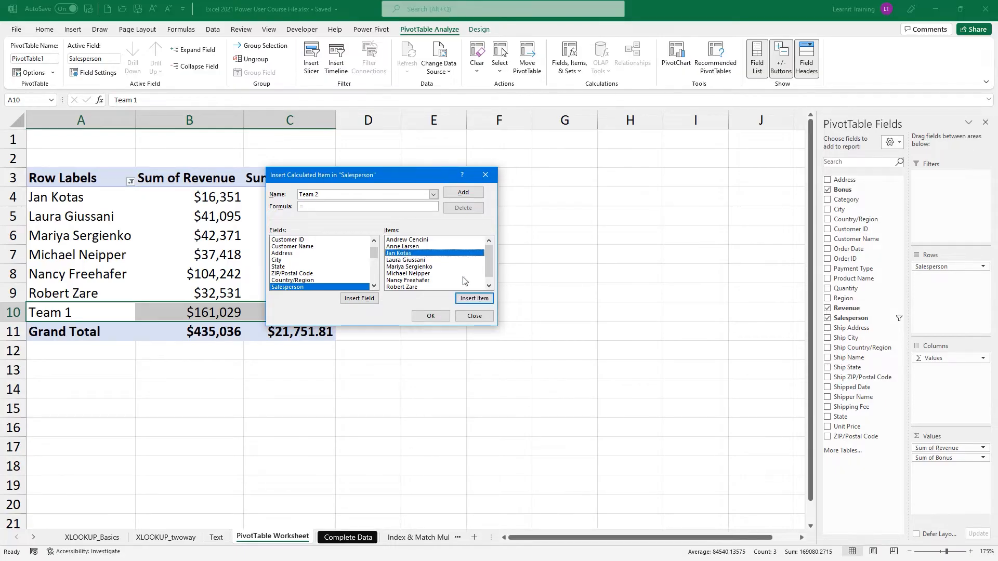
{"action": "left_click", "coordinate": [474, 298]}
{"action": "type", "text": "+"}
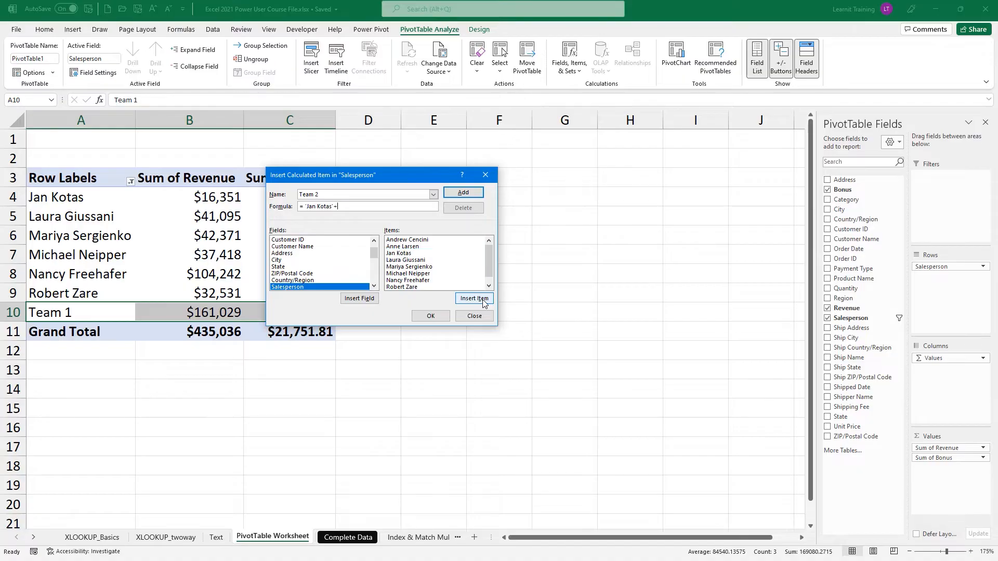
{"action": "left_click", "coordinate": [437, 260]}
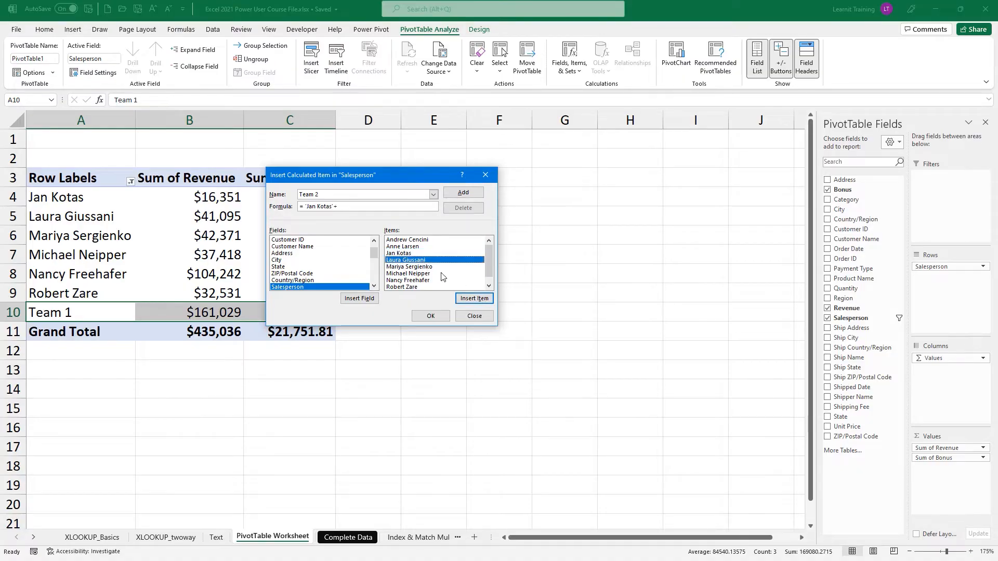
{"action": "left_click", "coordinate": [474, 299]}
{"action": "left_click", "coordinate": [431, 316]}
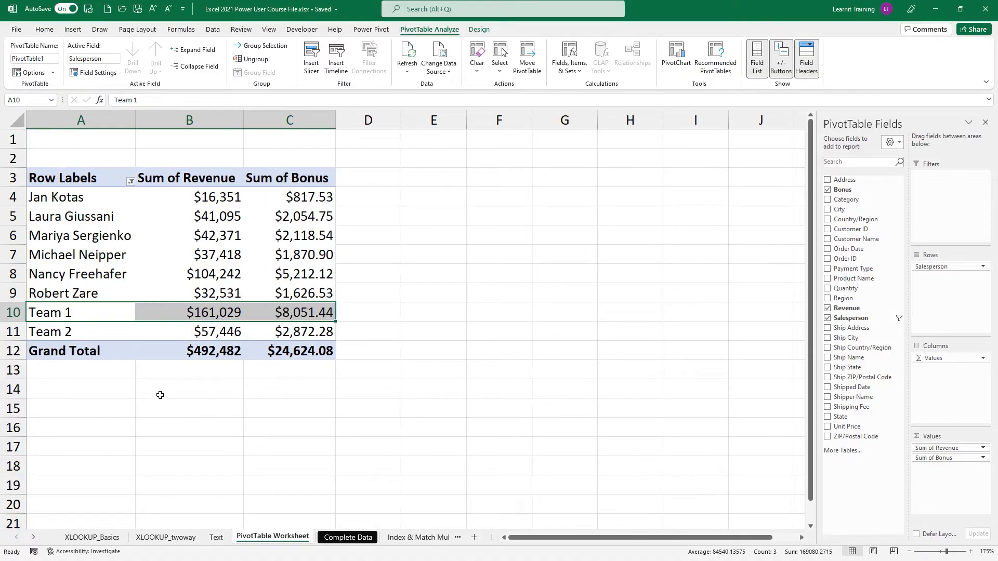
Step: Filter the row labels to hide the two individual salespeople included in Team 2
{"action": "left_click", "coordinate": [130, 181]}
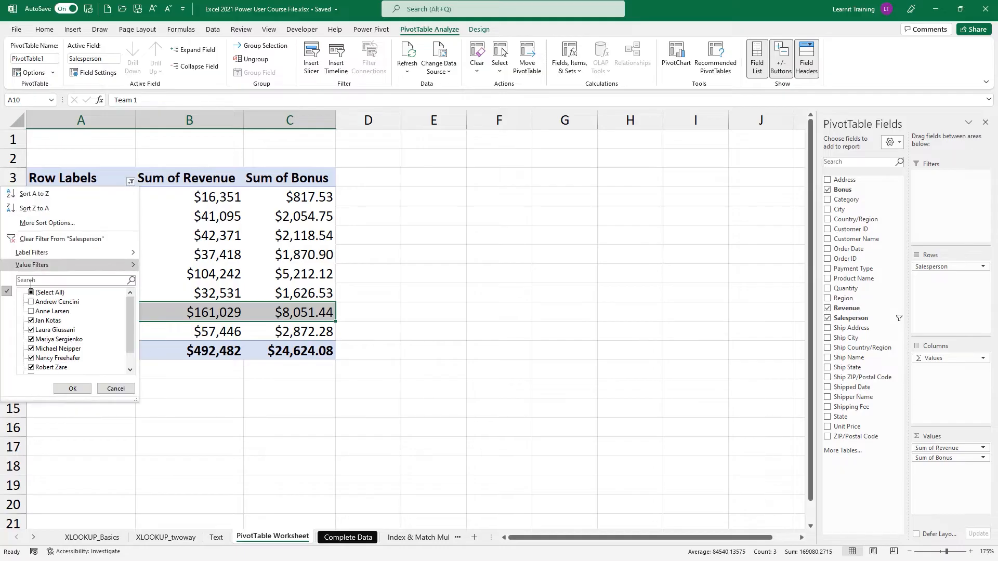
{"action": "left_click", "coordinate": [31, 320]}
{"action": "left_click", "coordinate": [31, 329]}
{"action": "left_click", "coordinate": [72, 389]}
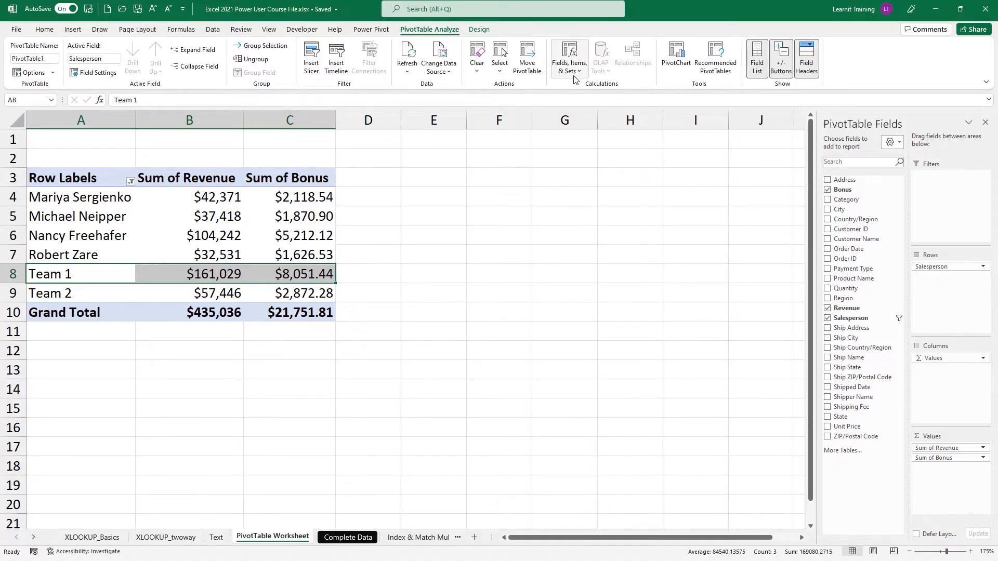
Step: Add a calculated item named Team 3 to the Salesperson field as the sum of the fifth and sixth listed salespeople
{"action": "left_click", "coordinate": [570, 58]}
{"action": "left_click", "coordinate": [592, 102]}
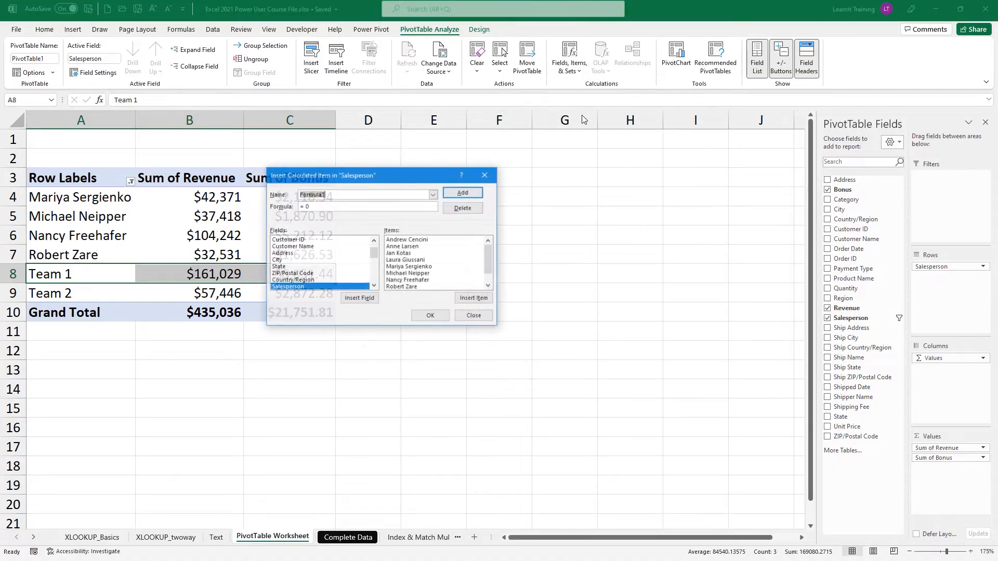
{"action": "type", "text": "Team 3"}
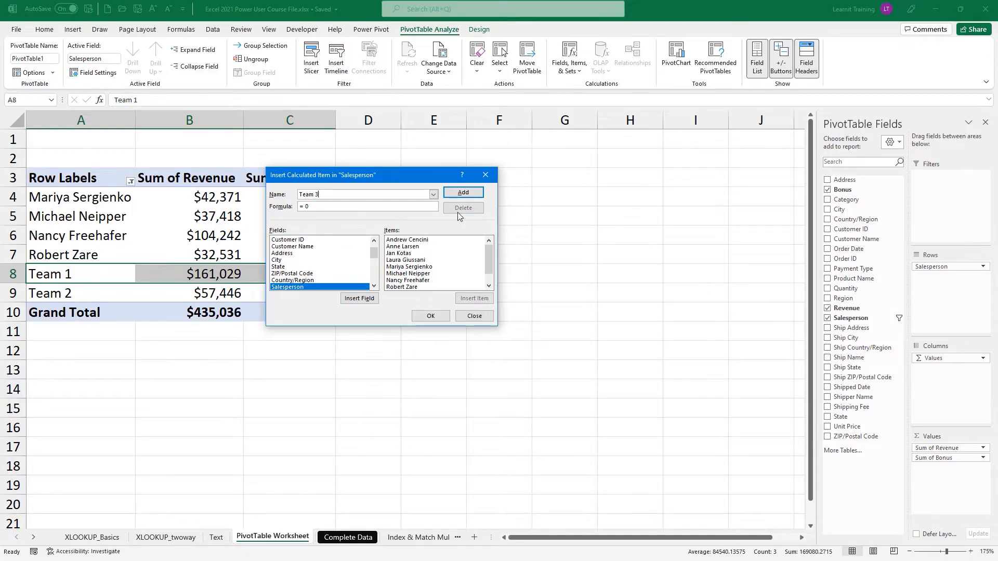
{"action": "left_click", "coordinate": [369, 203]}
{"action": "left_click", "coordinate": [431, 268]}
{"action": "left_click", "coordinate": [467, 300]}
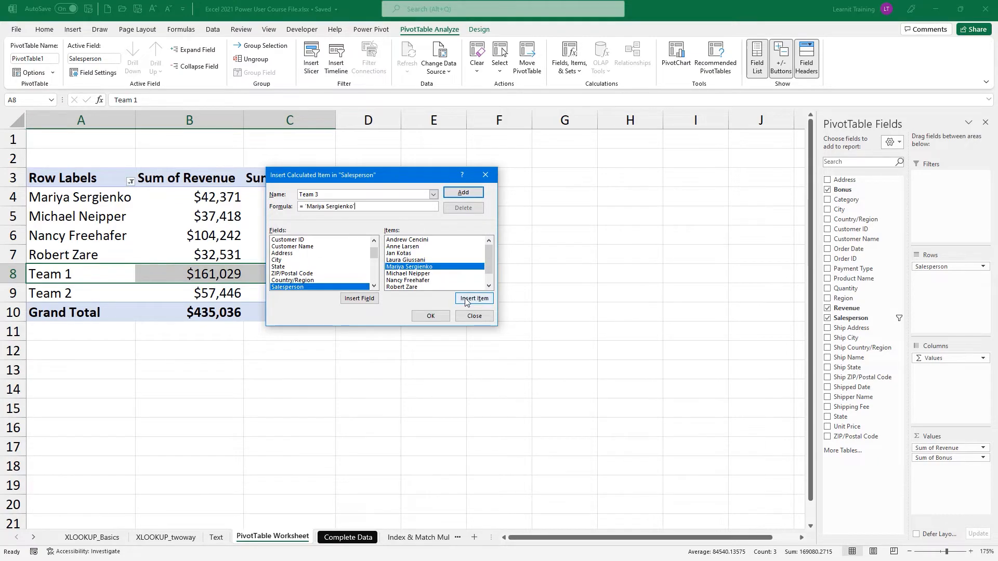
{"action": "type", "text": "+"}
{"action": "left_click", "coordinate": [431, 281]}
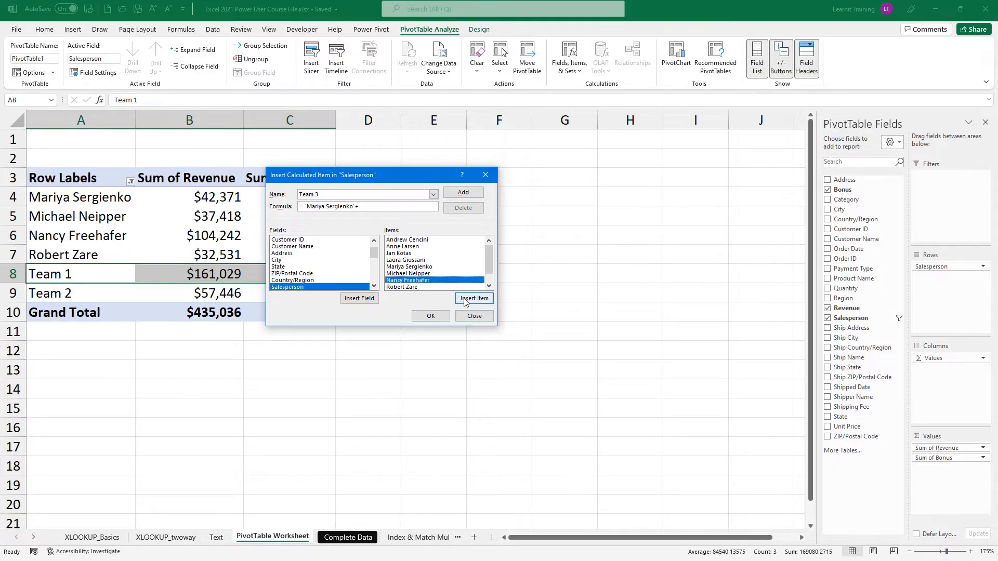
{"action": "left_click", "coordinate": [431, 274]}
{"action": "left_click", "coordinate": [471, 299]}
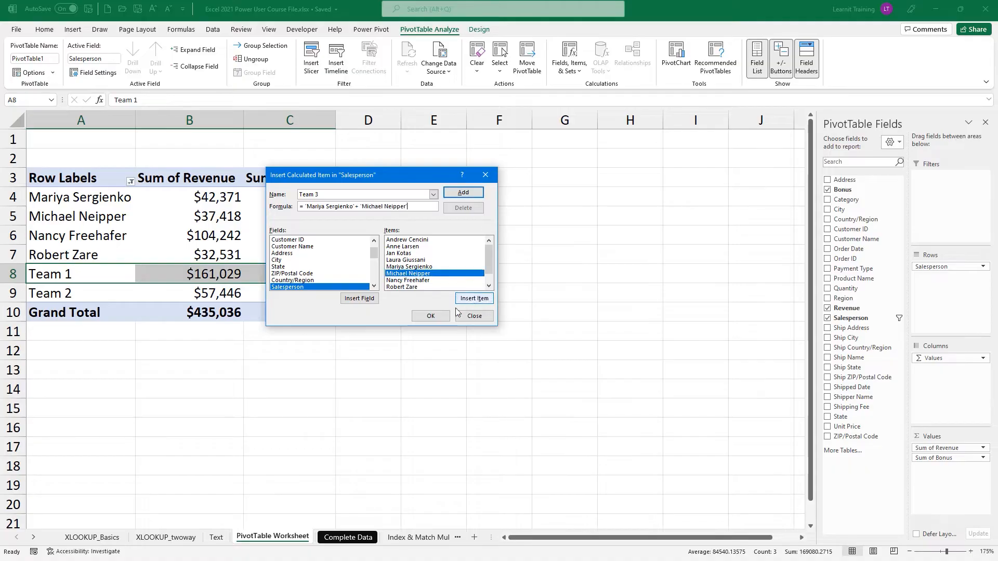
{"action": "left_click", "coordinate": [432, 317]}
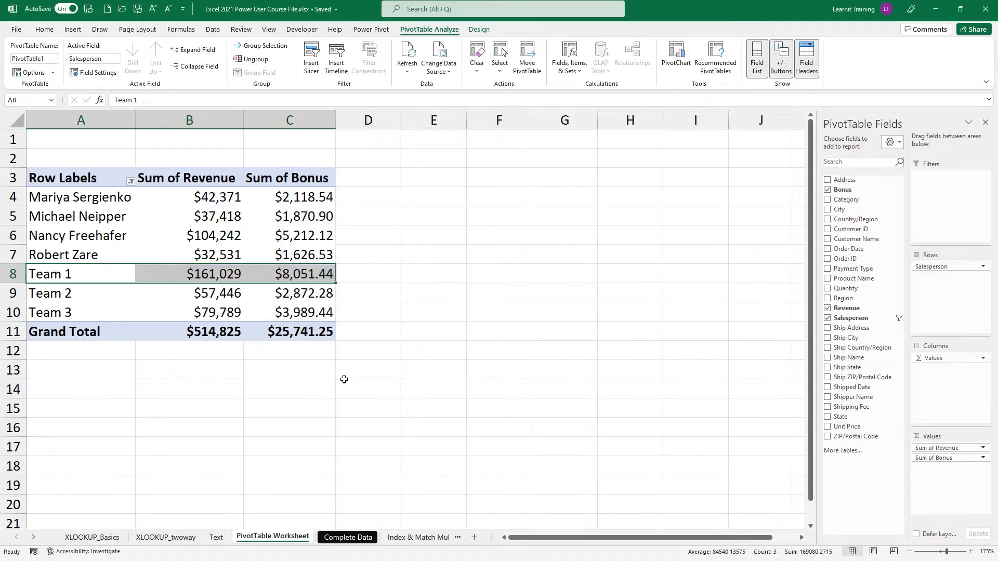
Step: Filter the row labels to hide the two individual salespeople included in Team 3
{"action": "left_click", "coordinate": [130, 182]}
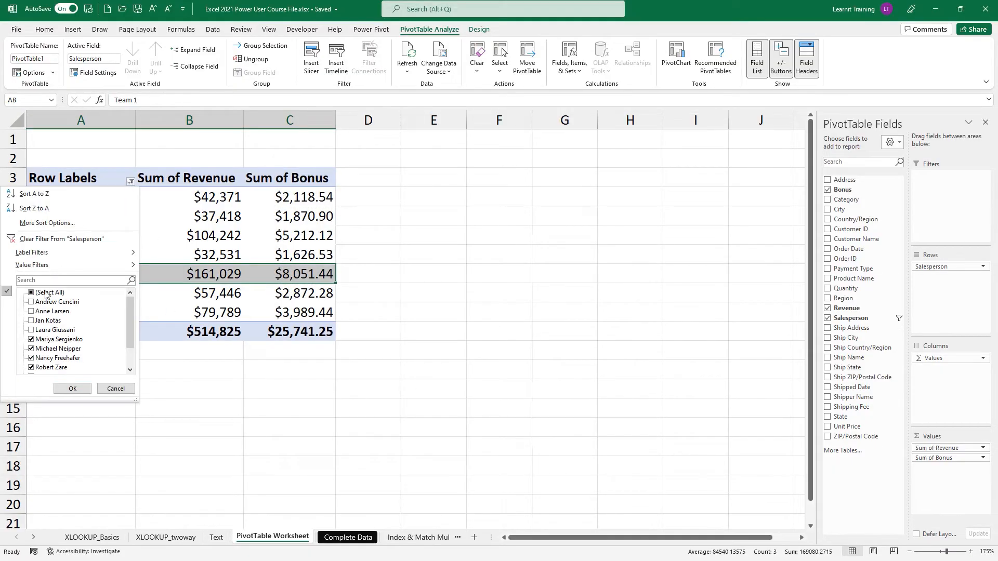
{"action": "left_click", "coordinate": [32, 340]}
{"action": "left_click", "coordinate": [32, 349]}
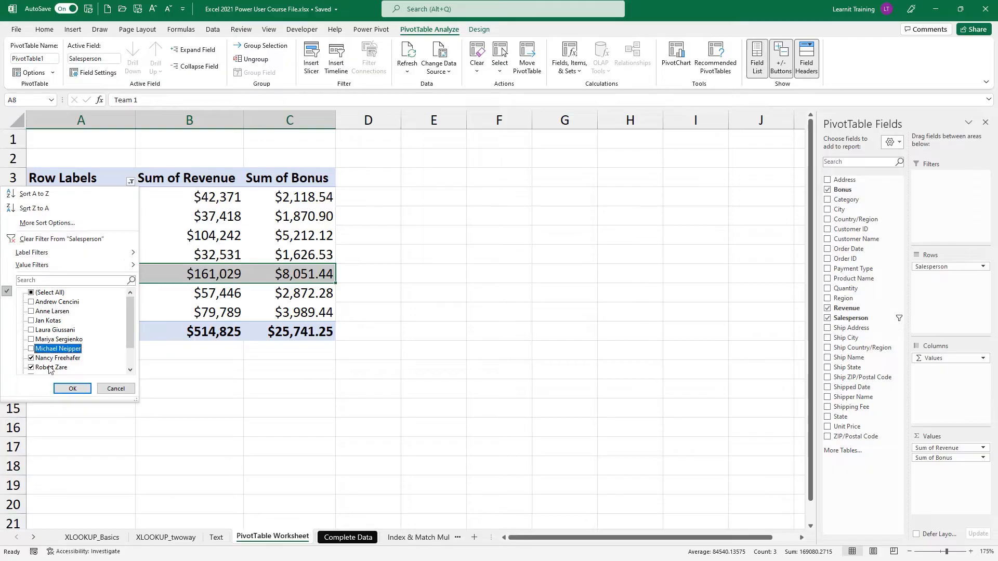
{"action": "left_click", "coordinate": [73, 389]}
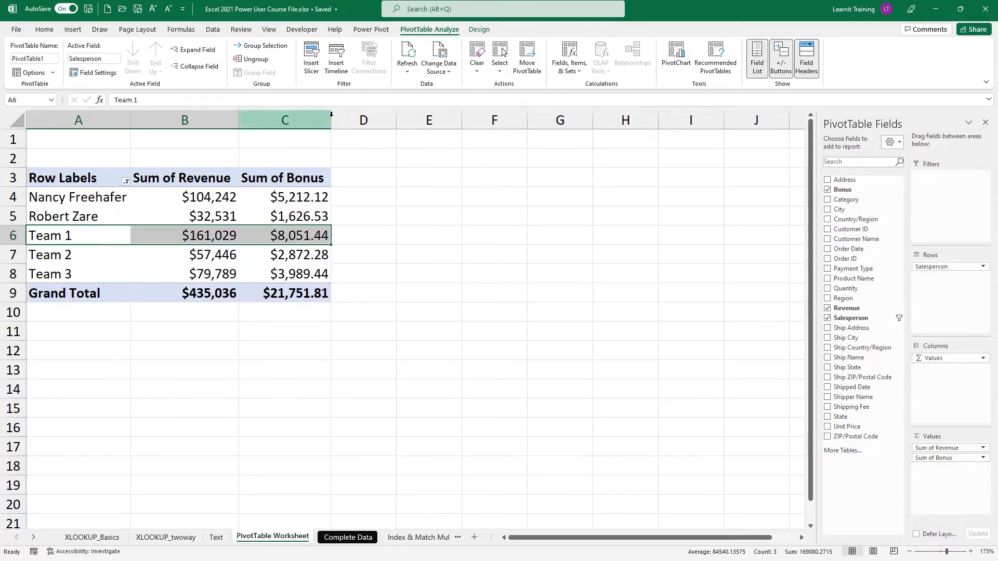
Step: Add a calculated item named Team 4 to the Salesperson field as the sum of the seventh and eighth listed salespeople
{"action": "left_click", "coordinate": [570, 65]}
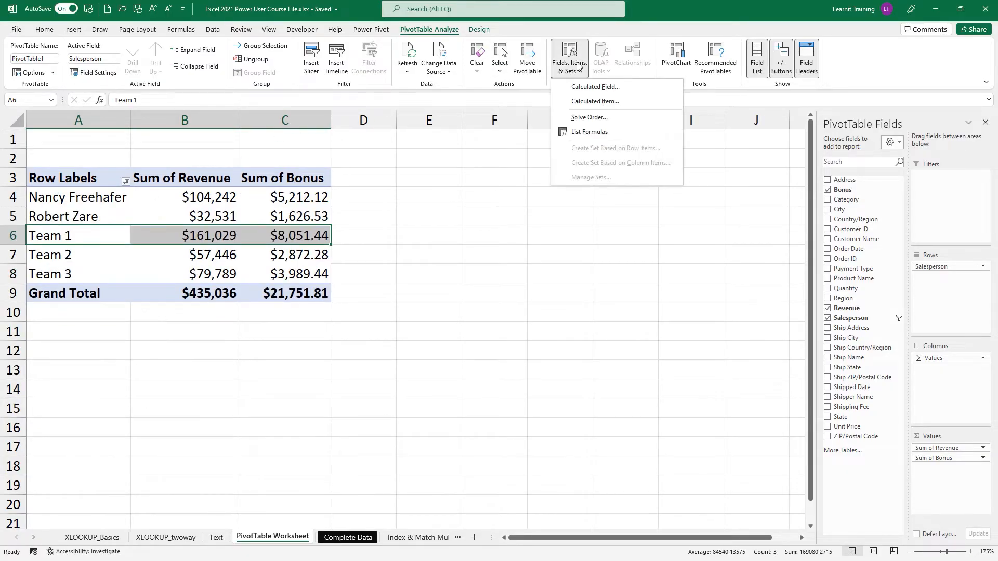
{"action": "left_click", "coordinate": [610, 101]}
{"action": "key", "text": "BackSpace"}
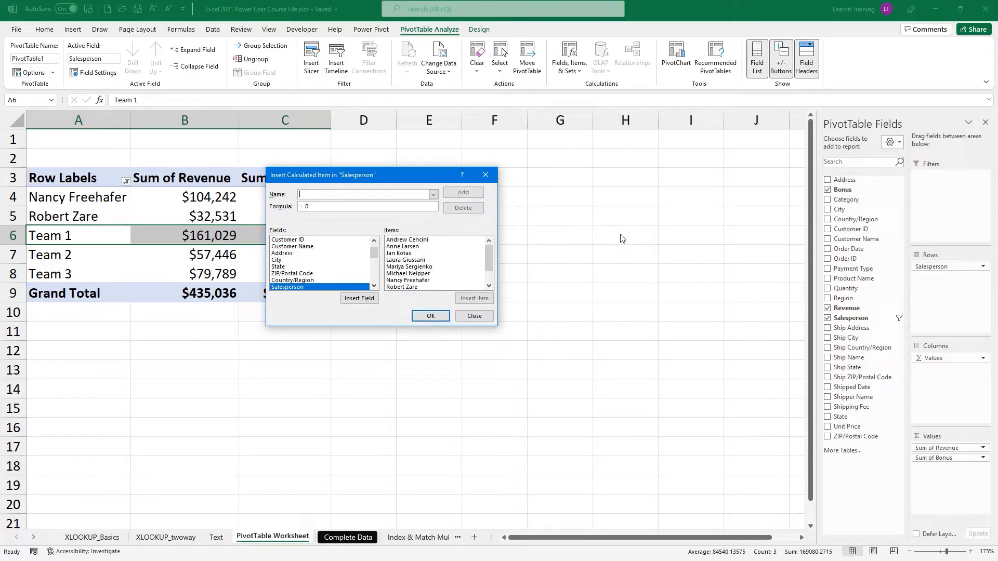
{"action": "type", "text": "Team 4"}
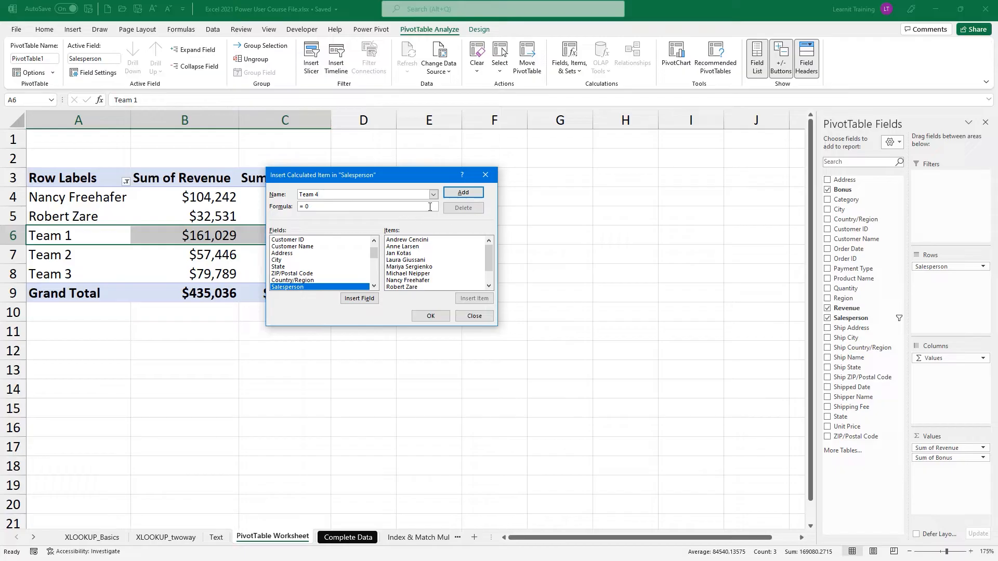
{"action": "key", "text": "BackSpace"}
{"action": "left_click", "coordinate": [417, 281]}
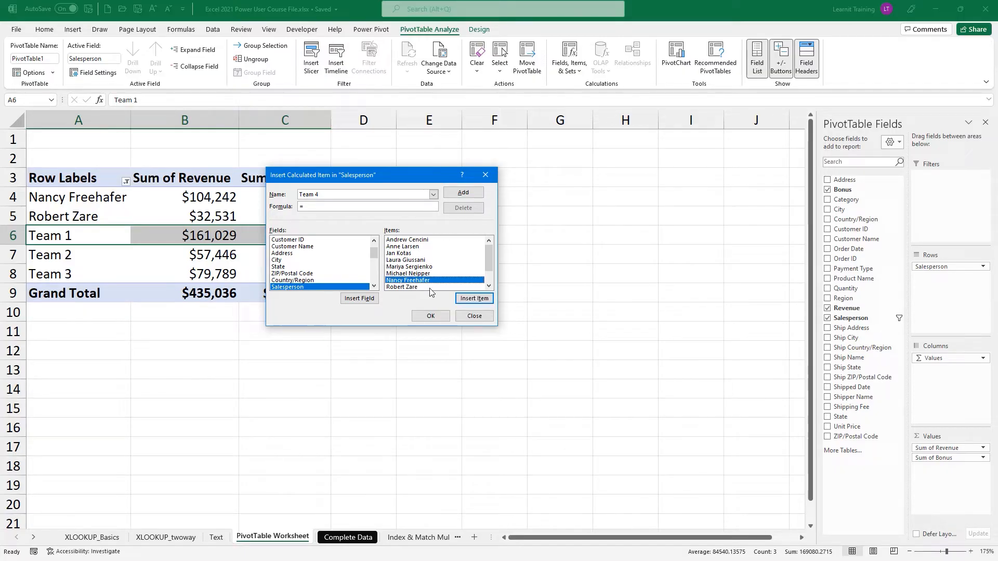
{"action": "left_click", "coordinate": [466, 301]}
{"action": "type", "text": "+"}
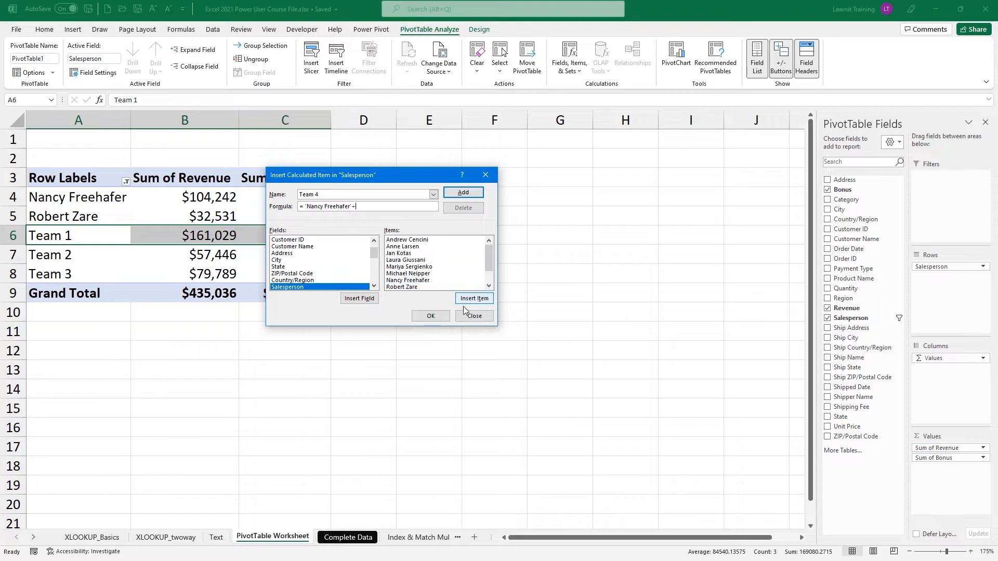
{"action": "left_click", "coordinate": [415, 288]}
{"action": "left_click", "coordinate": [469, 299]}
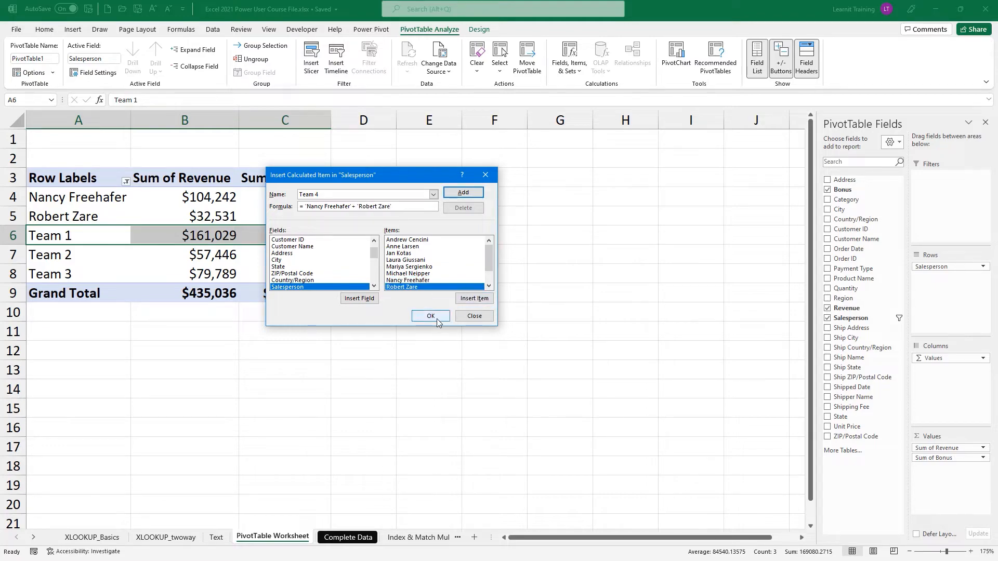
{"action": "left_click", "coordinate": [436, 318]}
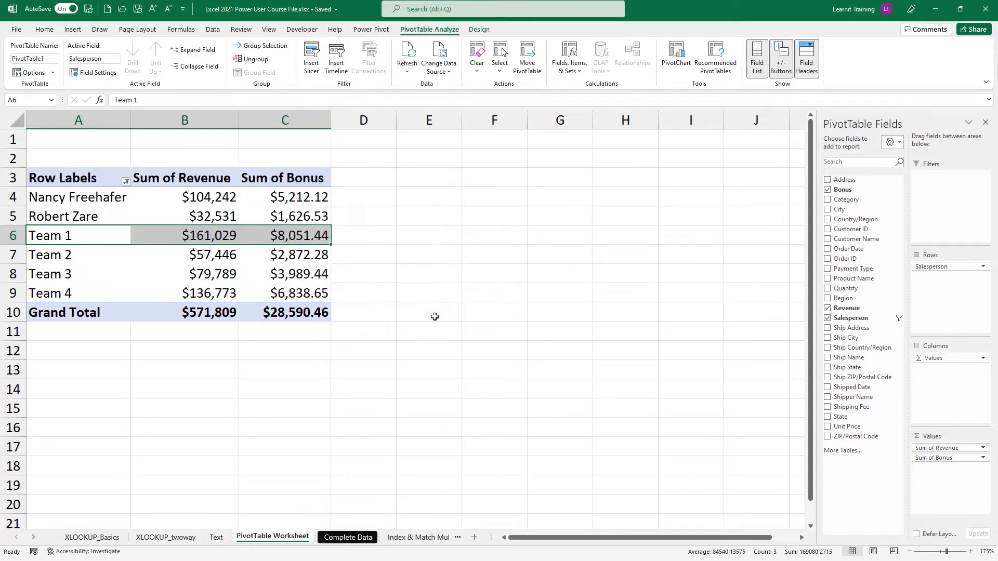
Step: Filter the row labels to hide the two individual salespeople included in Team 4
{"action": "left_click", "coordinate": [126, 181]}
{"action": "left_click", "coordinate": [31, 358]}
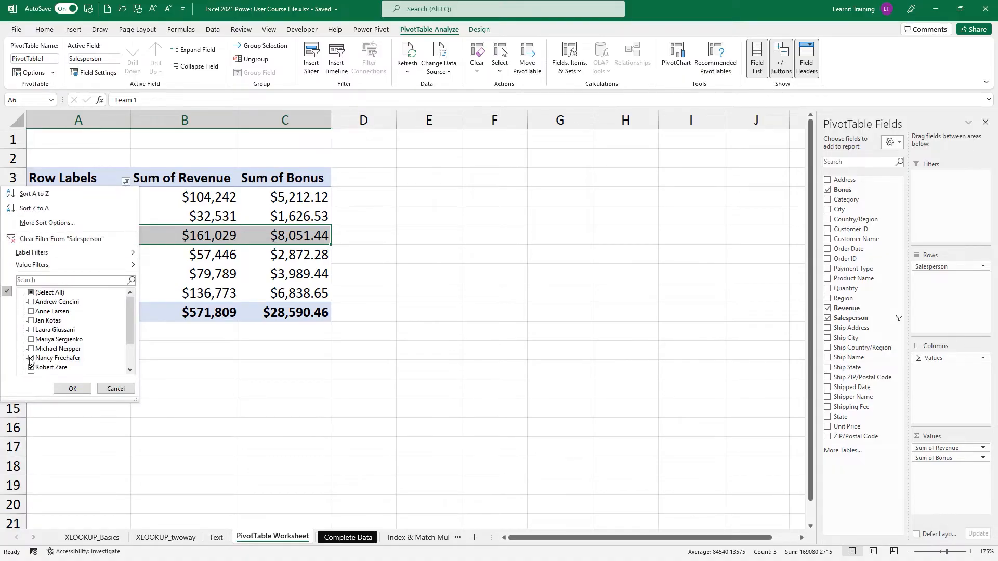
{"action": "left_click", "coordinate": [31, 367]}
{"action": "left_click", "coordinate": [63, 389]}
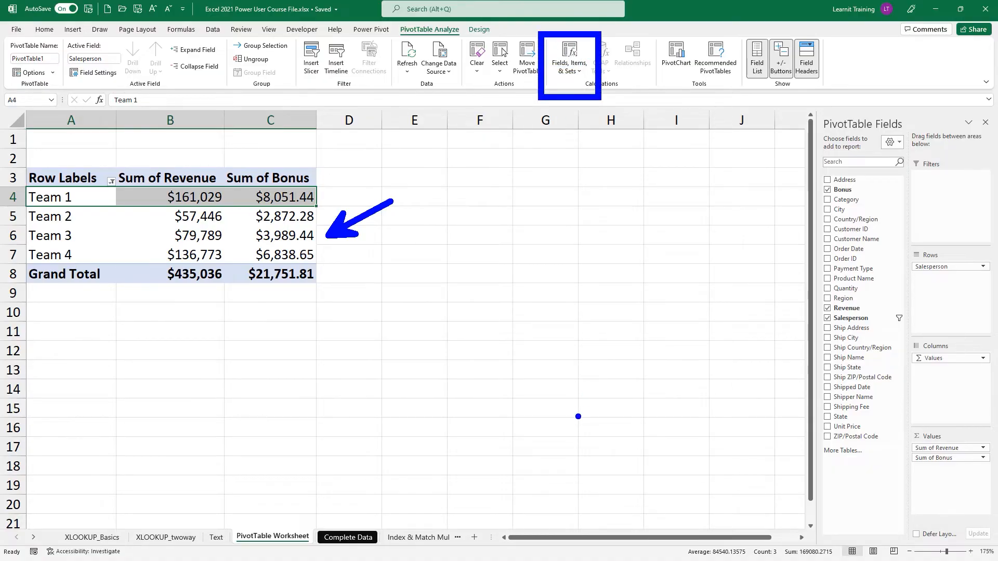
{"action": "type", "text": "tgroup "}
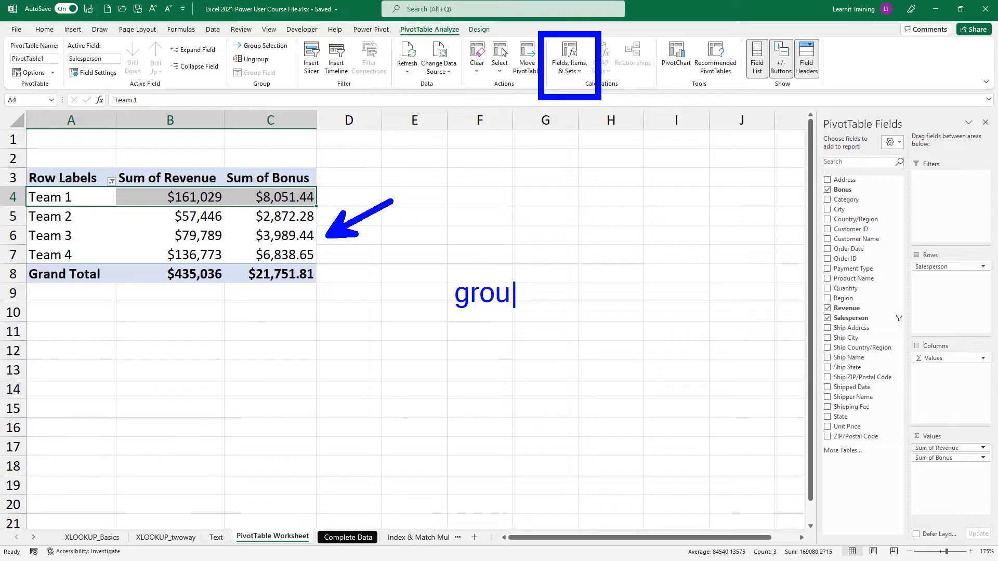
{"action": "type", "text": "the names i"}
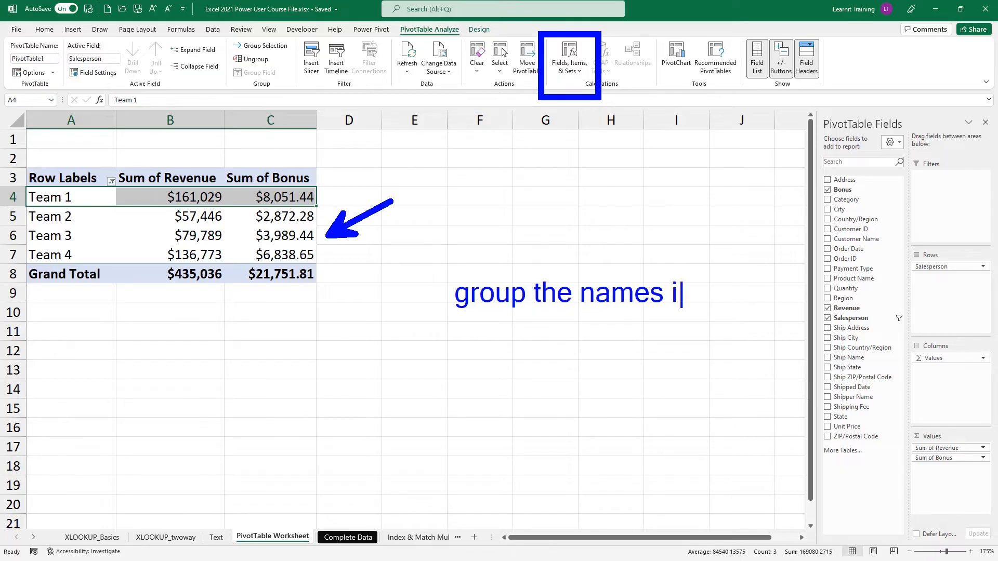
{"action": "type", "text": "nto a header"}
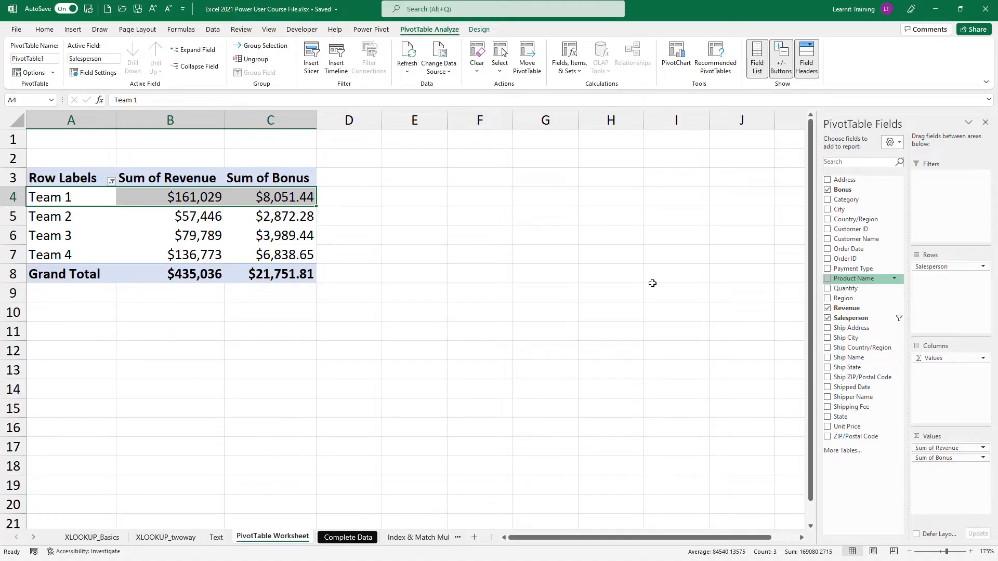
{"action": "left_click", "coordinate": [39, 218]}
{"action": "left_click", "coordinate": [58, 235]}
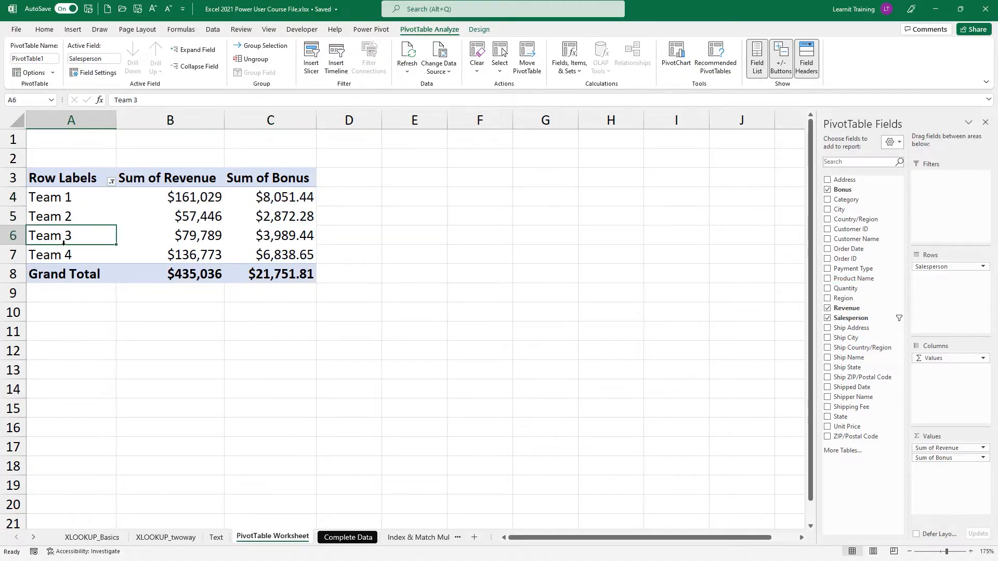
{"action": "left_click", "coordinate": [67, 253]}
{"action": "left_click", "coordinate": [73, 235]}
{"action": "left_click", "coordinate": [84, 221]}
Step: Delete the calculated items Team 1 and Team 3 from the Salesperson field
{"action": "left_click", "coordinate": [88, 199]}
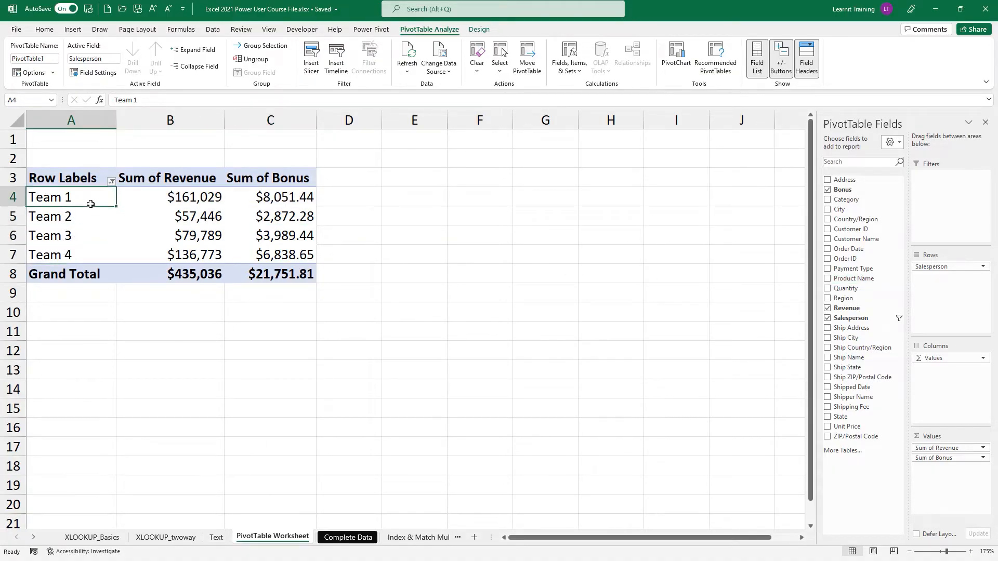
{"action": "left_click", "coordinate": [569, 60]}
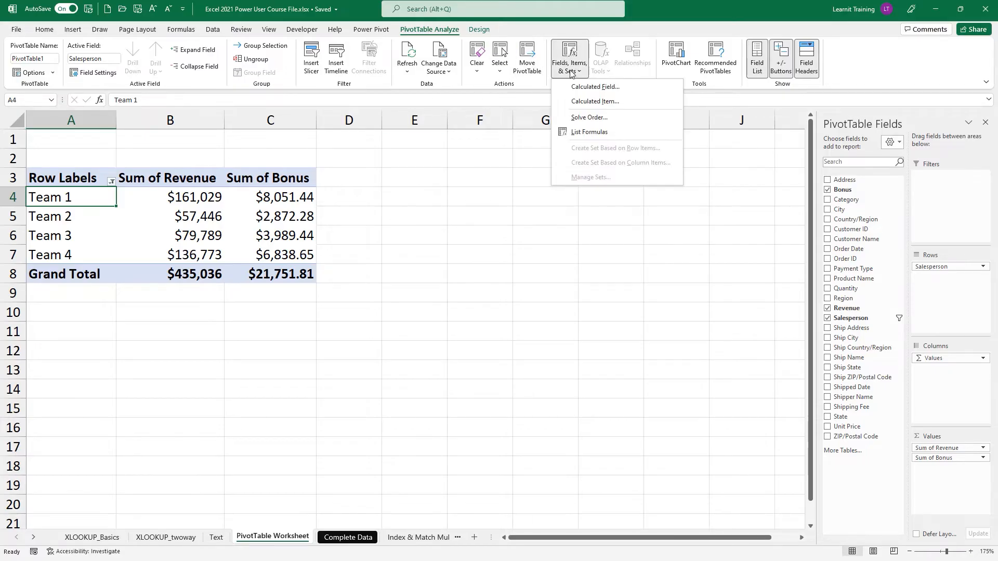
{"action": "left_click", "coordinate": [596, 102]}
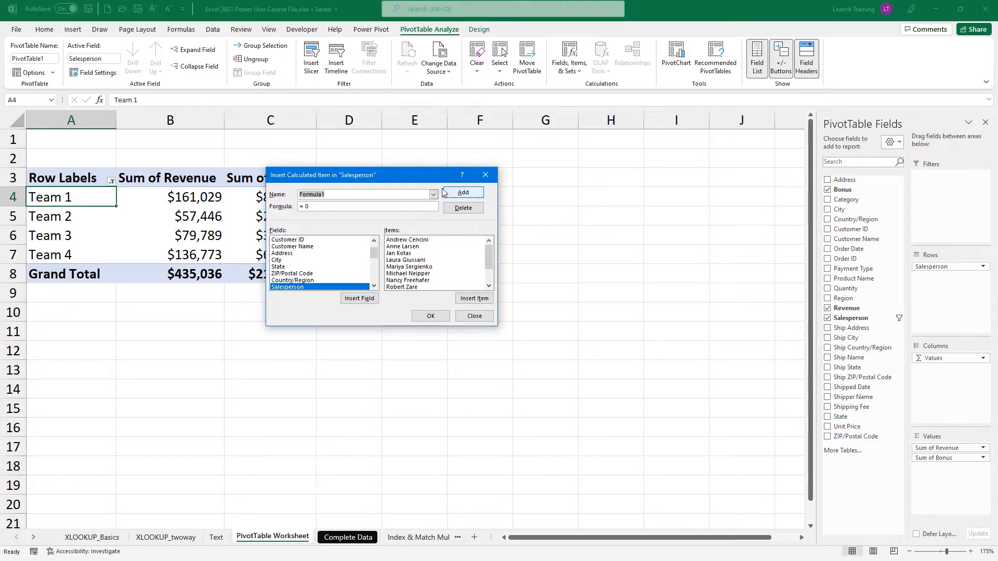
{"action": "left_click", "coordinate": [433, 196]}
{"action": "left_click", "coordinate": [418, 204]}
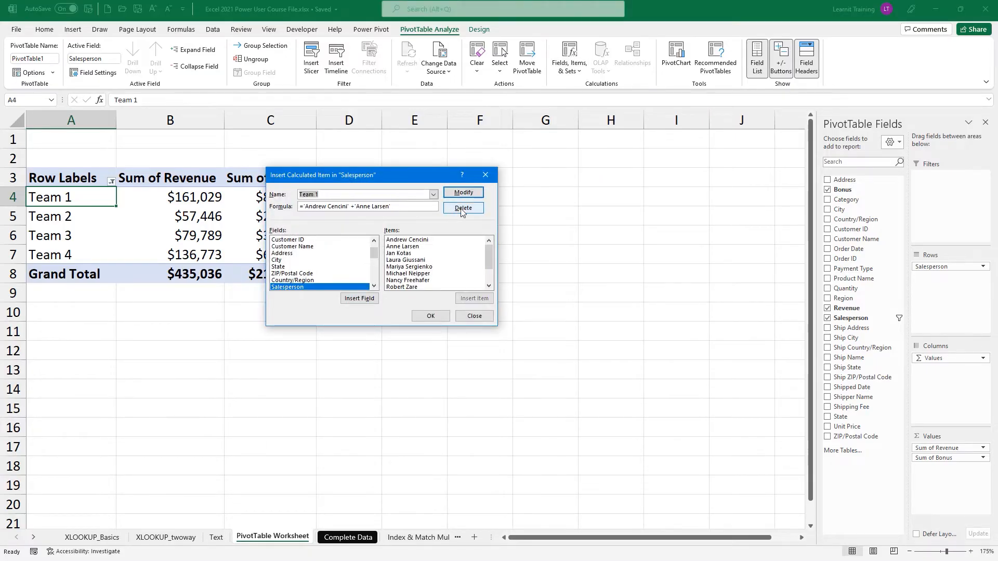
{"action": "left_click", "coordinate": [463, 208]}
{"action": "left_click", "coordinate": [434, 195]}
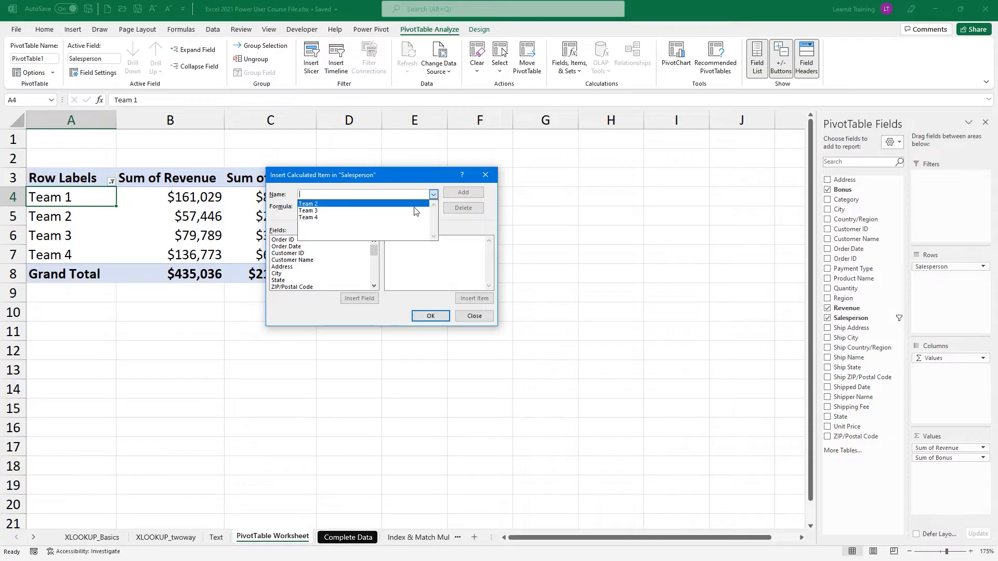
{"action": "left_click", "coordinate": [415, 211]}
{"action": "left_click", "coordinate": [453, 208]}
Step: Delete the calculated items Team 2 and Team 4 from the Salesperson field and apply the deletions
{"action": "left_click", "coordinate": [433, 194]}
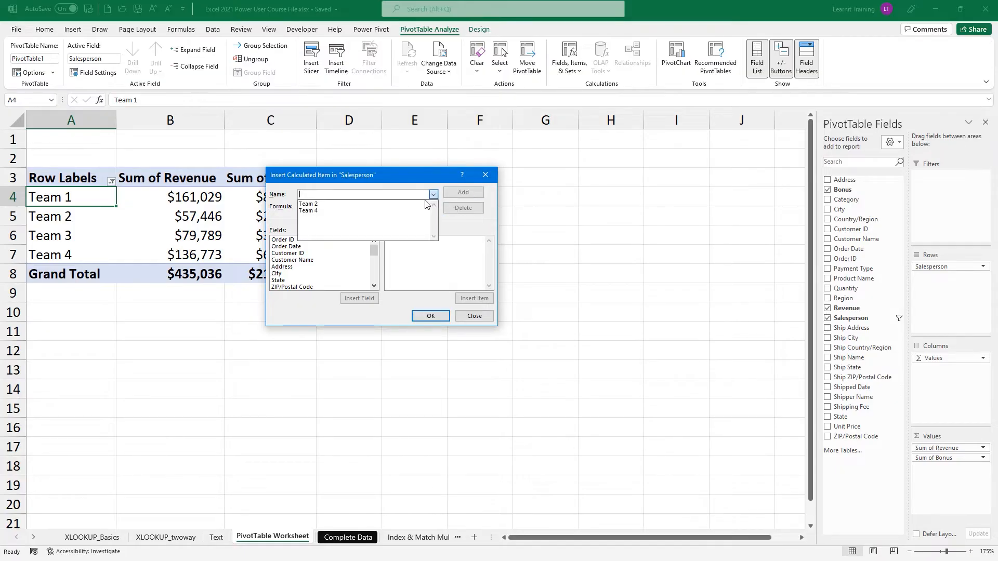
{"action": "left_click", "coordinate": [427, 204]}
{"action": "left_click", "coordinate": [453, 208]}
{"action": "left_click", "coordinate": [433, 195]}
{"action": "left_click", "coordinate": [416, 204]}
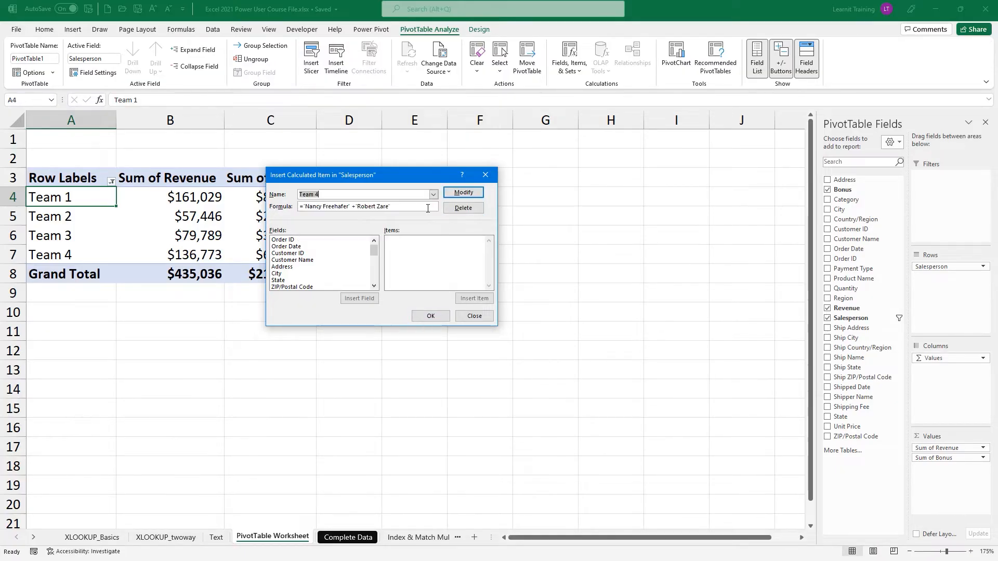
{"action": "left_click", "coordinate": [464, 209]}
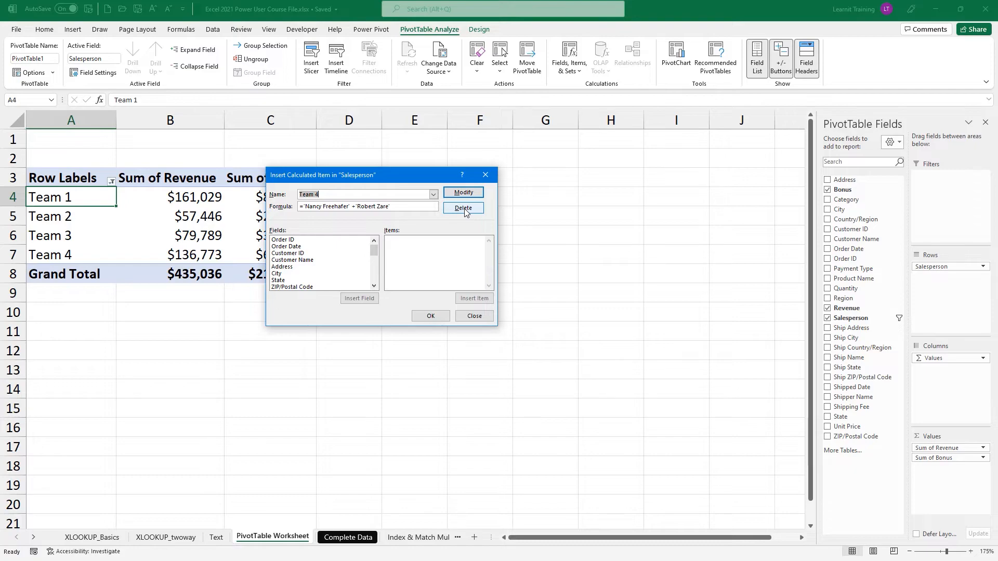
{"action": "left_click", "coordinate": [431, 315]}
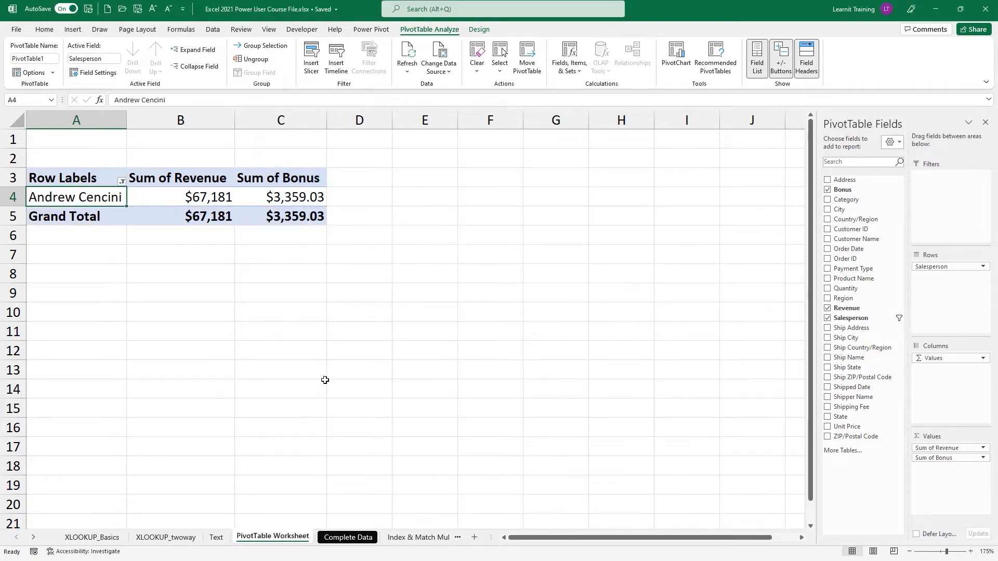
Step: Reset the row label filter to show all salespeople in the PivotTable
{"action": "left_click", "coordinate": [123, 182]}
{"action": "left_click", "coordinate": [32, 293]}
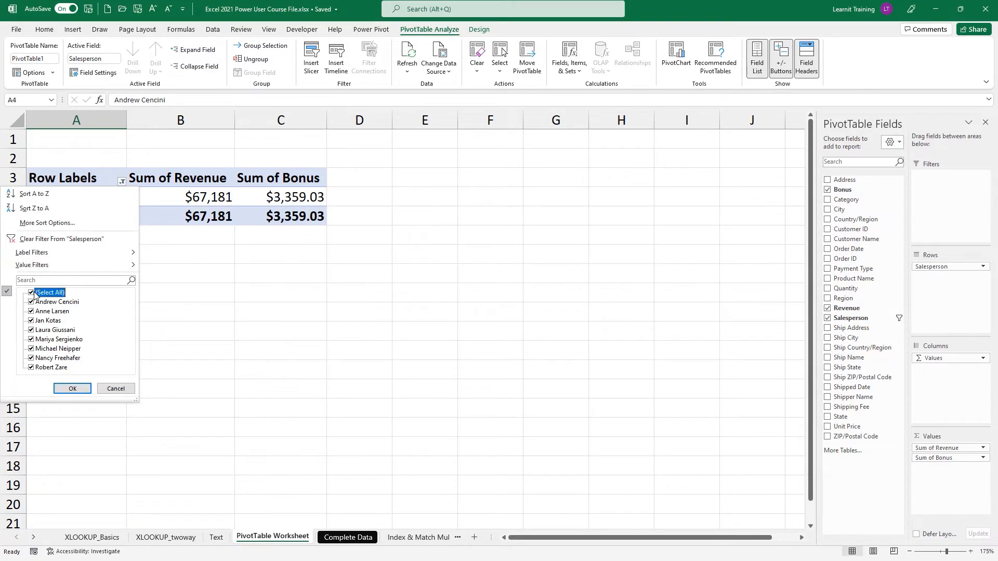
{"action": "left_click", "coordinate": [72, 389]}
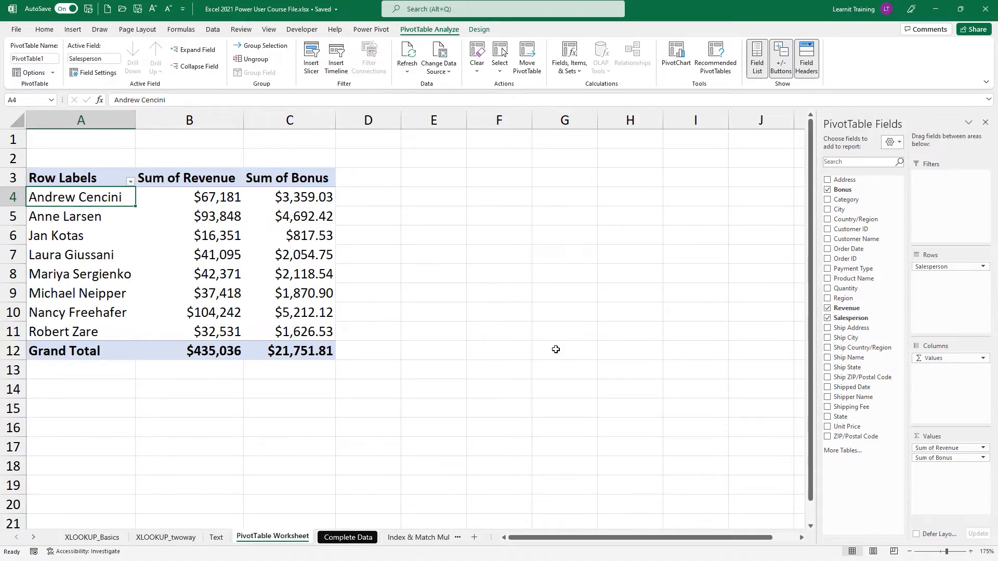
Step: Group the first two listed salespeople and name the group Team 1
{"action": "left_click", "coordinate": [66, 197]}
{"action": "left_click_drag", "start_coordinate": [87, 203], "coordinate": [111, 216]}
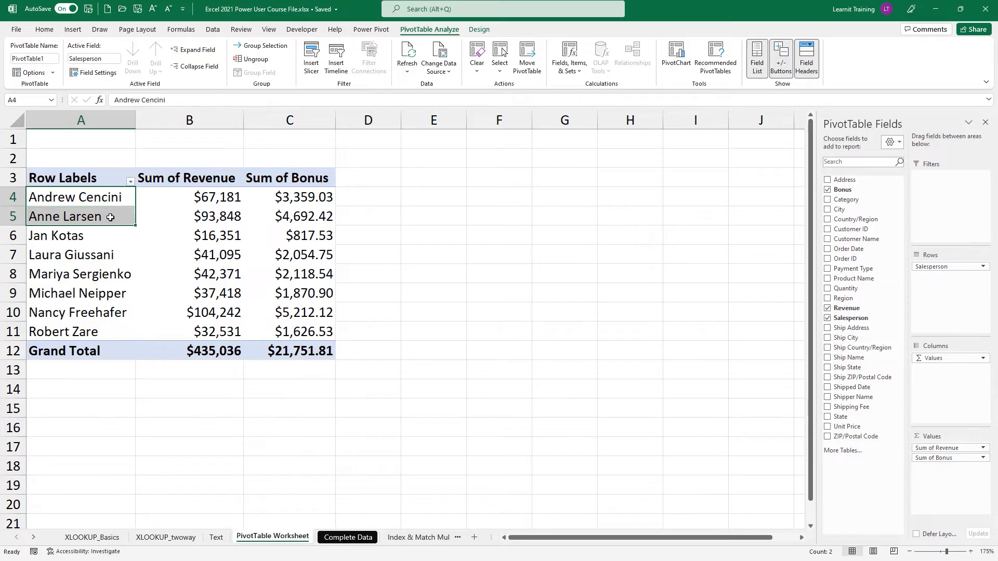
{"action": "right_click", "coordinate": [111, 218]}
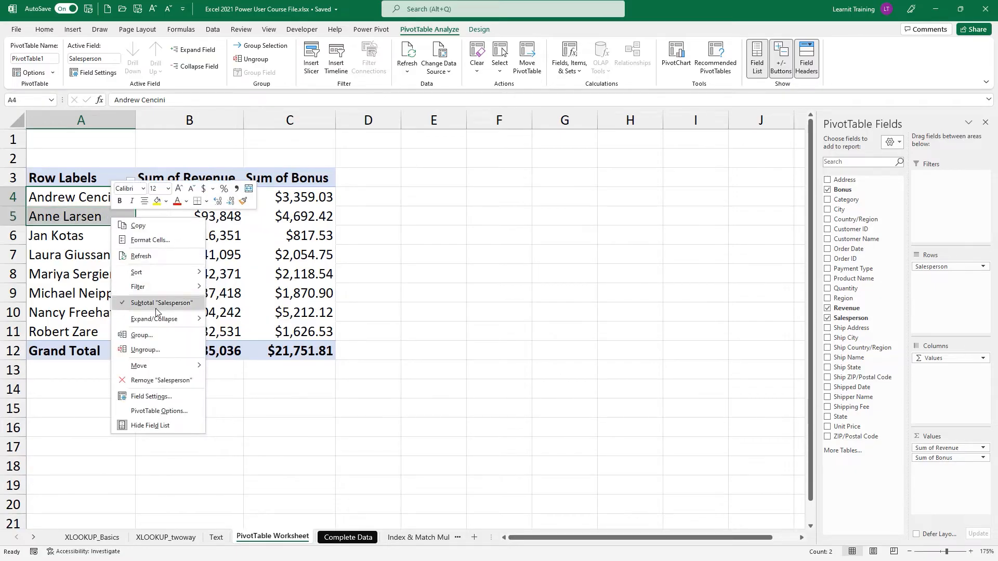
{"action": "left_click", "coordinate": [168, 335]}
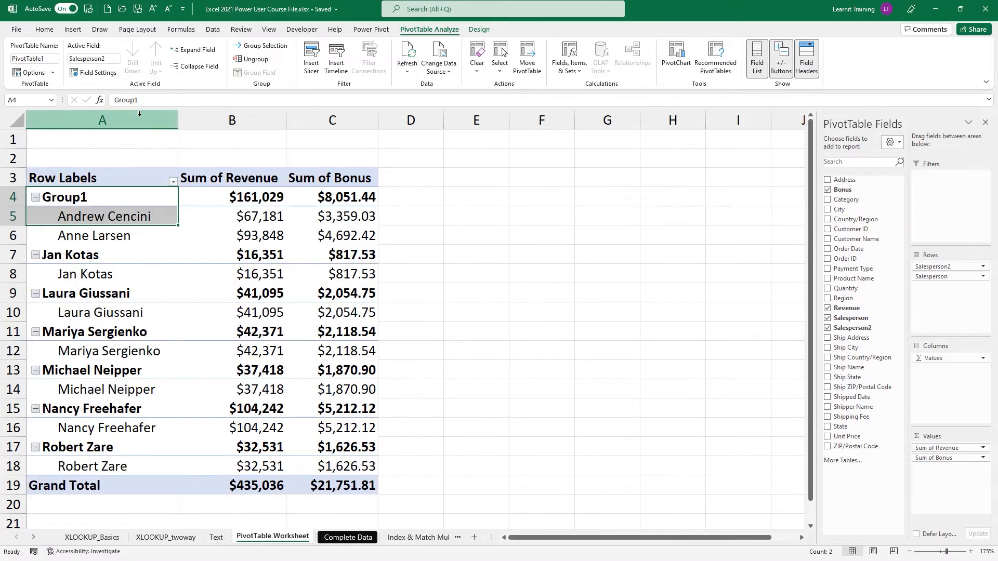
{"action": "left_click_drag", "start_coordinate": [141, 100], "coordinate": [114, 100]}
{"action": "key", "text": "BackSpace"}
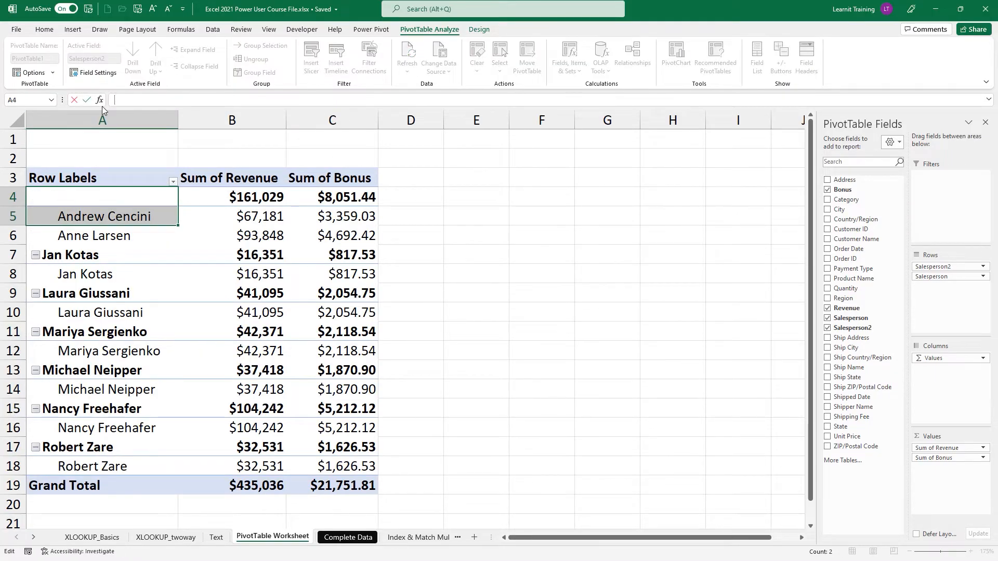
{"action": "type", "text": "Team 1"}
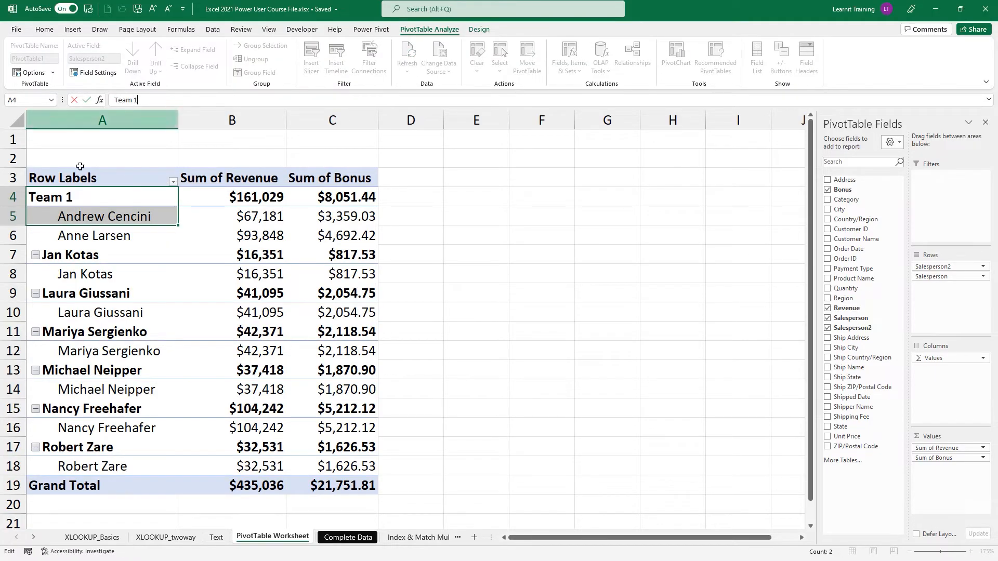
{"action": "key", "text": "Return"}
Step: Rename the outer row label of the third salesperson, in A7, as Team 2
{"action": "left_click_drag", "start_coordinate": [64, 258], "coordinate": [89, 294]}
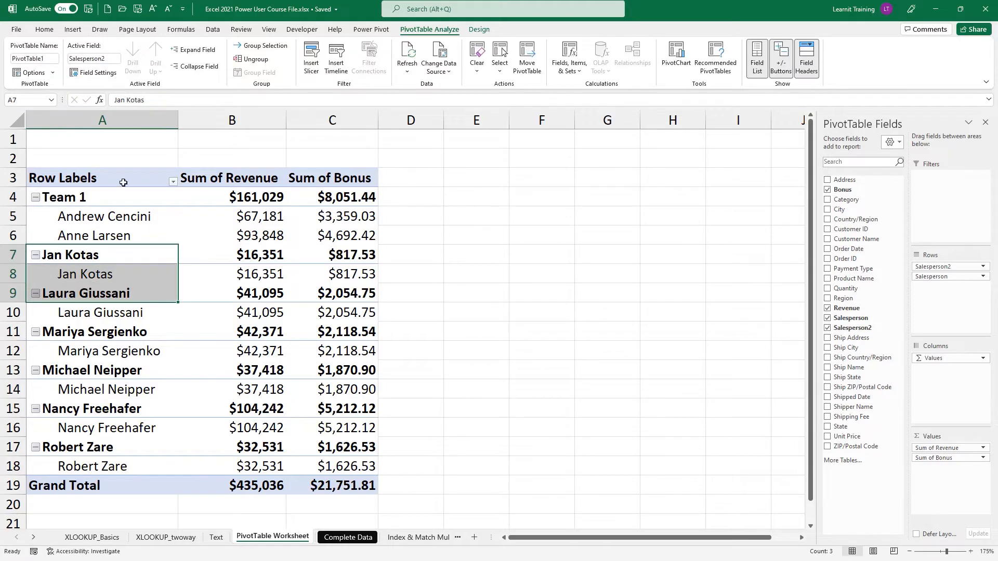
{"action": "left_click", "coordinate": [154, 105]}
{"action": "key", "text": "BackSpace"}
{"action": "key", "text": "BackSpace"}
{"action": "key", "text": "BackSpace"}
{"action": "key", "text": "BackSpace"}
{"action": "key", "text": "BackSpace"}
{"action": "key", "text": "BackSpace"}
{"action": "key", "text": "BackSpace"}
{"action": "key", "text": "BackSpace"}
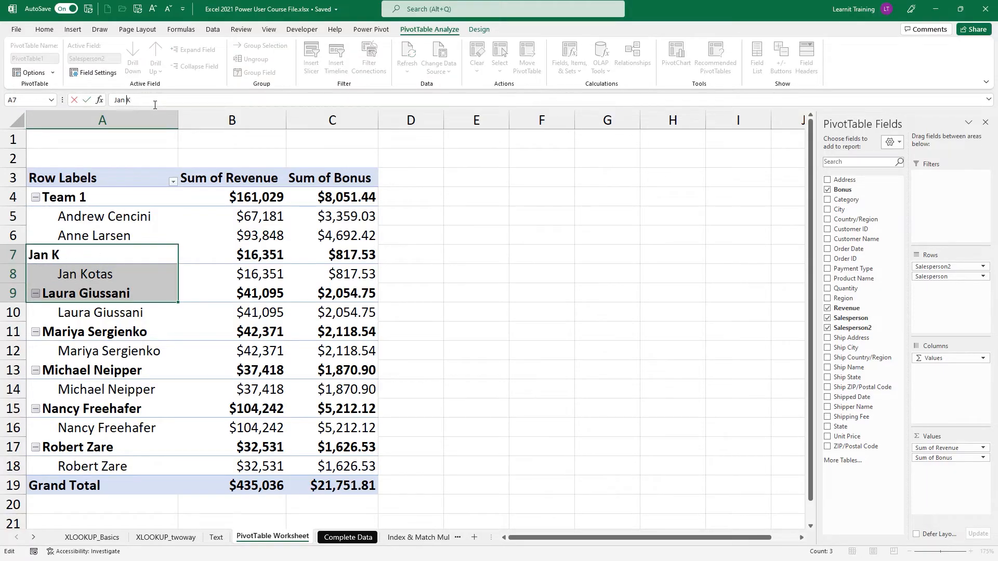
{"action": "type", "text": "Team 2"}
Step: Rename the outer row label of the fifth salesperson, in A11, as Team 3
{"action": "left_click_drag", "start_coordinate": [72, 333], "coordinate": [76, 371]}
{"action": "left_click", "coordinate": [219, 104]}
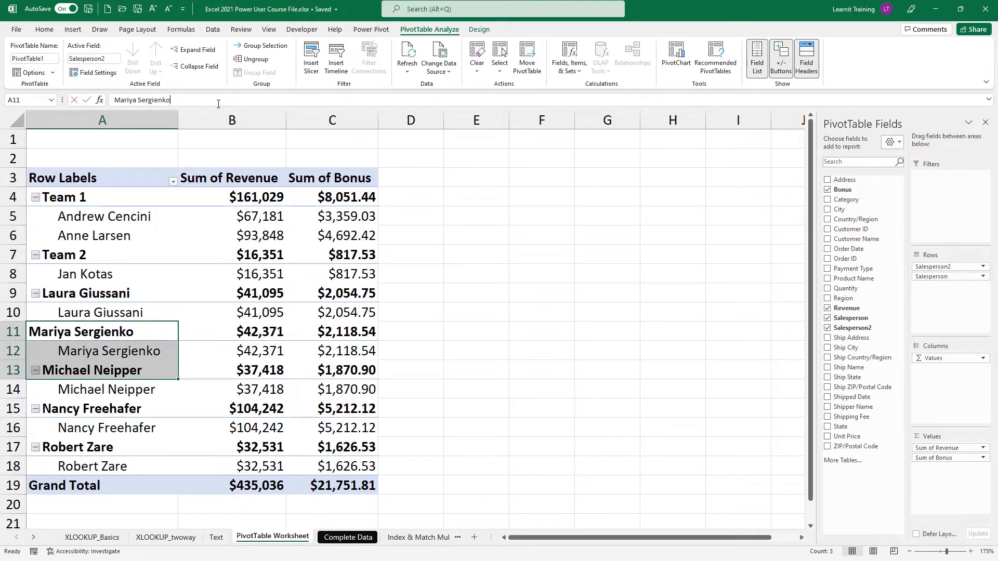
{"action": "left_click_drag", "start_coordinate": [219, 103], "coordinate": [78, 107]}
{"action": "key", "text": "BackSpace"}
{"action": "type", "text": "Te"}
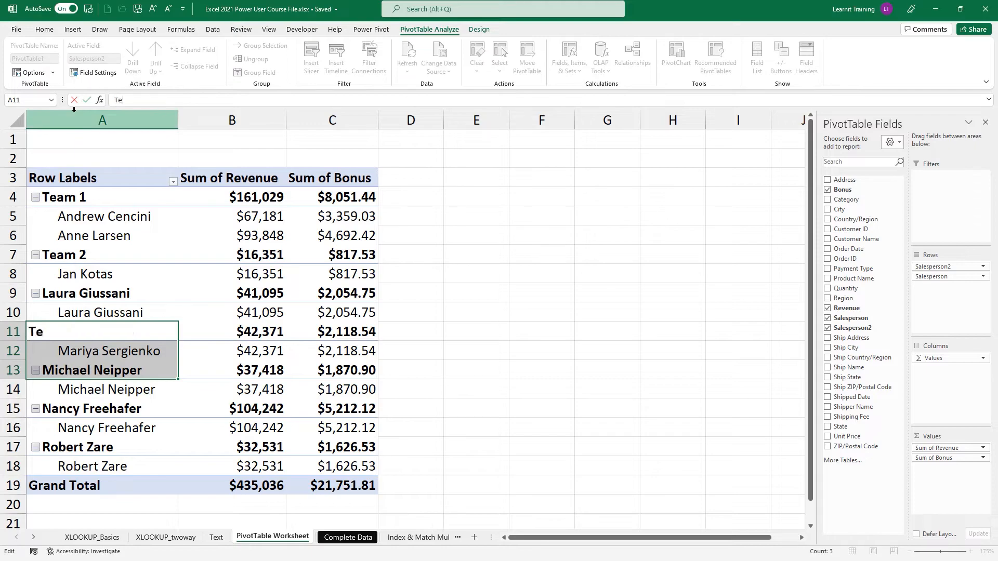
{"action": "type", "text": "am 3"}
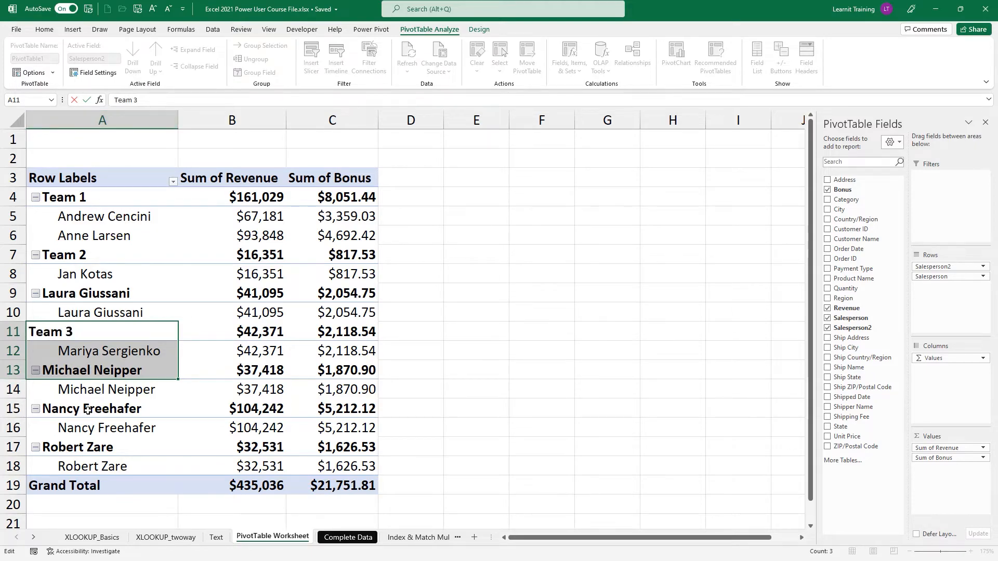
Step: Rename the outer row label of the seventh salesperson, in A15, as Team 4
{"action": "left_click_drag", "start_coordinate": [87, 410], "coordinate": [105, 443]}
{"action": "left_click_drag", "start_coordinate": [173, 100], "coordinate": [89, 105]}
{"action": "type", "text": "Team 4"}
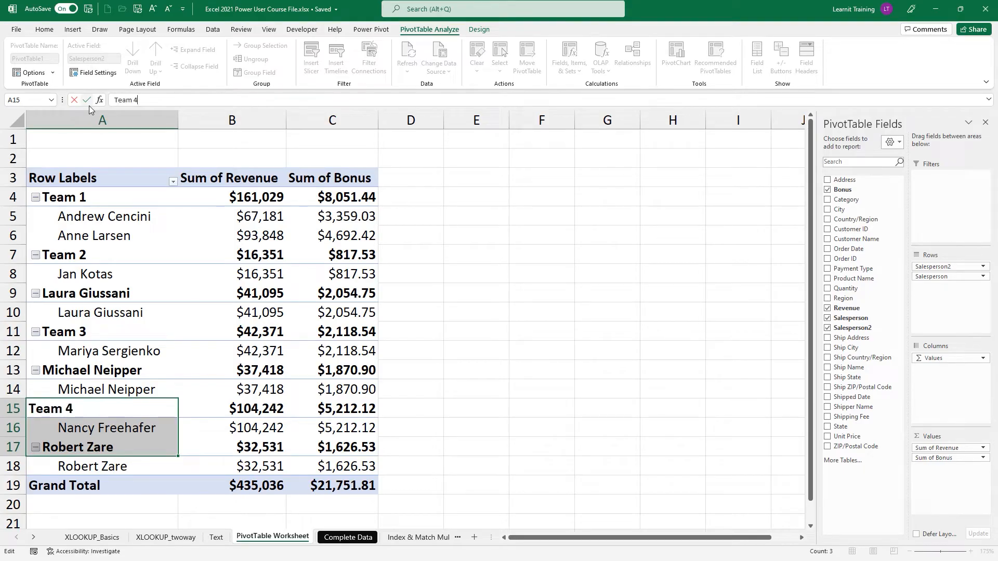
{"action": "key", "text": "Return"}
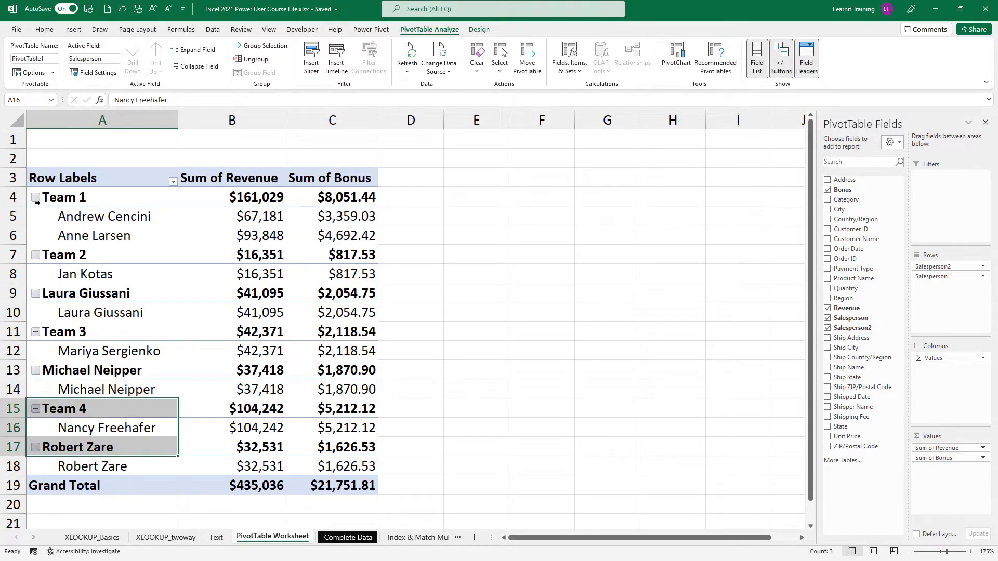
Step: Collapse all outer row label entries, from Team 1 down to the last salesperson
{"action": "left_click", "coordinate": [35, 197]}
{"action": "left_click", "coordinate": [36, 216]}
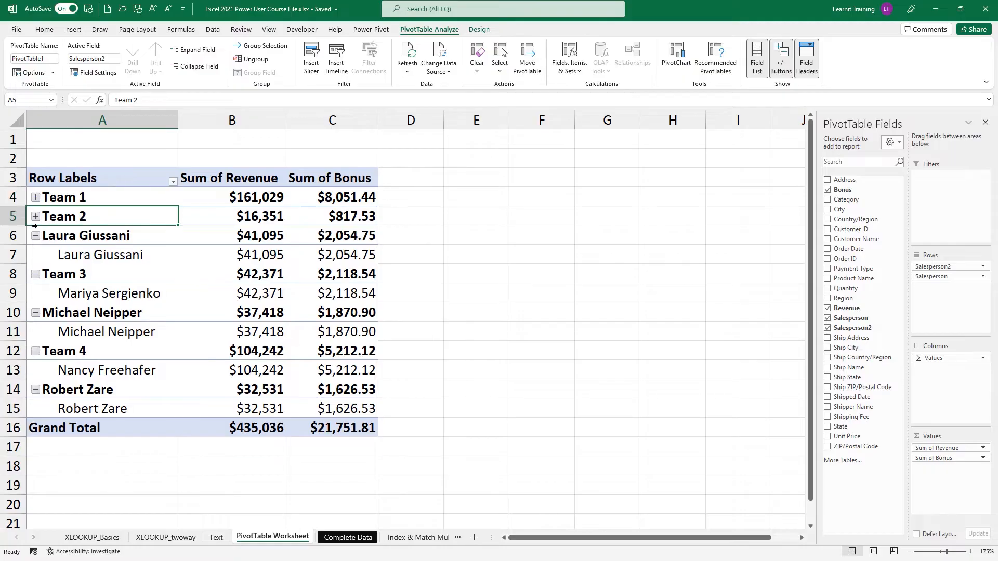
{"action": "left_click", "coordinate": [35, 236]}
{"action": "left_click", "coordinate": [36, 255]}
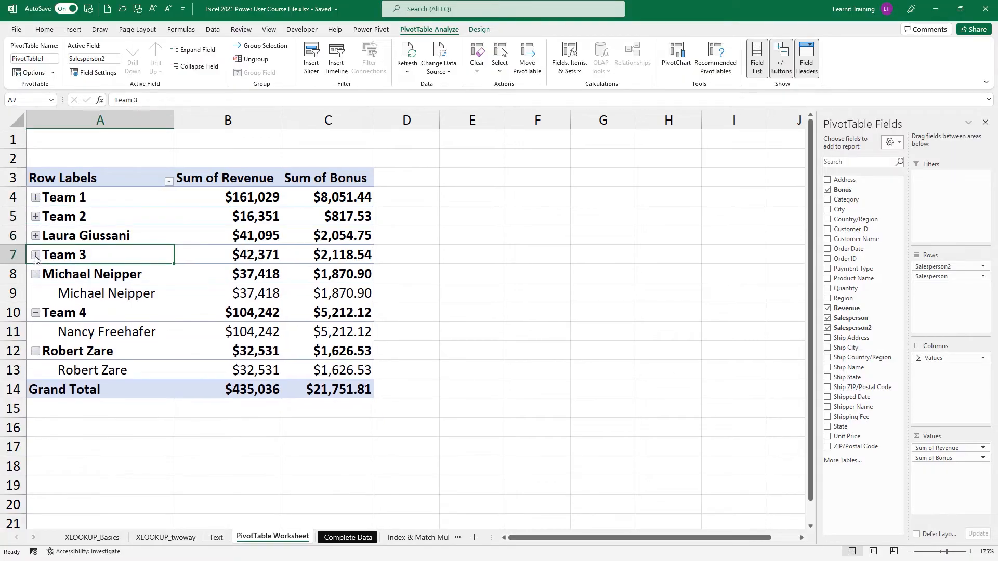
{"action": "left_click", "coordinate": [36, 274]}
{"action": "left_click", "coordinate": [35, 294]}
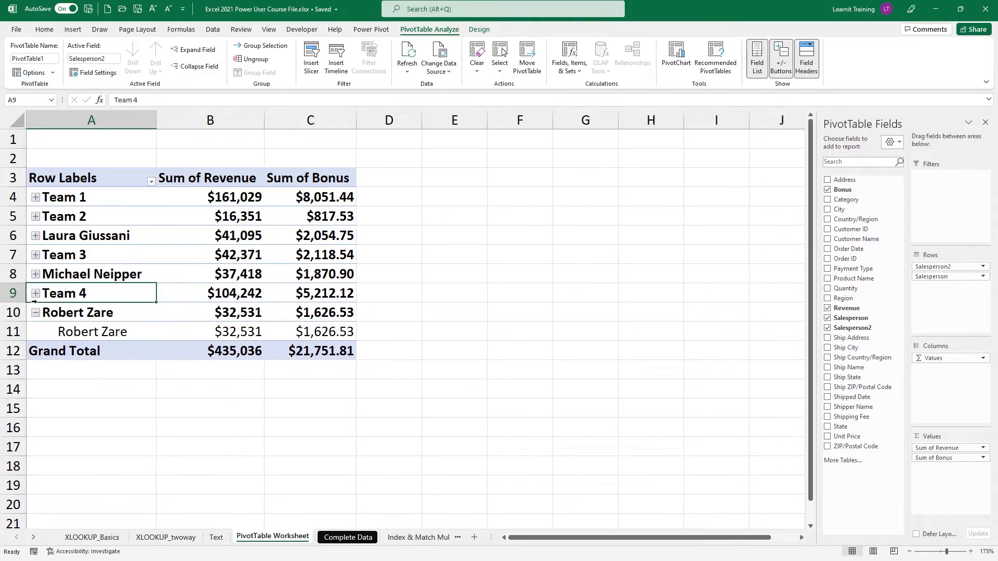
{"action": "left_click", "coordinate": [36, 313]}
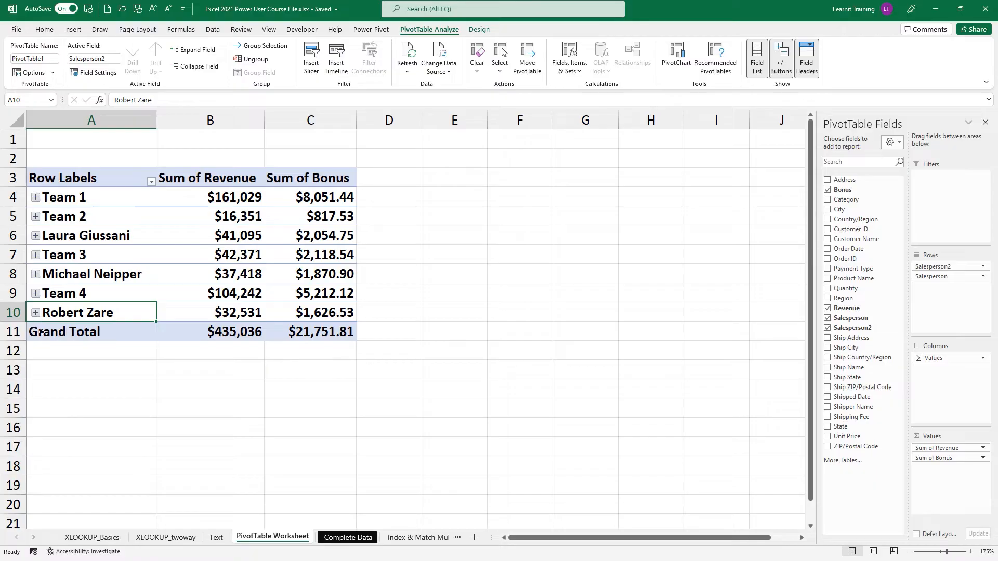
Step: Group the Team 4 entry with the last salesperson below it and name the new group Team 4
{"action": "left_click", "coordinate": [35, 293]}
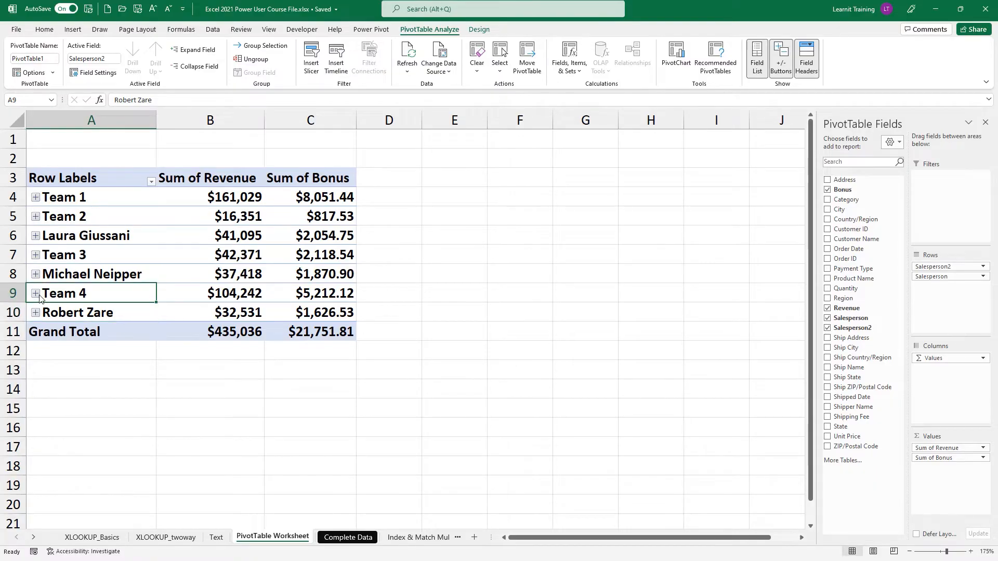
{"action": "left_click_drag", "start_coordinate": [67, 295], "coordinate": [78, 332]}
{"action": "right_click", "coordinate": [80, 298]}
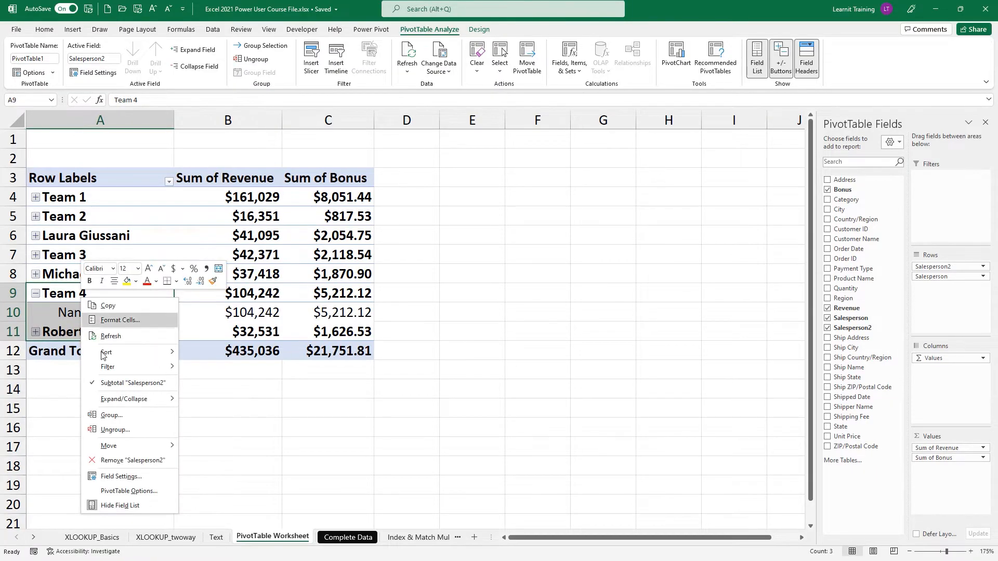
{"action": "left_click", "coordinate": [112, 415]}
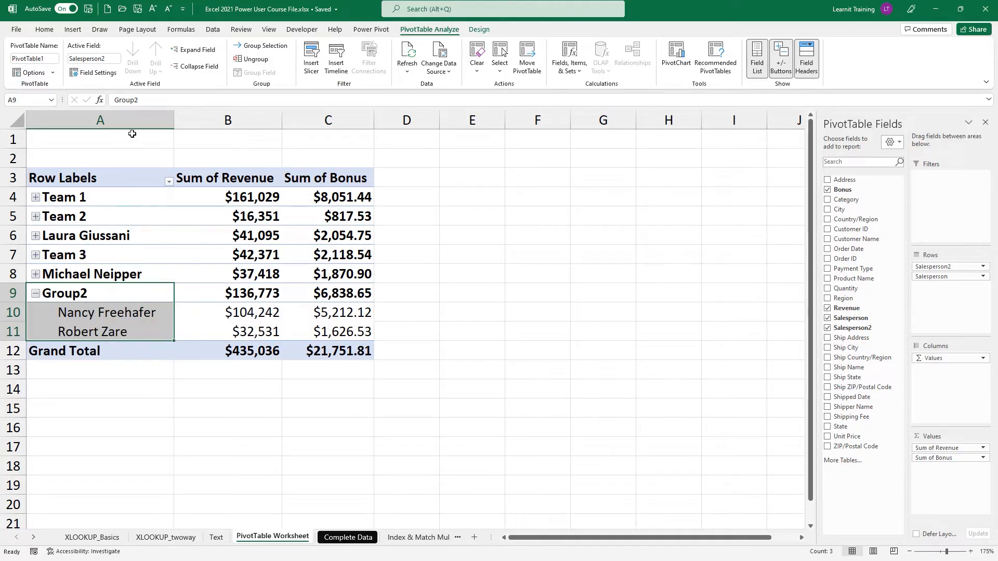
{"action": "double_click", "coordinate": [130, 100]}
{"action": "type", "text": "T"}
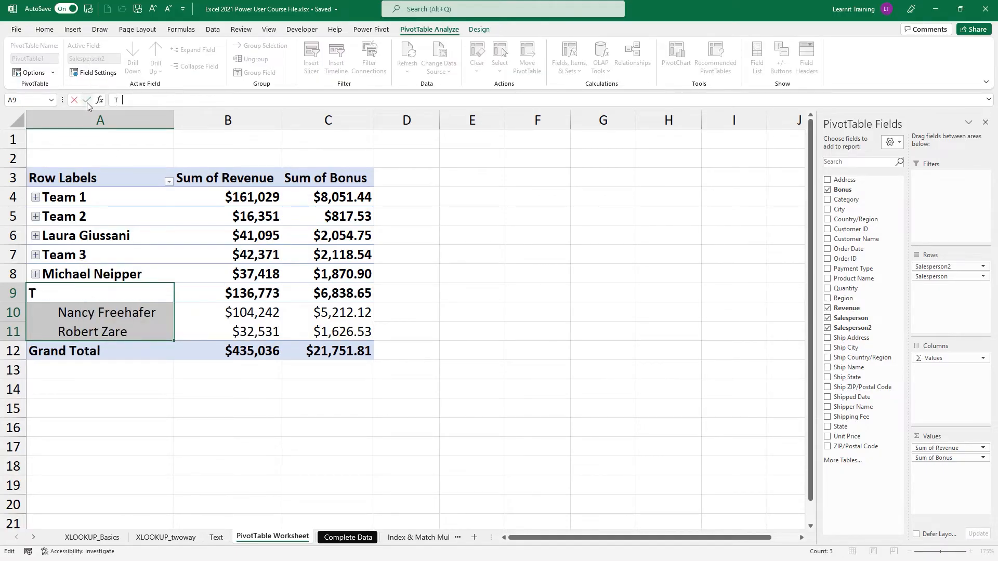
{"action": "type", "text": "eam 4"}
{"action": "key", "text": "Return"}
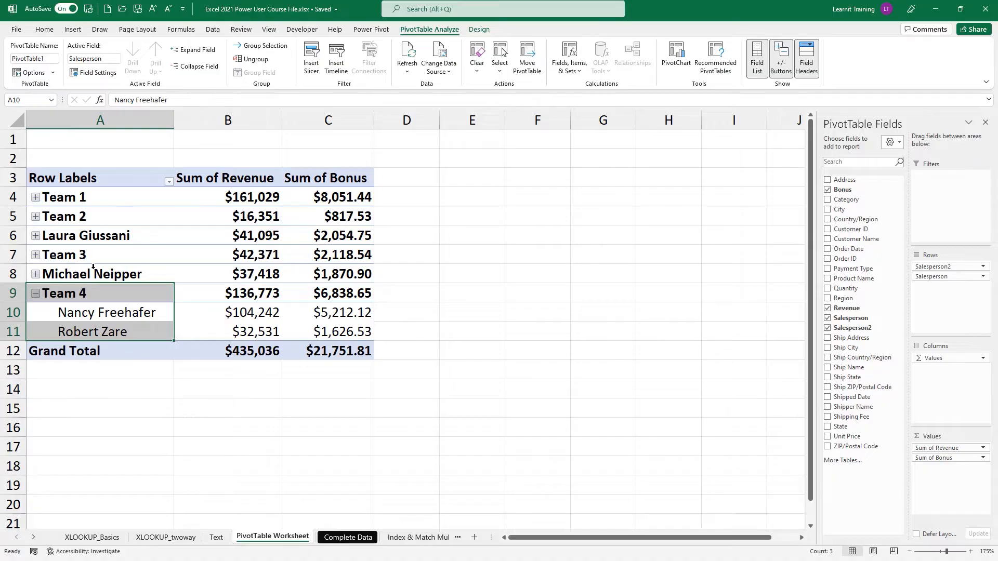
Step: Group the Team 3 entry with the collapsed salesperson directly below it and name the new group Team 3
{"action": "left_click_drag", "start_coordinate": [81, 259], "coordinate": [91, 275]}
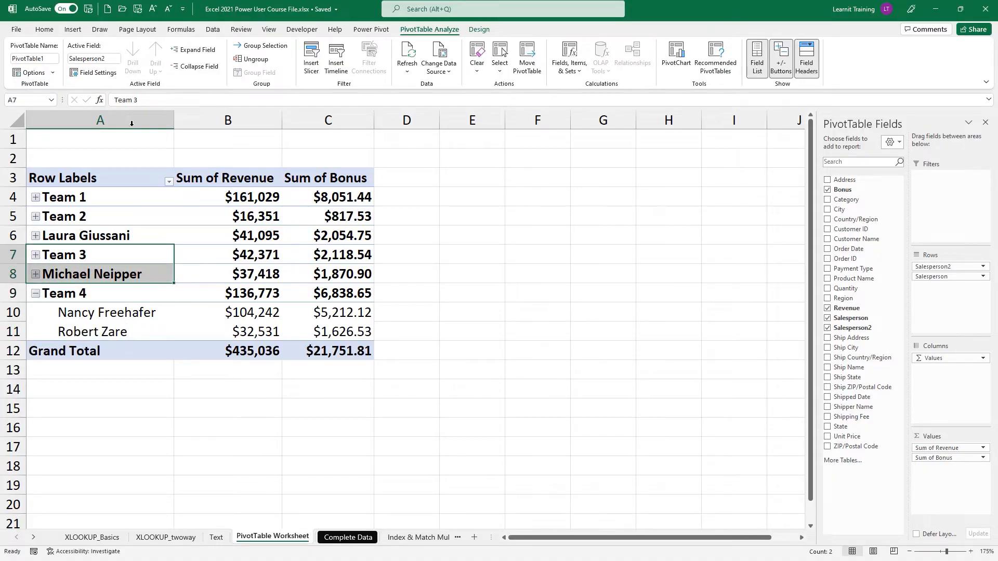
{"action": "right_click", "coordinate": [62, 256]}
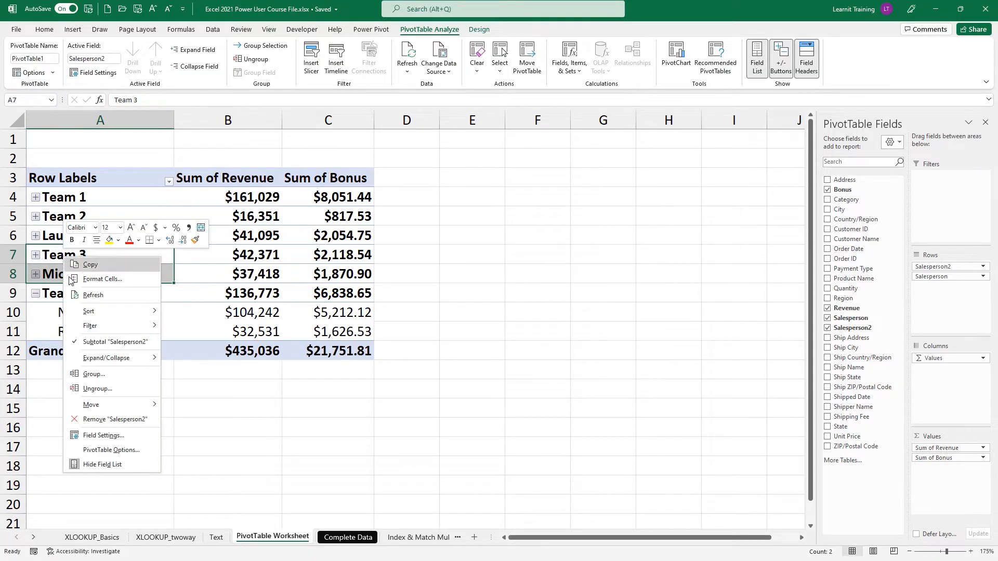
{"action": "left_click", "coordinate": [99, 376]}
{"action": "double_click", "coordinate": [126, 99]}
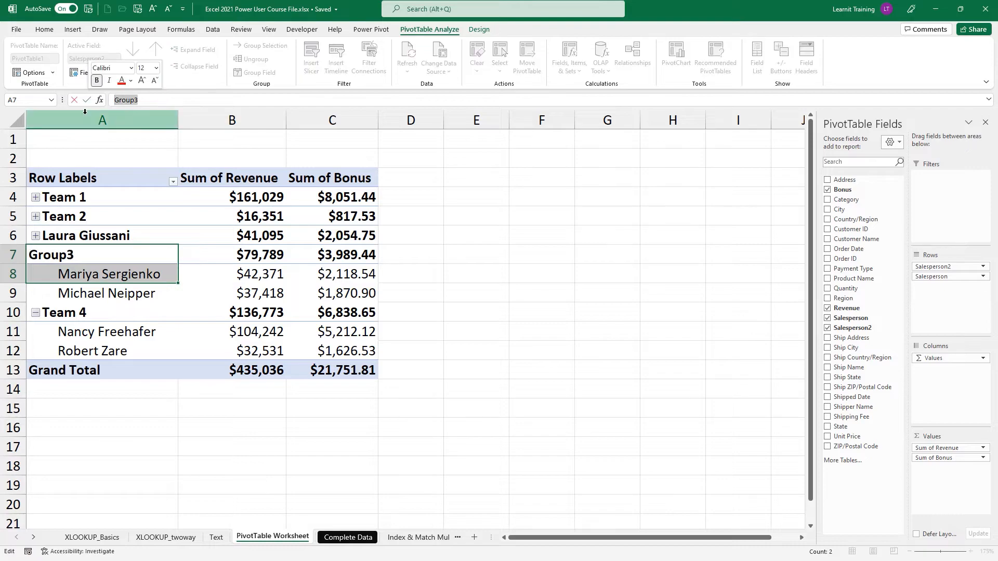
{"action": "type", "text": "Tr"}
{"action": "key", "text": "BackSpace"}
{"action": "type", "text": "eam 3"}
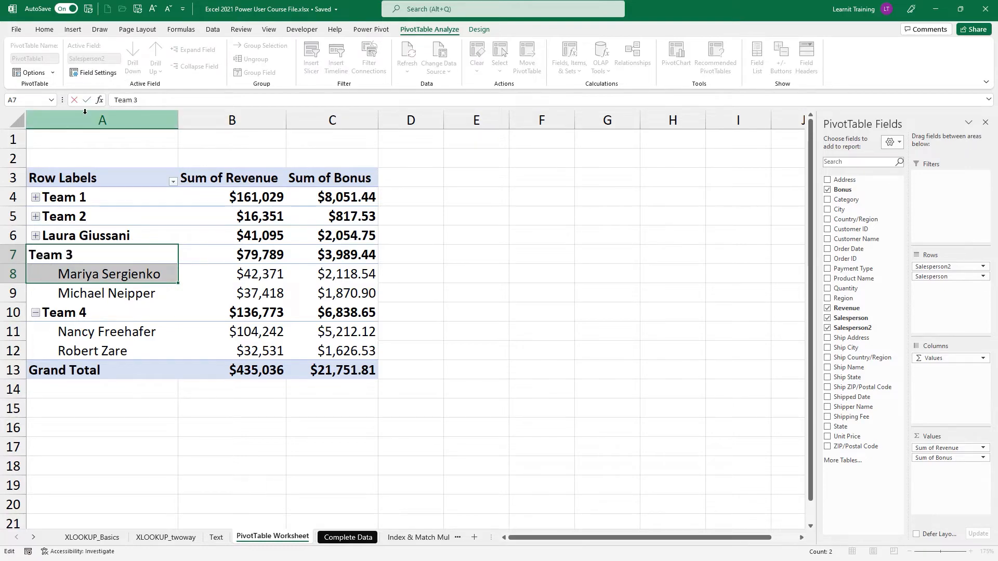
{"action": "key", "text": "Return"}
Step: Group the Team 2 entry with the collapsed salesperson directly below it and name the new group Team 2
{"action": "left_click_drag", "start_coordinate": [58, 220], "coordinate": [58, 237]}
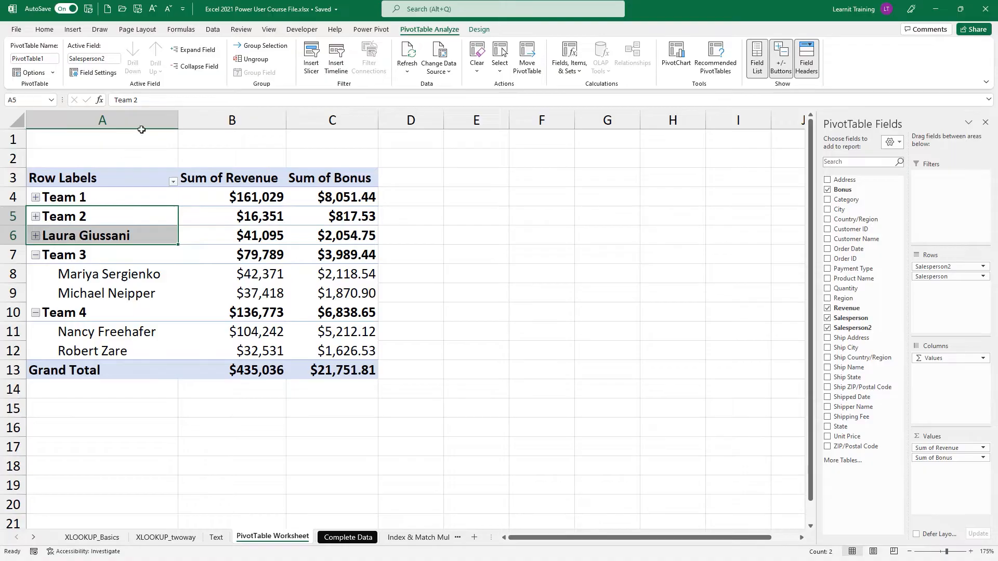
{"action": "right_click", "coordinate": [87, 219]}
{"action": "left_click", "coordinate": [118, 337]}
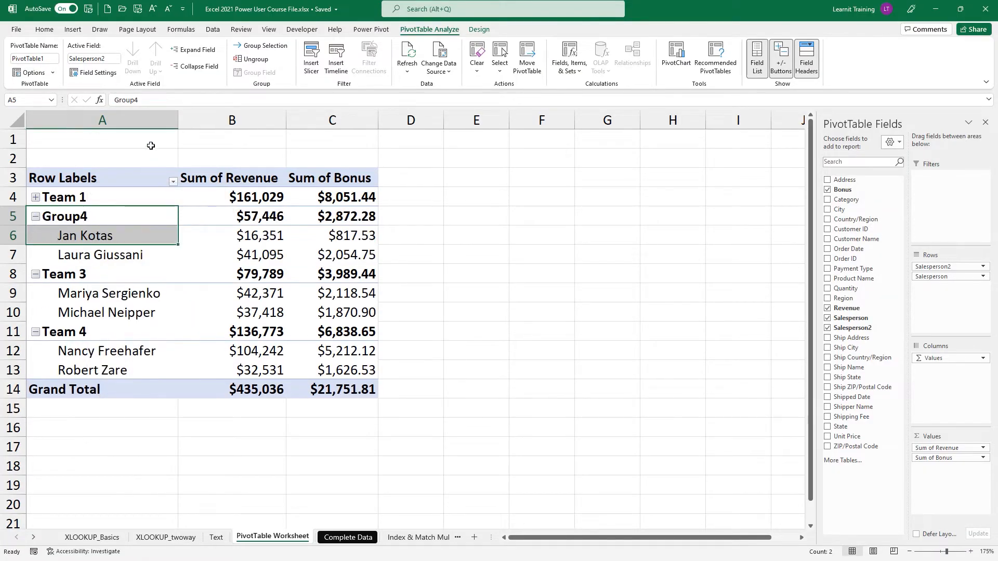
{"action": "left_click_drag", "start_coordinate": [147, 103], "coordinate": [112, 104]}
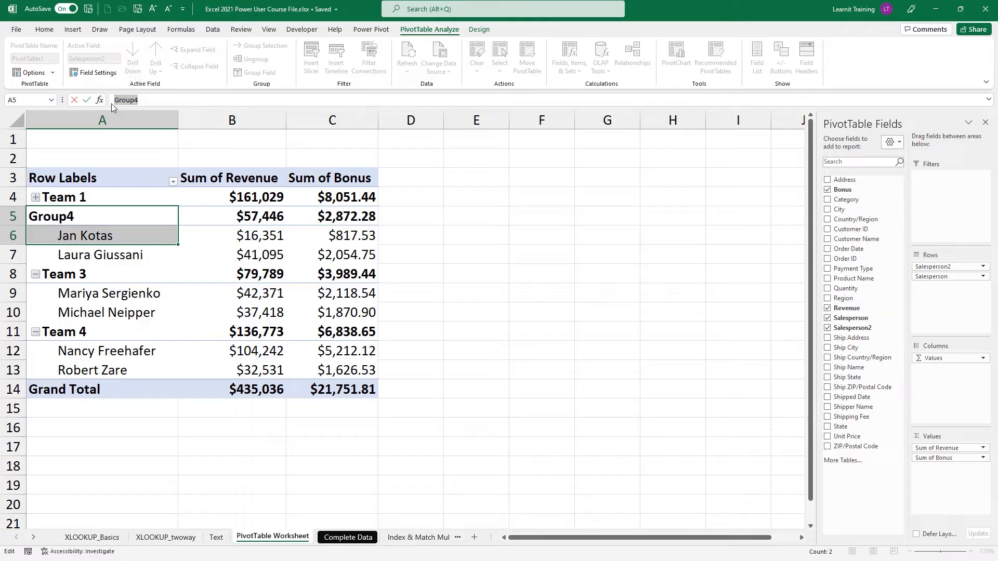
{"action": "type", "text": "Team 2"}
{"action": "key", "text": "Return"}
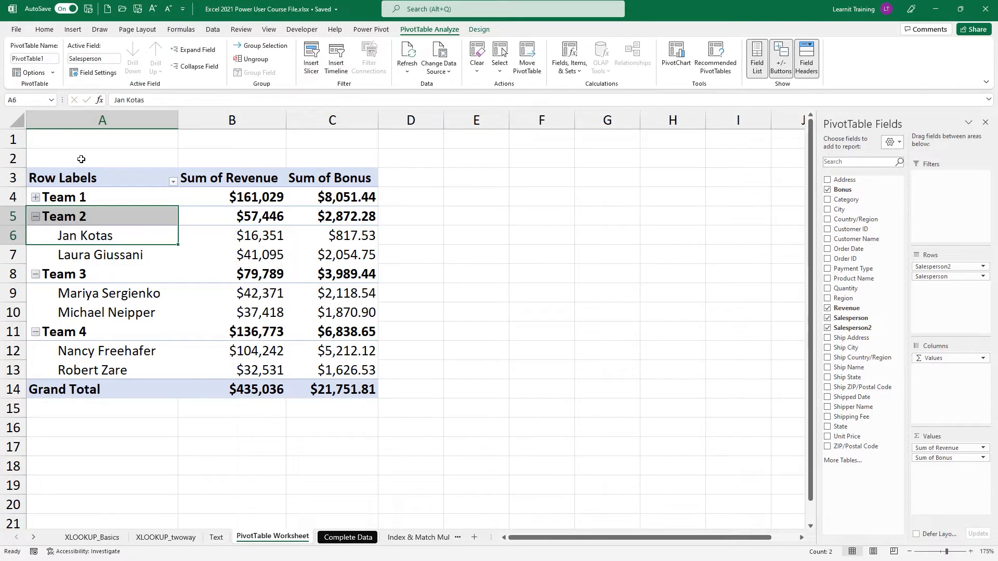
Step: Collapse the Team 2, Team 3 and Team 4 groups in the row labels
{"action": "left_click", "coordinate": [36, 216]}
{"action": "left_click", "coordinate": [36, 216]}
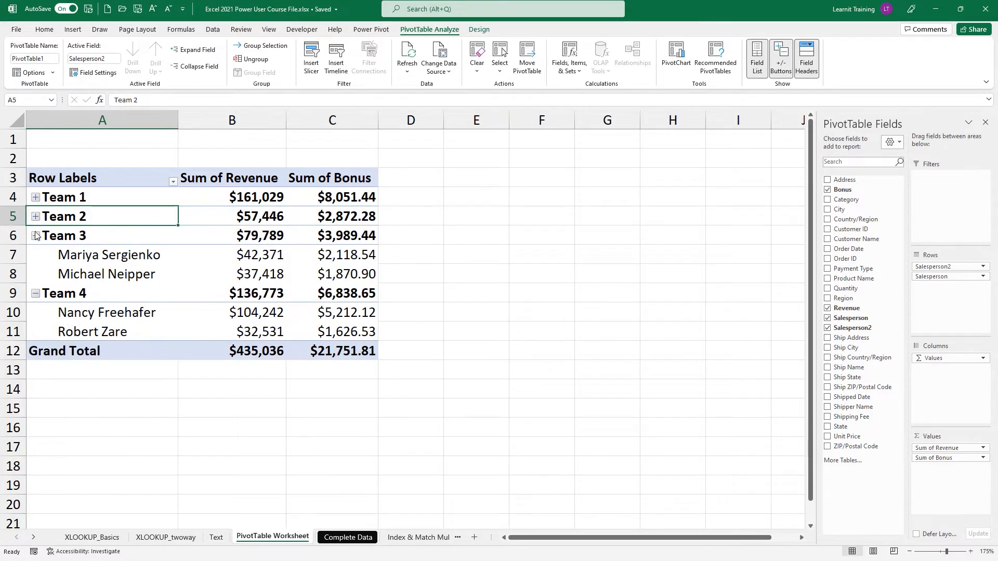
{"action": "left_click", "coordinate": [36, 236]}
{"action": "left_click", "coordinate": [36, 255]}
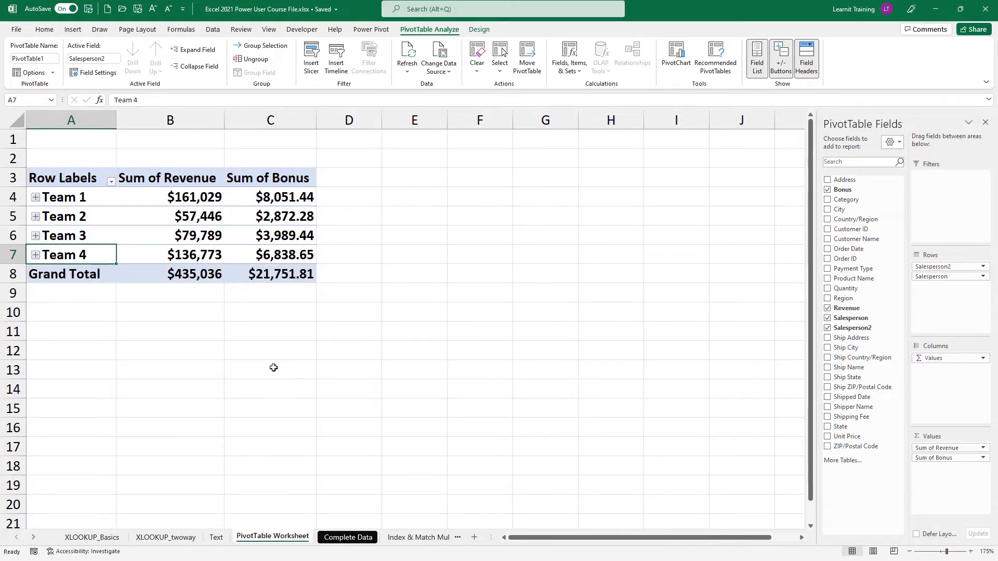
Step: Expand all four team groups, Team 1 to Team 4, to show the salespeople in each
{"action": "left_click", "coordinate": [35, 198]}
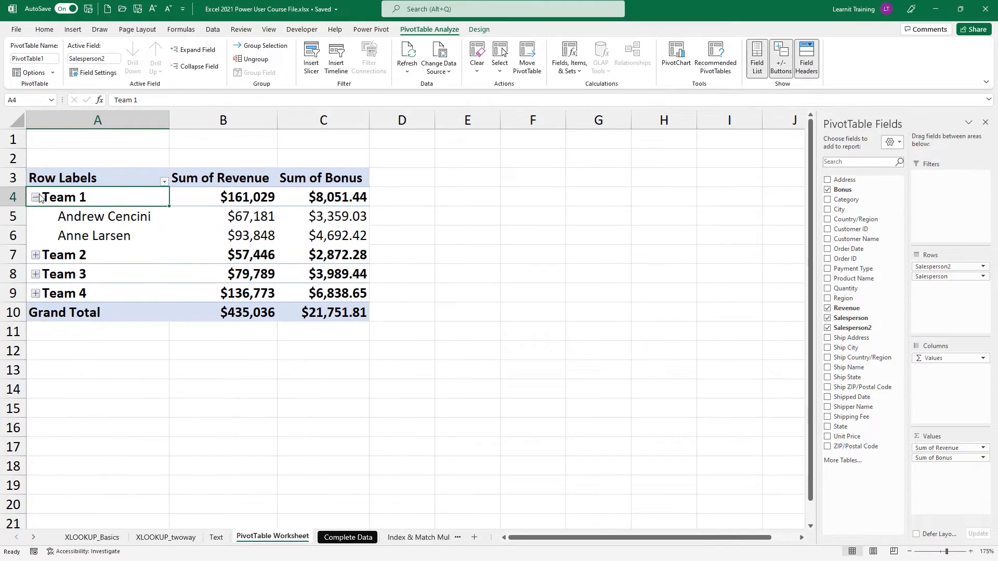
{"action": "left_click", "coordinate": [35, 255]}
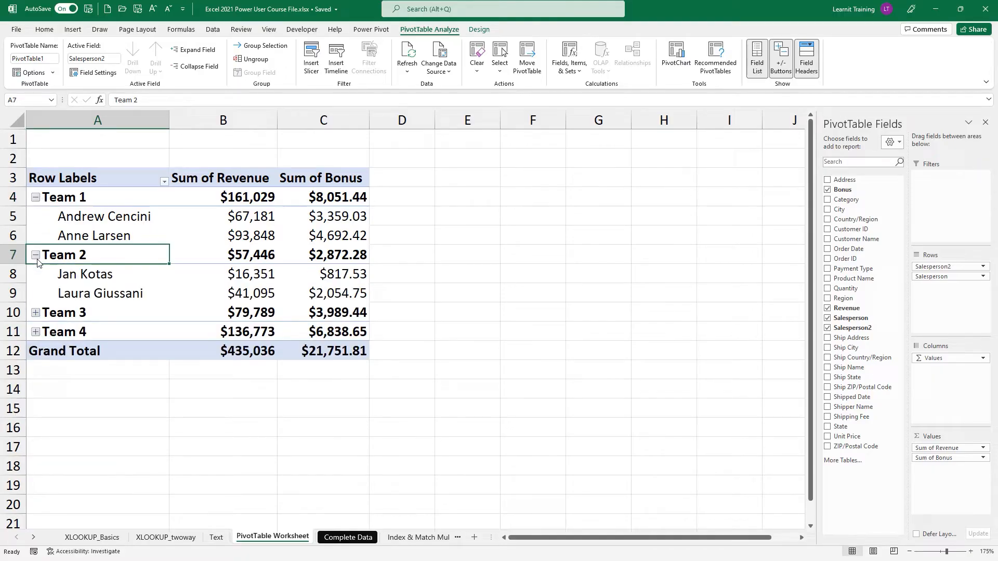
{"action": "left_click", "coordinate": [36, 313]}
{"action": "left_click", "coordinate": [35, 370]}
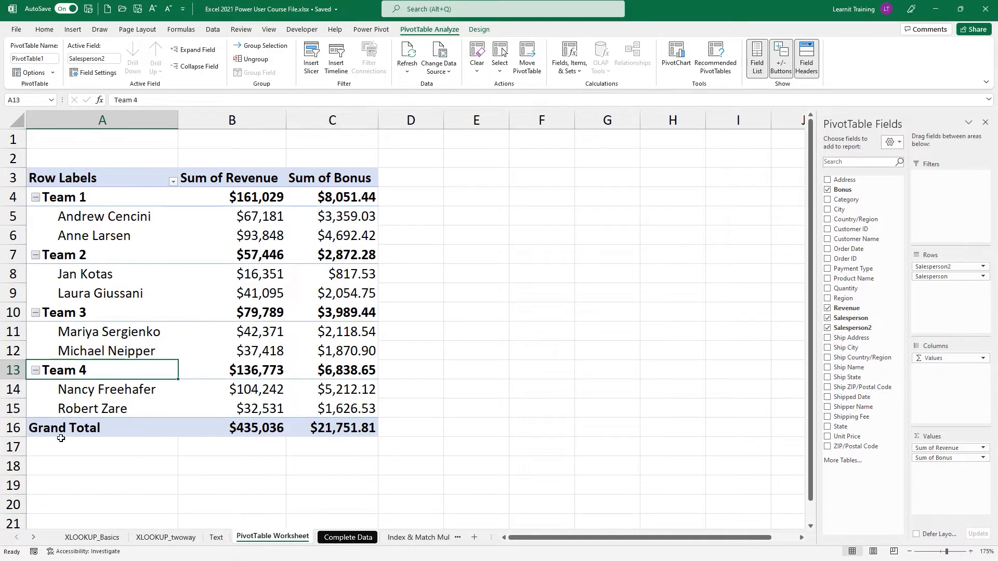
{"action": "left_click", "coordinate": [36, 371]}
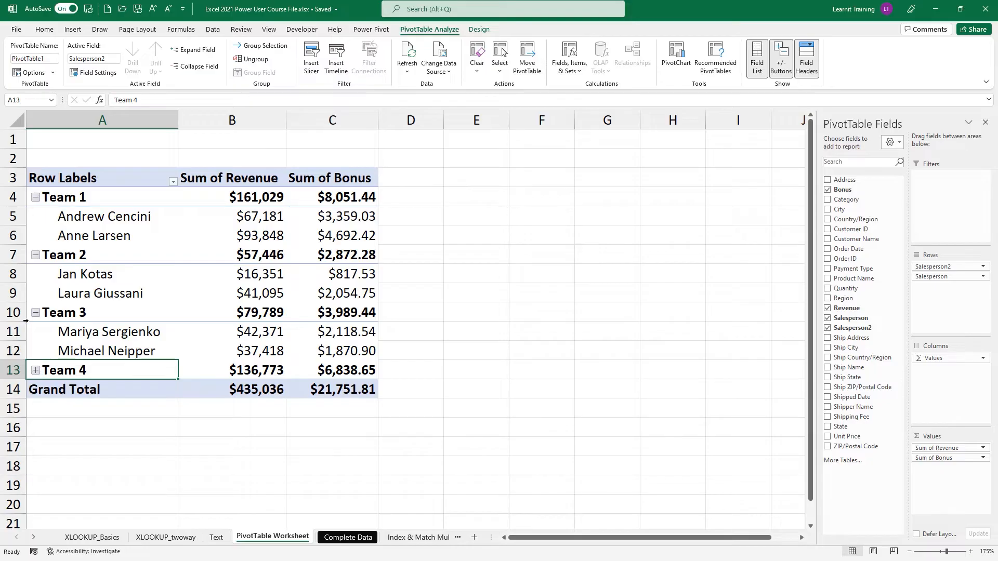
{"action": "left_click", "coordinate": [35, 371]}
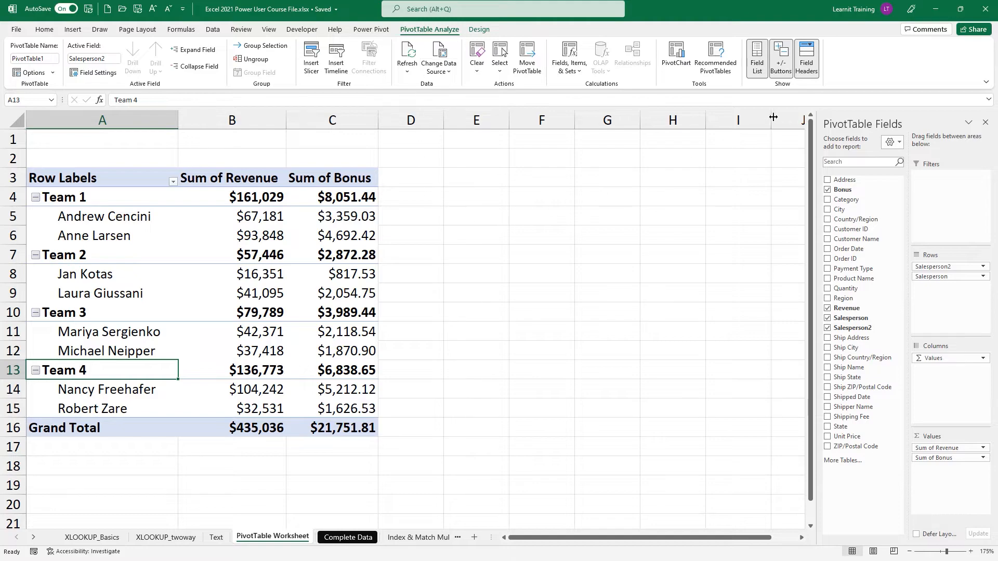
Step: Collapse Team 2, Team 3 and Team 4 again below the expanded Team 1 group
{"action": "left_click", "coordinate": [784, 70]}
{"action": "left_click", "coordinate": [35, 256]}
{"action": "left_click", "coordinate": [35, 274]}
{"action": "left_click", "coordinate": [35, 294]}
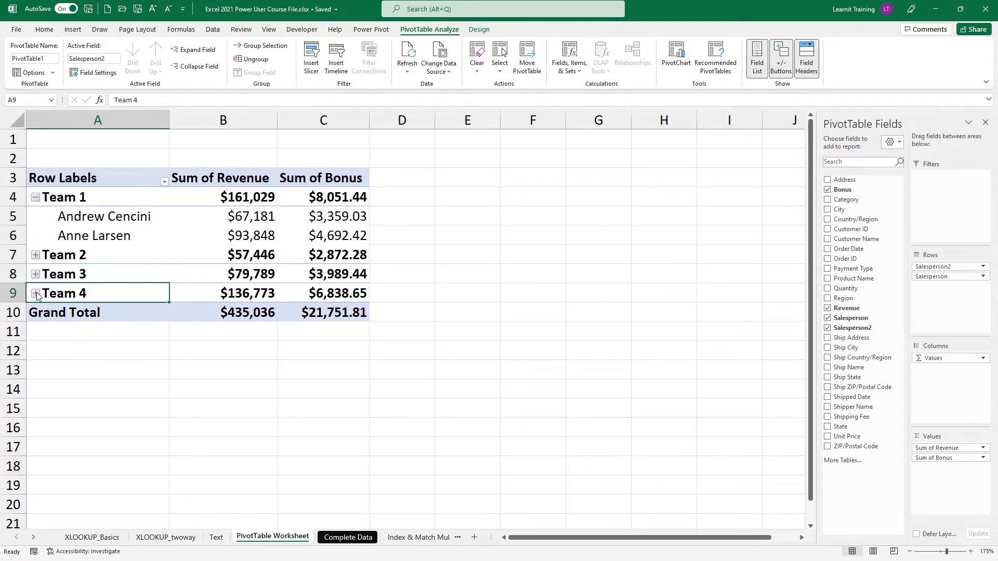
Step: Hide the PivotTable's expand/collapse (+/-) buttons, select Team 1 with its salespeople in A4:A6, and show the buttons again
{"action": "left_click", "coordinate": [781, 56]}
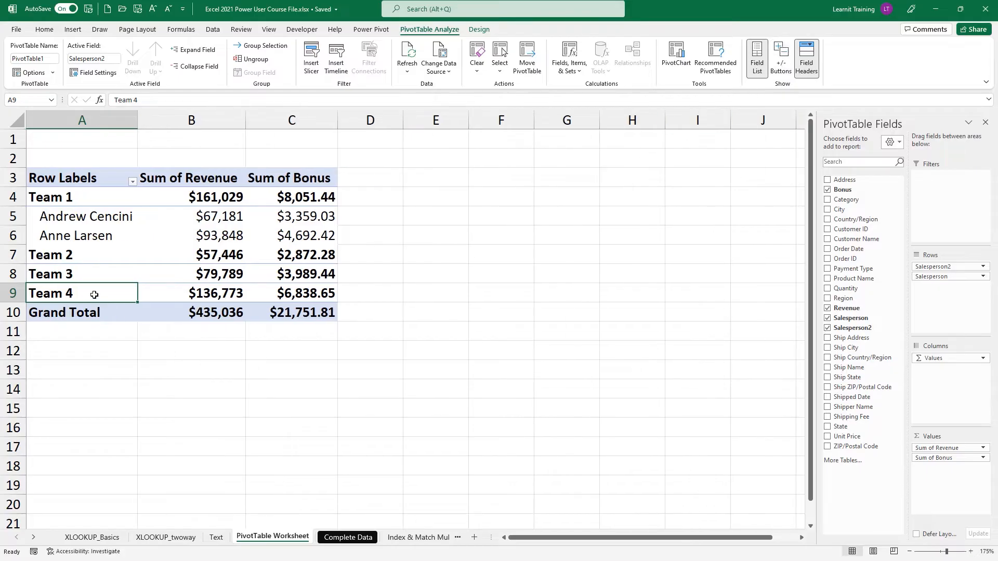
{"action": "left_click_drag", "start_coordinate": [57, 203], "coordinate": [96, 238]}
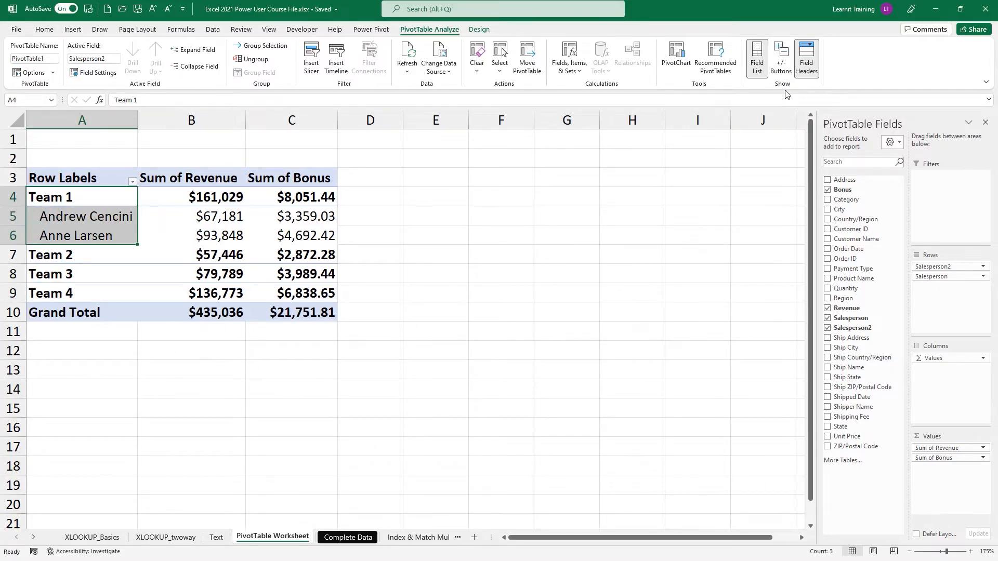
{"action": "left_click", "coordinate": [781, 57]}
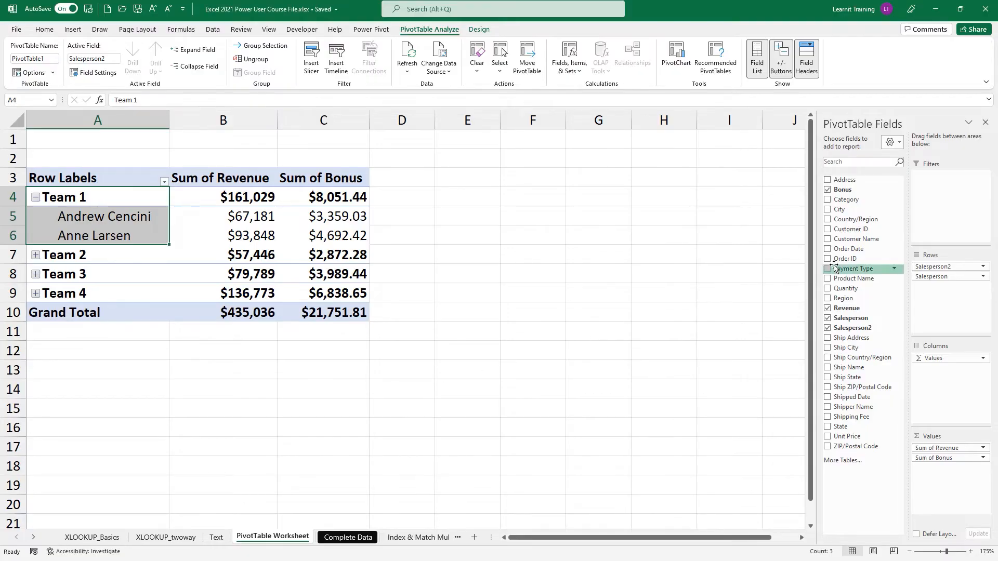
Step: Add Order Date to the PivotTable's columns, and remove both the resulting Months field and Order Date from them
{"action": "left_click_drag", "start_coordinate": [853, 251], "coordinate": [934, 375]}
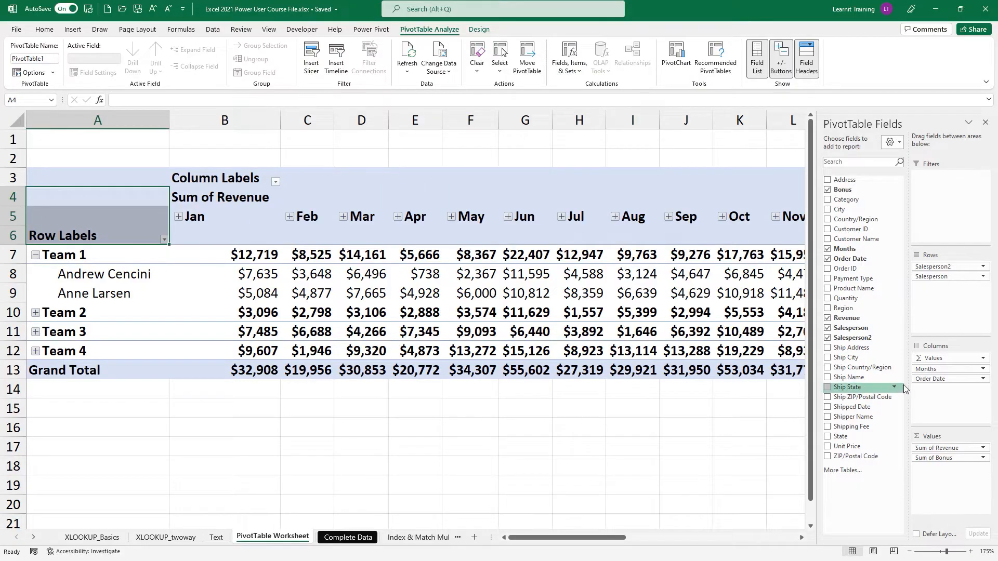
{"action": "left_click_drag", "start_coordinate": [927, 369], "coordinate": [745, 414]}
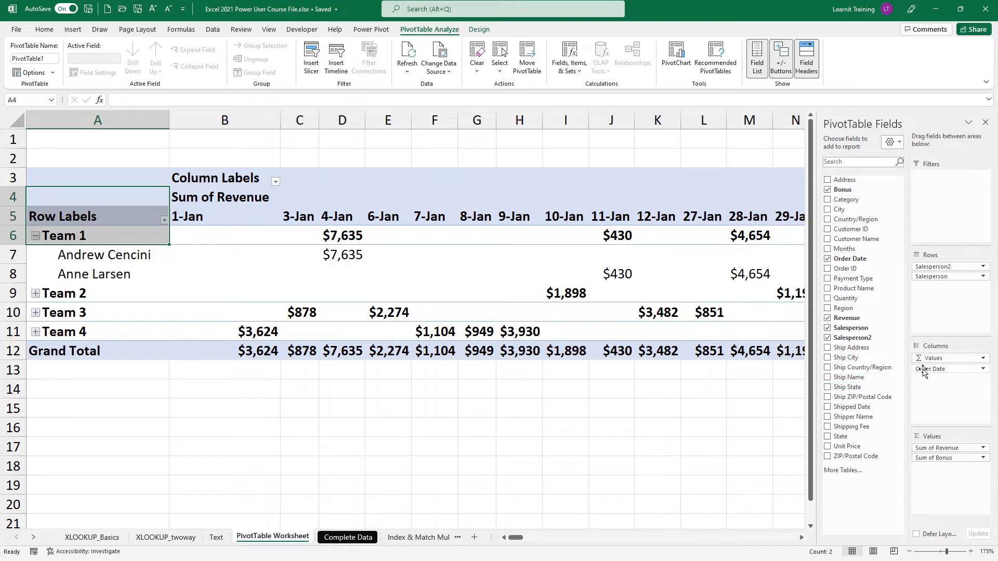
{"action": "left_click_drag", "start_coordinate": [925, 371], "coordinate": [749, 424]}
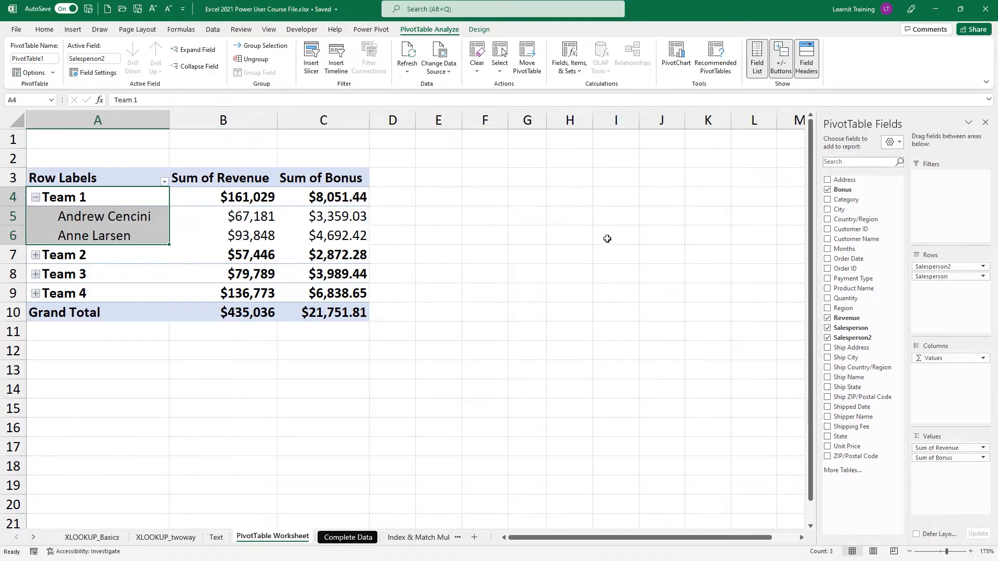
{"action": "left_click", "coordinate": [567, 70]}
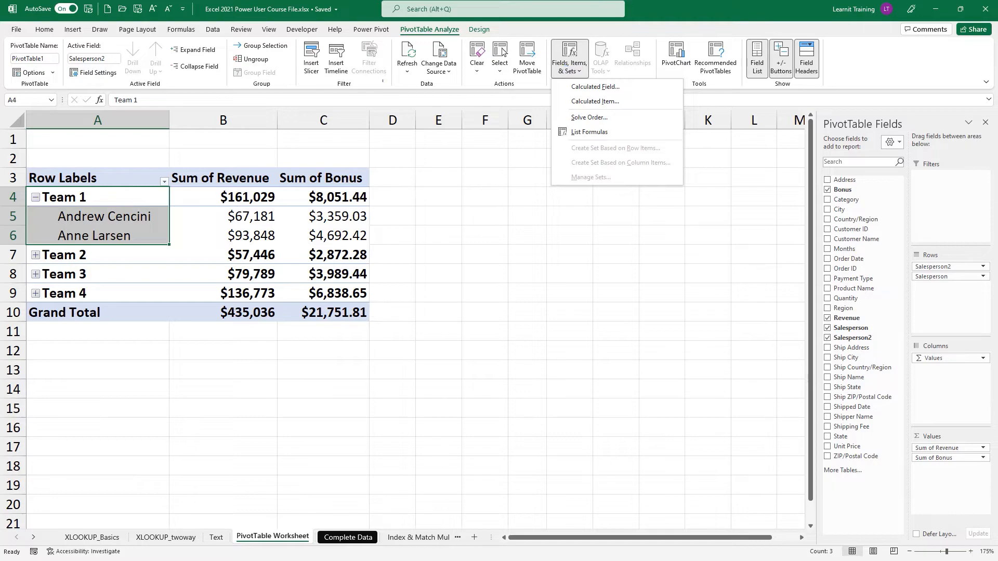
{"action": "left_click", "coordinate": [350, 90]}
{"action": "left_click", "coordinate": [53, 73]}
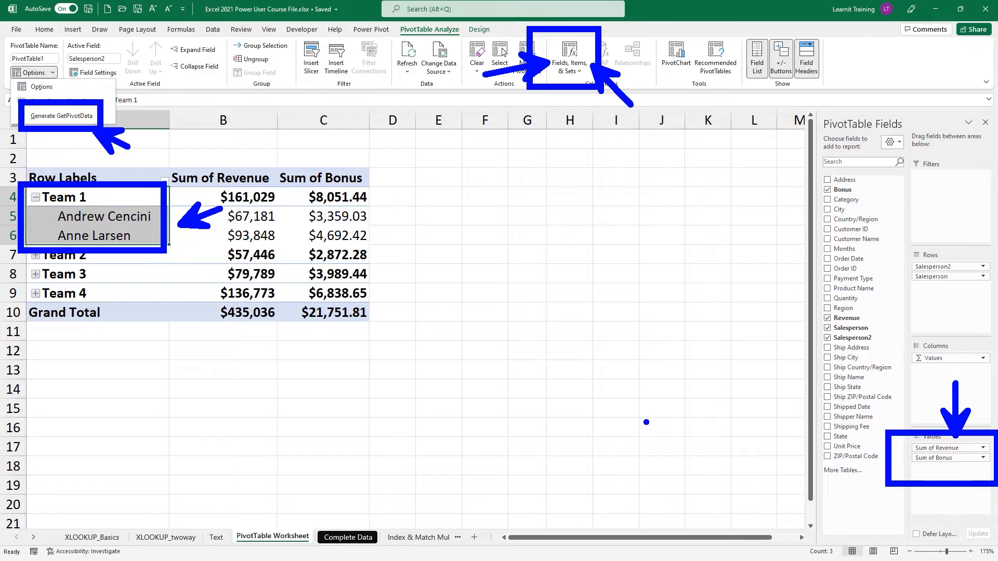
{"action": "key", "text": "Escape"}
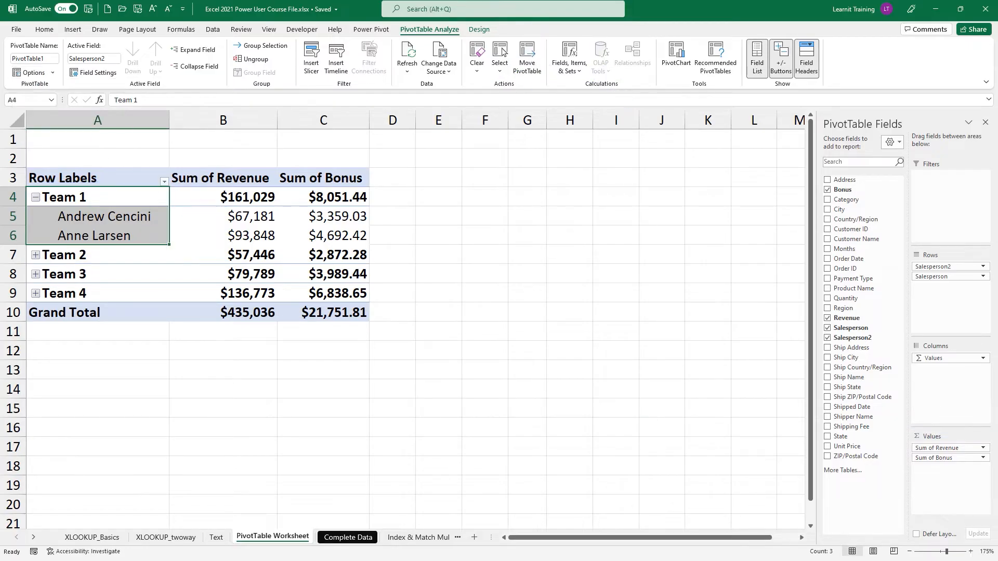
Step: Show the Sum of Revenue values as % of Grand Total, and undo that change
{"action": "left_click", "coordinate": [937, 448]}
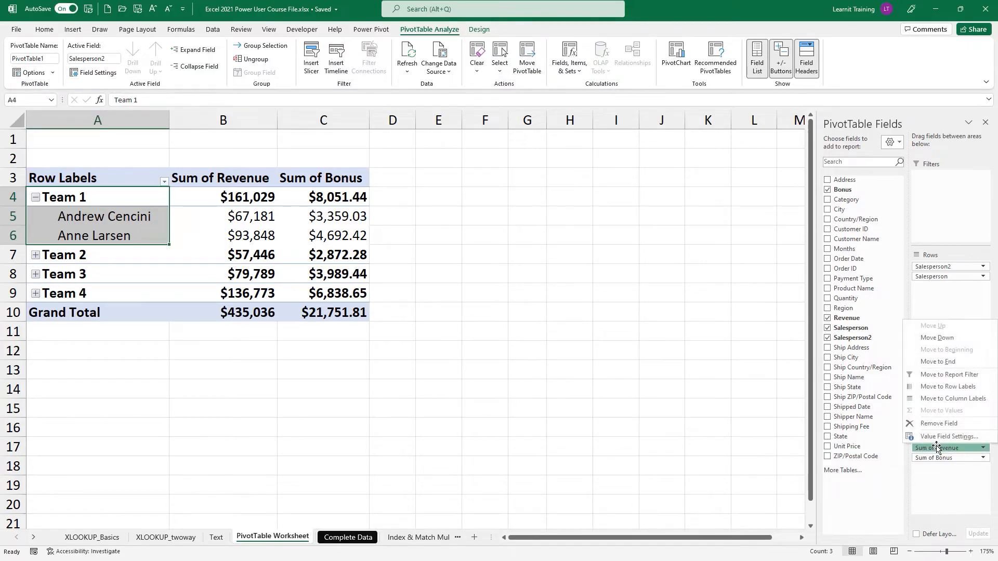
{"action": "left_click", "coordinate": [936, 437]}
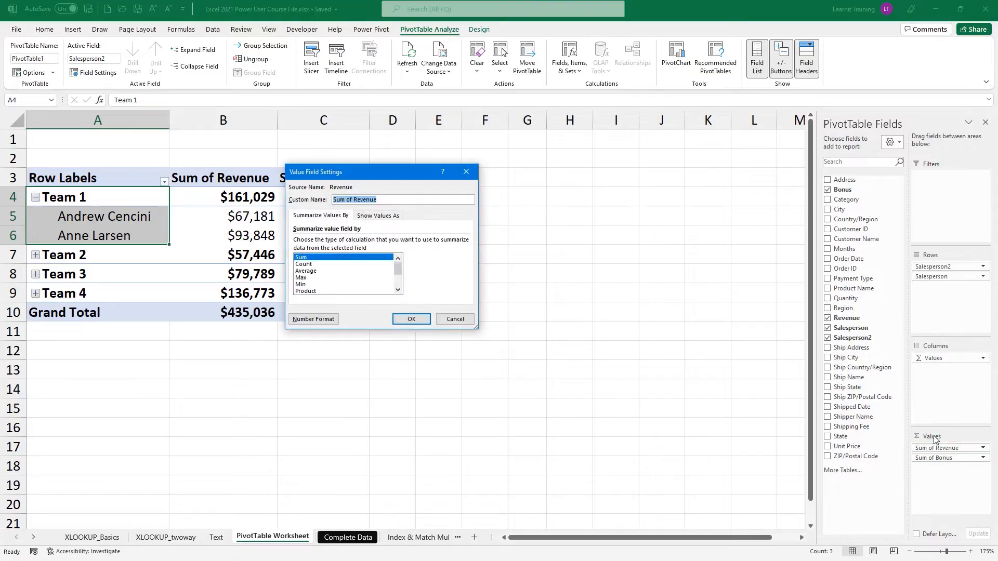
{"action": "left_click", "coordinate": [396, 216]}
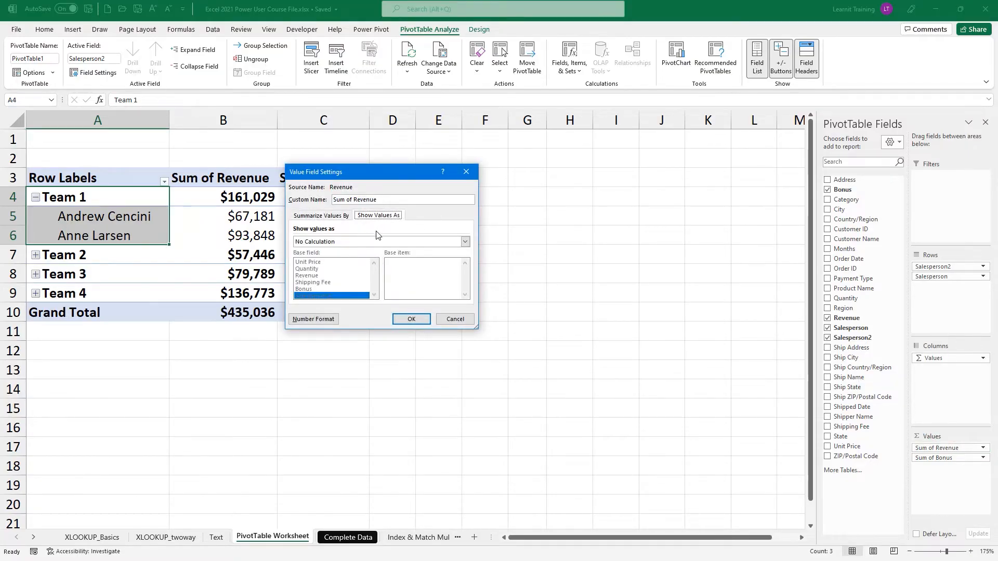
{"action": "left_click", "coordinate": [465, 242]}
{"action": "left_click", "coordinate": [334, 259]}
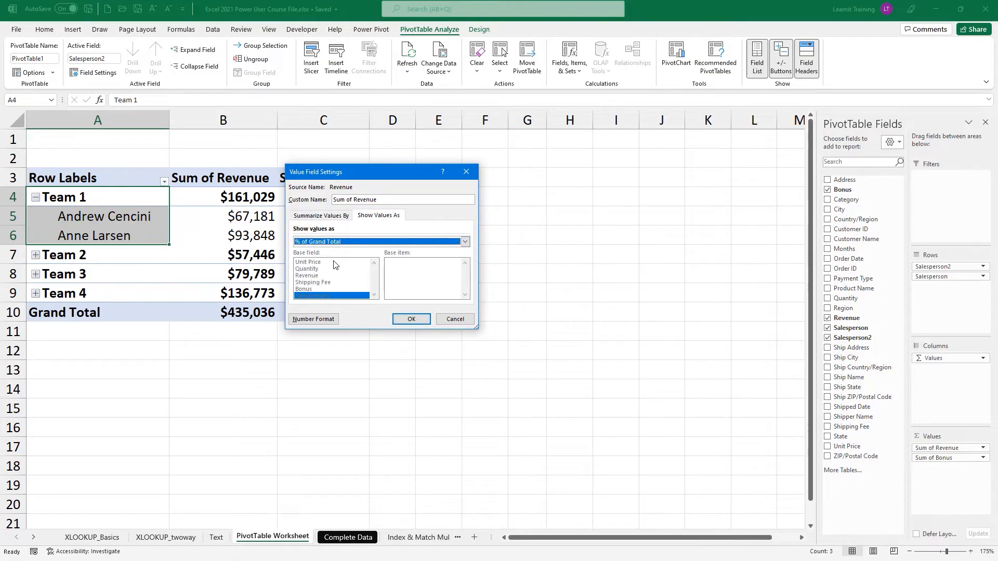
{"action": "left_click", "coordinate": [409, 318]}
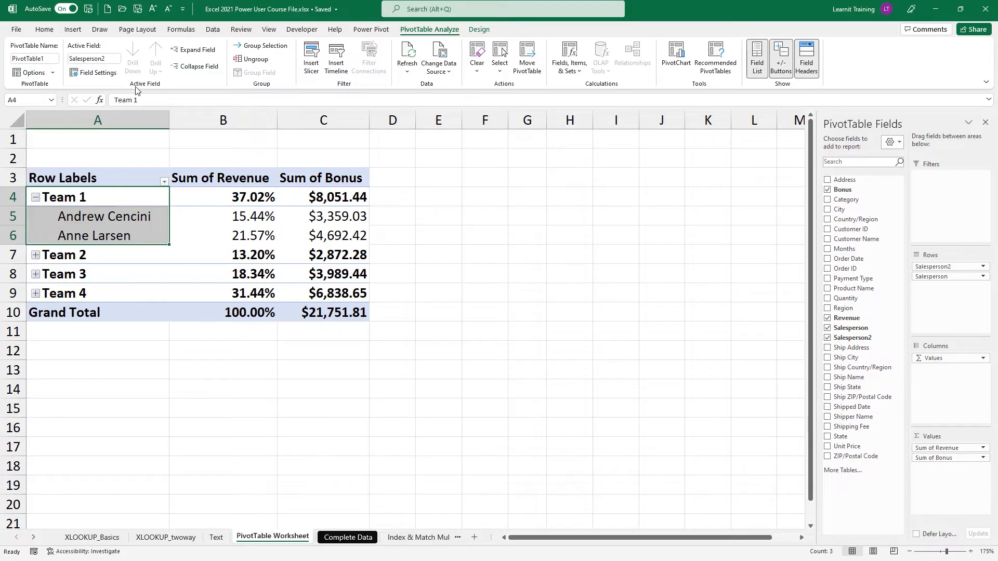
{"action": "key", "text": "ctrl+z"}
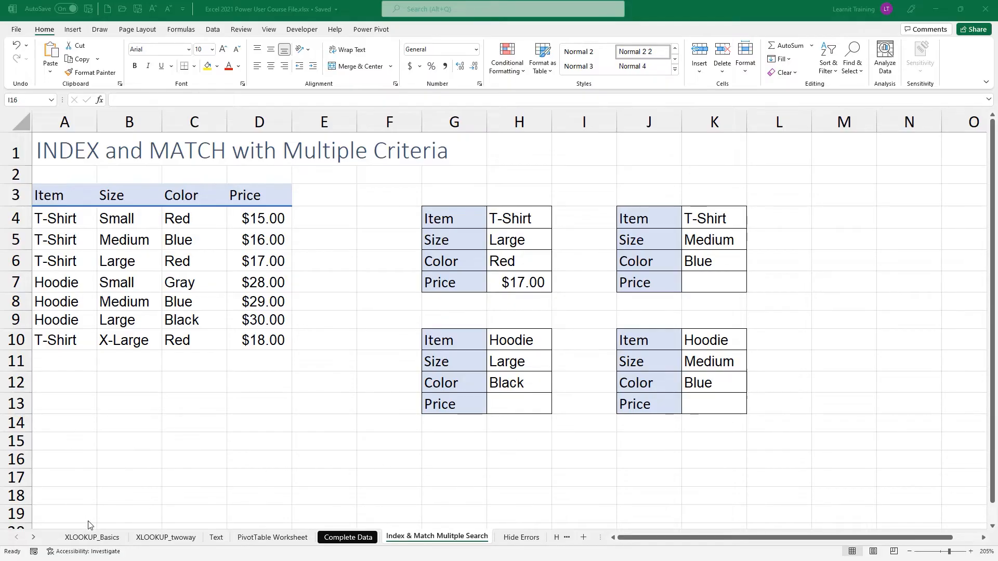
Step: Review the XLOOKUP formula in B3 of the XLOOKUP_Basics sheet and switch to the Index & Match Mulitple Search sheet
{"action": "left_click", "coordinate": [70, 538]}
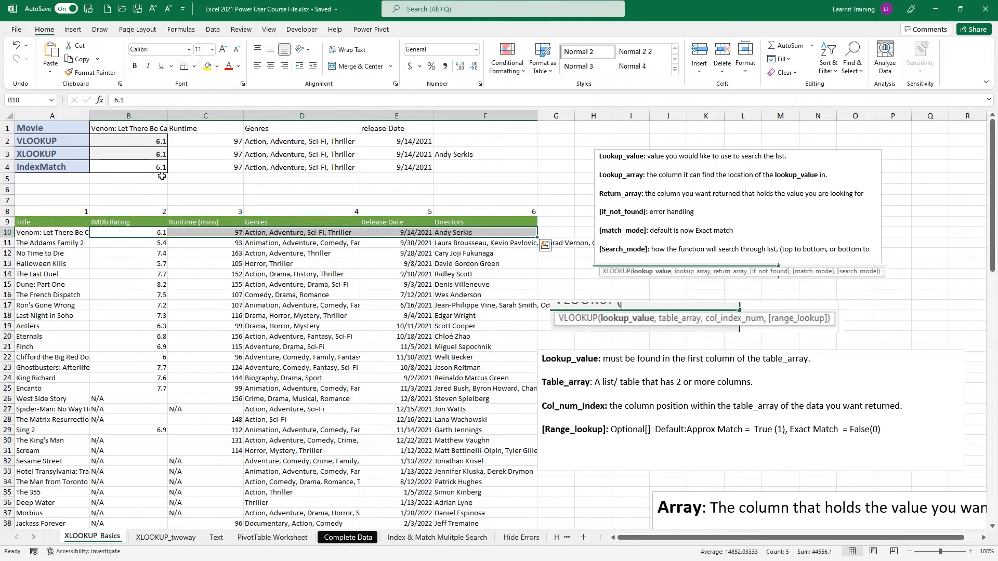
{"action": "left_click", "coordinate": [165, 156]}
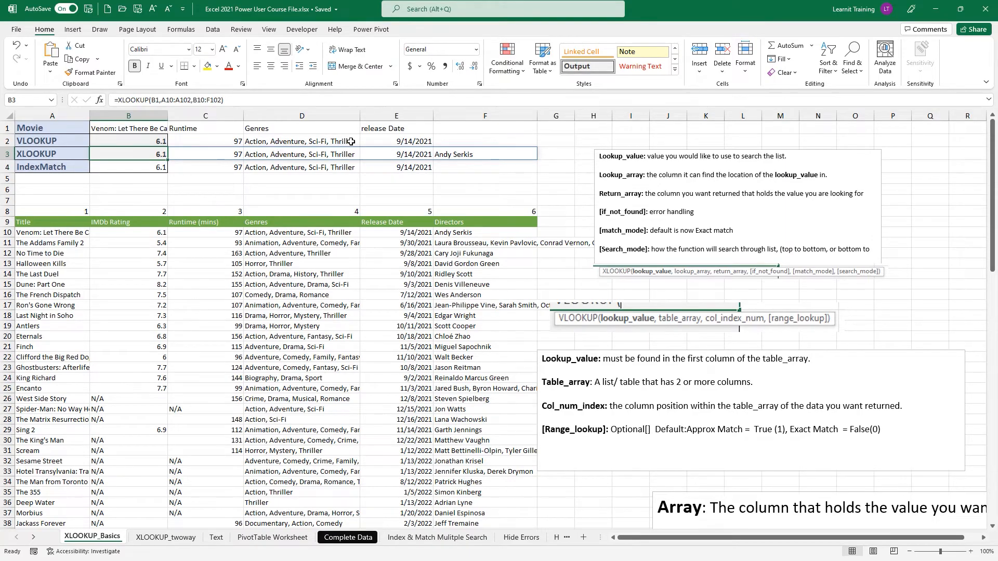
{"action": "left_click", "coordinate": [424, 538]}
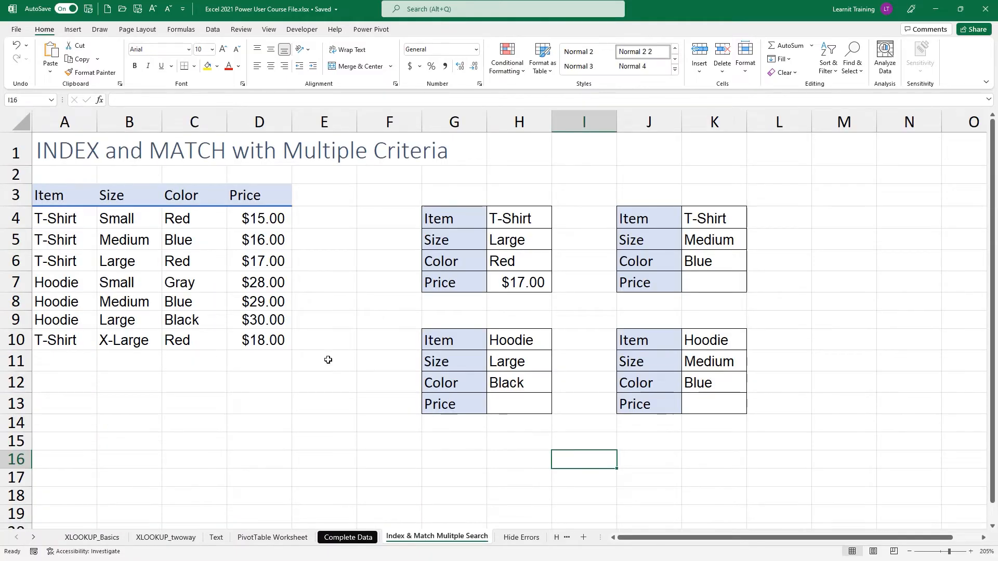
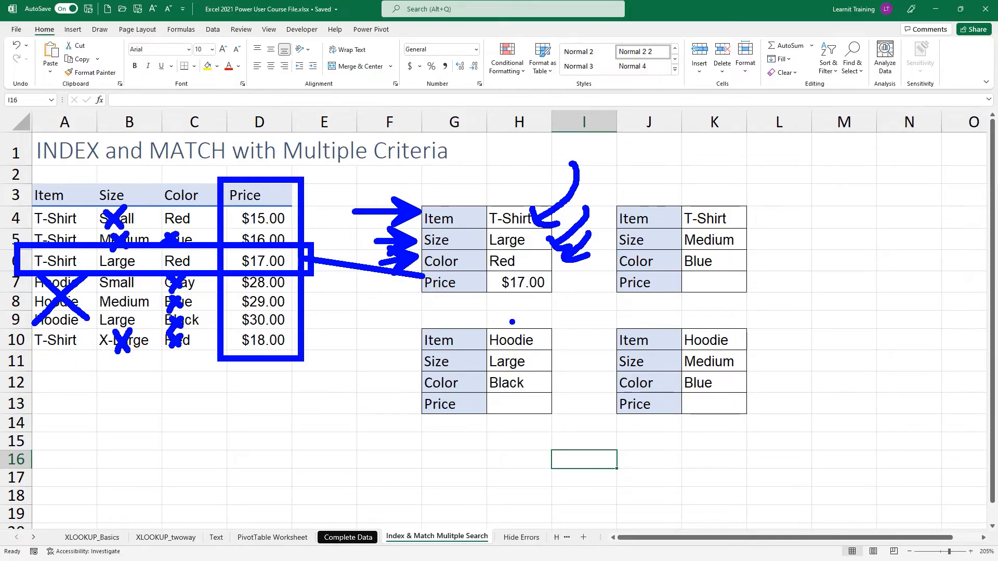
Step: Start a formula in K7 with INDEX over the prices D4:D10 and a nested MATCH with lookup value 1
{"action": "key", "text": "Escape"}
{"action": "left_click", "coordinate": [522, 285]}
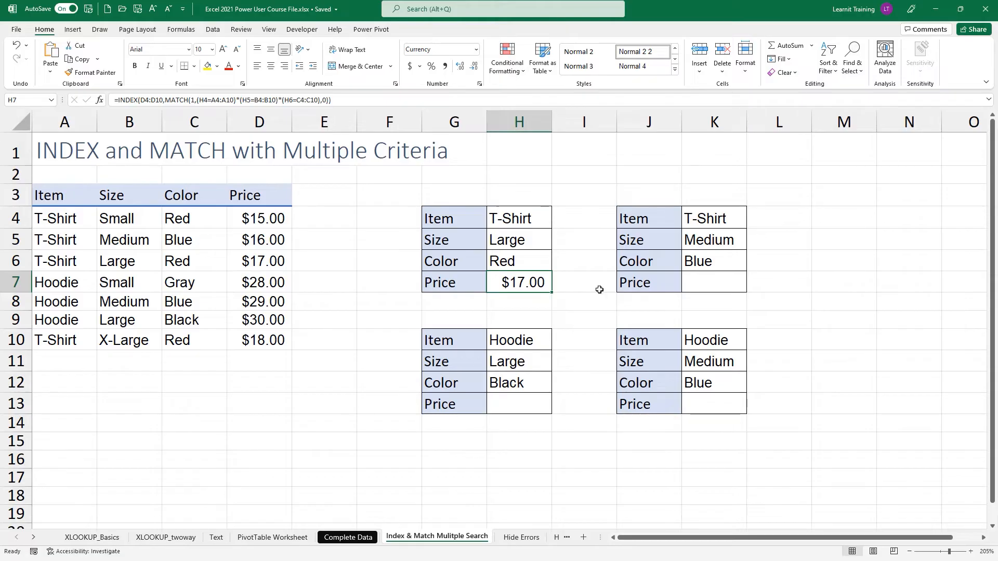
{"action": "left_click", "coordinate": [698, 279]}
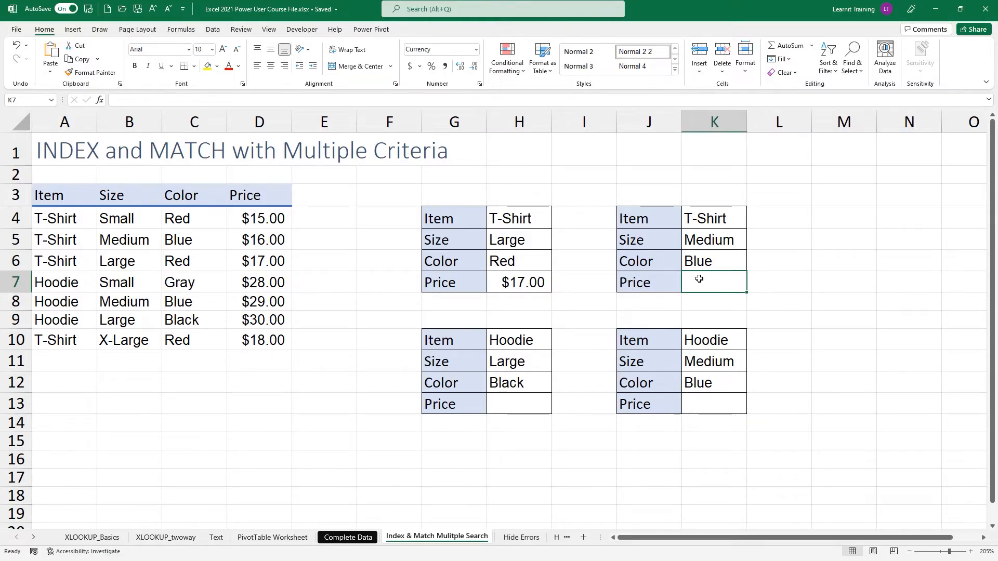
{"action": "type", "text": "=index"}
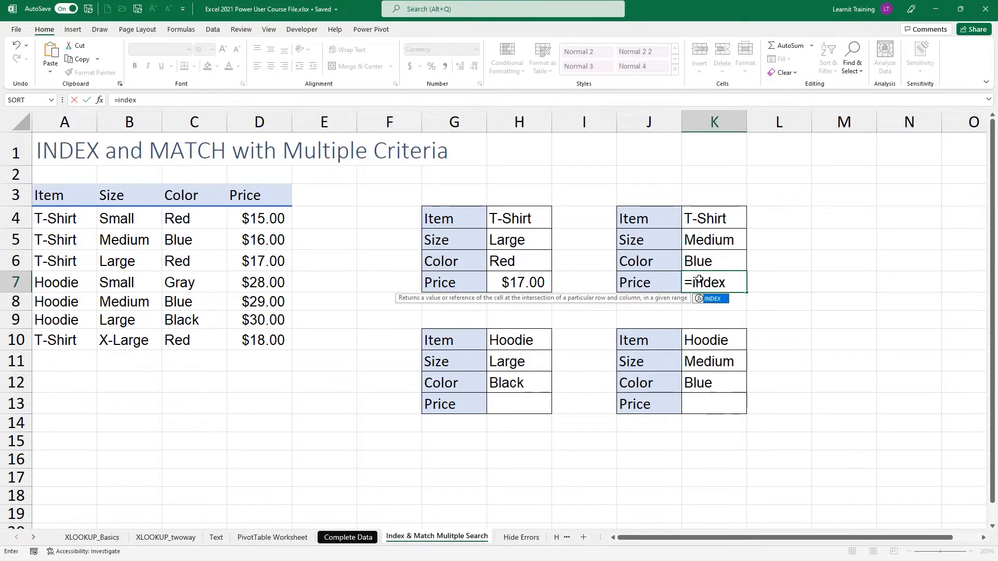
{"action": "key", "text": "Tab"}
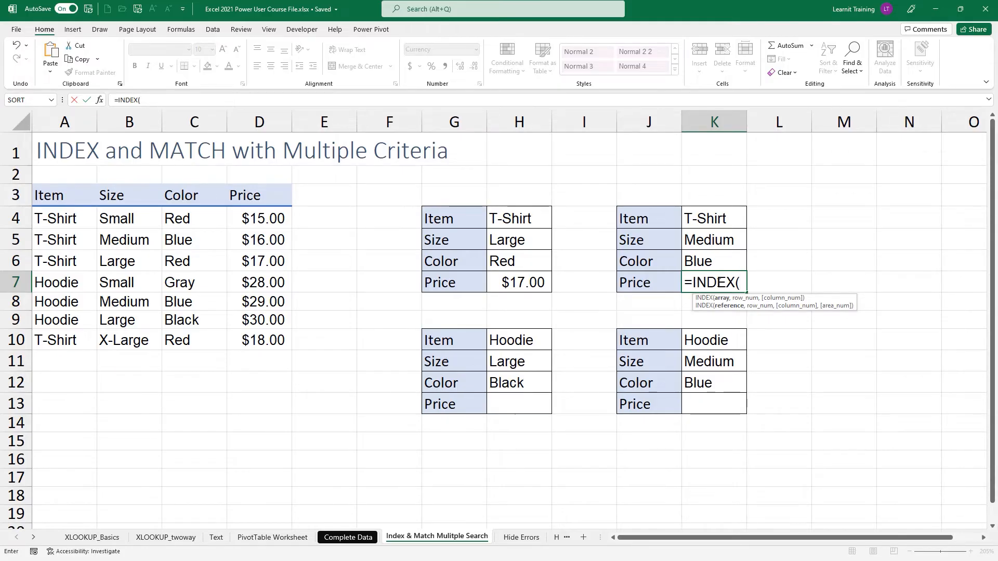
{"action": "left_click_drag", "start_coordinate": [256, 216], "coordinate": [281, 345]}
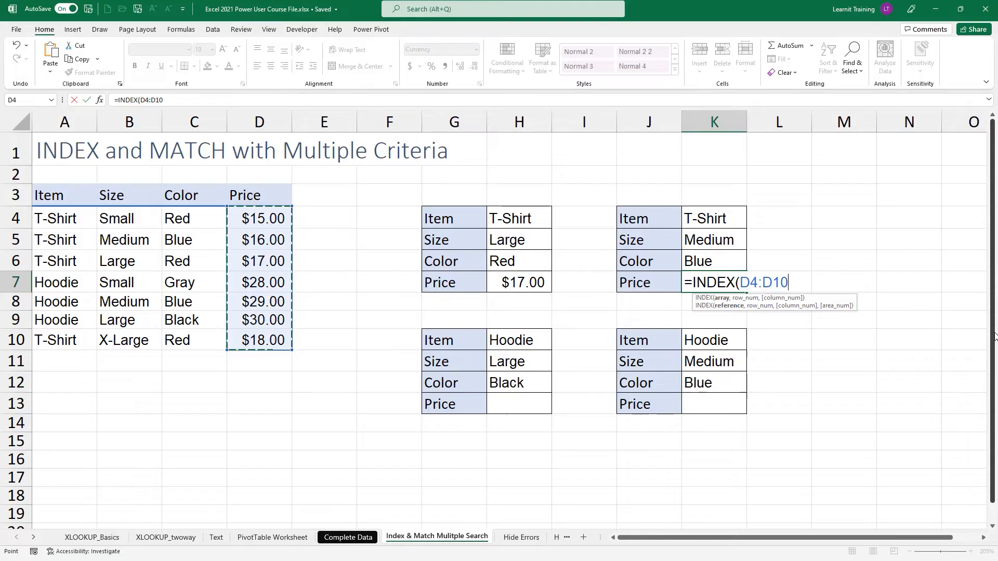
{"action": "type", "text": ",matc"}
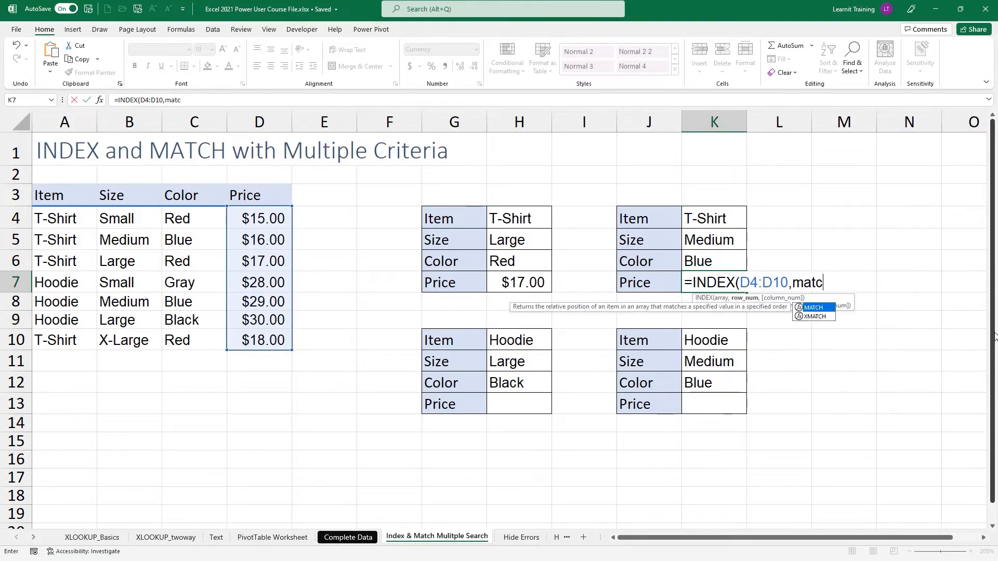
{"action": "key", "text": "Tab"}
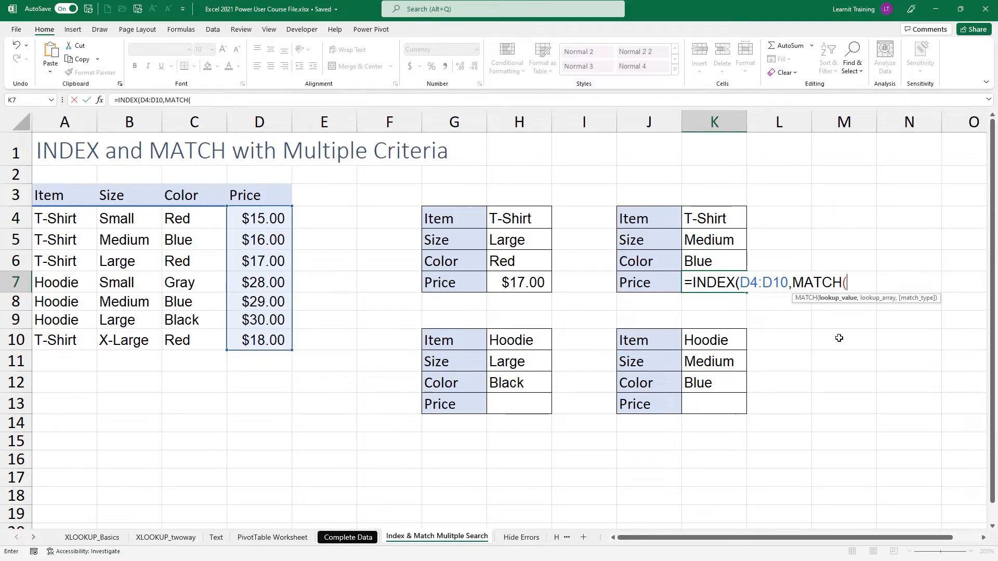
{"action": "type", "text": "1"}
{"action": "type", "text": ","}
Step: Add the item criterion (K4=A4:A10) to the MATCH lookup array, followed by a multiplication sign
{"action": "type", "text": "("}
{"action": "left_click", "coordinate": [709, 218]}
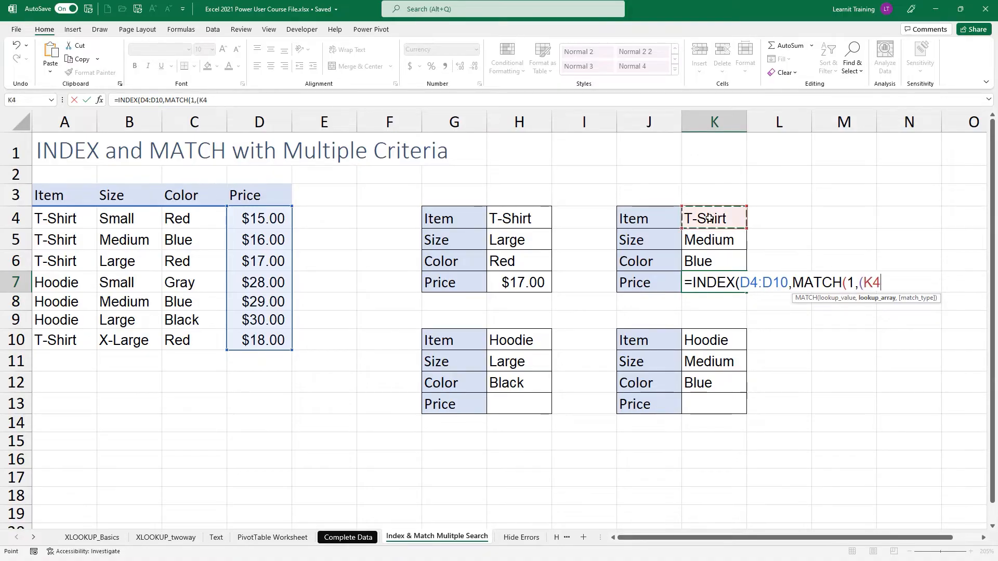
{"action": "type", "text": "="}
{"action": "left_click_drag", "start_coordinate": [37, 216], "coordinate": [50, 341]}
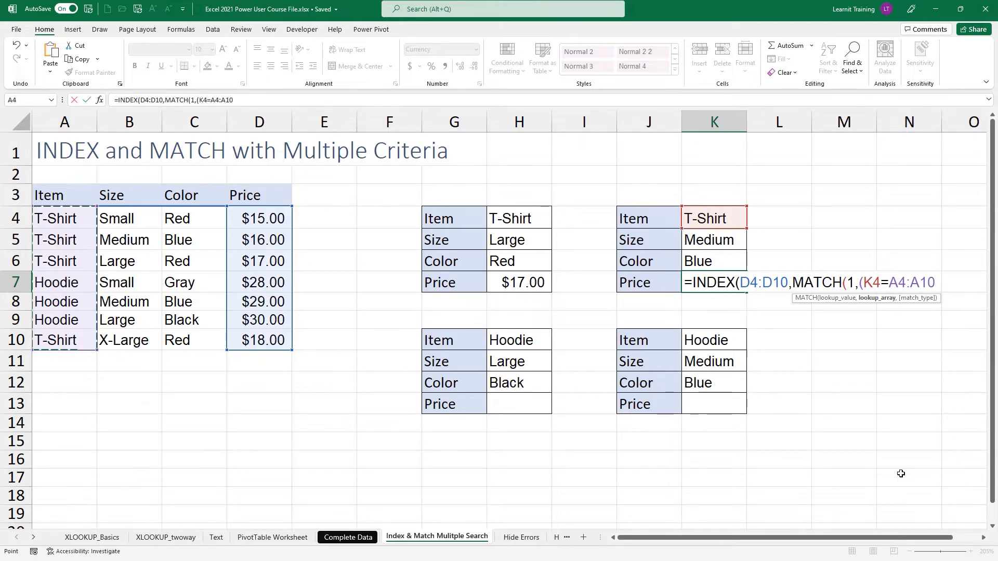
{"action": "type", "text": ")*"}
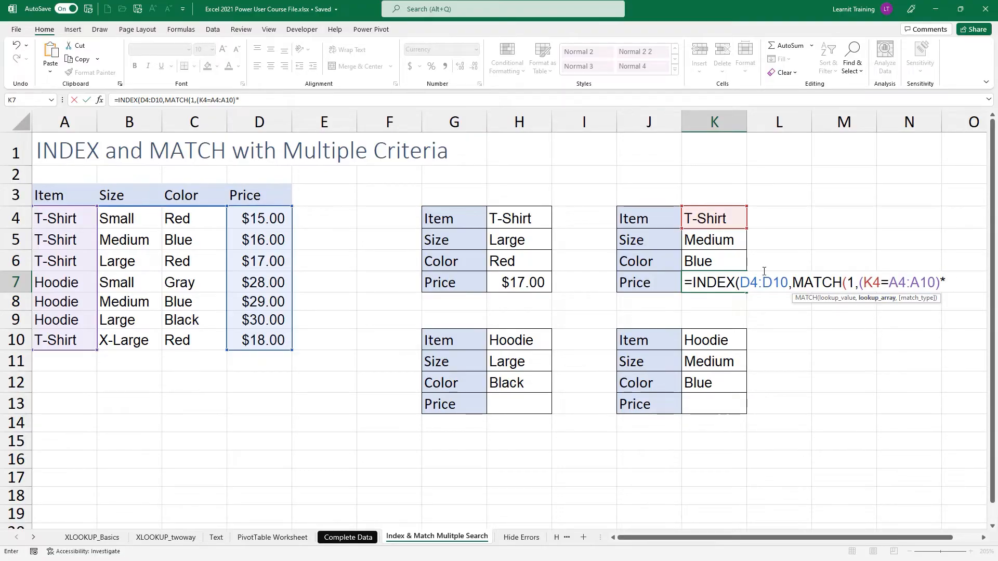
Step: Add the size criterion (K5=B4:B10) to the lookup array, followed by a multiplication sign and an opening parenthesis
{"action": "left_click", "coordinate": [709, 239]}
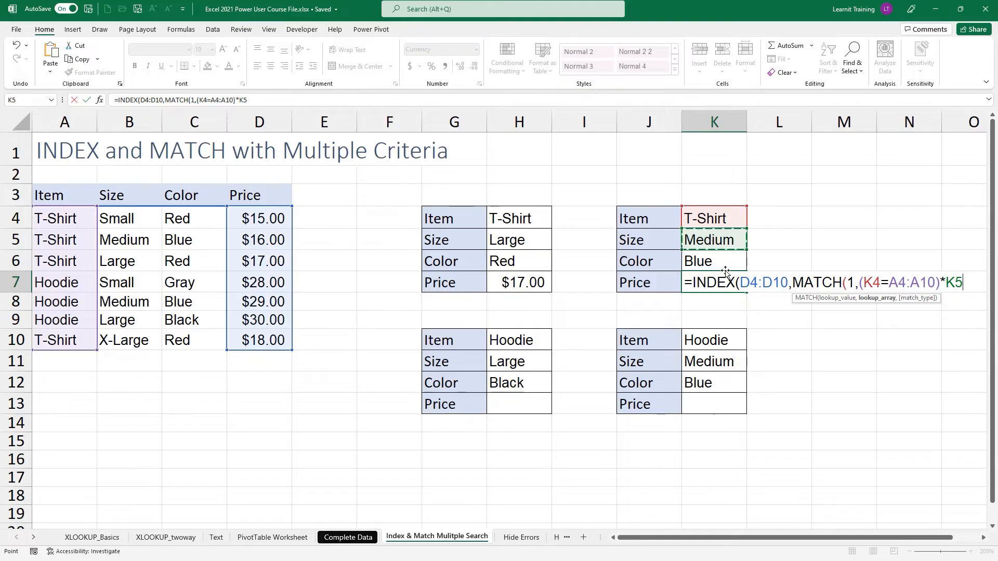
{"action": "key", "text": "BackSpace"}
{"action": "key", "text": "BackSpace"}
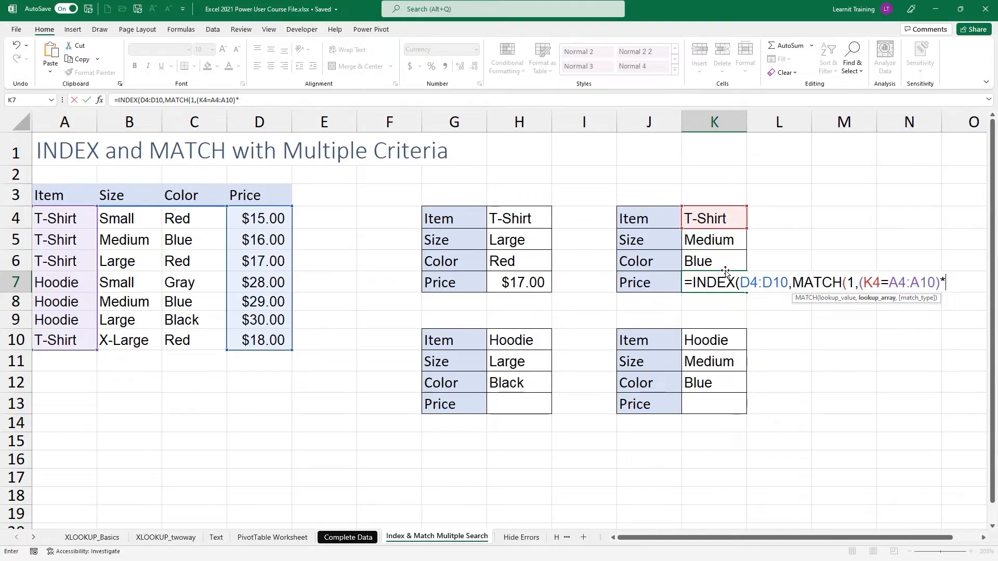
{"action": "type", "text": "("}
{"action": "left_click", "coordinate": [709, 238]}
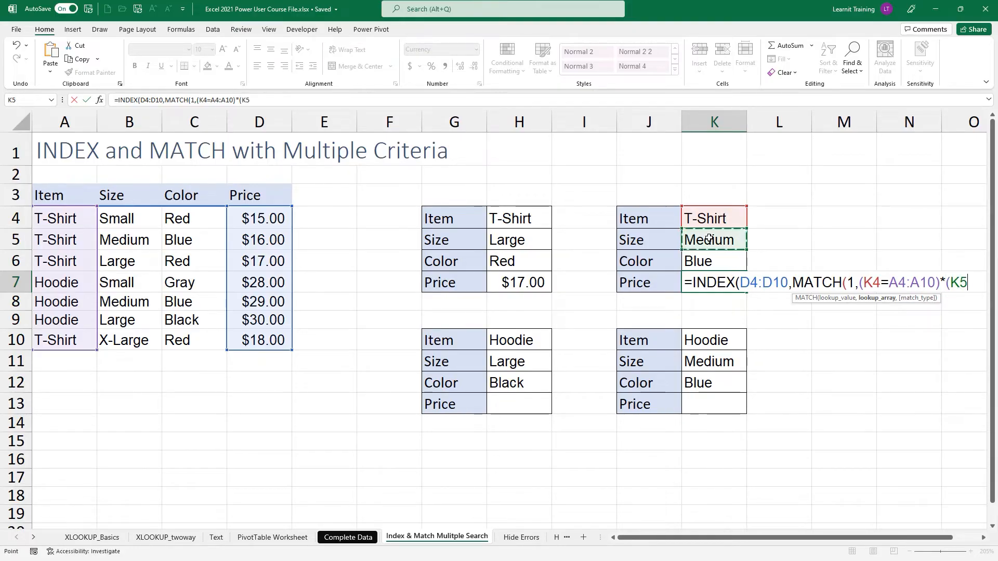
{"action": "type", "text": "="}
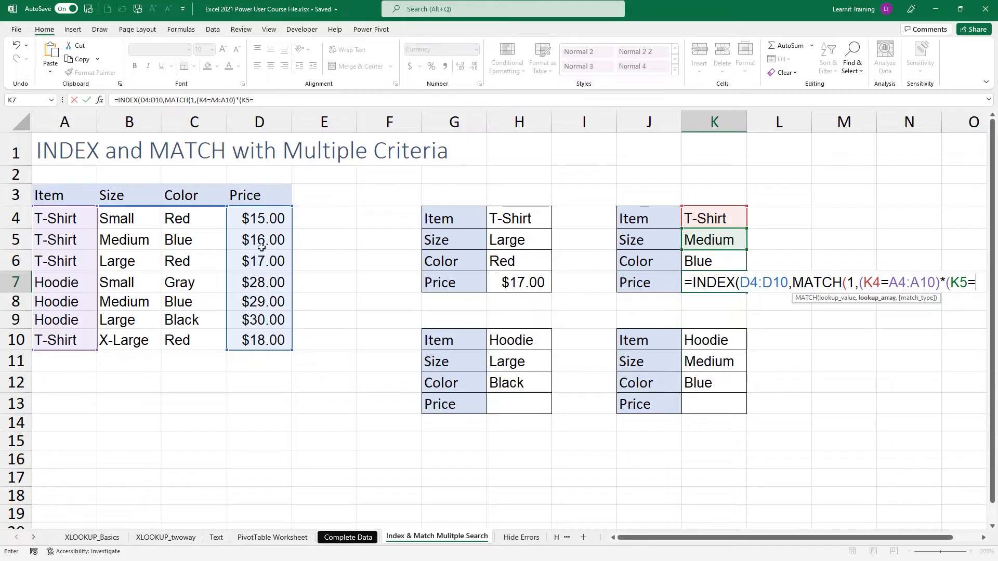
{"action": "left_click_drag", "start_coordinate": [131, 219], "coordinate": [125, 337]}
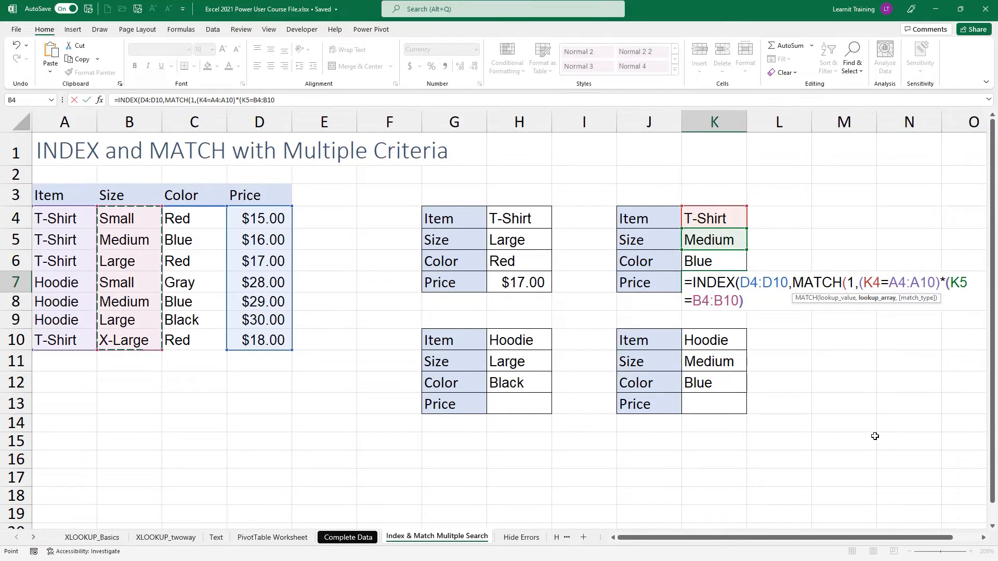
{"action": "type", "text": ")*("}
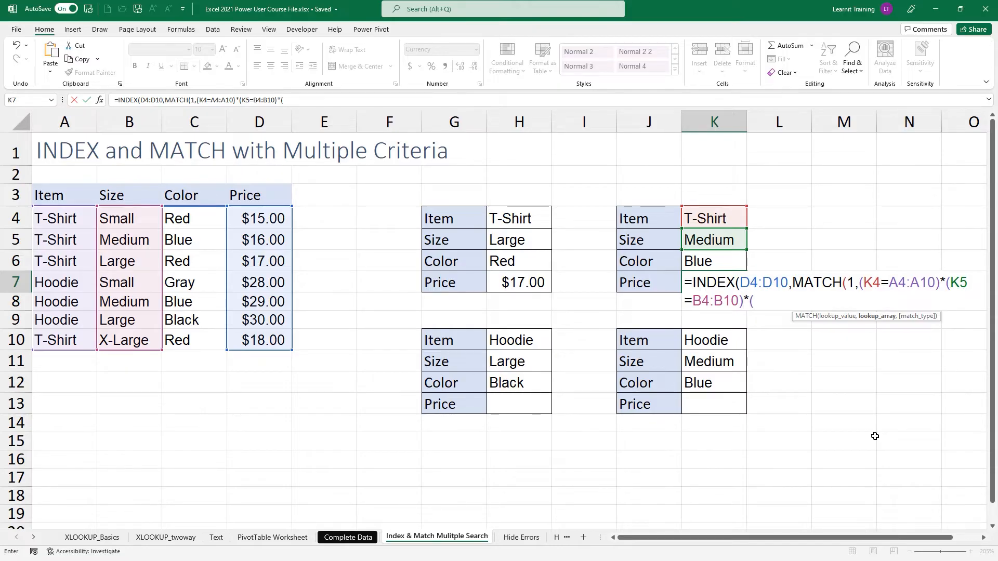
Step: Add the color criterion K6=C4:C10, set the match type to 0 for an exact match, and close both functions
{"action": "left_click", "coordinate": [722, 259]}
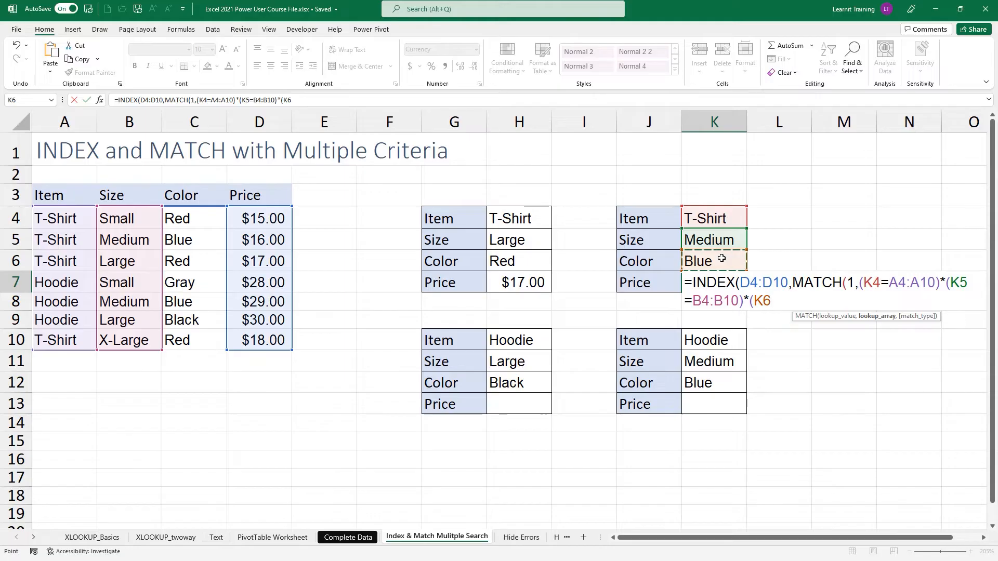
{"action": "type", "text": "="}
{"action": "left_click_drag", "start_coordinate": [204, 217], "coordinate": [205, 341]}
{"action": "type", "text": ")"}
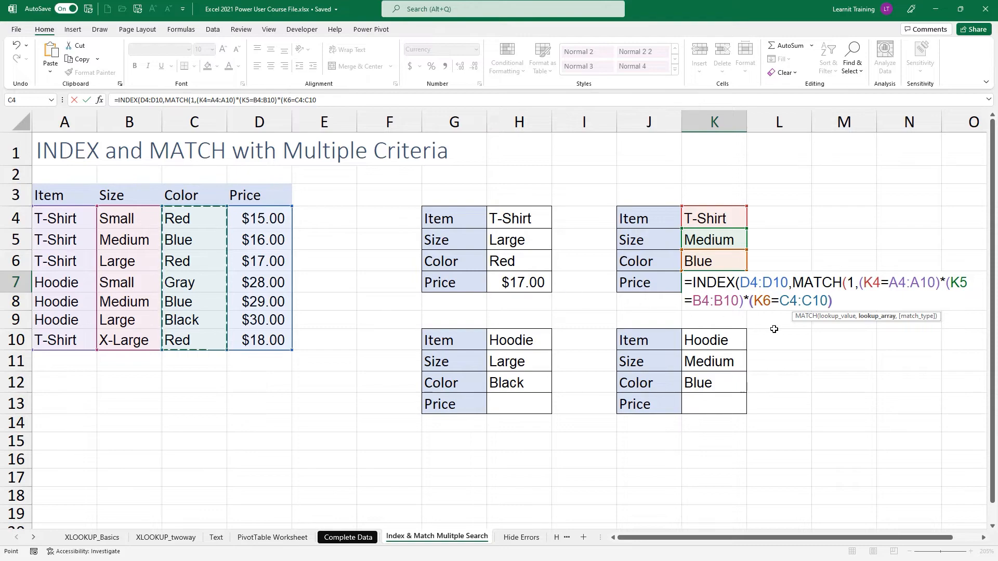
{"action": "type", "text": ","}
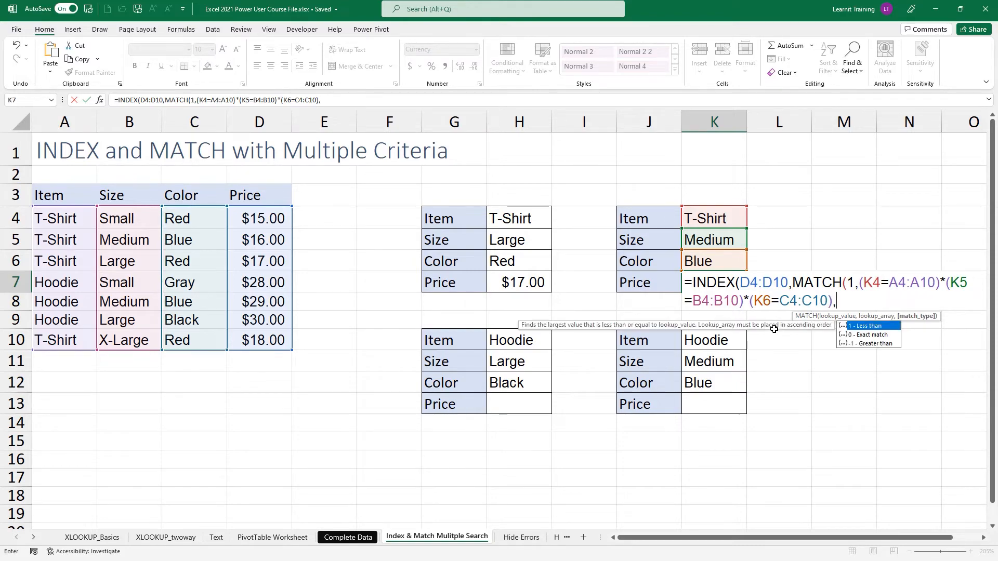
{"action": "type", "text": "0)"}
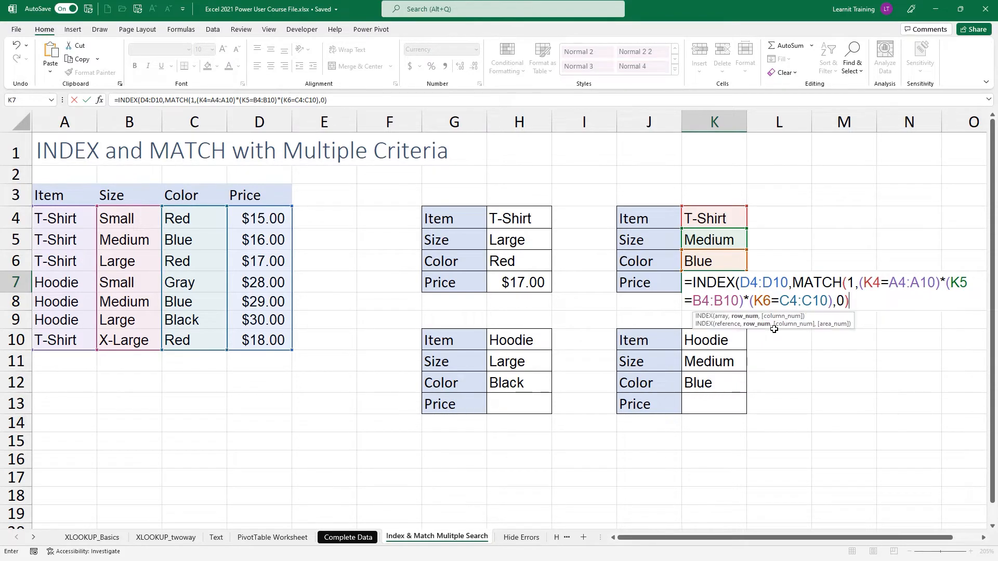
{"action": "type", "text": ")"}
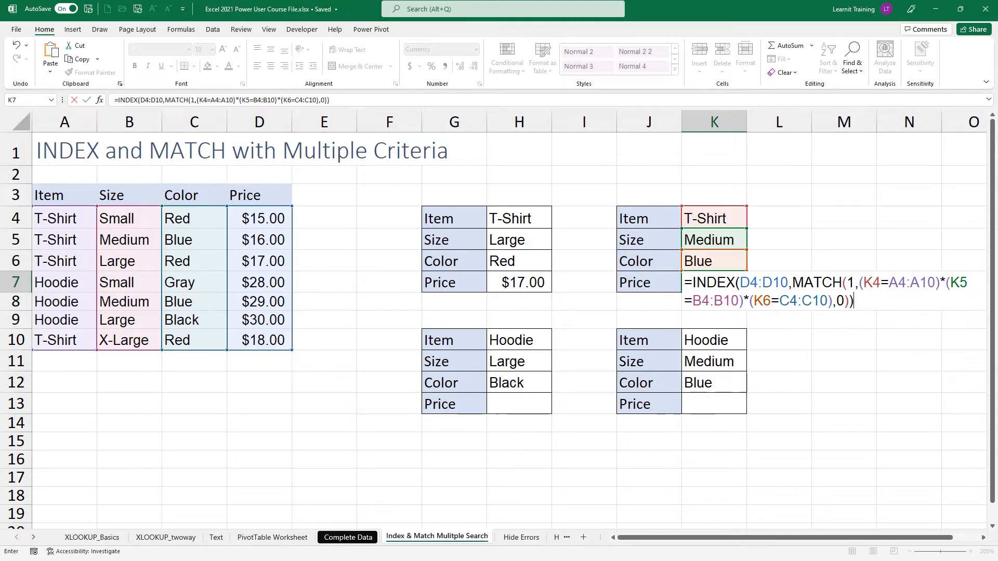
{"action": "left_click", "coordinate": [51, 181]}
{"action": "left_click", "coordinate": [104, 184]}
{"action": "left_click", "coordinate": [177, 175]}
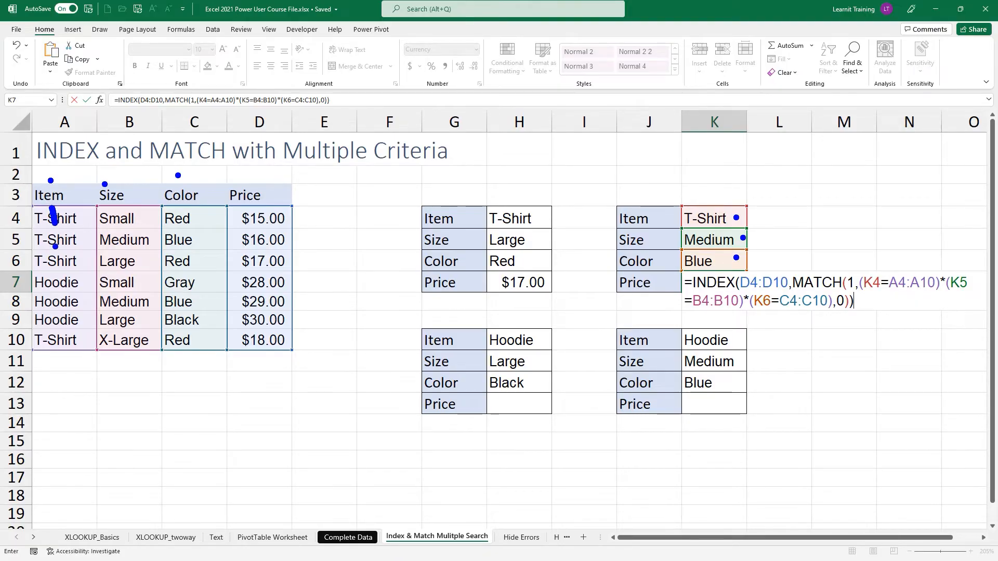
{"action": "mouse_move", "coordinate": [56, 237]}
{"action": "left_mouse_down"}
{"action": "mouse_move", "coordinate": [56, 283]}
{"action": "mouse_move", "coordinate": [72, 281]}
{"action": "mouse_move", "coordinate": [63, 270]}
{"action": "mouse_move", "coordinate": [62, 306]}
{"action": "mouse_move", "coordinate": [73, 294]}
{"action": "mouse_move", "coordinate": [66, 327]}
{"action": "mouse_move", "coordinate": [70, 312]}
{"action": "left_mouse_up"}
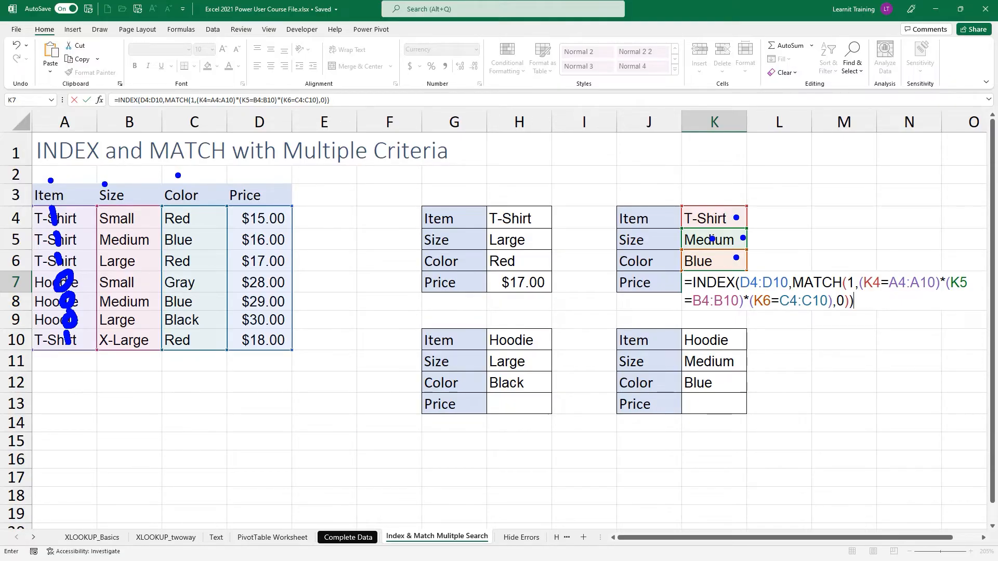
{"action": "mouse_move", "coordinate": [124, 220]}
{"action": "left_mouse_down"}
{"action": "mouse_move", "coordinate": [107, 223]}
{"action": "mouse_move", "coordinate": [125, 207]}
{"action": "left_mouse_up"}
{"action": "mouse_move", "coordinate": [123, 263]}
{"action": "left_mouse_down"}
{"action": "mouse_move", "coordinate": [127, 348]}
{"action": "mouse_move", "coordinate": [136, 344]}
{"action": "left_mouse_up"}
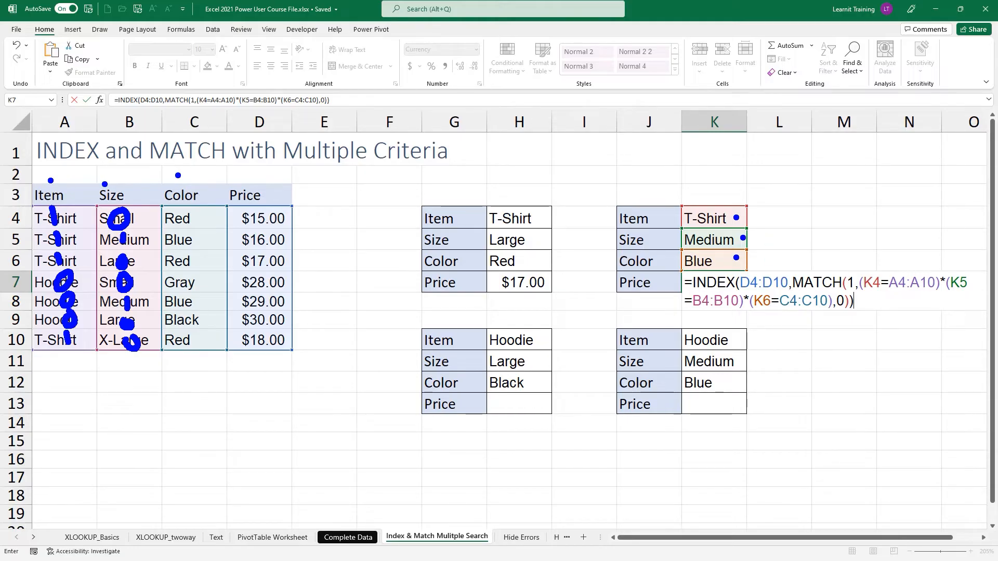
{"action": "mouse_move", "coordinate": [185, 210]}
{"action": "left_mouse_down"}
{"action": "mouse_move", "coordinate": [183, 289]}
{"action": "mouse_move", "coordinate": [194, 280]}
{"action": "mouse_move", "coordinate": [186, 343]}
{"action": "left_mouse_up"}
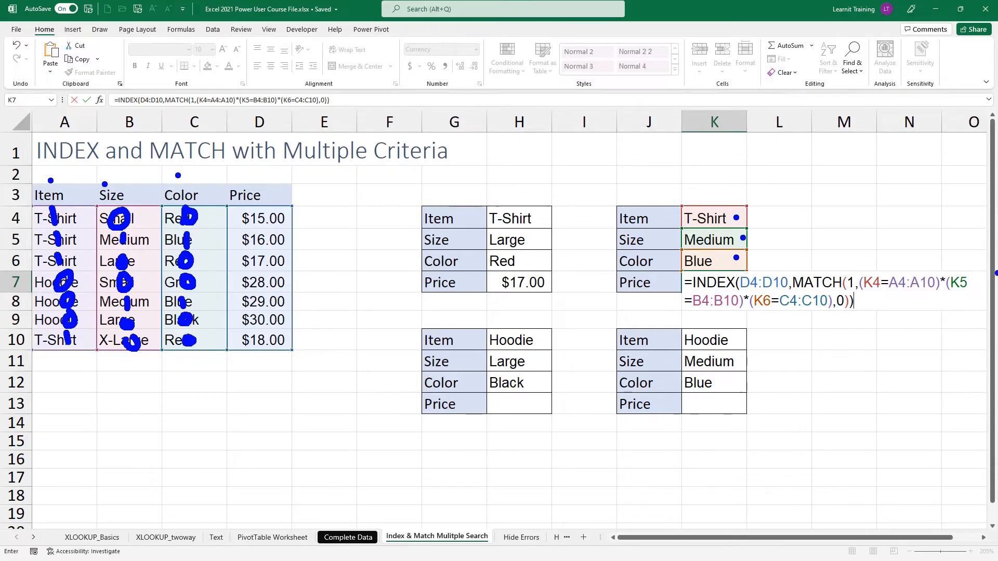
{"action": "mouse_move", "coordinate": [947, 265]}
{"action": "left_mouse_down"}
{"action": "mouse_move", "coordinate": [939, 257]}
{"action": "mouse_move", "coordinate": [950, 249]}
{"action": "left_mouse_up"}
{"action": "left_click_drag", "start_coordinate": [743, 286], "coordinate": [753, 289]}
{"action": "mouse_move", "coordinate": [82, 213]}
{"action": "left_mouse_down"}
{"action": "mouse_move", "coordinate": [95, 226]}
{"action": "mouse_move", "coordinate": [79, 226]}
{"action": "left_mouse_up"}
{"action": "mouse_move", "coordinate": [158, 208]}
{"action": "left_mouse_down"}
{"action": "mouse_move", "coordinate": [171, 220]}
{"action": "mouse_move", "coordinate": [155, 226]}
{"action": "left_mouse_up"}
{"action": "mouse_move", "coordinate": [86, 240]}
{"action": "left_mouse_down"}
{"action": "mouse_move", "coordinate": [160, 246]}
{"action": "mouse_move", "coordinate": [94, 270]}
{"action": "left_mouse_up"}
{"action": "mouse_move", "coordinate": [157, 258]}
{"action": "left_mouse_down"}
{"action": "mouse_move", "coordinate": [165, 267]}
{"action": "mouse_move", "coordinate": [150, 273]}
{"action": "mouse_move", "coordinate": [151, 289]}
{"action": "left_mouse_up"}
{"action": "left_click_drag", "start_coordinate": [91, 297], "coordinate": [103, 306]}
{"action": "left_click", "coordinate": [160, 303]}
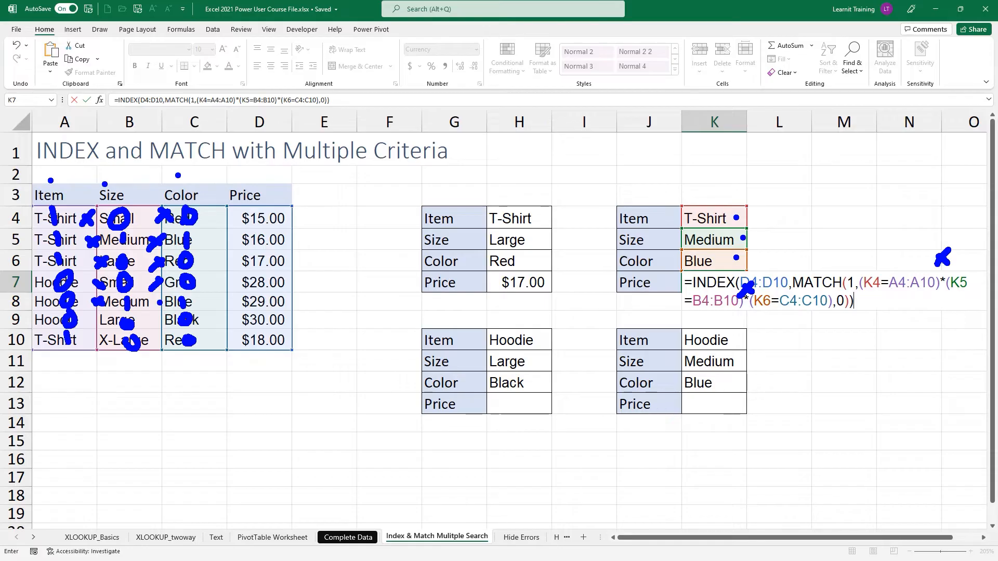
{"action": "left_click_drag", "start_coordinate": [169, 299], "coordinate": [155, 312]}
{"action": "mouse_move", "coordinate": [92, 320]}
{"action": "left_mouse_down"}
{"action": "mouse_move", "coordinate": [101, 324]}
{"action": "mouse_move", "coordinate": [93, 326]}
{"action": "left_mouse_up"}
{"action": "mouse_move", "coordinate": [157, 318]}
{"action": "left_mouse_down"}
{"action": "mouse_move", "coordinate": [163, 348]}
{"action": "mouse_move", "coordinate": [154, 349]}
{"action": "left_mouse_up"}
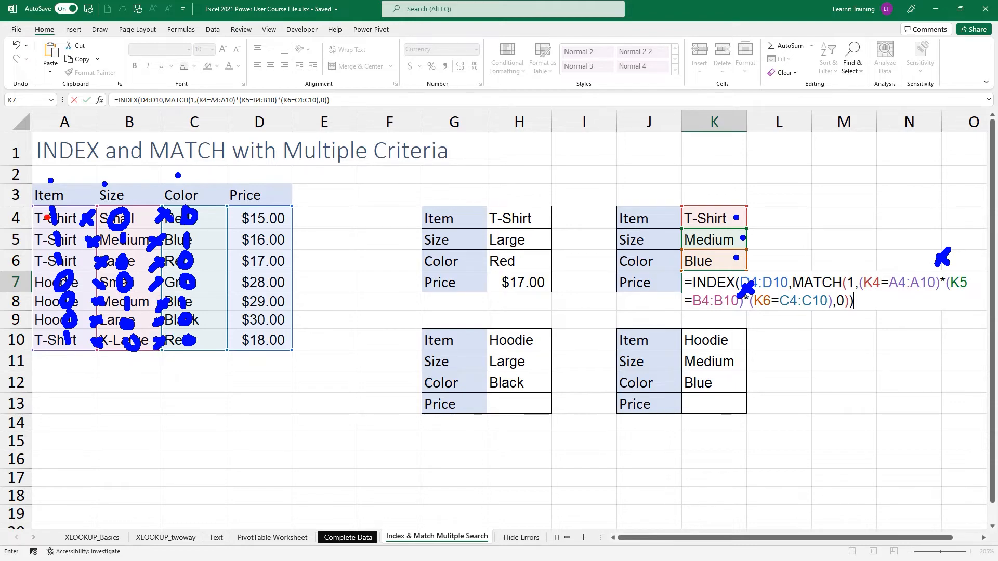
{"action": "mouse_move", "coordinate": [32, 226]}
{"action": "left_mouse_down"}
{"action": "mouse_move", "coordinate": [128, 254]}
{"action": "mouse_move", "coordinate": [199, 245]}
{"action": "mouse_move", "coordinate": [57, 226]}
{"action": "left_mouse_up"}
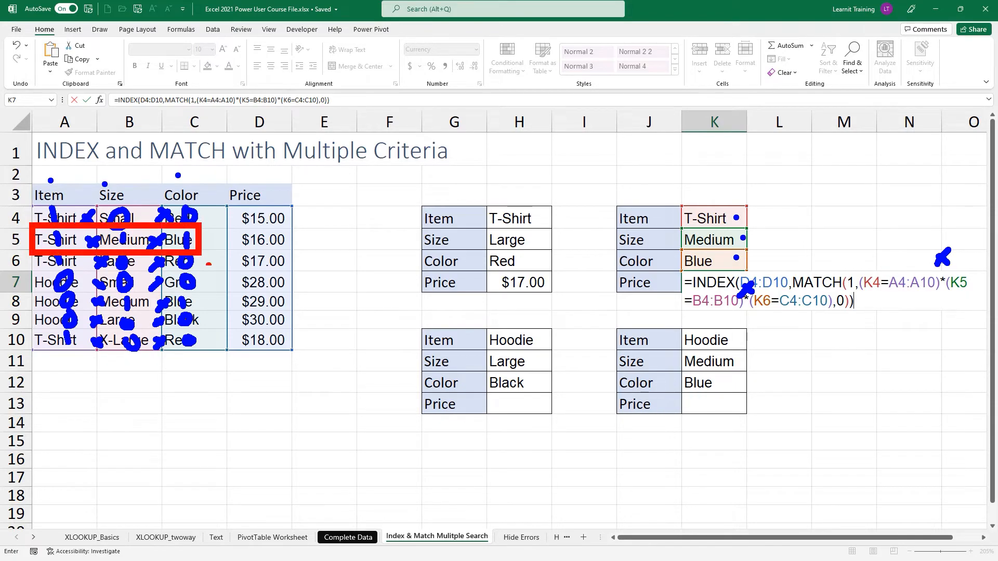
{"action": "left_click_drag", "start_coordinate": [302, 230], "coordinate": [302, 244]}
{"action": "left_click_drag", "start_coordinate": [298, 205], "coordinate": [312, 345]}
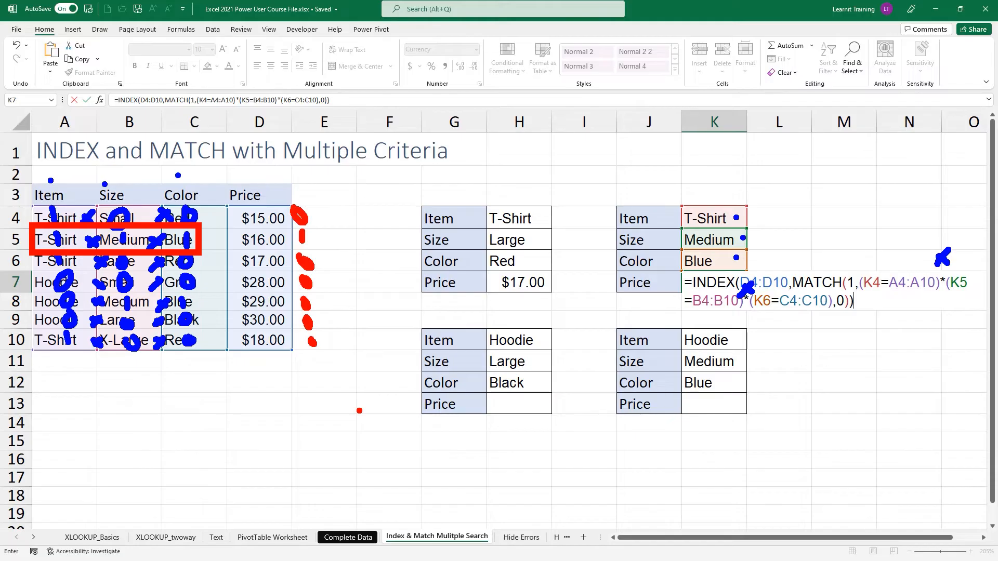
{"action": "key", "text": "Escape"}
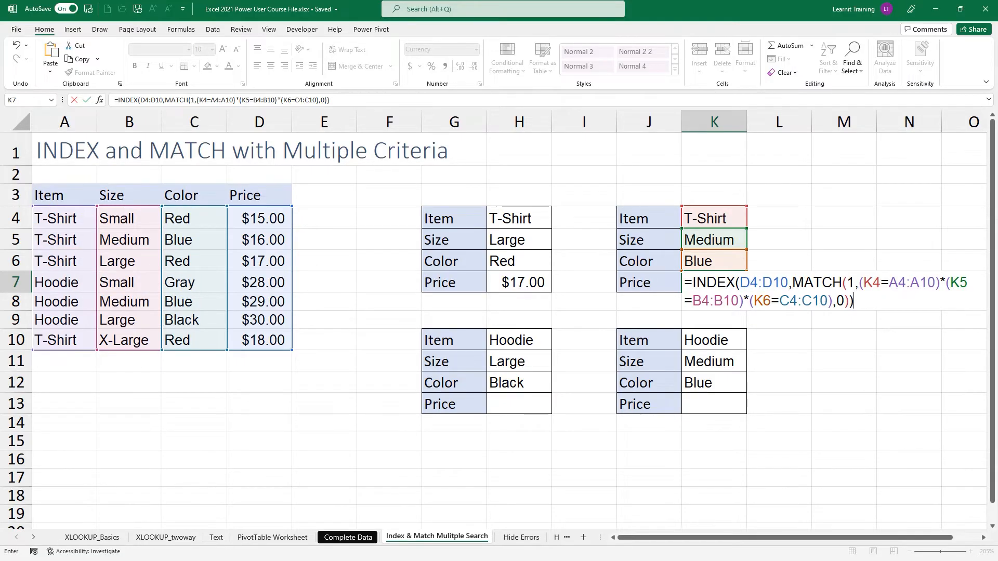
Step: Commit the INDEX and MATCH formula in K7 and reselect the cell
{"action": "key", "text": "Return"}
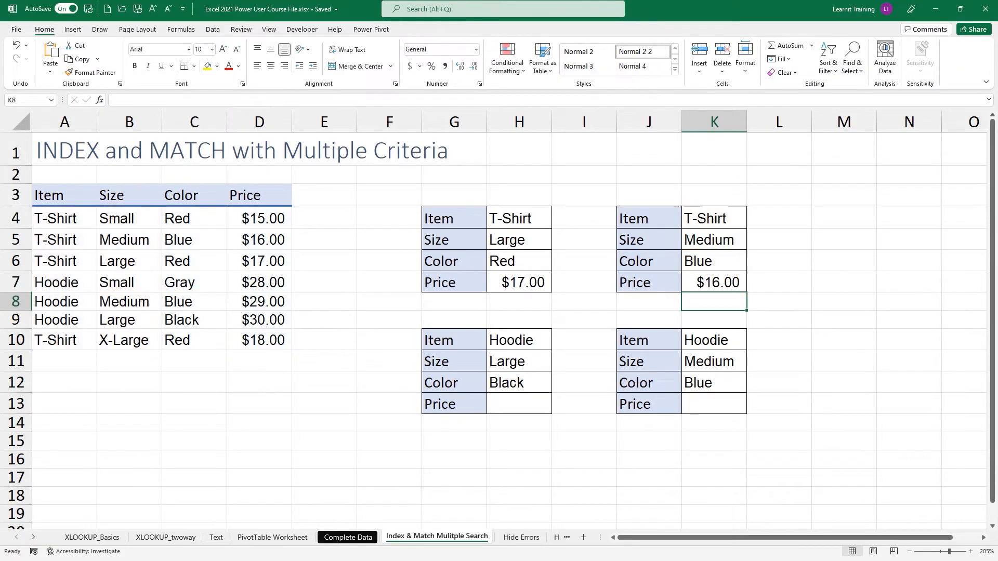
{"action": "left_click", "coordinate": [717, 281]}
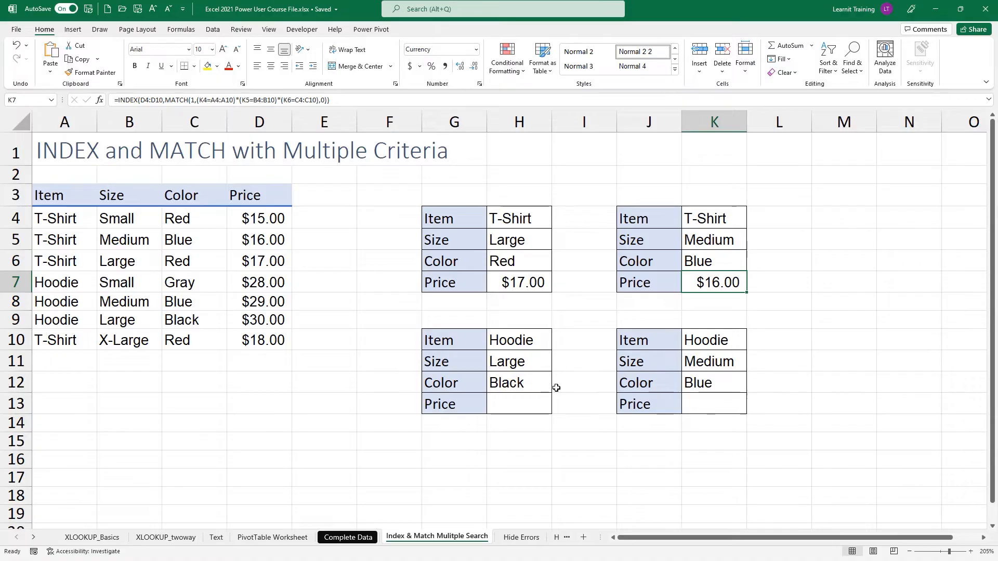
Step: Start an INDEX formula in H13 with price range D4:D10 and a nested MATCH whose lookup value is 1
{"action": "left_click", "coordinate": [527, 405]}
{"action": "type", "text": "=INDEX("}
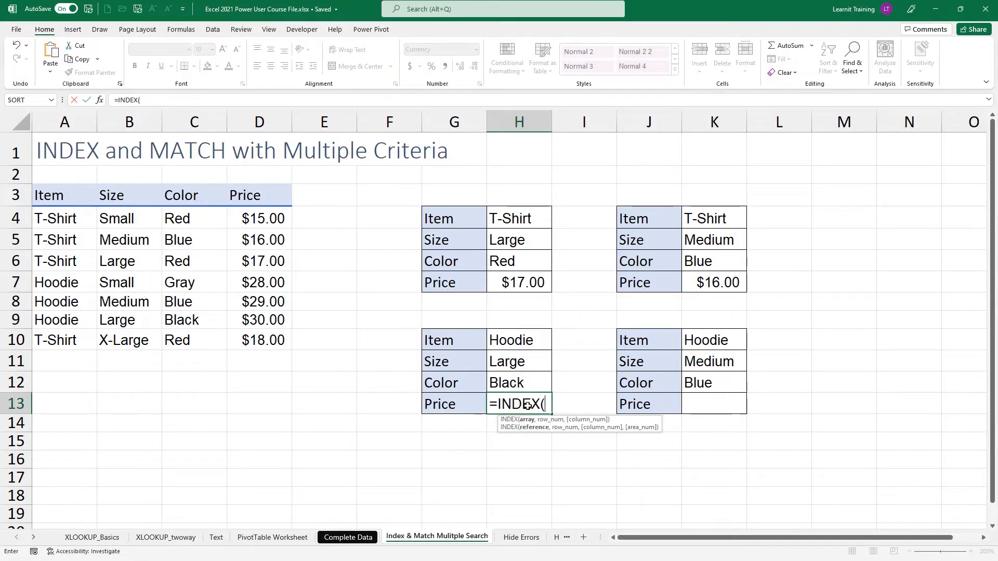
{"action": "left_click_drag", "start_coordinate": [283, 218], "coordinate": [280, 336]}
{"action": "type", "text": ","}
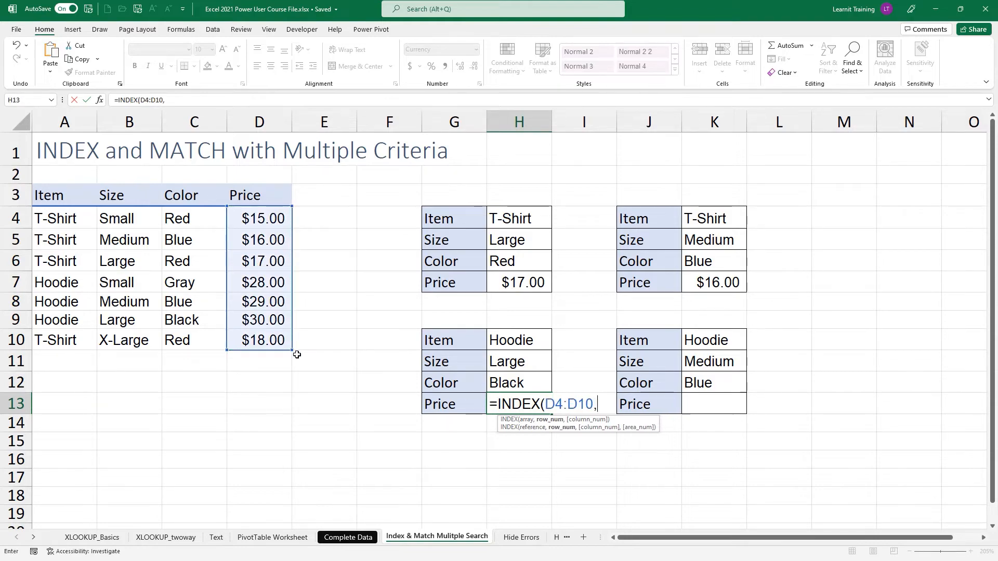
{"action": "type", "text": "match"}
{"action": "key", "text": "Tab"}
{"action": "type", "text": "1,"}
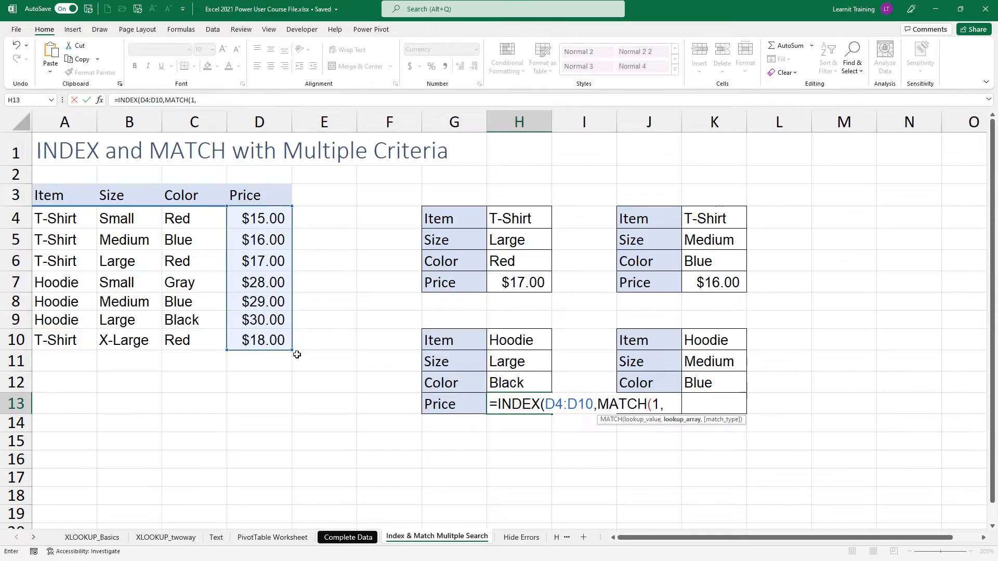
Step: Add the item criterion (H10=A4:A10) as the first part of the MATCH lookup array in the H13 formula
{"action": "left_click", "coordinate": [503, 341]}
{"action": "type", "text": "="}
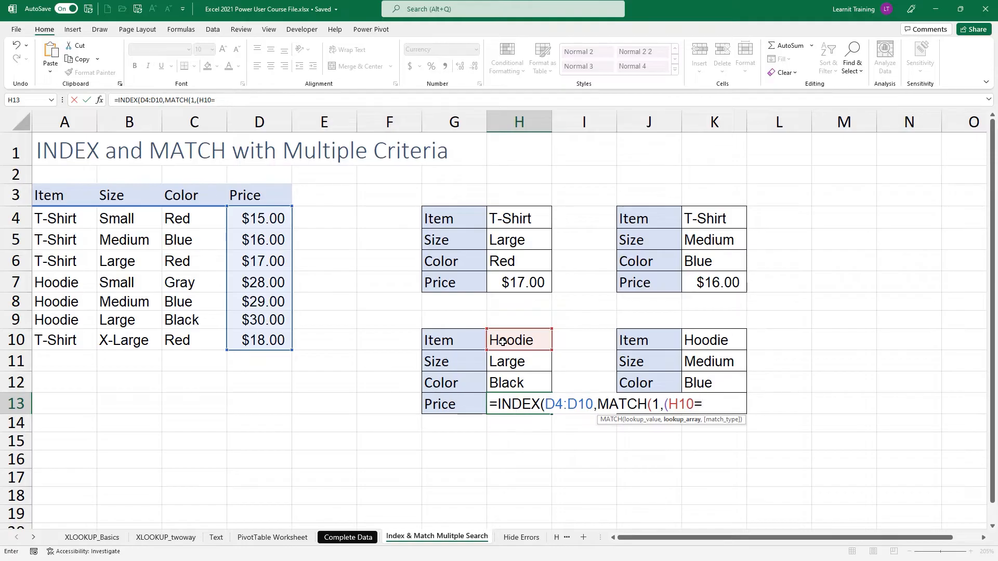
{"action": "left_click_drag", "start_coordinate": [56, 218], "coordinate": [98, 351]}
{"action": "type", "text": ")"}
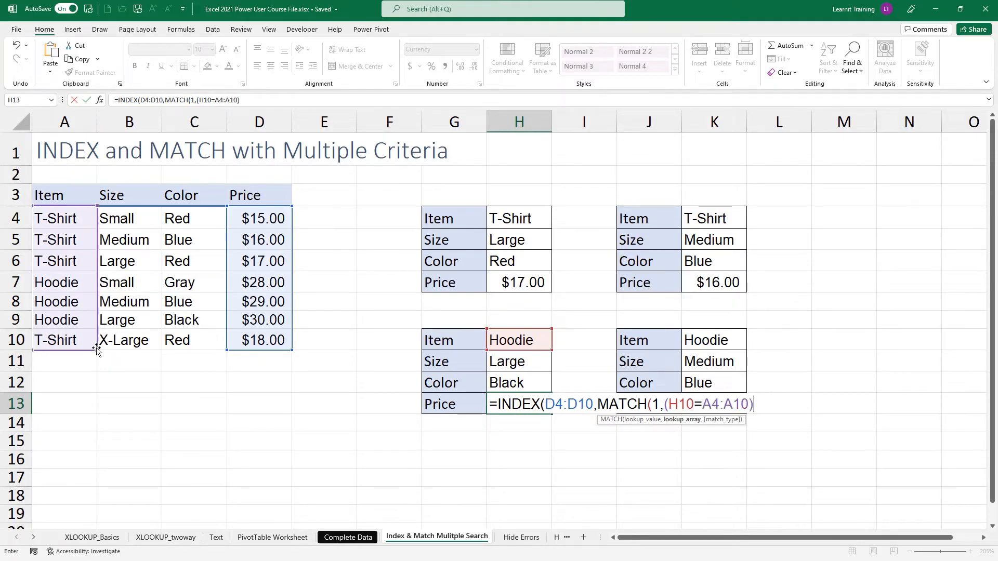
Step: Multiply the item criterion by the size criterion (H11=B4:B10) in the H13 formula, followed by another multiplication sign
{"action": "type", "text": "*("}
{"action": "left_click", "coordinate": [496, 365]}
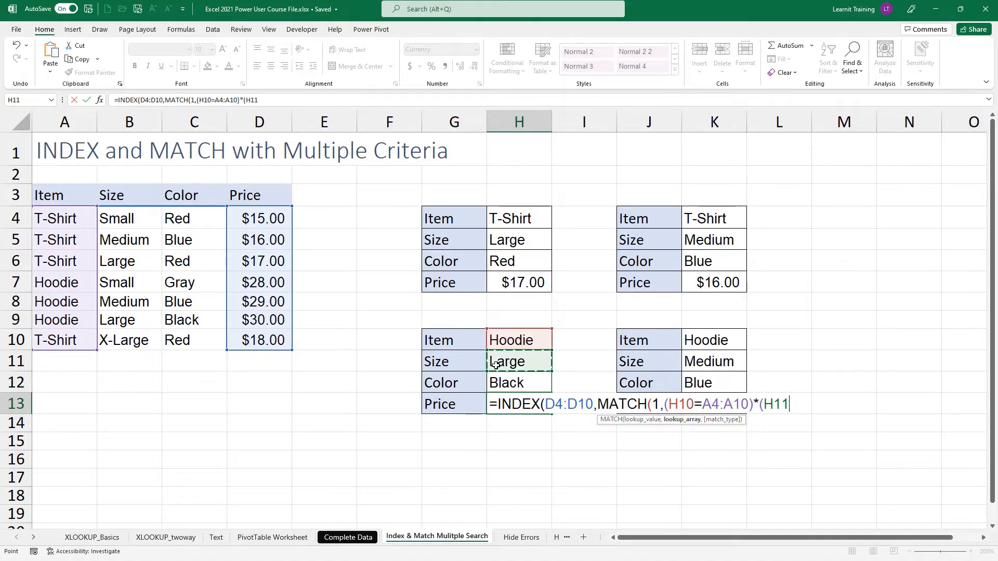
{"action": "type", "text": "="}
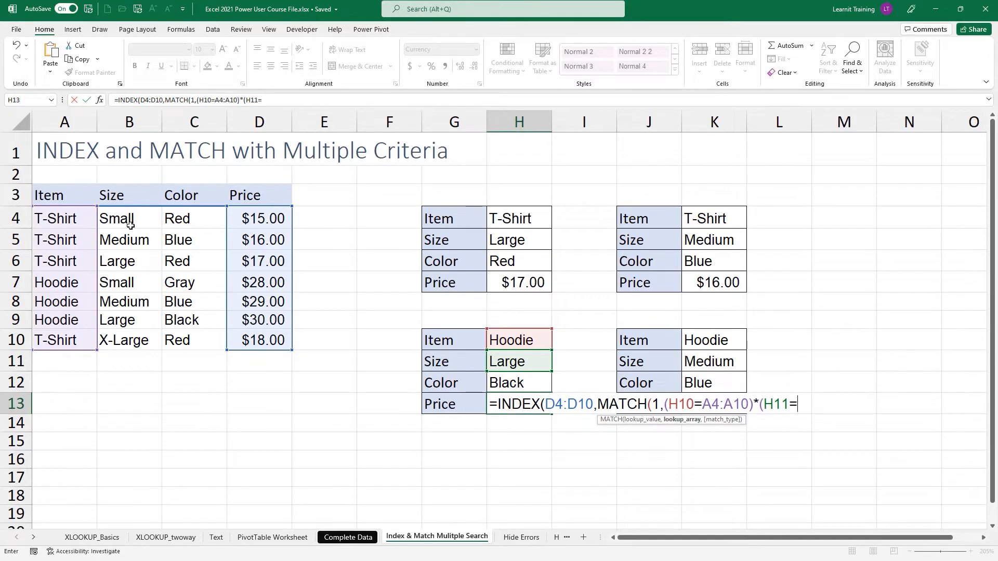
{"action": "left_click_drag", "start_coordinate": [130, 219], "coordinate": [142, 342]}
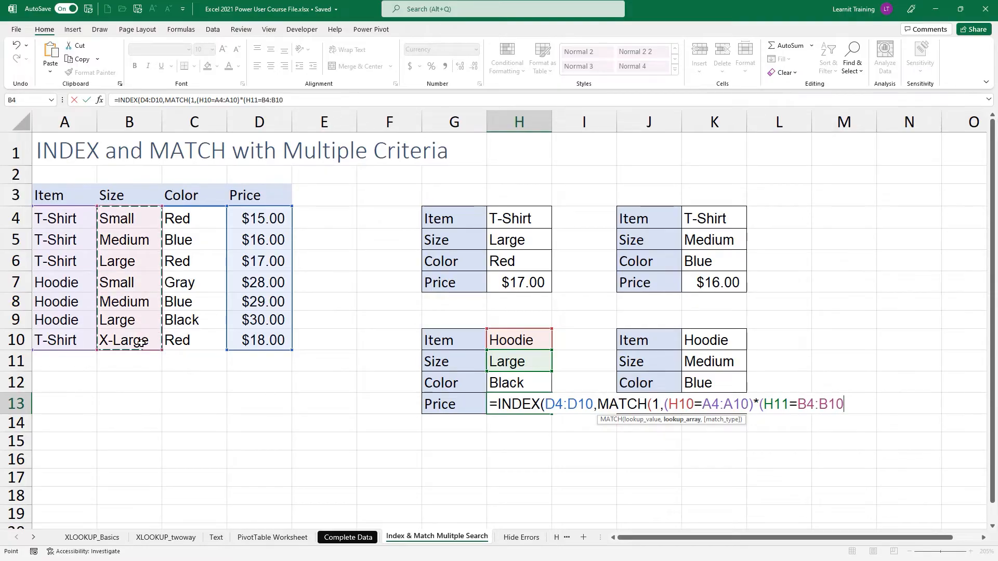
{"action": "type", "text": ")*"}
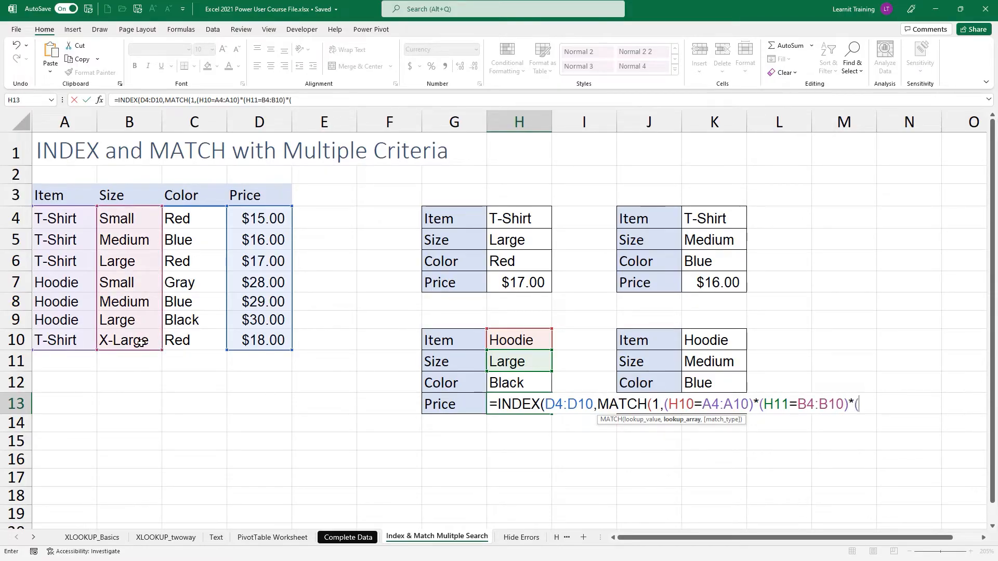
Step: Add the color criterion (H12=C4:C10) as the last part of the lookup array in the H13 formula
{"action": "type", "text": "("}
{"action": "left_click", "coordinate": [497, 383]}
{"action": "type", "text": "="}
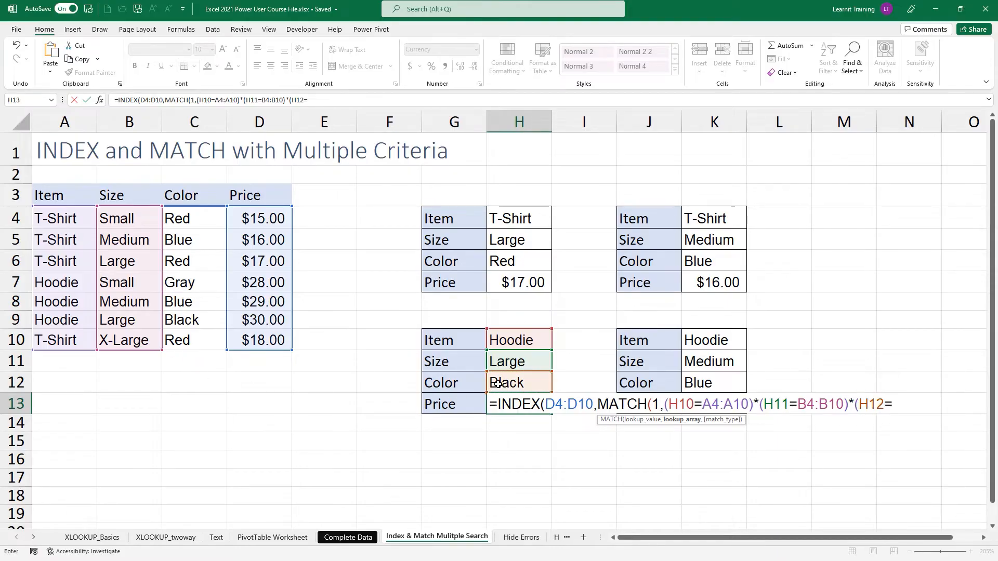
{"action": "left_click", "coordinate": [185, 219]}
{"action": "left_click_drag", "start_coordinate": [185, 219], "coordinate": [200, 339]}
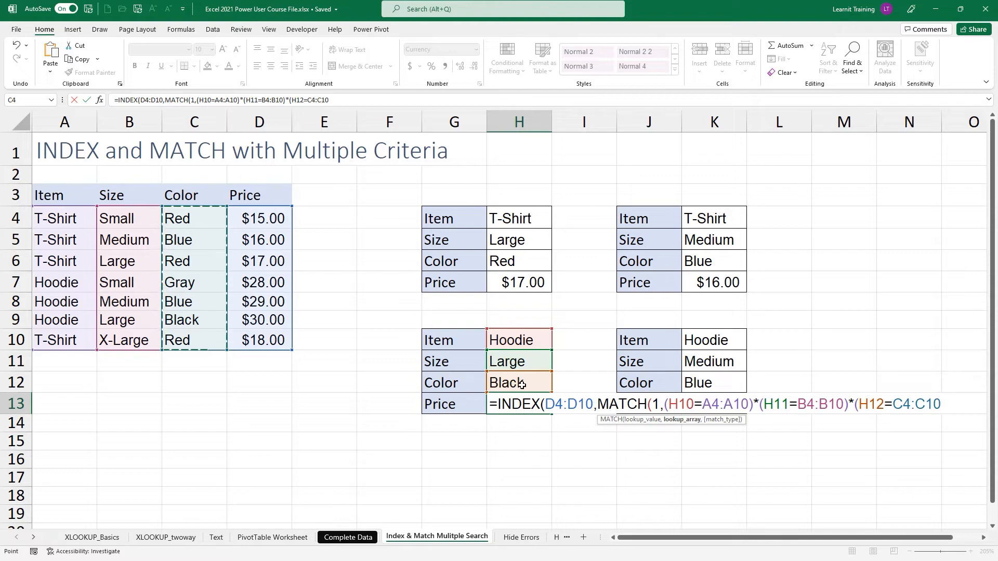
{"action": "type", "text": ")"}
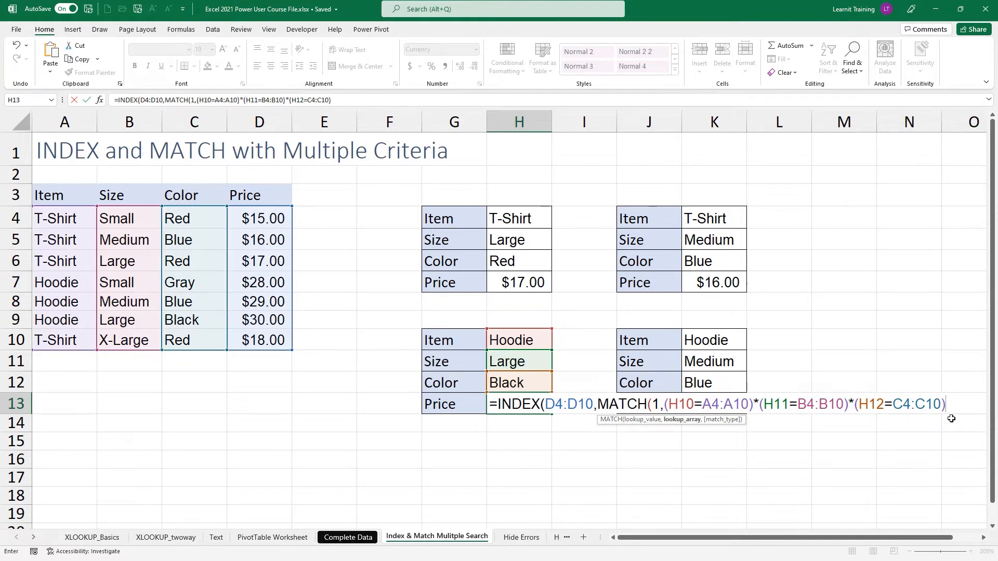
Step: Set the match type to 0 for an exact match, close both functions and commit the H13 formula
{"action": "type", "text": ","}
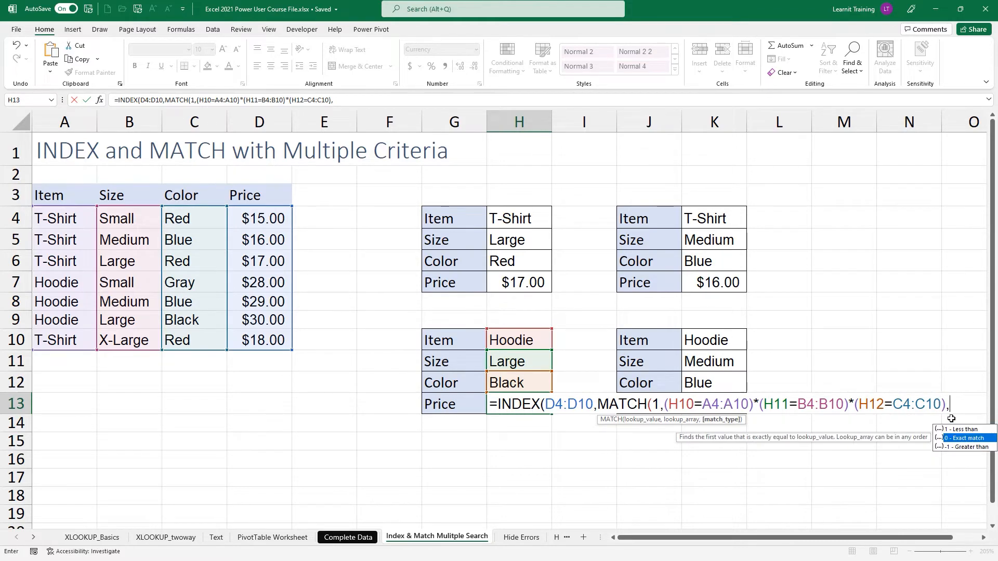
{"action": "type", "text": "0)"}
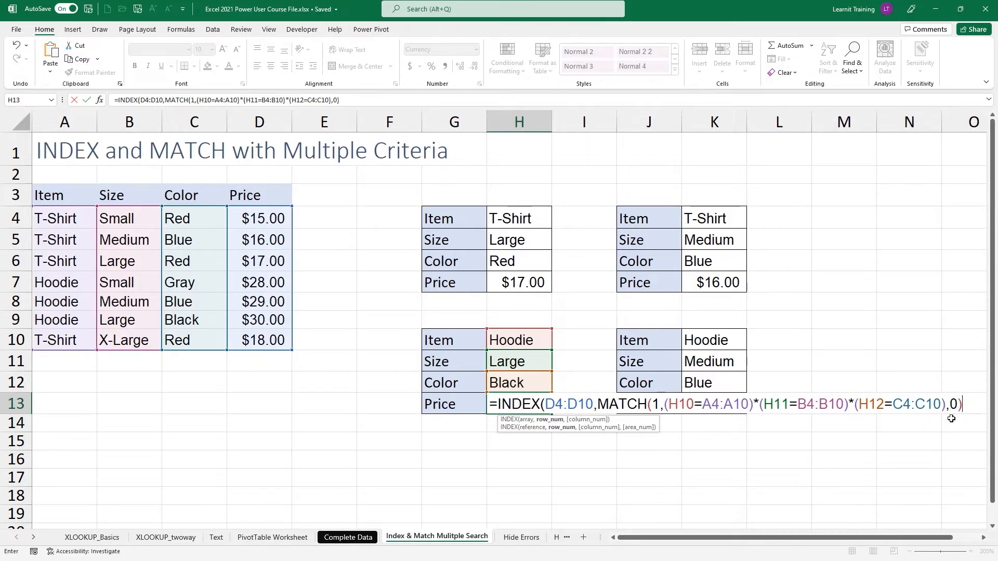
{"action": "type", "text": ")"}
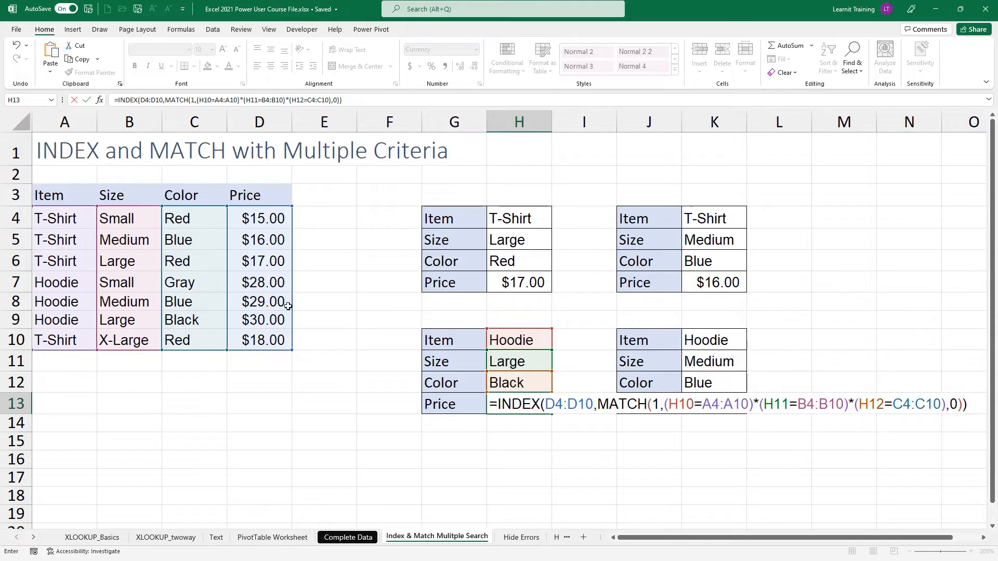
{"action": "key", "text": "Return"}
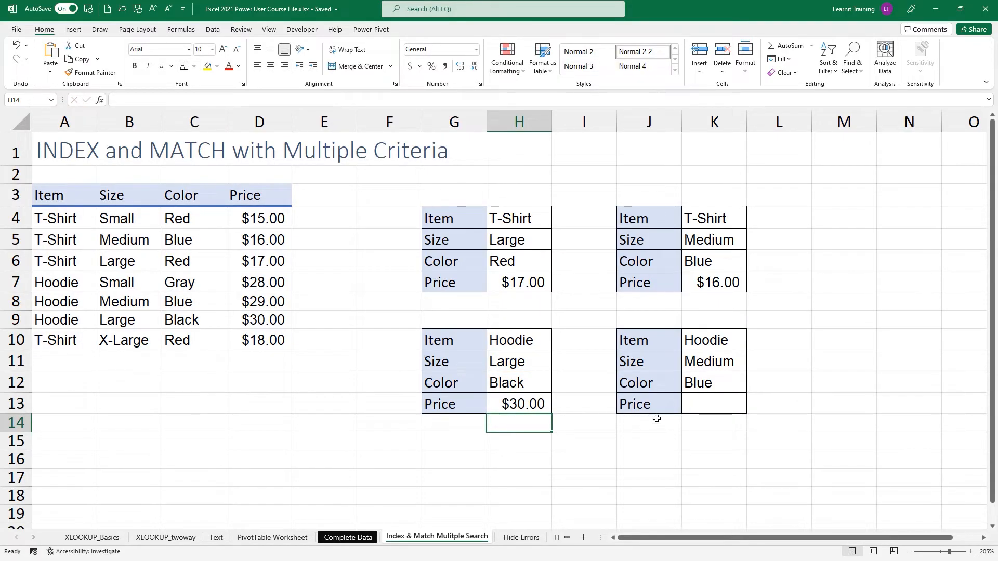
Step: Start an INDEX formula in K13 with price range D4:D10 and a nested MATCH whose lookup value is 1
{"action": "left_click", "coordinate": [713, 407]}
{"action": "type", "text": "=index"}
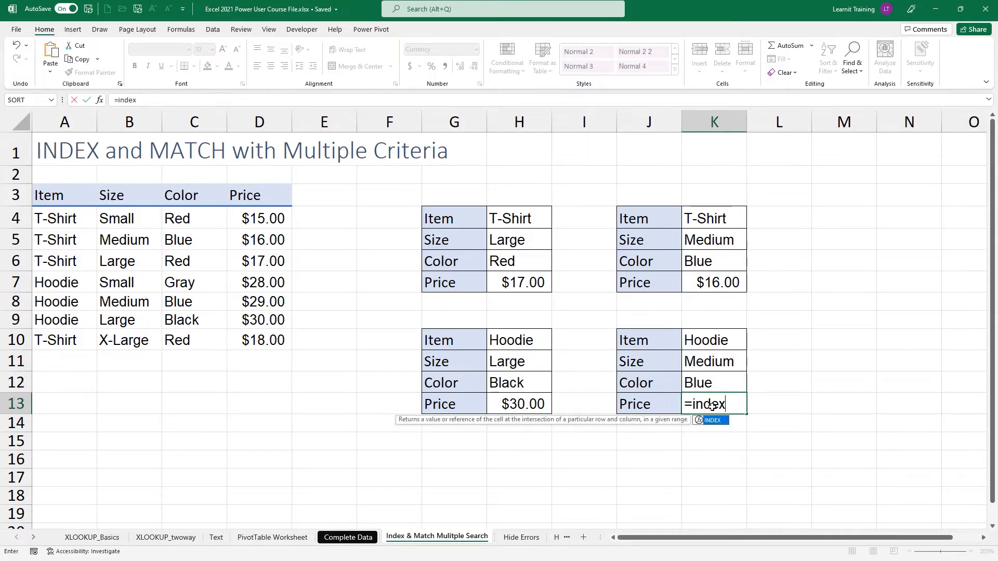
{"action": "key", "text": "Tab"}
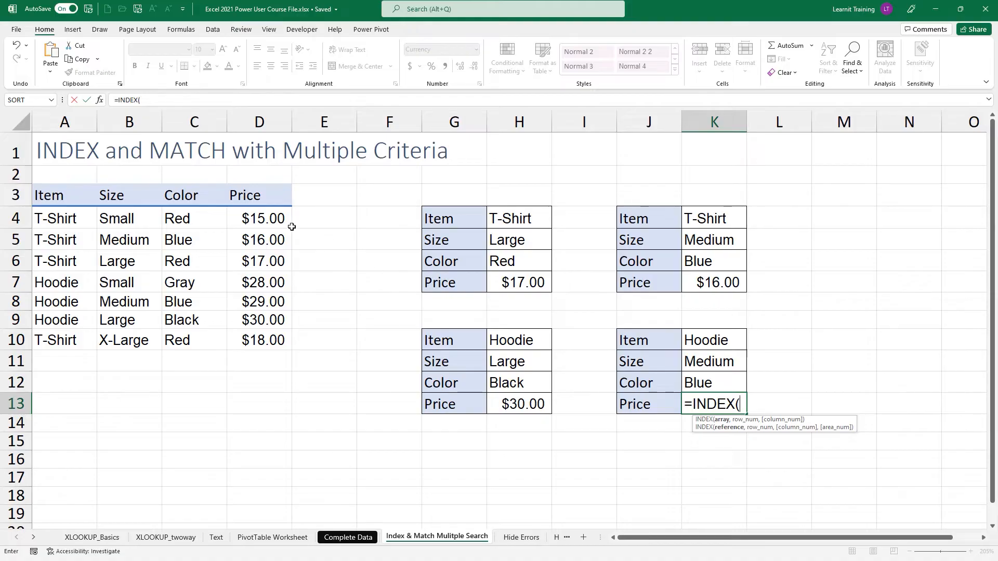
{"action": "left_click_drag", "start_coordinate": [276, 220], "coordinate": [271, 337]}
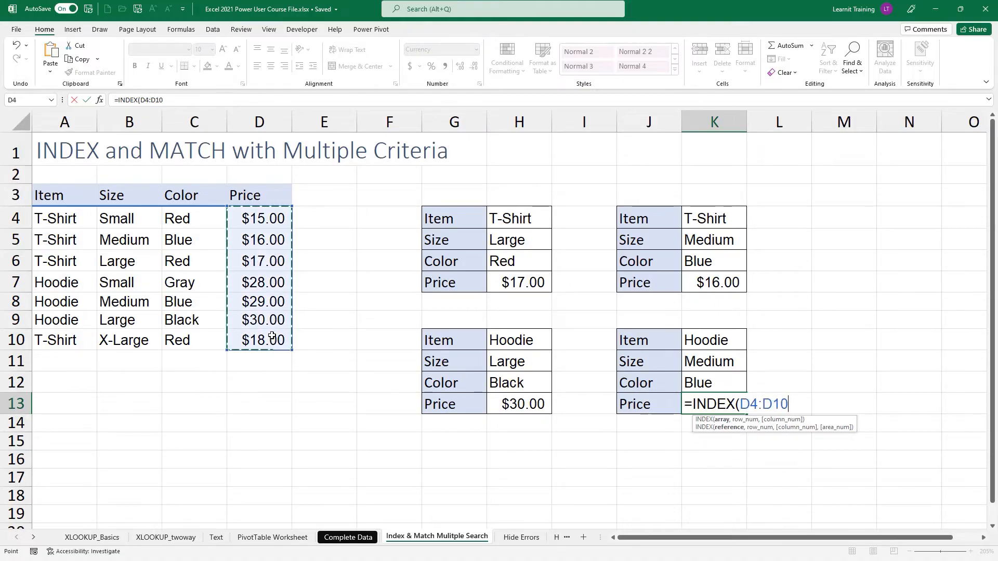
{"action": "type", "text": ",match"}
{"action": "key", "text": "Tab"}
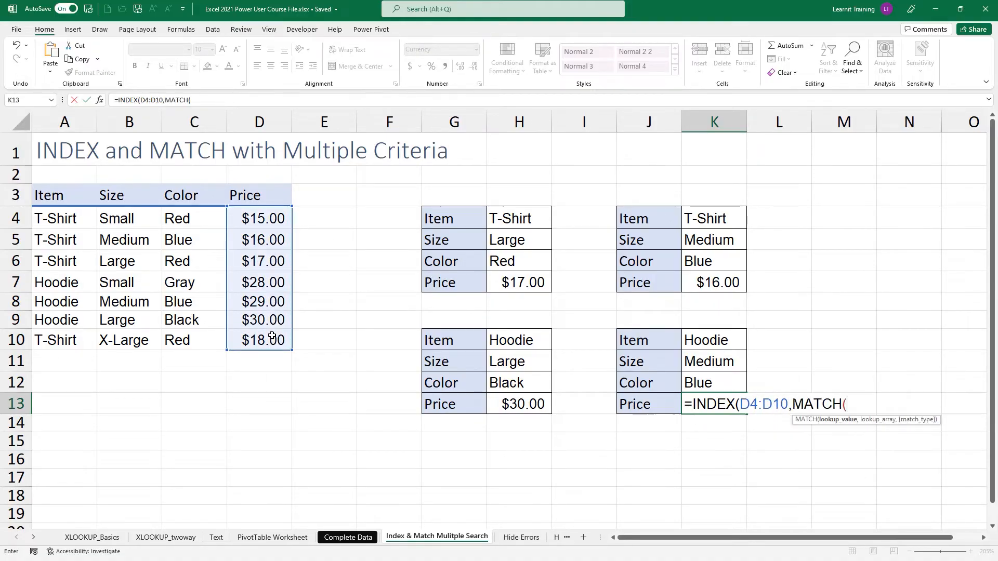
{"action": "type", "text": "1,"}
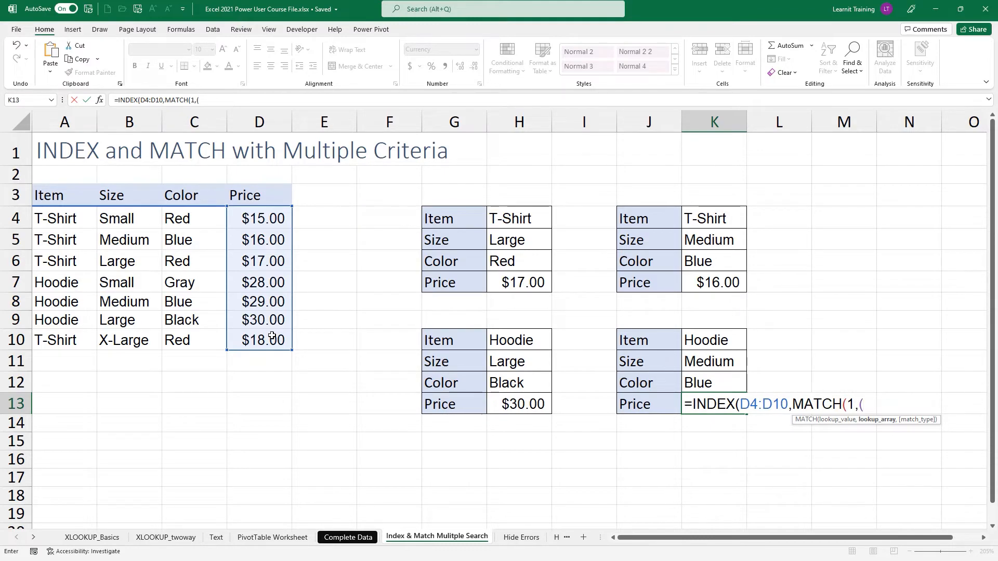
Step: Add the item criterion (K10=A4:A10) as the first part of the MATCH lookup array in the K13 formula
{"action": "type", "text": "("}
{"action": "left_click", "coordinate": [691, 340]}
{"action": "type", "text": "="}
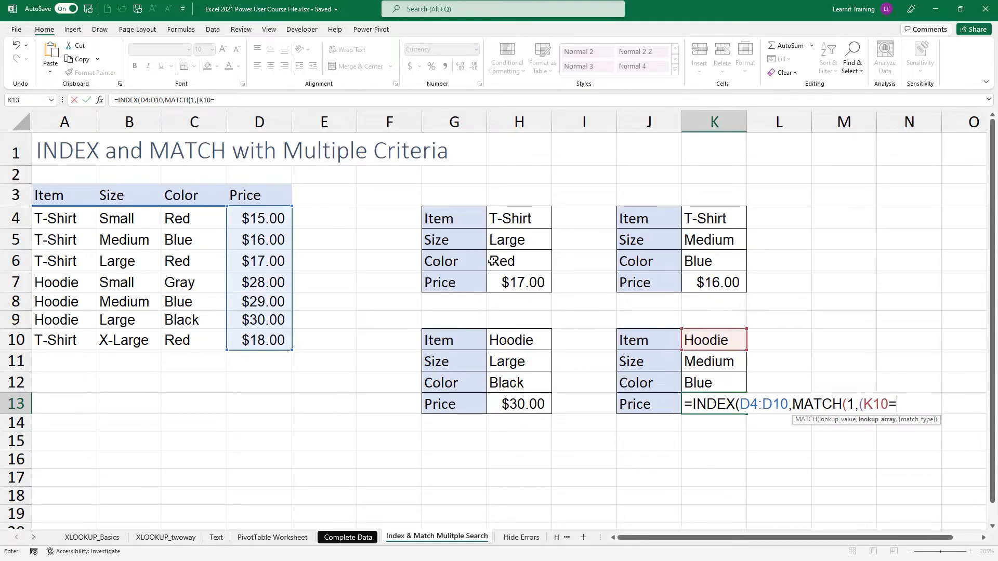
{"action": "left_click_drag", "start_coordinate": [78, 216], "coordinate": [76, 335]}
{"action": "type", "text": ")"}
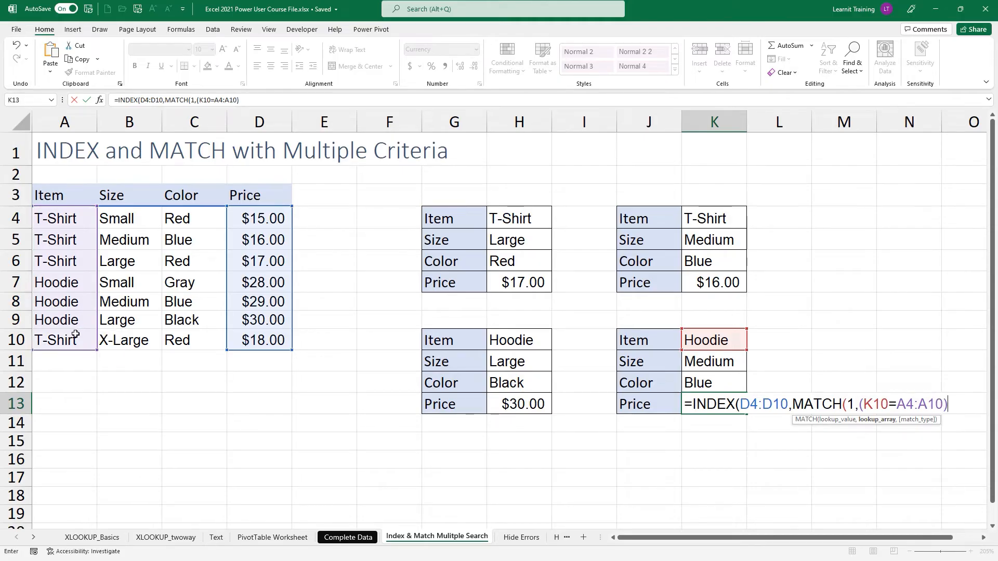
Step: Multiply the item criterion by the size criterion (K11=B4:B10) in the K13 formula, followed by another multiplication sign
{"action": "type", "text": "*("}
{"action": "left_click", "coordinate": [719, 364]}
{"action": "type", "text": "="}
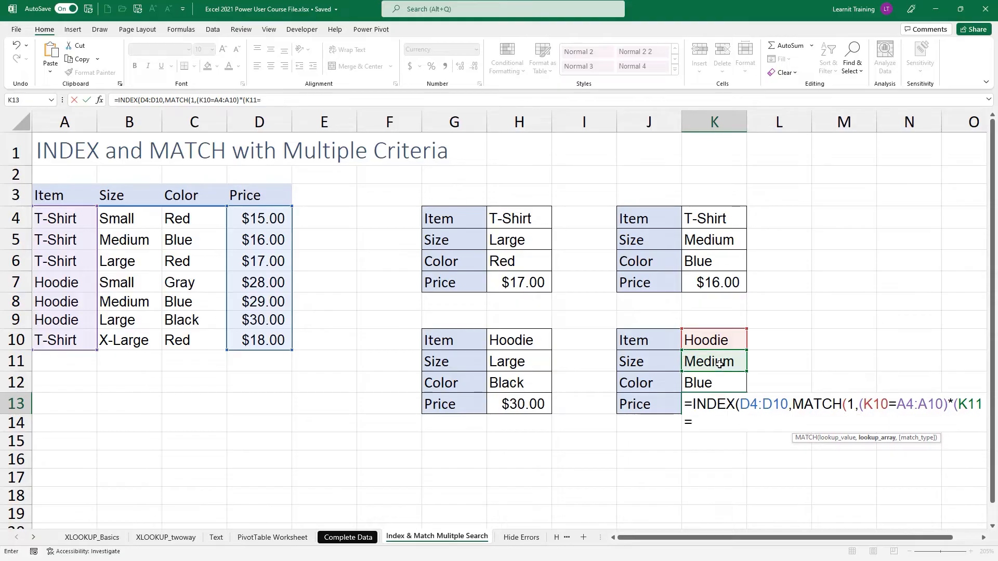
{"action": "left_click_drag", "start_coordinate": [115, 218], "coordinate": [113, 354]}
{"action": "type", "text": ")*"}
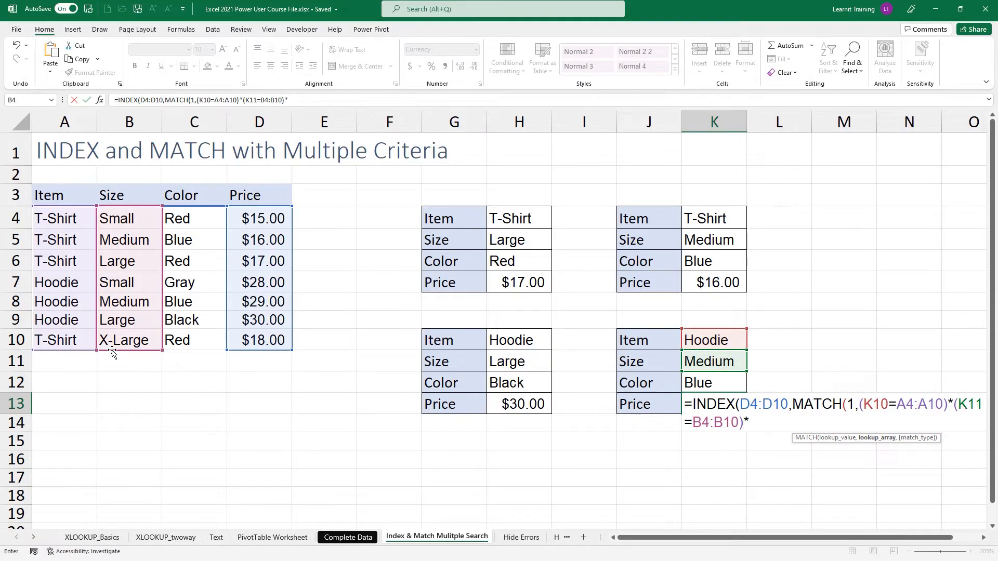
Step: Add the color criterion (K12=C4:C10) as the last part of the lookup array in the K13 formula
{"action": "type", "text": "("}
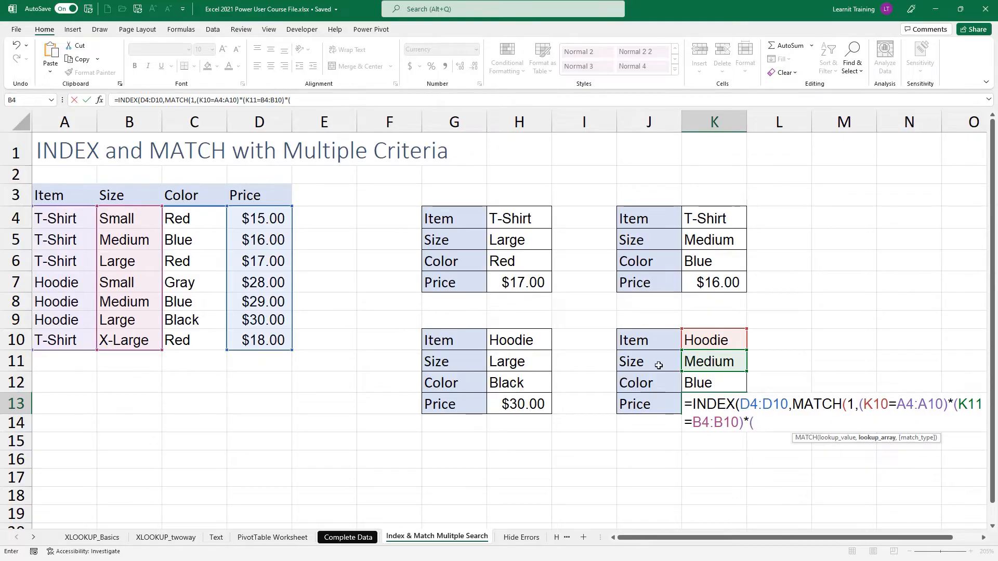
{"action": "left_click", "coordinate": [689, 387]}
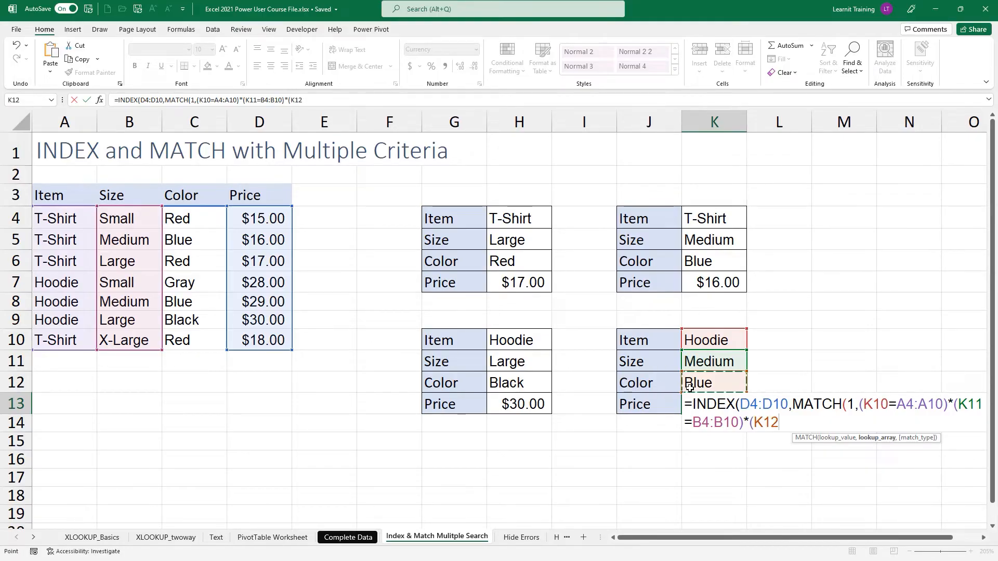
{"action": "type", "text": "="}
{"action": "left_click_drag", "start_coordinate": [197, 220], "coordinate": [197, 339]}
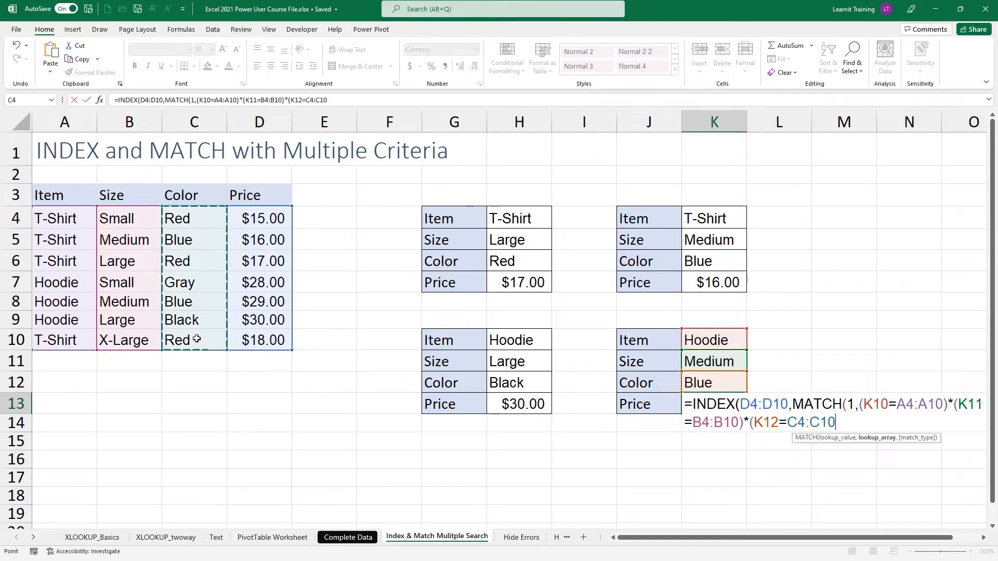
{"action": "type", "text": ")"}
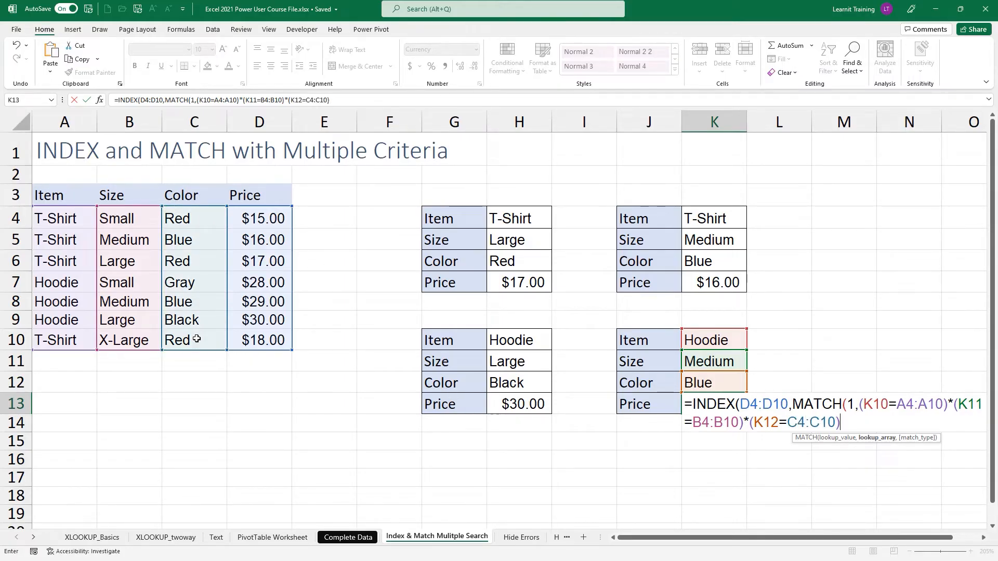
Step: Set the match type to 0 for an exact match and close both functions in the K13 formula
{"action": "type", "text": ","}
{"action": "key", "text": "Down"}
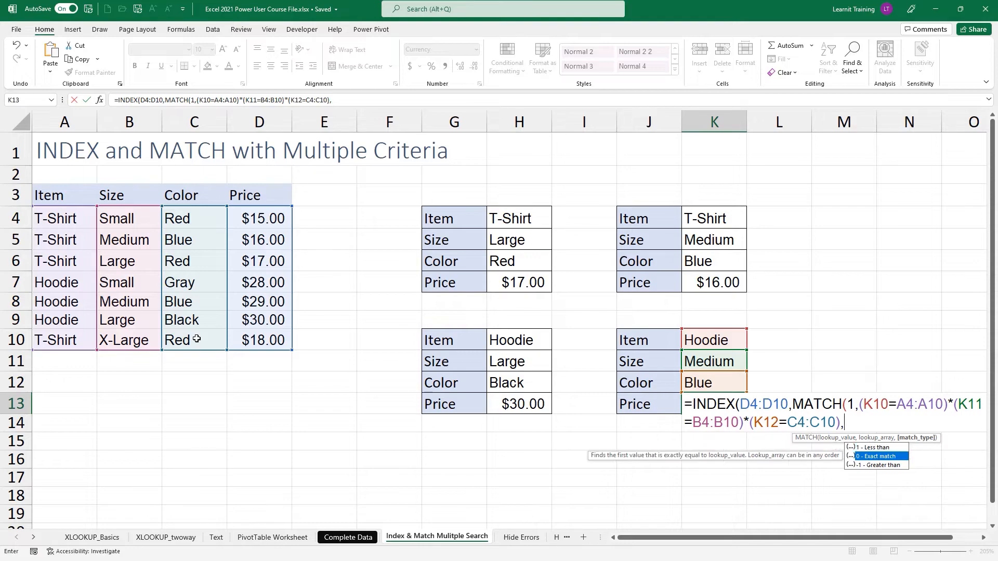
{"action": "key", "text": "Tab"}
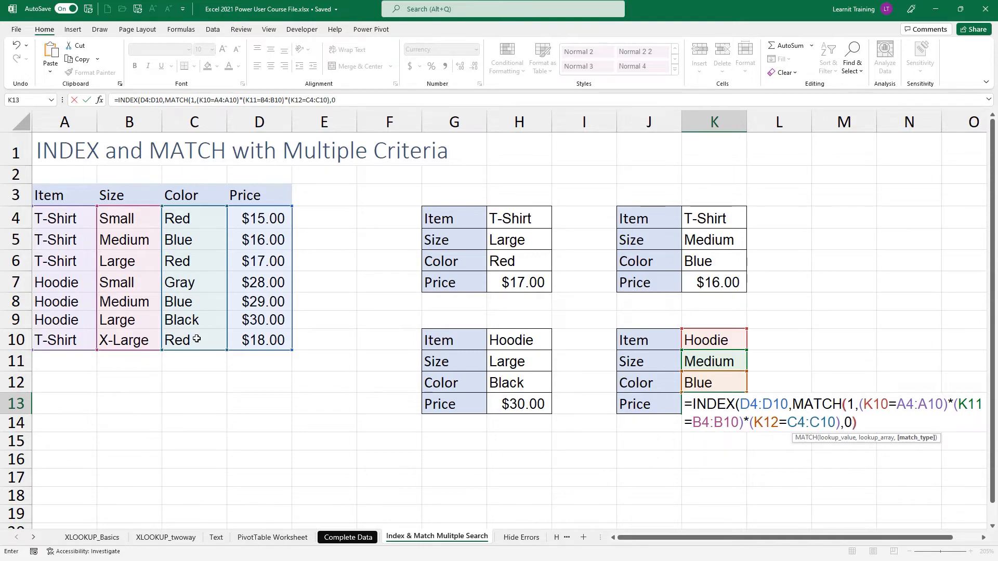
{"action": "type", "text": "))"}
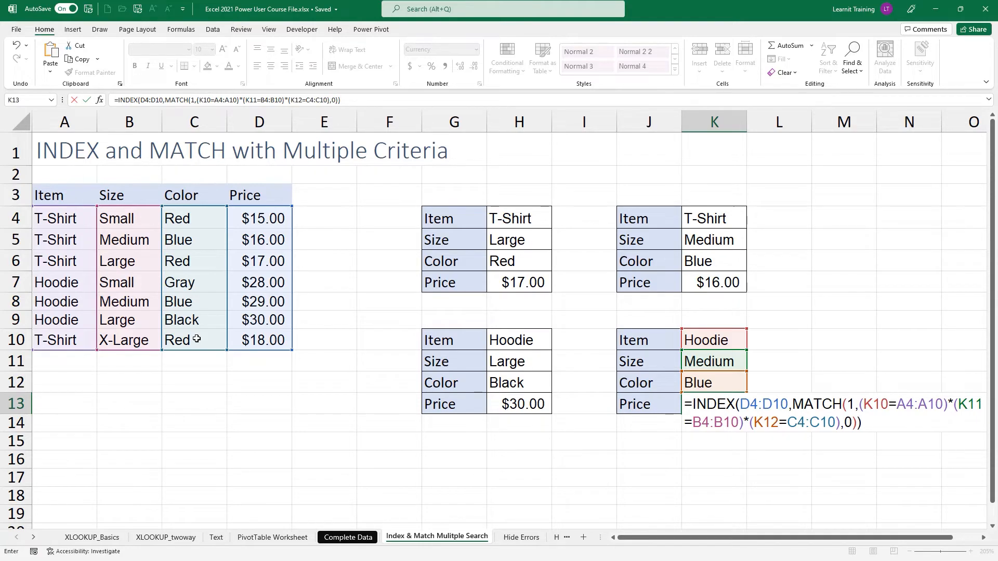
Step: Commit =INDEX(D4:D10,MATCH(1,(K10=A4:A10)*(K11=B4:B10)*(K12=C4:C10),0)) in K13 and select the medium blue hoodie's price in the source table
{"action": "key", "text": "Return"}
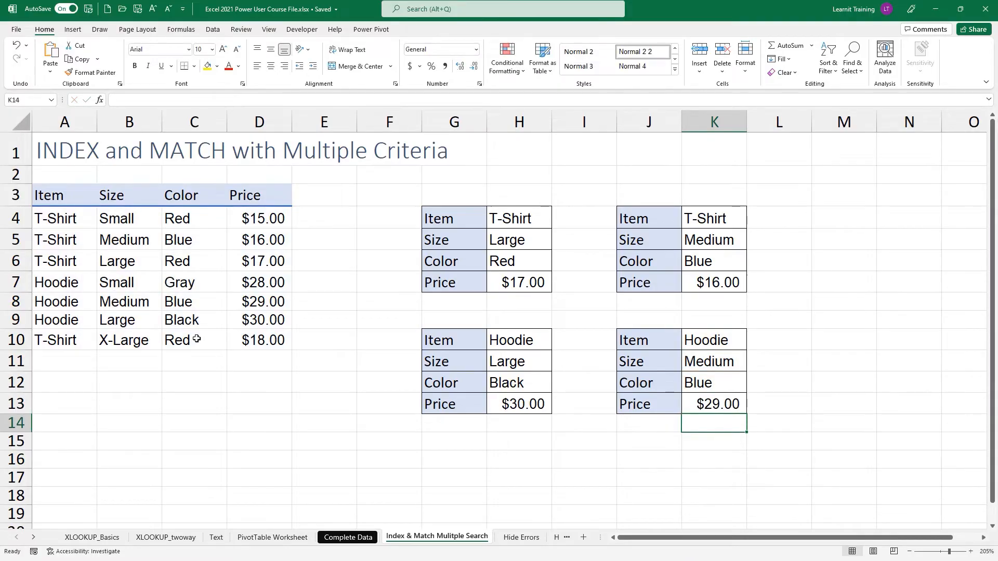
{"action": "left_click", "coordinate": [288, 306]}
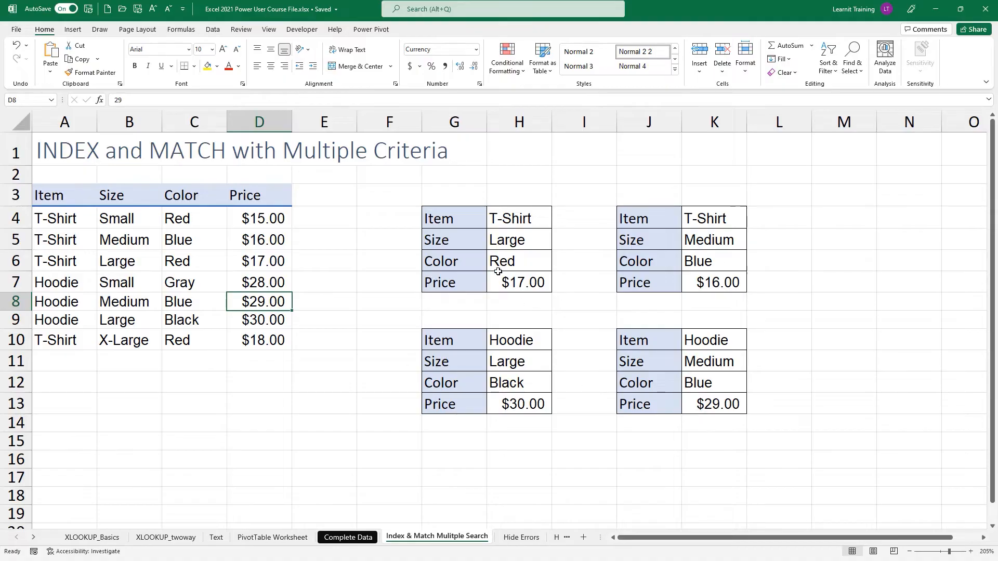
Step: Display the sheet's formulas instead of results and autofit all columns to read the INDEX and MATCH formulas in full
{"action": "left_click", "coordinate": [181, 30]}
{"action": "left_click", "coordinate": [515, 46]}
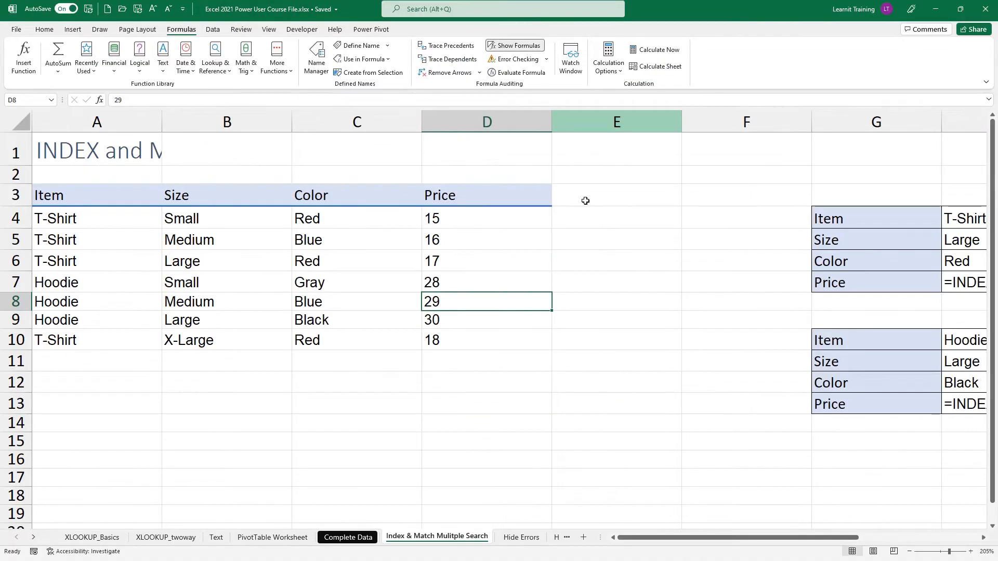
{"action": "left_click_drag", "start_coordinate": [740, 534], "coordinate": [885, 532]}
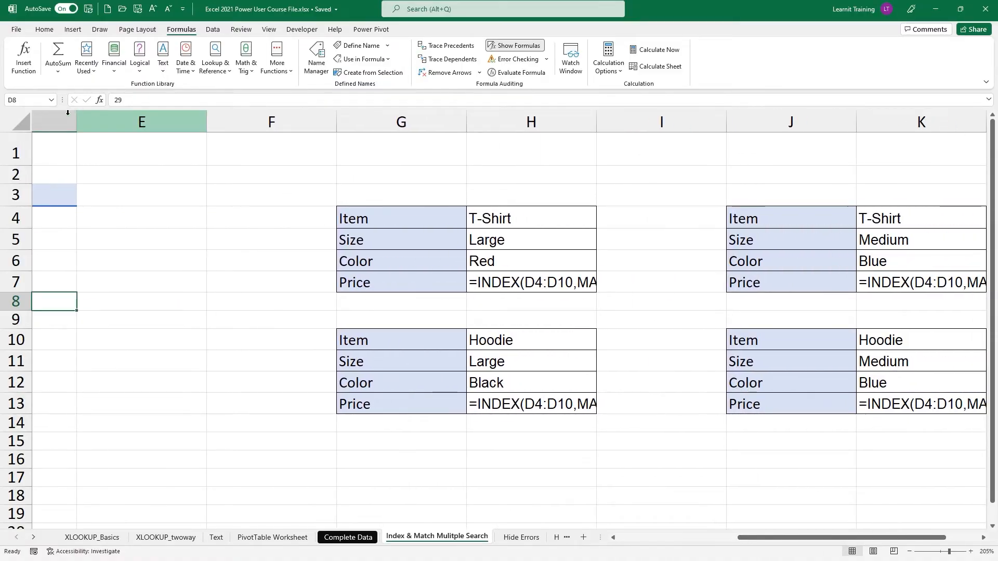
{"action": "left_click", "coordinate": [20, 123]}
{"action": "double_click", "coordinate": [161, 122]}
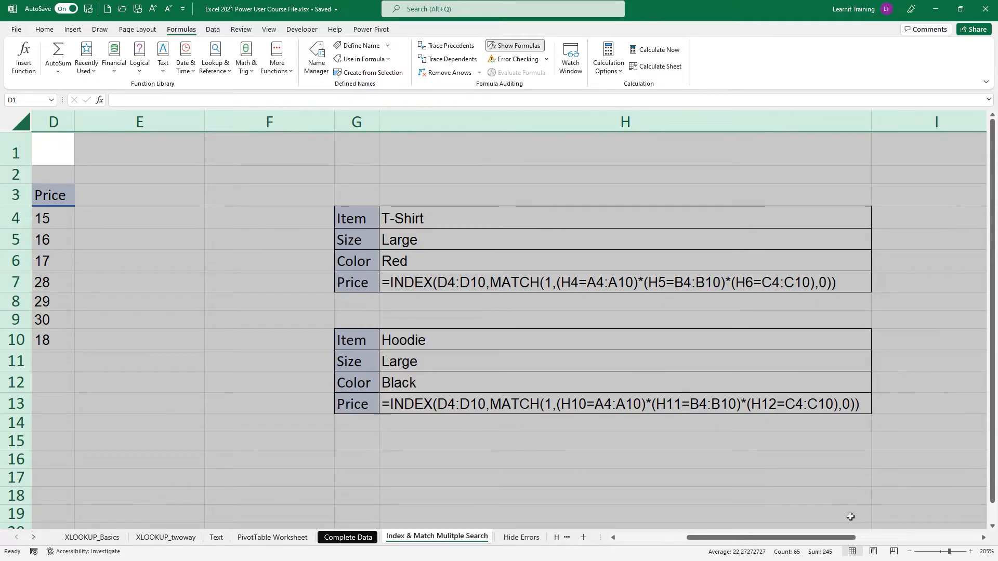
{"action": "left_click_drag", "start_coordinate": [850, 538], "coordinate": [948, 523]}
{"action": "scroll", "coordinate": [733, 443], "scroll_direction": "left", "scroll_amount": 5}
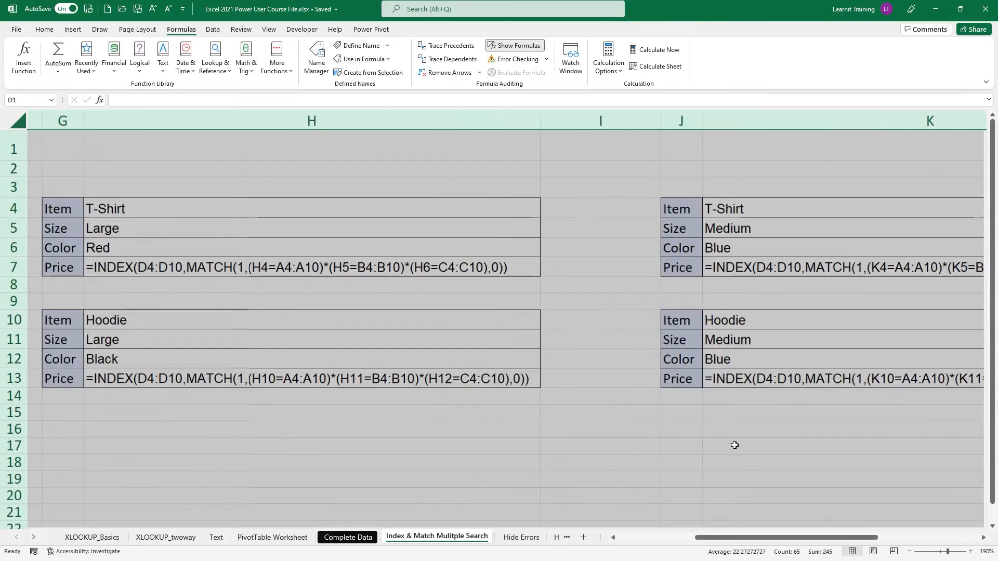
{"action": "scroll", "coordinate": [735, 444], "scroll_direction": "down", "scroll_amount": 2}
{"action": "scroll", "coordinate": [738, 445], "scroll_direction": "down", "scroll_amount": 2}
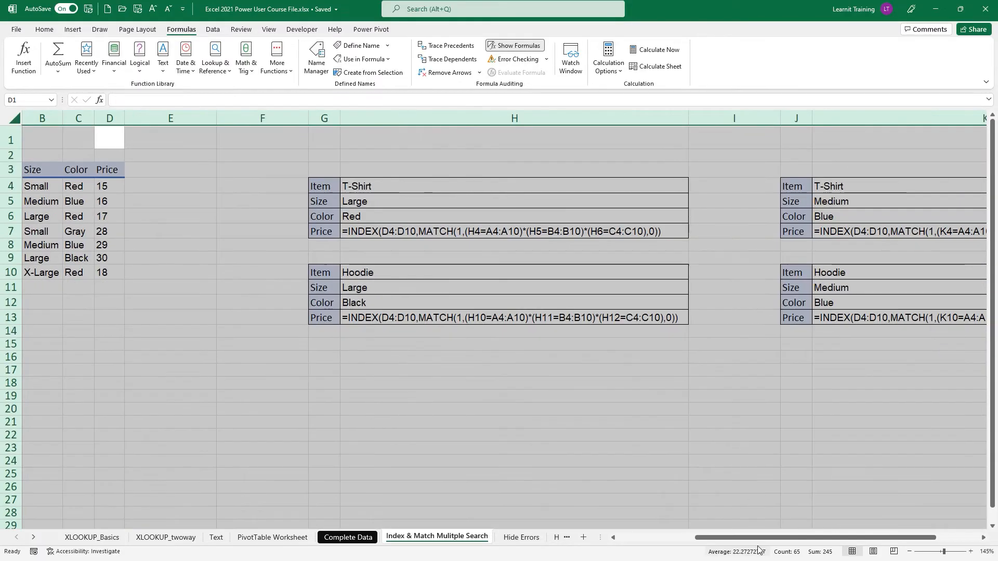
{"action": "left_click_drag", "start_coordinate": [765, 538], "coordinate": [809, 536]}
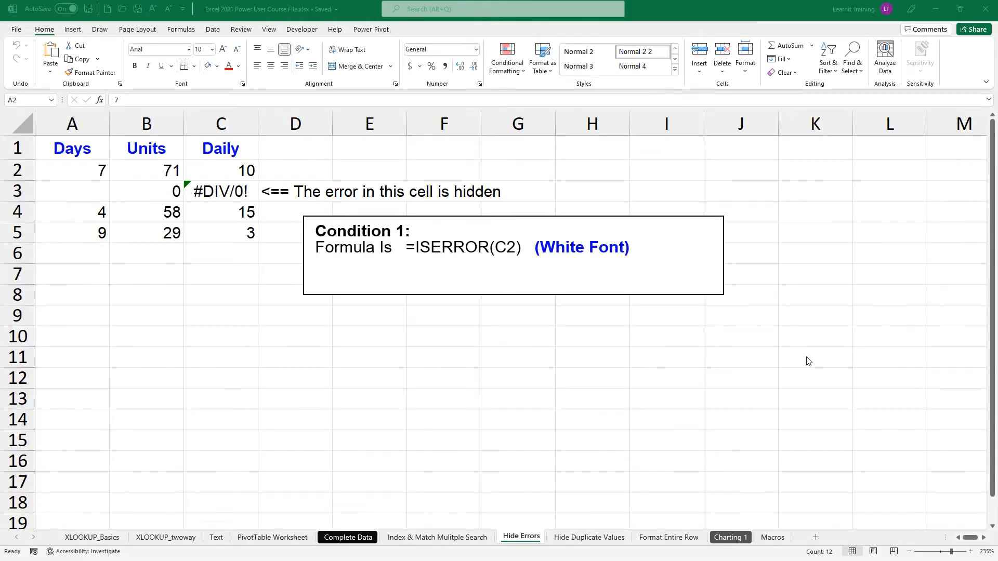
{"action": "left_click_drag", "start_coordinate": [525, 517], "coordinate": [525, 446]}
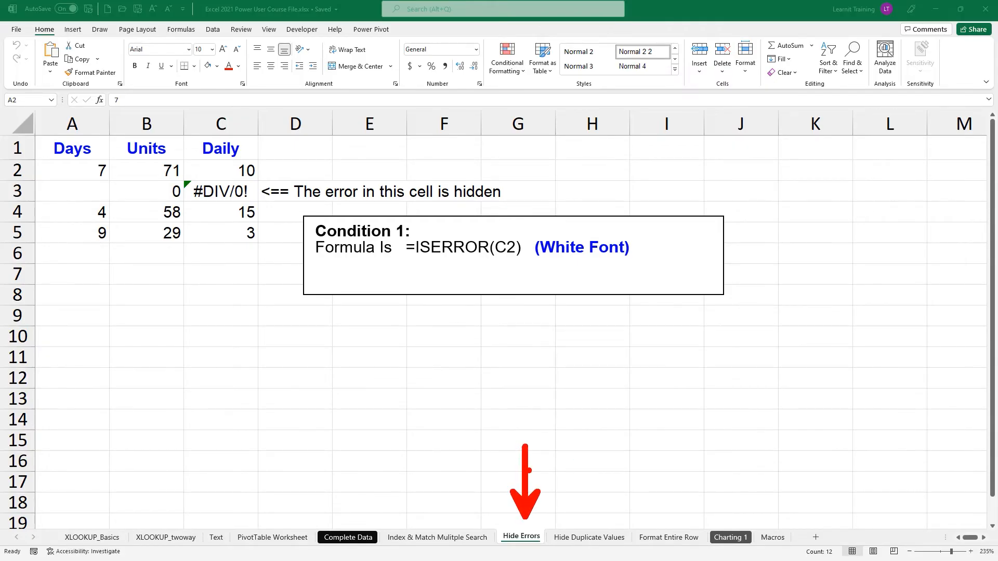
{"action": "key", "text": "Escape"}
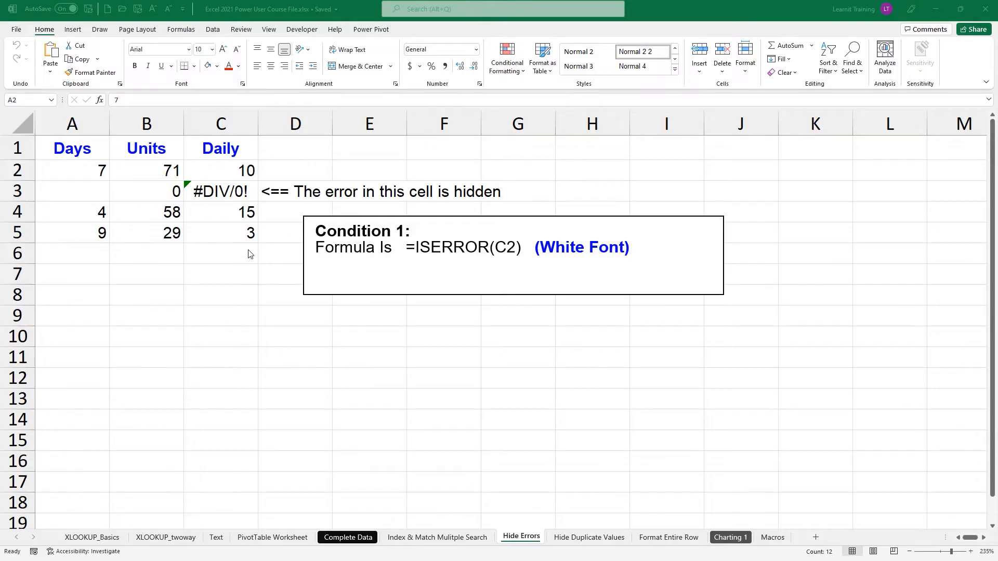
Step: Start a formula-based conditional formatting rule on the Daily values C2:C5 with the condition =iserror(c2)
{"action": "left_click", "coordinate": [229, 233], "text": "shift"}
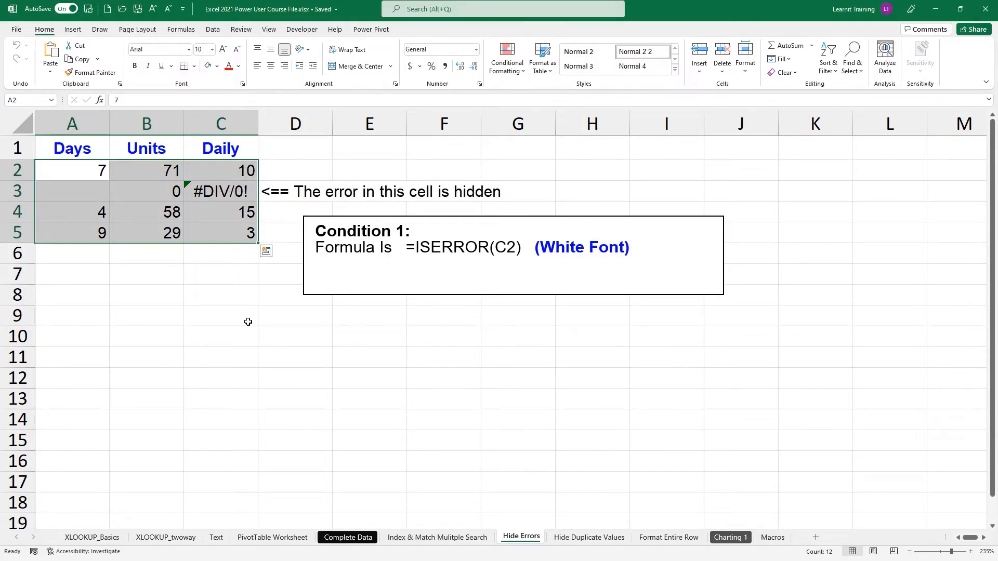
{"action": "left_click_drag", "start_coordinate": [245, 171], "coordinate": [244, 232]}
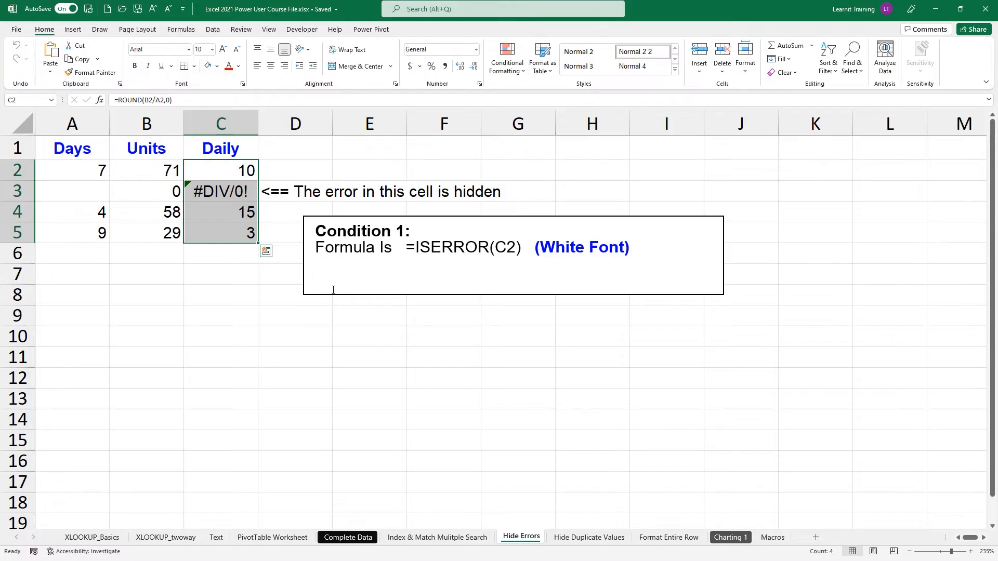
{"action": "left_click", "coordinate": [507, 61]}
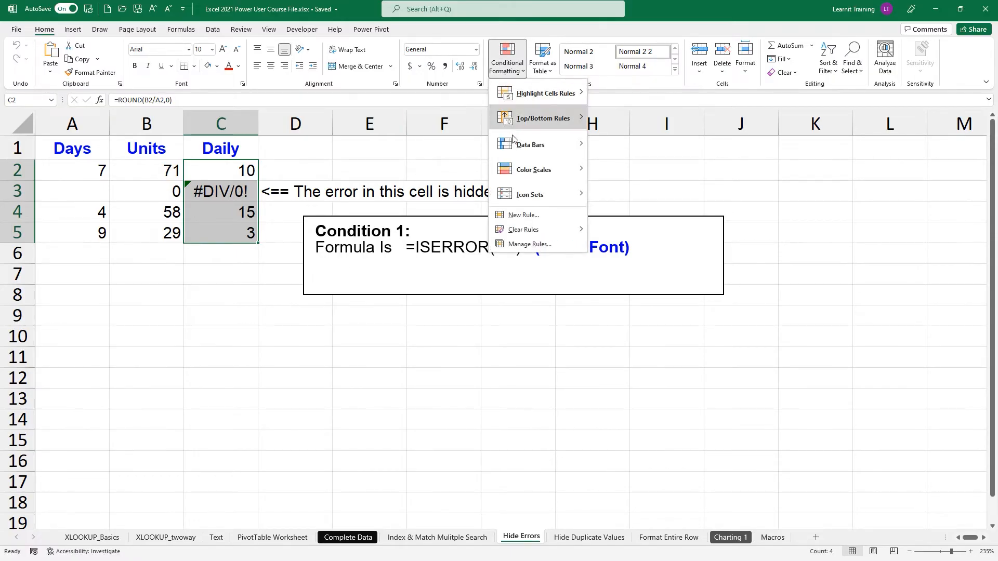
{"action": "left_click", "coordinate": [52, 31]}
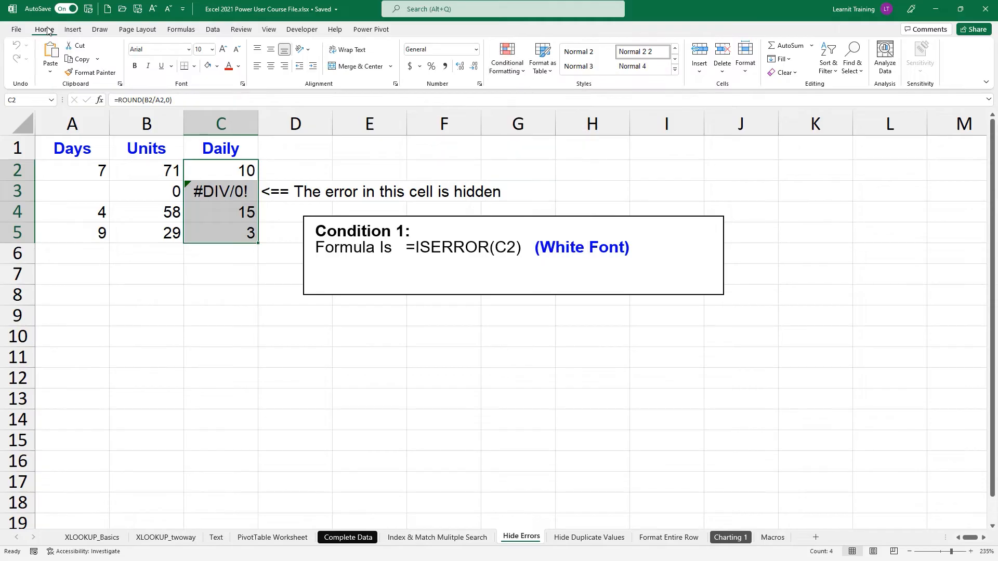
{"action": "left_click", "coordinate": [517, 75]}
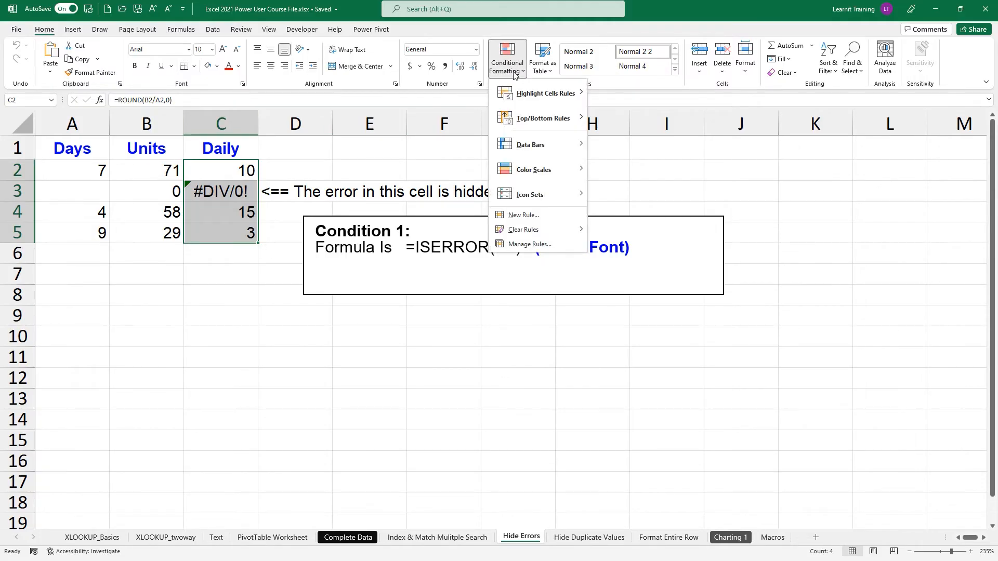
{"action": "left_click", "coordinate": [526, 223]}
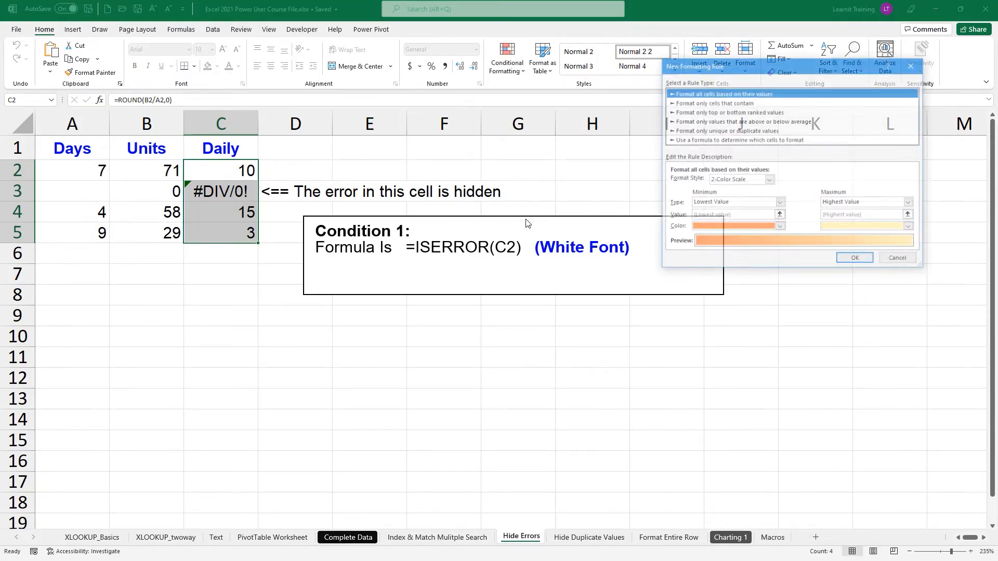
{"action": "left_click", "coordinate": [686, 140]}
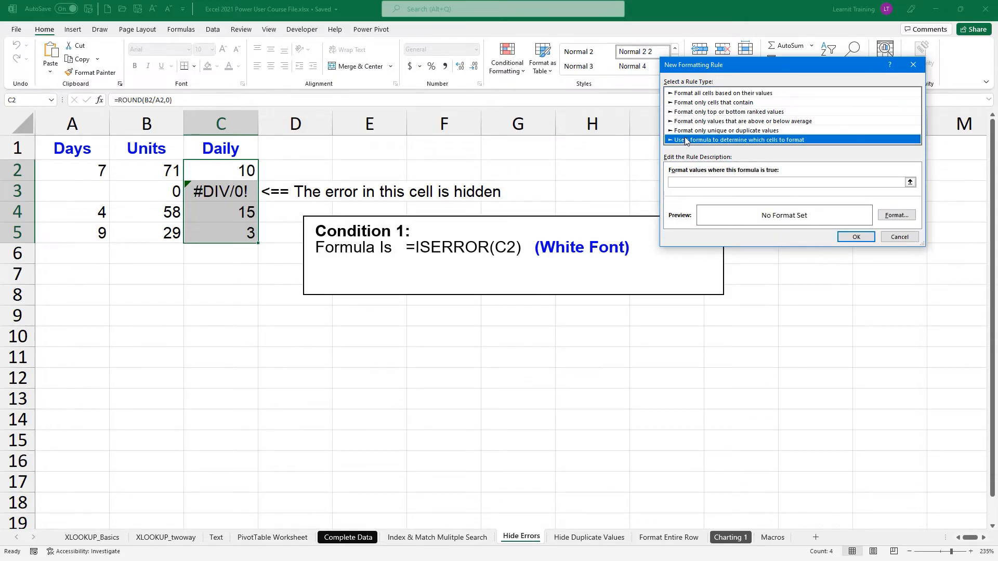
{"action": "left_click", "coordinate": [679, 181]}
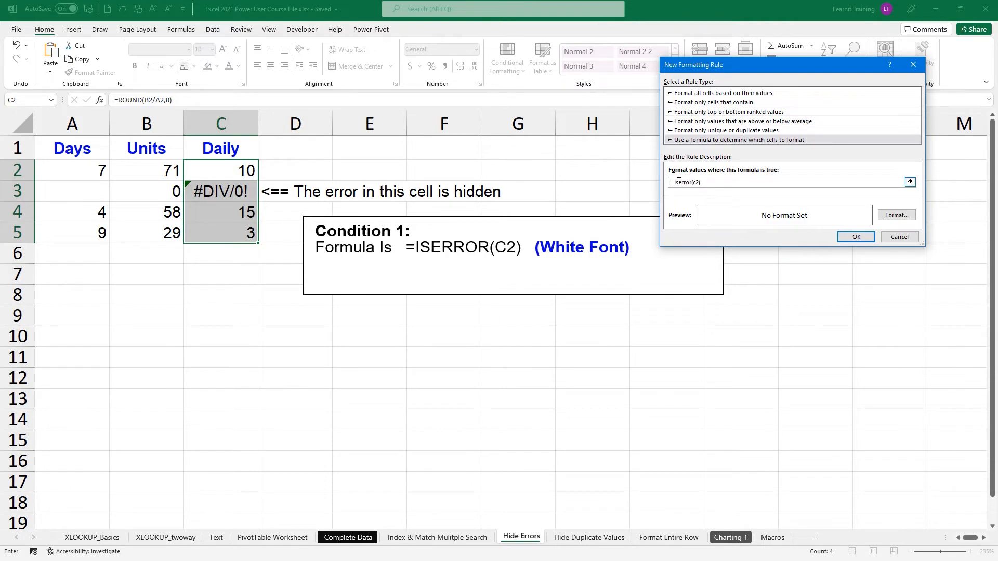
Step: Give the error rule a white font color and apply it to the Daily cells
{"action": "left_click", "coordinate": [892, 216]}
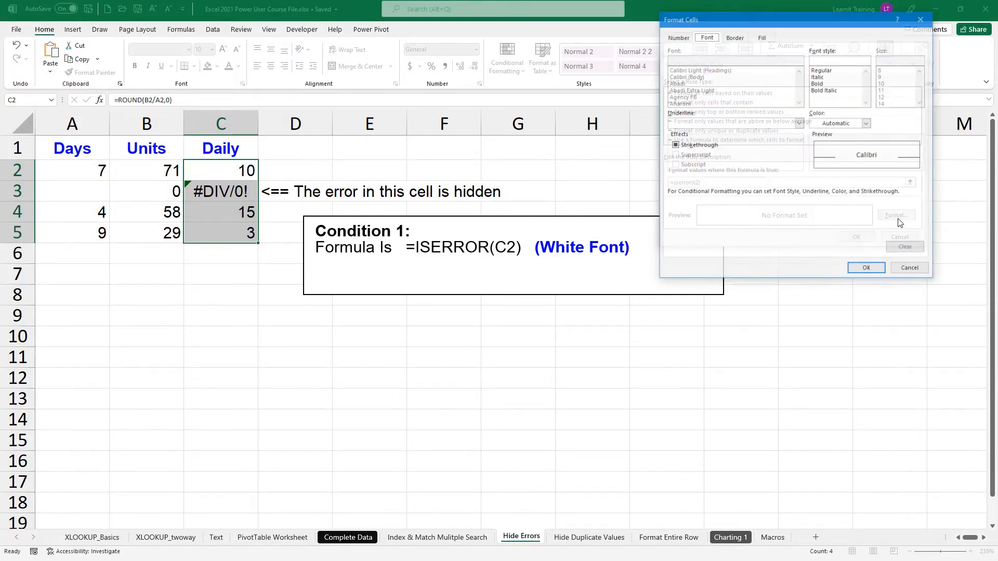
{"action": "left_click", "coordinate": [867, 123]}
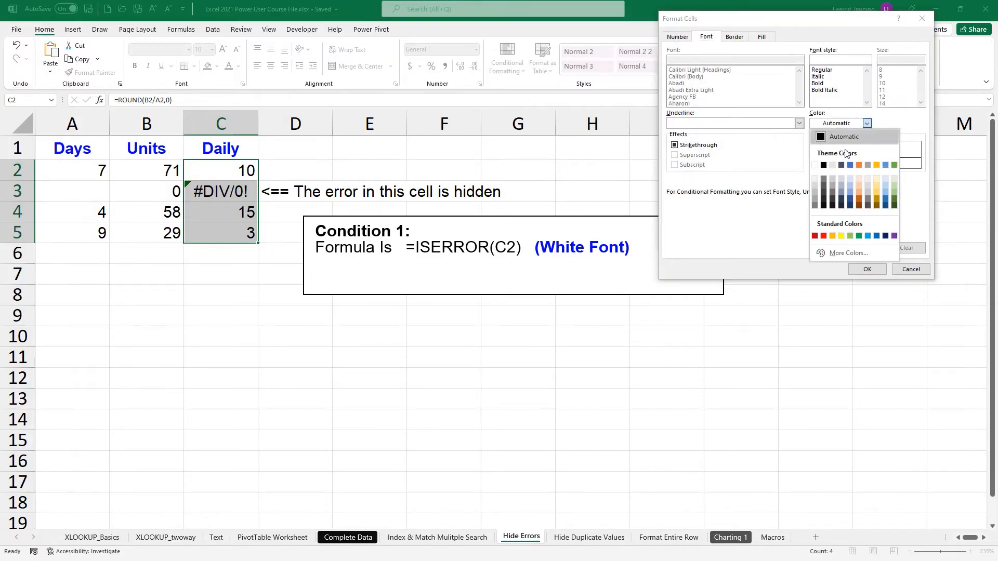
{"action": "left_click", "coordinate": [815, 165]}
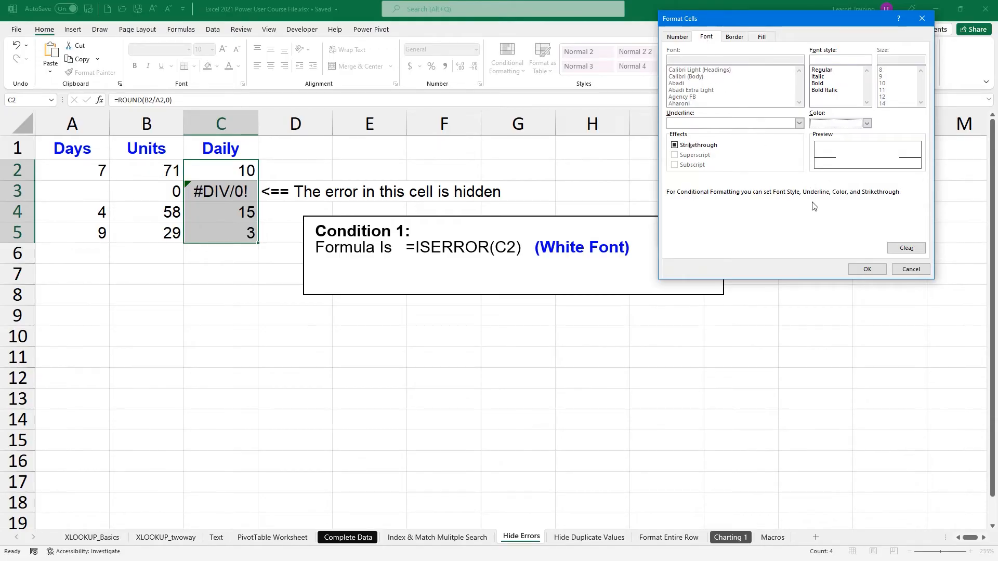
{"action": "left_click", "coordinate": [867, 269]}
{"action": "left_click", "coordinate": [855, 237]}
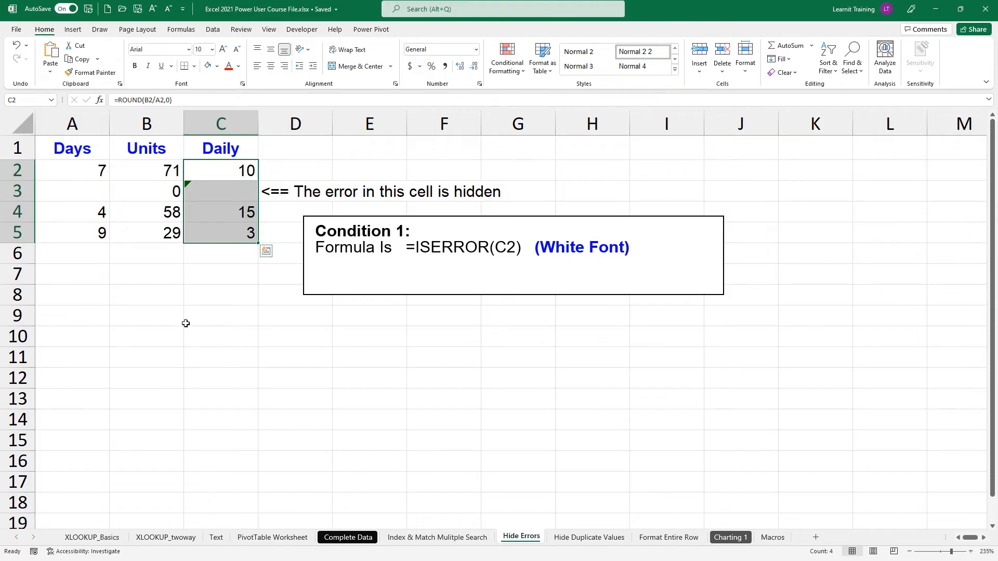
Step: Delete both ISERROR conditional formatting rules that apply to cell C3
{"action": "left_click", "coordinate": [215, 197]}
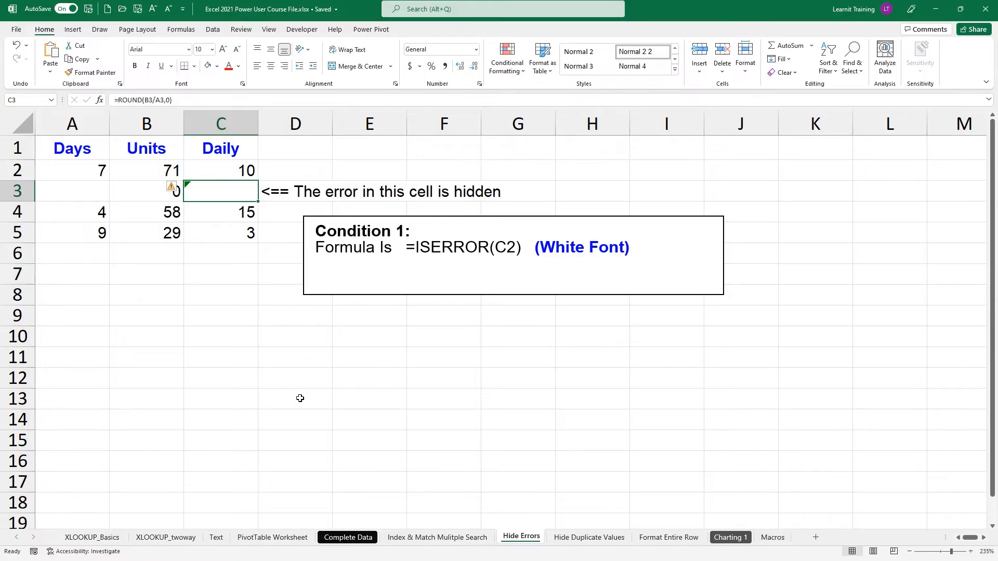
{"action": "left_click", "coordinate": [502, 71]}
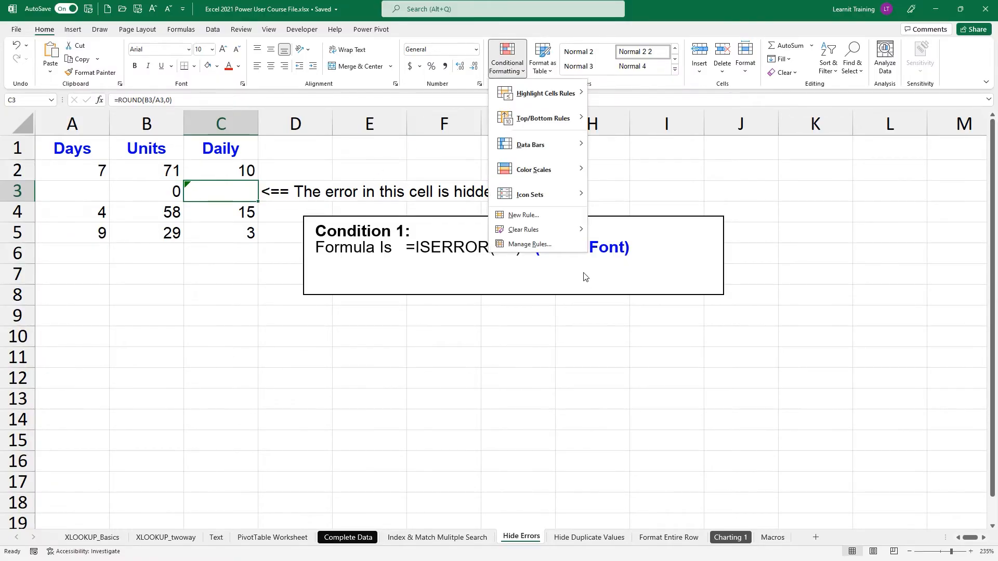
{"action": "left_click", "coordinate": [519, 247]}
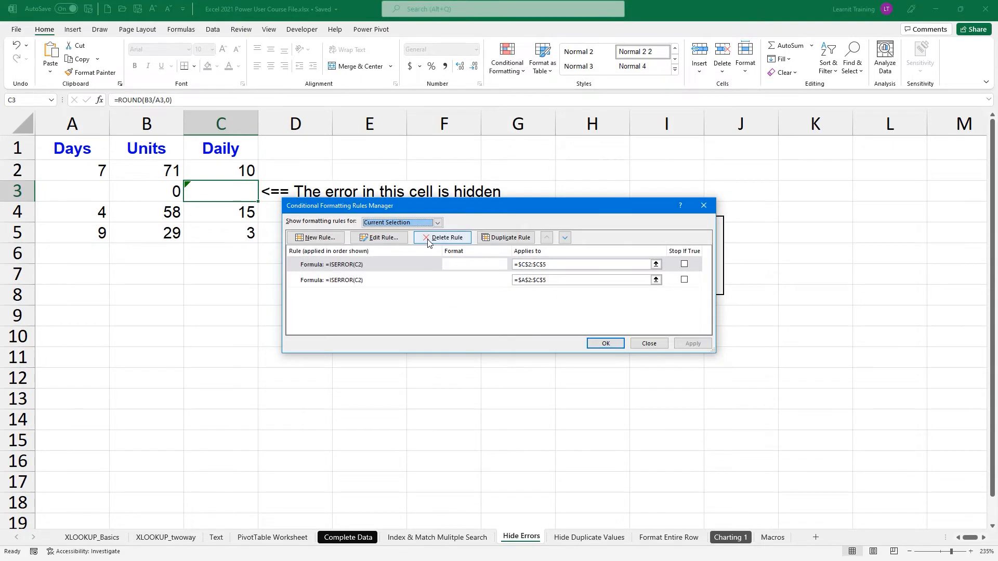
{"action": "left_click", "coordinate": [442, 238]}
{"action": "left_click", "coordinate": [443, 238]}
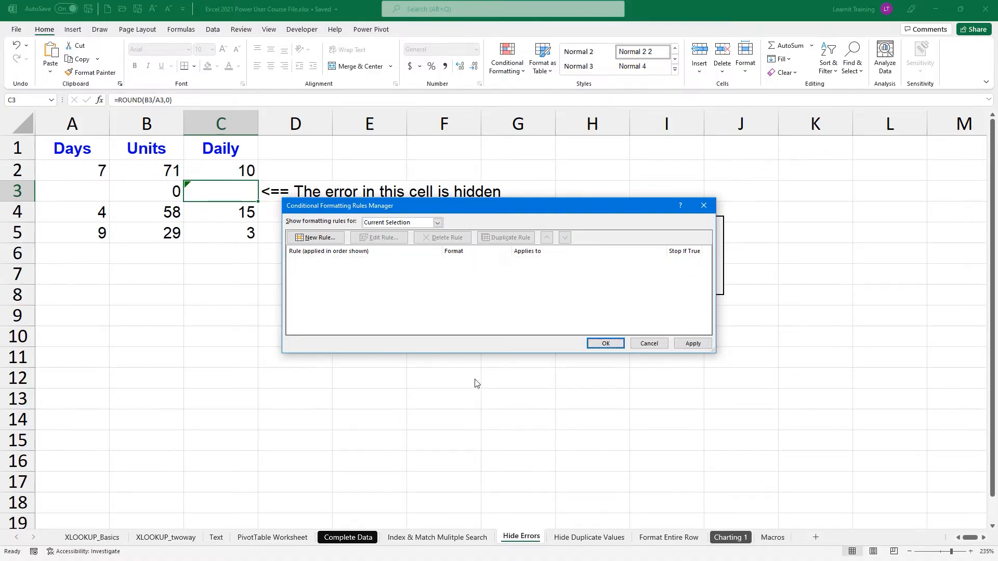
{"action": "left_click", "coordinate": [622, 348]}
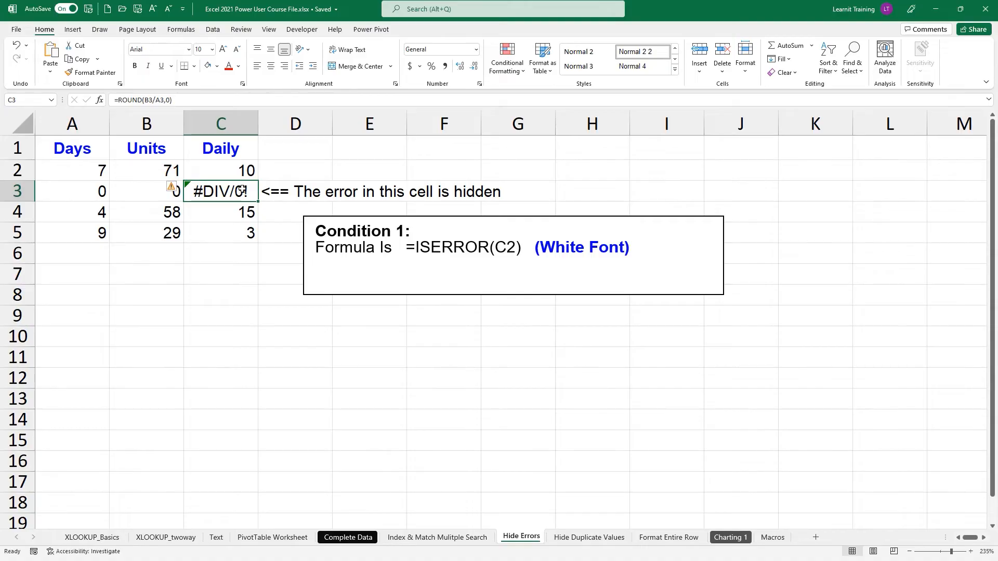
Step: Create a new formula-based conditional formatting rule for C2:C5 with the condition =iserror(c2)
{"action": "left_click_drag", "start_coordinate": [225, 171], "coordinate": [242, 235]}
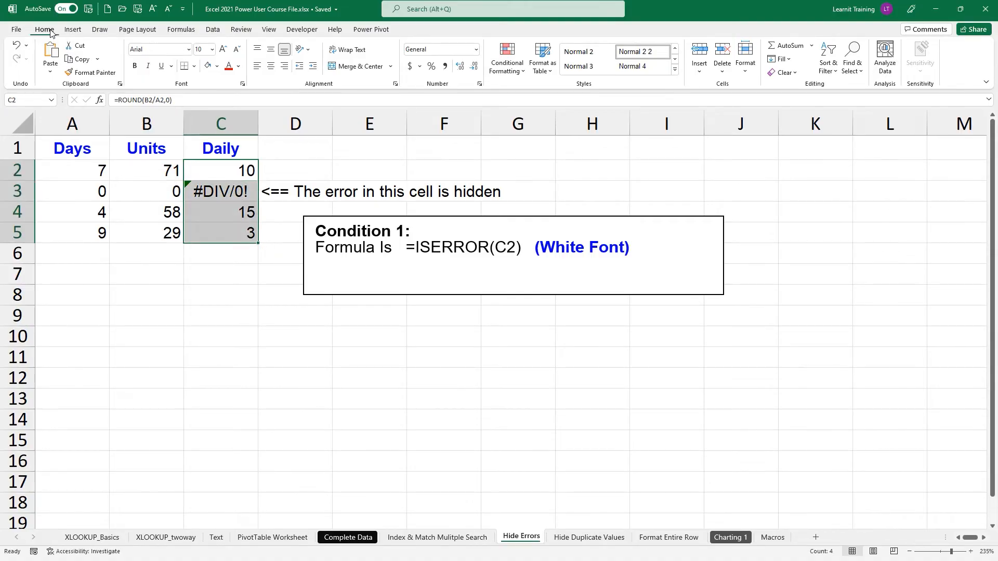
{"action": "left_click", "coordinate": [500, 66]}
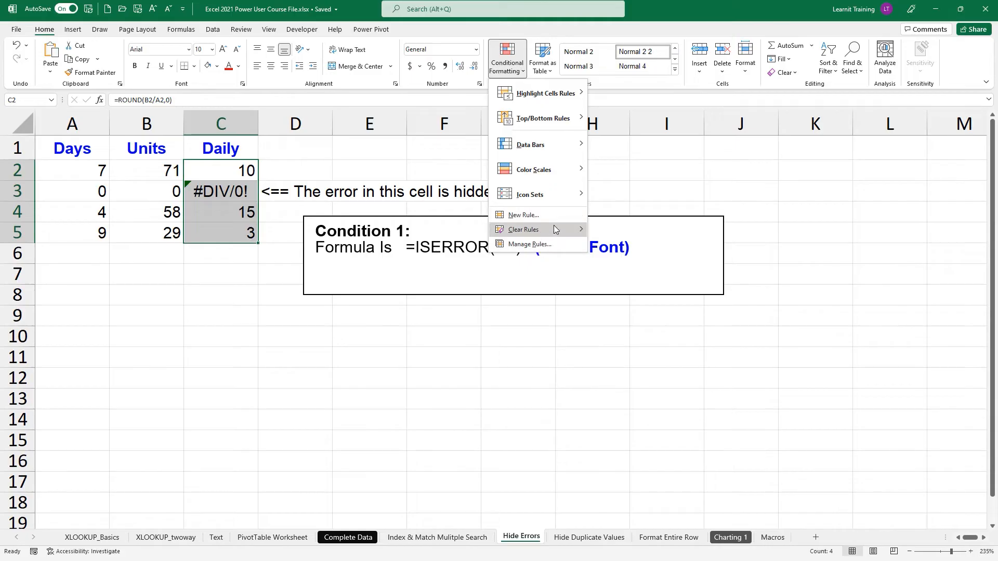
{"action": "left_click", "coordinate": [540, 215]}
{"action": "left_click", "coordinate": [452, 252]}
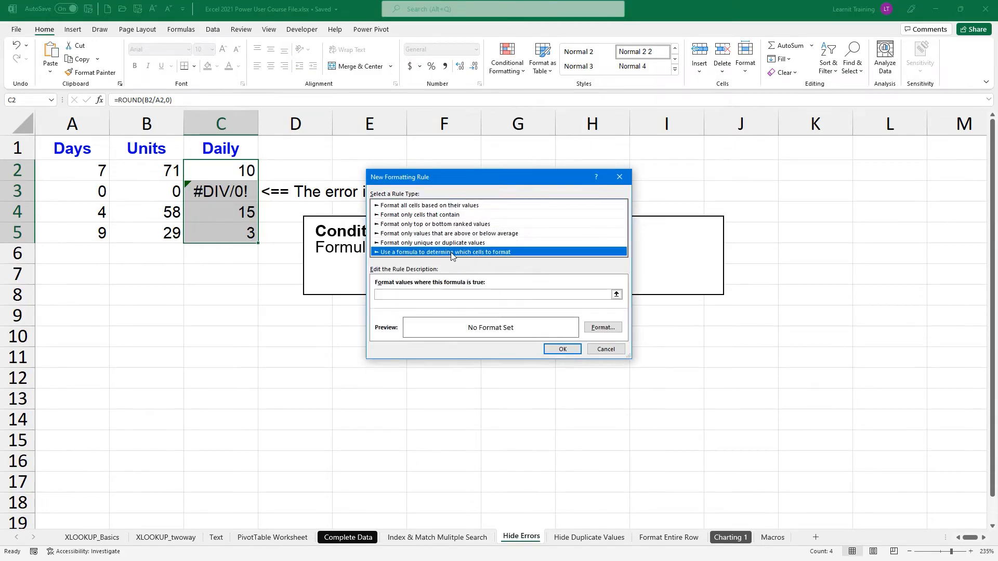
{"action": "left_click_drag", "start_coordinate": [494, 183], "coordinate": [784, 170]}
{"action": "left_click", "coordinate": [737, 285]}
{"action": "type", "text": "=iserror(c2"}
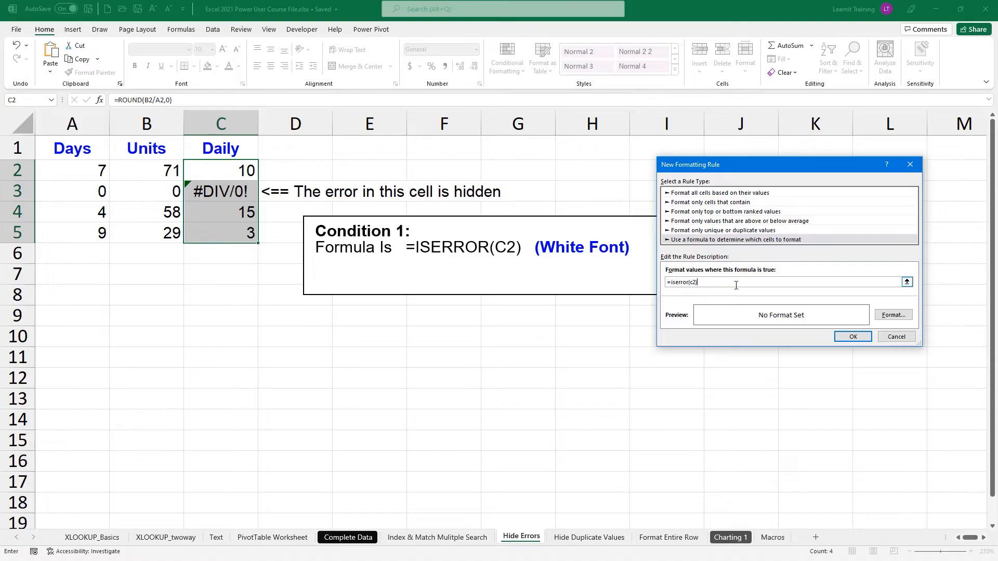
Step: Set the new rule's font color to white and apply the rule to C2:C5
{"action": "left_click", "coordinate": [894, 315]}
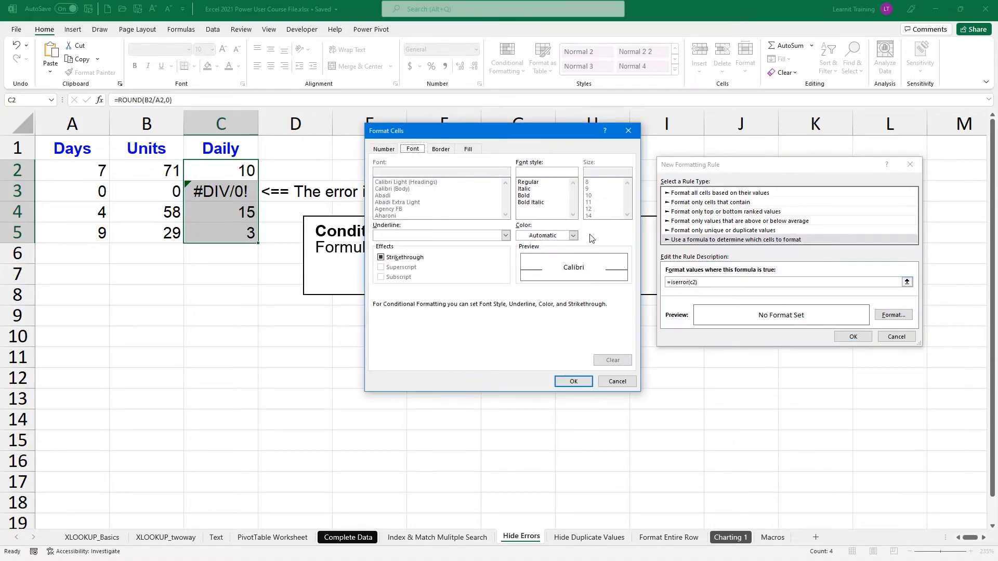
{"action": "left_click", "coordinate": [573, 236]}
{"action": "left_click", "coordinate": [523, 276]}
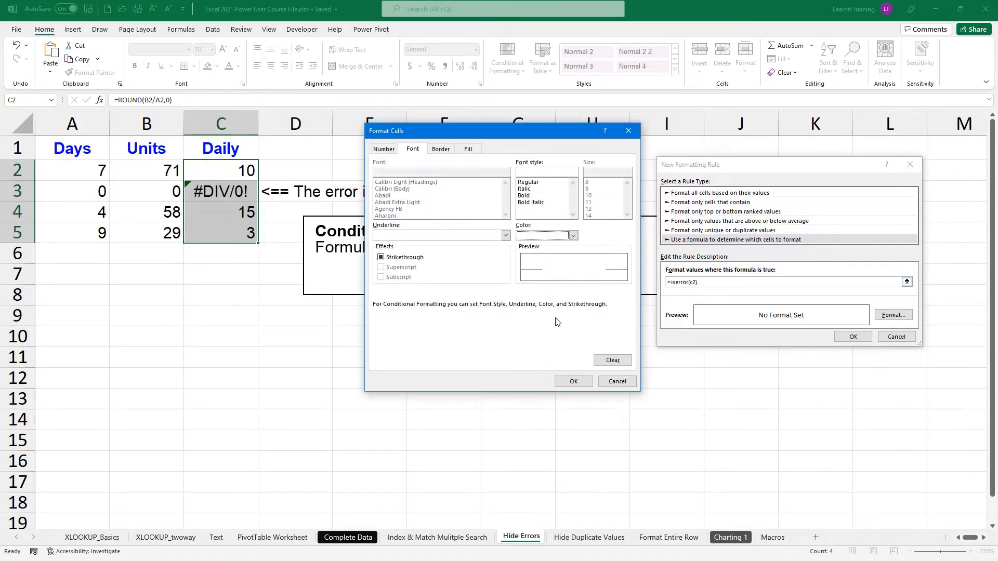
{"action": "left_click", "coordinate": [573, 381]}
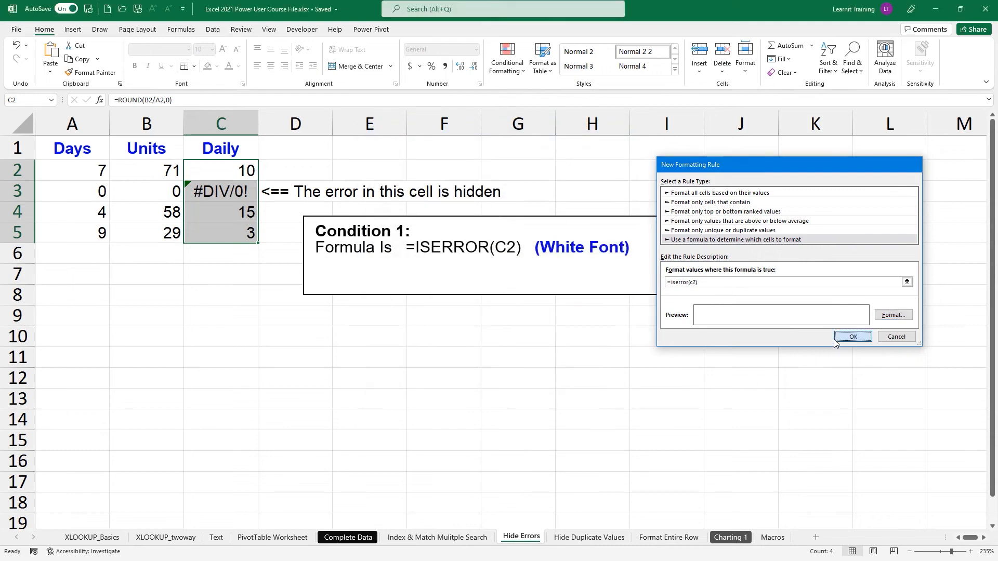
{"action": "left_click", "coordinate": [853, 337]}
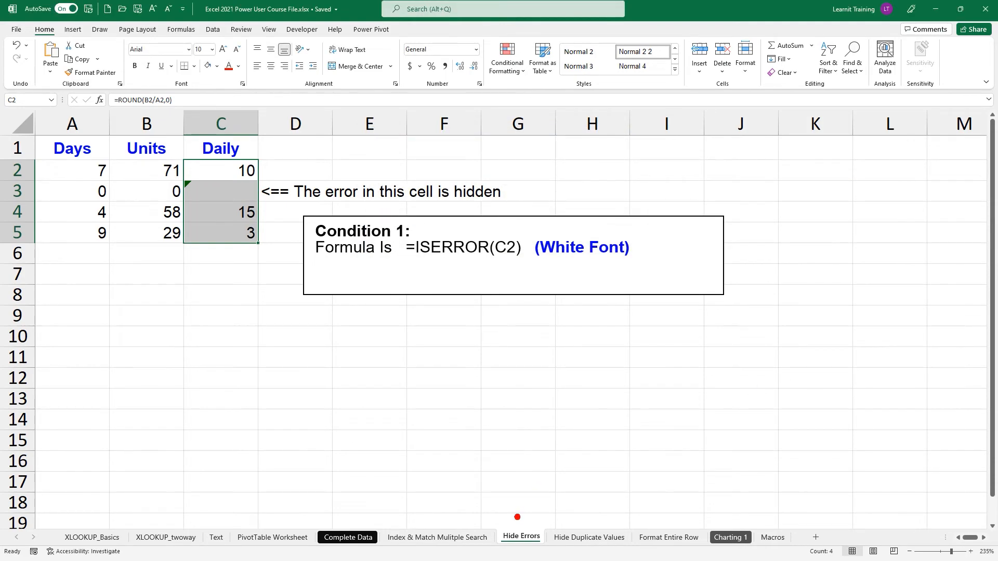
Step: Go to the Hide Duplicate Values sheet
{"action": "mouse_move", "coordinate": [517, 518]}
{"action": "left_mouse_down"}
{"action": "mouse_move", "coordinate": [557, 481]}
{"action": "mouse_move", "coordinate": [583, 509]}
{"action": "mouse_move", "coordinate": [580, 522]}
{"action": "mouse_move", "coordinate": [597, 511]}
{"action": "left_mouse_up"}
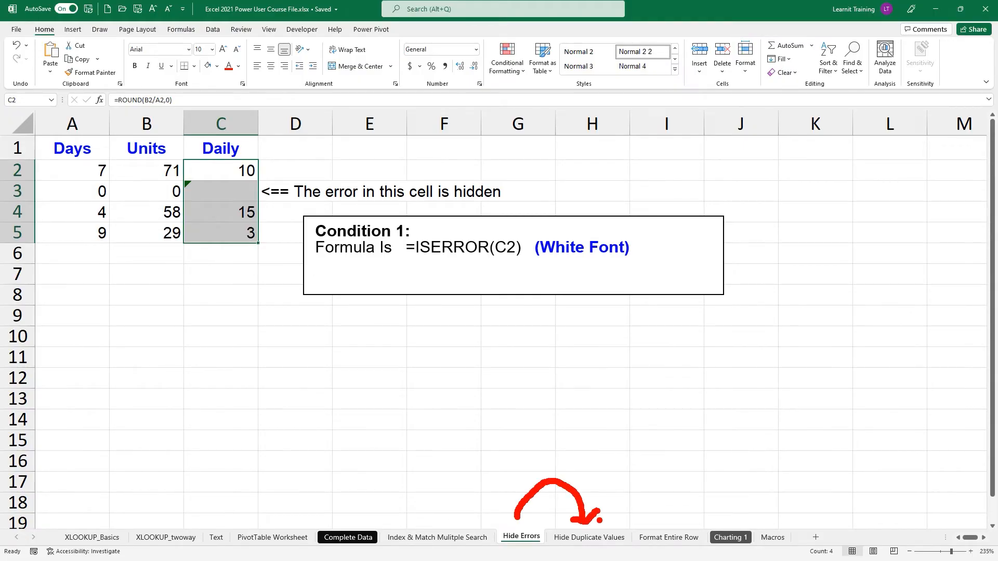
{"action": "key", "text": "Escape"}
{"action": "key", "text": "ctrl+Page_Down"}
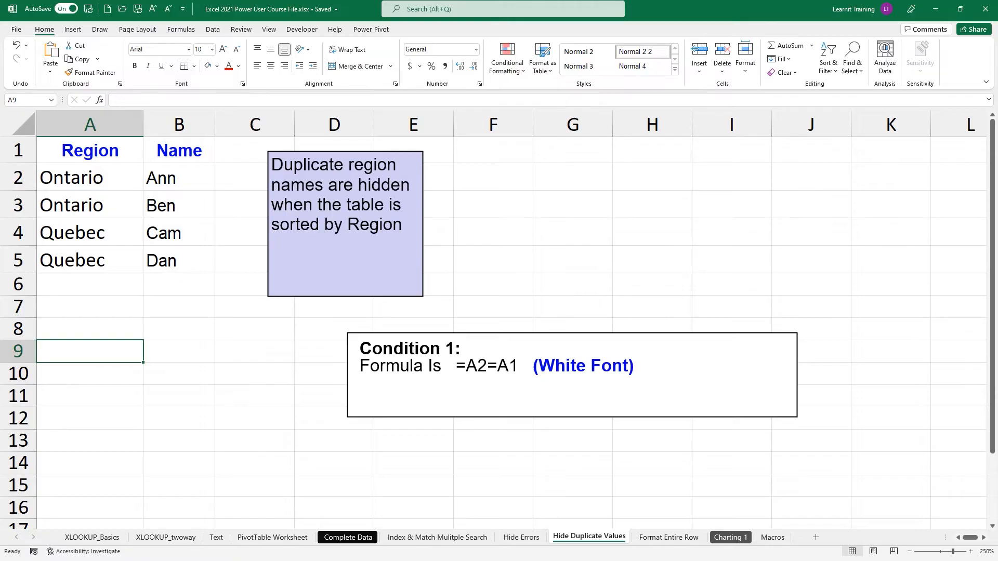
{"action": "left_click_drag", "start_coordinate": [600, 520], "coordinate": [596, 473]}
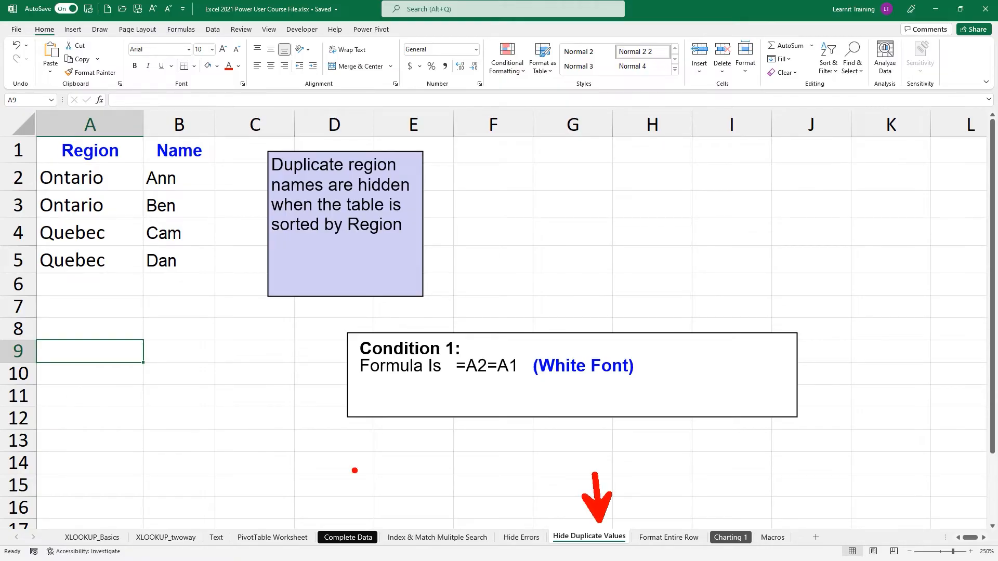
{"action": "key", "text": "Escape"}
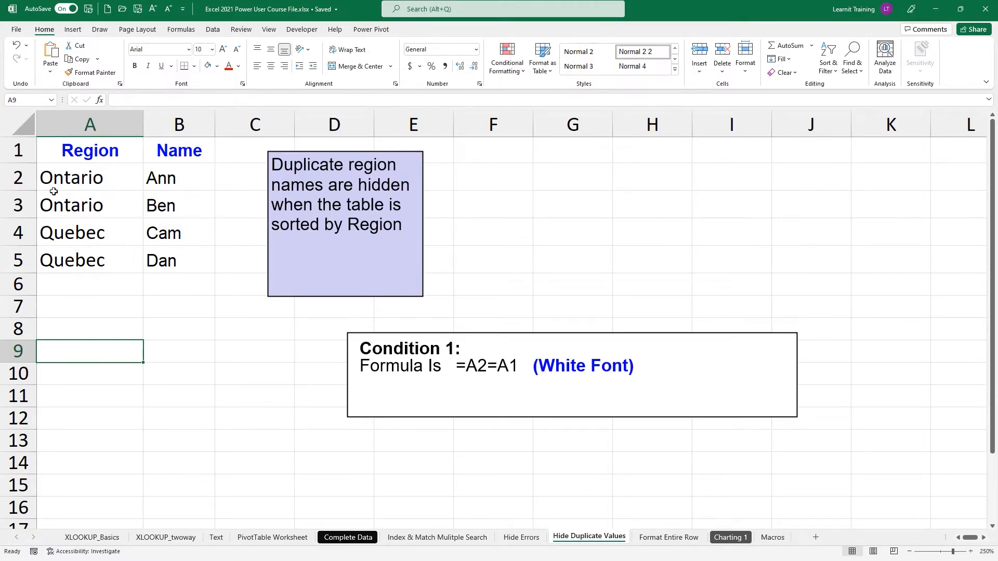
Step: Create a formula-based conditional formatting rule for the region names in A2:A5 with the condition =A2=A1
{"action": "mouse_move", "coordinate": [50, 178]}
{"action": "left_mouse_down"}
{"action": "mouse_move", "coordinate": [81, 231]}
{"action": "mouse_move", "coordinate": [81, 259]}
{"action": "left_mouse_up"}
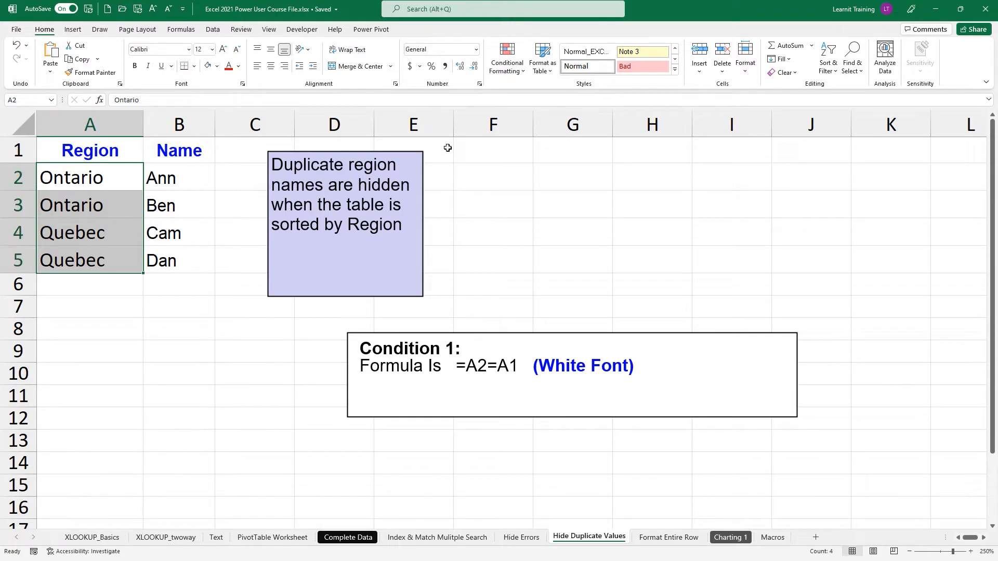
{"action": "left_click", "coordinate": [507, 61]}
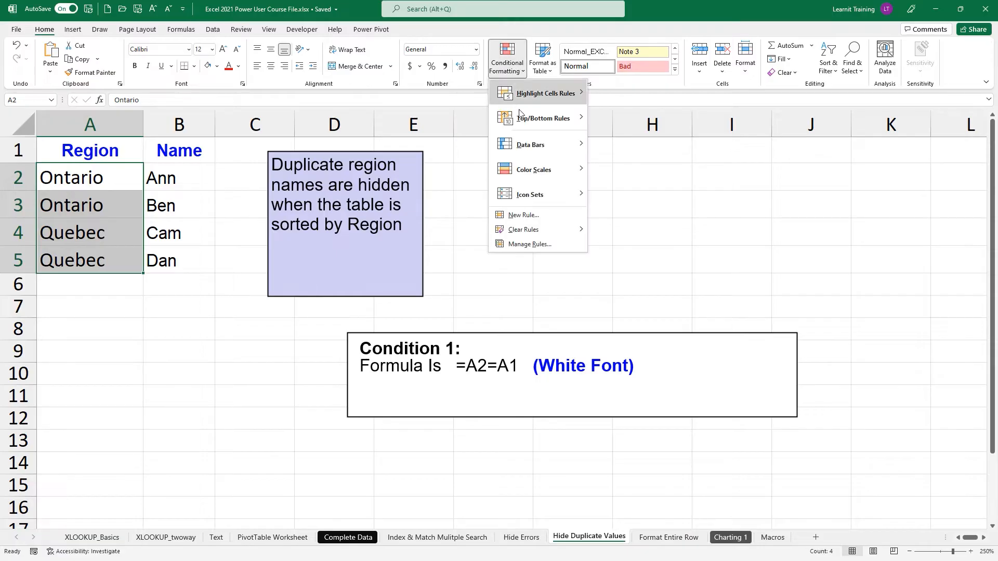
{"action": "left_click", "coordinate": [536, 219]}
{"action": "left_click", "coordinate": [676, 228]}
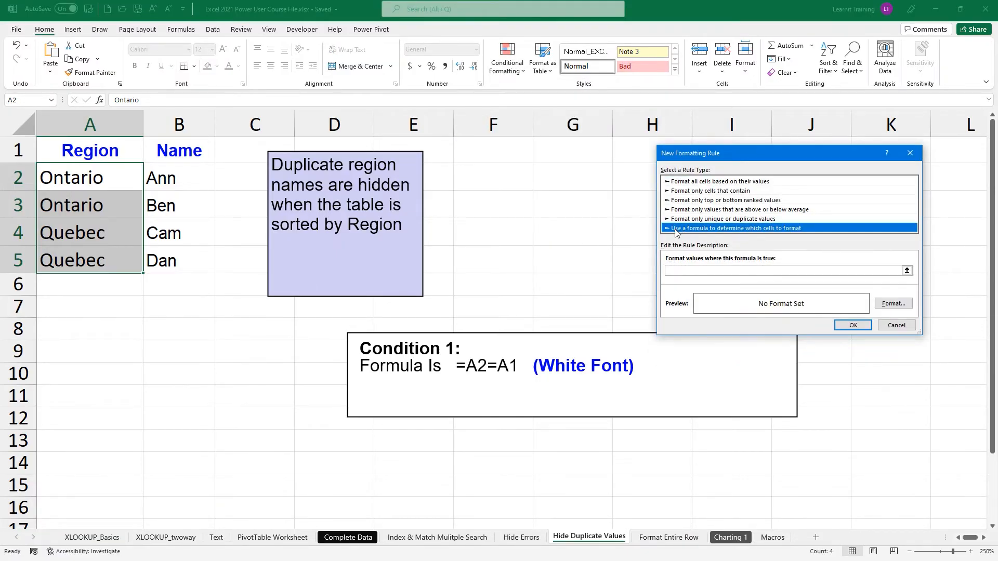
{"action": "left_click", "coordinate": [690, 271]}
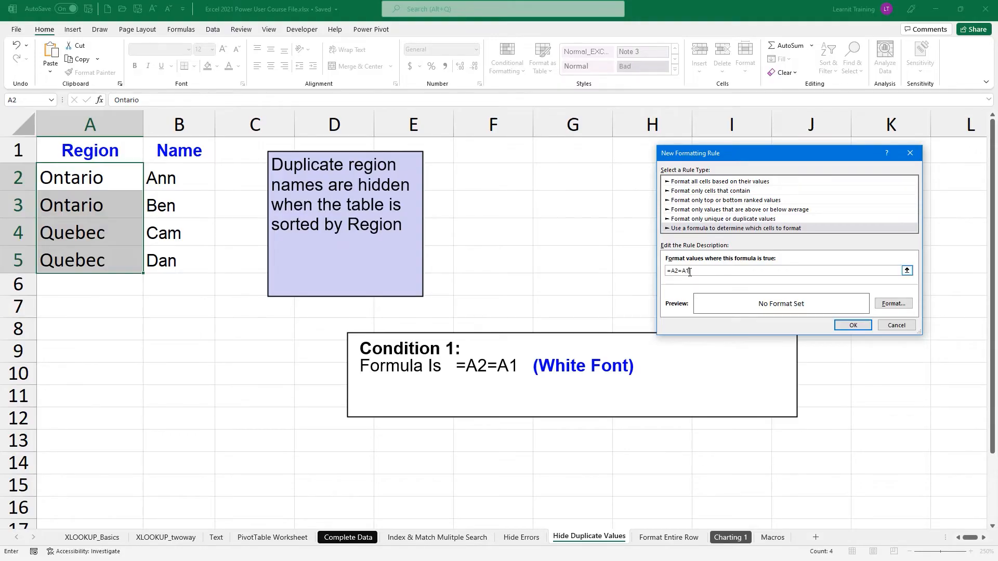
Step: Set the duplicate rule's font color to white and apply it to A2:A5
{"action": "left_click", "coordinate": [893, 304]}
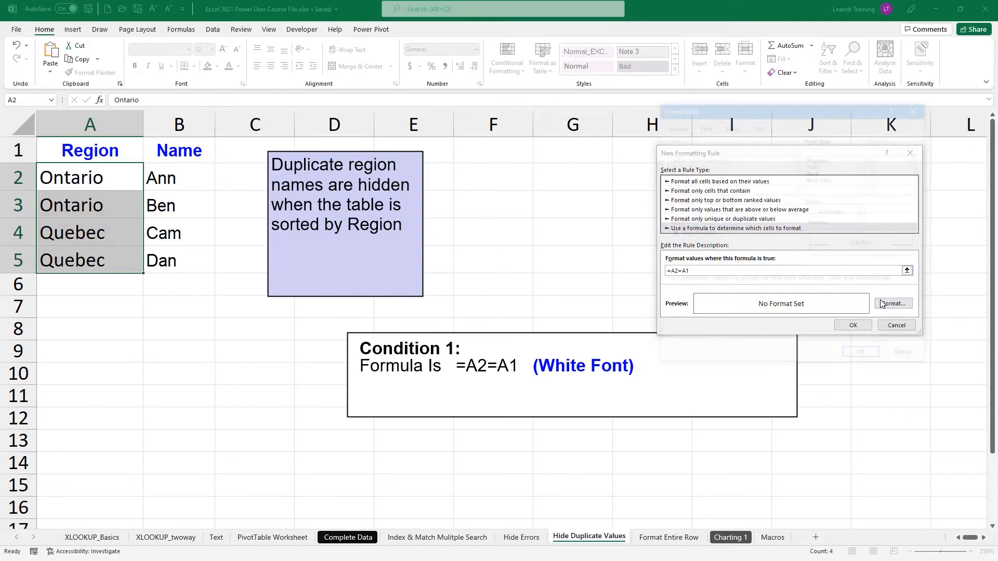
{"action": "left_click", "coordinate": [842, 213]}
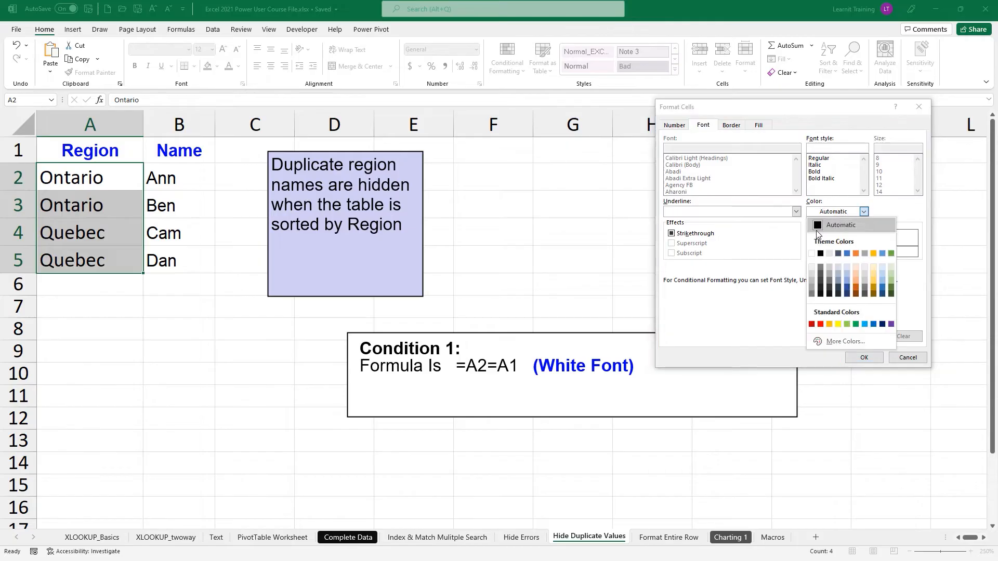
{"action": "left_click", "coordinate": [811, 253]}
{"action": "left_click", "coordinate": [864, 357]}
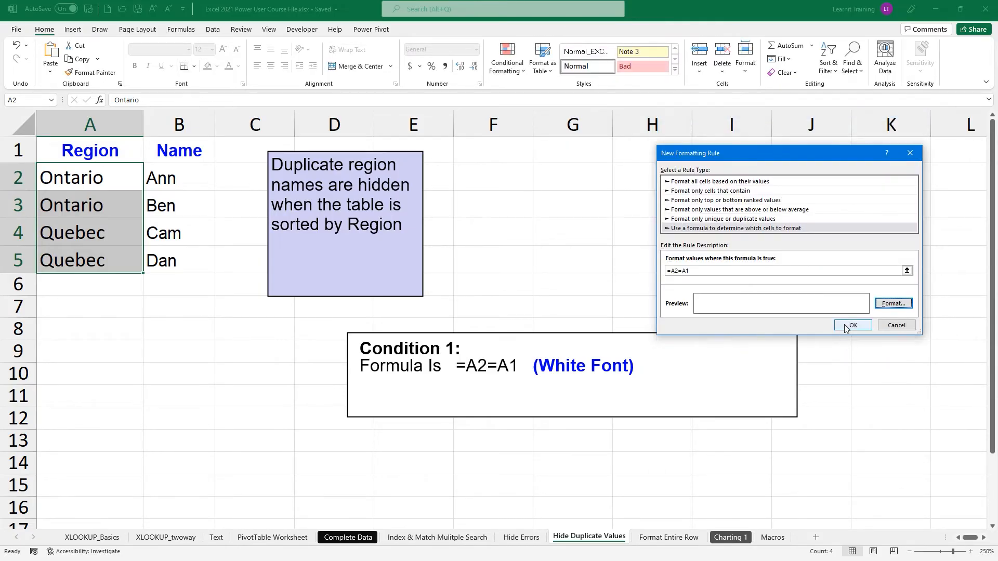
{"action": "left_click", "coordinate": [850, 322]}
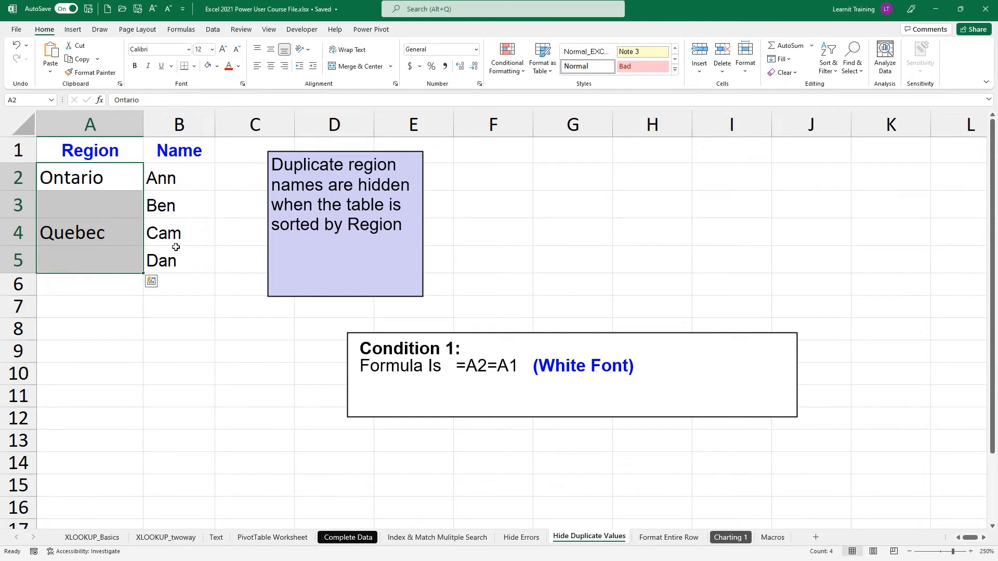
Step: Fill the region cells A2:A5 with blue
{"action": "left_click", "coordinate": [216, 66]}
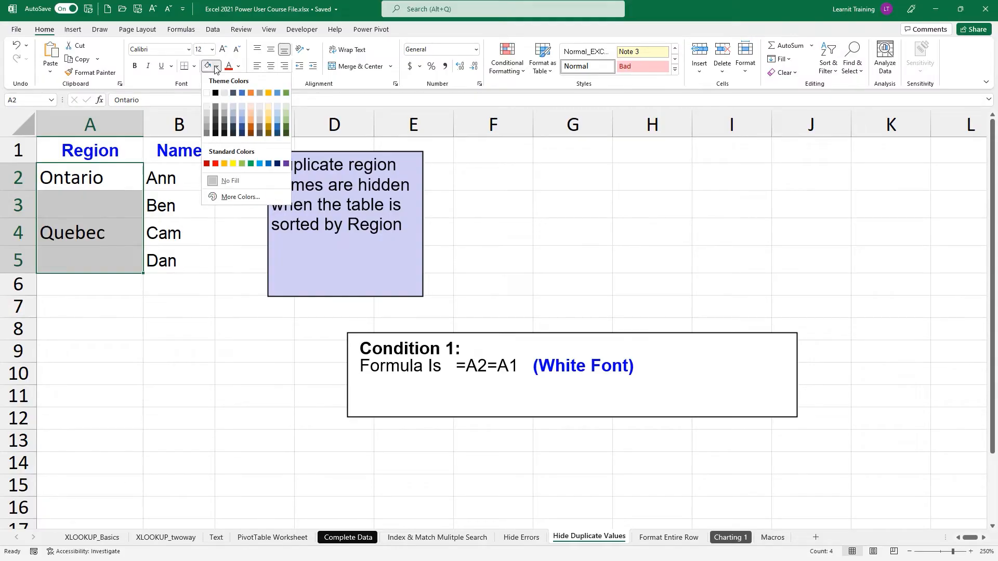
{"action": "left_click", "coordinate": [241, 94]}
{"action": "left_click_drag", "start_coordinate": [97, 187], "coordinate": [118, 260]}
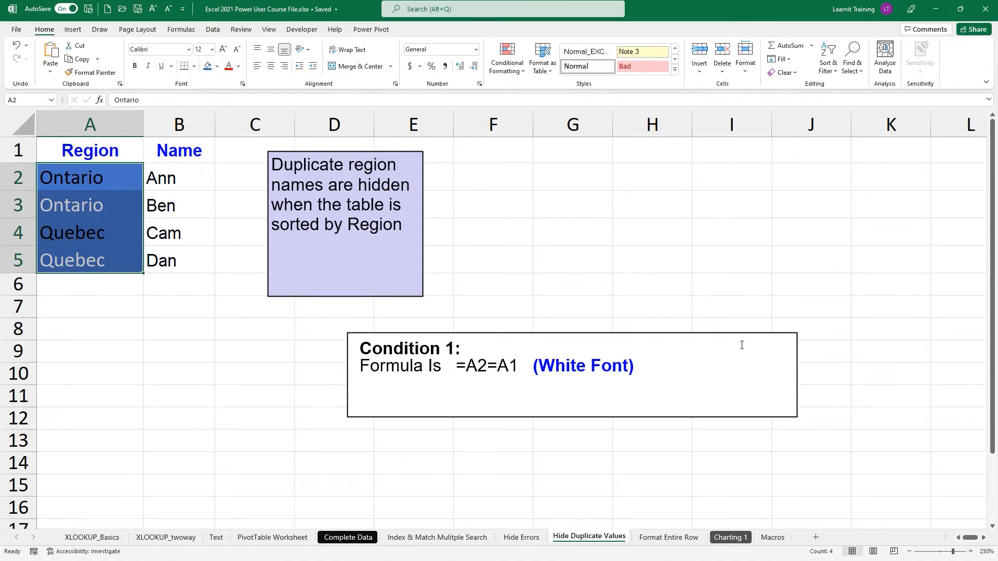
Step: On the Format Entire Row sheet, create a formula-based conditional formatting rule for A2:D4 with the condition =$B2>75
{"action": "key", "text": "ctrl+Page_Down"}
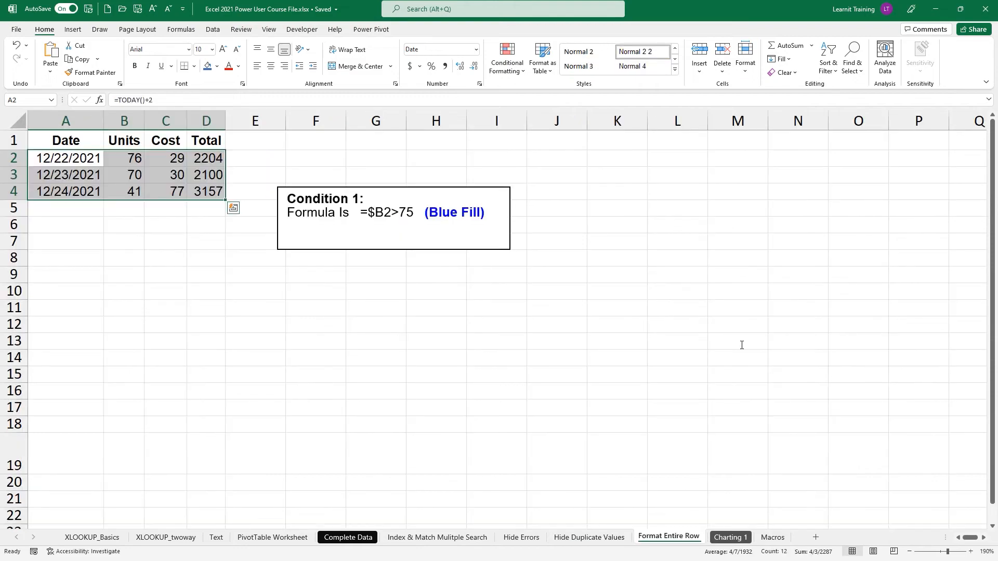
{"action": "left_click", "coordinate": [740, 345]}
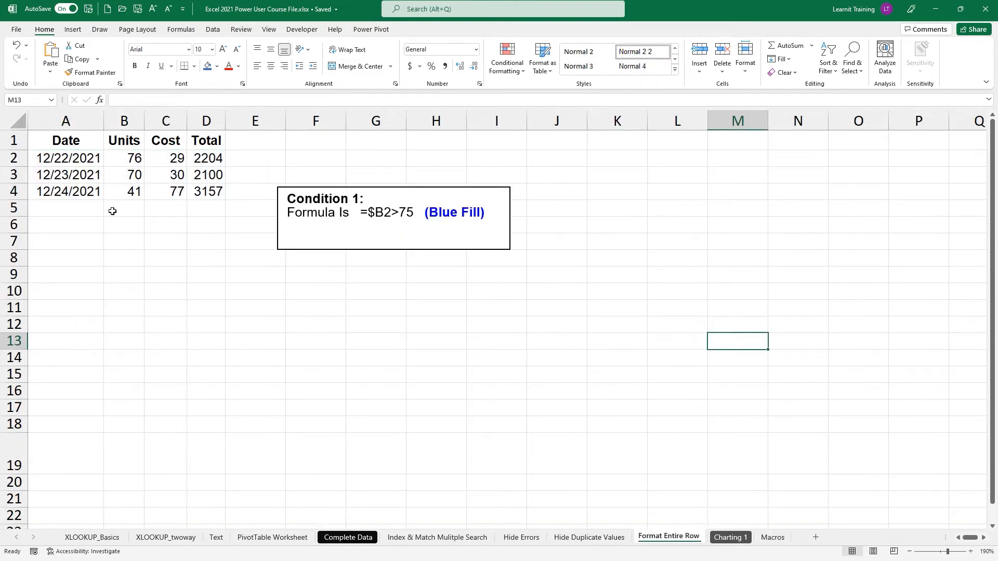
{"action": "left_click_drag", "start_coordinate": [44, 157], "coordinate": [208, 195]}
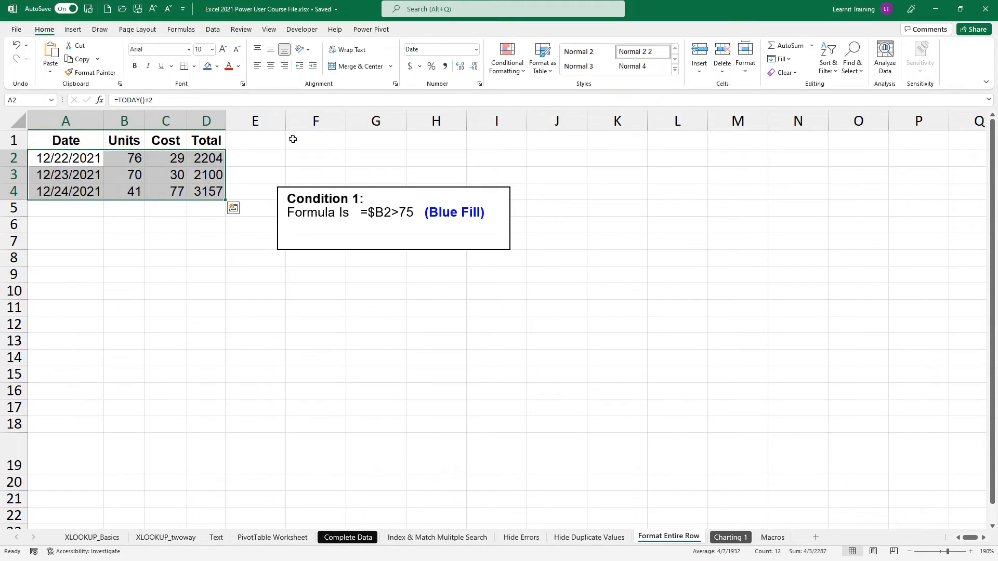
{"action": "left_click", "coordinate": [521, 73]}
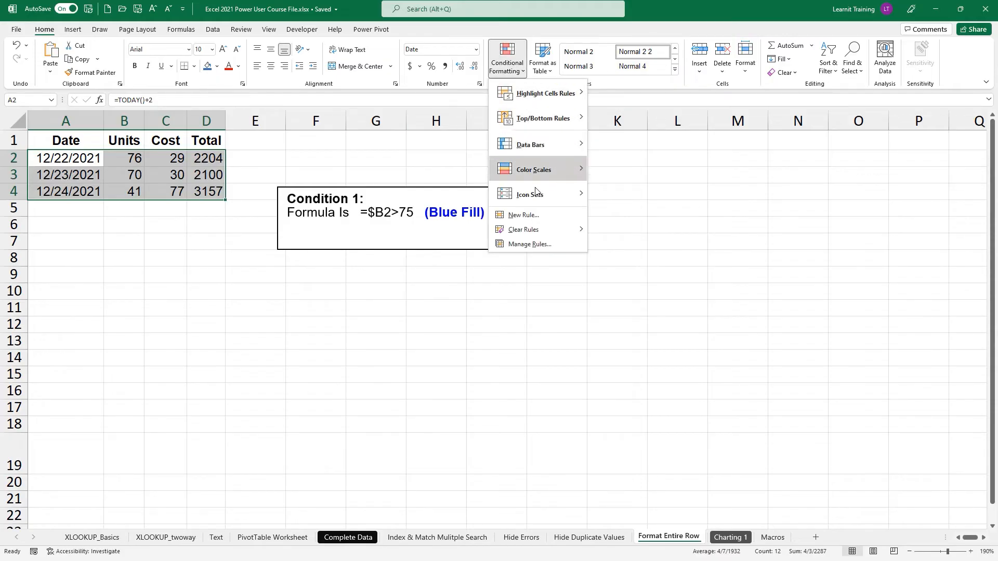
{"action": "left_click", "coordinate": [523, 221]}
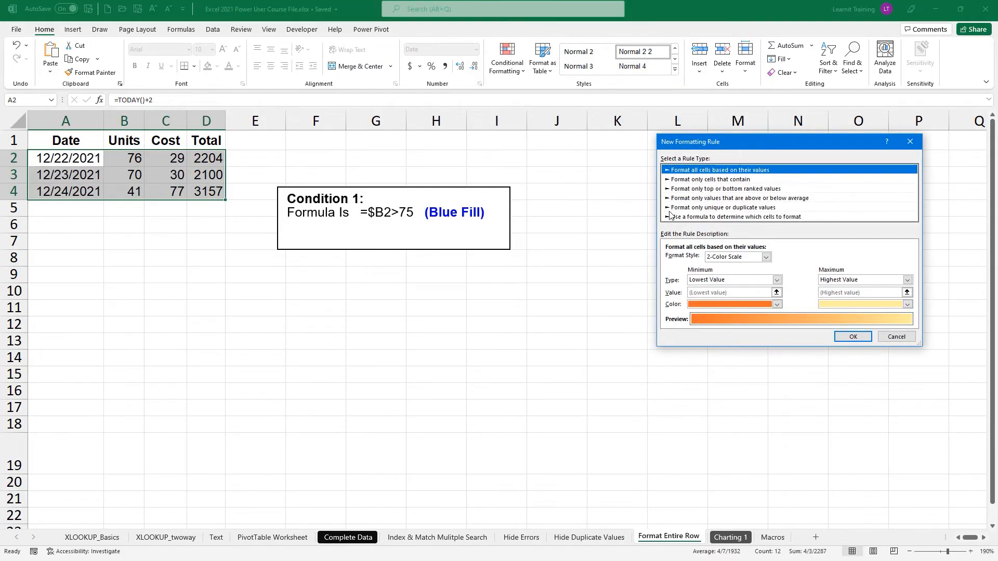
{"action": "left_click", "coordinate": [678, 217]}
{"action": "left_click", "coordinate": [678, 259]}
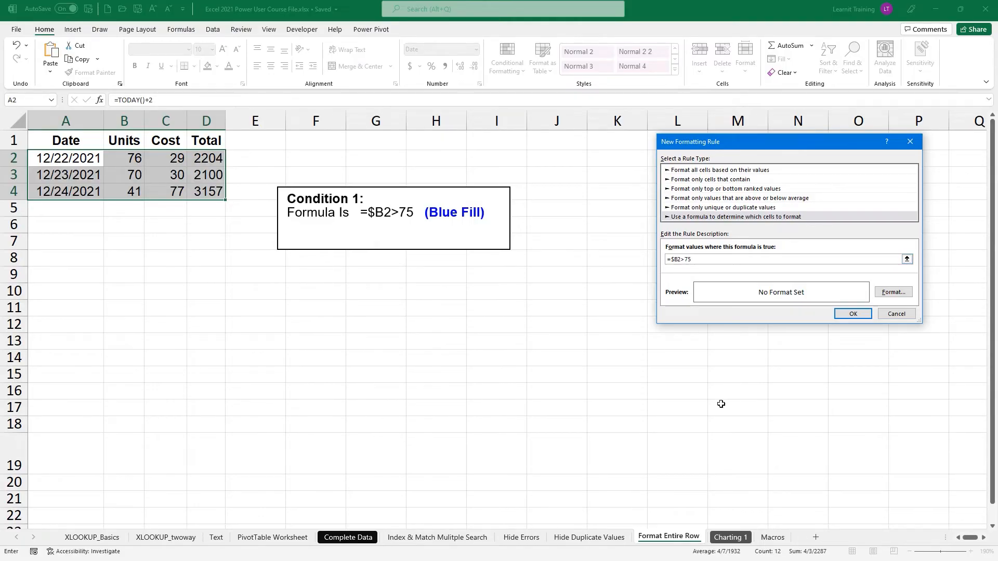
Step: Give the Units rule a standard blue background fill and apply it to A2:D4
{"action": "left_click", "coordinate": [878, 292]}
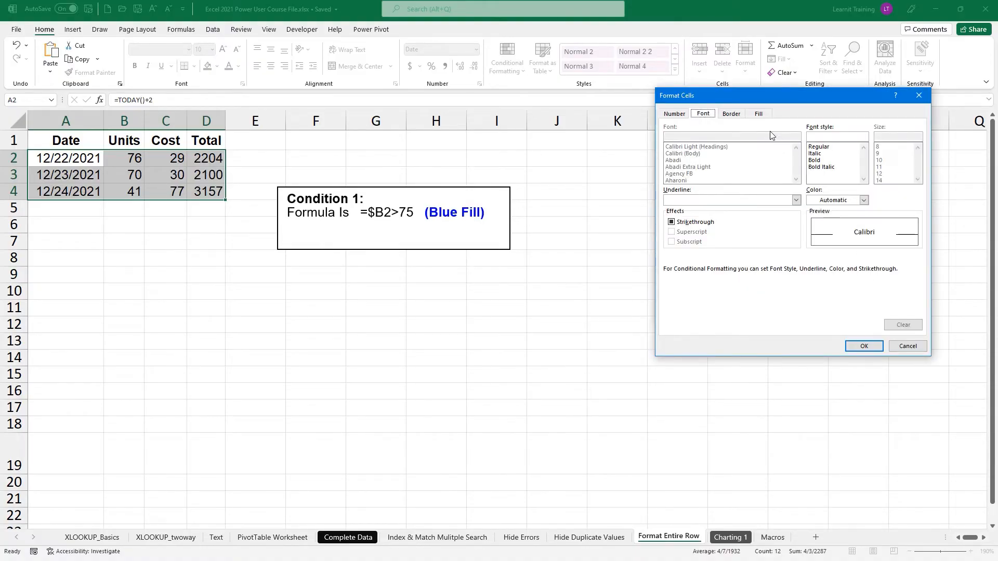
{"action": "left_click", "coordinate": [758, 114]}
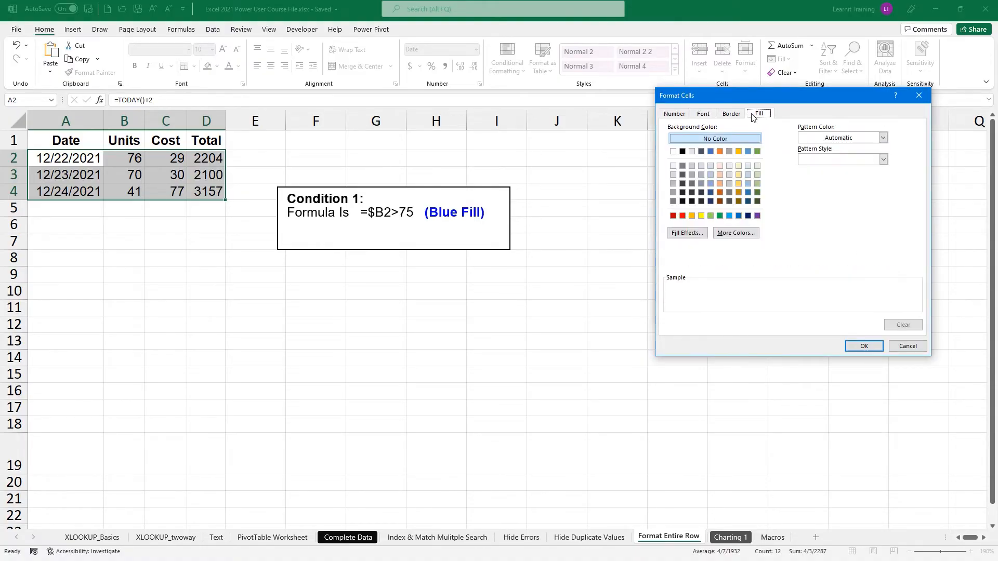
{"action": "left_click", "coordinate": [738, 216]}
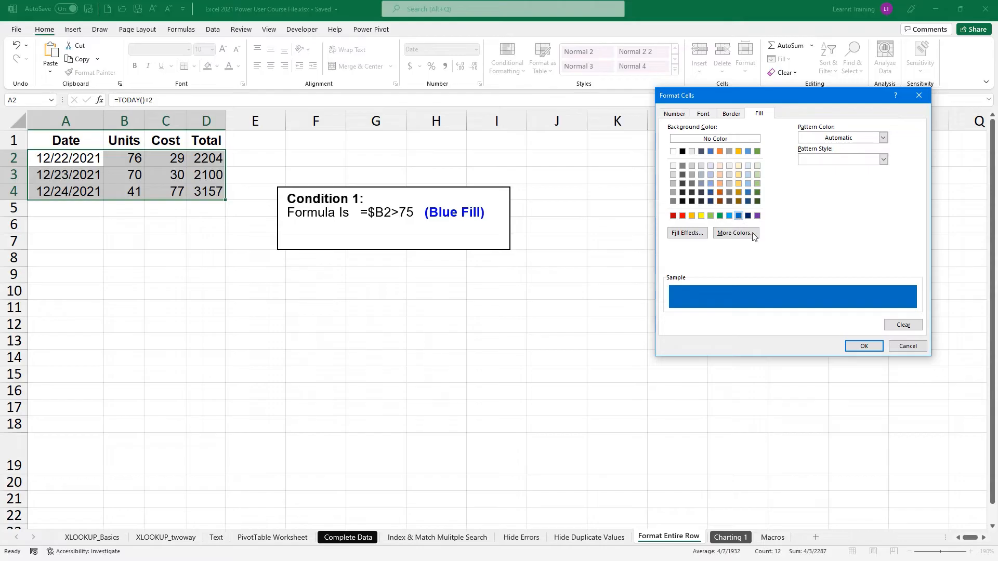
{"action": "left_click", "coordinate": [864, 346]}
{"action": "left_click", "coordinate": [852, 314]}
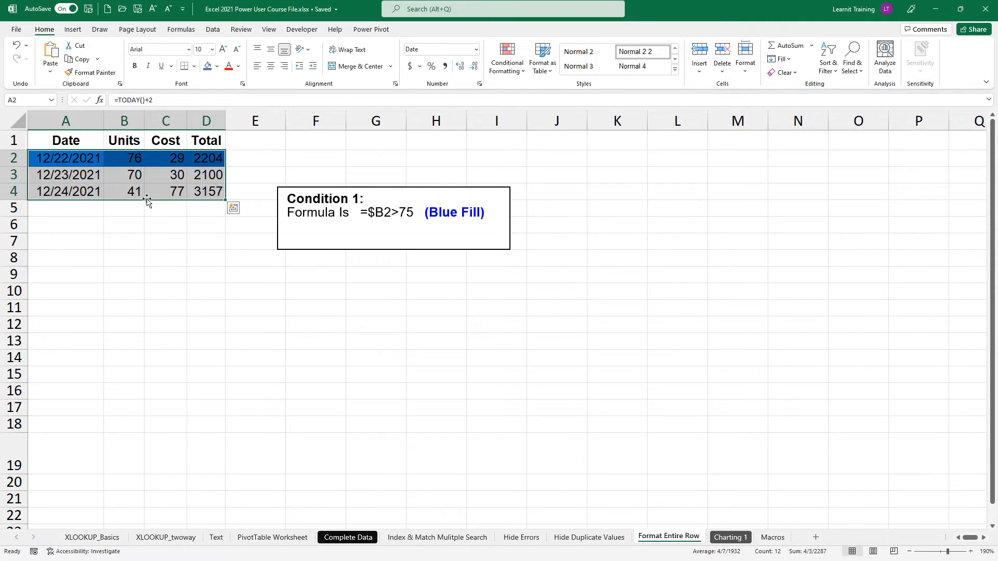
Step: Change the Units value in cell B4 to 80
{"action": "left_click", "coordinate": [130, 193]}
{"action": "type", "text": "80"}
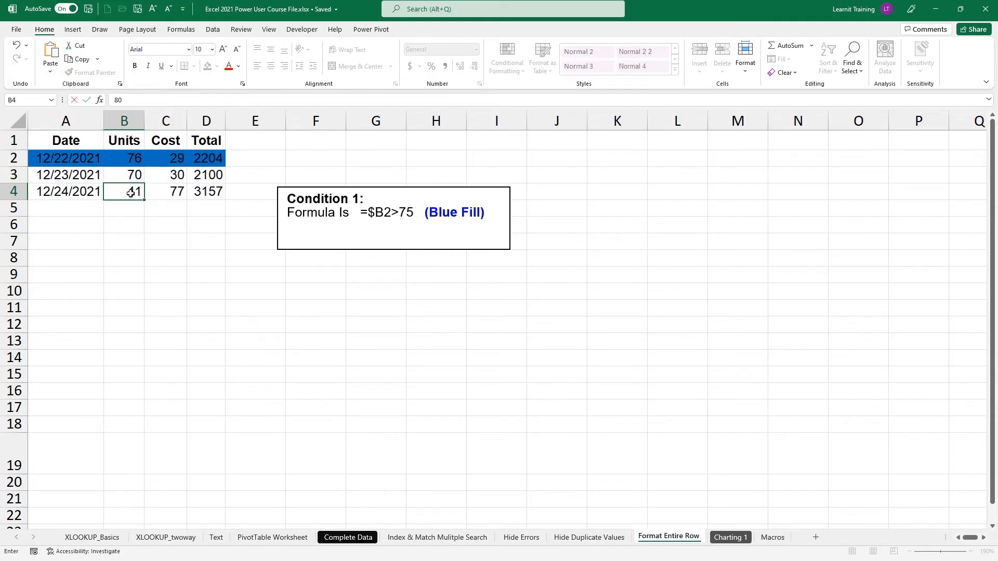
{"action": "key", "text": "Return"}
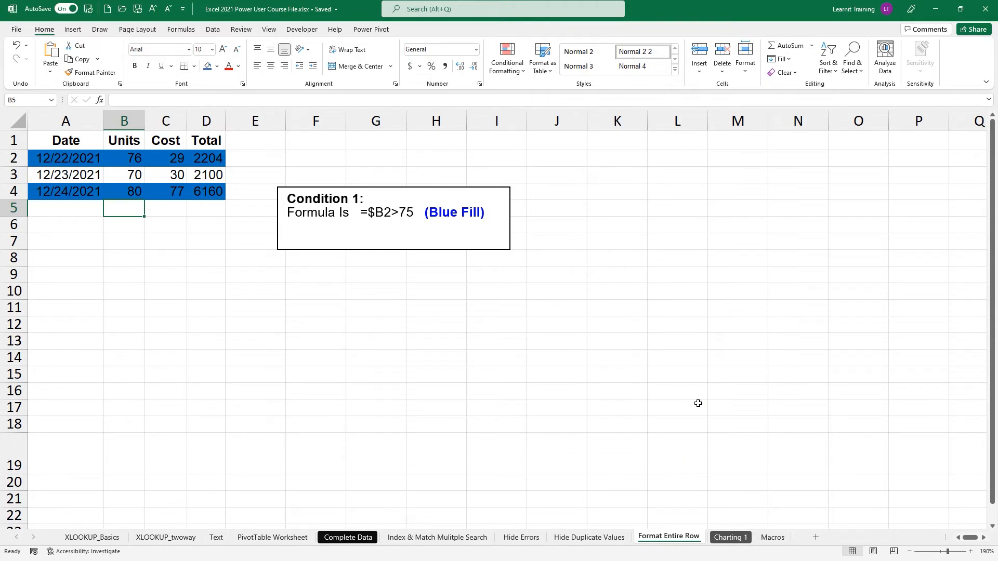
Step: Clear the region names from A2:A5 on the Hide Duplicate Values sheet
{"action": "key", "text": "ctrl+Page_Up"}
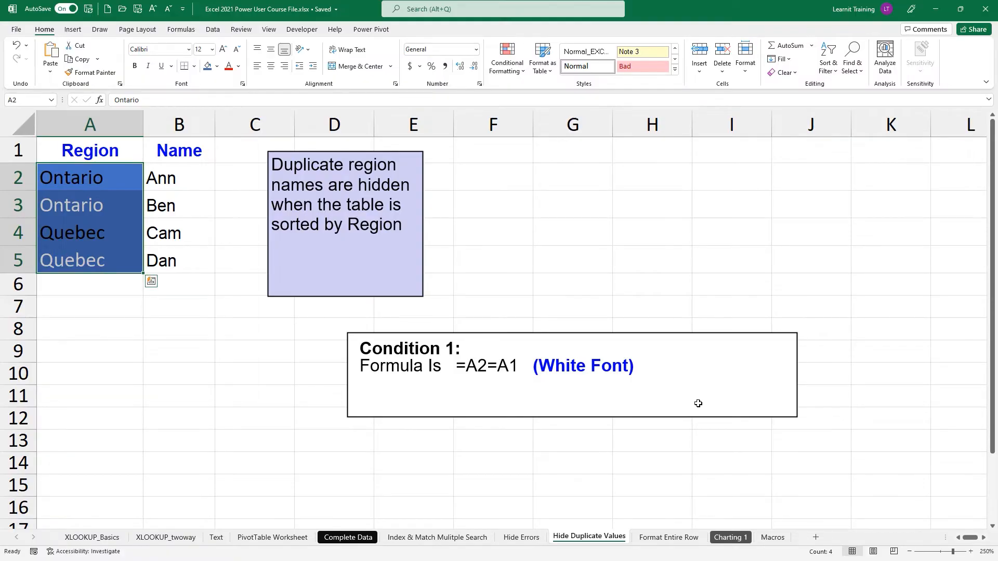
{"action": "key", "text": "Delete"}
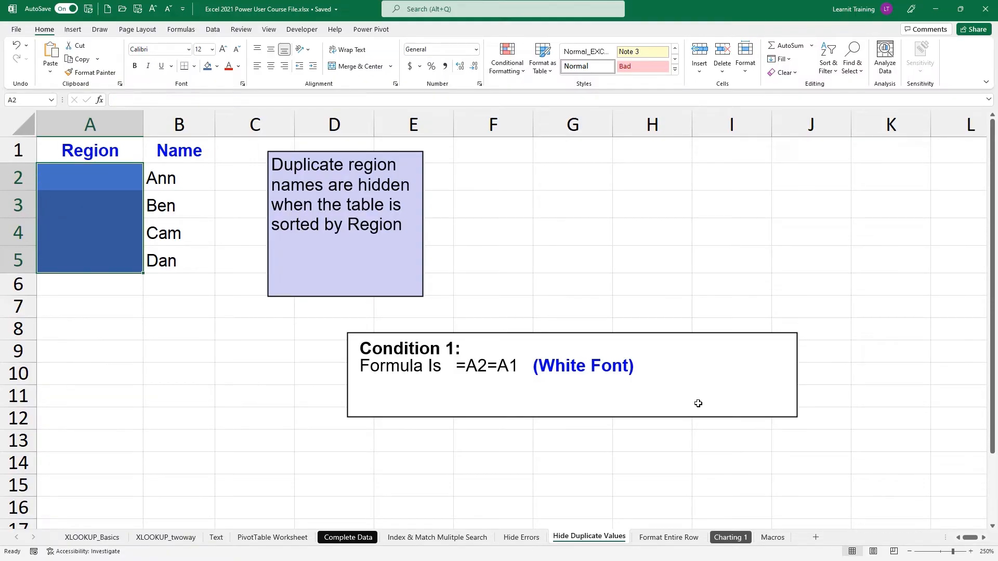
Step: Review the conditional formatting examples on the Hide Errors, Hide Duplicate Values and Format Entire Row sheets
{"action": "key", "text": "ctrl+Page_Up"}
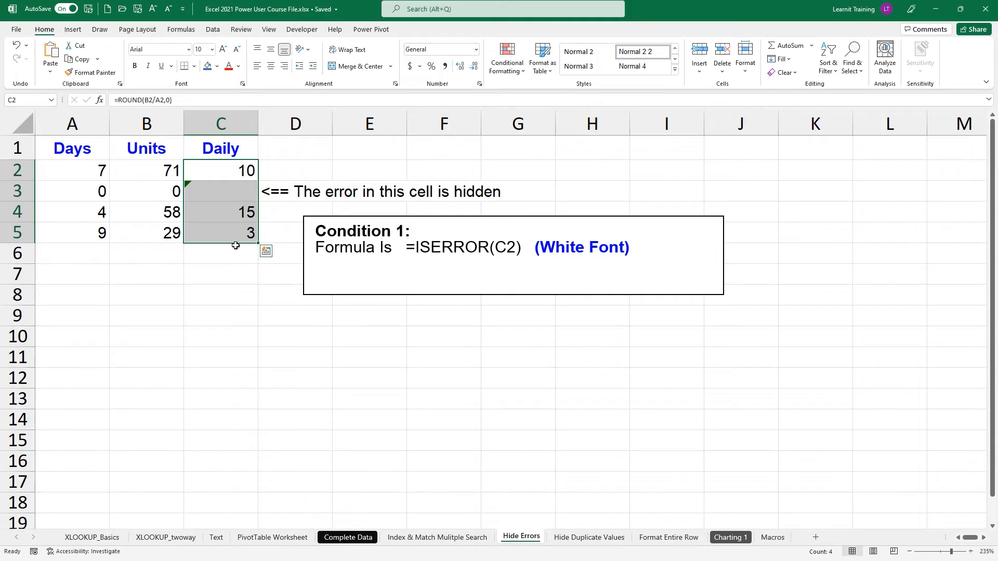
{"action": "left_click", "coordinate": [569, 538]}
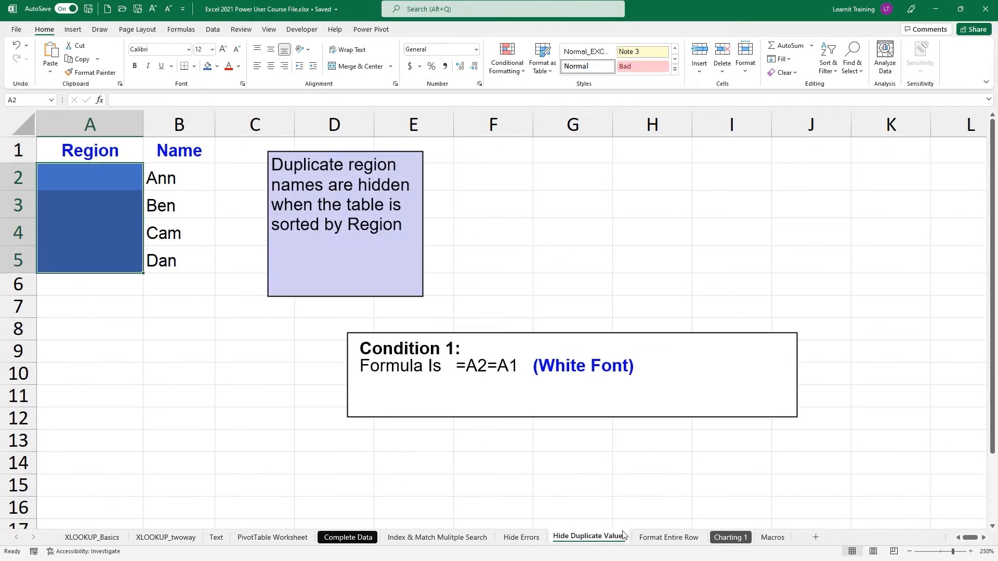
{"action": "left_click", "coordinate": [660, 538]}
{"action": "left_click", "coordinate": [621, 539]}
{"action": "left_click", "coordinate": [523, 540]}
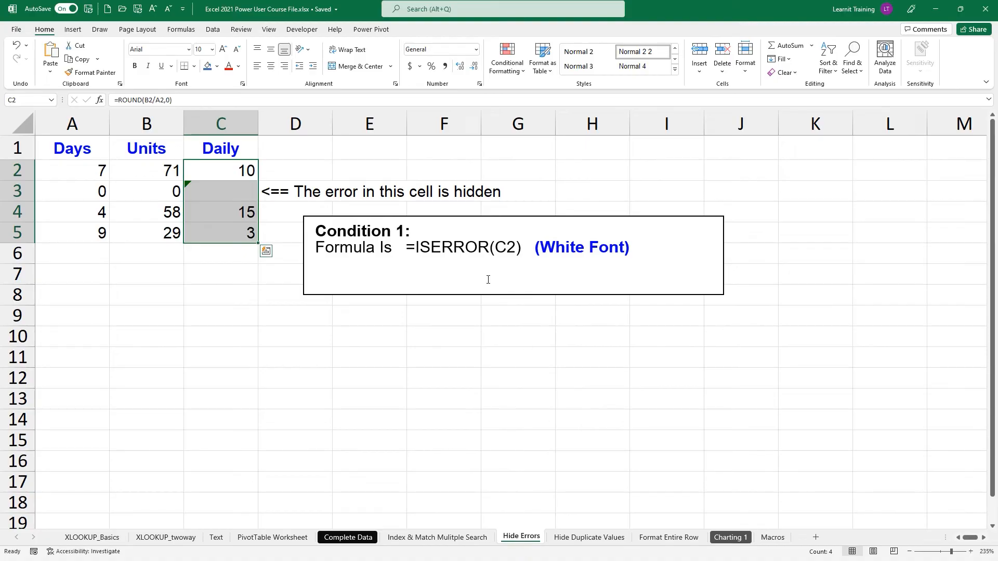
{"action": "left_click", "coordinate": [583, 538]}
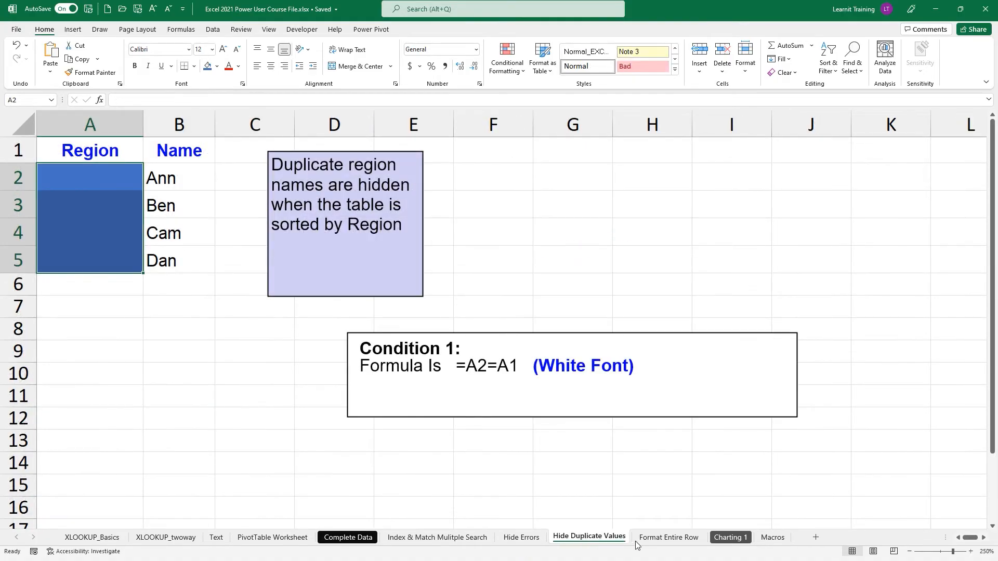
{"action": "left_click", "coordinate": [655, 541]}
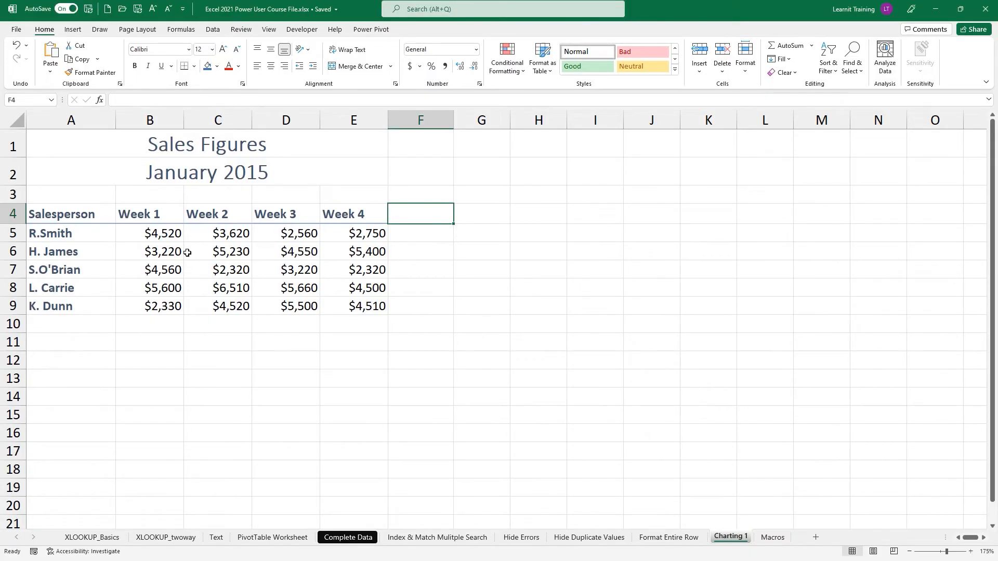
Step: Add an Average column beside the Sales Figures table A4:E9 with Quick Analysis, averaging each salesperson's four weeks
{"action": "left_click", "coordinate": [212, 254]}
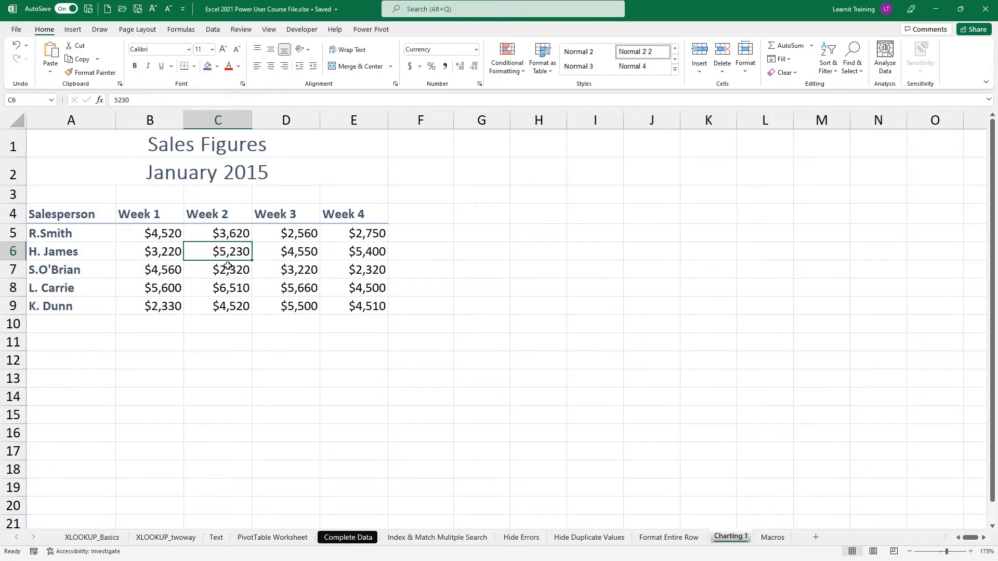
{"action": "key", "text": "ctrl+2"}
{"action": "type", "text": "t"}
{"action": "type", "text": "CTRL + A"}
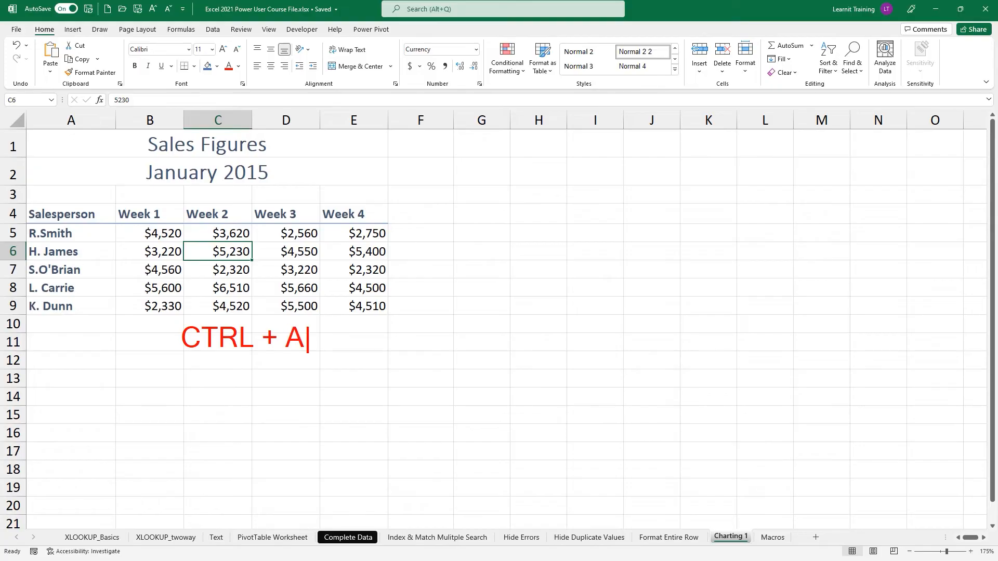
{"action": "key", "text": "Escape"}
{"action": "key", "text": "Escape"}
{"action": "key", "text": "ctrl+a"}
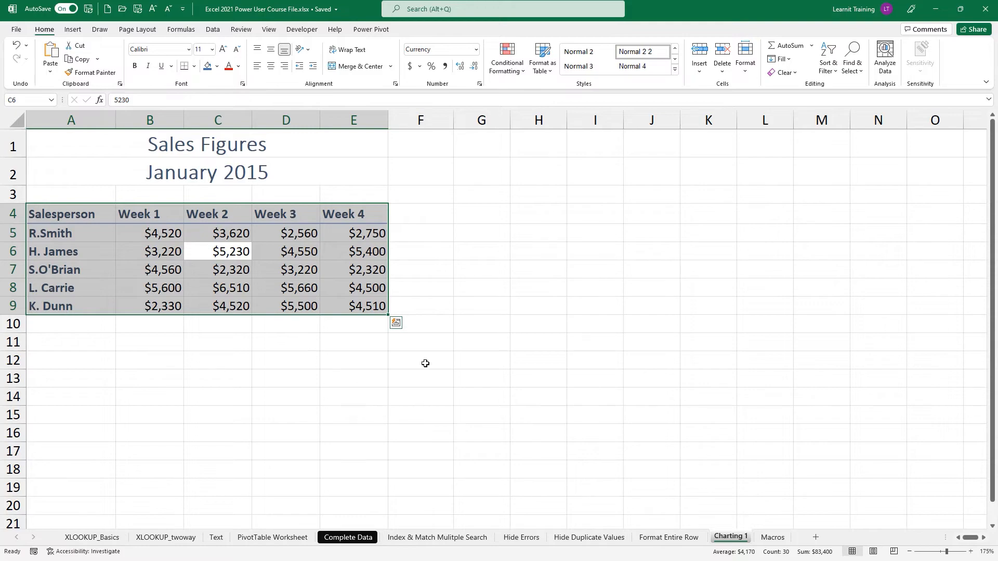
{"action": "left_click", "coordinate": [395, 324]}
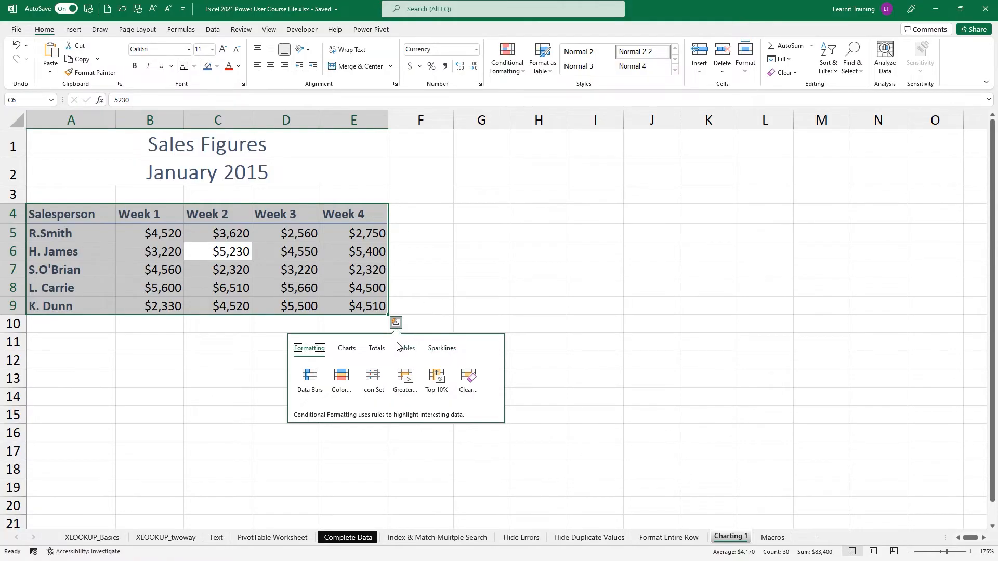
{"action": "left_click", "coordinate": [382, 352]}
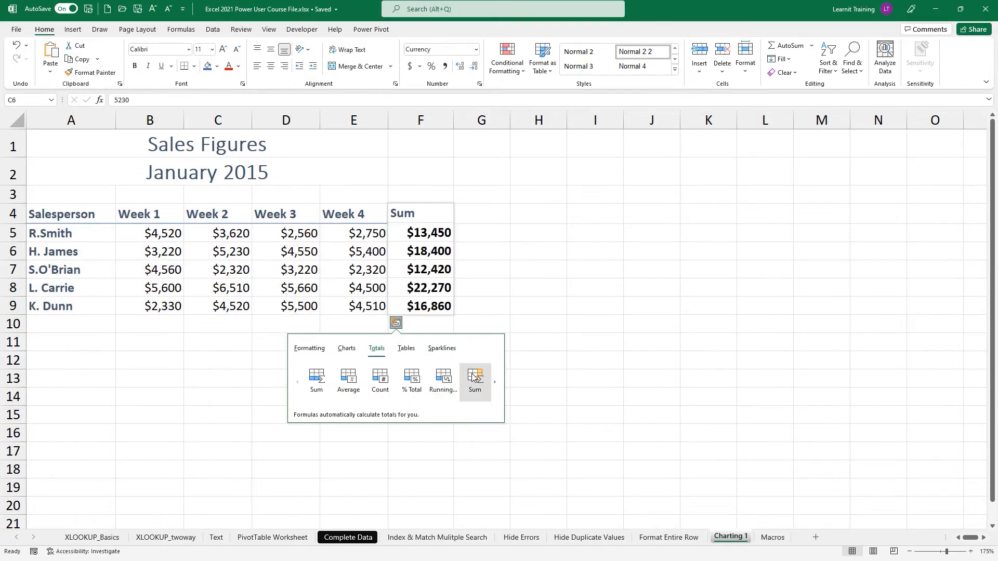
{"action": "left_click", "coordinate": [496, 384]}
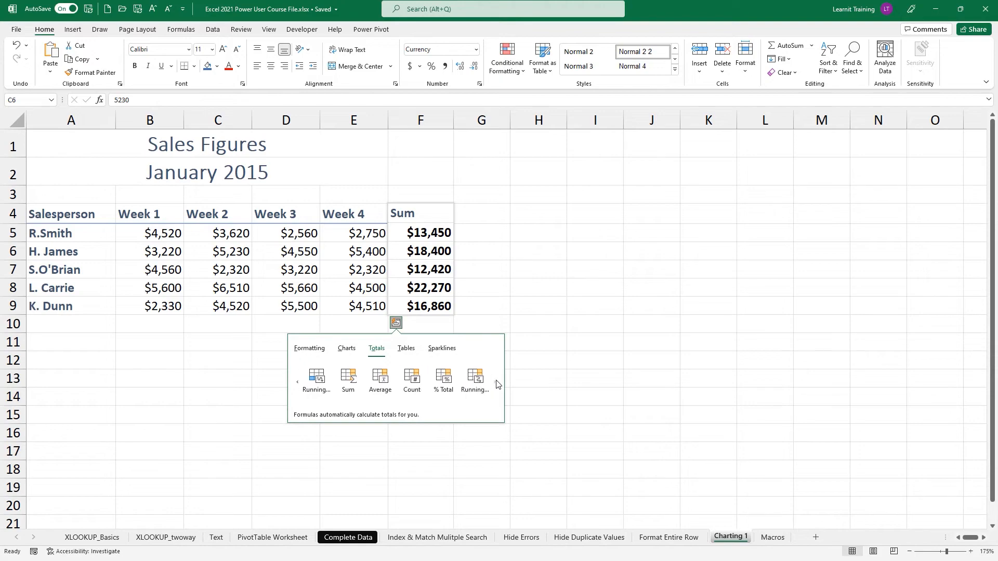
{"action": "left_click", "coordinate": [380, 383]}
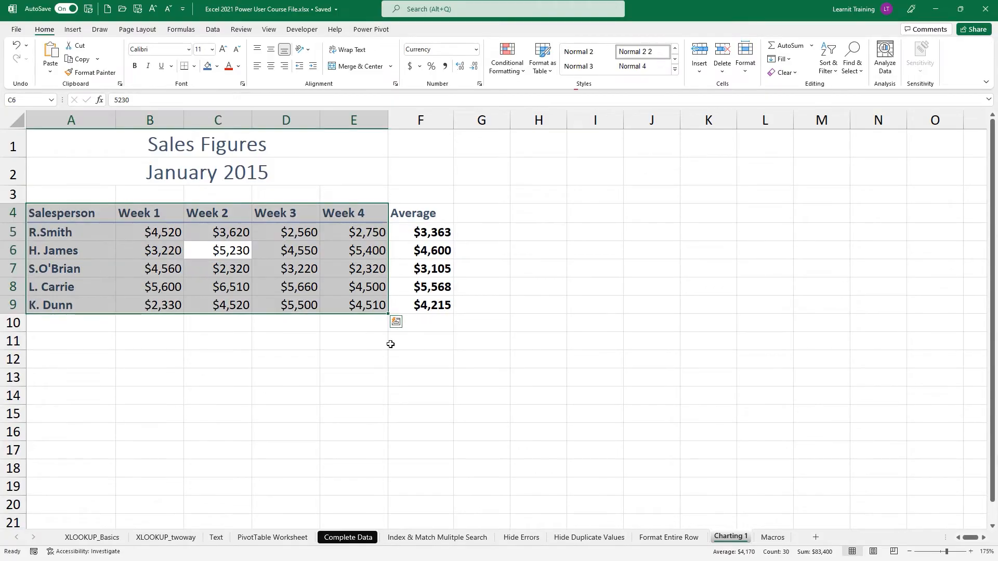
{"action": "left_click", "coordinate": [406, 234]}
{"action": "left_click_drag", "start_coordinate": [406, 234], "coordinate": [411, 307]}
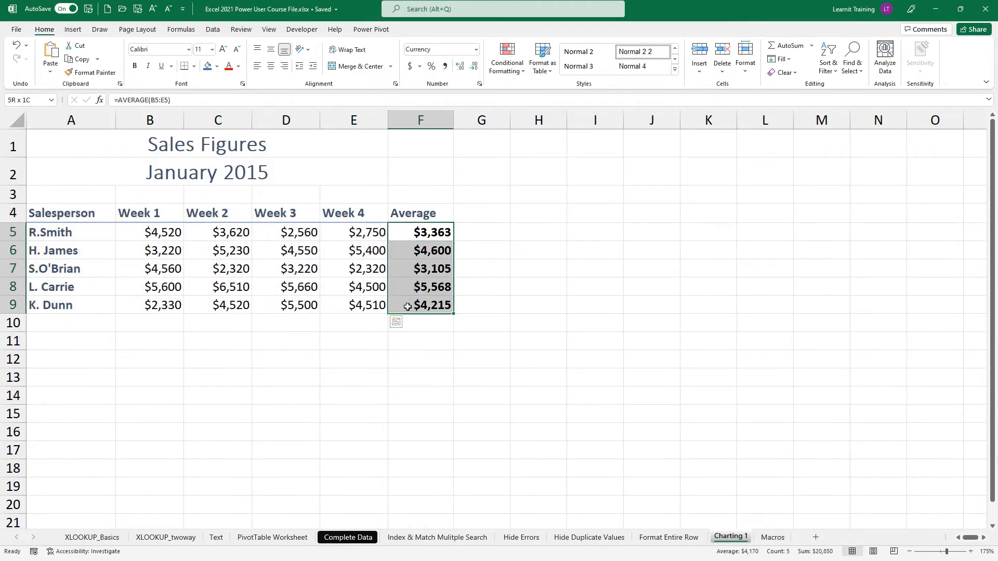
Step: Select the whole sales table including the Average column and open the full set of chart choices through Quick Analysis
{"action": "left_click", "coordinate": [241, 259]}
{"action": "key", "text": "ctrl+a"}
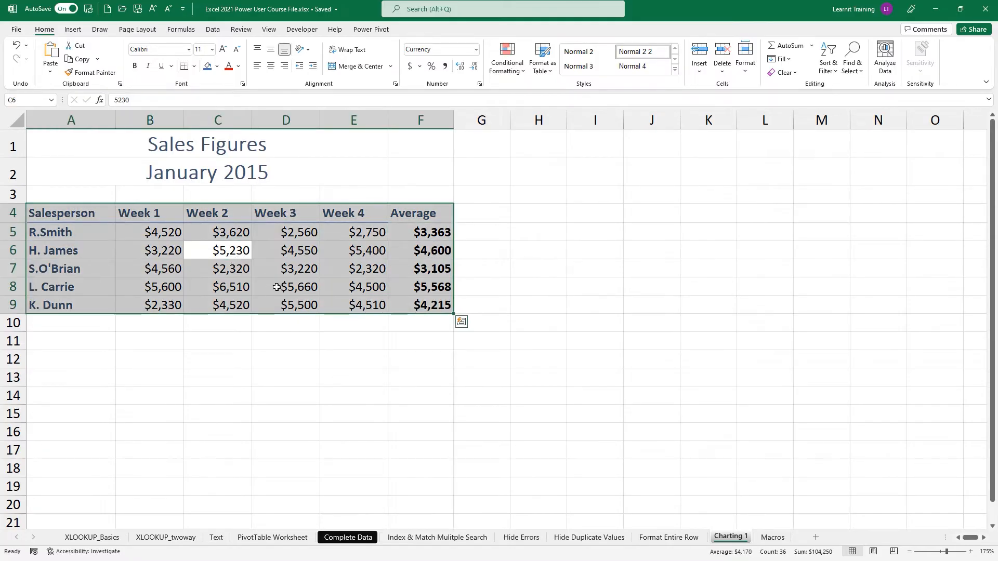
{"action": "left_click", "coordinate": [462, 322]}
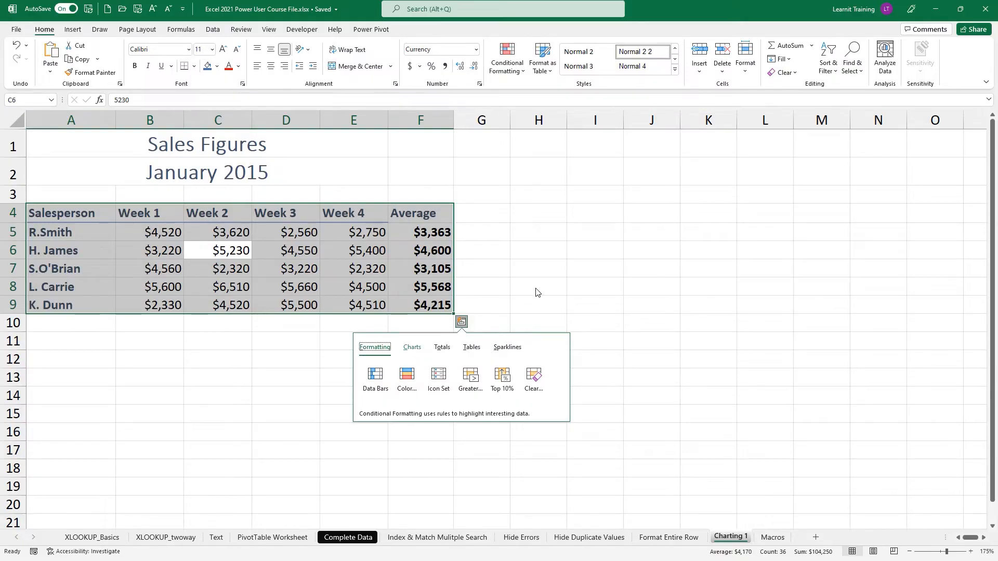
{"action": "mouse_move", "coordinate": [379, 381]}
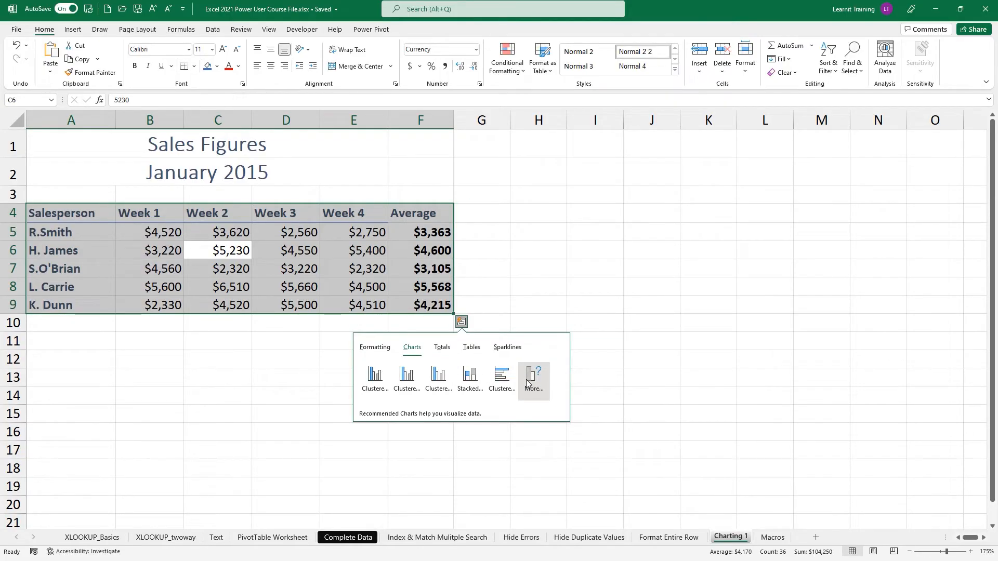
{"action": "left_click", "coordinate": [73, 30]}
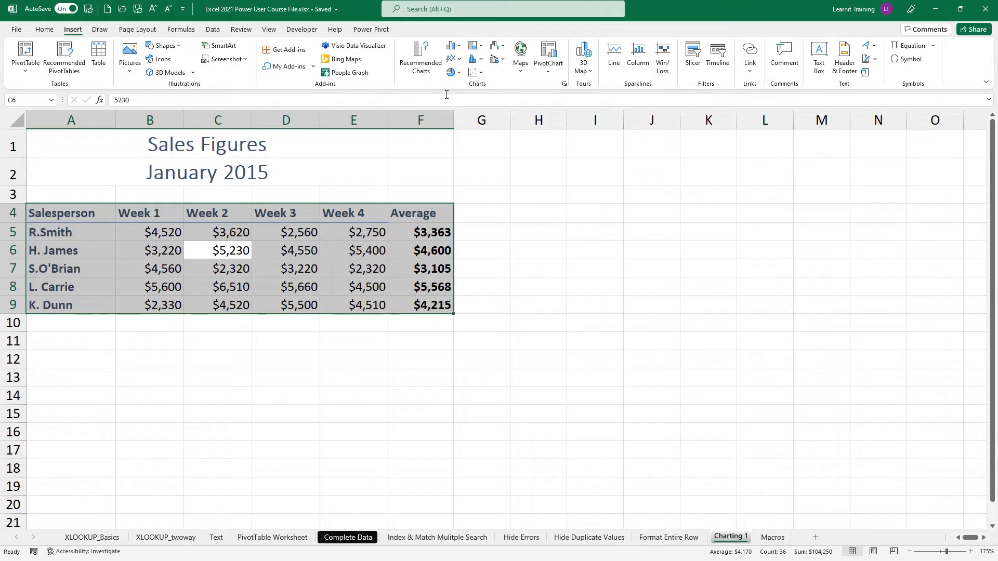
{"action": "left_click", "coordinate": [460, 324]}
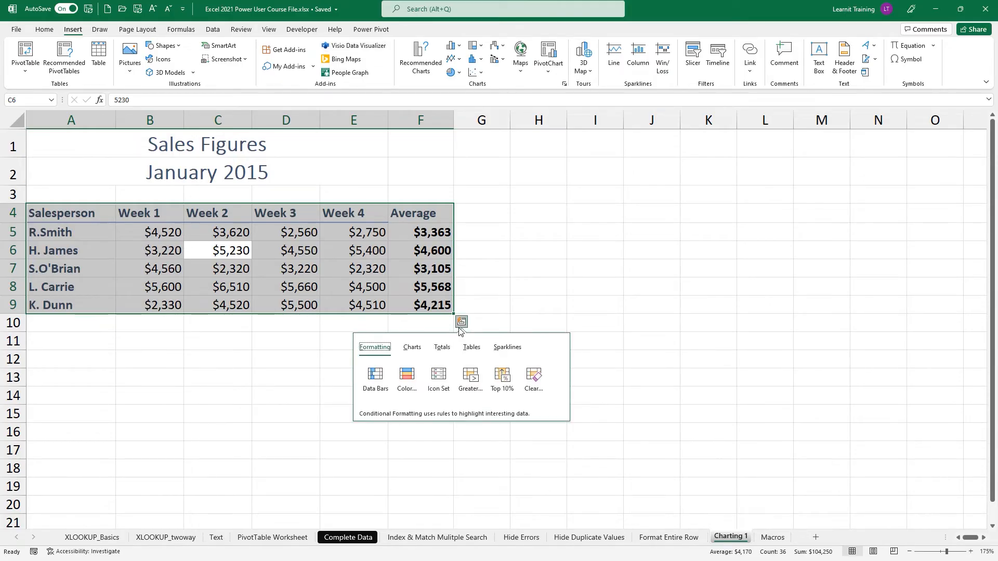
{"action": "left_click", "coordinate": [414, 348]}
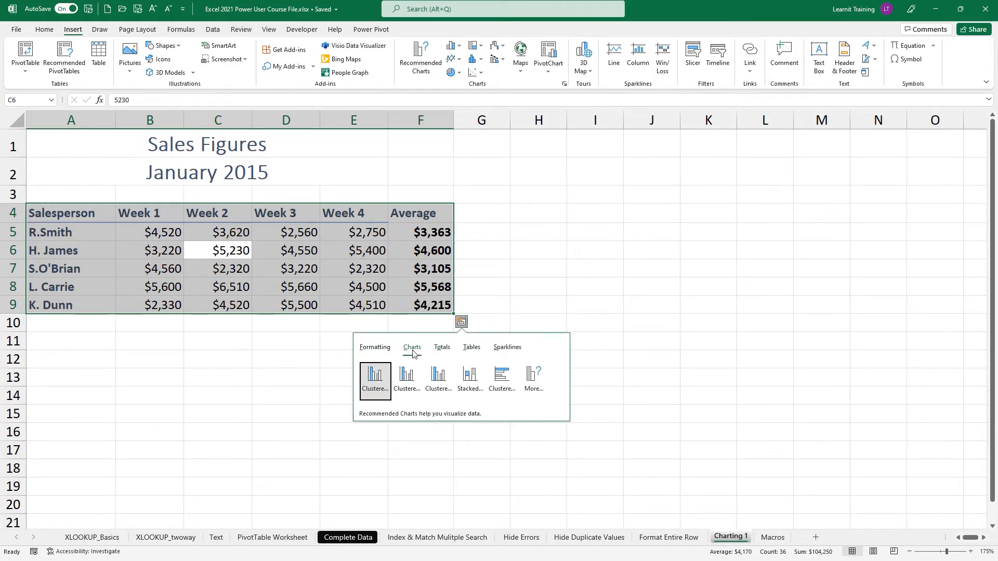
{"action": "left_click", "coordinate": [536, 392]}
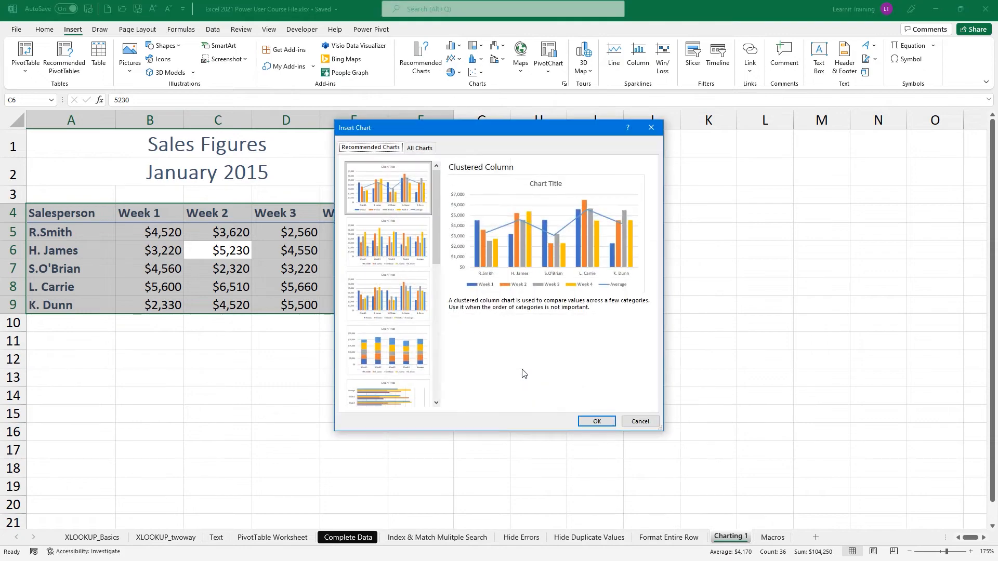
Step: Choose a Combo chart and set the last two salesperson series to Clustered Column
{"action": "mouse_move", "coordinate": [436, 201]}
{"action": "left_mouse_down"}
{"action": "mouse_move", "coordinate": [439, 257]}
{"action": "mouse_move", "coordinate": [439, 197]}
{"action": "left_mouse_up"}
{"action": "left_click", "coordinate": [417, 150]}
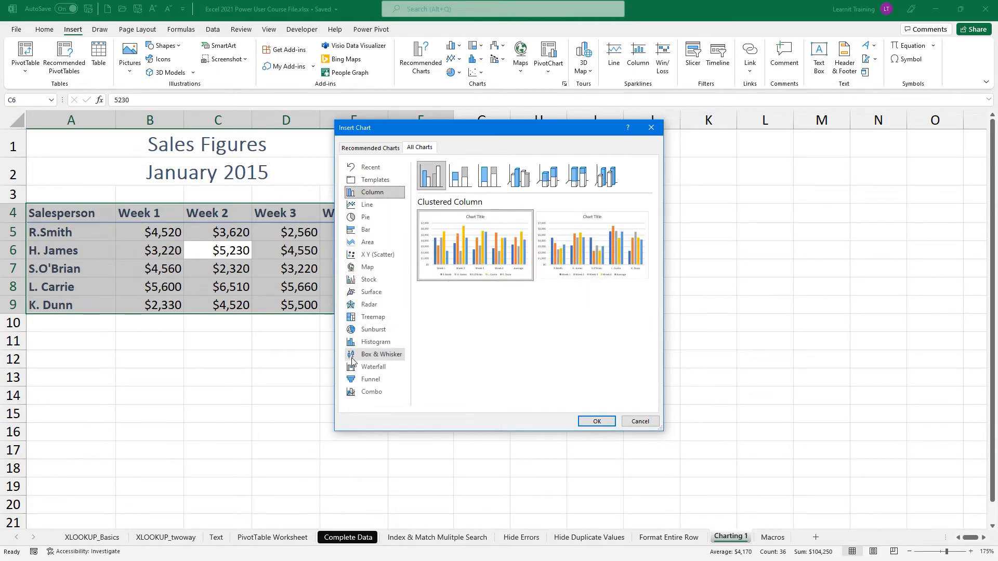
{"action": "left_click", "coordinate": [358, 397]}
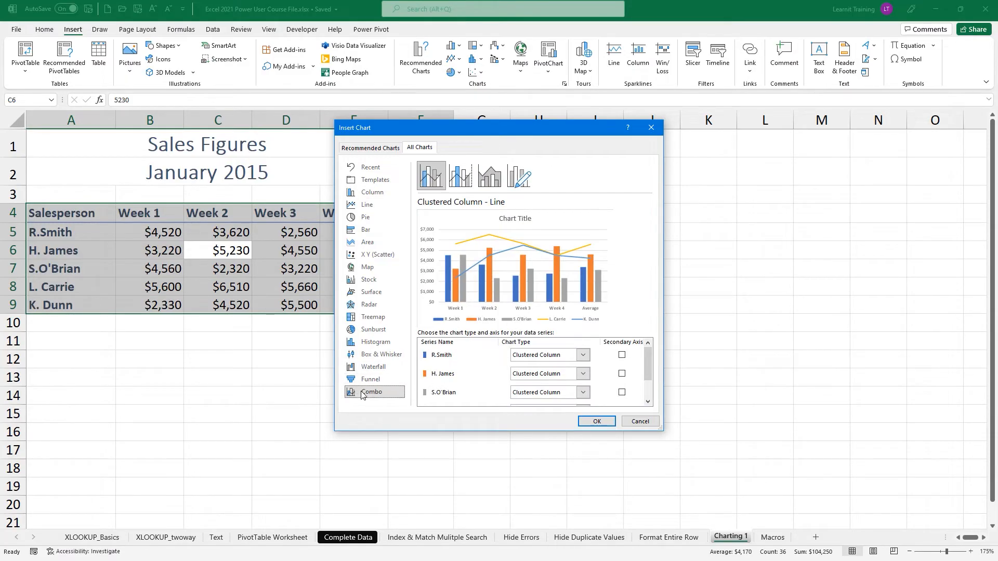
{"action": "scroll", "coordinate": [470, 368], "scroll_direction": "down", "scroll_amount": 2}
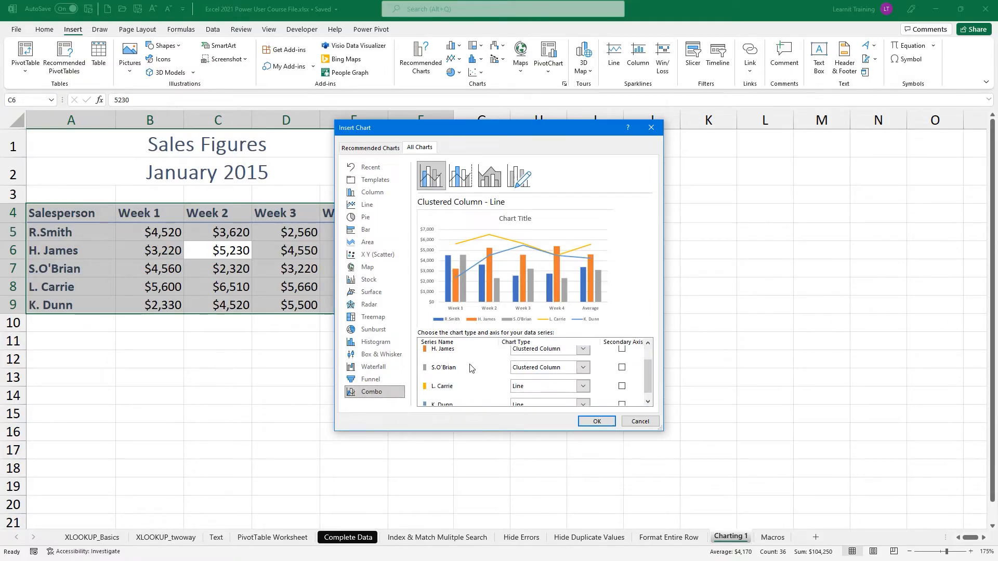
{"action": "left_click", "coordinate": [541, 378]}
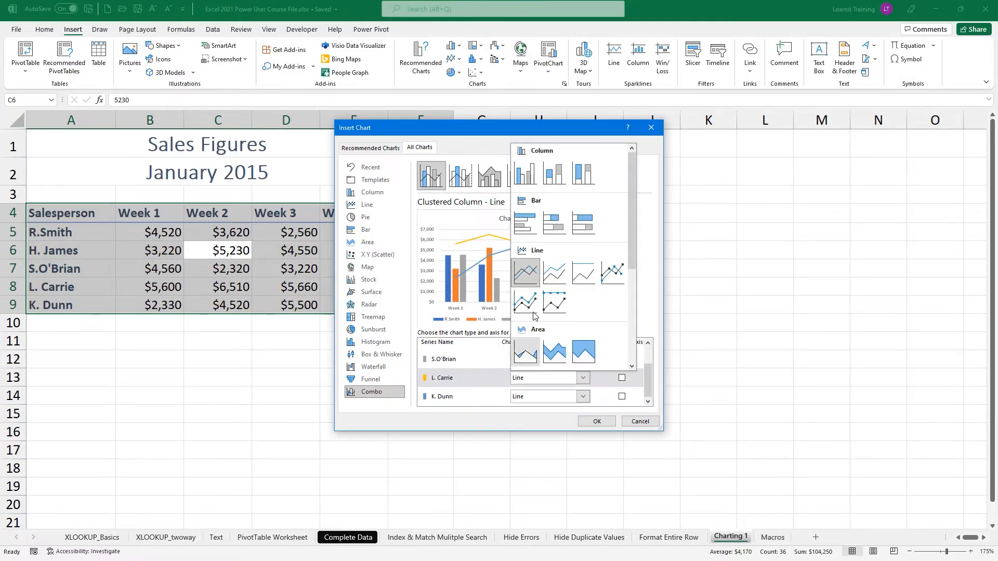
{"action": "left_click", "coordinate": [527, 180]}
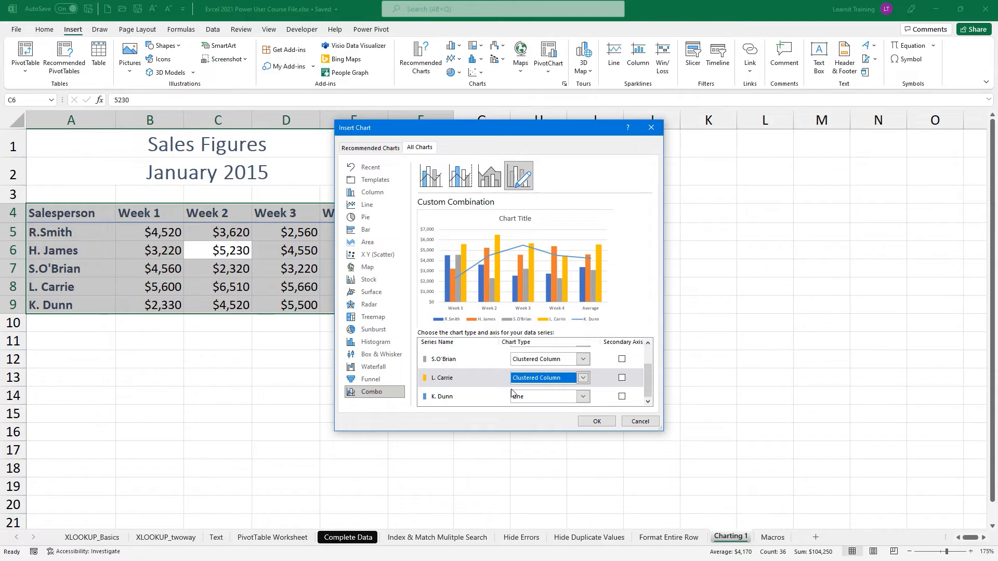
{"action": "left_click", "coordinate": [526, 400]}
{"action": "left_click", "coordinate": [525, 191]}
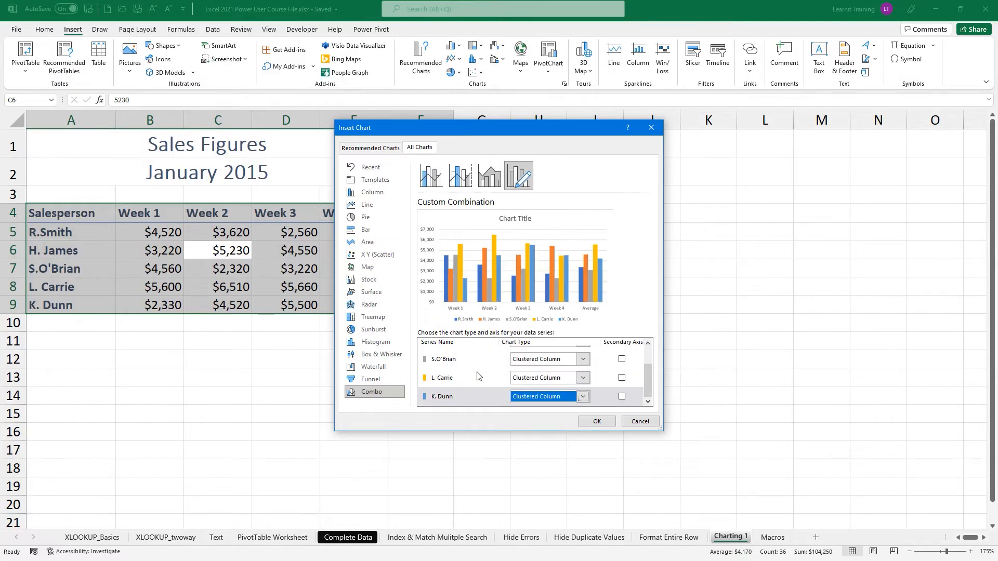
{"action": "scroll", "coordinate": [473, 379], "scroll_direction": "up", "scroll_amount": 2}
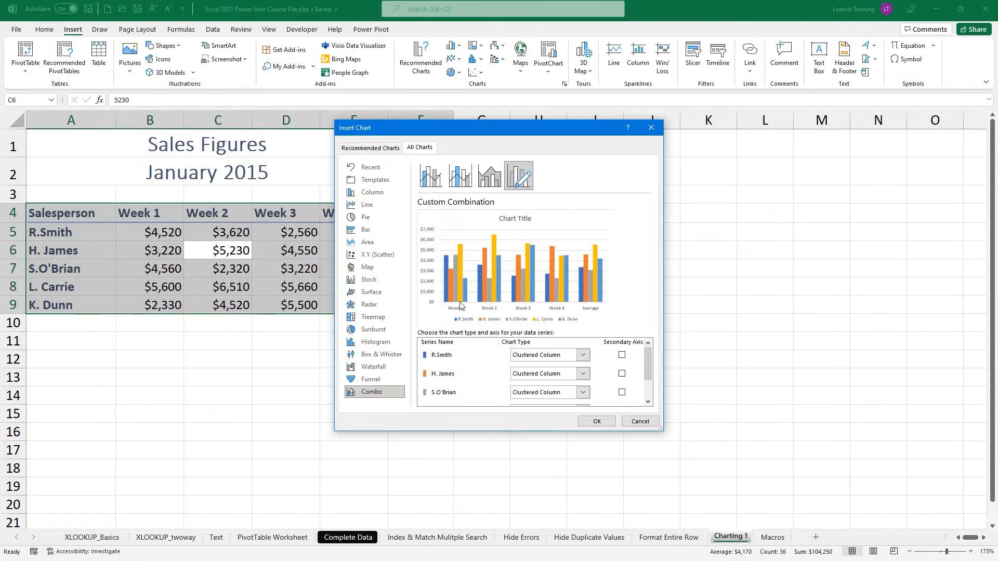
{"action": "scroll", "coordinate": [535, 403], "scroll_direction": "down", "scroll_amount": 2}
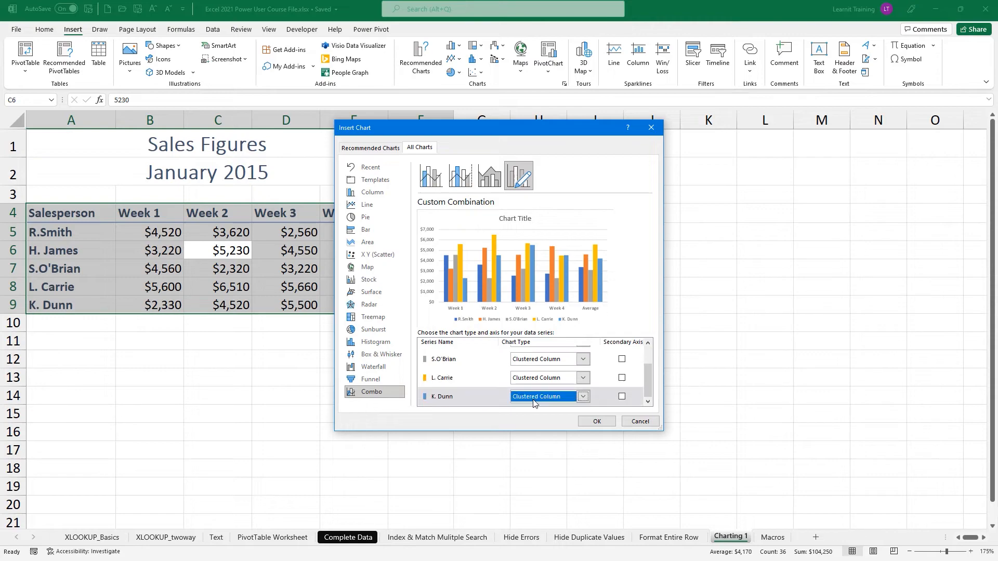
{"action": "scroll", "coordinate": [535, 409], "scroll_direction": "up", "scroll_amount": 2}
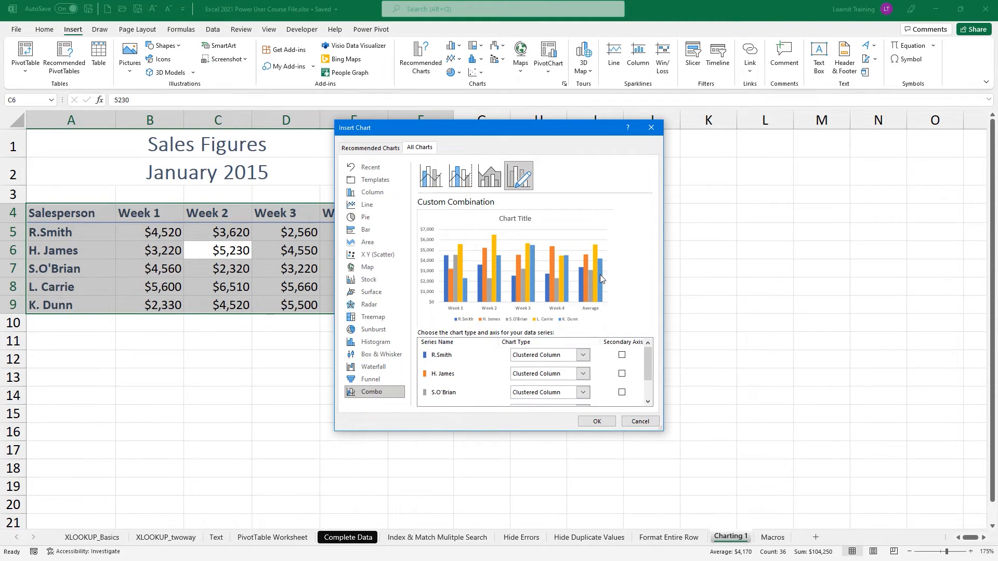
Step: Compare the recommended charts with the custom combination and insert the custom combination chart
{"action": "left_click", "coordinate": [348, 149]}
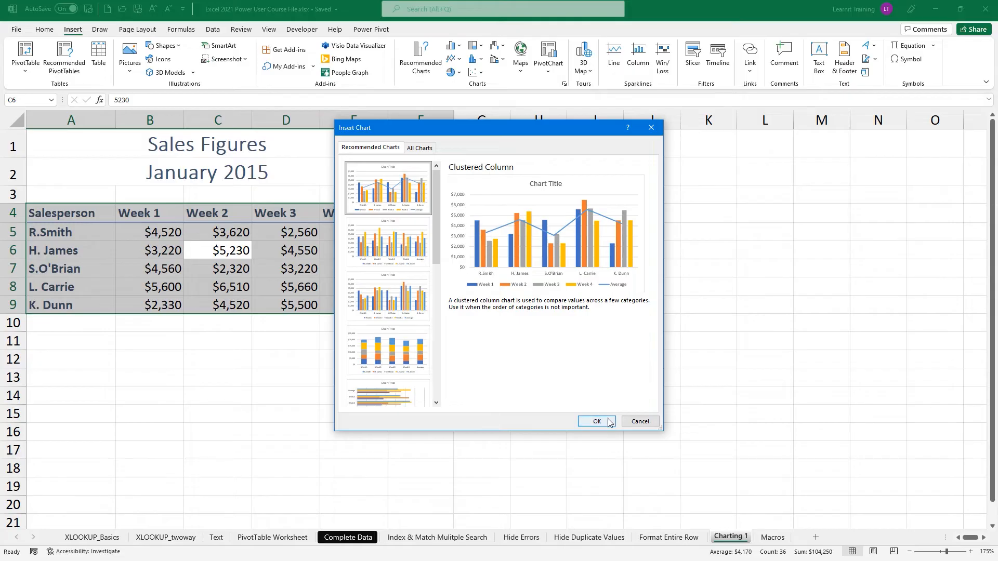
{"action": "left_click", "coordinate": [416, 148]}
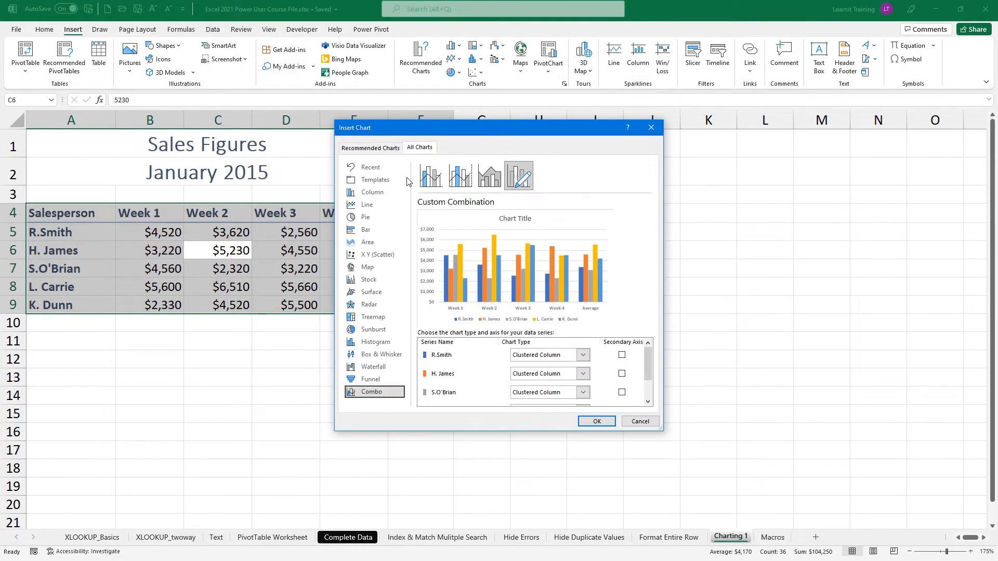
{"action": "left_click", "coordinate": [592, 421]}
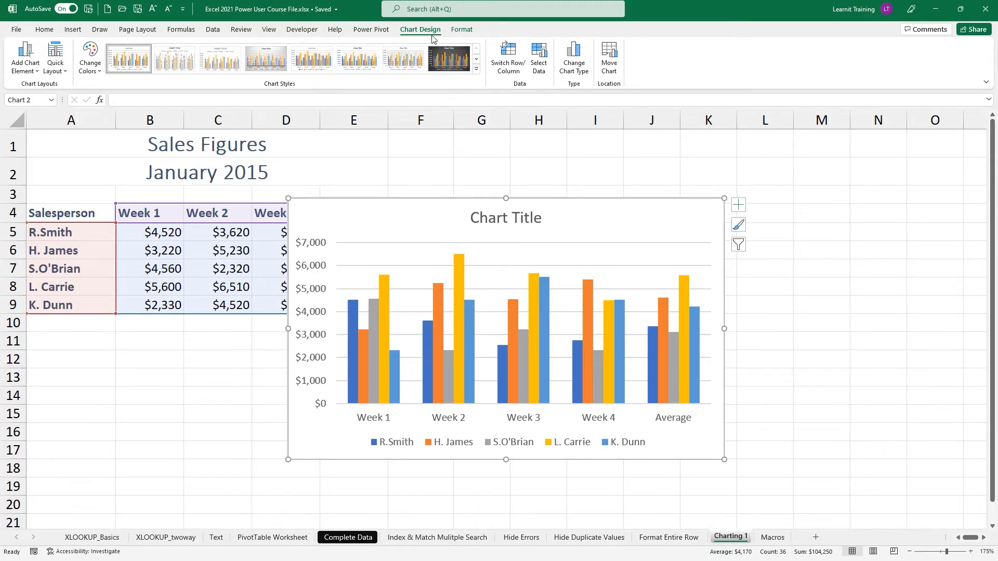
Step: Switch the chart's rows and columns to plot salespeople along the horizontal axis, keeping the chart selected
{"action": "left_click", "coordinate": [513, 63]}
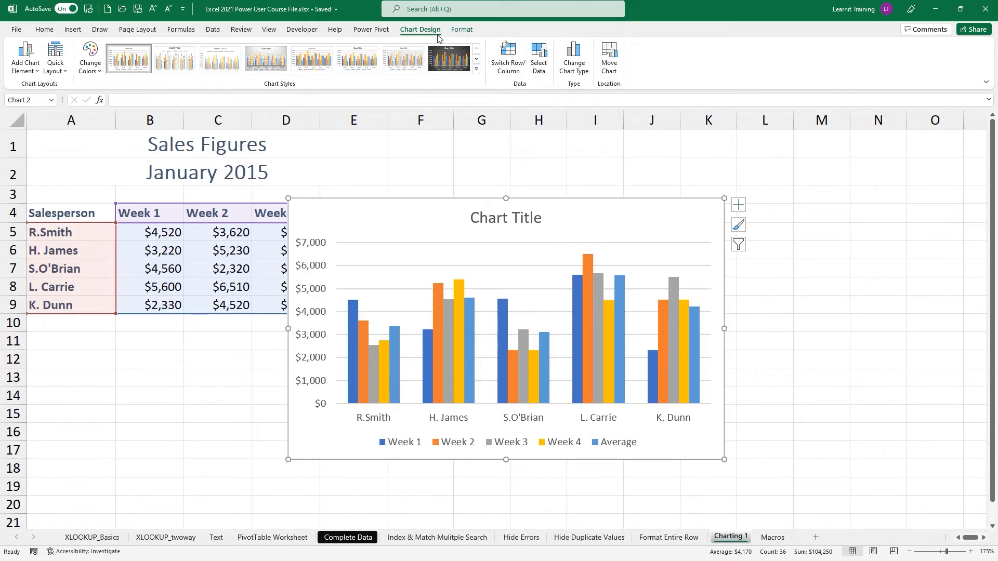
{"action": "left_click", "coordinate": [615, 165]}
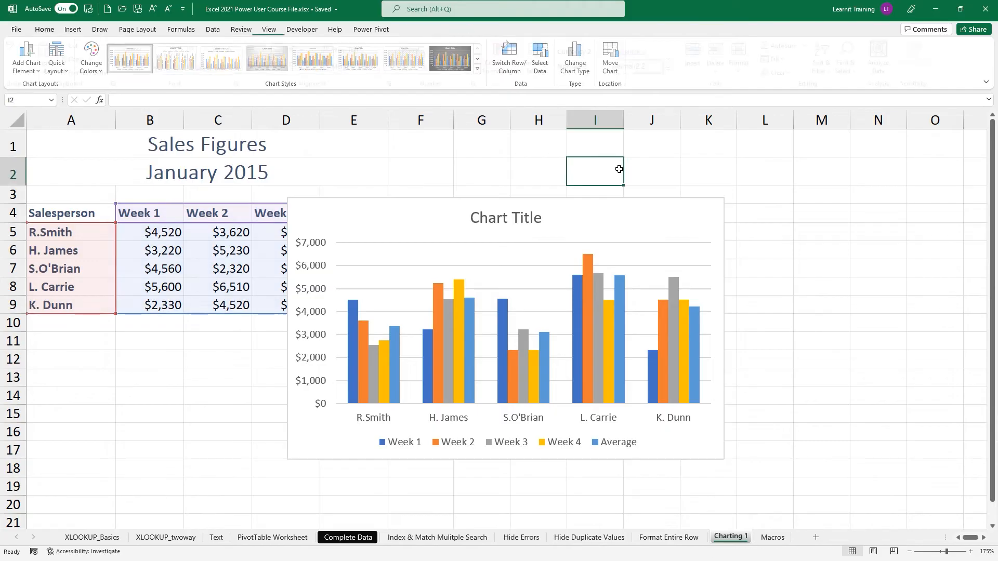
{"action": "left_click", "coordinate": [586, 232]}
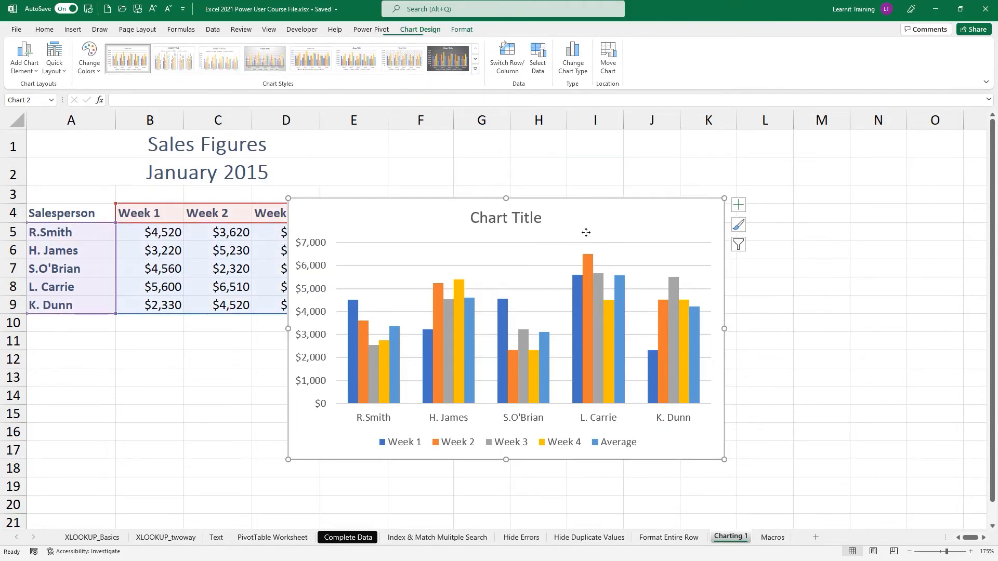
Step: Change the chart to a Combo with Week 4 as Clustered Column and Average as Line, and move it clear of the sales table
{"action": "left_click", "coordinate": [569, 62]}
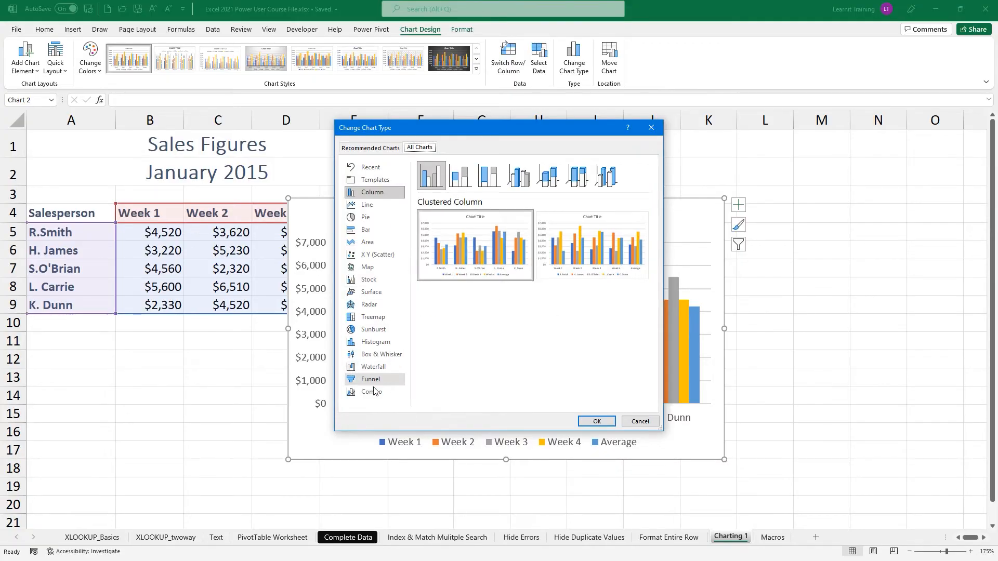
{"action": "left_click", "coordinate": [372, 396]}
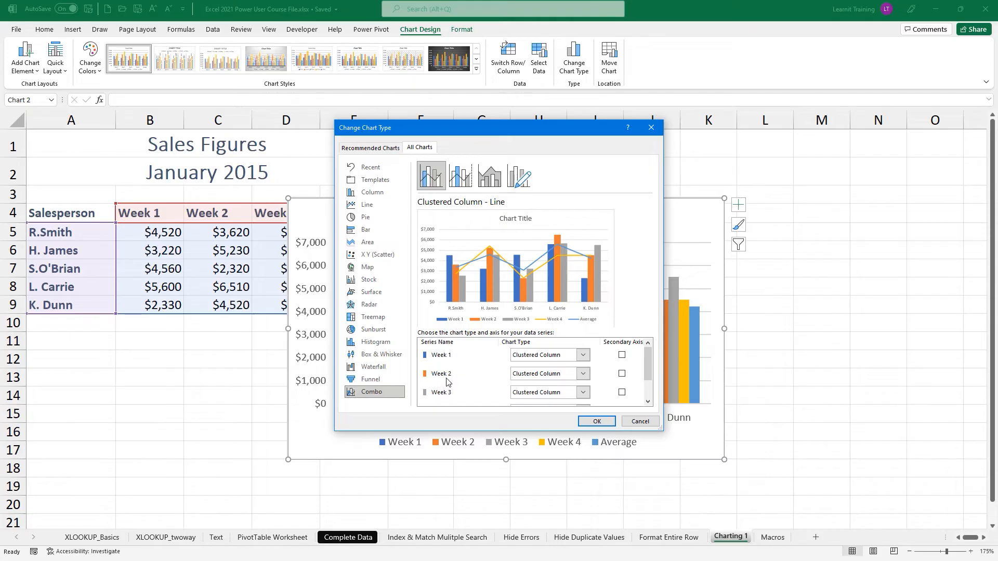
{"action": "scroll", "coordinate": [647, 364], "scroll_direction": "down", "scroll_amount": 2}
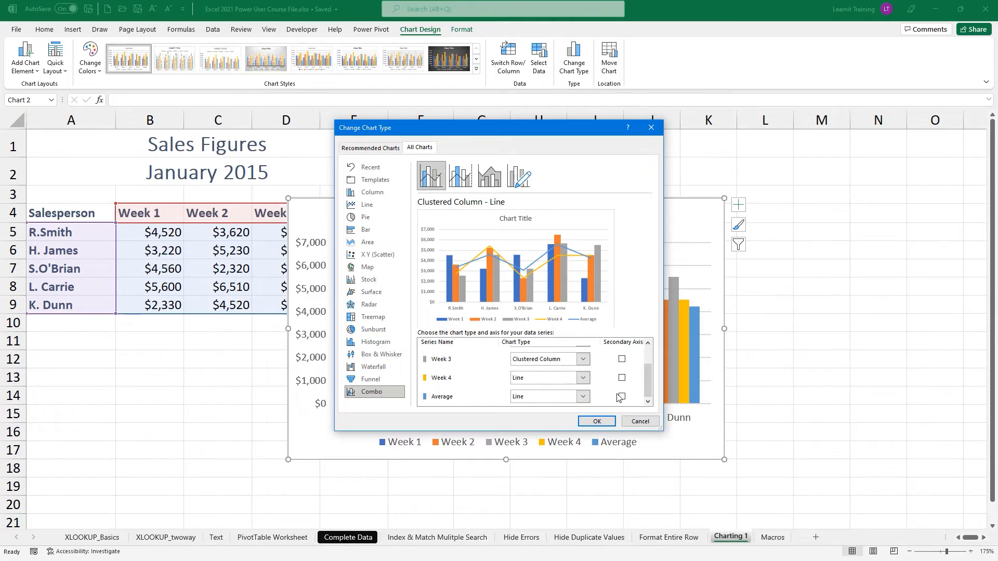
{"action": "left_click", "coordinate": [578, 382]}
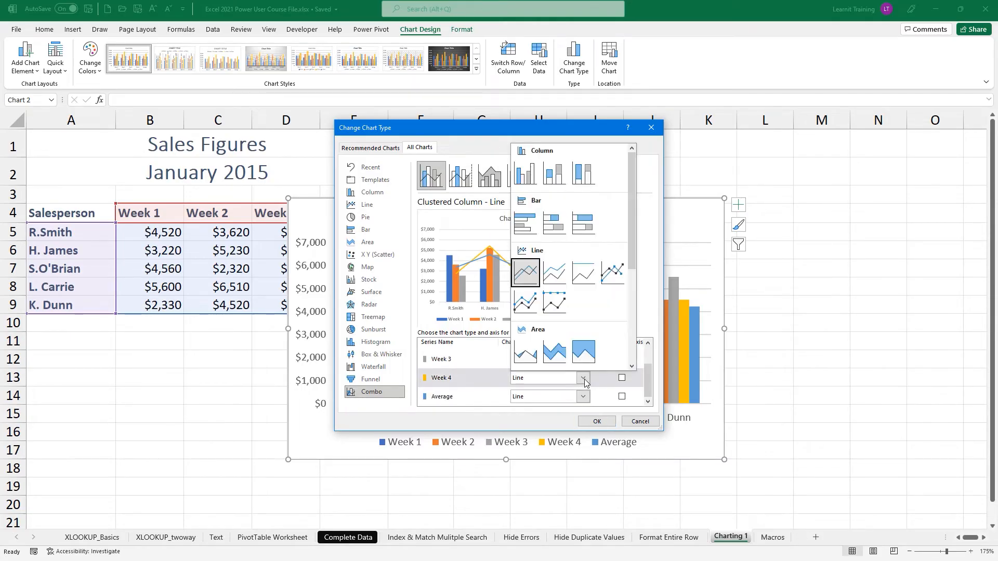
{"action": "left_click", "coordinate": [524, 174]}
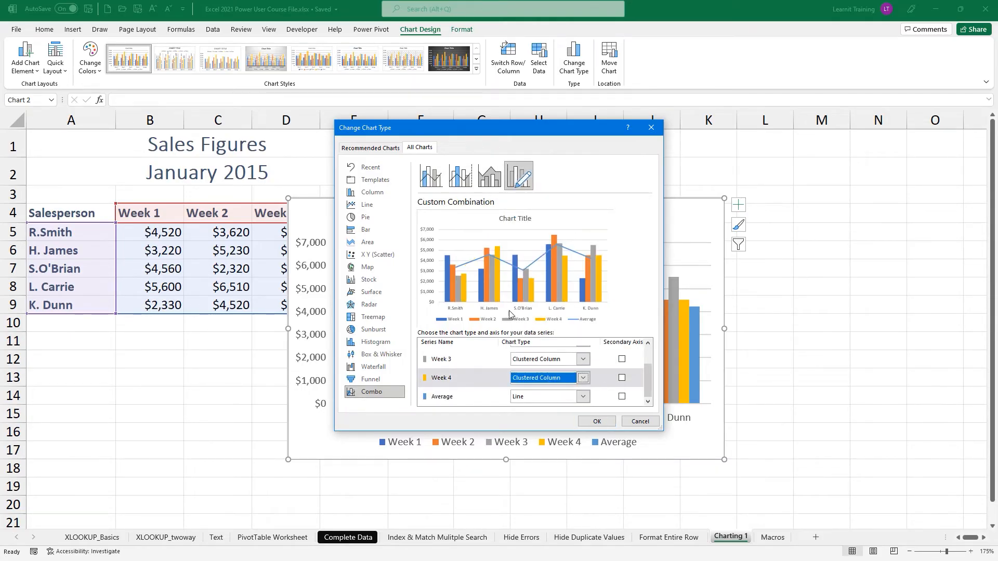
{"action": "left_click", "coordinate": [597, 422]}
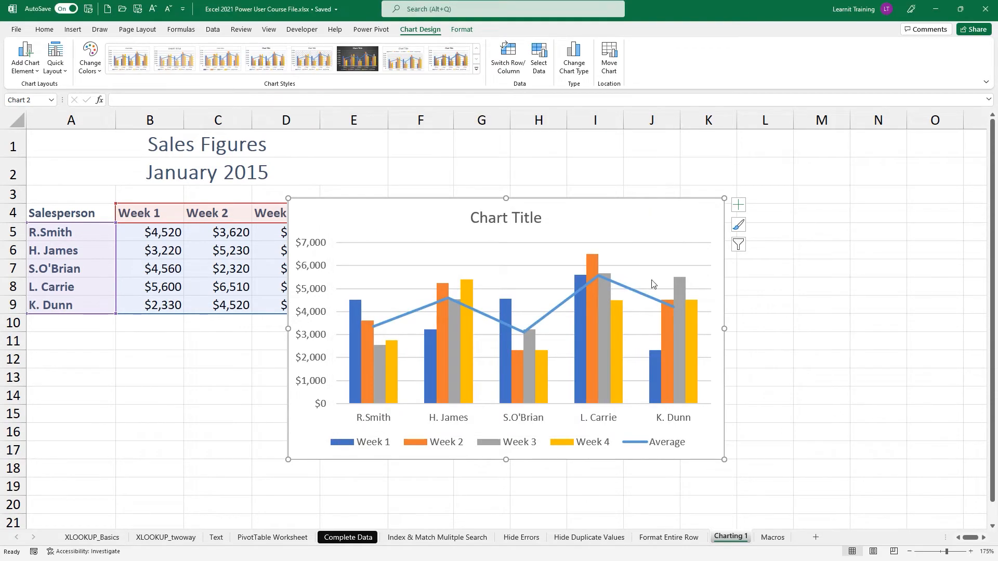
{"action": "left_click_drag", "start_coordinate": [539, 198], "coordinate": [755, 184]}
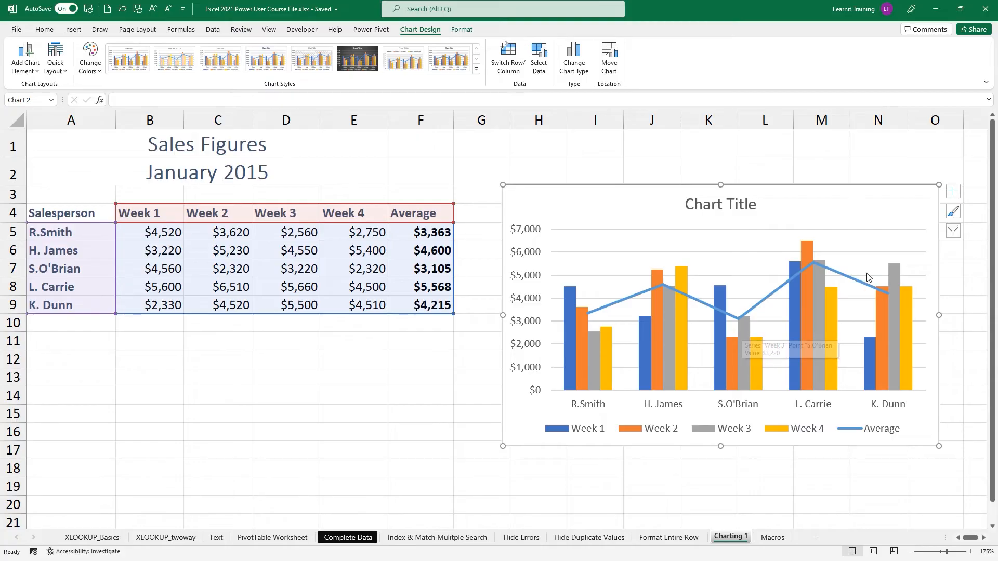
Step: Remove the chart title and gridlines and place the legend at the top of the chart
{"action": "left_click", "coordinate": [954, 192]}
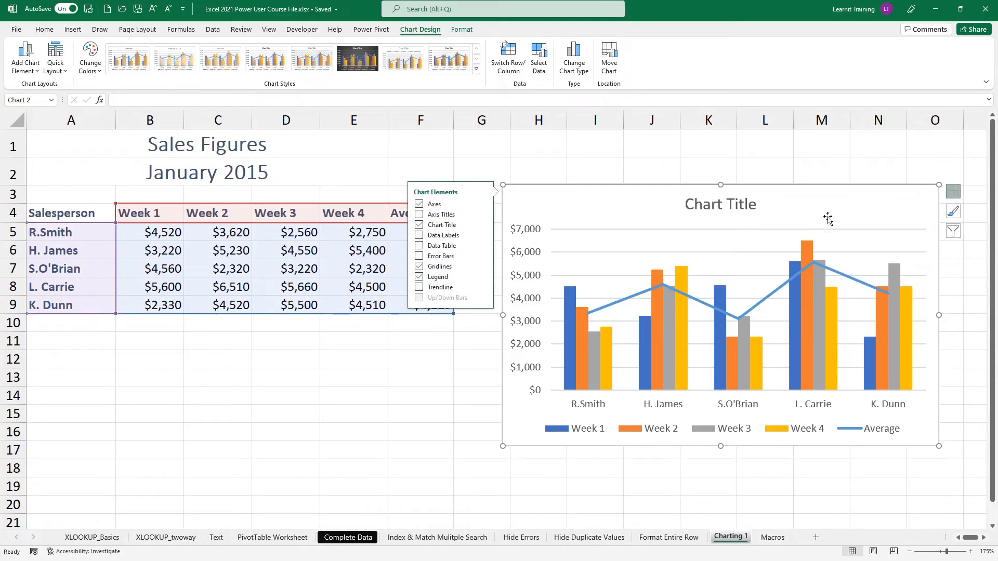
{"action": "left_click", "coordinate": [419, 225]}
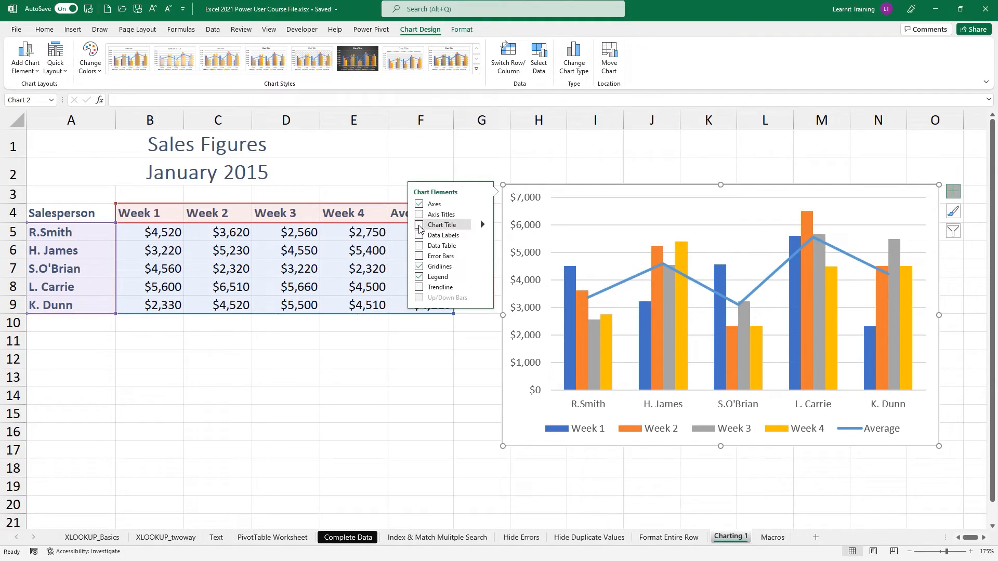
{"action": "left_click", "coordinate": [419, 267]}
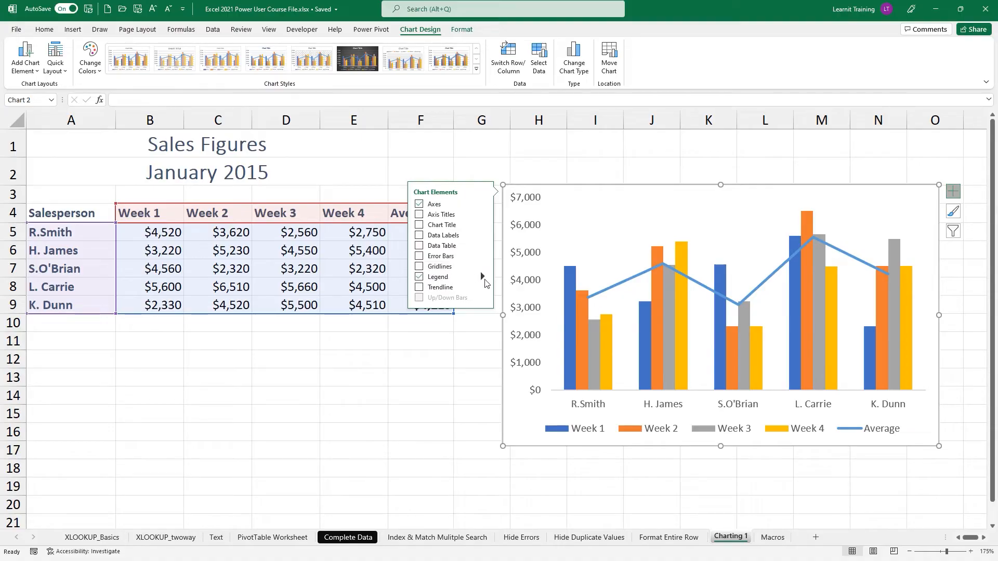
{"action": "left_click", "coordinate": [482, 279]}
{"action": "left_click", "coordinate": [506, 293]}
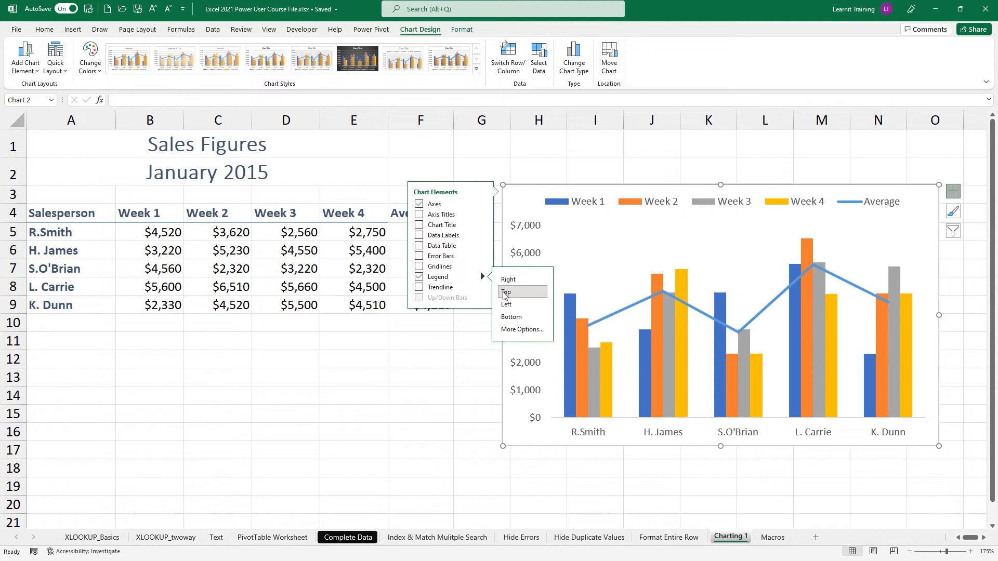
Step: Try adding a data table beneath the chart and remove it again
{"action": "left_click", "coordinate": [420, 237]}
{"action": "left_click", "coordinate": [420, 246]}
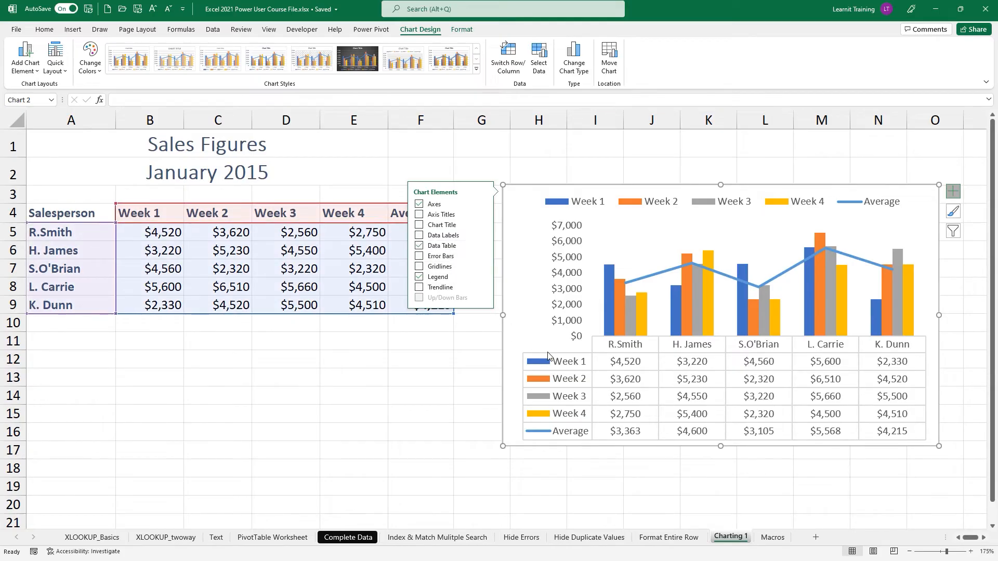
{"action": "left_click", "coordinate": [419, 246]}
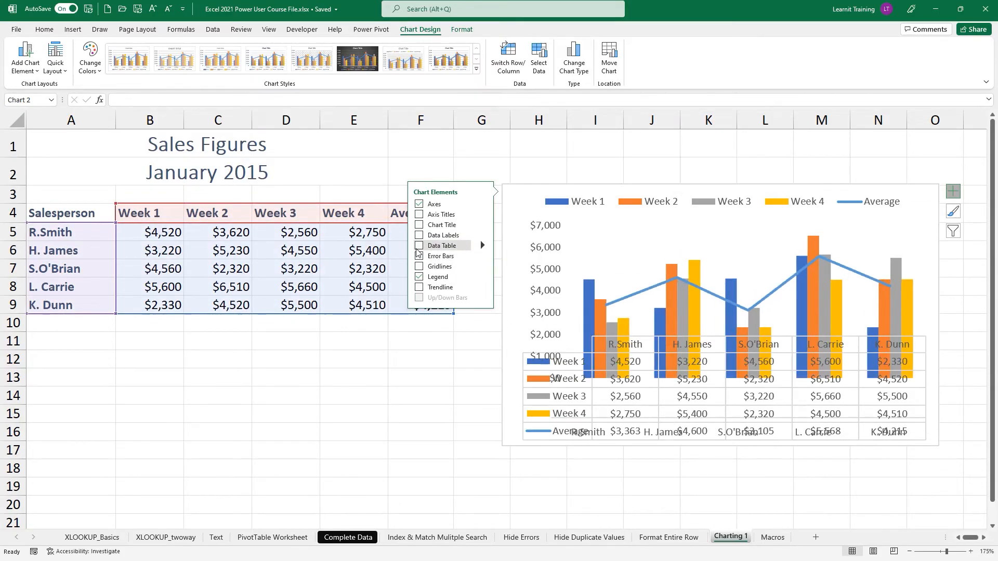
Step: Apply the third chart style and the green monochromatic color palette to the chart
{"action": "left_click", "coordinate": [954, 213]}
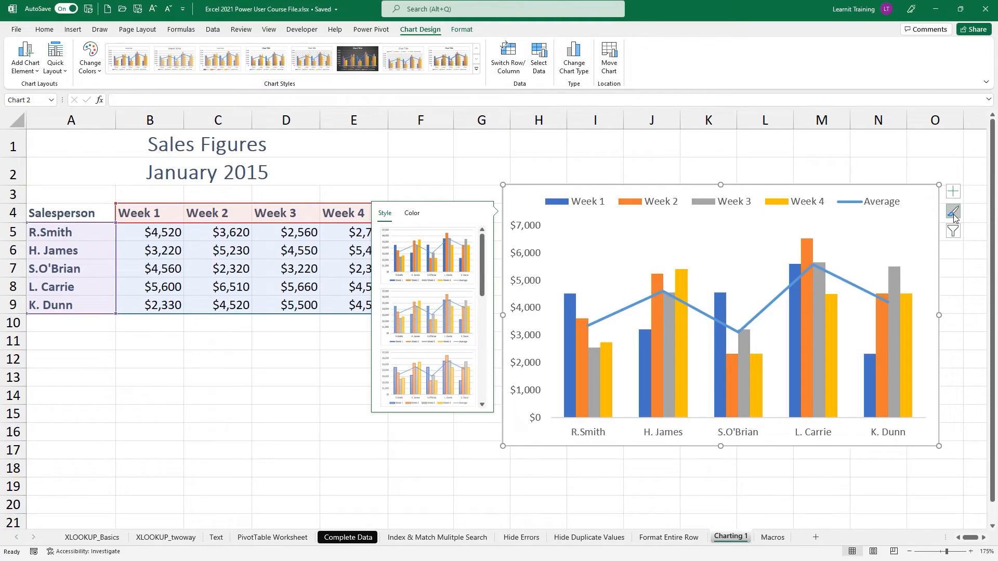
{"action": "left_click", "coordinate": [455, 298]}
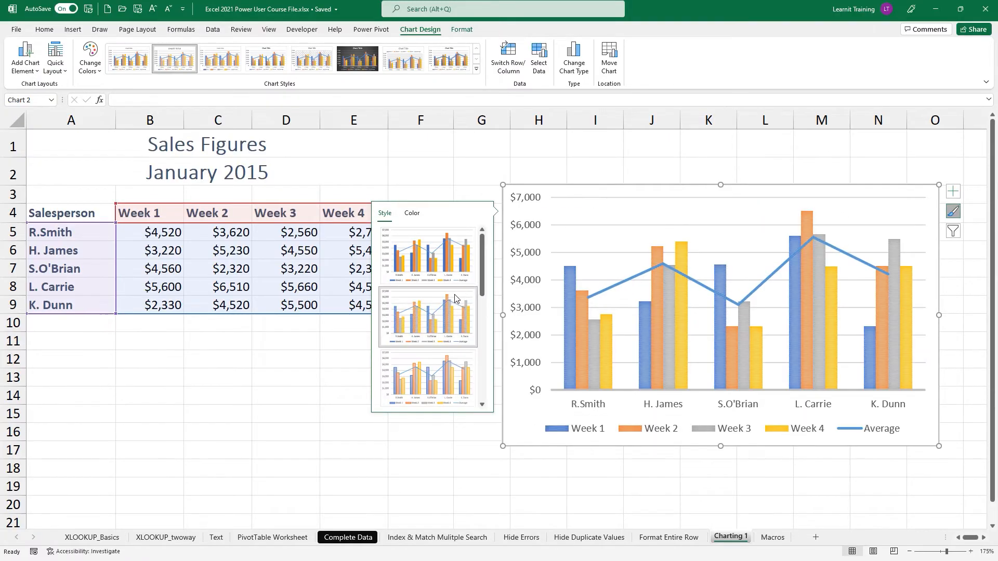
{"action": "left_click", "coordinate": [423, 363]}
{"action": "left_click", "coordinate": [412, 213]}
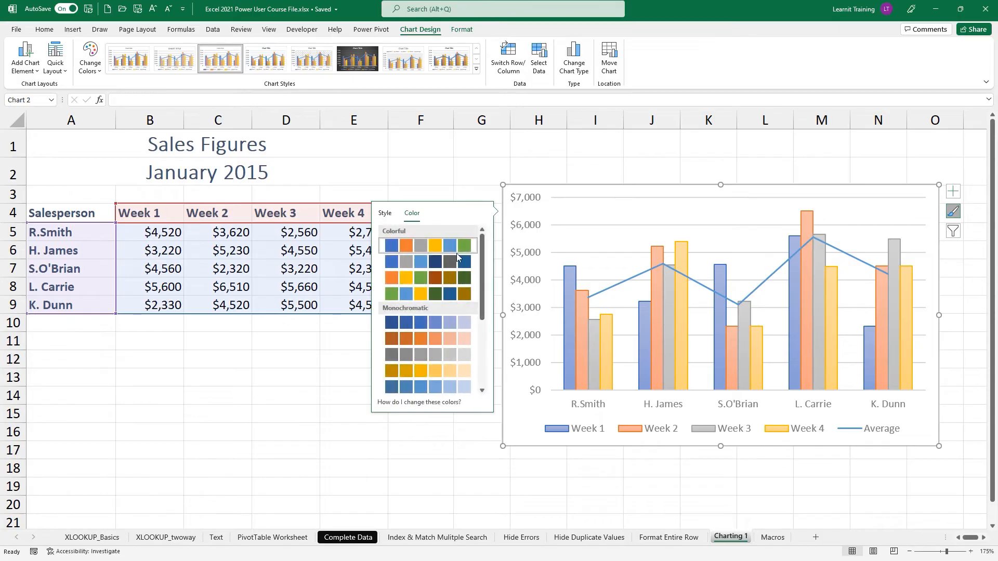
{"action": "scroll", "coordinate": [461, 301], "scroll_direction": "down", "scroll_amount": 3}
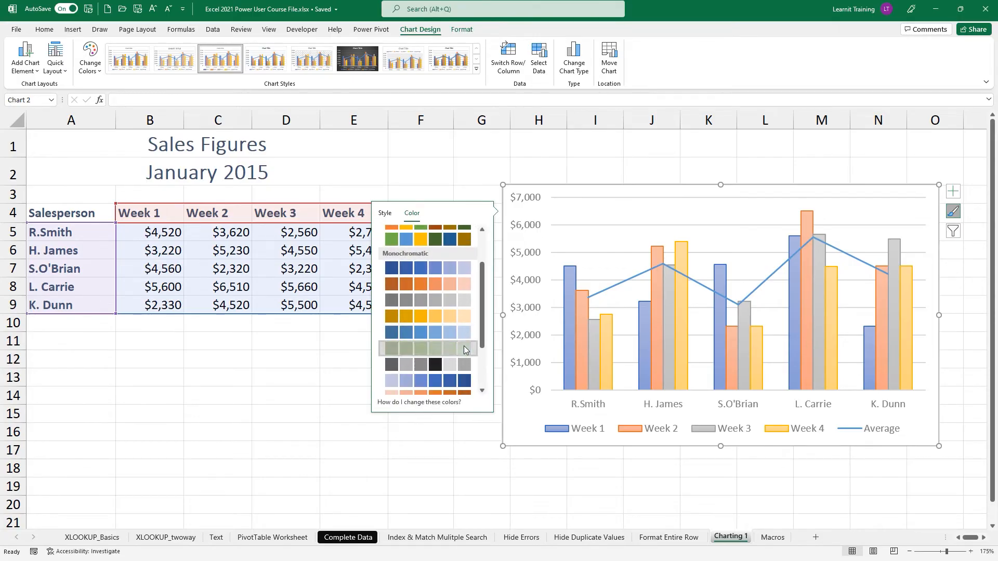
{"action": "left_click", "coordinate": [464, 348]}
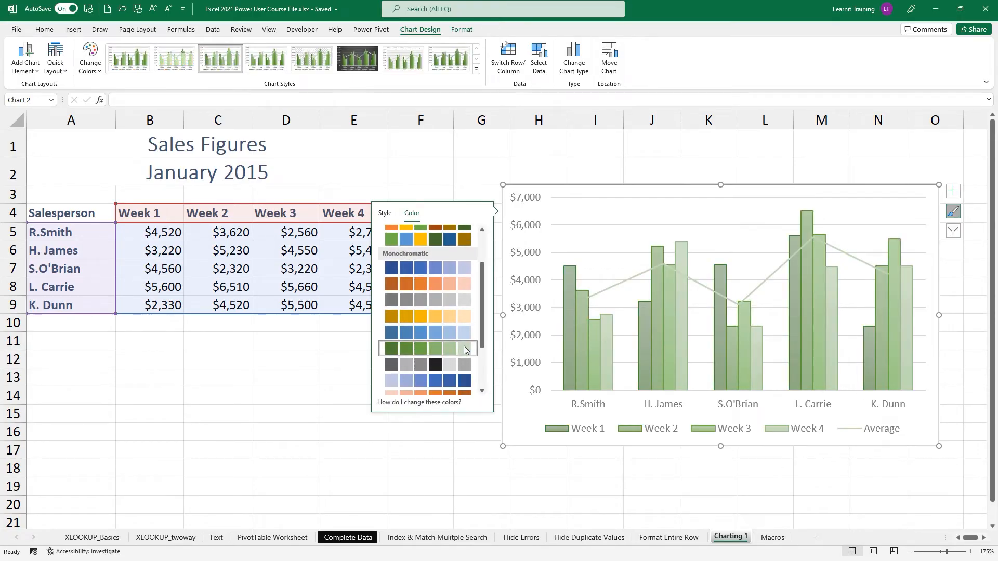
Step: Filter the Average series out of the chart and restore it
{"action": "left_click", "coordinate": [953, 232]}
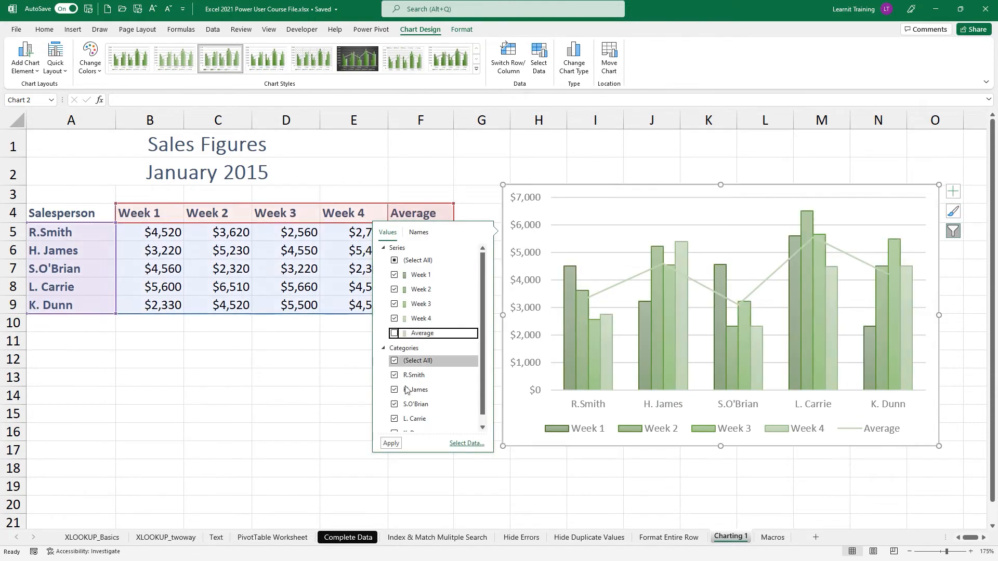
{"action": "left_click", "coordinate": [395, 333]}
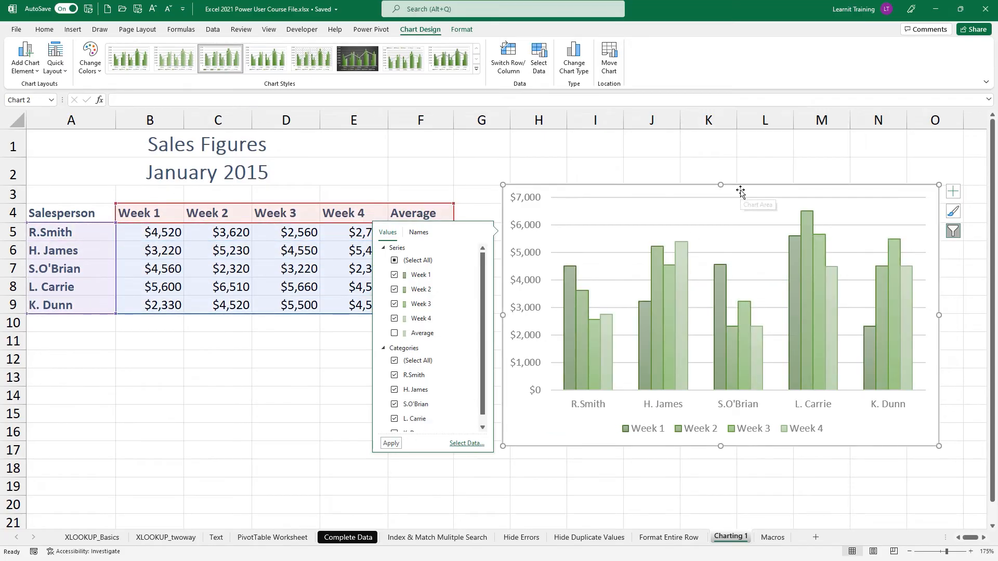
{"action": "left_click", "coordinate": [395, 333]}
{"action": "left_click", "coordinate": [392, 443]}
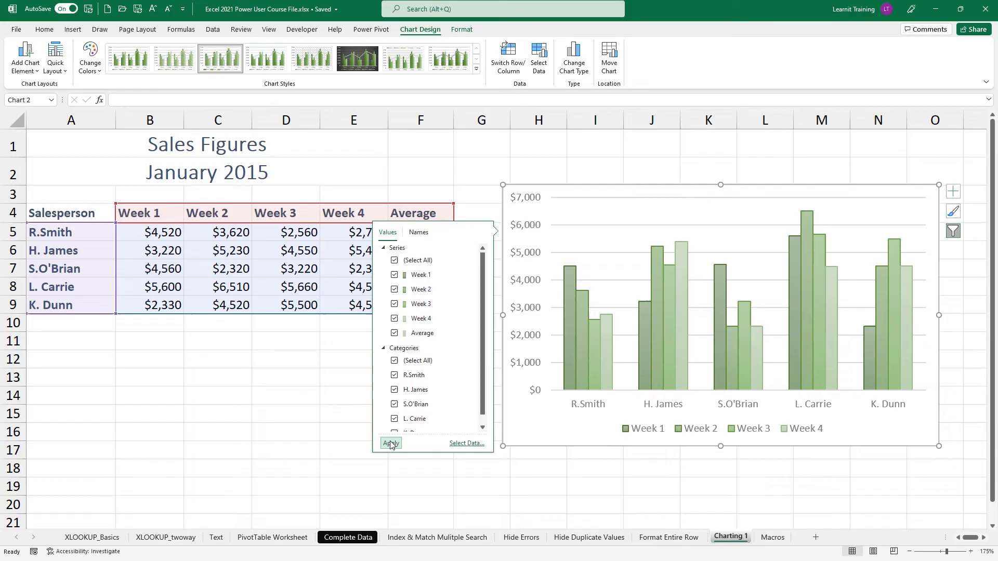
{"action": "left_click", "coordinate": [640, 165]}
Step: Copy the chart and switch to the Excel 2021 Power User presentation in PowerPoint, maximizing its window
{"action": "left_click", "coordinate": [630, 190]}
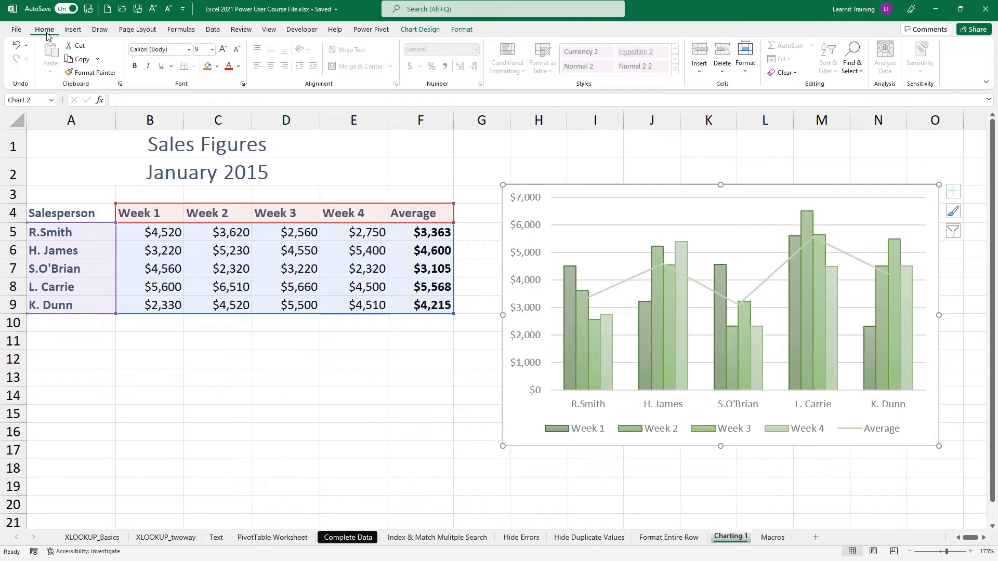
{"action": "left_click", "coordinate": [79, 61]}
{"action": "key", "text": "alt+Tab"}
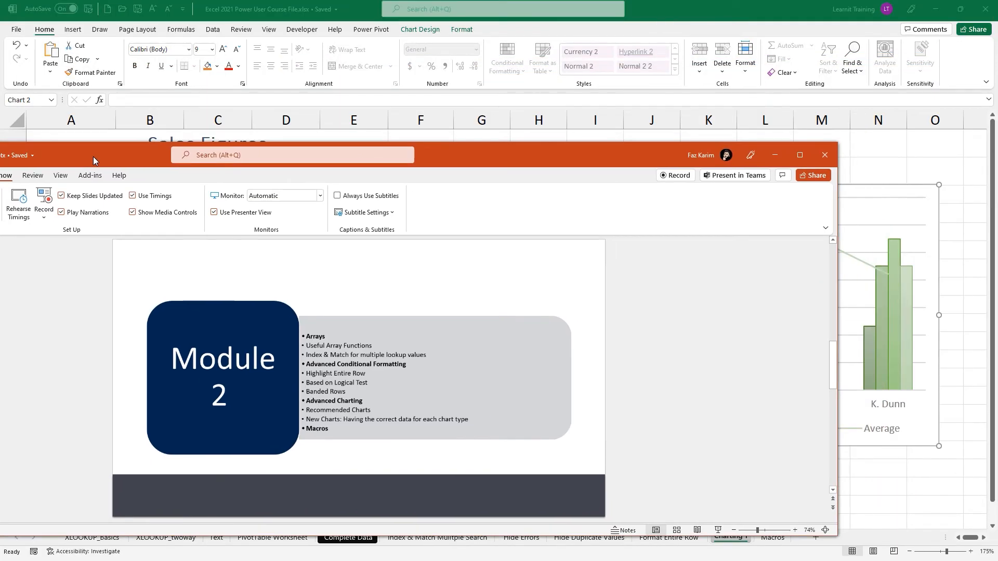
{"action": "left_click_drag", "start_coordinate": [94, 157], "coordinate": [221, 126]}
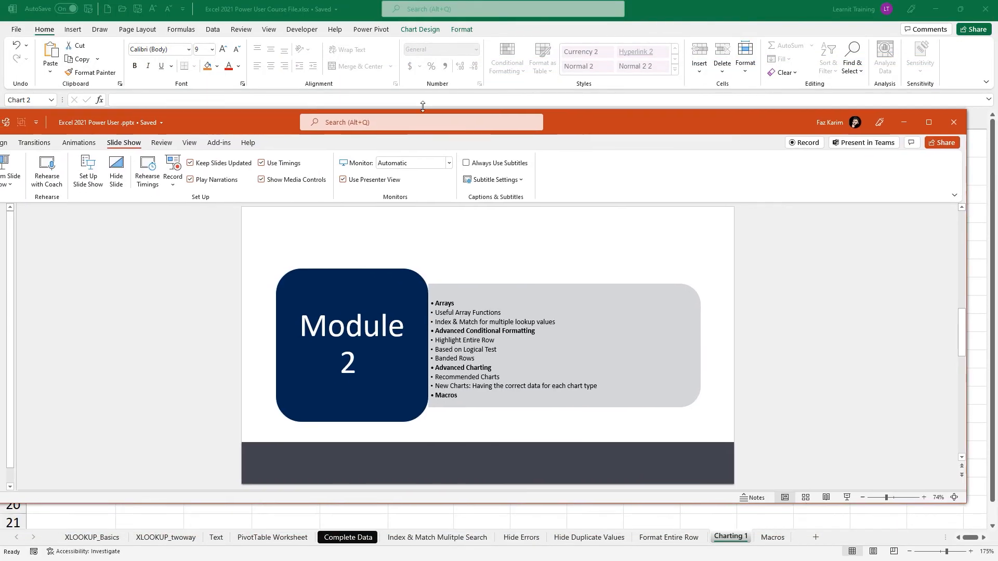
{"action": "left_click", "coordinate": [929, 124]}
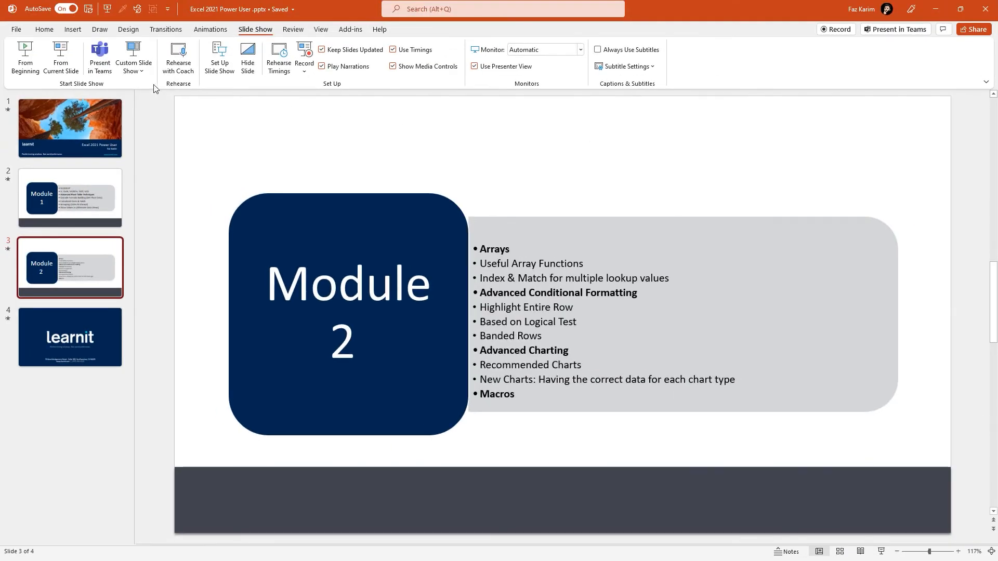
Step: Insert a new slide with title and content placeholders after the Module 2 slide
{"action": "left_click", "coordinate": [73, 30]}
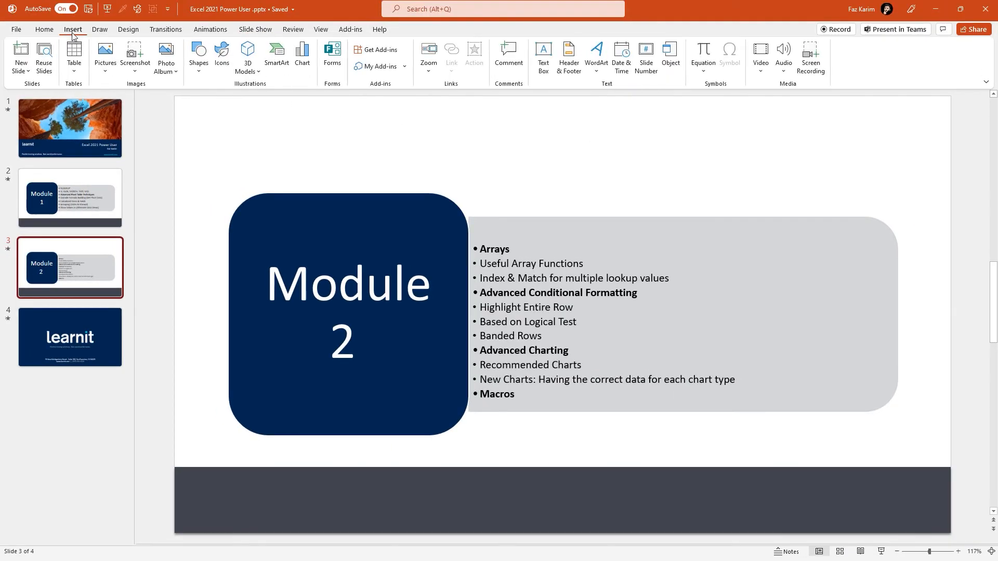
{"action": "left_click", "coordinate": [21, 70]}
{"action": "left_click", "coordinate": [119, 140]}
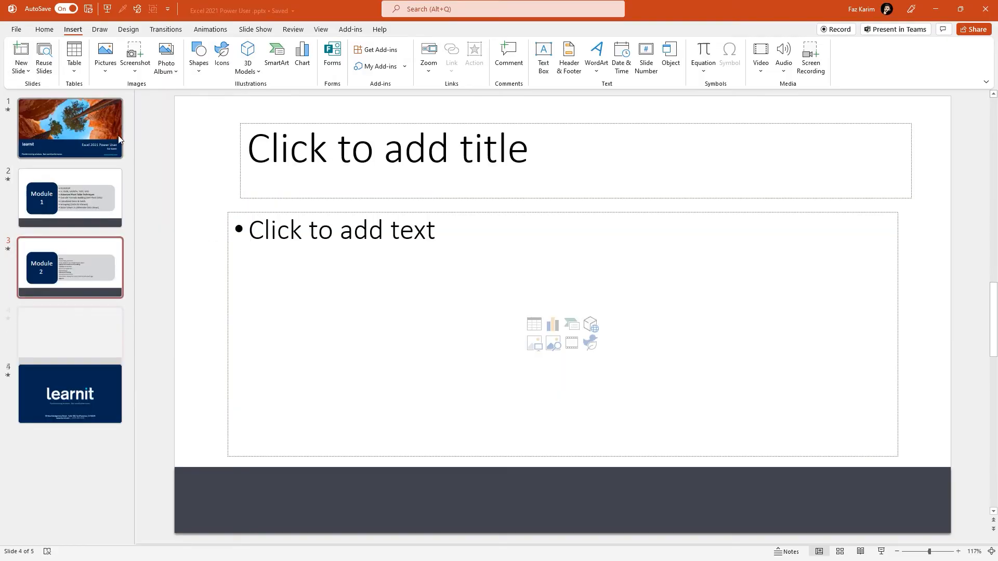
Step: Paste the copied chart into the new slide's content placeholder with the destination theme and linked data
{"action": "left_click", "coordinate": [321, 213]}
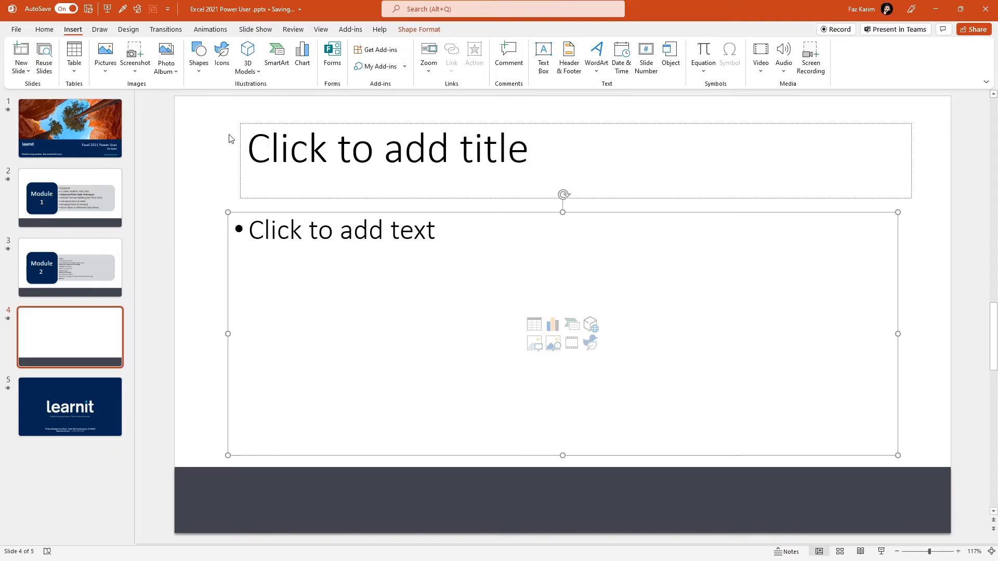
{"action": "left_click", "coordinate": [42, 32]}
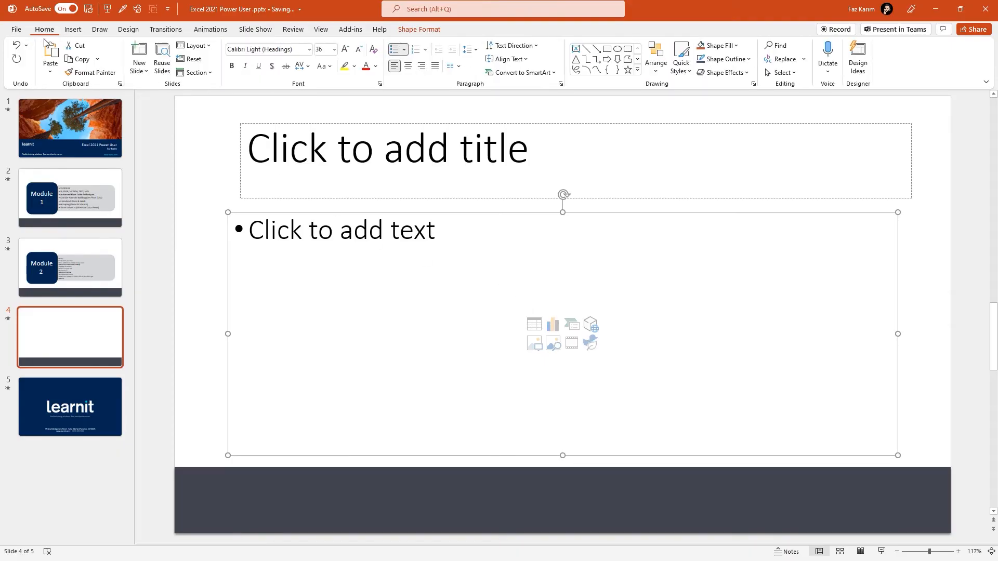
{"action": "left_click", "coordinate": [50, 68]}
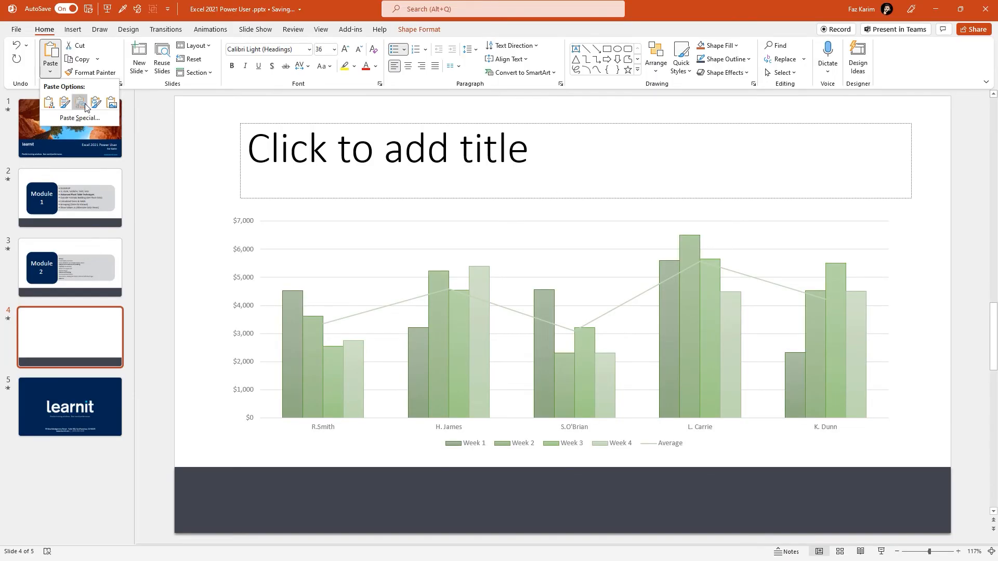
{"action": "left_click", "coordinate": [85, 105]}
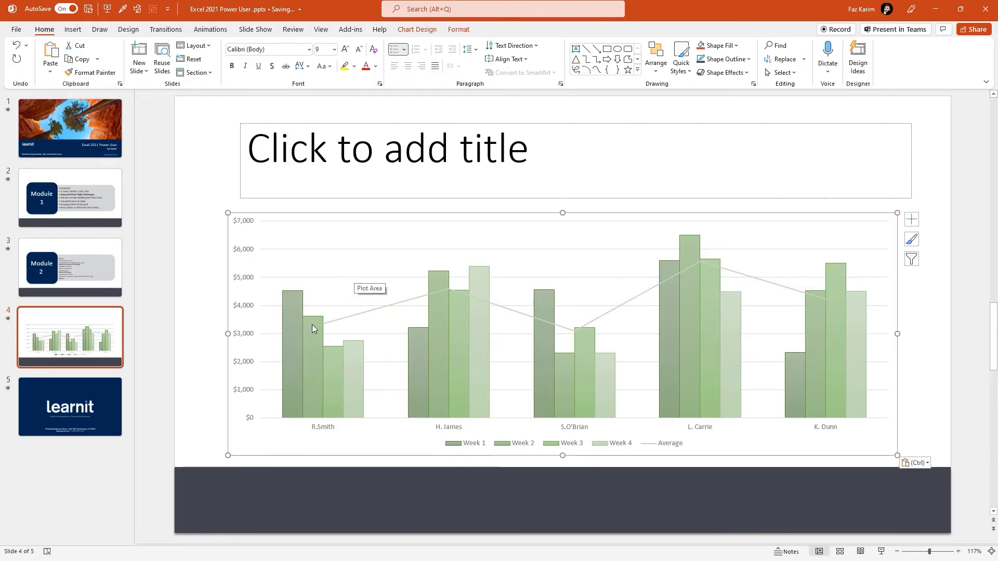
Step: Place PowerPoint and the Excel workbook side by side and set the Week 1 sales figure in cell B5 to 2000
{"action": "left_click_drag", "start_coordinate": [696, 1], "coordinate": [1, 150]}
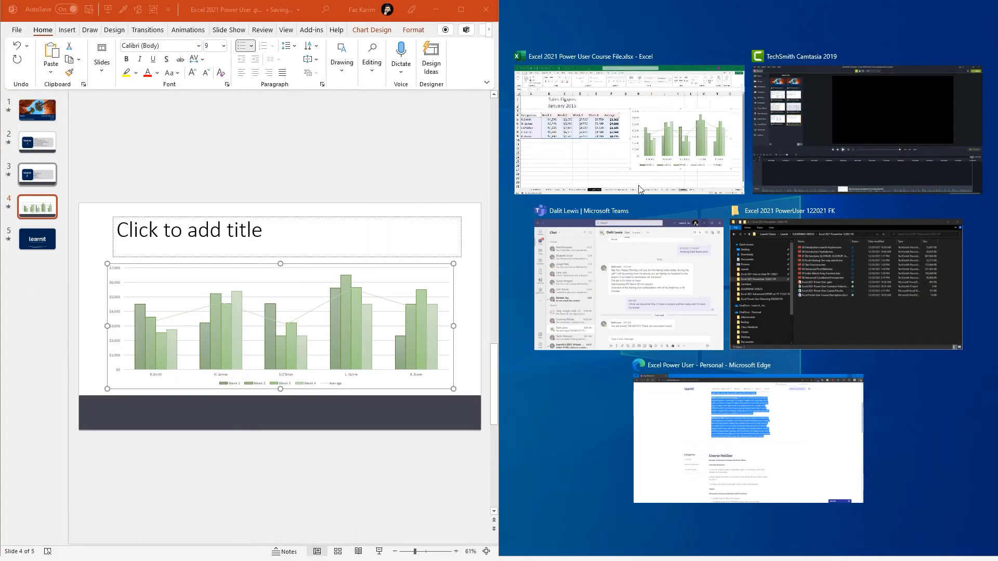
{"action": "left_click", "coordinate": [629, 130]}
{"action": "left_click", "coordinate": [662, 235]}
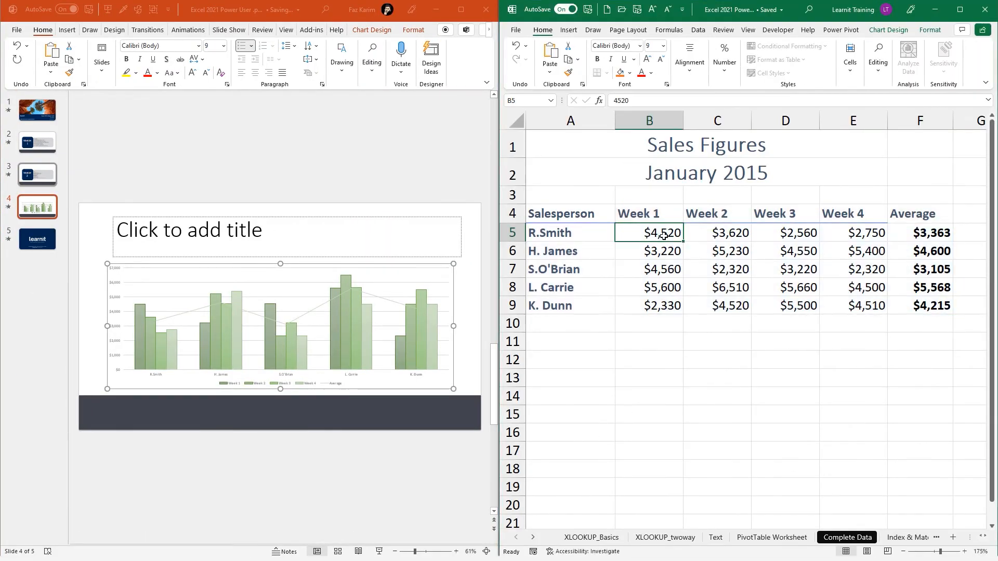
{"action": "type", "text": "2000"}
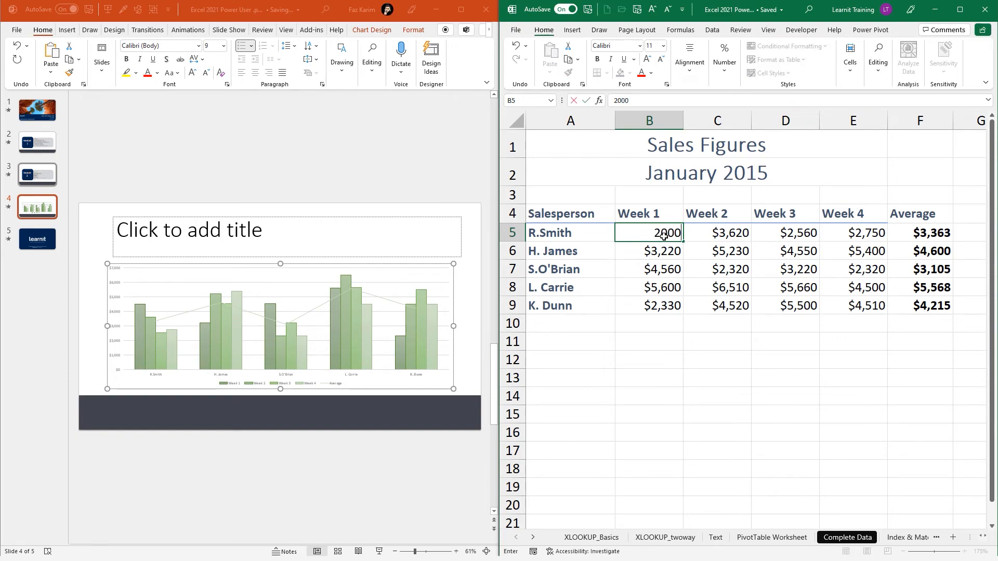
{"action": "key", "text": "Return"}
{"action": "left_click", "coordinate": [245, 377]}
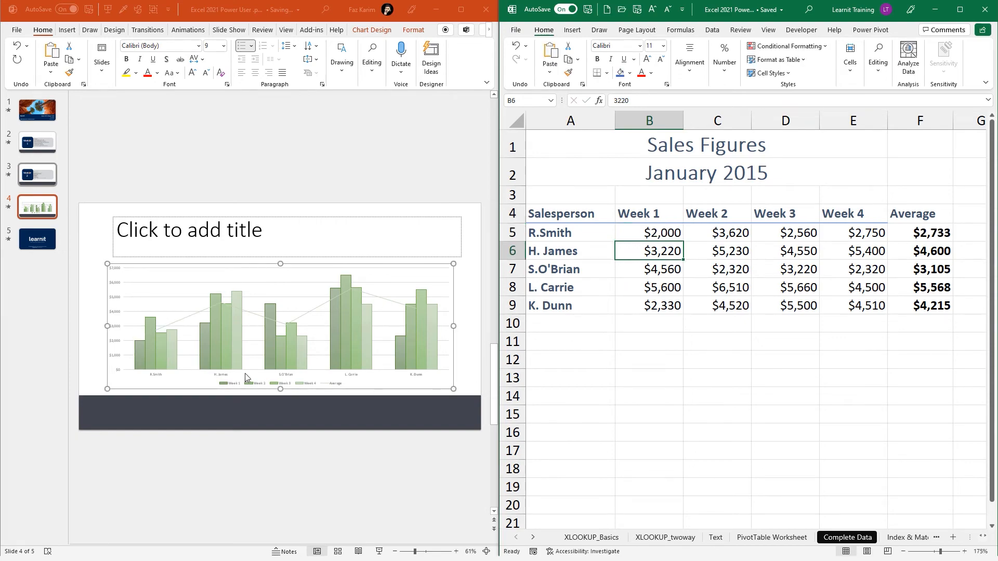
Step: Set the Week 2 sales figure in cell C7 to 1000 and the Week 3 figure in cell D9 to 300
{"action": "left_click", "coordinate": [733, 276]}
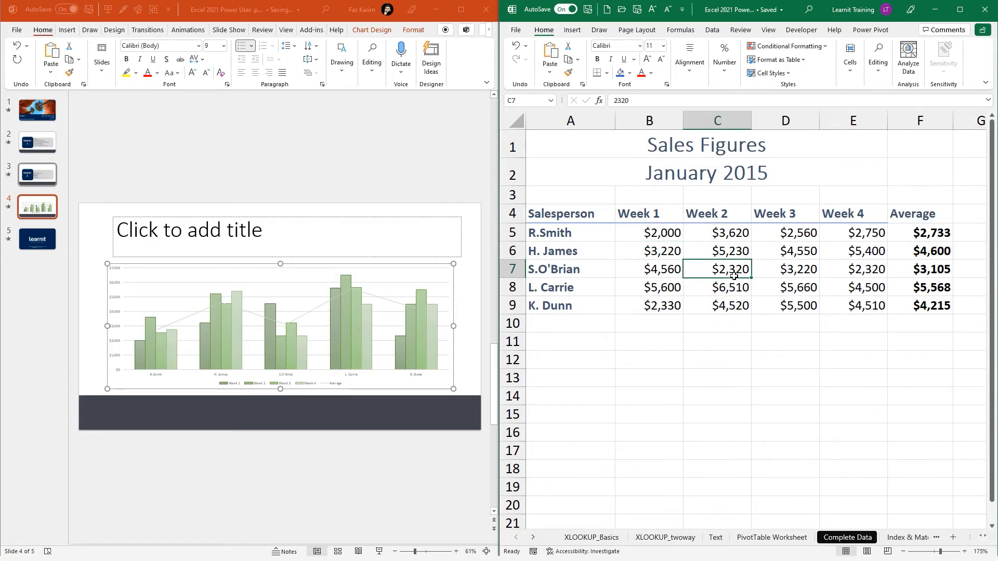
{"action": "type", "text": "1000"}
{"action": "key", "text": "Return"}
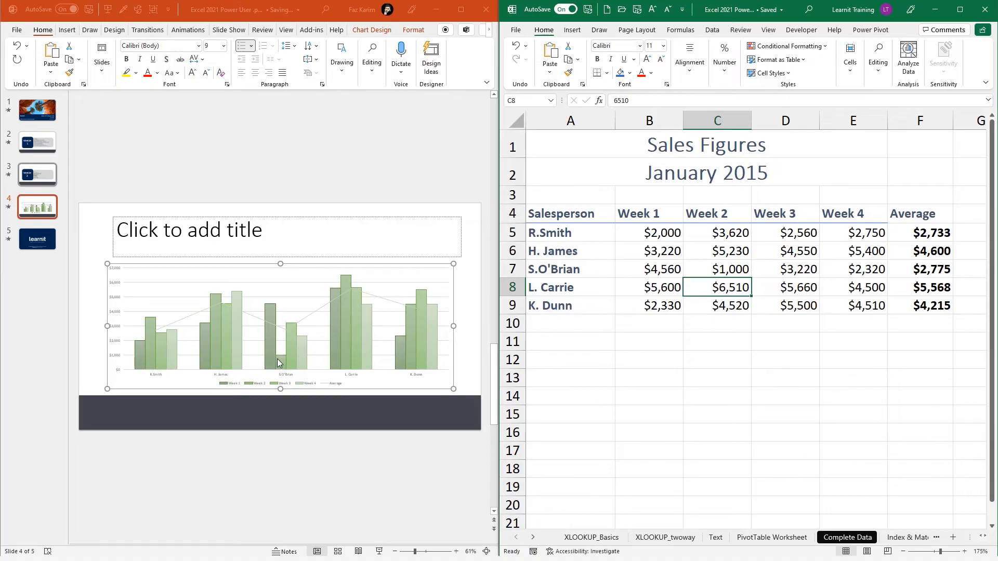
{"action": "left_click", "coordinate": [918, 234]}
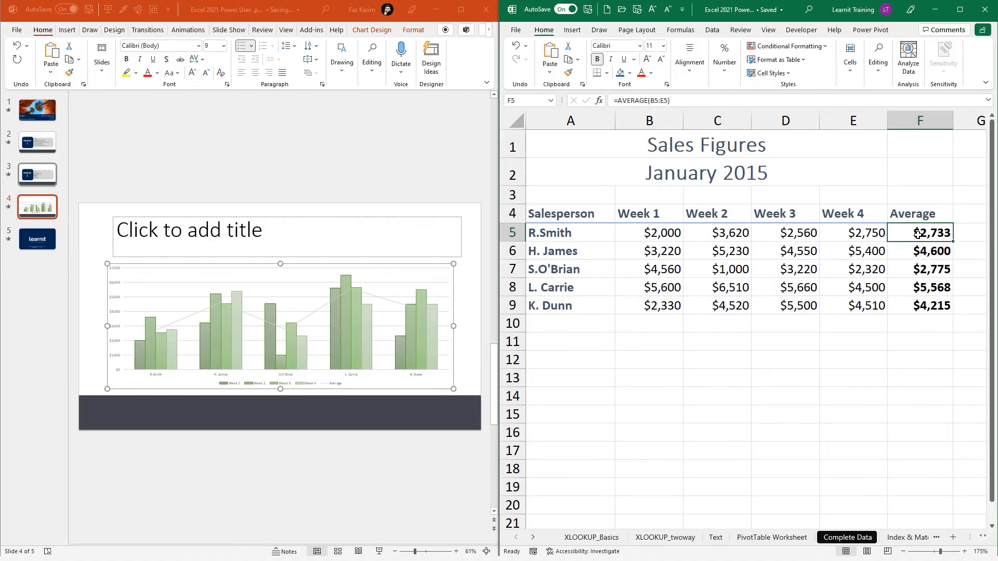
{"action": "left_click", "coordinate": [811, 307]}
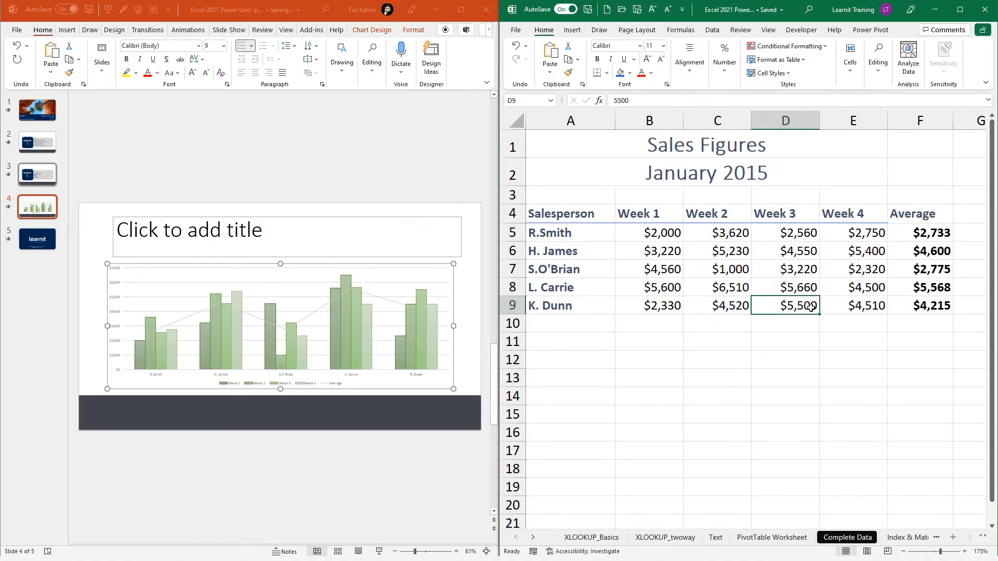
{"action": "type", "text": "300"}
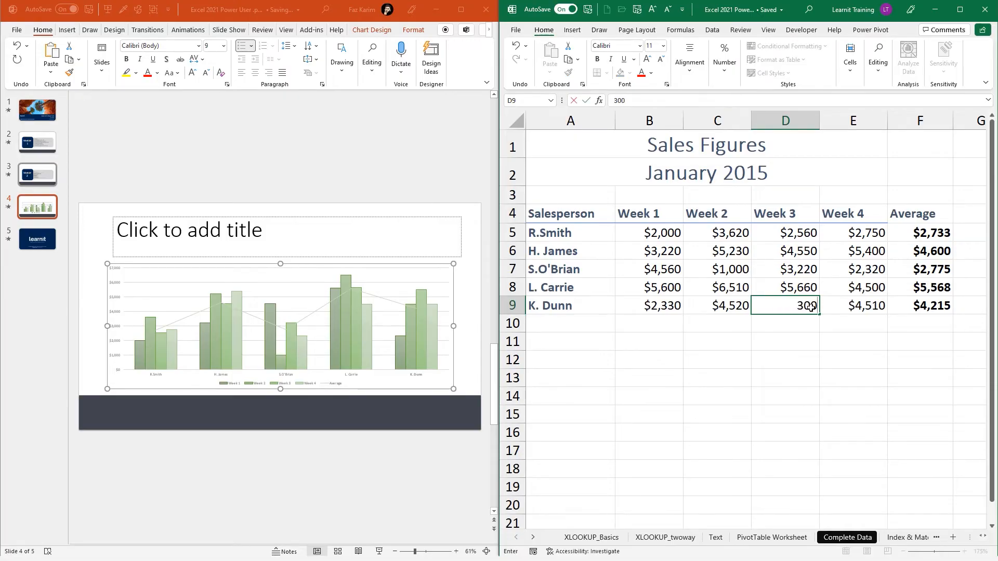
{"action": "key", "text": "Return"}
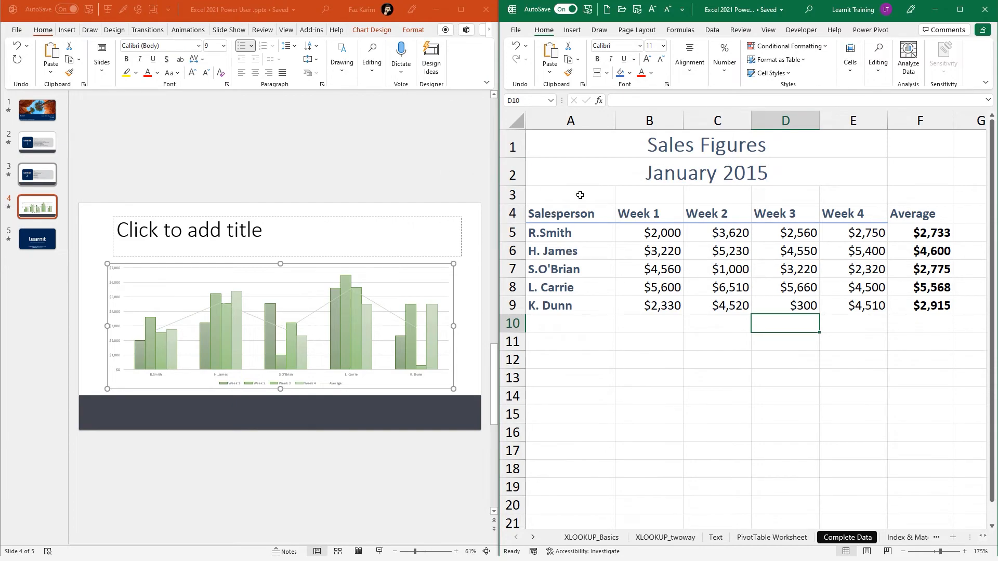
Step: Maximize the Excel workbook window and apply the first chart style to the sales combo chart
{"action": "left_click", "coordinate": [960, 10]}
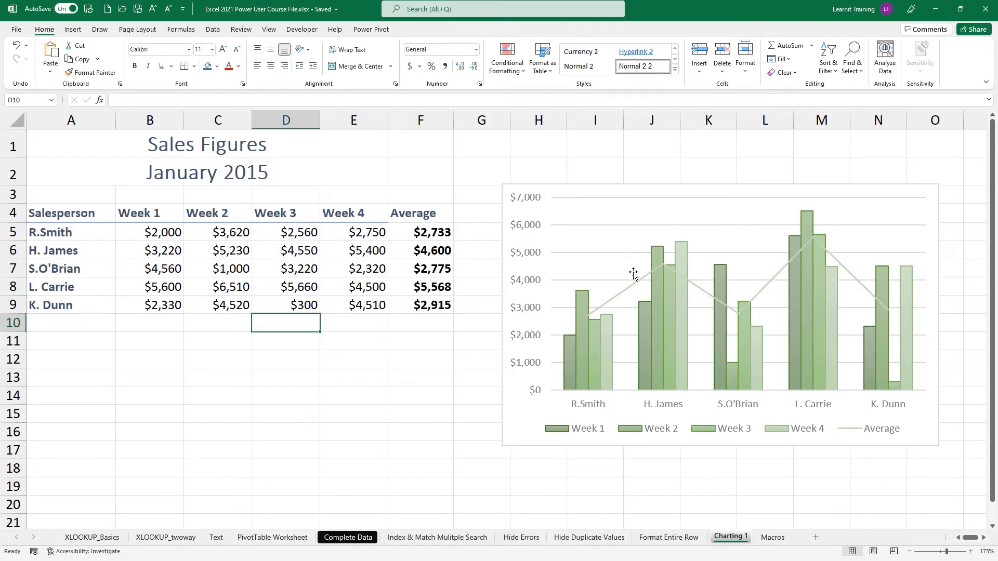
{"action": "left_click", "coordinate": [811, 214]}
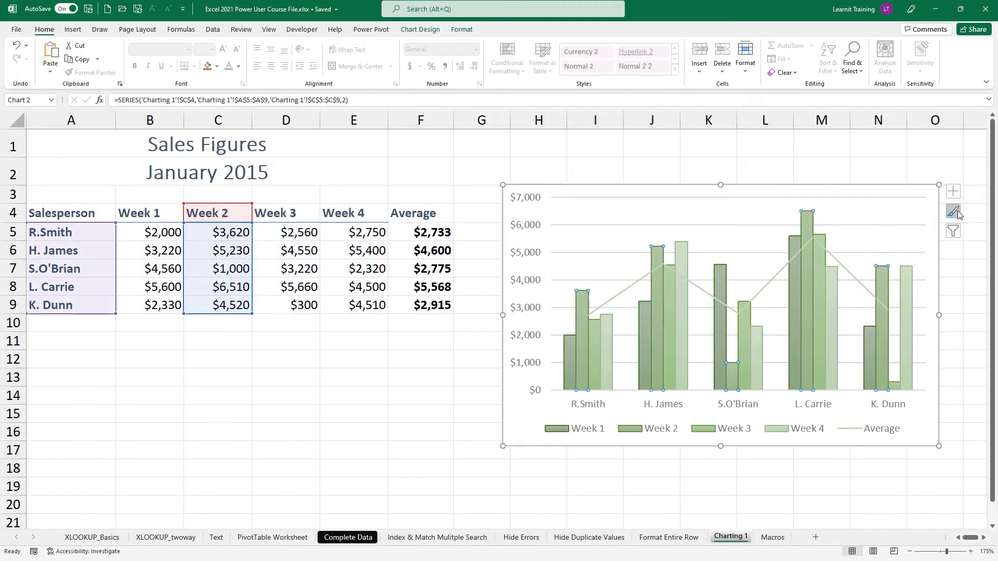
{"action": "left_click", "coordinate": [954, 212]}
{"action": "left_click", "coordinate": [427, 256]}
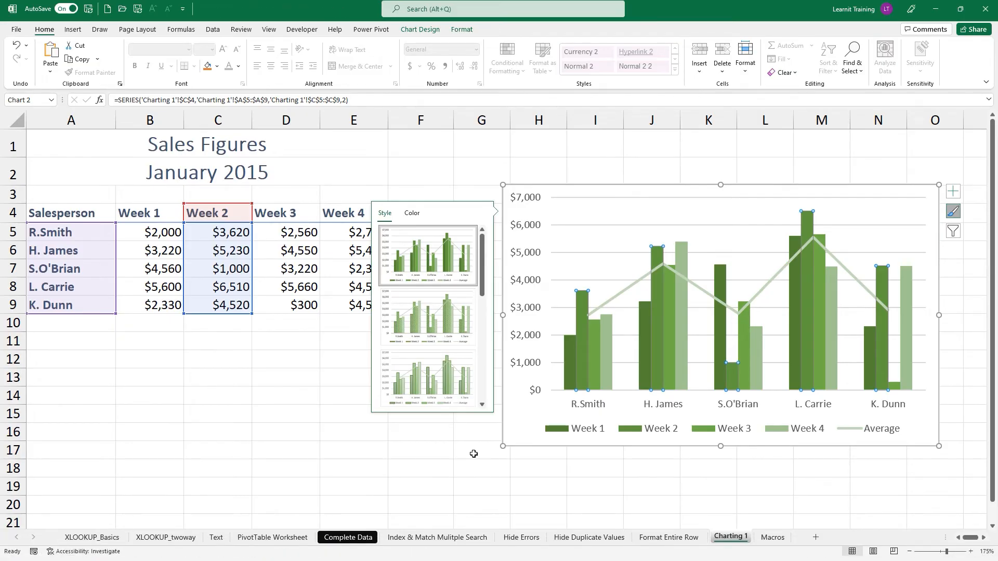
{"action": "left_click", "coordinate": [315, 305]}
{"action": "left_click_drag", "start_coordinate": [418, 215], "coordinate": [421, 307]}
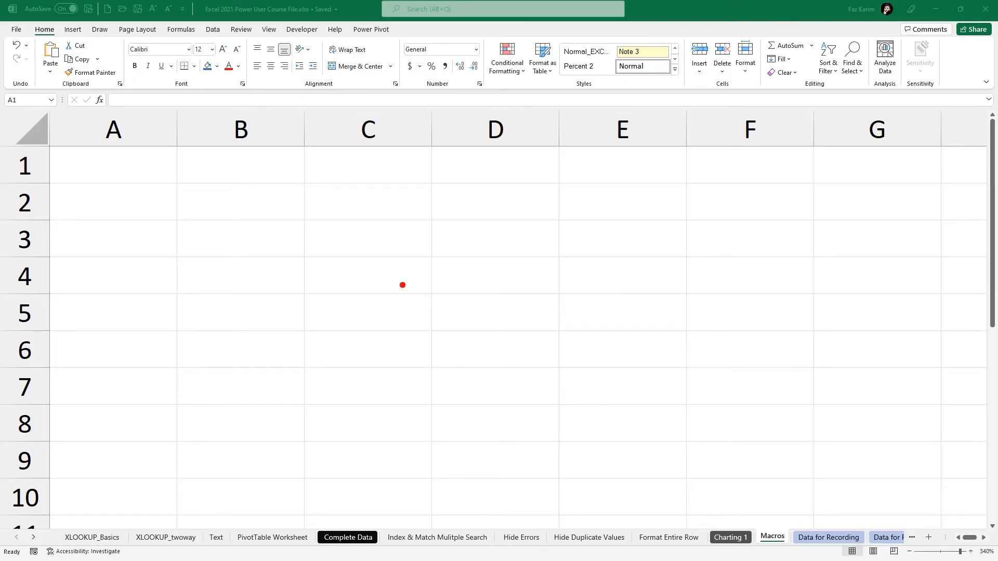
{"action": "left_click_drag", "start_coordinate": [179, 164], "coordinate": [234, 166]}
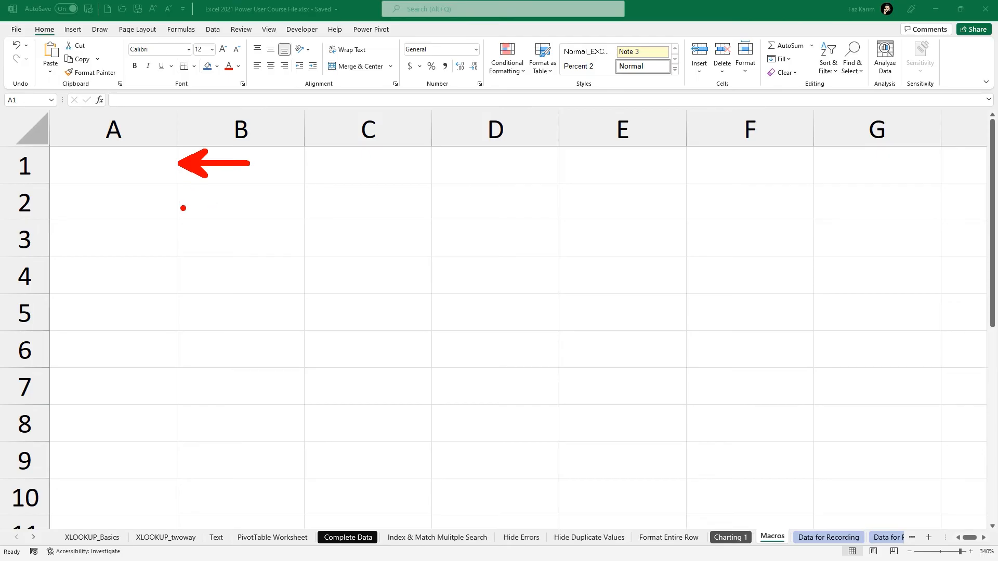
{"action": "left_click_drag", "start_coordinate": [181, 208], "coordinate": [224, 208]}
{"action": "left_click_drag", "start_coordinate": [190, 244], "coordinate": [218, 245]}
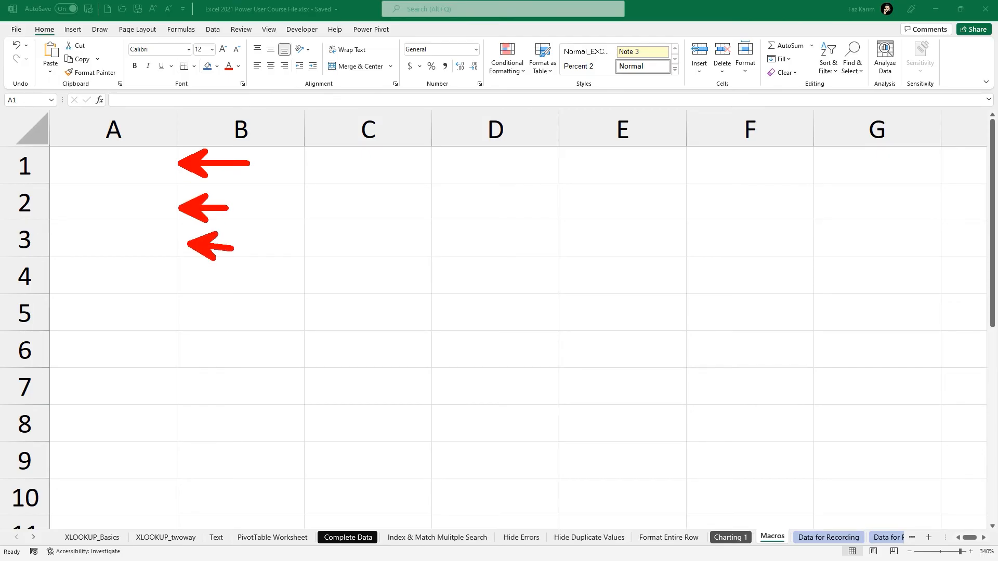
{"action": "mouse_move", "coordinate": [34, 136]}
{"action": "left_mouse_down"}
{"action": "mouse_move", "coordinate": [131, 253]}
{"action": "mouse_move", "coordinate": [177, 284]}
{"action": "left_mouse_up"}
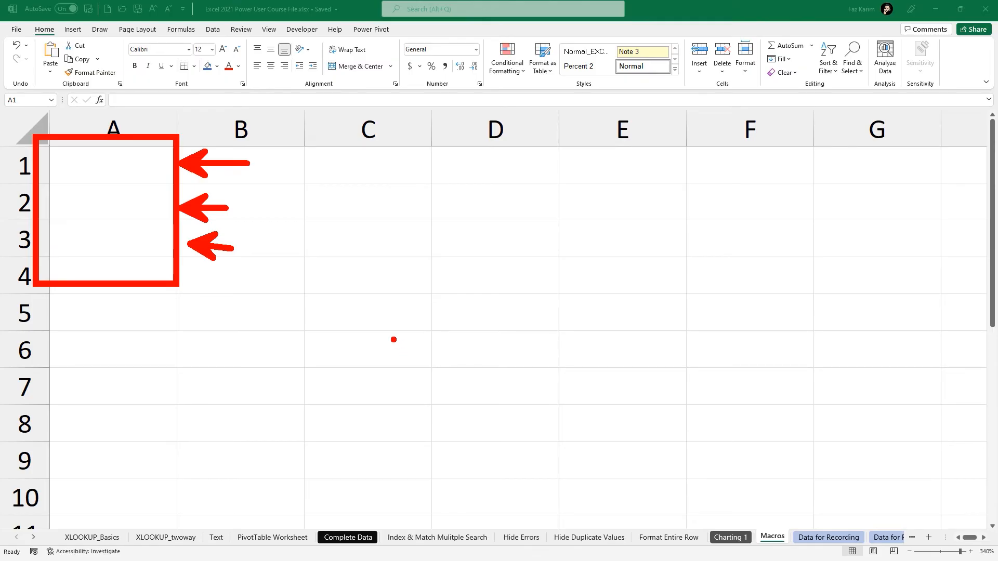
{"action": "key", "text": "Escape"}
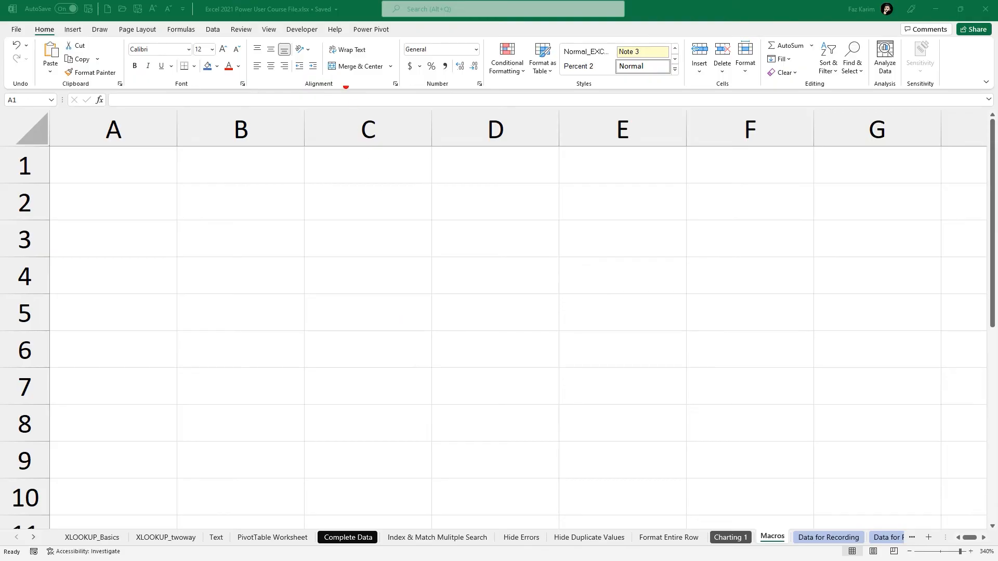
{"action": "mouse_move", "coordinate": [276, 8]}
{"action": "left_mouse_down"}
{"action": "mouse_move", "coordinate": [299, 44]}
{"action": "mouse_move", "coordinate": [330, 50]}
{"action": "left_mouse_up"}
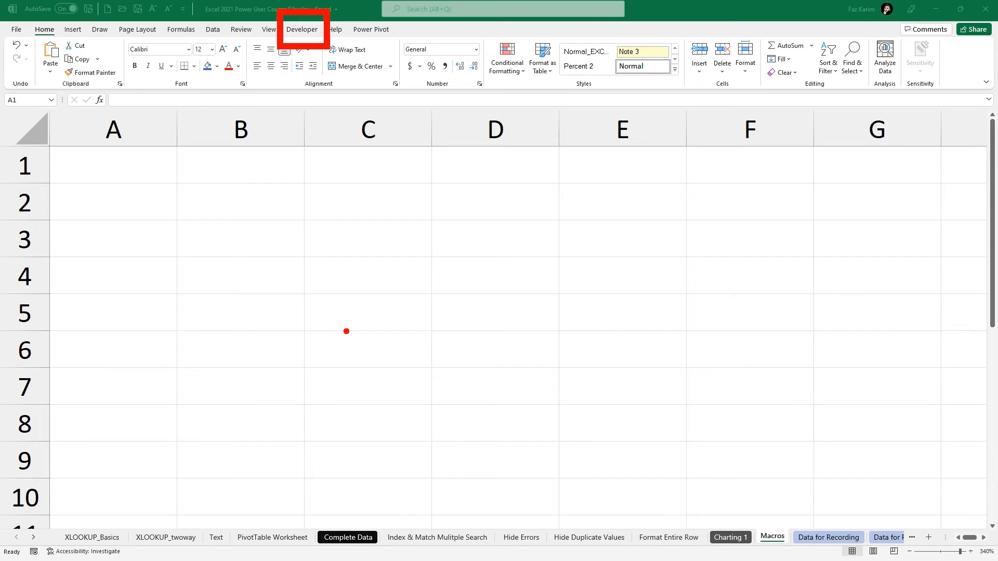
{"action": "key", "text": "Escape"}
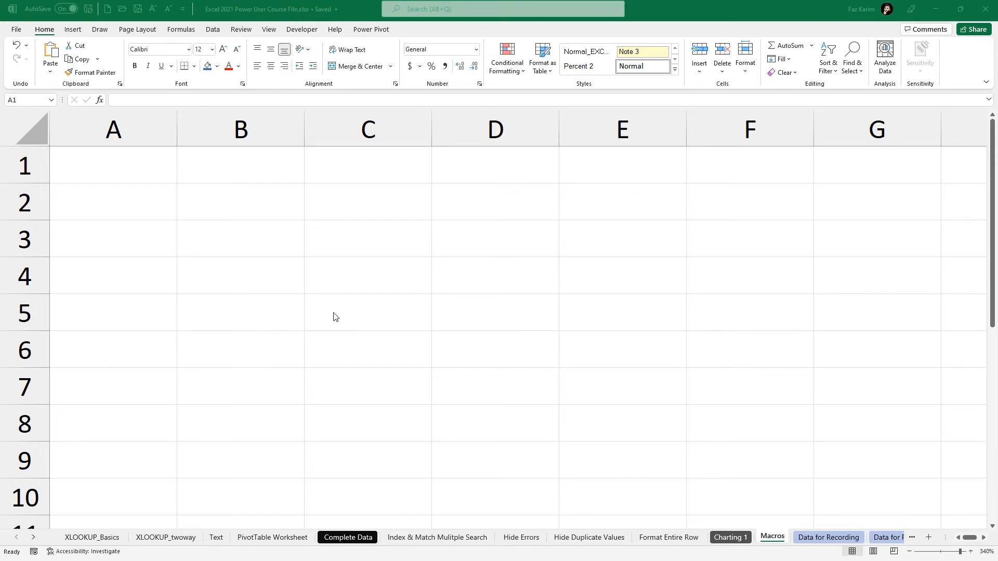
Step: Remove the Developer tab from the ribbon through the ribbon customization options
{"action": "left_click", "coordinate": [20, 29]}
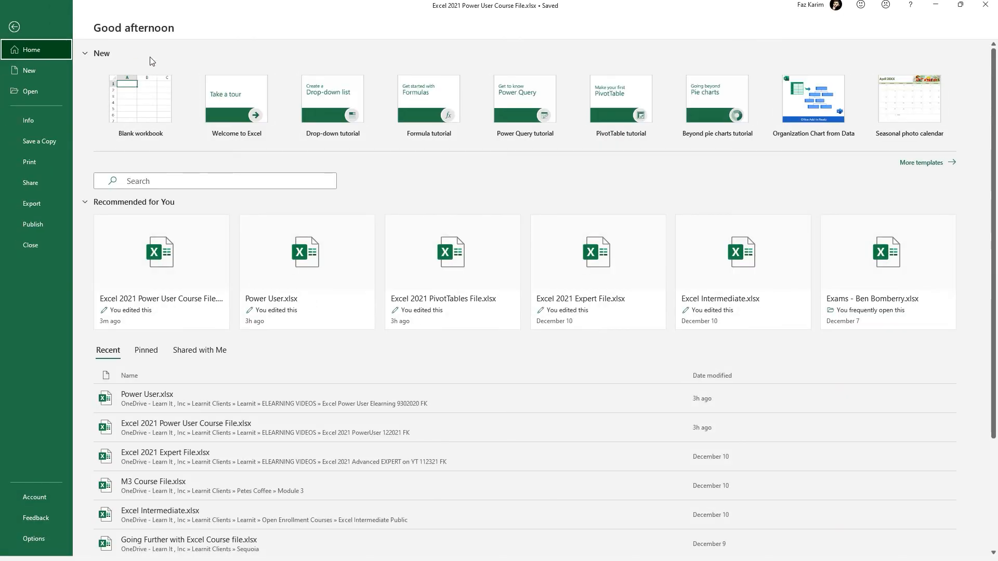
{"action": "left_click", "coordinate": [35, 539]}
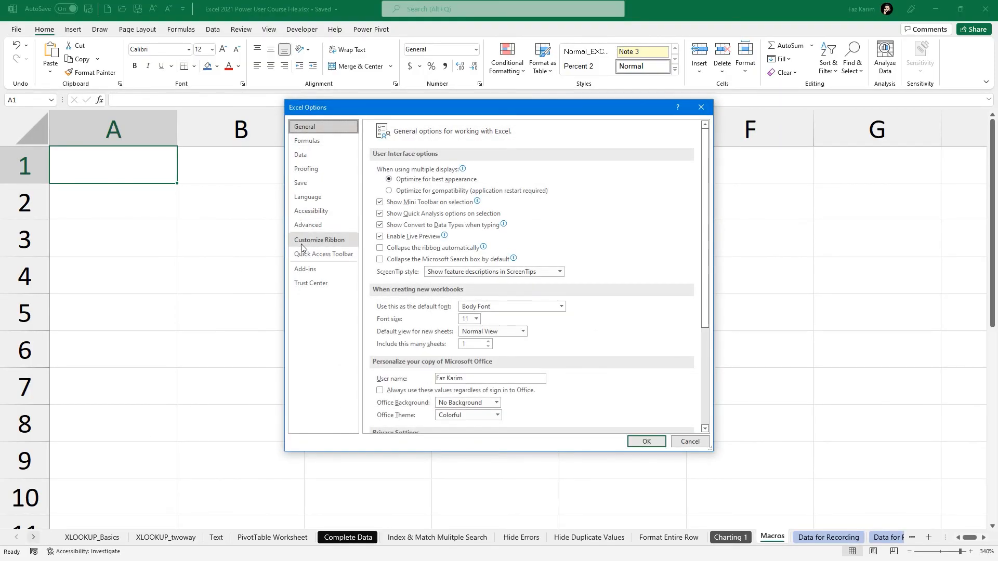
{"action": "left_click", "coordinate": [301, 242]}
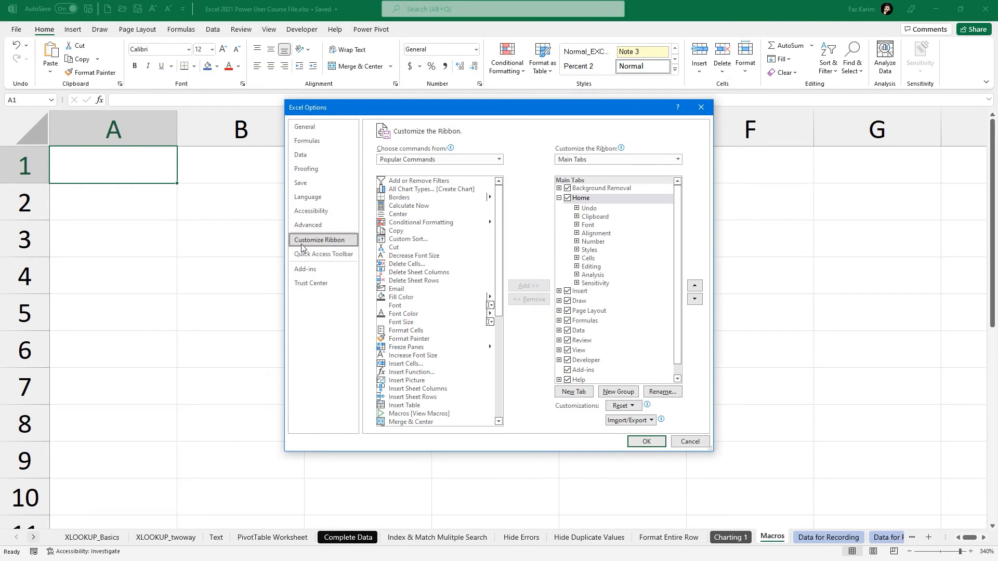
{"action": "left_click", "coordinate": [569, 362]}
{"action": "left_click", "coordinate": [646, 442]}
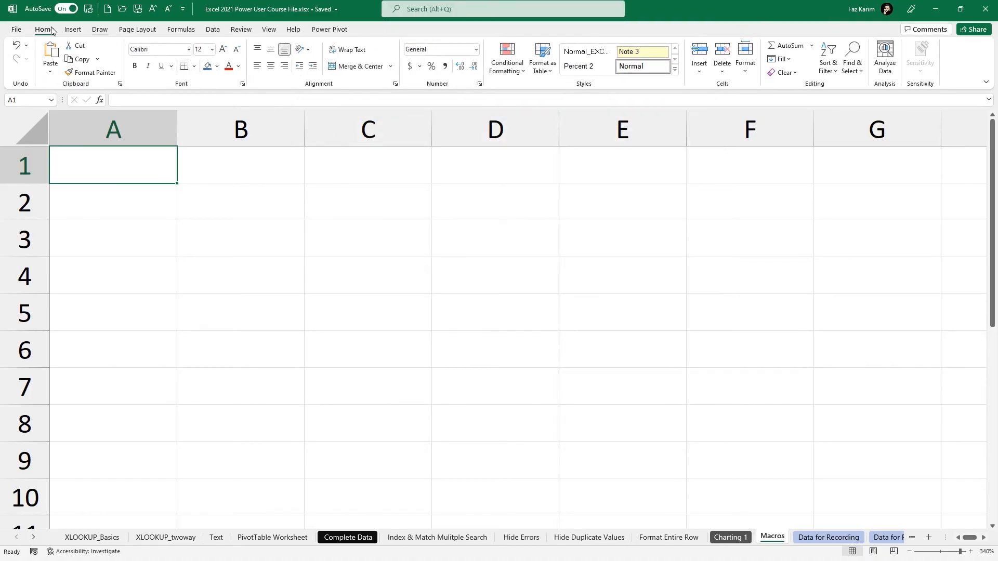
Step: Enable the Developer tab in the ribbon customization options and display its commands
{"action": "left_click", "coordinate": [14, 32]}
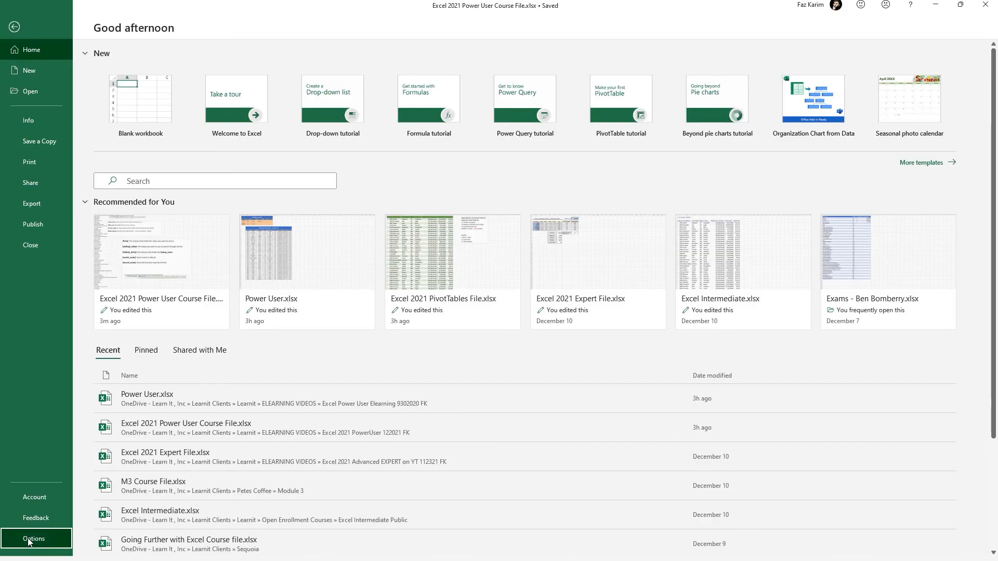
{"action": "left_click", "coordinate": [23, 540]}
{"action": "left_click", "coordinate": [319, 240]}
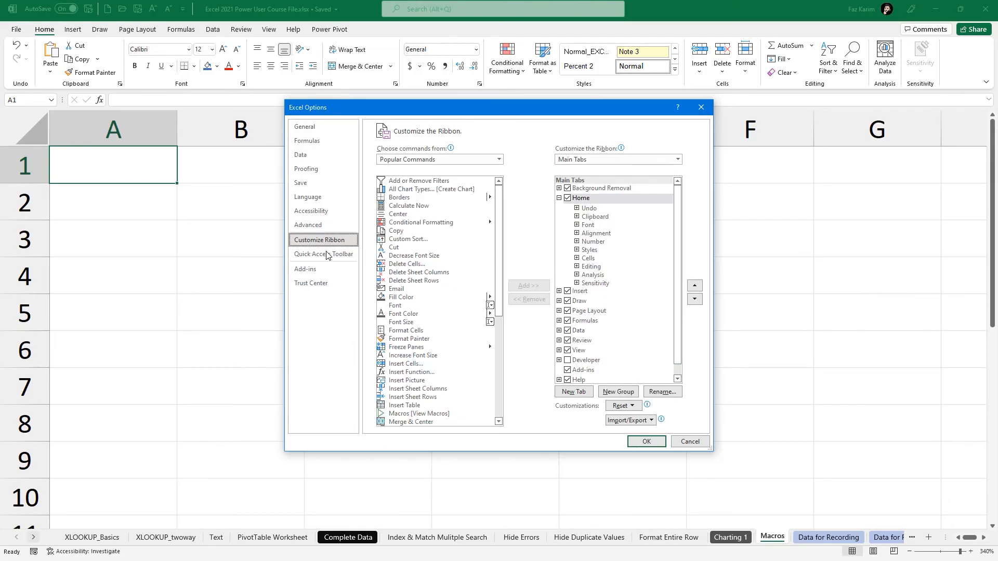
{"action": "left_click", "coordinate": [568, 360]}
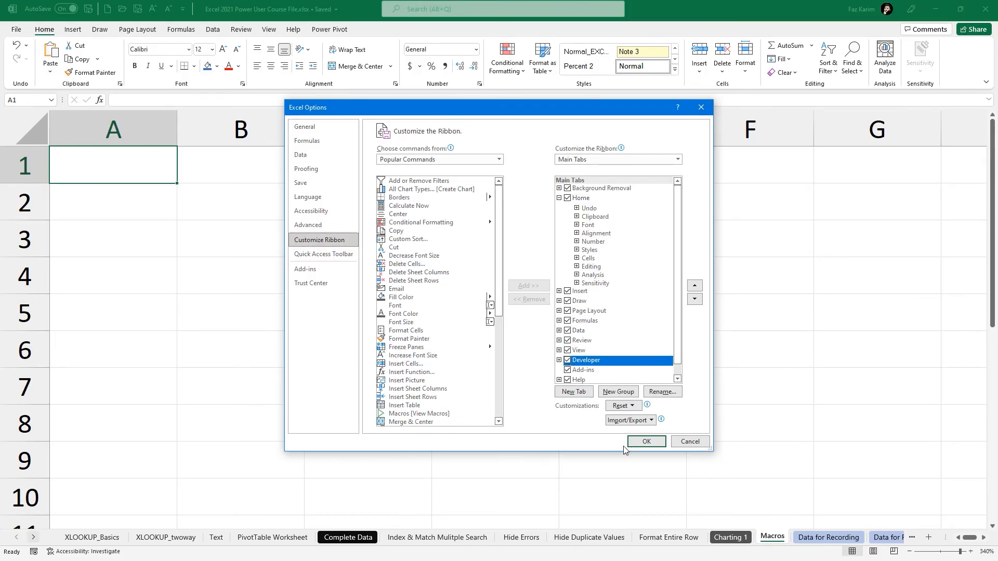
{"action": "left_click", "coordinate": [643, 440]}
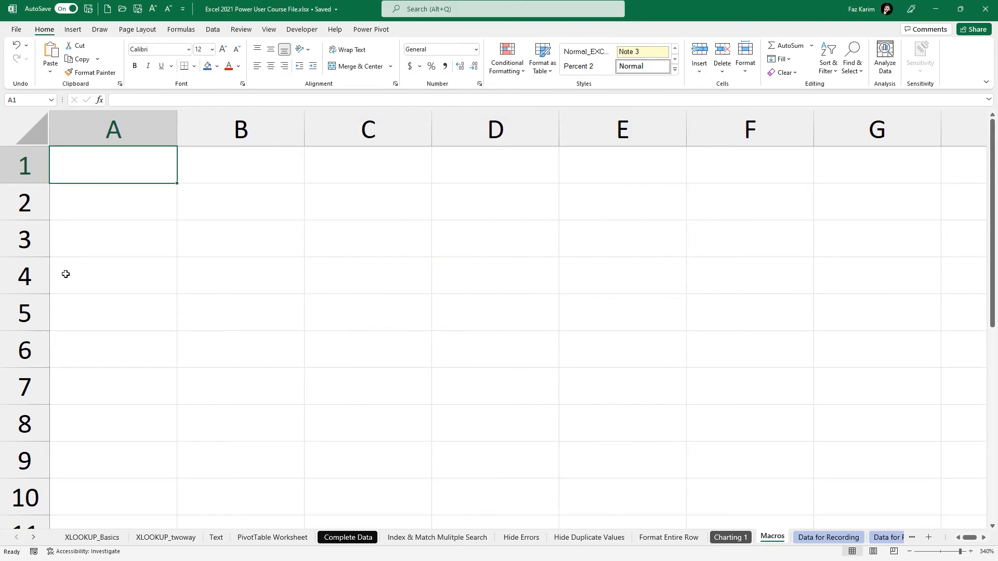
{"action": "left_click", "coordinate": [301, 31]}
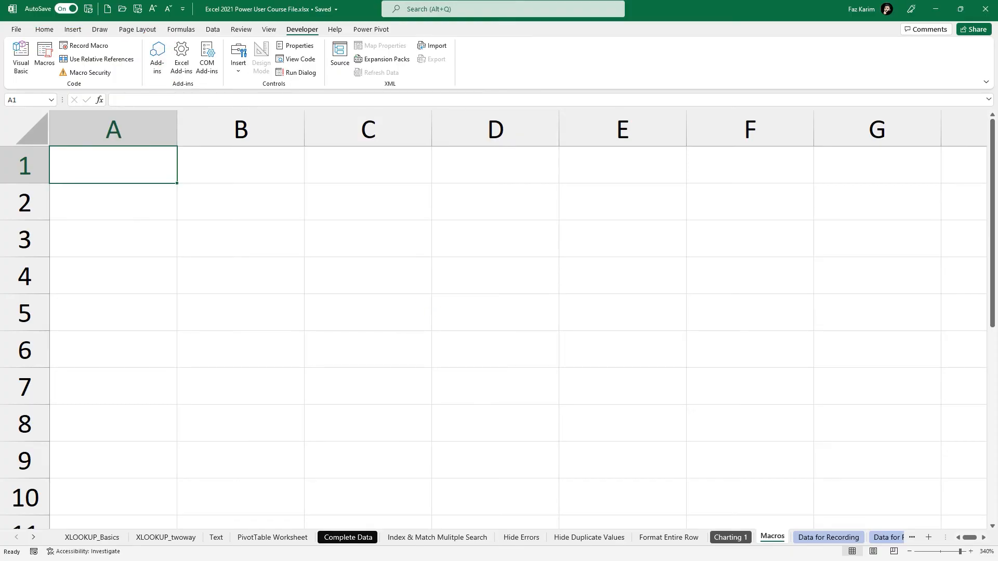
{"action": "scroll", "coordinate": [80, 210], "scroll_direction": "up", "scroll_amount": 3}
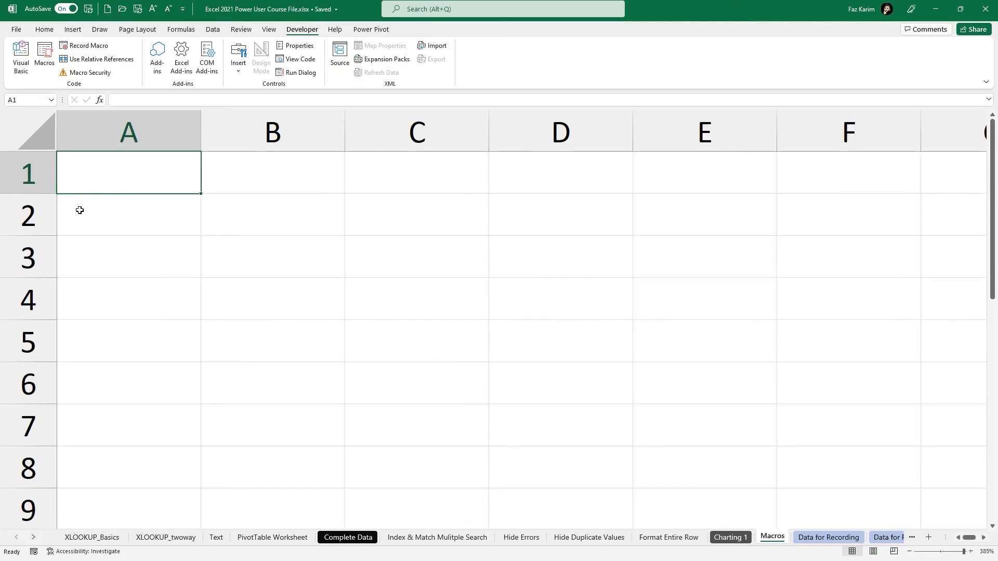
{"action": "scroll", "coordinate": [80, 210], "scroll_direction": "up", "scroll_amount": 1}
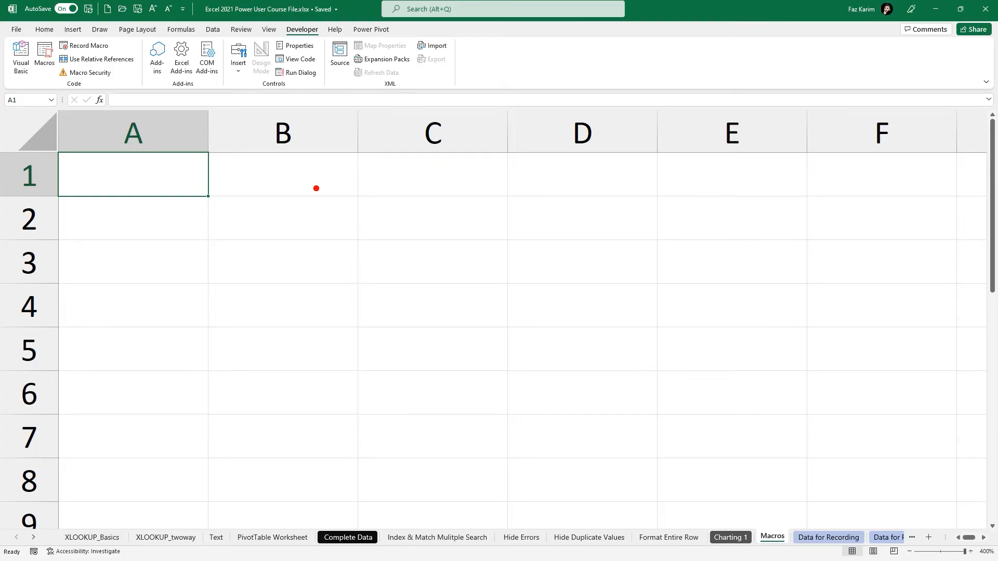
{"action": "left_click_drag", "start_coordinate": [218, 176], "coordinate": [282, 176]}
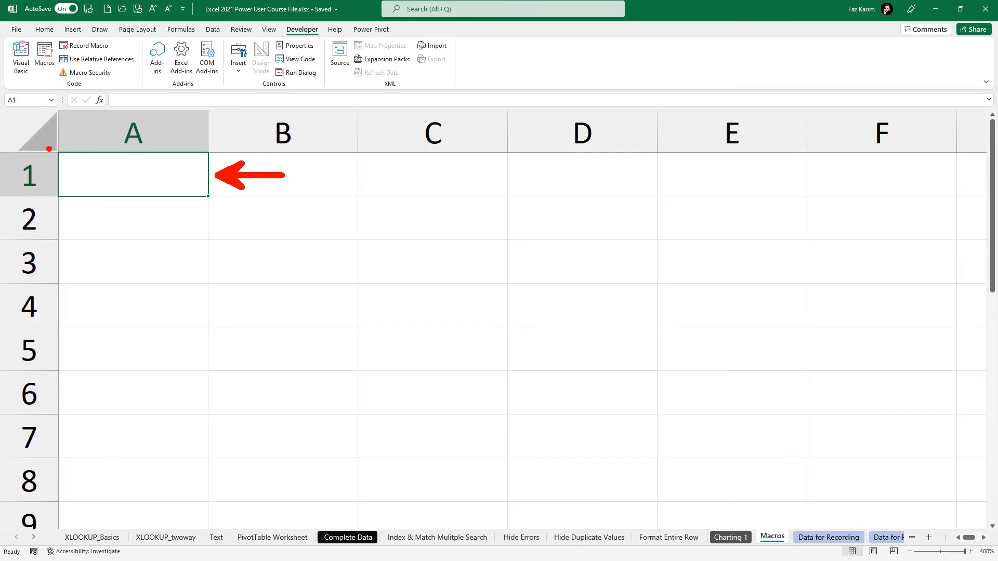
{"action": "mouse_move", "coordinate": [47, 148]}
{"action": "left_mouse_down"}
{"action": "mouse_move", "coordinate": [167, 202]}
{"action": "mouse_move", "coordinate": [213, 205]}
{"action": "left_mouse_up"}
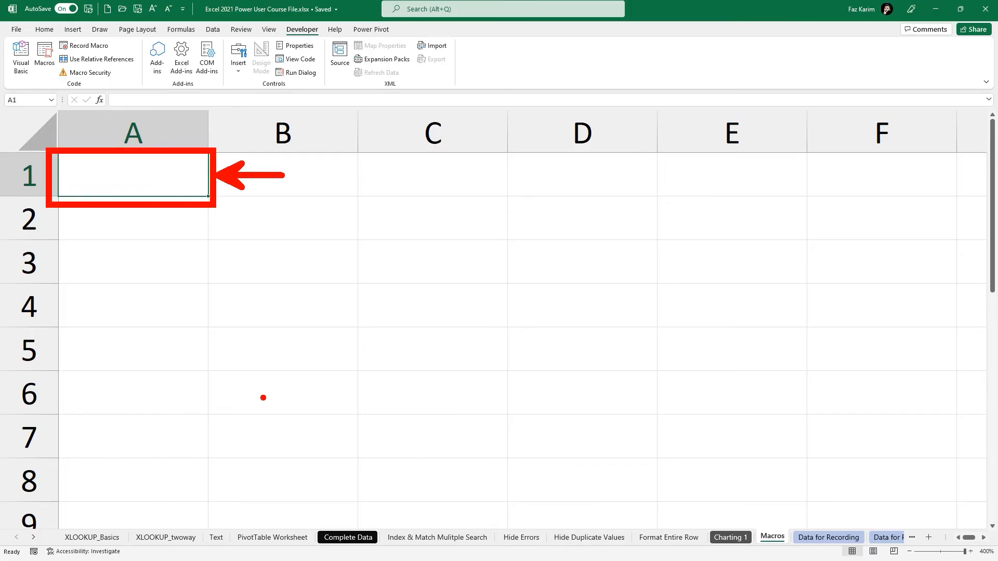
{"action": "mouse_move", "coordinate": [417, 375]}
{"action": "left_mouse_down"}
{"action": "mouse_move", "coordinate": [426, 319]}
{"action": "mouse_move", "coordinate": [364, 156]}
{"action": "mouse_move", "coordinate": [237, 117]}
{"action": "mouse_move", "coordinate": [164, 138]}
{"action": "mouse_move", "coordinate": [192, 138]}
{"action": "left_mouse_up"}
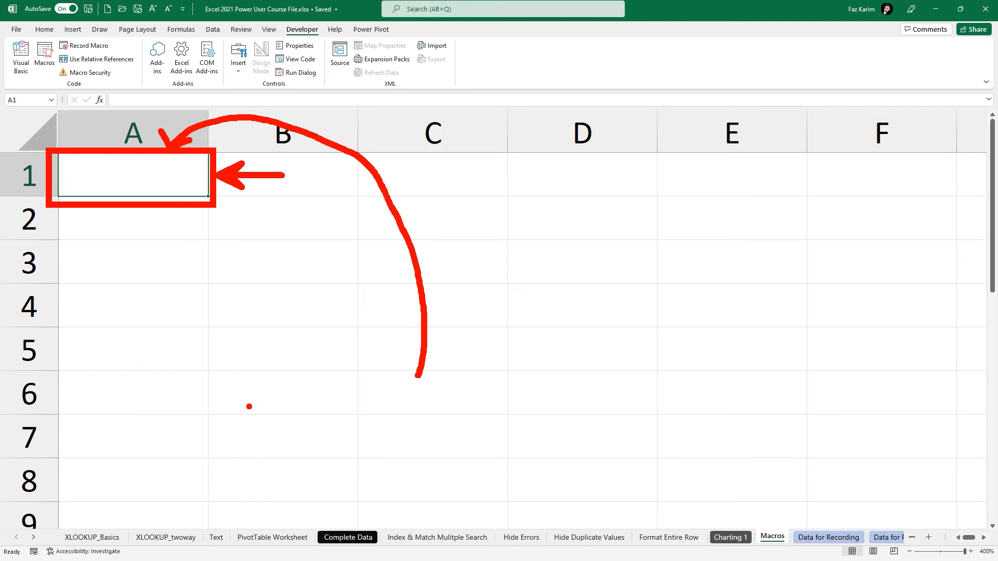
{"action": "key", "text": "Escape"}
Step: Select cell D5 on the Macros sheet
{"action": "left_click", "coordinate": [564, 350]}
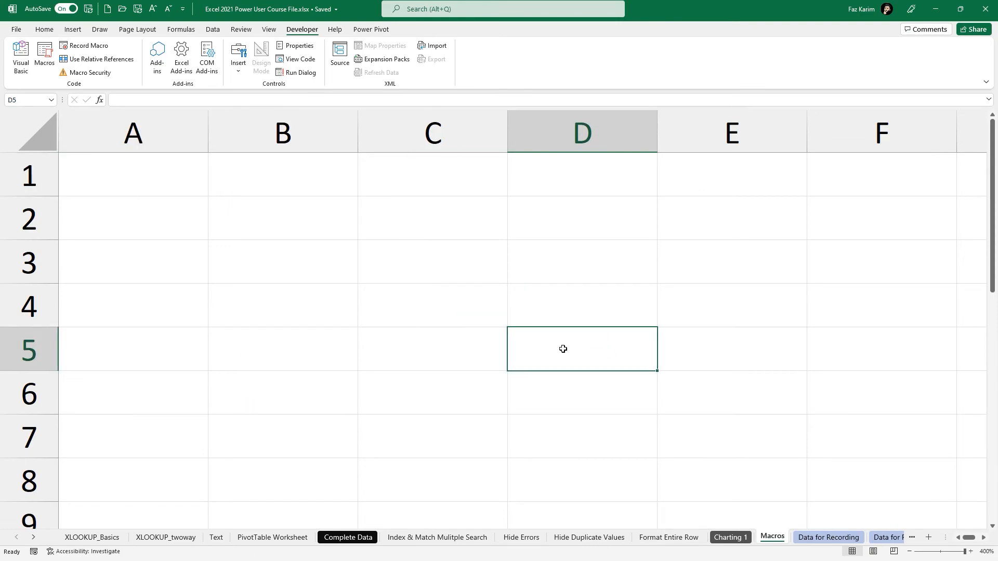
{"action": "left_click_drag", "start_coordinate": [569, 350], "coordinate": [568, 271]}
{"action": "mouse_move", "coordinate": [493, 317]}
{"action": "left_mouse_down"}
{"action": "mouse_move", "coordinate": [577, 373]}
{"action": "mouse_move", "coordinate": [674, 390]}
{"action": "left_mouse_up"}
{"action": "mouse_move", "coordinate": [642, 339]}
{"action": "left_mouse_down"}
{"action": "mouse_move", "coordinate": [604, 229]}
{"action": "mouse_move", "coordinate": [268, 279]}
{"action": "mouse_move", "coordinate": [87, 203]}
{"action": "mouse_move", "coordinate": [93, 191]}
{"action": "mouse_move", "coordinate": [115, 205]}
{"action": "left_mouse_up"}
{"action": "left_click", "coordinate": [87, 209]}
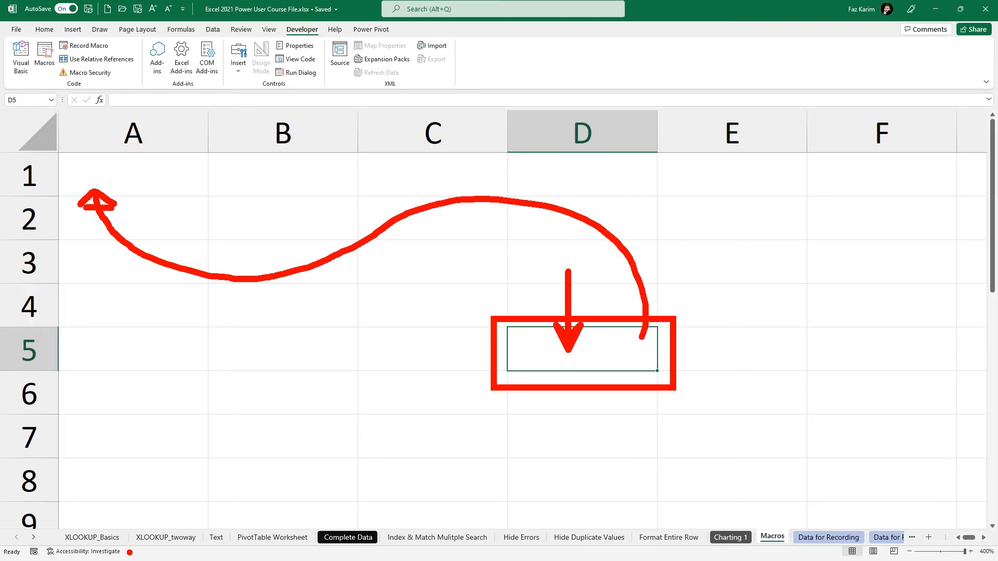
{"action": "key", "text": "Escape"}
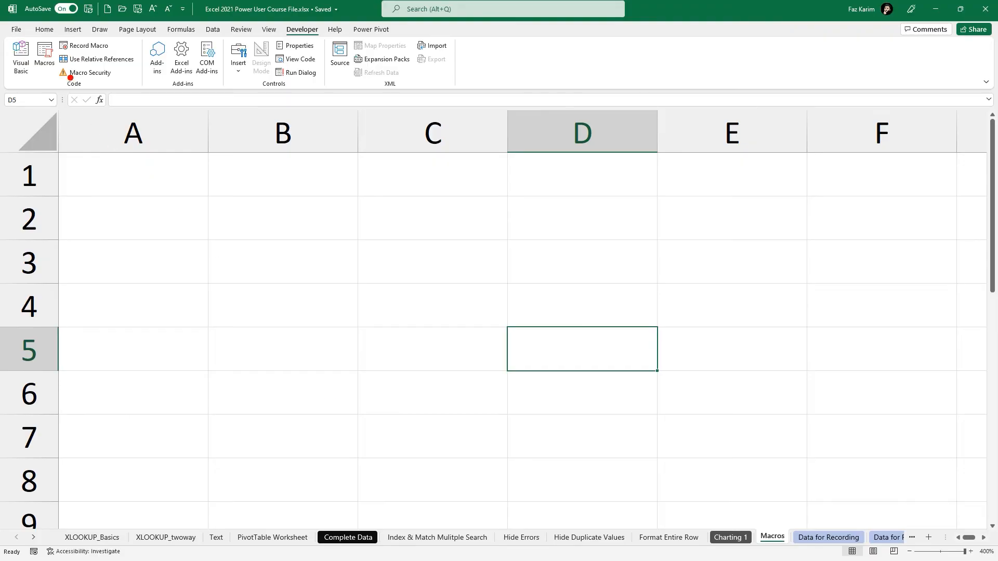
{"action": "mouse_move", "coordinate": [41, 45]}
{"action": "left_mouse_down"}
{"action": "mouse_move", "coordinate": [143, 77]}
{"action": "mouse_move", "coordinate": [133, 65]}
{"action": "mouse_move", "coordinate": [140, 94]}
{"action": "left_mouse_up"}
{"action": "key", "text": "Escape"}
Step: Turn on relative references for macro recording
{"action": "left_click", "coordinate": [124, 61]}
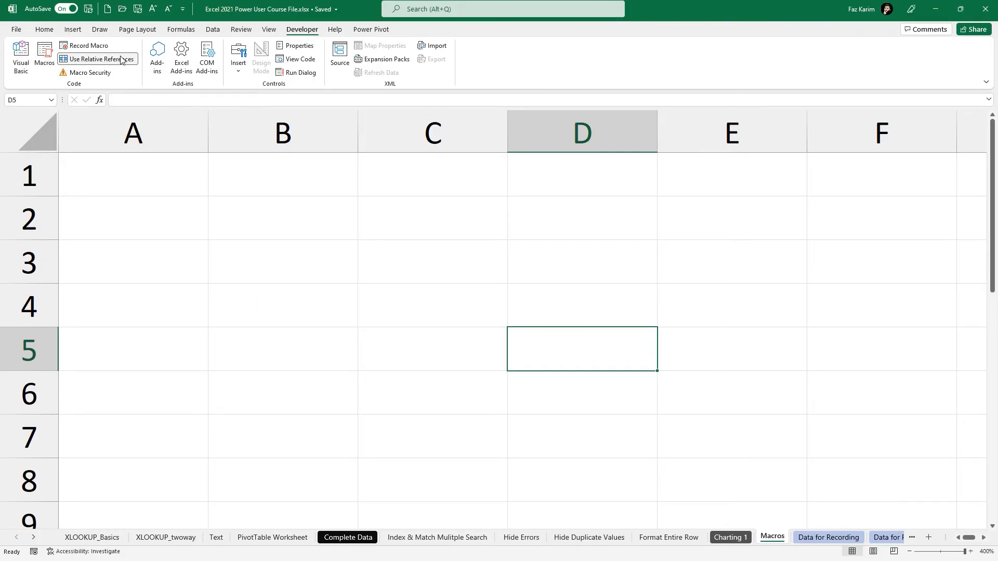
{"action": "key", "text": "ctrl+2"}
{"action": "mouse_move", "coordinate": [546, 333]}
{"action": "left_mouse_down"}
{"action": "mouse_move", "coordinate": [556, 312]}
{"action": "mouse_move", "coordinate": [544, 274]}
{"action": "left_mouse_up"}
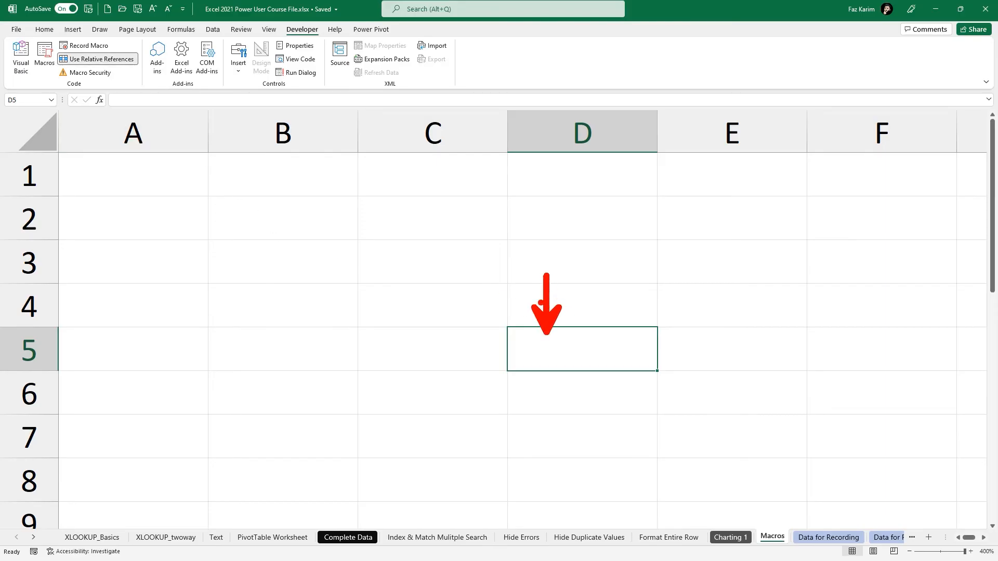
{"action": "mouse_move", "coordinate": [501, 323]}
{"action": "left_mouse_down"}
{"action": "mouse_move", "coordinate": [534, 349]}
{"action": "mouse_move", "coordinate": [665, 377]}
{"action": "left_mouse_up"}
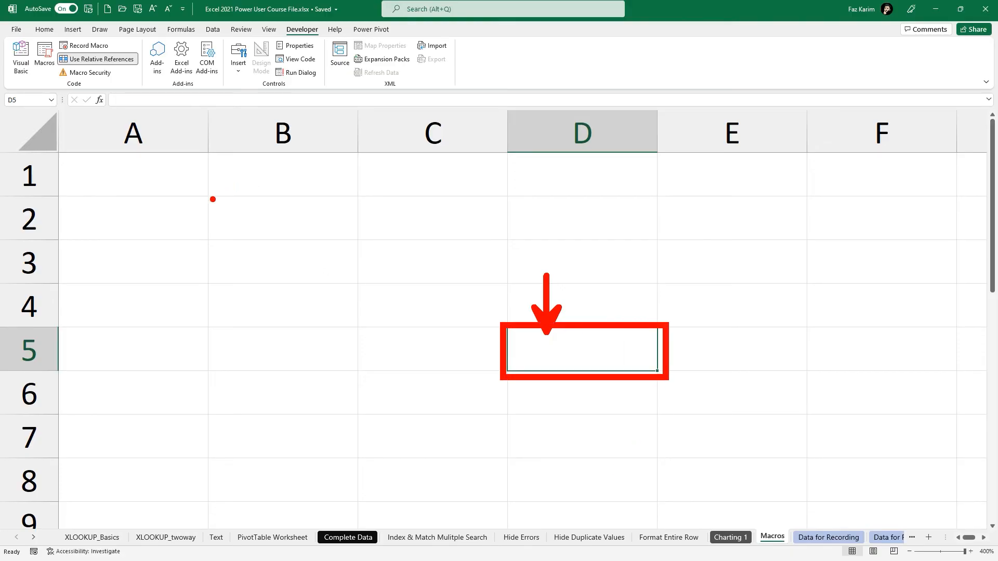
{"action": "left_click_drag", "start_coordinate": [210, 196], "coordinate": [240, 228]}
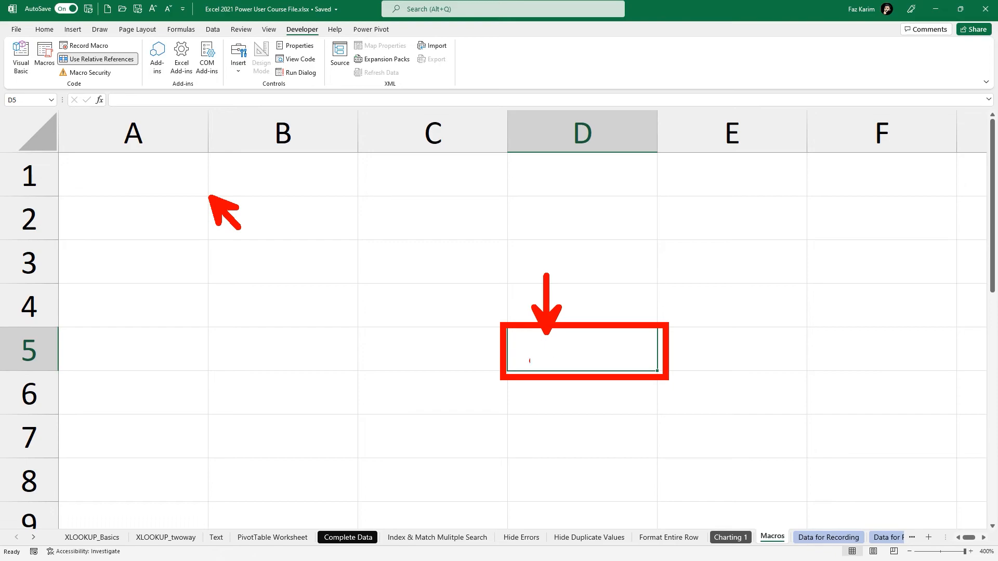
{"action": "left_click_drag", "start_coordinate": [639, 327], "coordinate": [648, 297]}
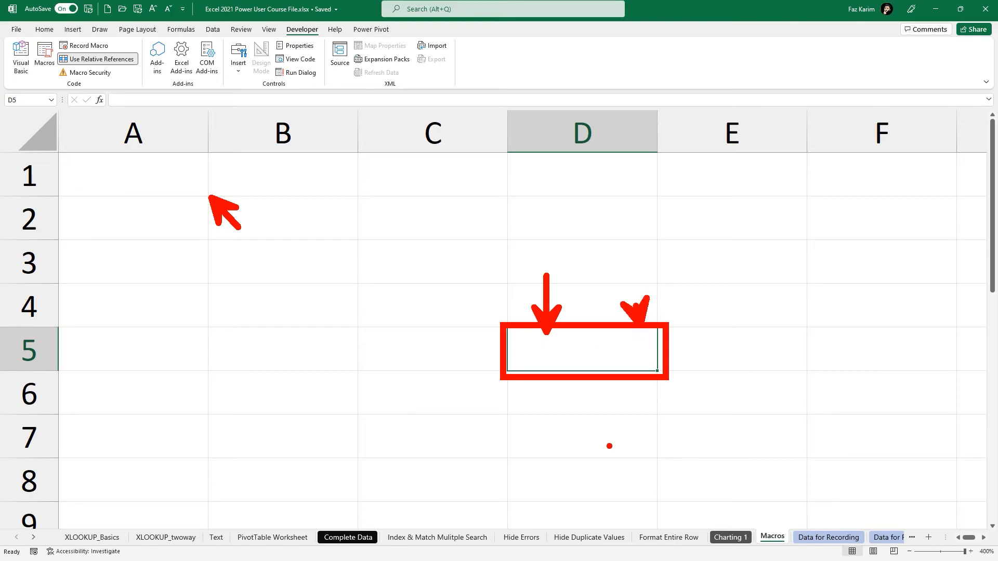
{"action": "left_click", "coordinate": [576, 356]}
{"action": "key", "text": "Escape"}
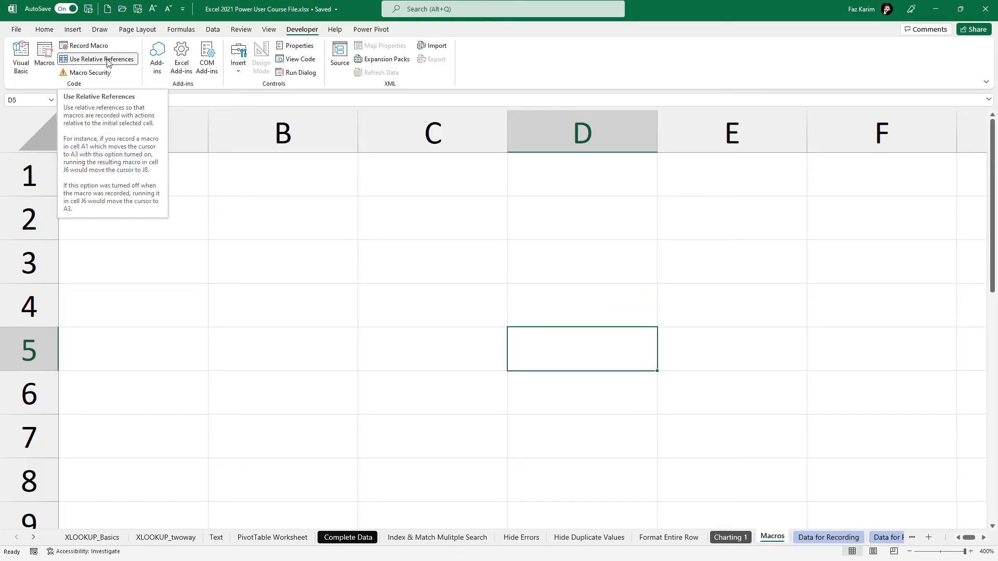
Step: Set up a new macro recording from cell A1, named myFirstMacro with the shortcut Ctrl+Shift+F
{"action": "left_click", "coordinate": [175, 177]}
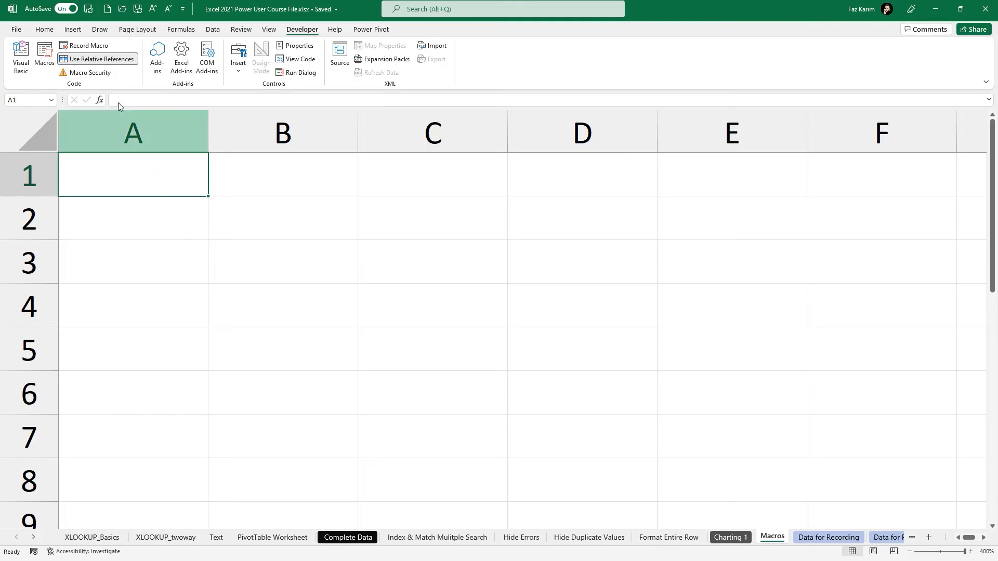
{"action": "left_click", "coordinate": [83, 46]}
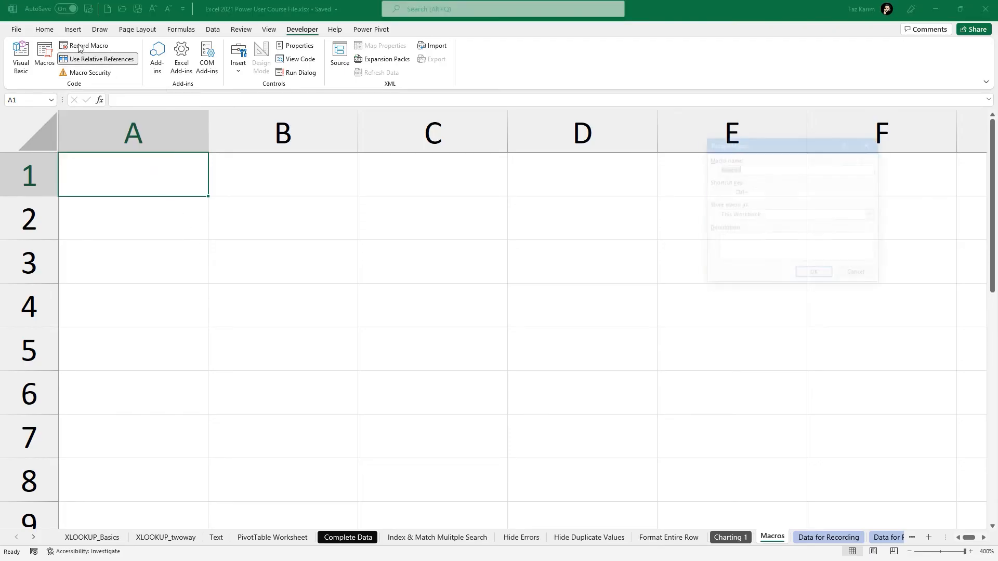
{"action": "type", "text": "my"}
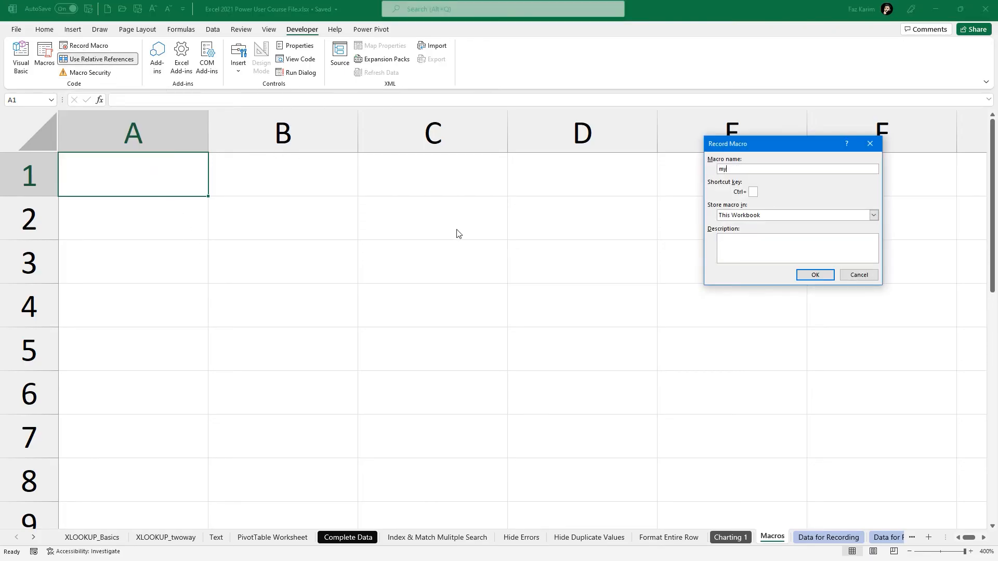
{"action": "type", "text": "FirstMacro"}
{"action": "left_click", "coordinate": [754, 192]}
{"action": "type", "text": "F"}
Step: Keep the macro stored in This Workbook, give it the description myfirstmacro, and start recording
{"action": "left_click", "coordinate": [736, 219]}
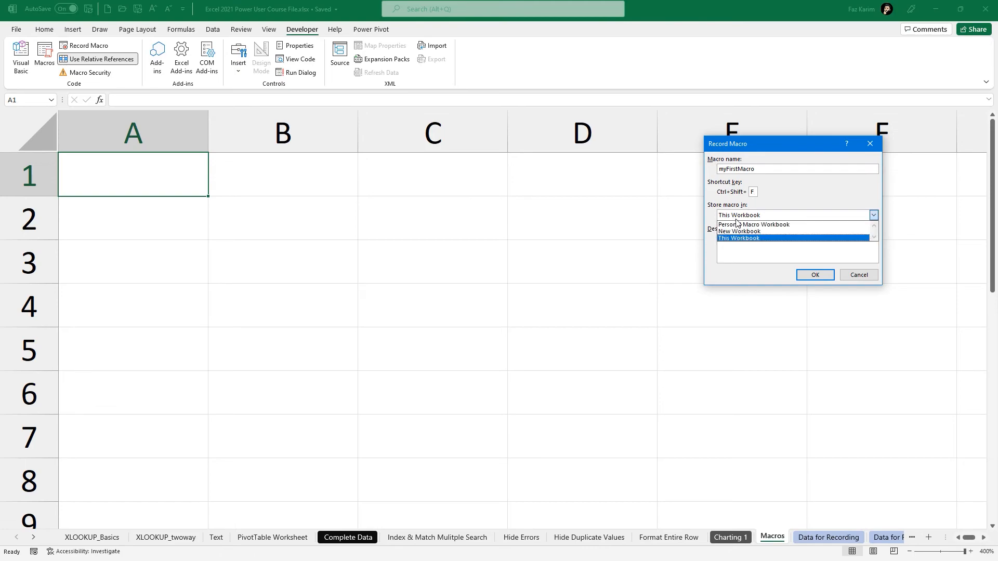
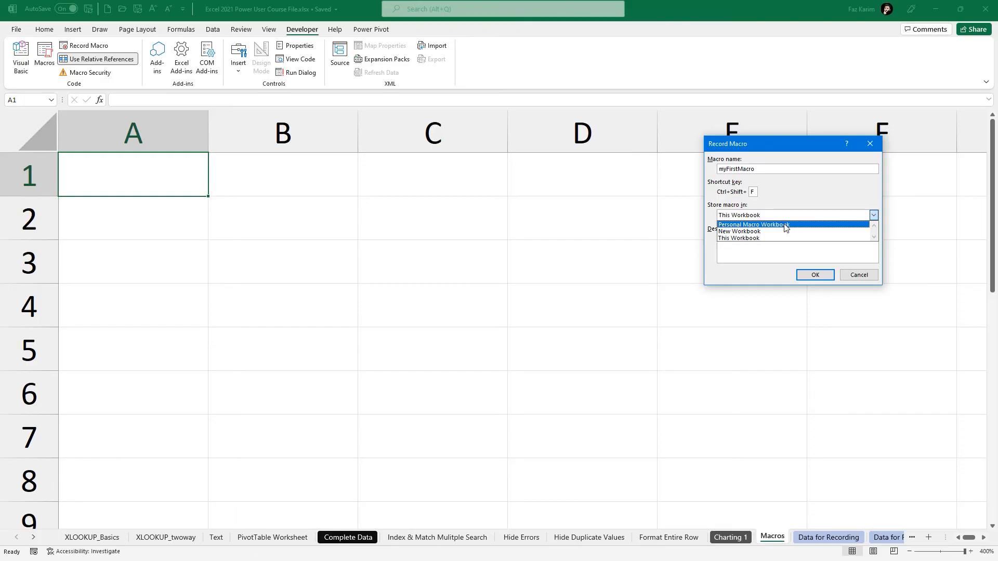
{"action": "left_click", "coordinate": [763, 239]}
{"action": "left_click", "coordinate": [762, 240]}
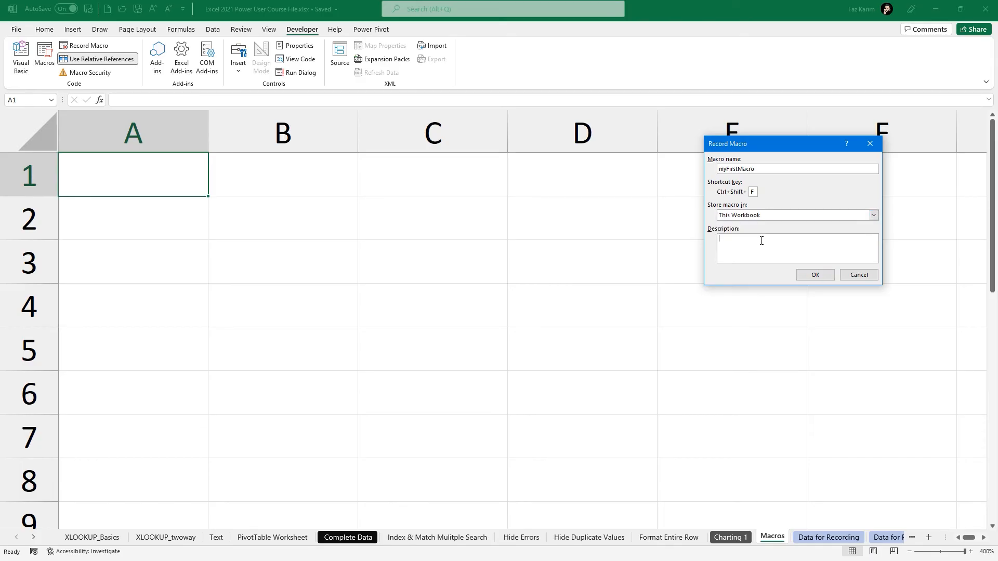
{"action": "type", "text": "myfirstmacro"}
{"action": "left_click", "coordinate": [814, 276]}
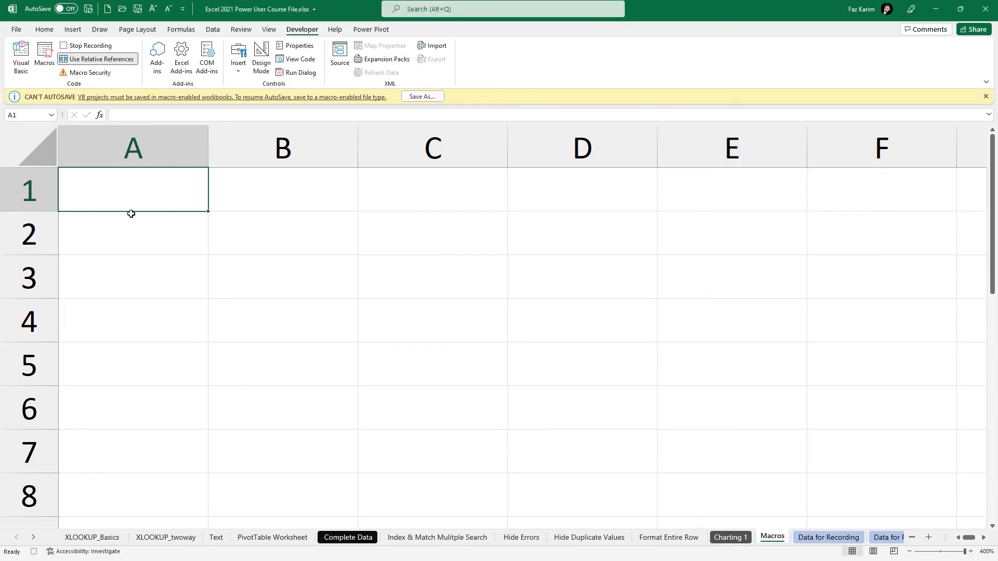
Step: Record the person's full name in A1, =today() in A2 and Learnit in A3, and stop recording with A1 selected
{"action": "left_click", "coordinate": [163, 251]}
{"action": "left_click", "coordinate": [157, 207]}
{"action": "type", "text": "Faz karim"}
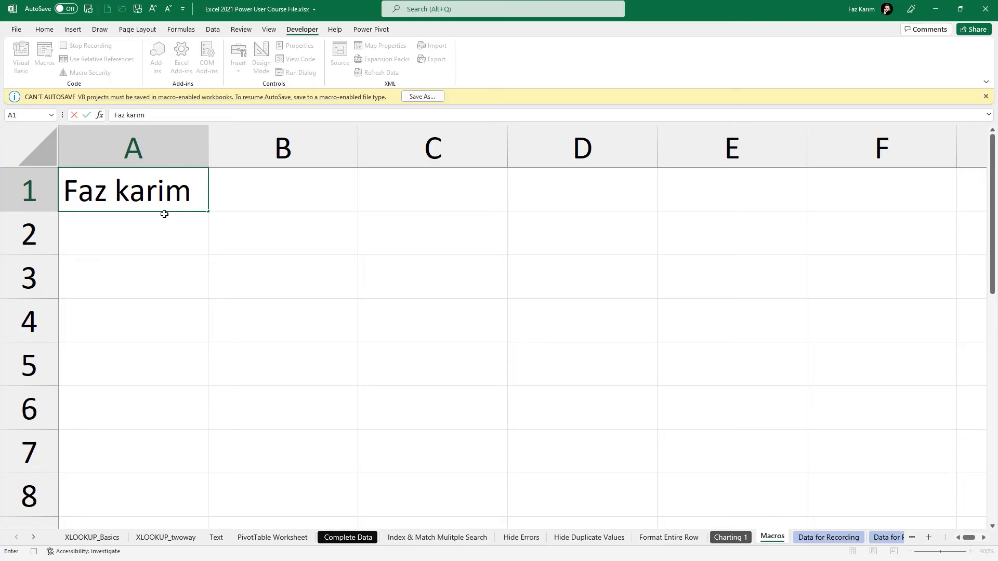
{"action": "key", "text": "Return"}
{"action": "type", "text": "=today()"}
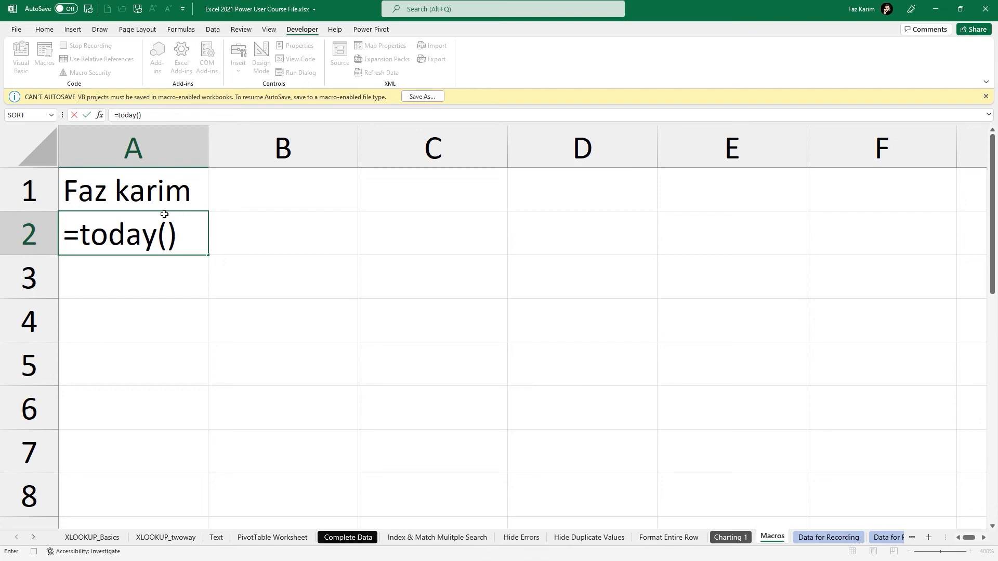
{"action": "key", "text": "Return"}
{"action": "type", "text": "Learnit"}
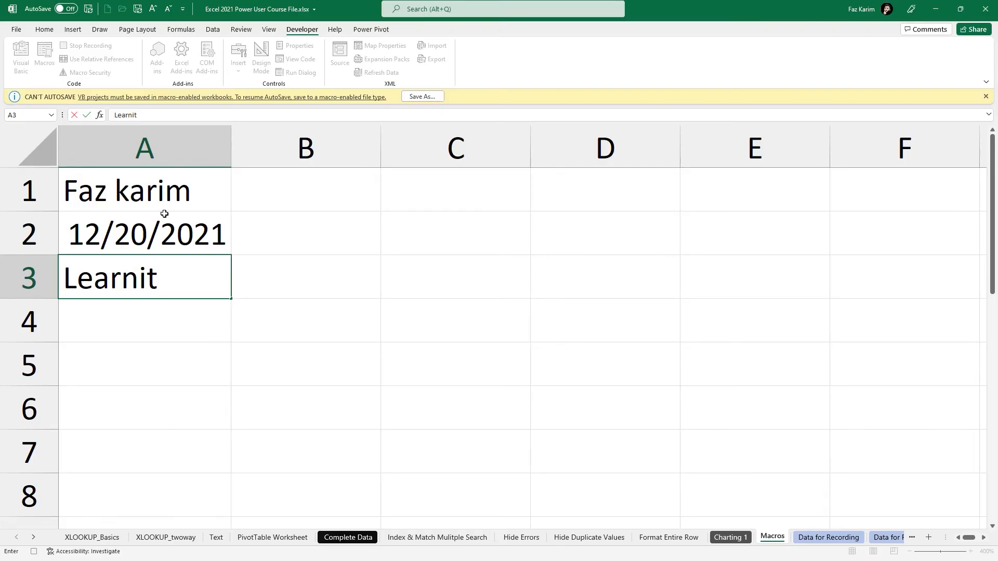
{"action": "left_click", "coordinate": [169, 201]}
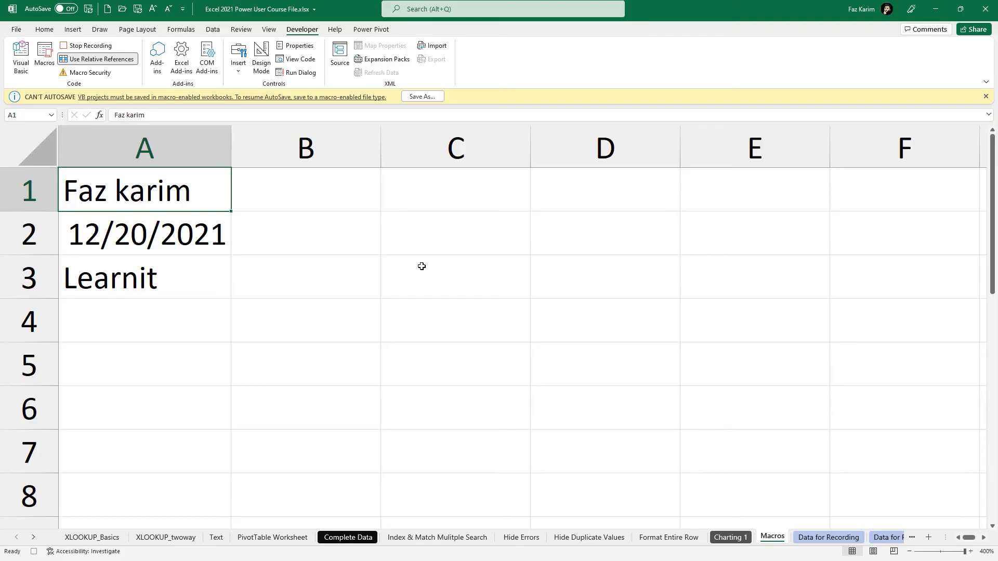
{"action": "left_click", "coordinate": [88, 49]}
Step: Clear the range A1:A3 and run myFirstMacro from cell A1 to refill it
{"action": "left_click_drag", "start_coordinate": [189, 198], "coordinate": [188, 275]}
{"action": "key", "text": "Delete"}
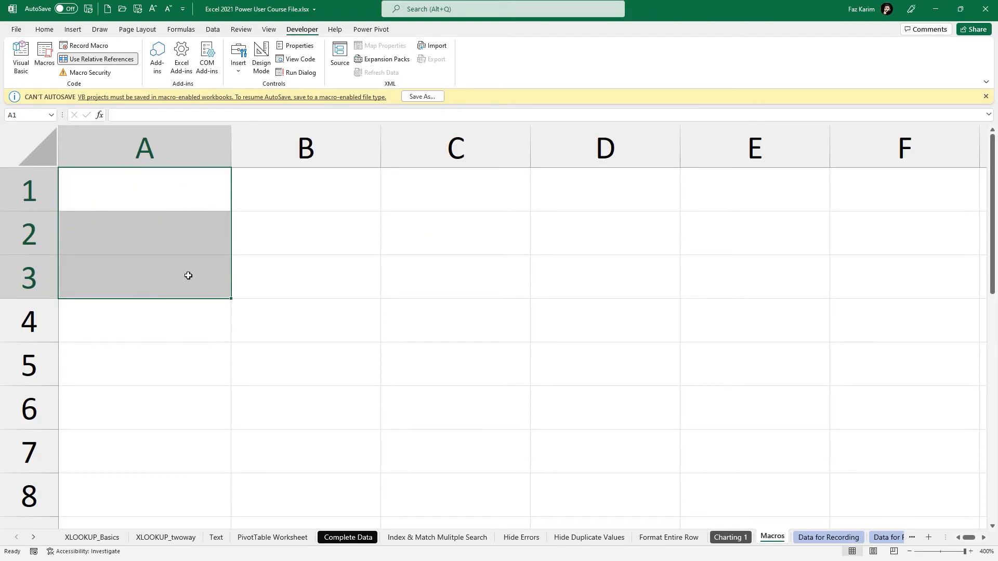
{"action": "left_click", "coordinate": [124, 187]}
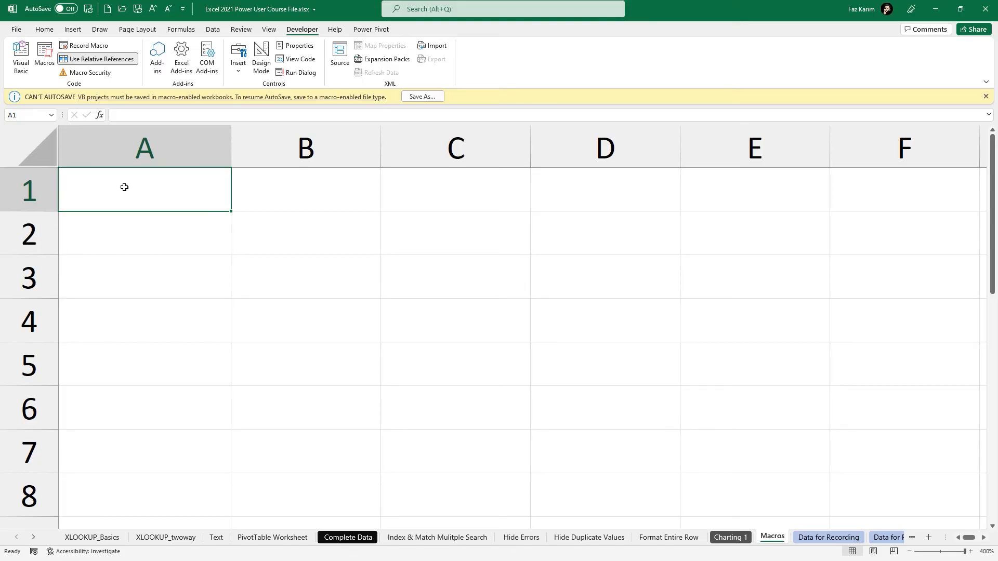
{"action": "key", "text": "ctrl+shift+n"}
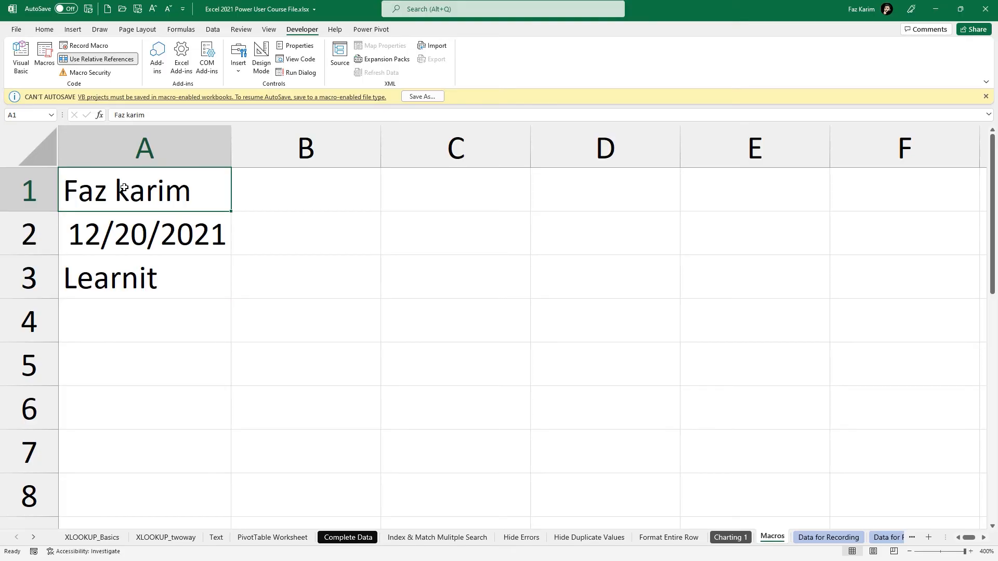
Step: Run myFirstMacro from cell D2 and widen column D so the full date fits
{"action": "left_click_drag", "start_coordinate": [122, 196], "coordinate": [130, 284]}
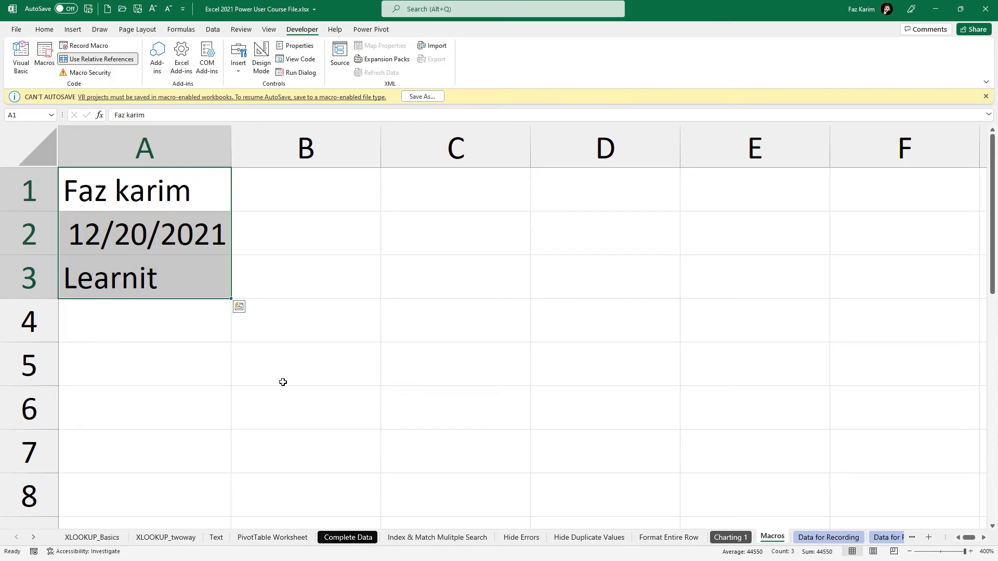
{"action": "left_click", "coordinate": [595, 214]}
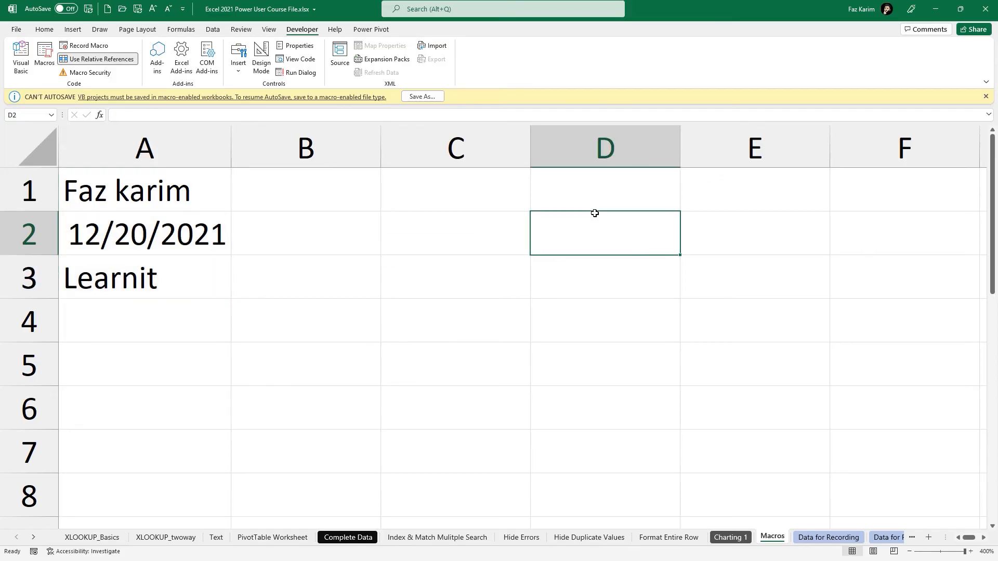
{"action": "key", "text": "ctrl+shift+n"}
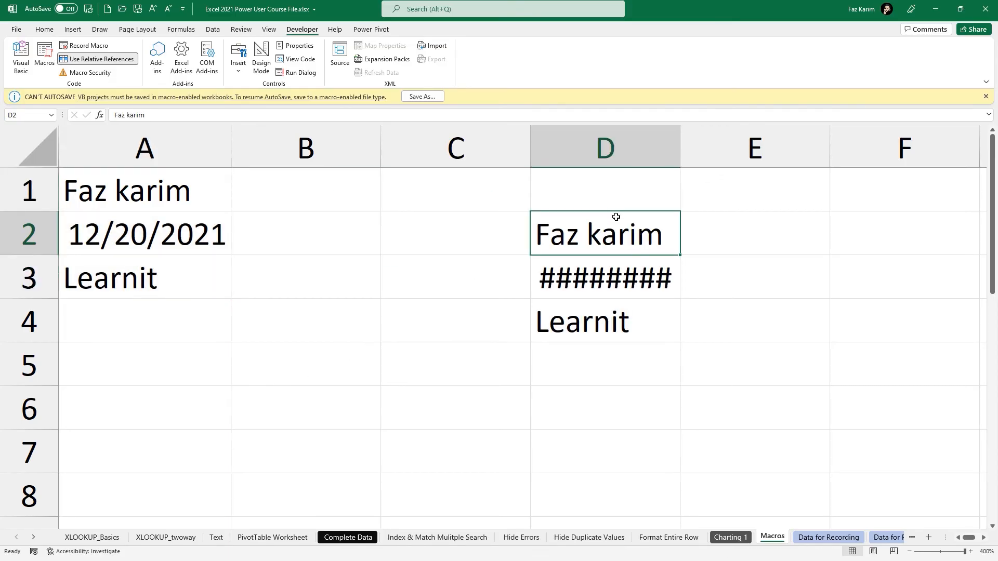
{"action": "left_click_drag", "start_coordinate": [680, 160], "coordinate": [708, 160]}
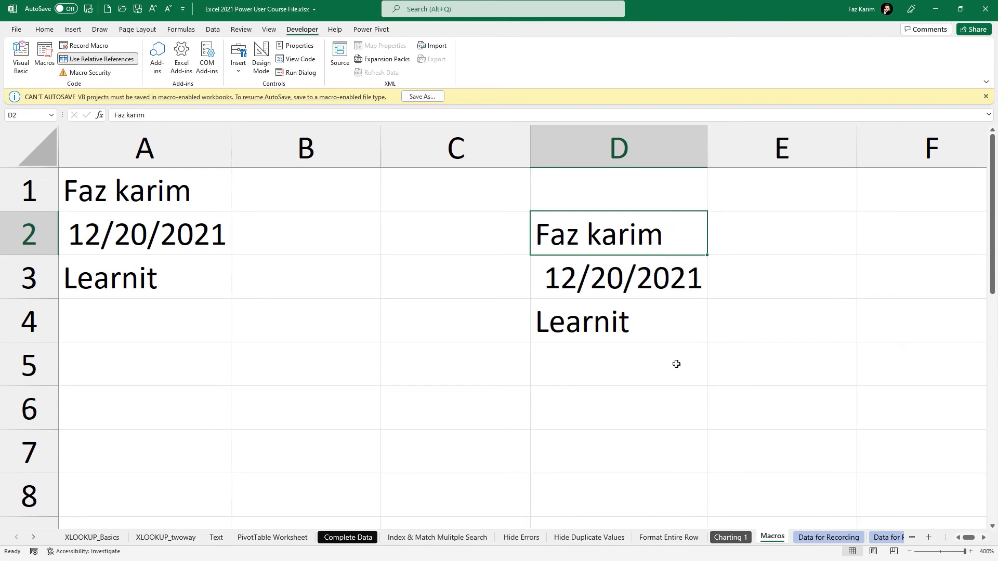
Step: Run myFirstMacro from the list of macros with cell A6 as the starting cell
{"action": "left_click", "coordinate": [155, 416]}
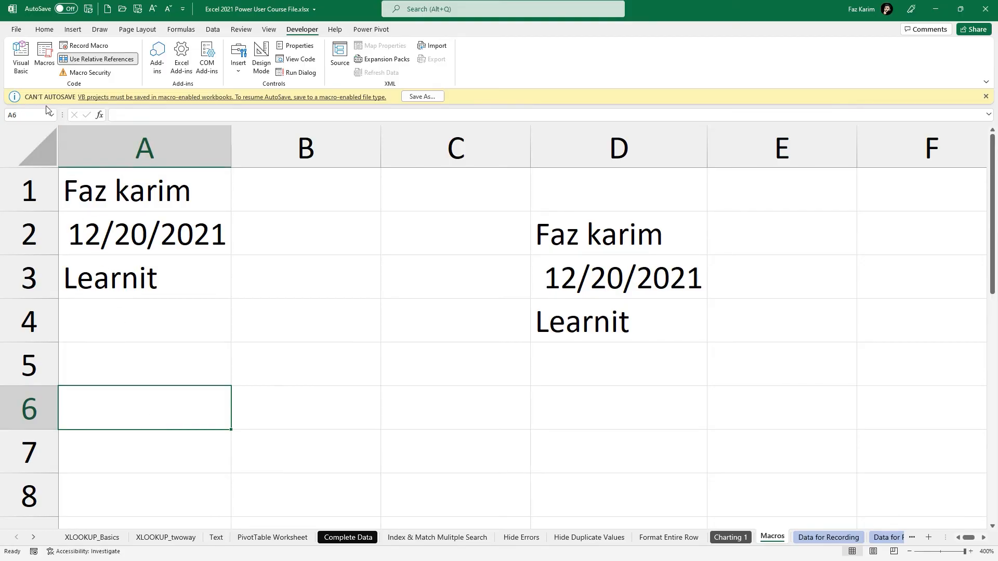
{"action": "left_click", "coordinate": [44, 61]}
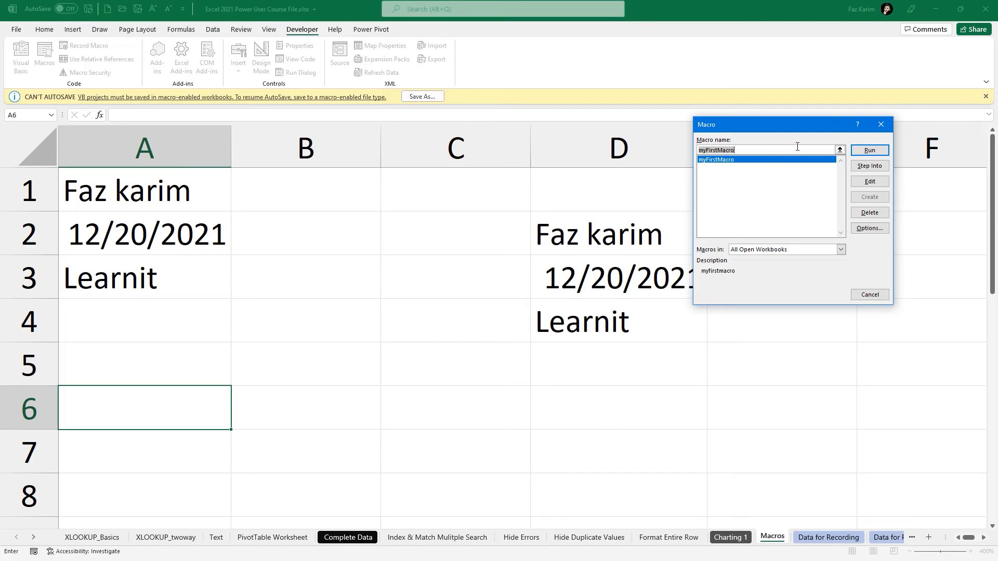
{"action": "left_click", "coordinate": [866, 152]}
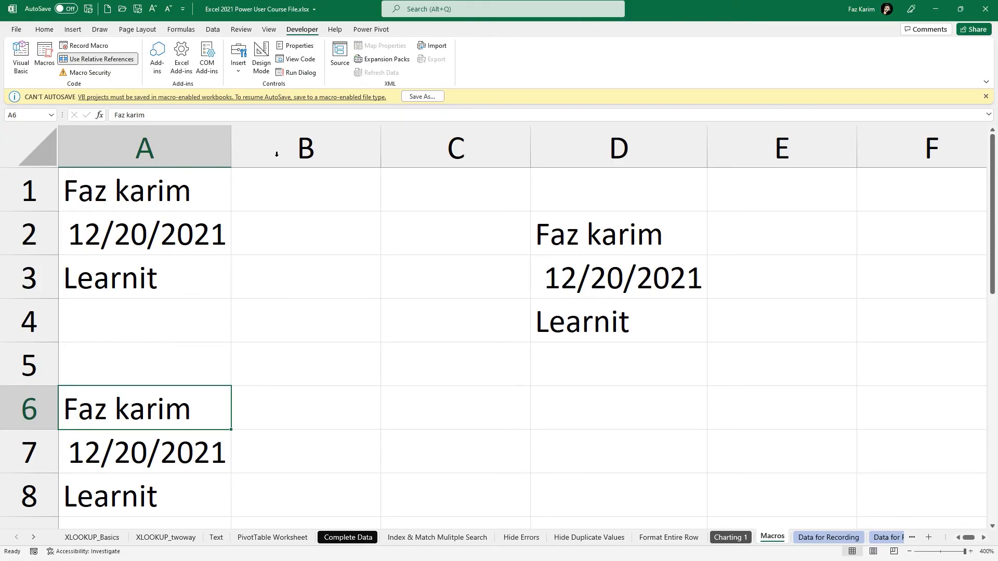
Step: Draw a form control button across columns B and C around row 3 and assign myFirstMacro to it
{"action": "left_click", "coordinate": [238, 73]}
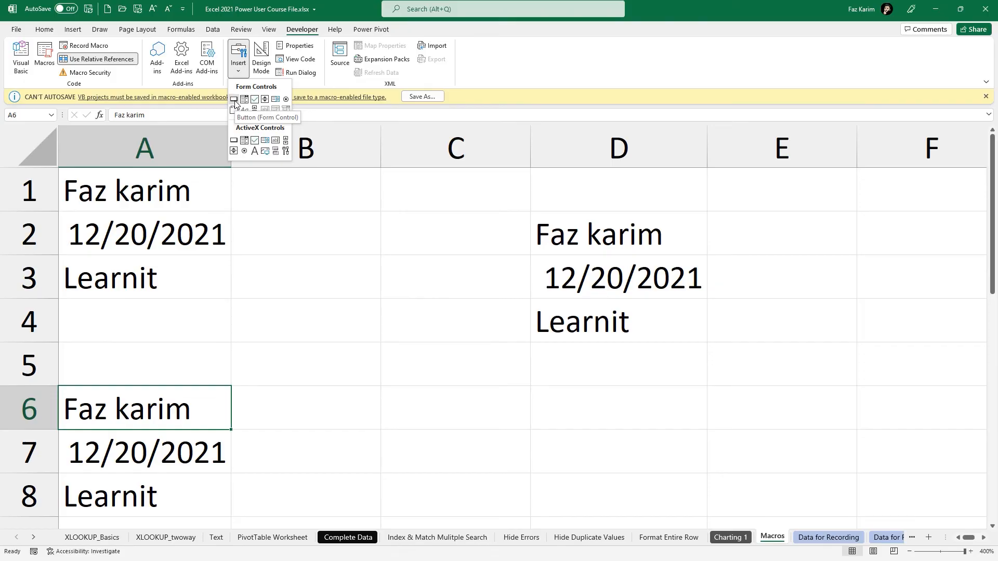
{"action": "left_click", "coordinate": [234, 99]}
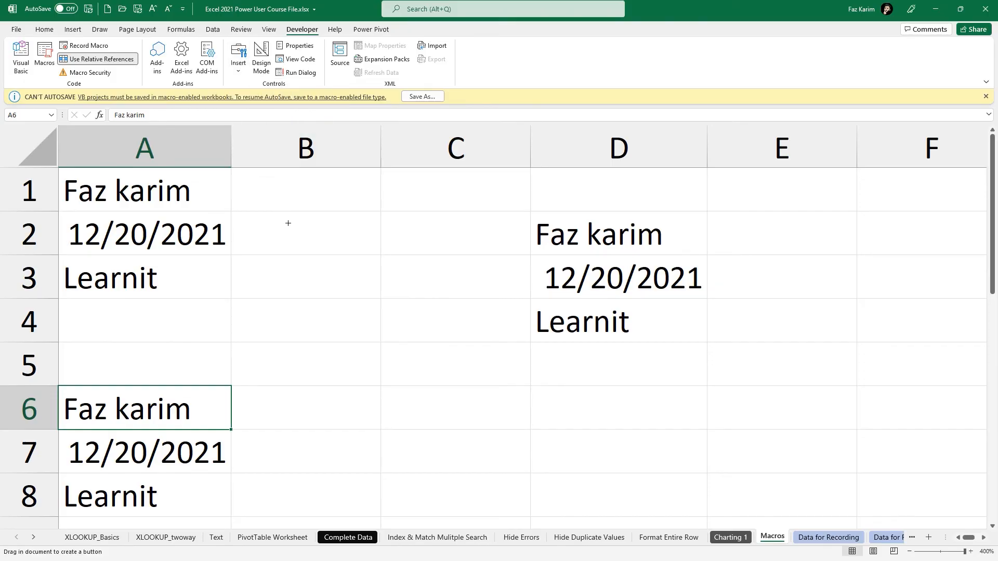
{"action": "left_click_drag", "start_coordinate": [334, 270], "coordinate": [457, 307]}
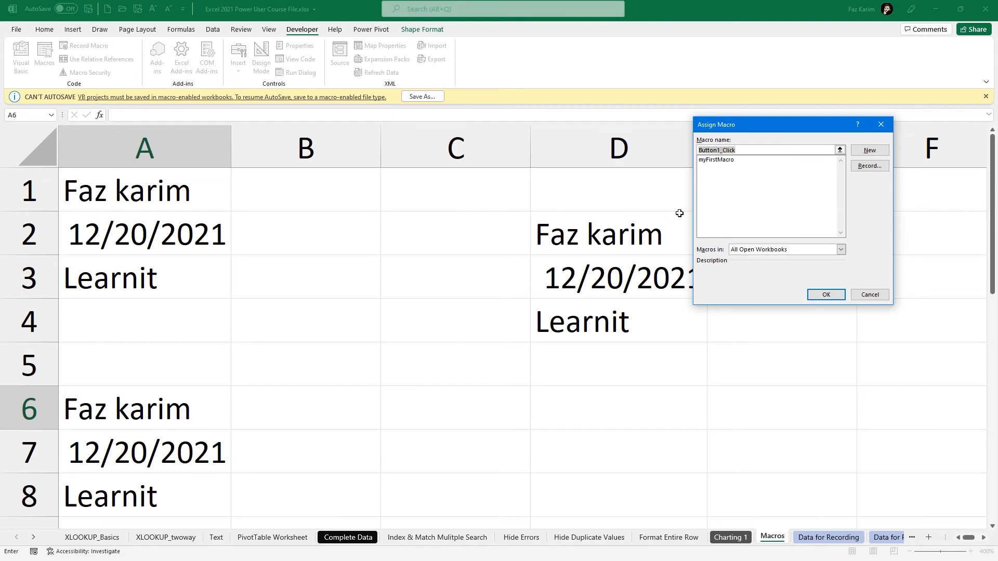
{"action": "left_click", "coordinate": [738, 161]}
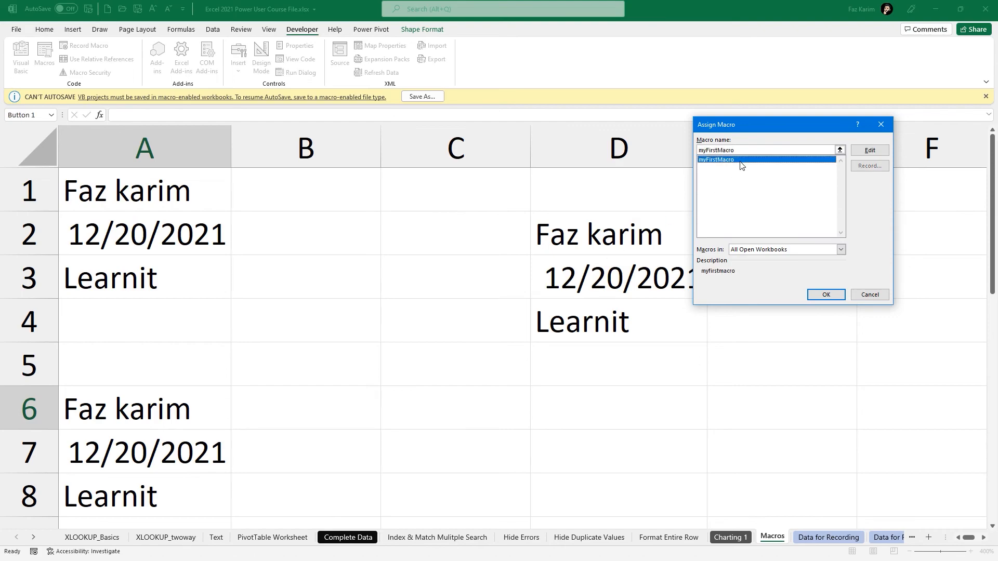
{"action": "left_click", "coordinate": [826, 294]}
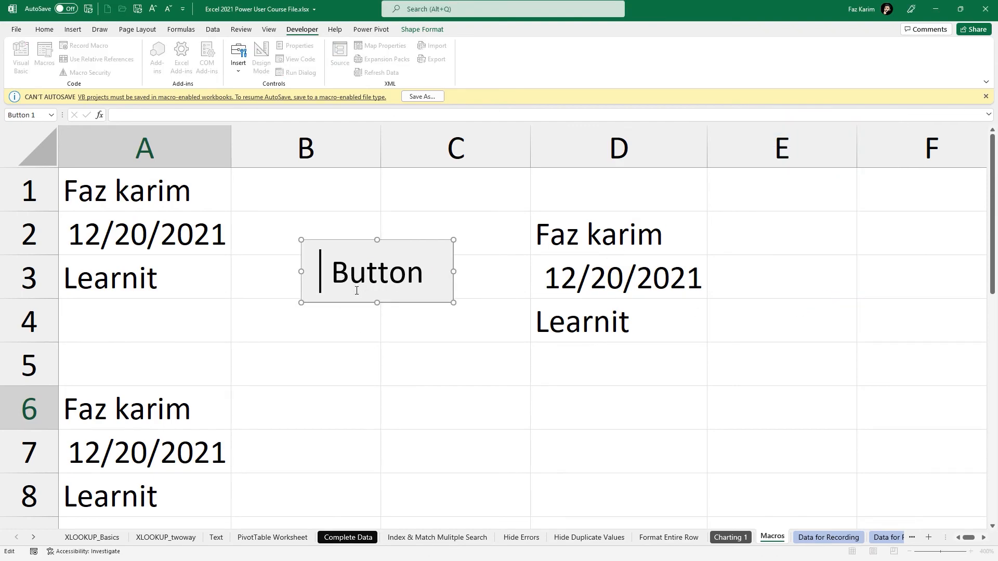
Step: Use the worksheet button to run the macro from cells C5, E4 and F2, and return to cell A6
{"action": "left_click", "coordinate": [489, 346]}
{"action": "left_click", "coordinate": [395, 281]}
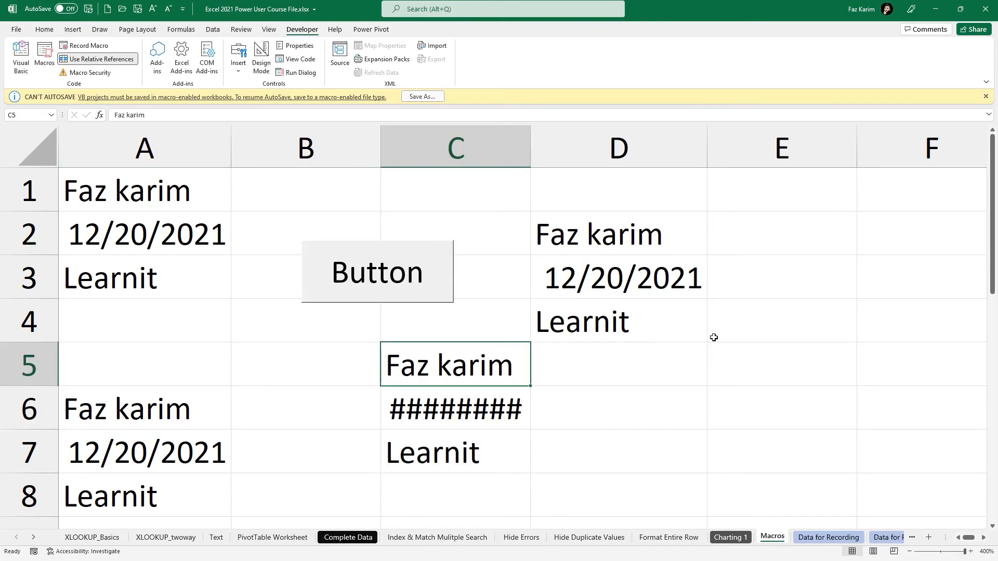
{"action": "left_click", "coordinate": [783, 338]}
{"action": "left_click", "coordinate": [445, 299]}
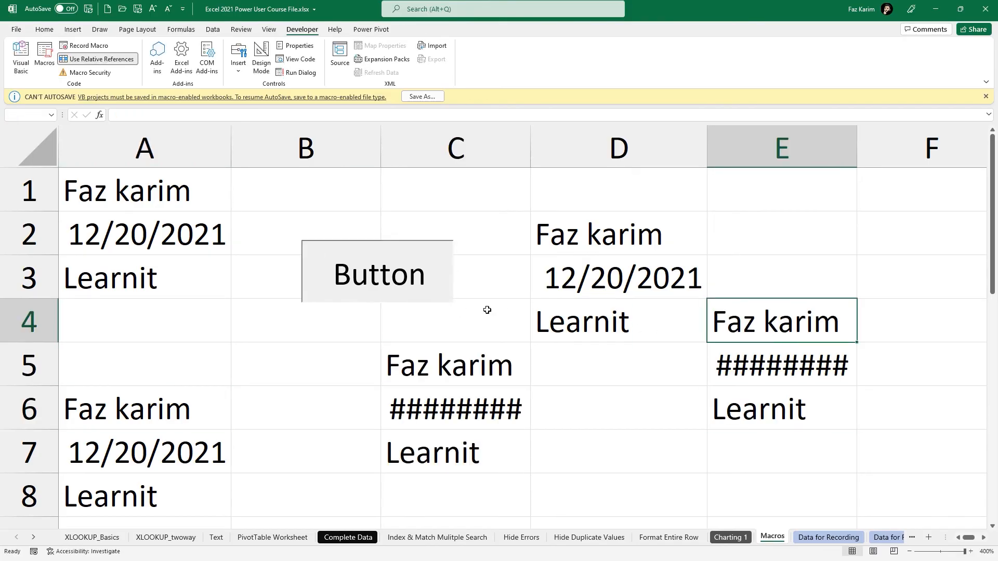
{"action": "left_click", "coordinate": [934, 216]}
{"action": "left_click", "coordinate": [383, 299]}
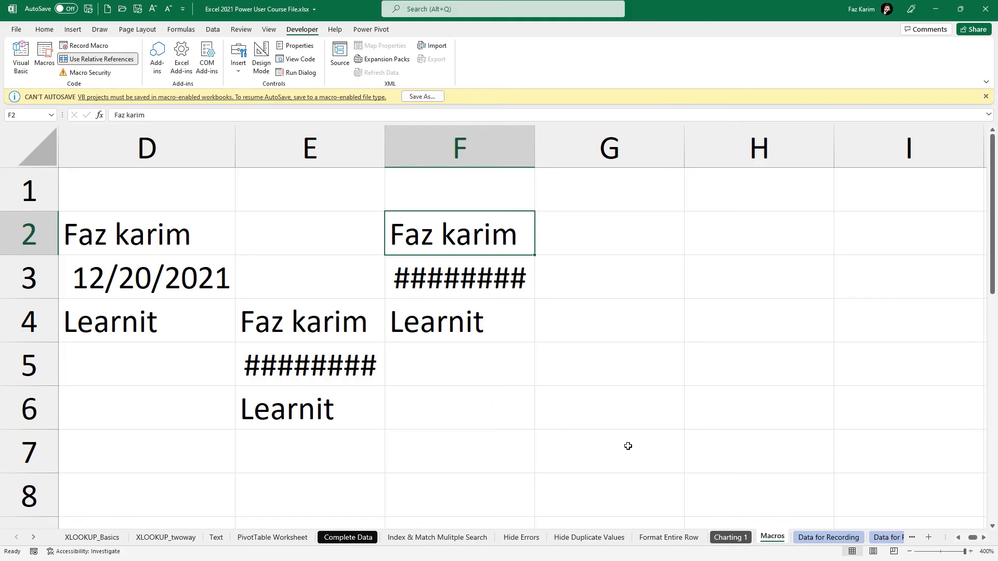
{"action": "left_click", "coordinate": [99, 409]}
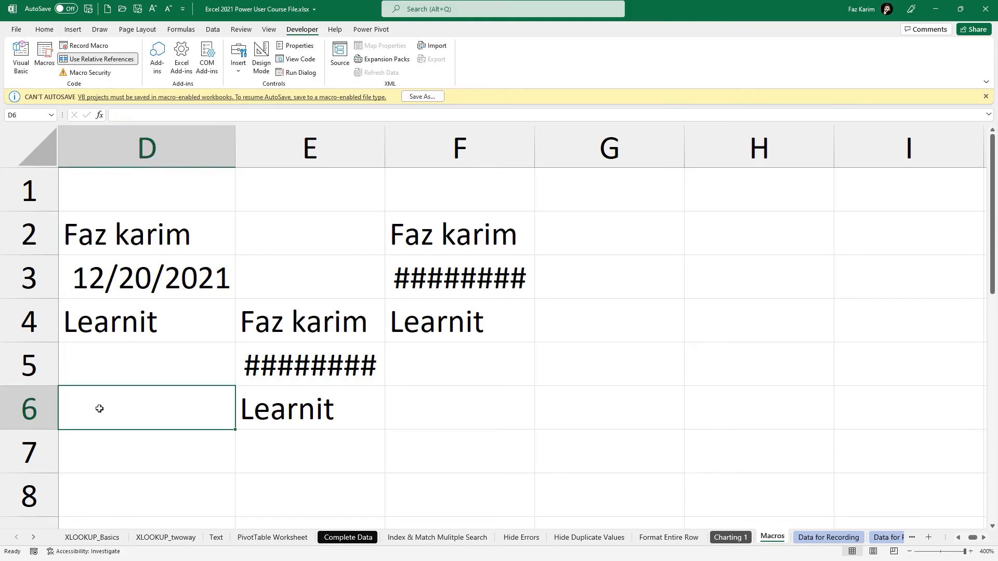
{"action": "key", "text": "Left"}
{"action": "key", "text": "Left"}
{"action": "key", "text": "Left"}
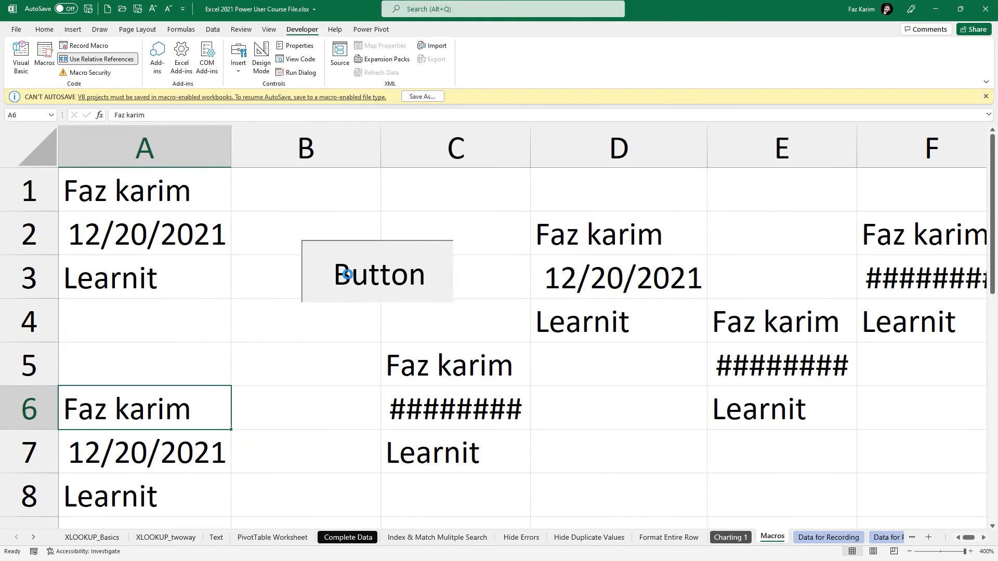
Step: Change the label of the worksheet button from its default text to "Header"
{"action": "right_click", "coordinate": [347, 273]}
{"action": "key", "text": "Escape"}
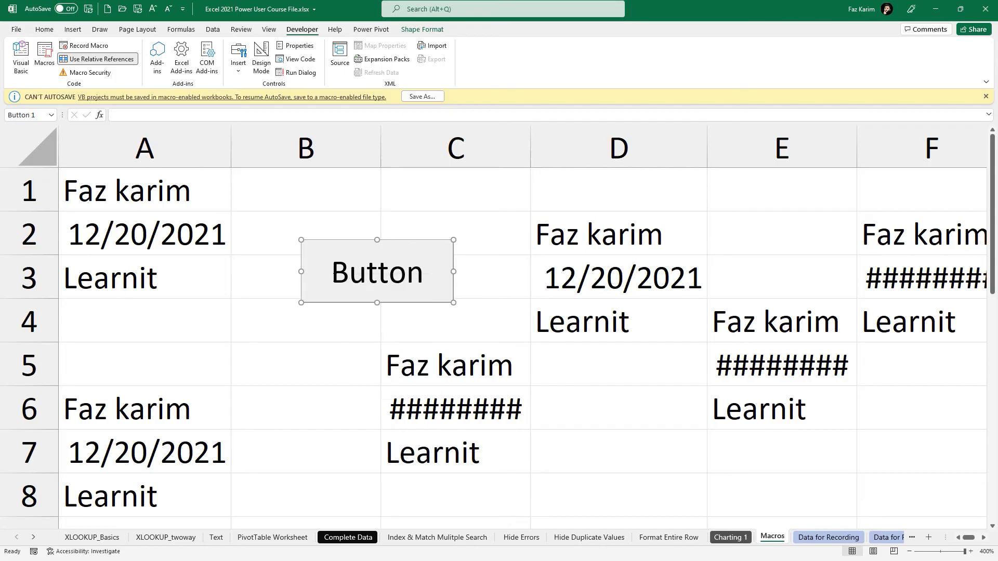
{"action": "left_click", "coordinate": [333, 273]}
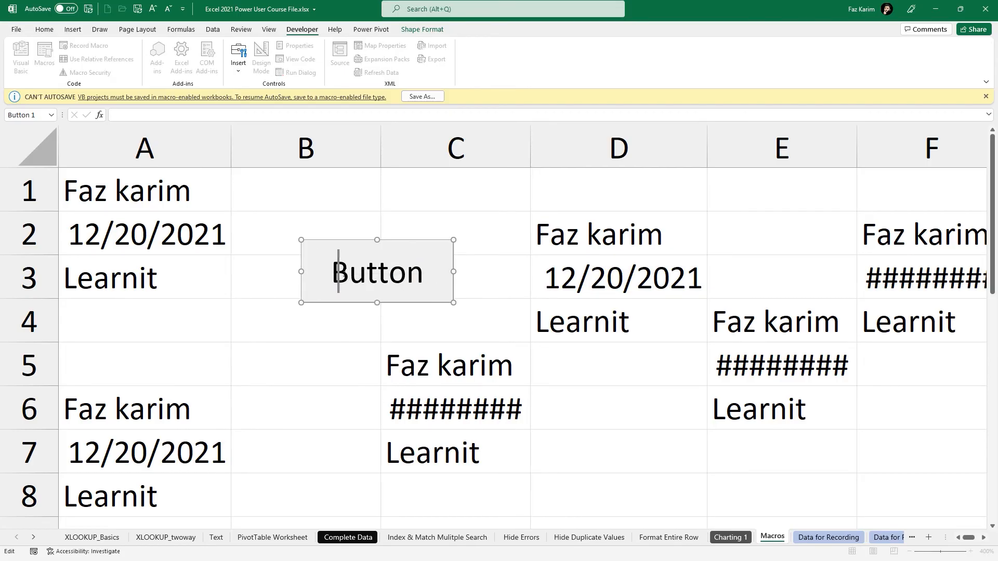
{"action": "key", "text": "End"}
{"action": "key", "text": "BackSpace"}
{"action": "key", "text": "BackSpace"}
{"action": "key", "text": "BackSpace"}
{"action": "key", "text": "BackSpace"}
{"action": "key", "text": "BackSpace"}
{"action": "key", "text": "BackSpace"}
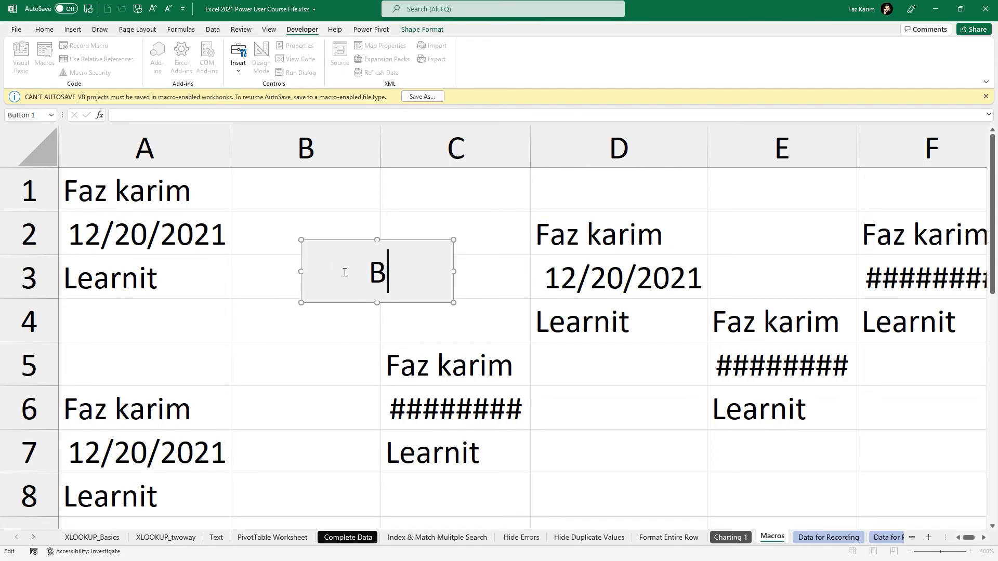
{"action": "key", "text": "BackSpace"}
{"action": "type", "text": "Header"}
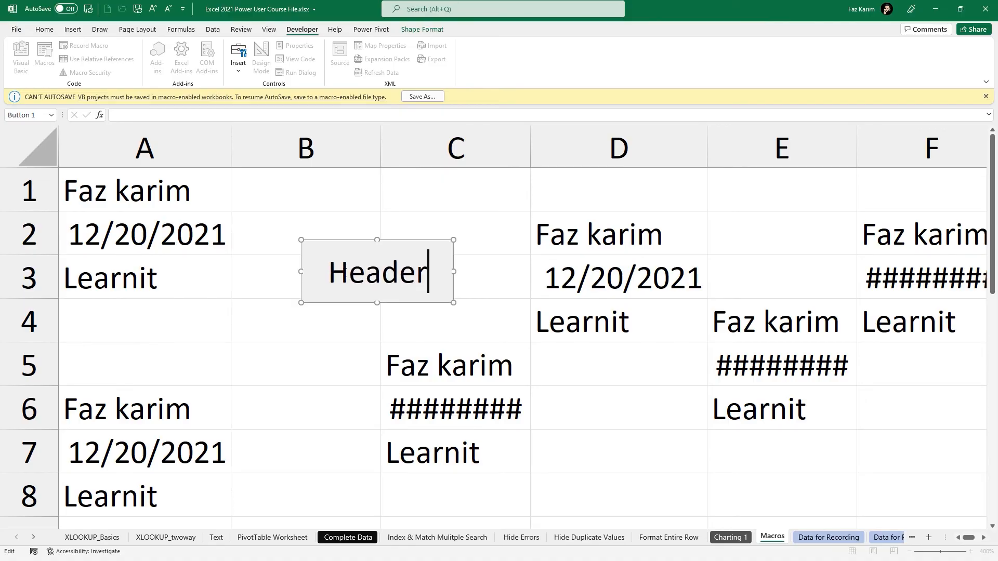
{"action": "left_click", "coordinate": [313, 328]}
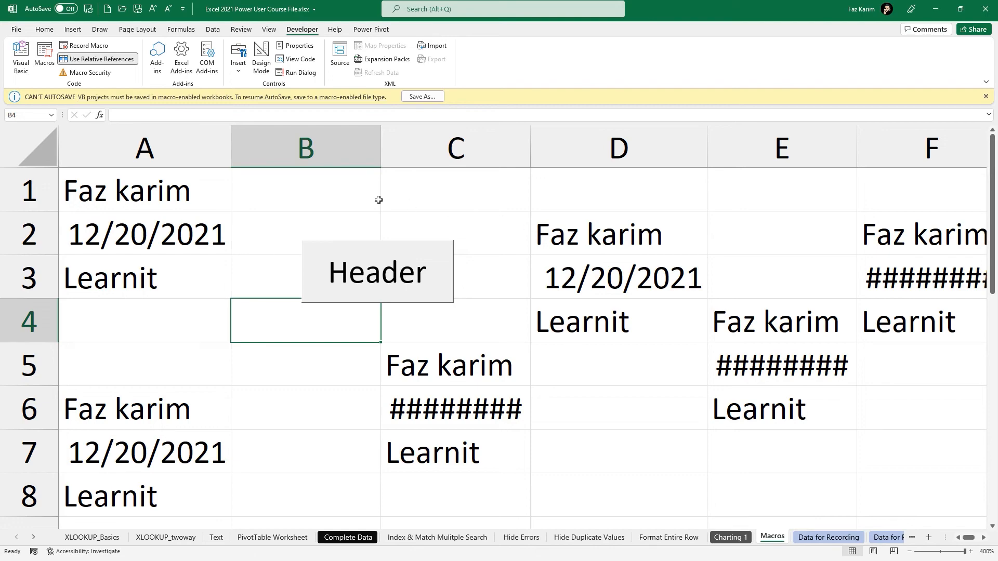
Step: Open myFirstMacro's code for editing, capitalize the surname's initial in the name value, and review the ActiveCell.Offset lines
{"action": "left_click", "coordinate": [48, 58]}
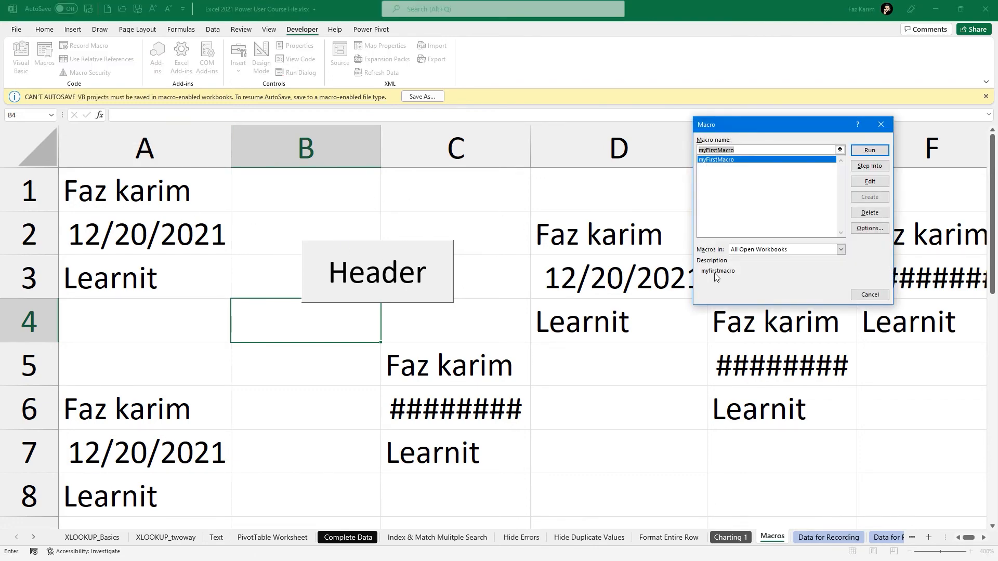
{"action": "left_click", "coordinate": [870, 182]}
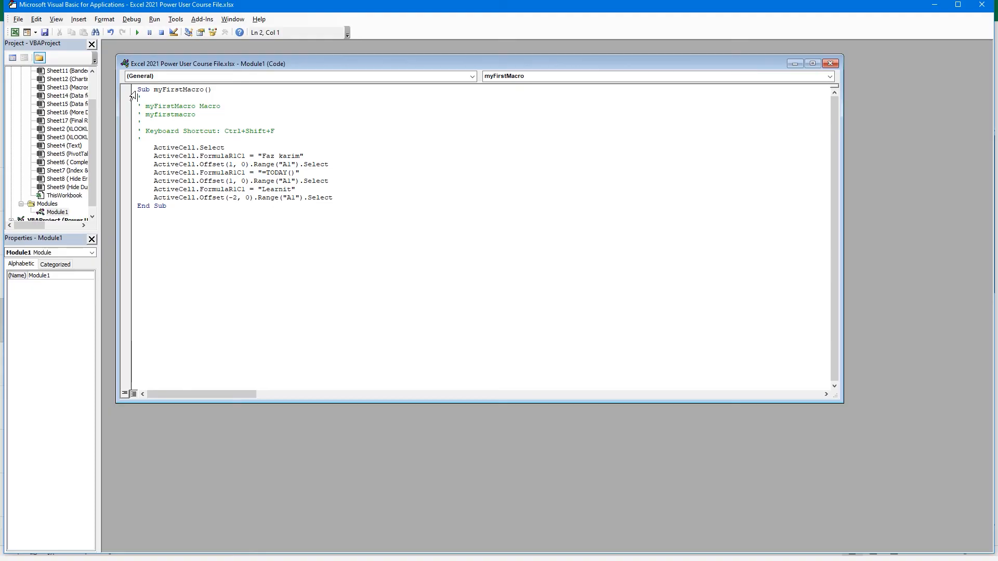
{"action": "left_click_drag", "start_coordinate": [138, 90], "coordinate": [218, 91]}
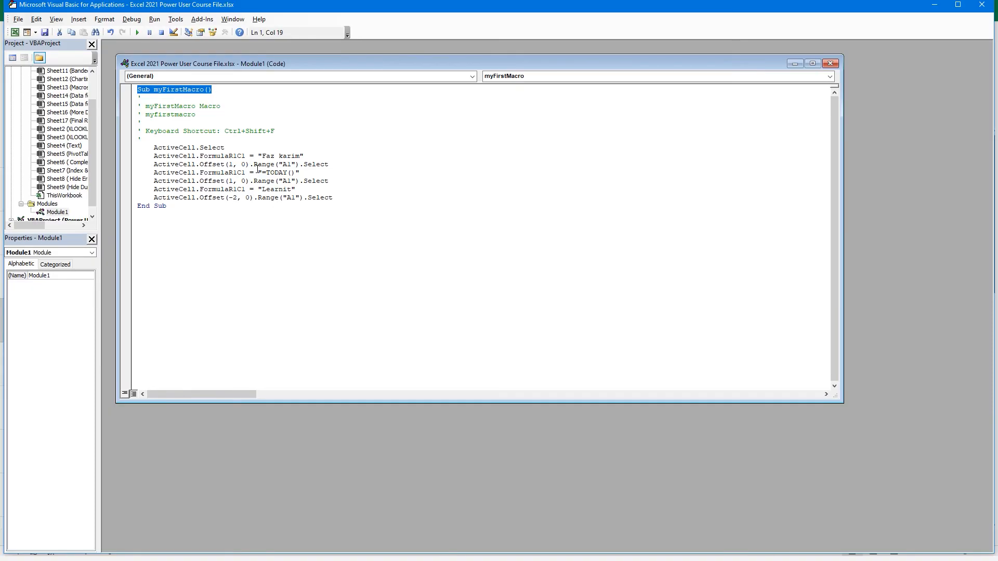
{"action": "left_click_drag", "start_coordinate": [281, 133], "coordinate": [138, 97]}
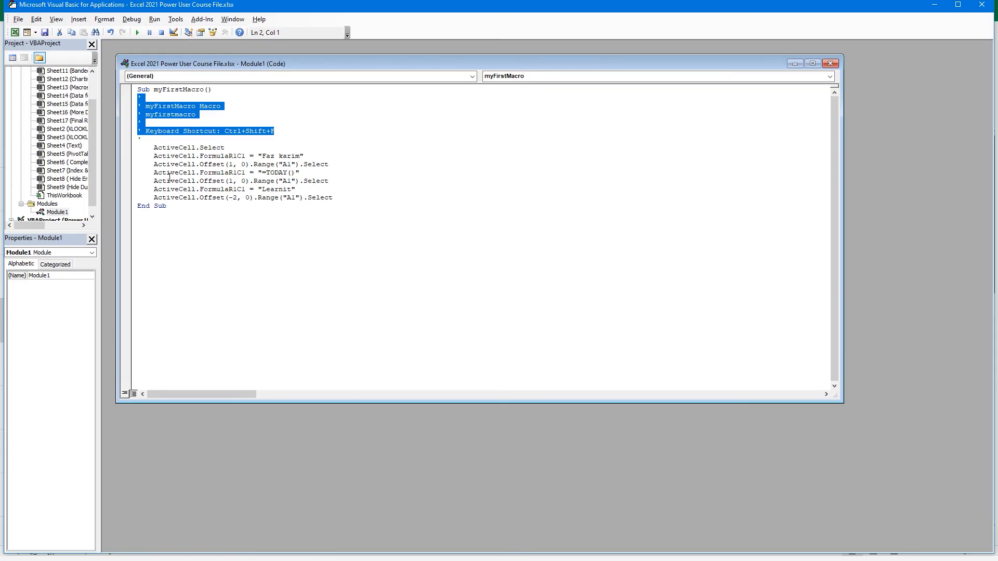
{"action": "left_click_drag", "start_coordinate": [150, 149], "coordinate": [226, 147]}
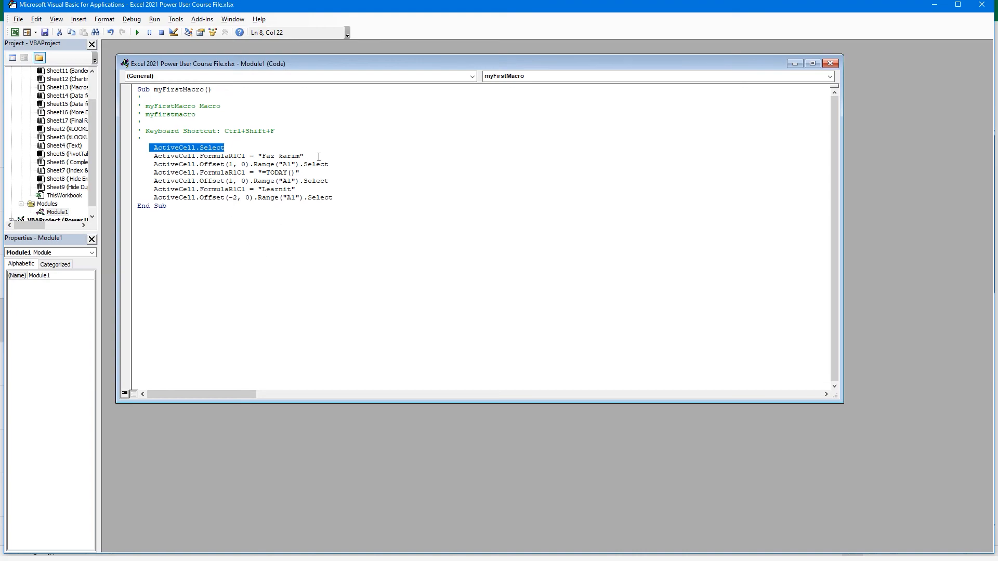
{"action": "left_click_drag", "start_coordinate": [303, 156], "coordinate": [153, 158]}
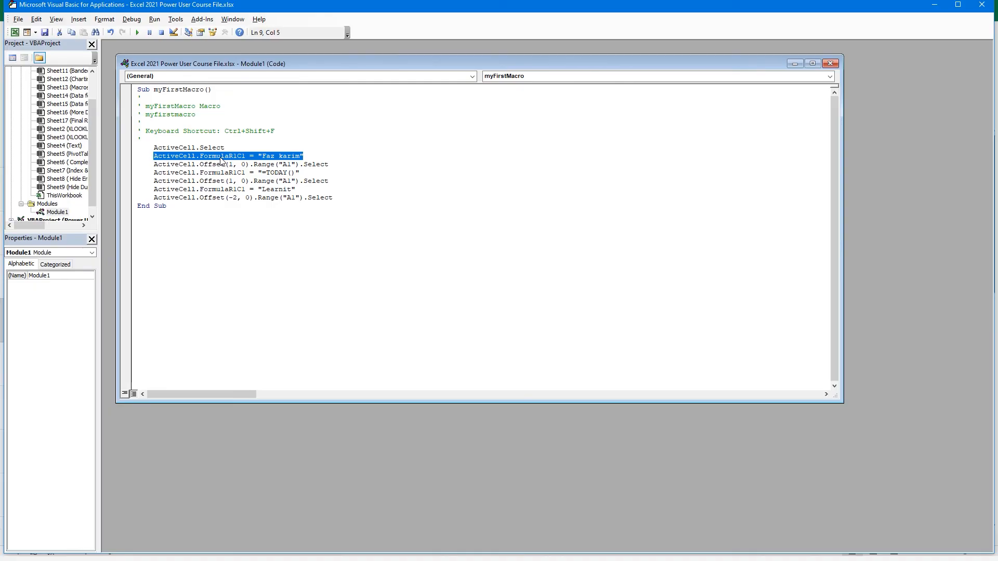
{"action": "left_click", "coordinate": [285, 159]}
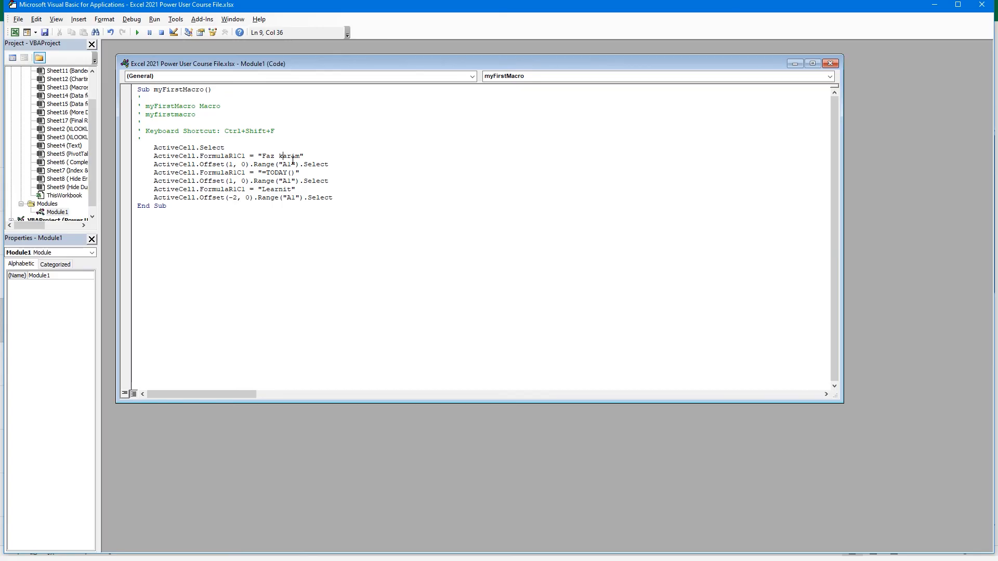
{"action": "key", "text": "Delete"}
{"action": "type", "text": "K"}
{"action": "left_click_drag", "start_coordinate": [150, 182], "coordinate": [252, 182]}
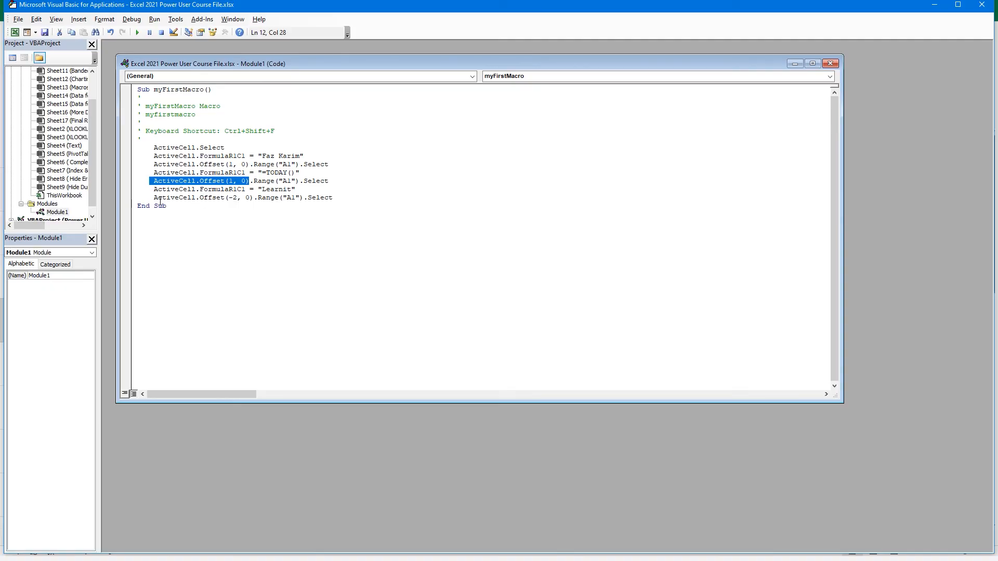
{"action": "left_click_drag", "start_coordinate": [152, 198], "coordinate": [318, 222]}
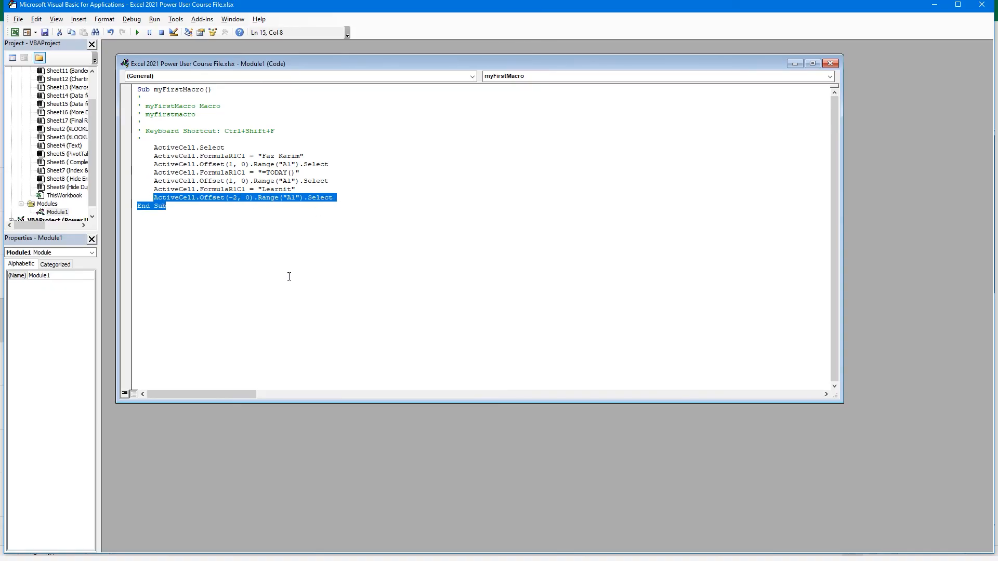
Step: Save the workbook as the Excel Macro-Enabled Workbook "Excel 2021 Power User Course File.xlsm" and close the code editor
{"action": "left_click", "coordinate": [46, 33]}
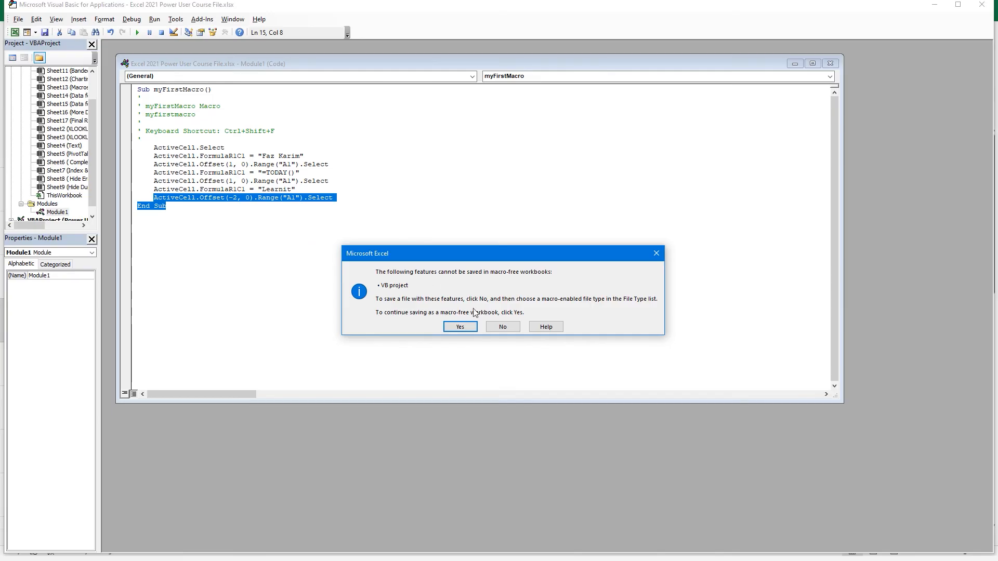
{"action": "left_click", "coordinate": [518, 328]}
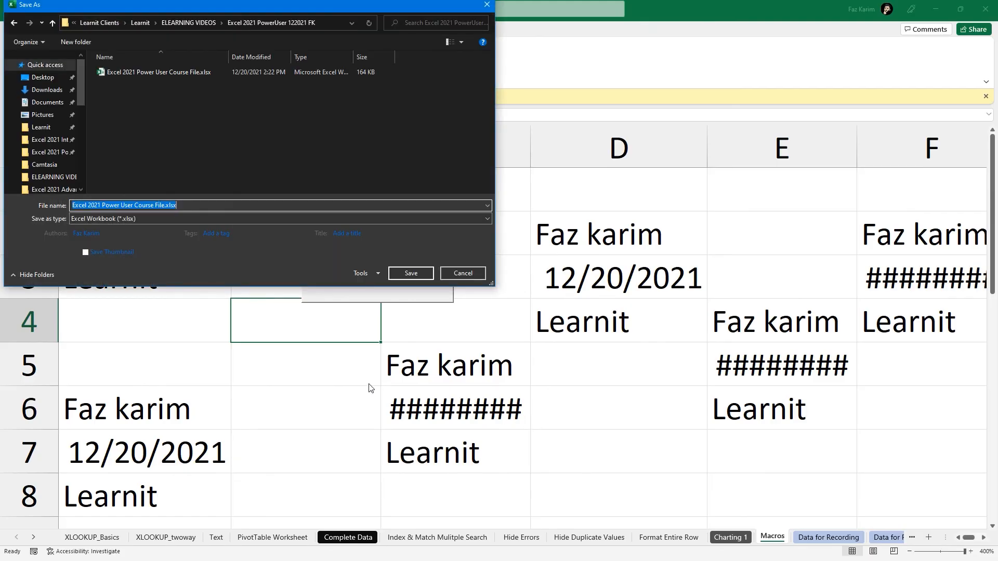
{"action": "left_click", "coordinate": [120, 217]}
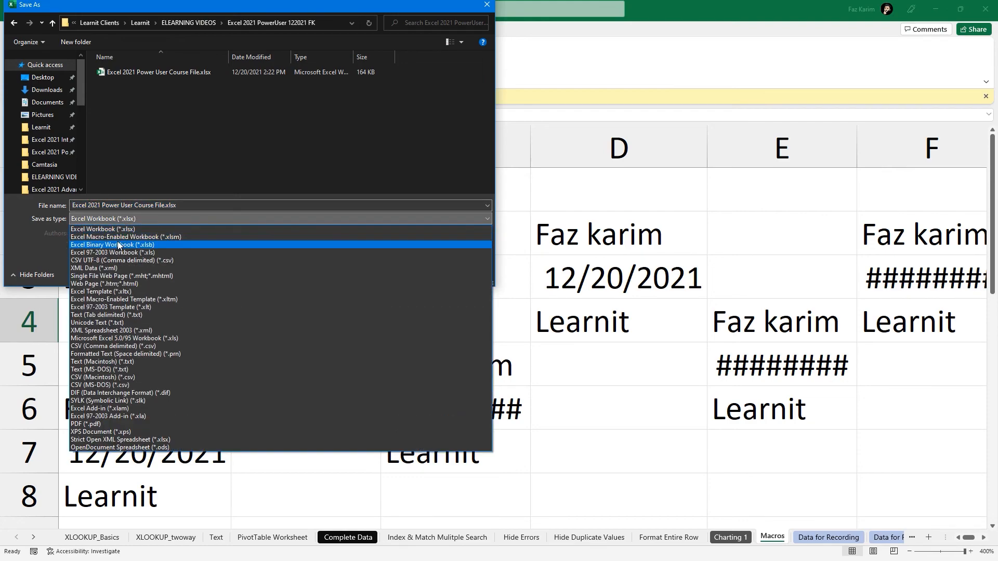
{"action": "left_click", "coordinate": [118, 238]}
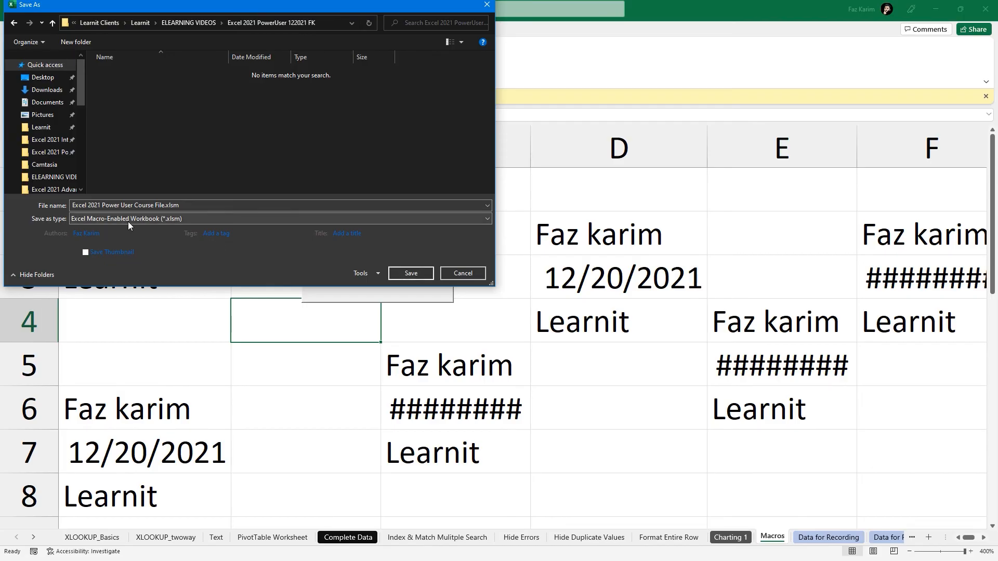
{"action": "left_click", "coordinate": [408, 274]}
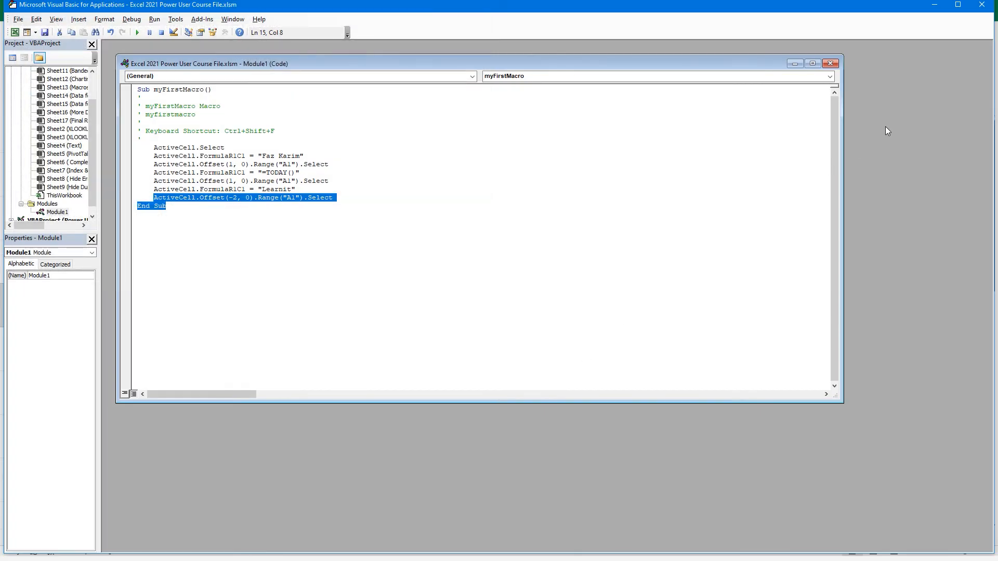
{"action": "left_click", "coordinate": [983, 6]}
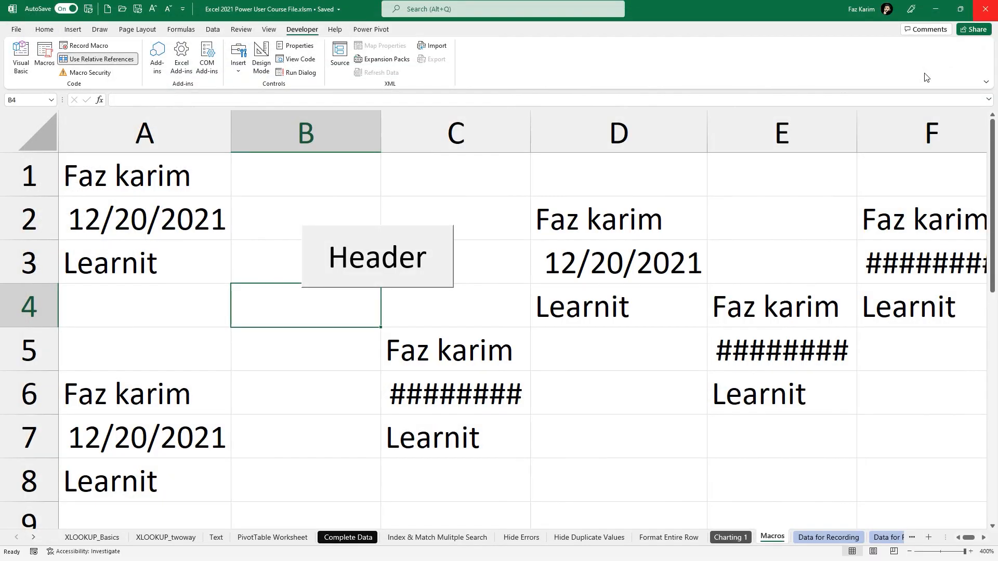
Step: Run the edited macro from cell B5 with the Header button, and take another look at myFirstMacro's code
{"action": "left_click", "coordinate": [248, 350]}
{"action": "left_click", "coordinate": [350, 284]}
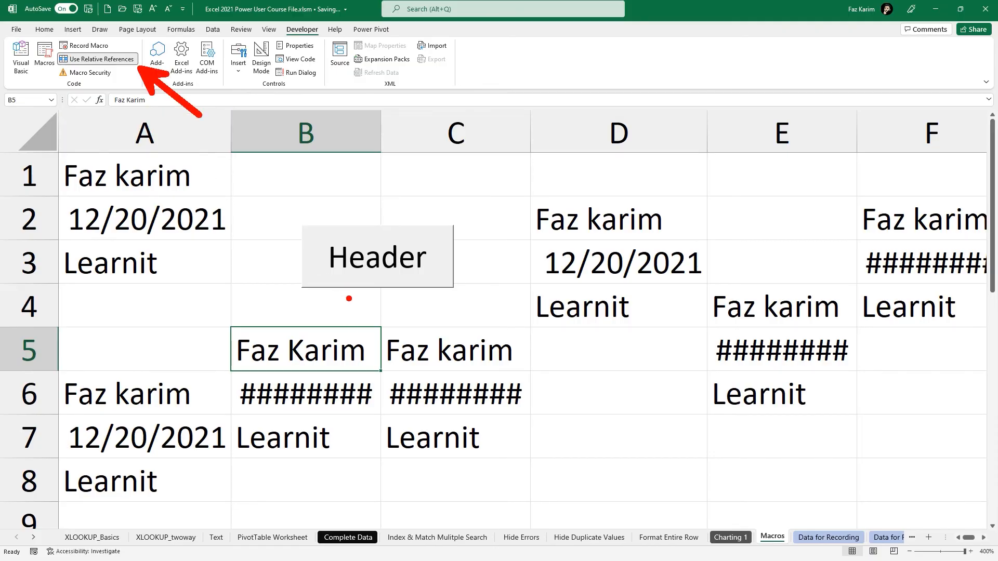
{"action": "left_click", "coordinate": [44, 55]}
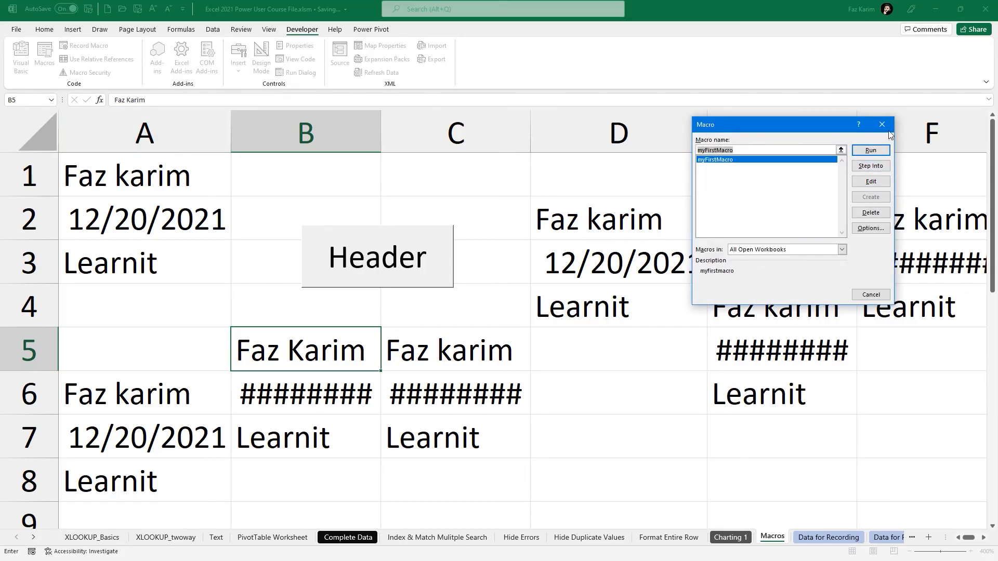
{"action": "left_click", "coordinate": [871, 182]}
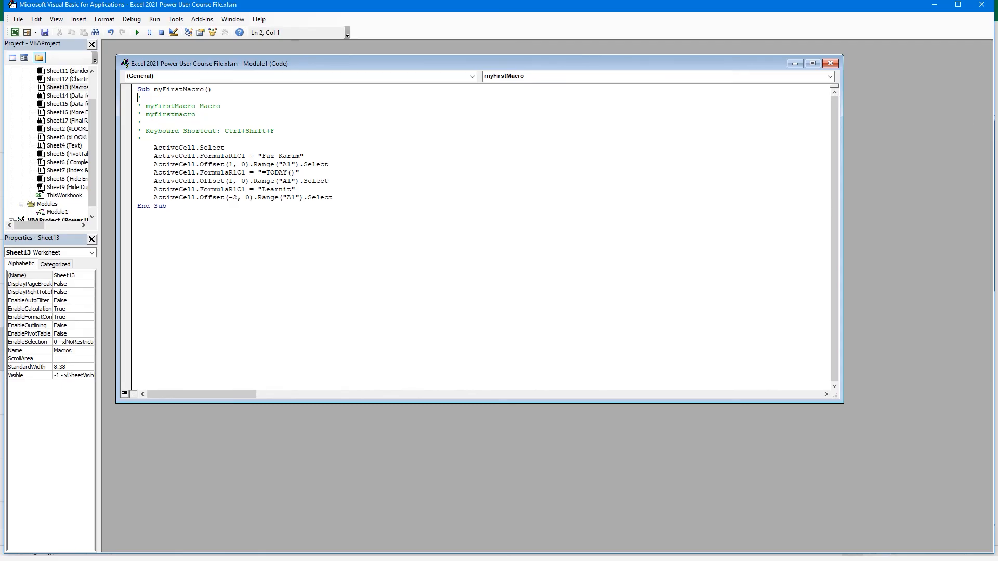
{"action": "left_click", "coordinate": [982, 5]}
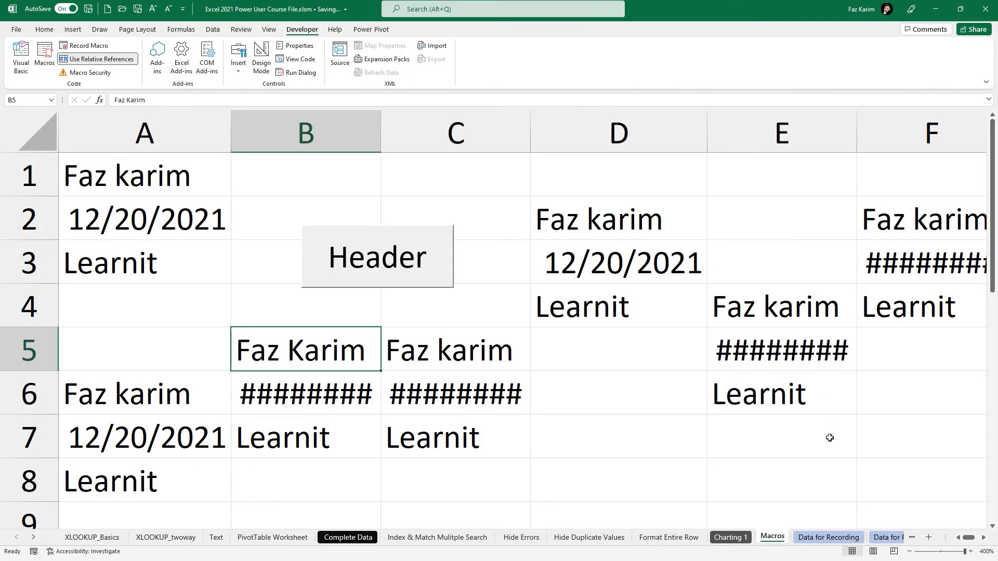
Step: Examine the Data for Recording sheet, including the Run Date and Ran By cells C4 and C5 and the sales data range
{"action": "left_click", "coordinate": [832, 537]}
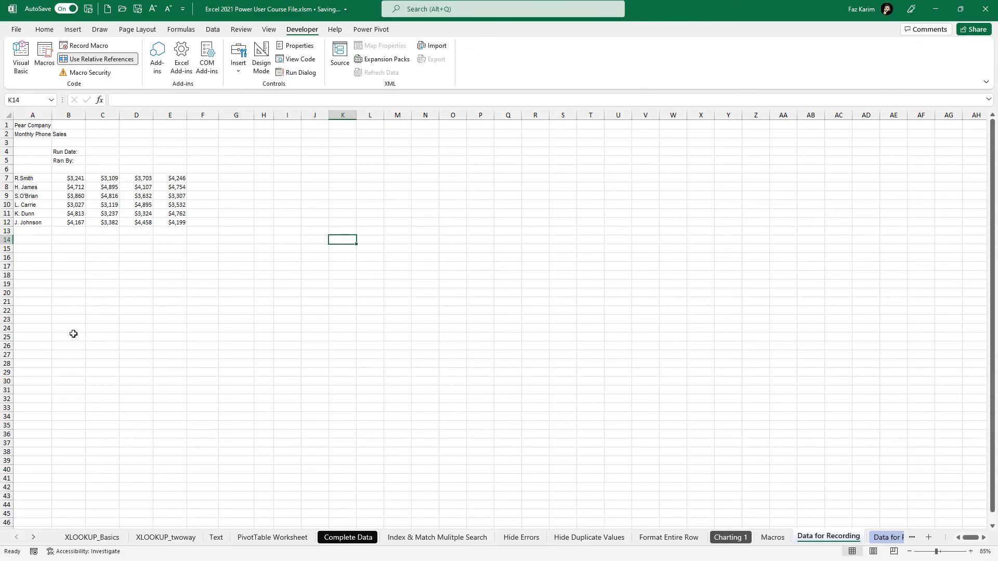
{"action": "scroll", "coordinate": [73, 334], "scroll_direction": "up", "scroll_amount": 7, "text": "ctrl"}
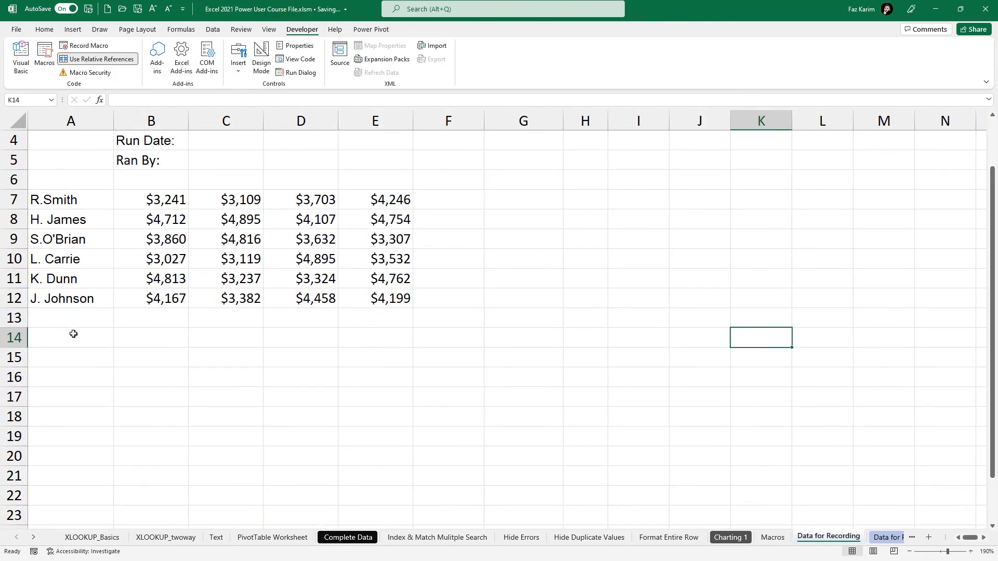
{"action": "scroll", "coordinate": [74, 334], "scroll_direction": "up", "scroll_amount": 1}
{"action": "scroll", "coordinate": [74, 337], "scroll_direction": "up", "scroll_amount": 1, "text": "ctrl"}
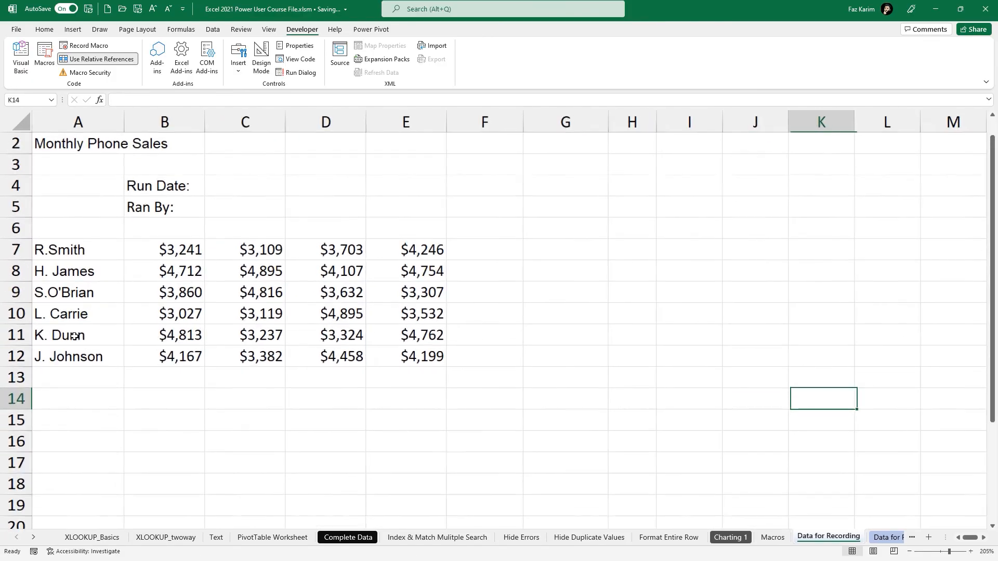
{"action": "left_click", "coordinate": [267, 188]}
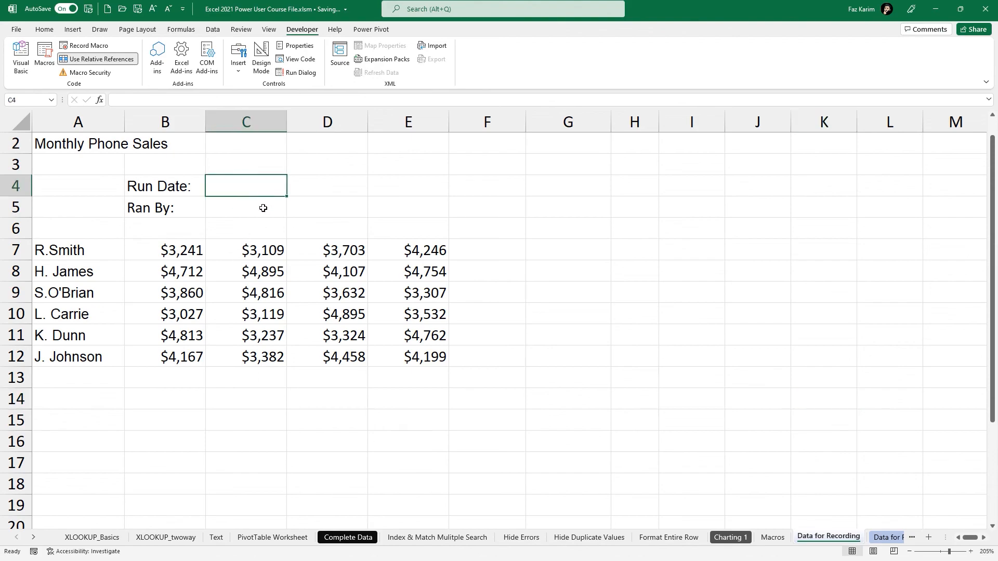
{"action": "left_click", "coordinate": [264, 208]}
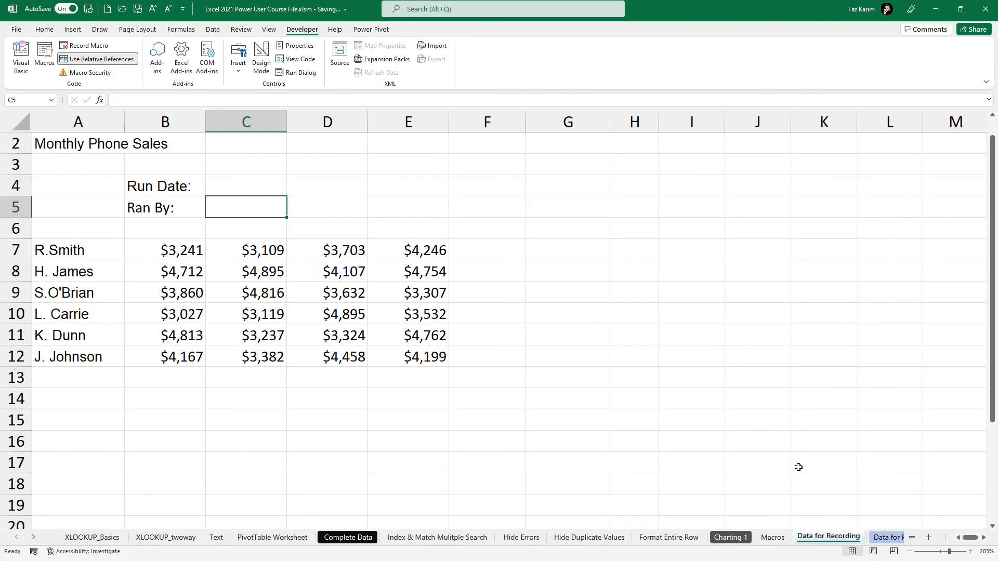
{"action": "left_click", "coordinate": [767, 540]}
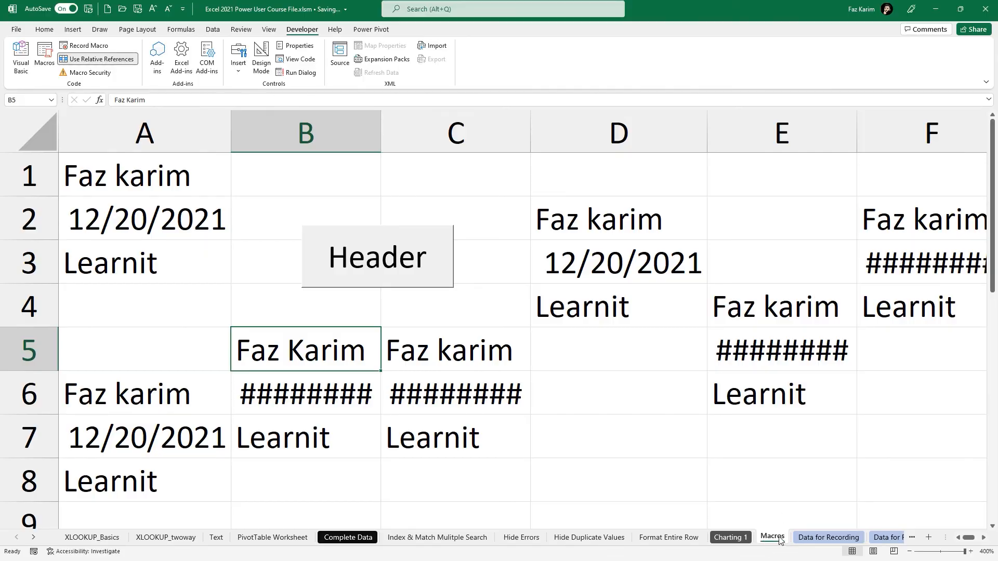
{"action": "left_click", "coordinate": [814, 539]}
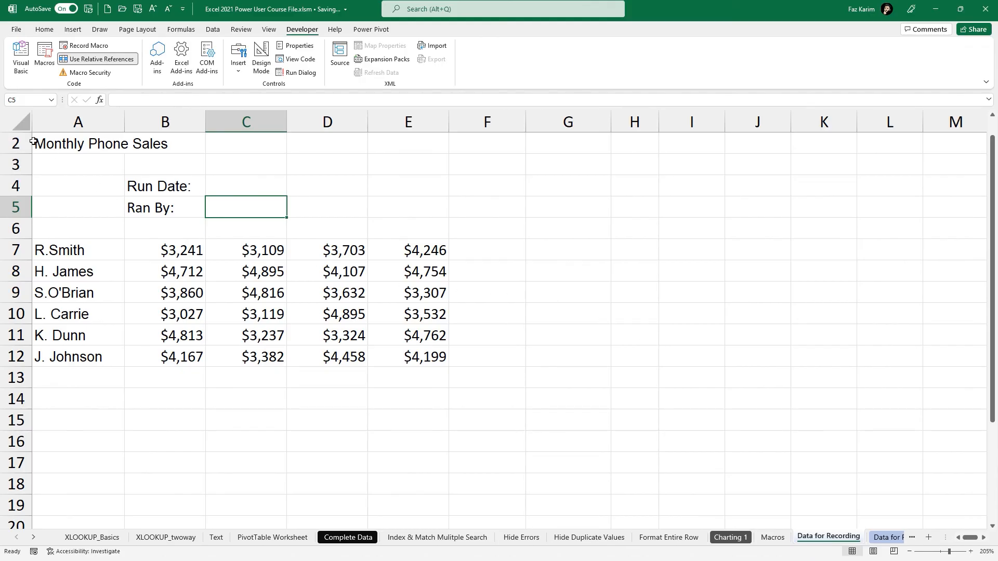
{"action": "left_click_drag", "start_coordinate": [44, 148], "coordinate": [491, 359]}
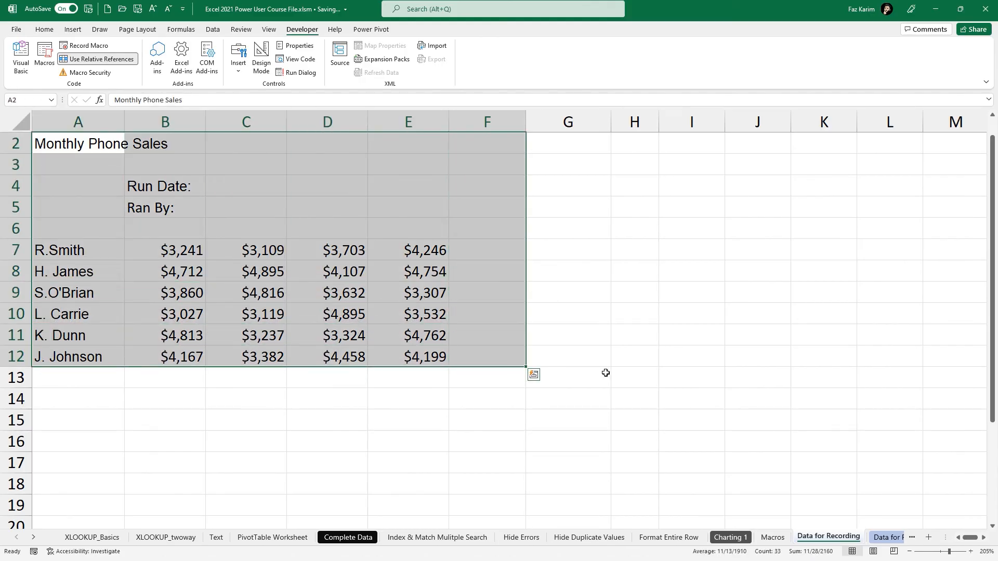
Step: Look through the Data for Running, More Data and Final Run sheets, and return to cell A2 on Data for Recording
{"action": "left_click", "coordinate": [879, 538]}
{"action": "left_click", "coordinate": [873, 539]}
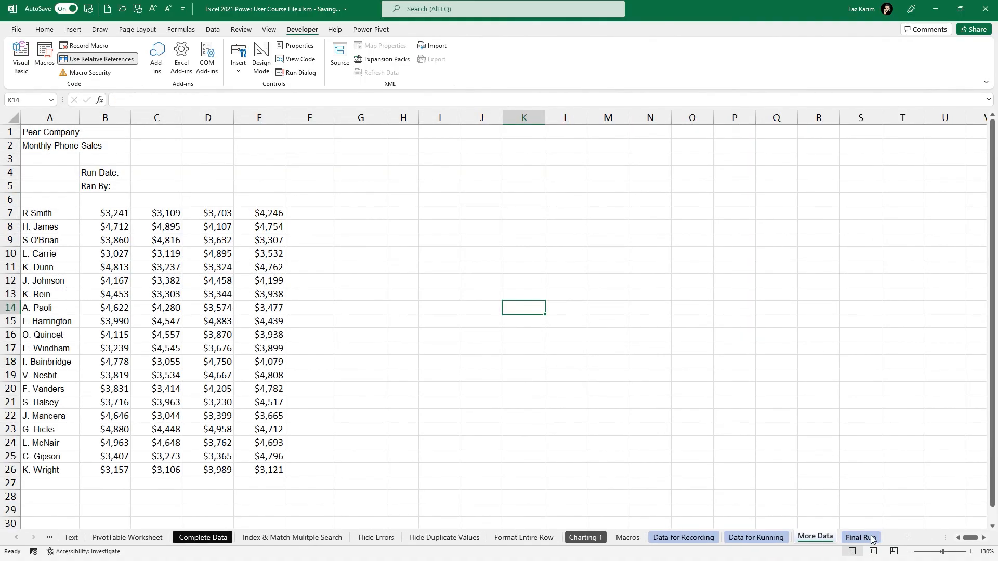
{"action": "left_click", "coordinate": [873, 540]}
{"action": "left_click", "coordinate": [684, 537]}
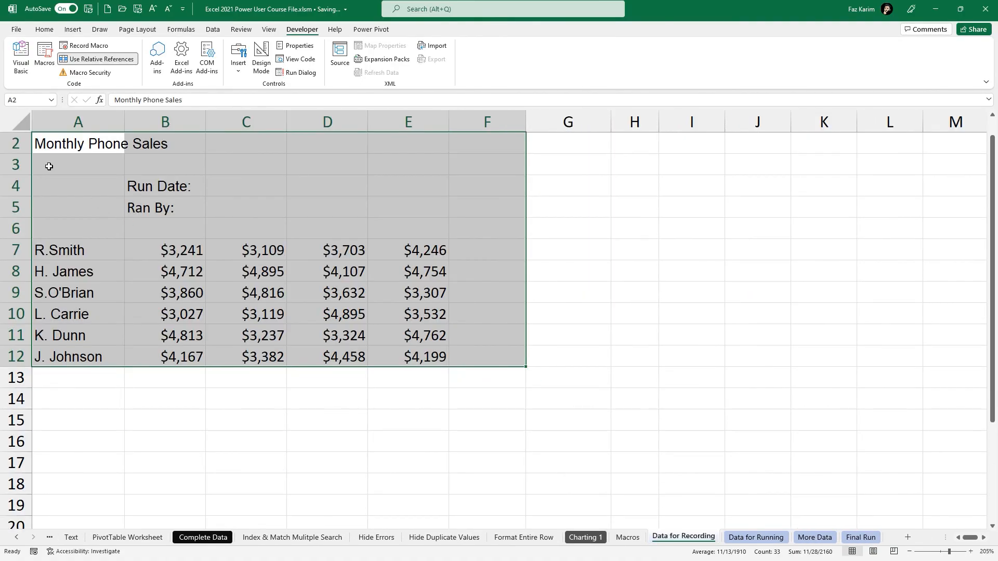
{"action": "left_click", "coordinate": [49, 152]}
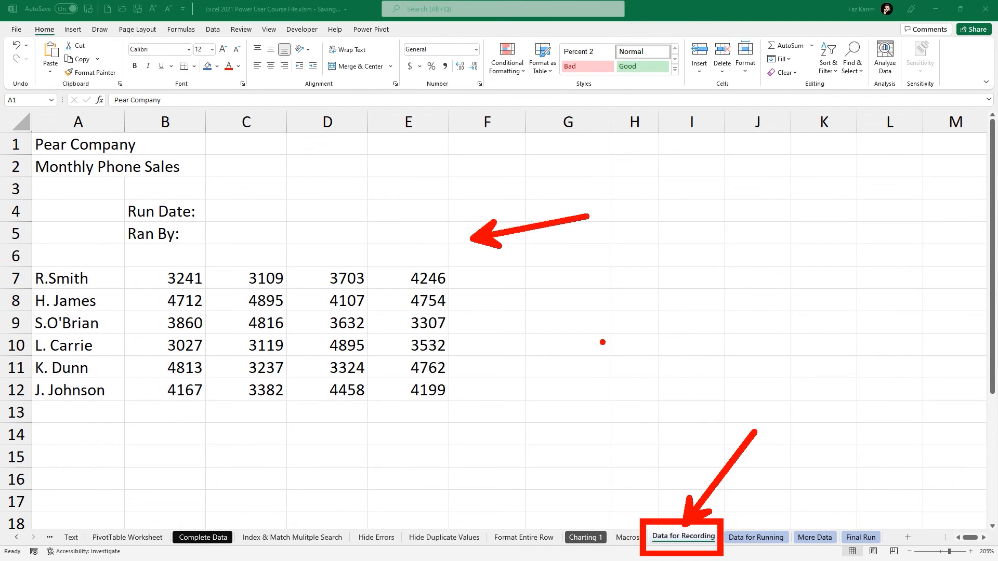
Step: Start recording a macro named MyFormatMacro on the Data for Recording sheet, with shortcut Ctrl+Shift+M and the description "a macro to format my data."
{"action": "left_click", "coordinate": [817, 539]}
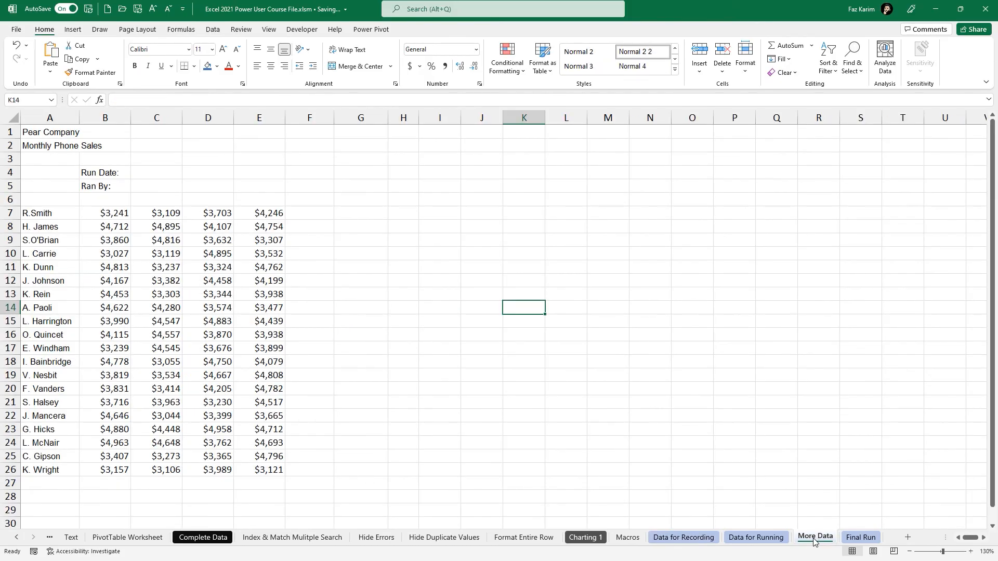
{"action": "left_click", "coordinate": [690, 539]}
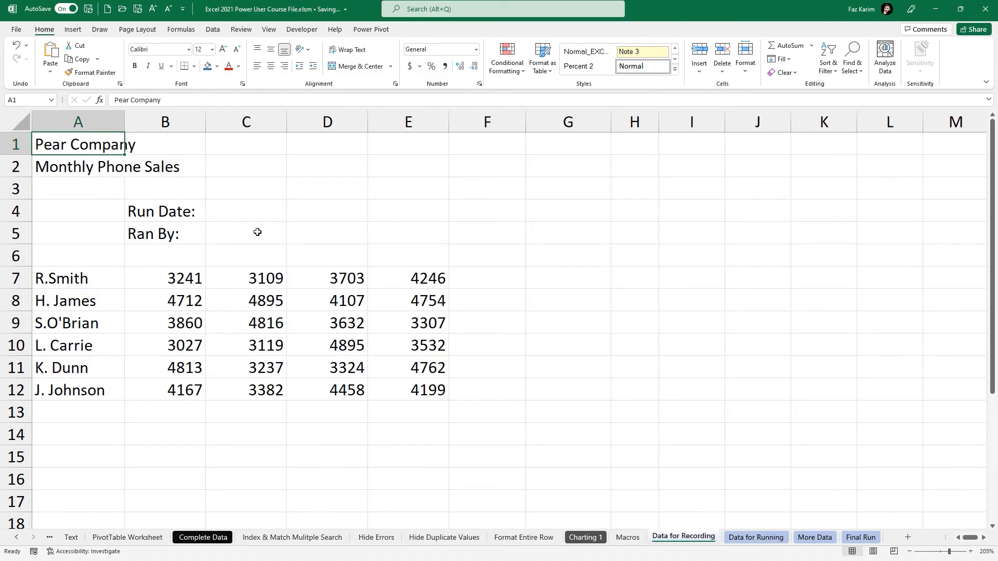
{"action": "left_click", "coordinate": [309, 32]}
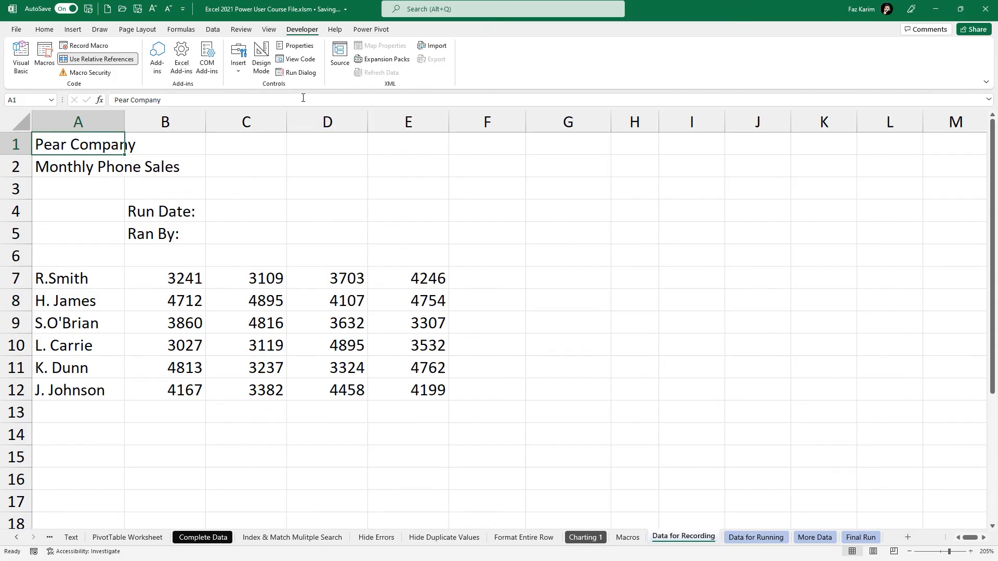
{"action": "left_click", "coordinate": [86, 46]}
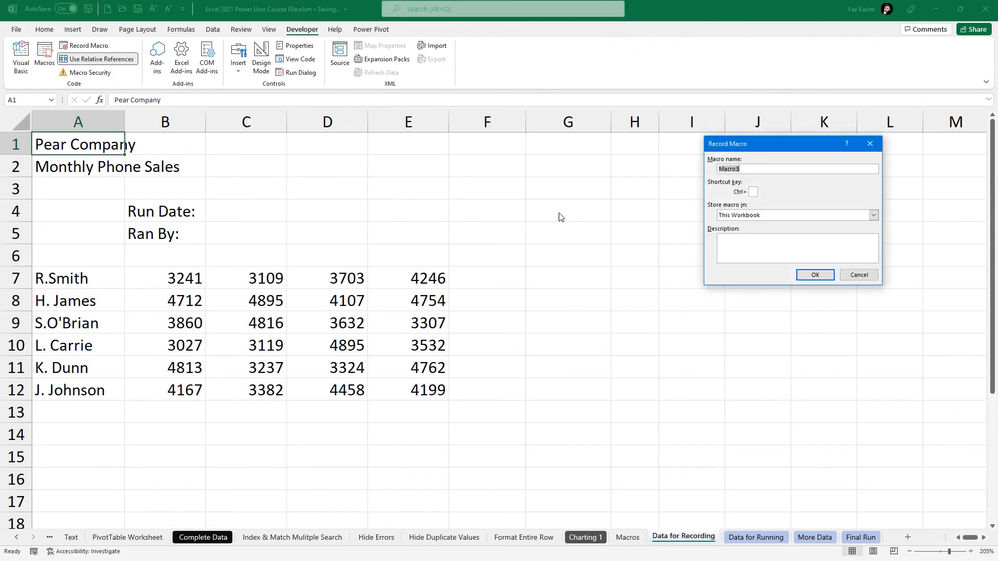
{"action": "key", "text": "BackSpace"}
{"action": "type", "text": "My"}
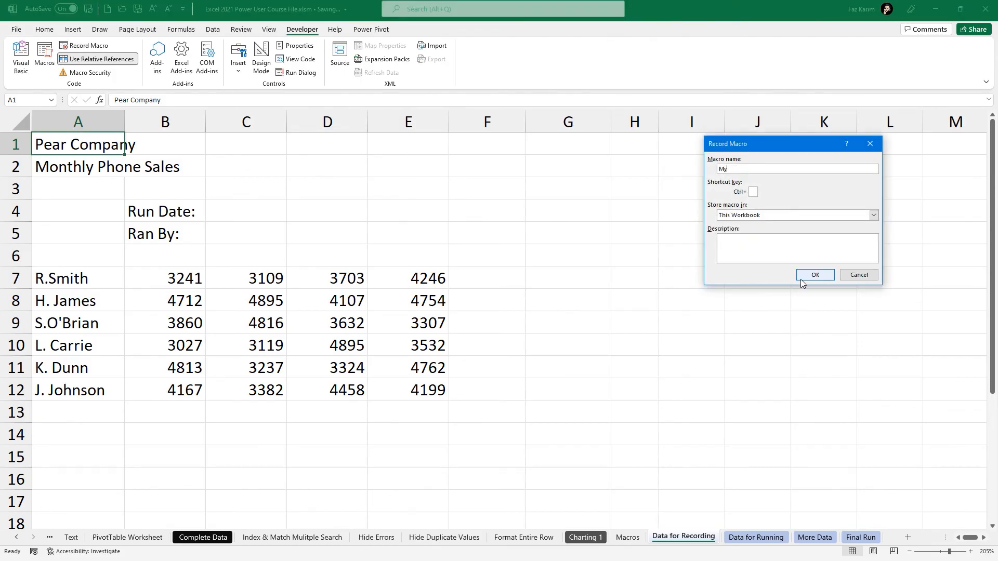
{"action": "type", "text": "FormatMacro"}
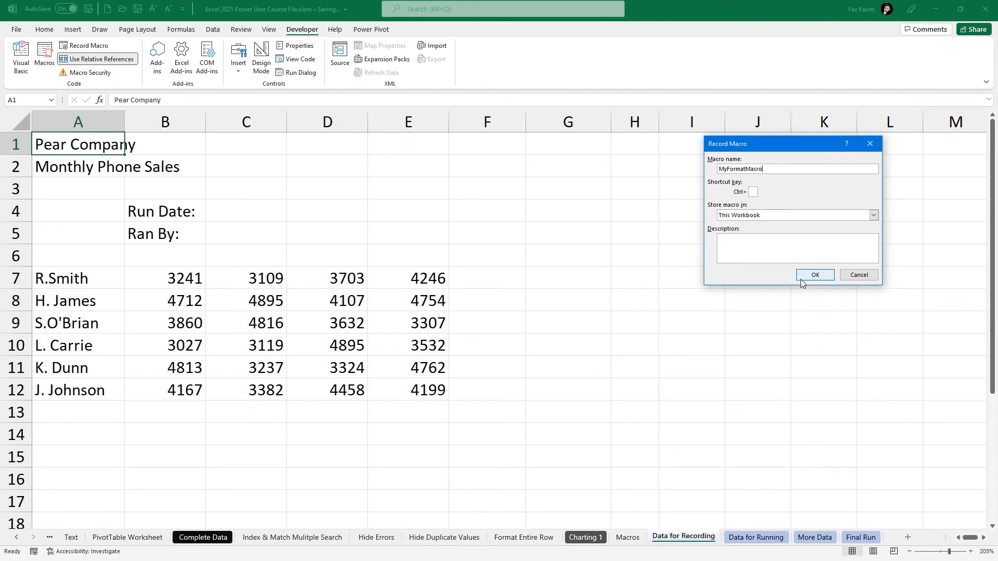
{"action": "left_click", "coordinate": [754, 192]}
{"action": "type", "text": "M"}
{"action": "left_click", "coordinate": [726, 247]}
{"action": "type", "text": "a macro to format my data."}
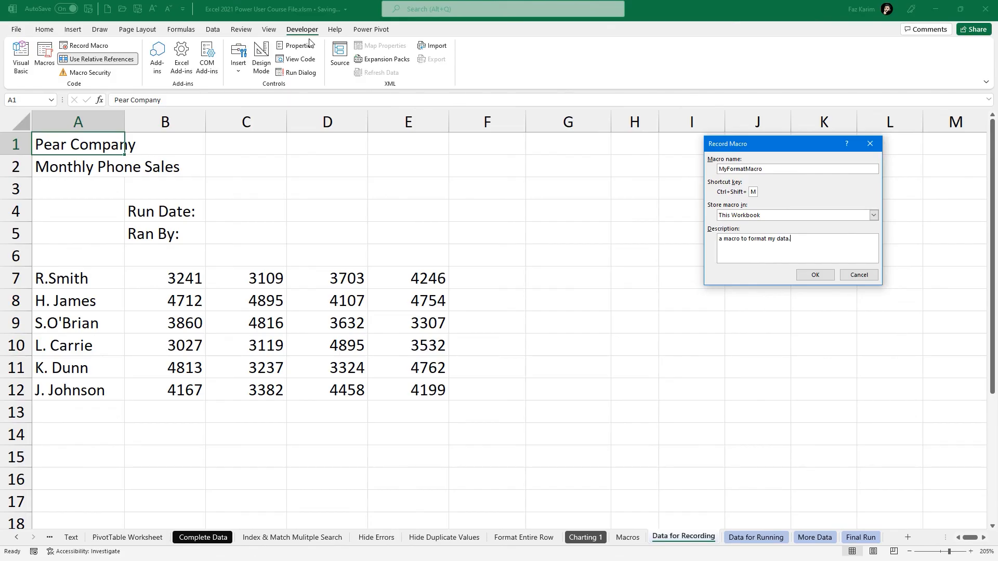
{"action": "left_click", "coordinate": [814, 275]}
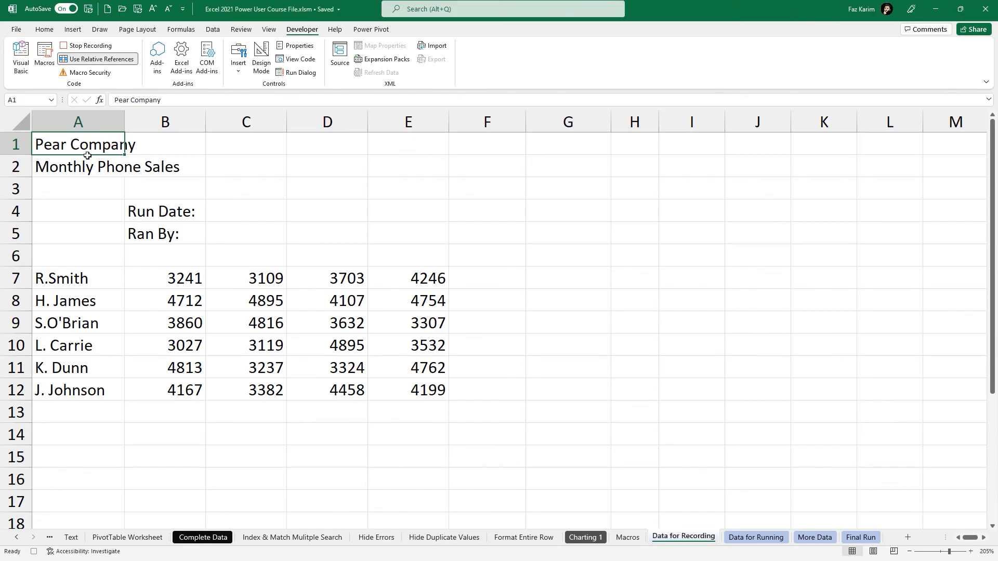
Step: Apply the Title cell style to Pear Company in A1 and the Heading 4 style to Monthly Phone Sales in A2
{"action": "left_click", "coordinate": [44, 29]}
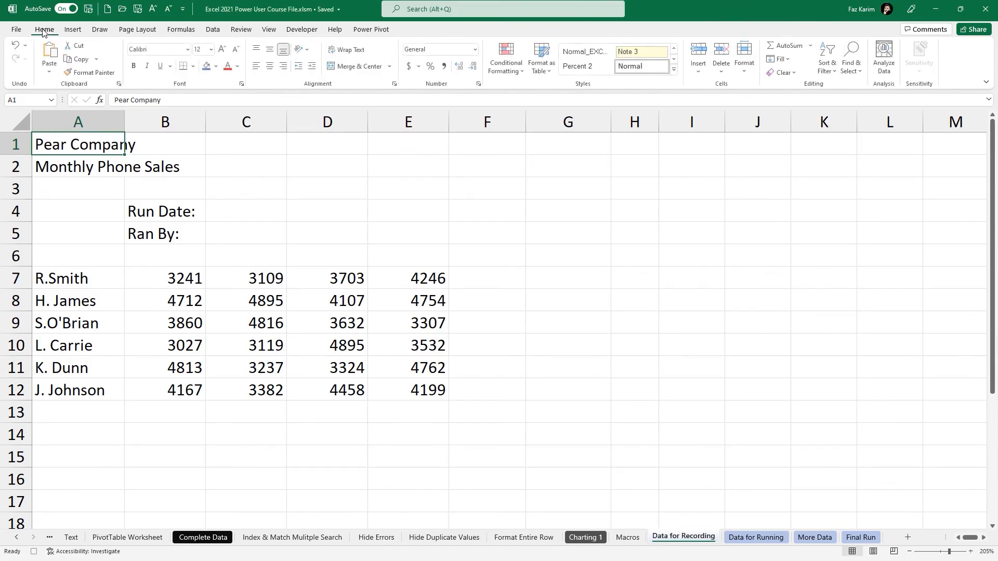
{"action": "left_click", "coordinate": [675, 70]}
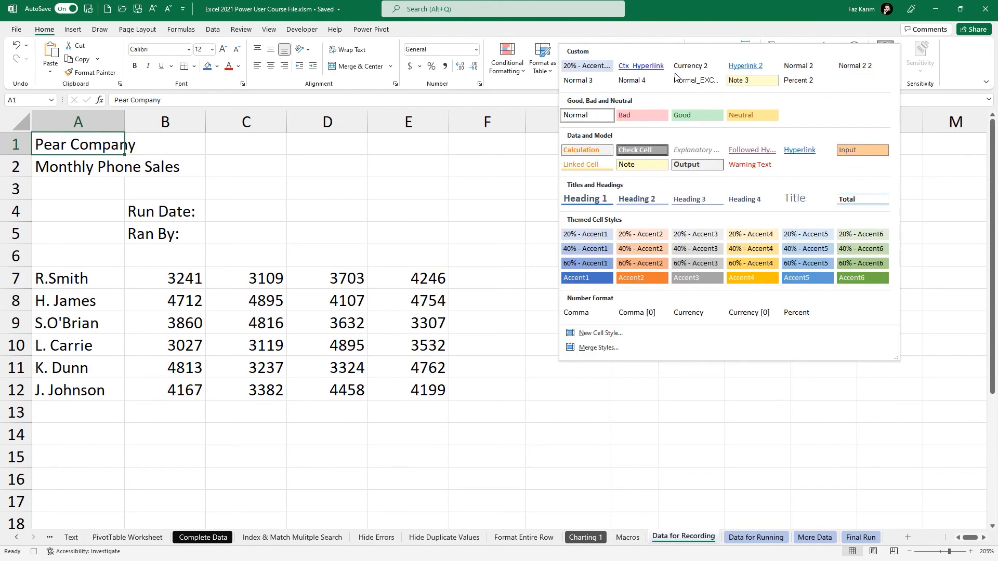
{"action": "left_click", "coordinate": [797, 204]}
{"action": "key", "text": "Down"}
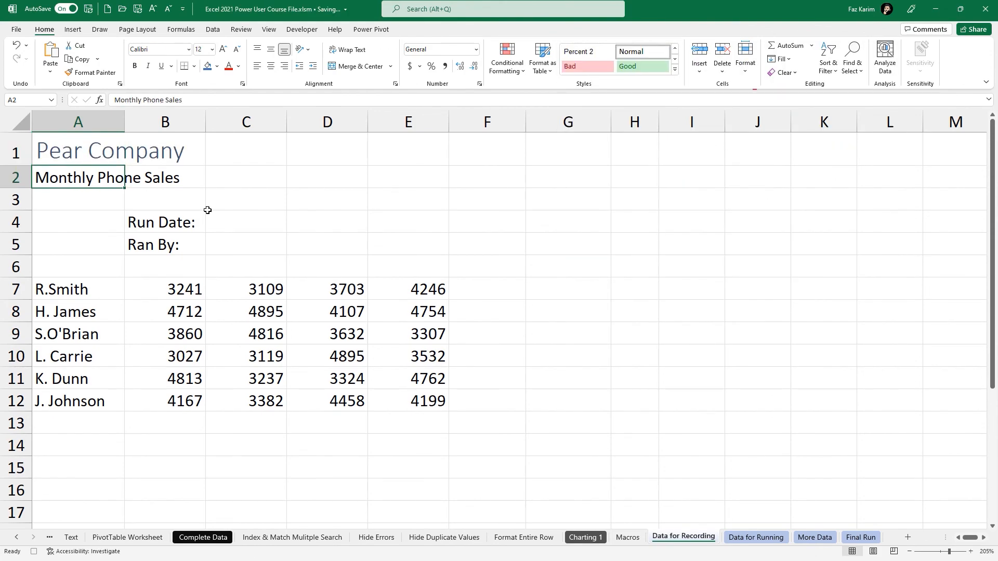
{"action": "left_click", "coordinate": [676, 70]}
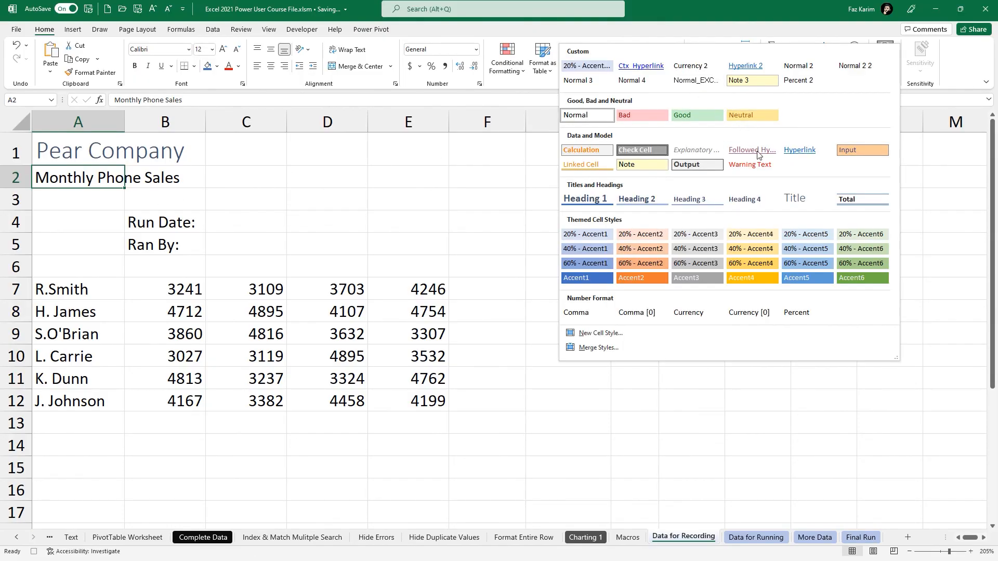
{"action": "left_click", "coordinate": [747, 198]}
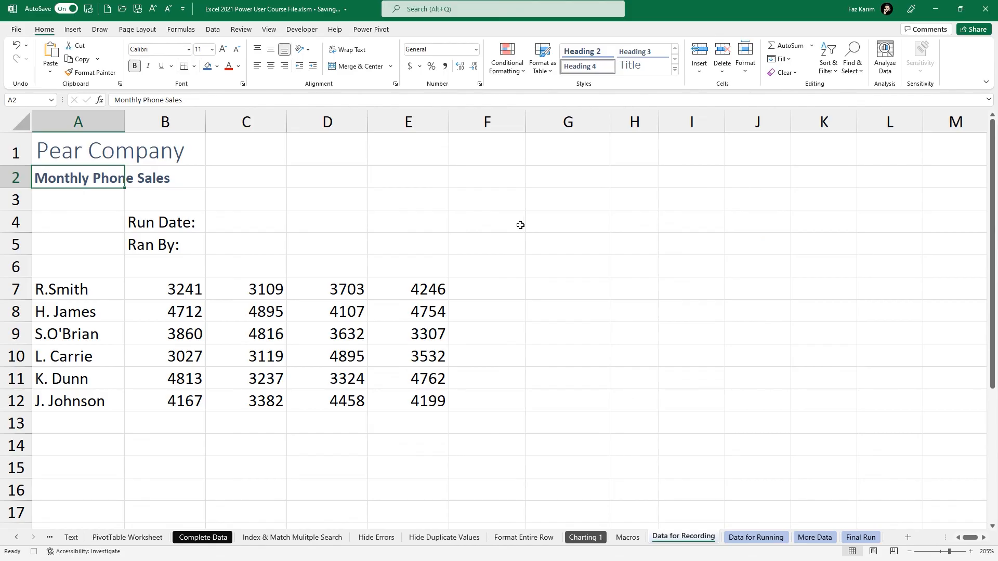
Step: Enter the formula =today() in cell C4 beside the Run Date label
{"action": "key", "text": "Down"}
{"action": "key", "text": "Down"}
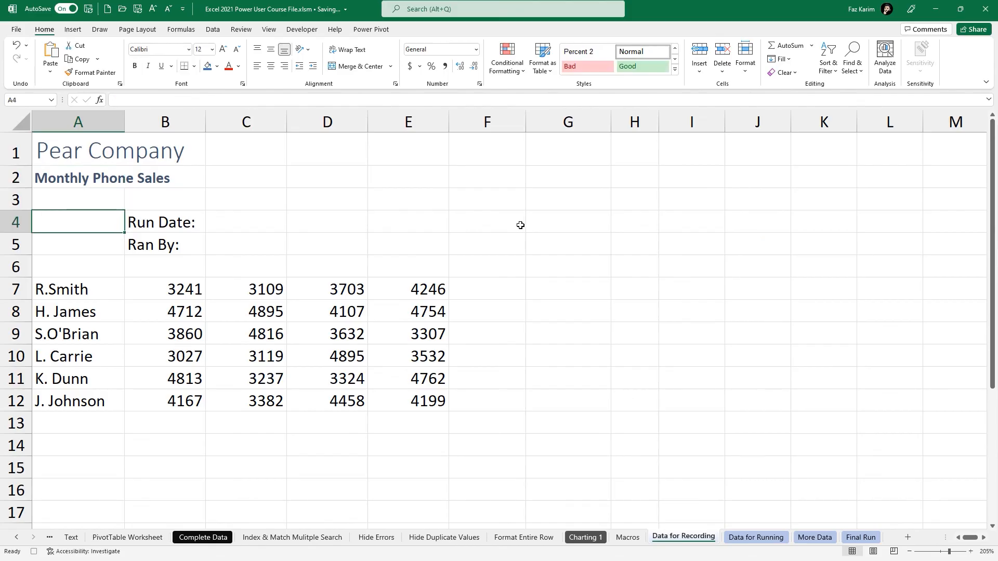
{"action": "key", "text": "Right"}
{"action": "key", "text": "Right"}
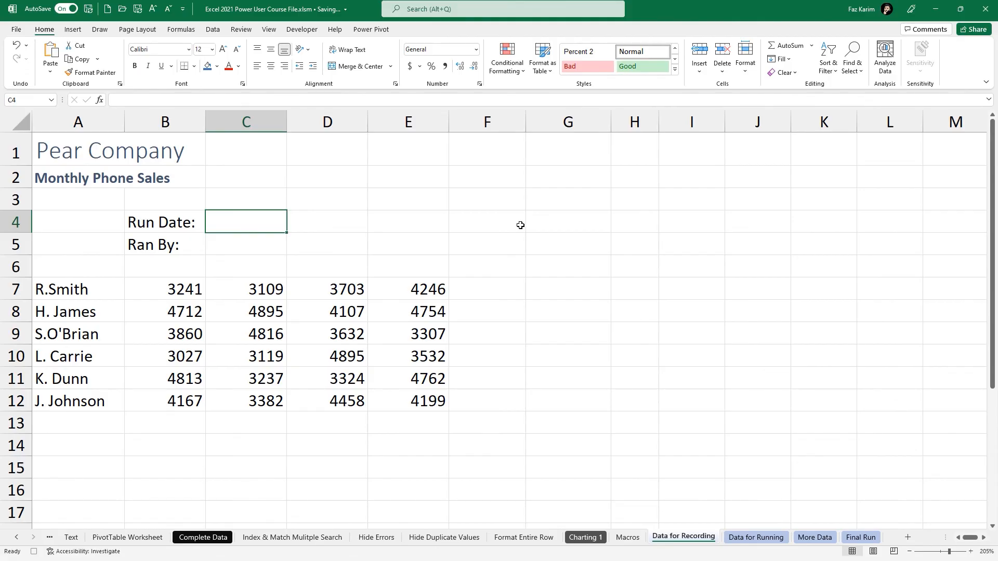
{"action": "type", "text": "=toda"}
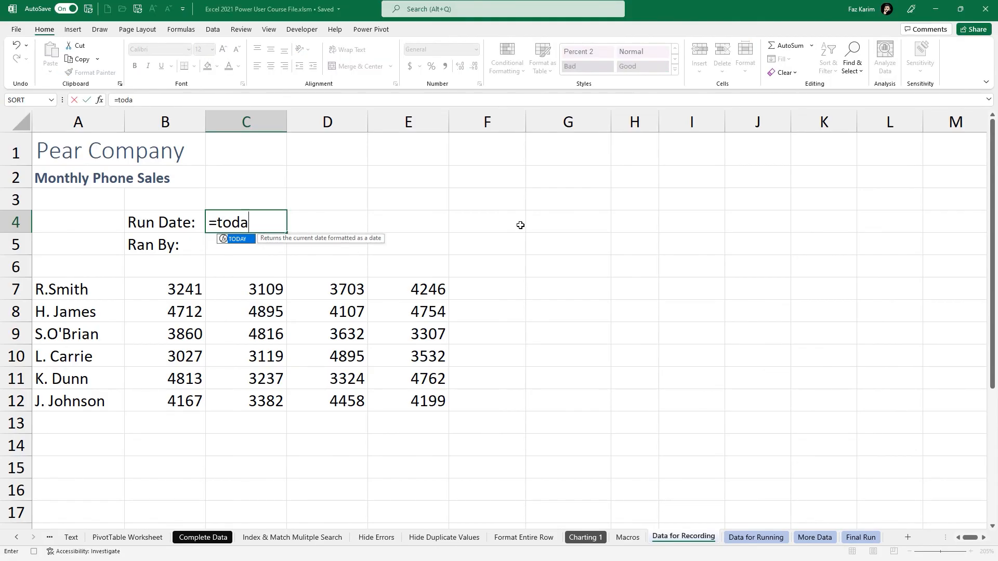
{"action": "type", "text": "y()"}
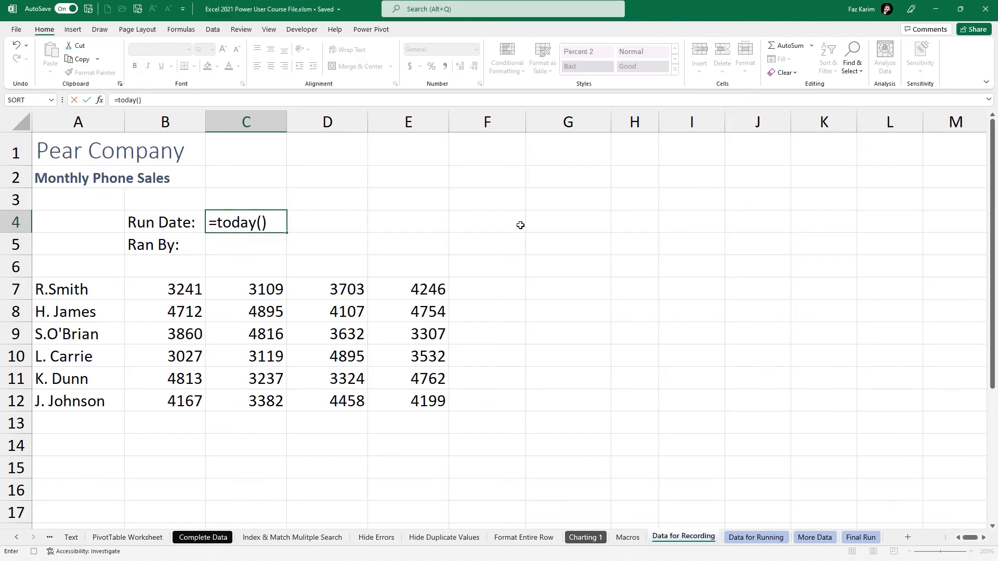
{"action": "key", "text": "Return"}
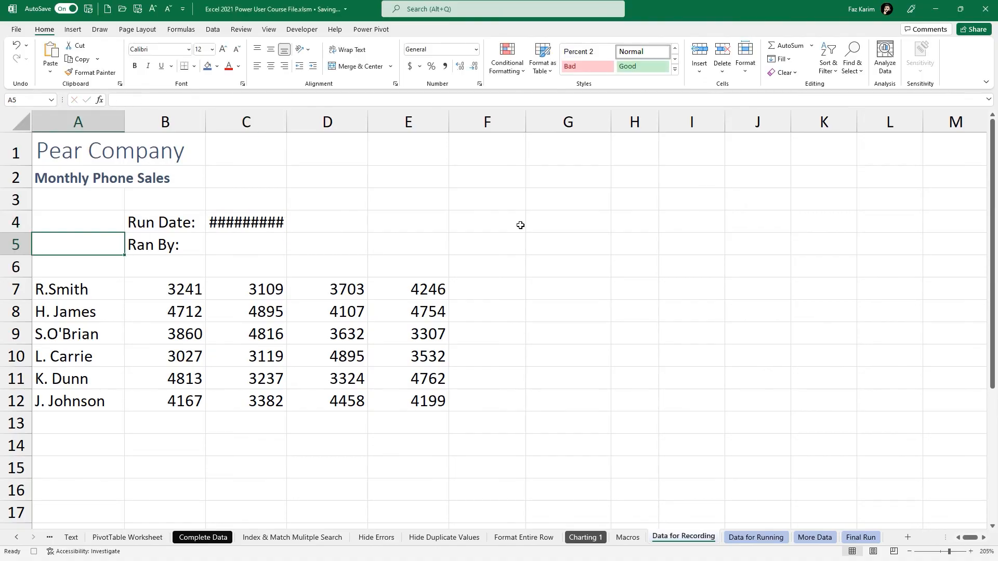
Step: Enter the initials FK in cell C5 beside the Ran By label
{"action": "key", "text": "Right"}
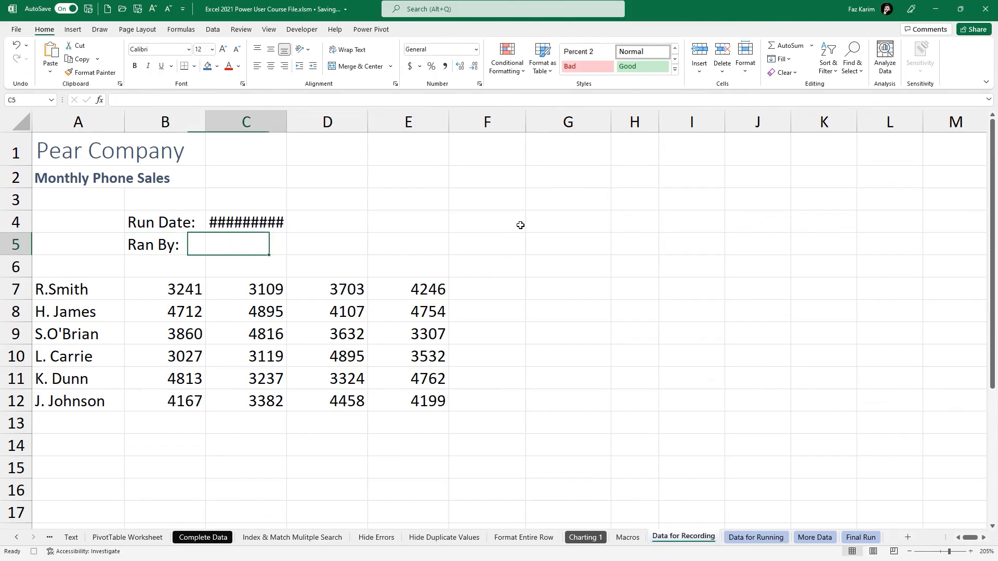
{"action": "type", "text": "FK"}
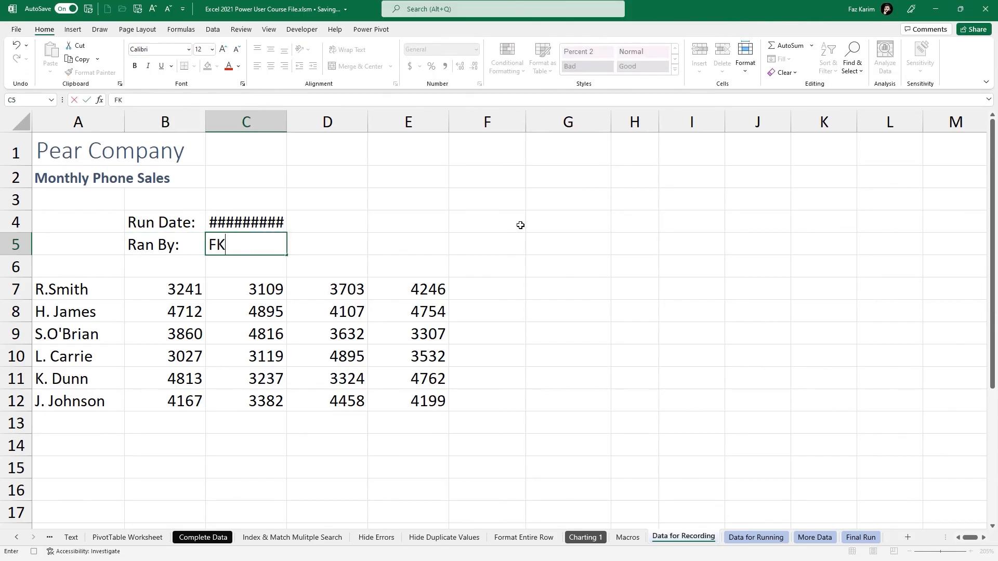
{"action": "key", "text": "Return"}
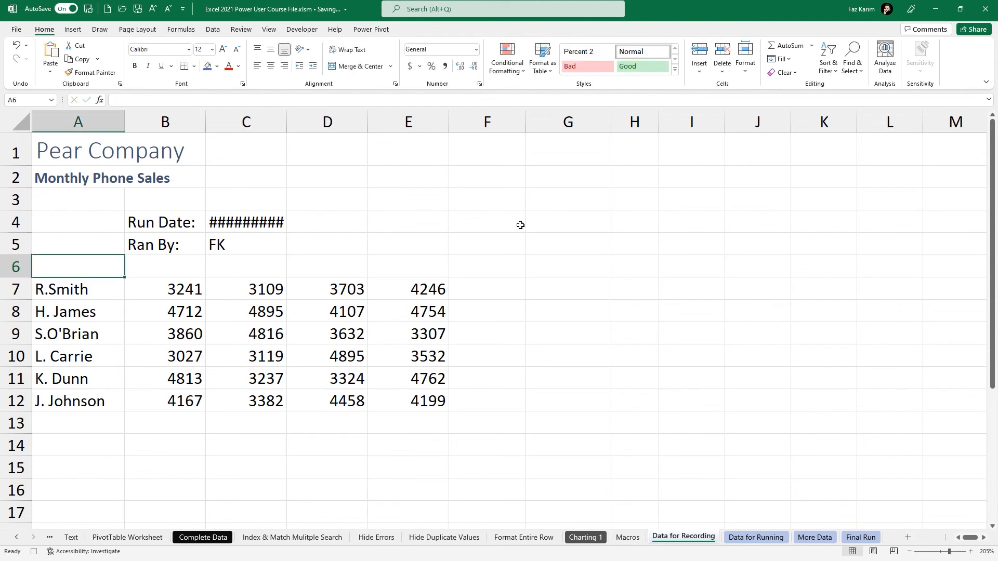
Step: Select the whole sales data range A7:E12, extending to the data's edges, and apply the Input cell style
{"action": "key", "text": "Down"}
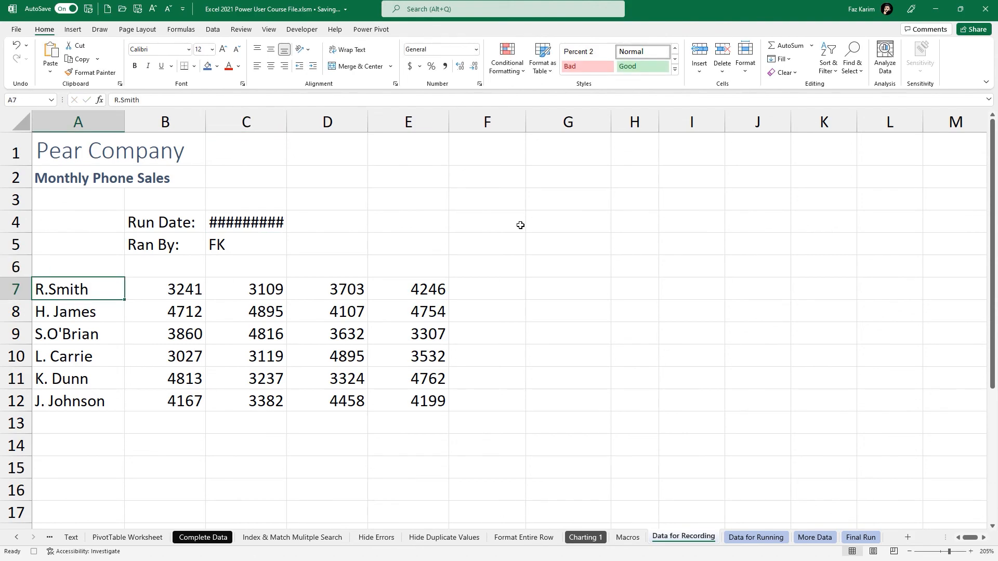
{"action": "key", "text": "ctrl+shift+Right"}
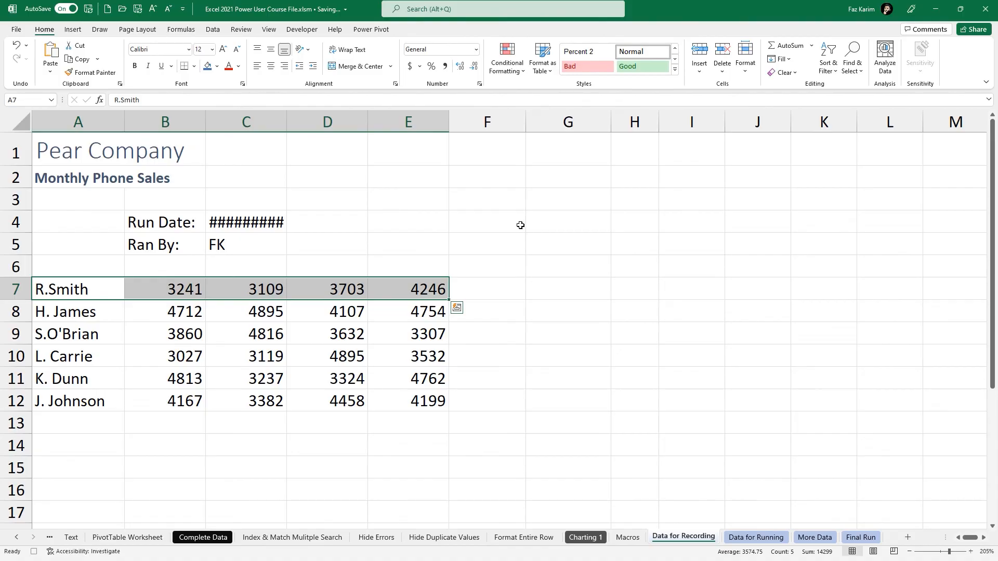
{"action": "key", "text": "ctrl+shift+Down"}
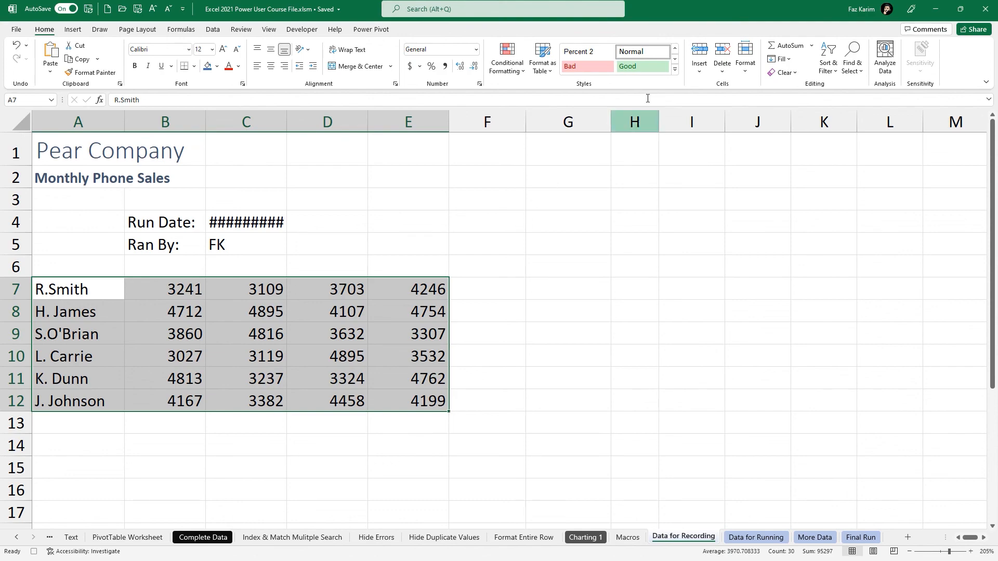
{"action": "left_click", "coordinate": [675, 69]}
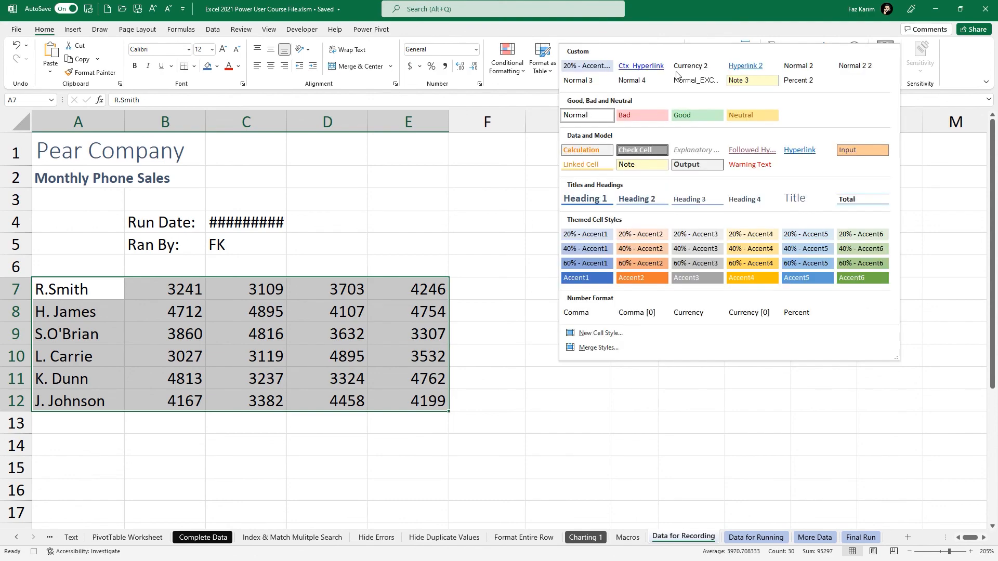
{"action": "left_click", "coordinate": [867, 151]}
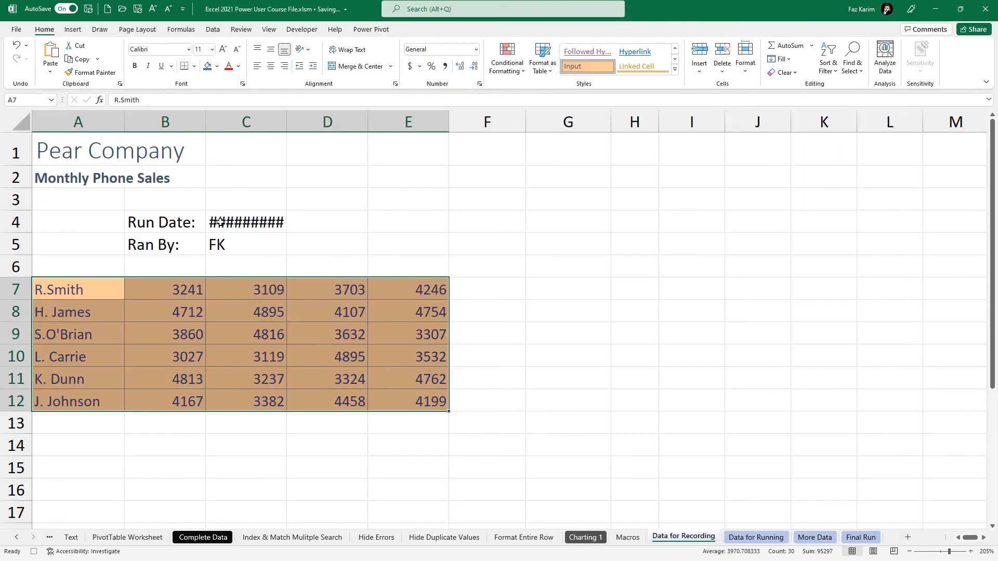
Step: Return to cell A1 and stop recording the macro
{"action": "left_click", "coordinate": [68, 151]}
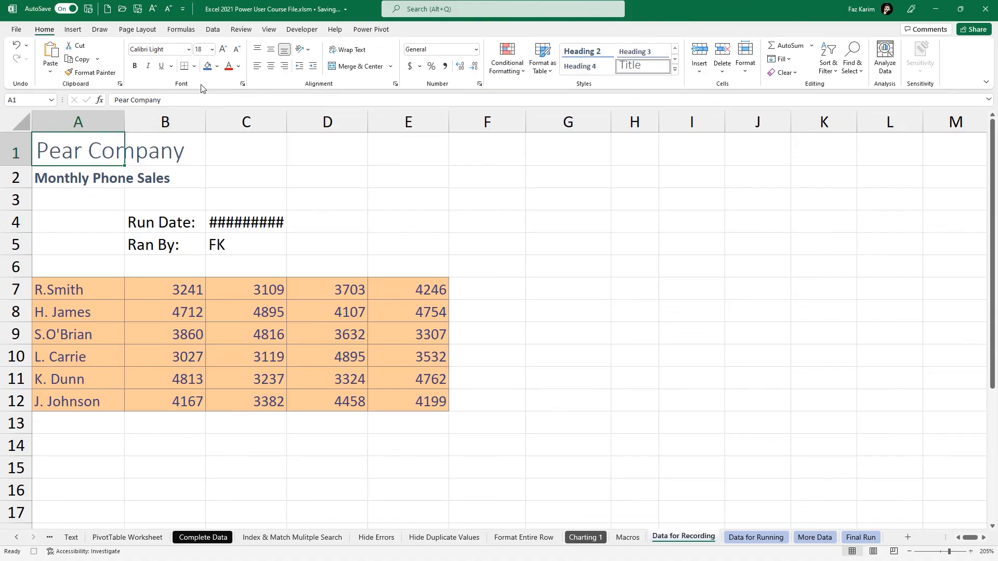
{"action": "left_click", "coordinate": [299, 31]}
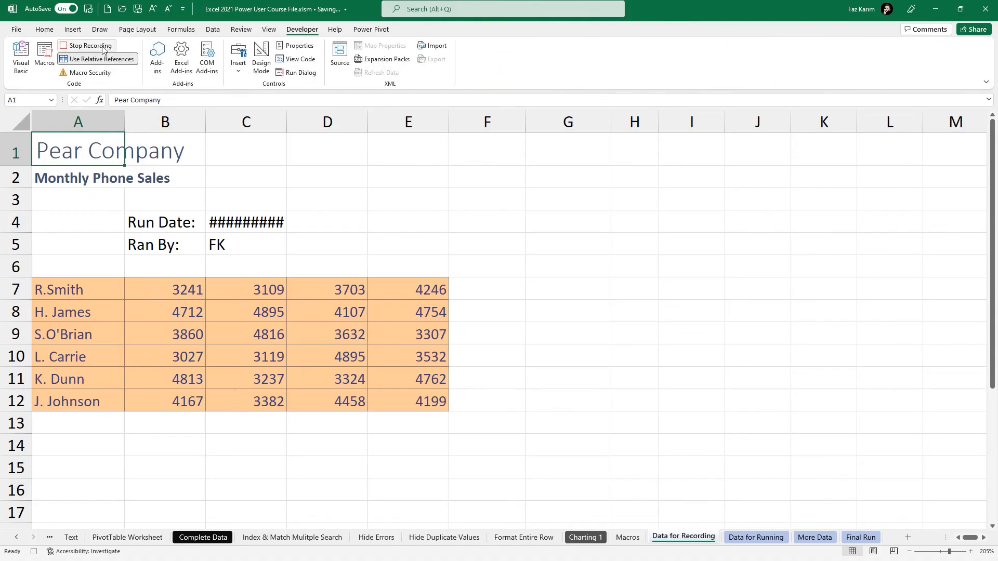
{"action": "left_click", "coordinate": [84, 46]}
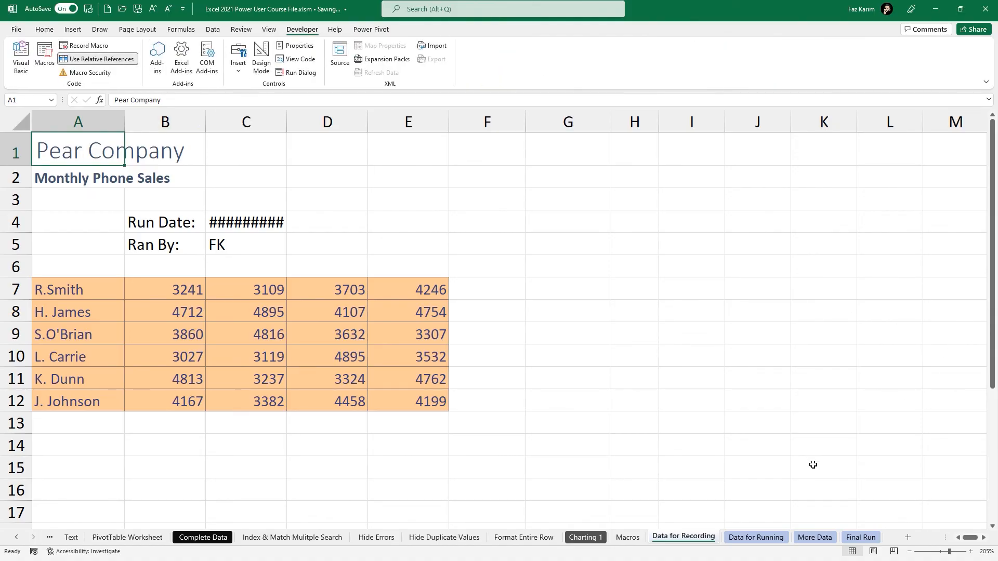
Step: Run MyFormatMacro from cell A1 on the Data for Running sheet and check the formatted range
{"action": "left_click", "coordinate": [738, 540]}
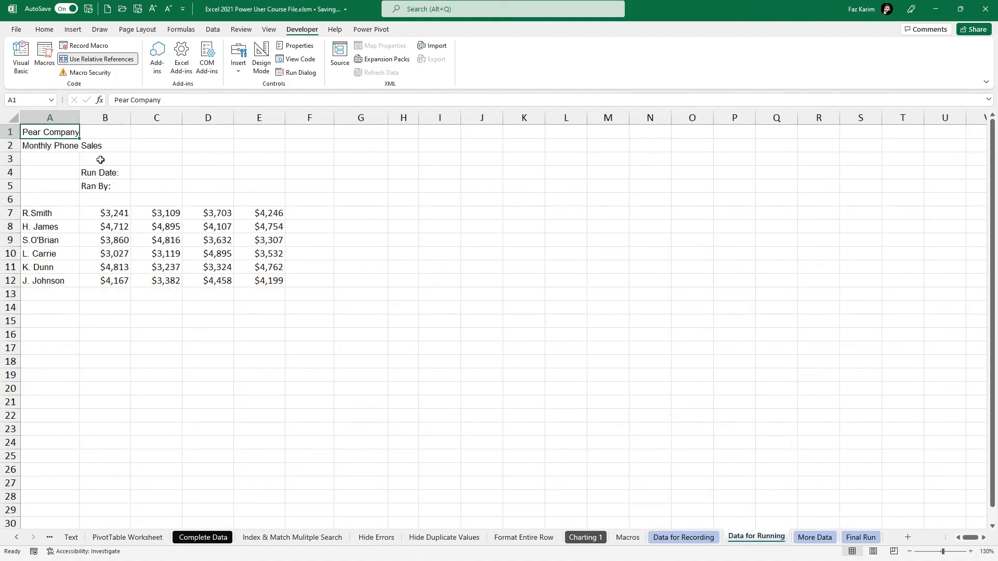
{"action": "scroll", "coordinate": [102, 159], "scroll_direction": "up", "scroll_amount": 3, "text": "ctrl"}
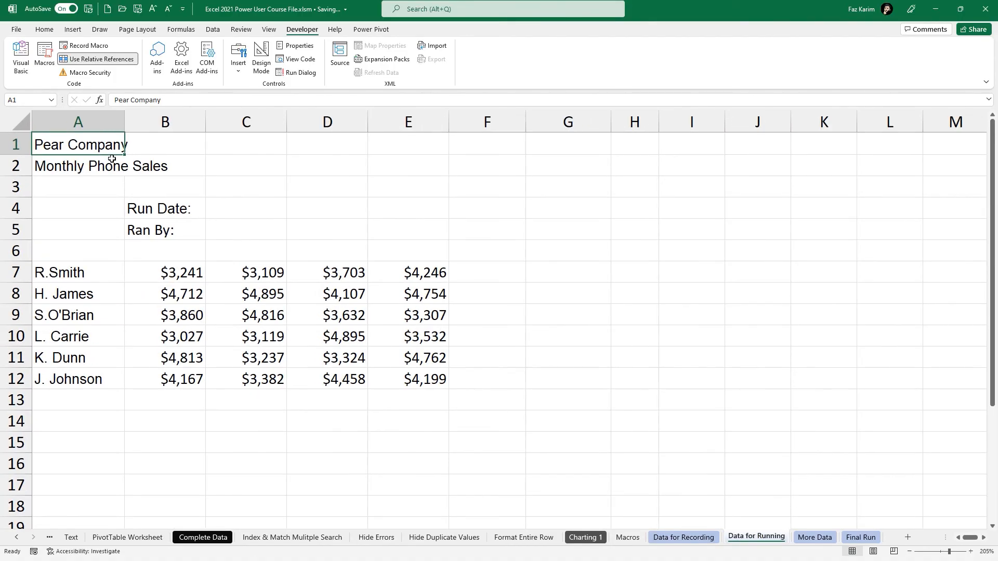
{"action": "key", "text": "ctrl+shift+m"}
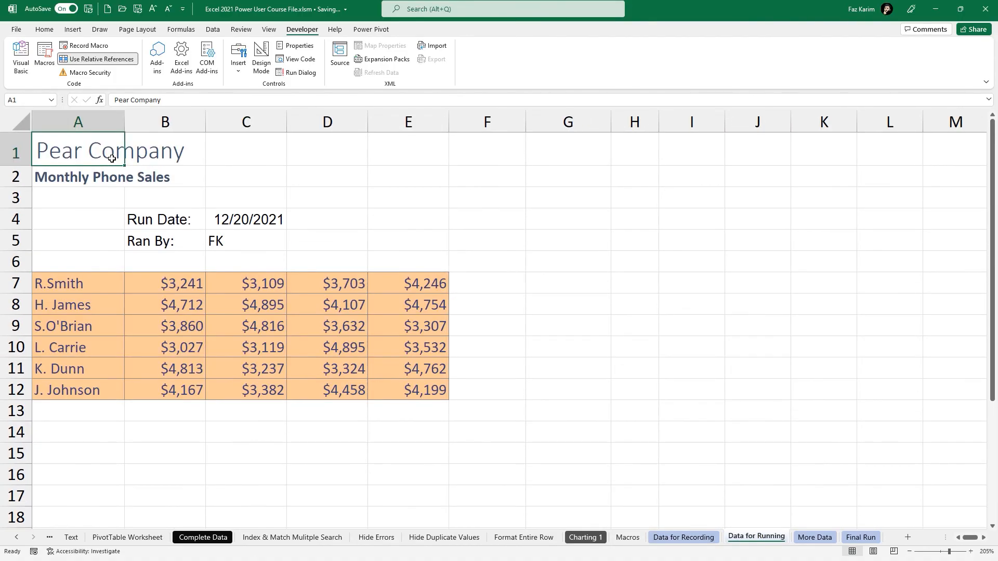
{"action": "left_click_drag", "start_coordinate": [73, 138], "coordinate": [476, 399]}
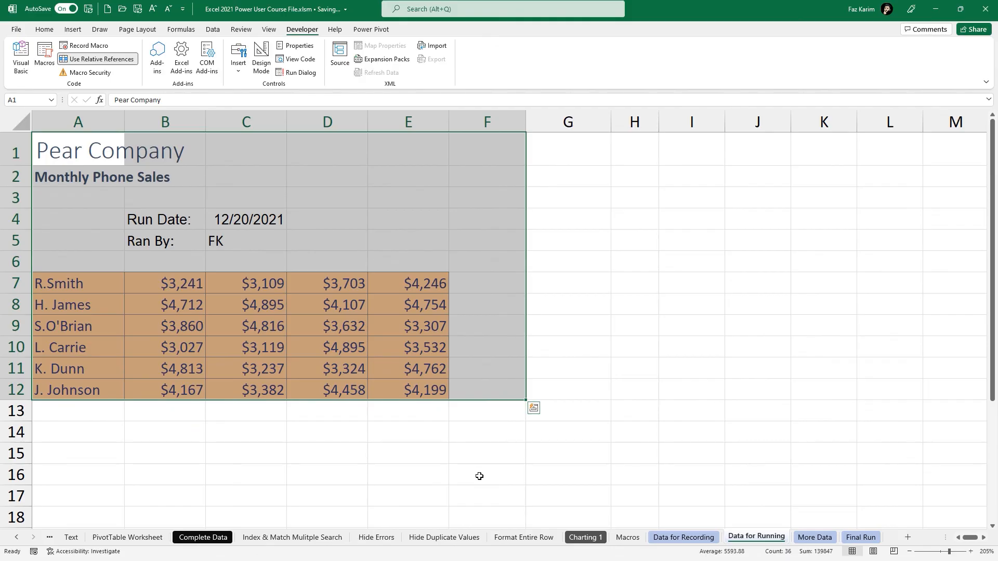
Step: Run MyFormatMacro from cell A1 on the More Data sheet
{"action": "left_click", "coordinate": [809, 539]}
{"action": "left_click", "coordinate": [36, 133]}
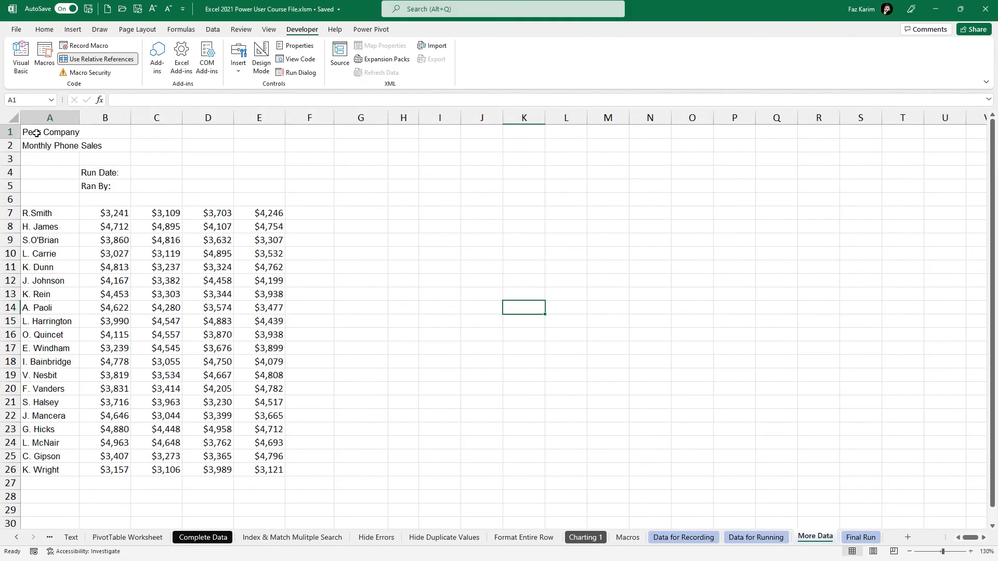
{"action": "left_click", "coordinate": [46, 62]}
{"action": "left_click", "coordinate": [713, 167]}
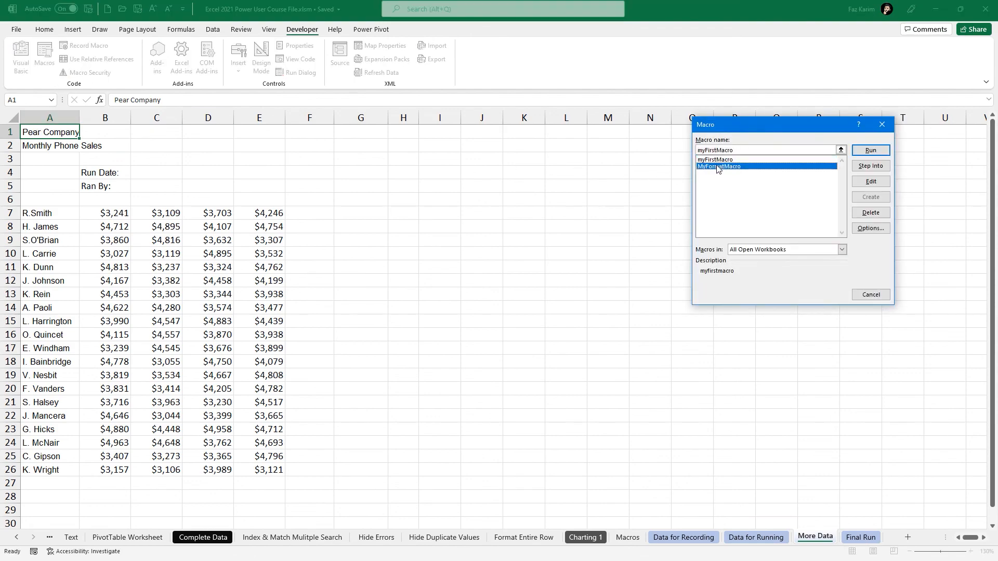
{"action": "left_click", "coordinate": [870, 151]}
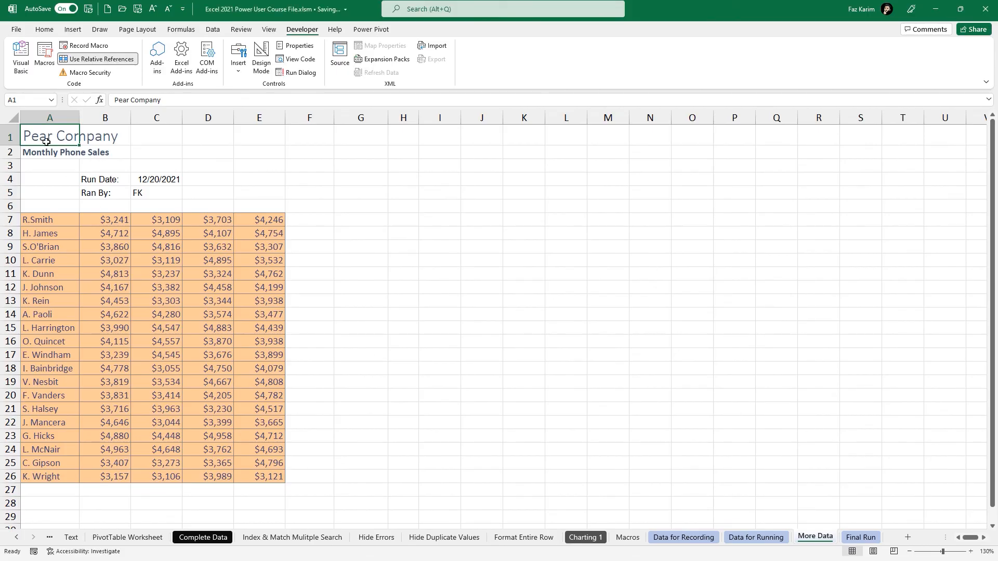
Step: Run MyFormatMacro from cell A1 on the Final Run sheet and select the formatted range A7:F26 to check it
{"action": "left_click", "coordinate": [857, 539]}
{"action": "left_click_drag", "start_coordinate": [260, 213], "coordinate": [311, 443]}
{"action": "left_click", "coordinate": [43, 132]}
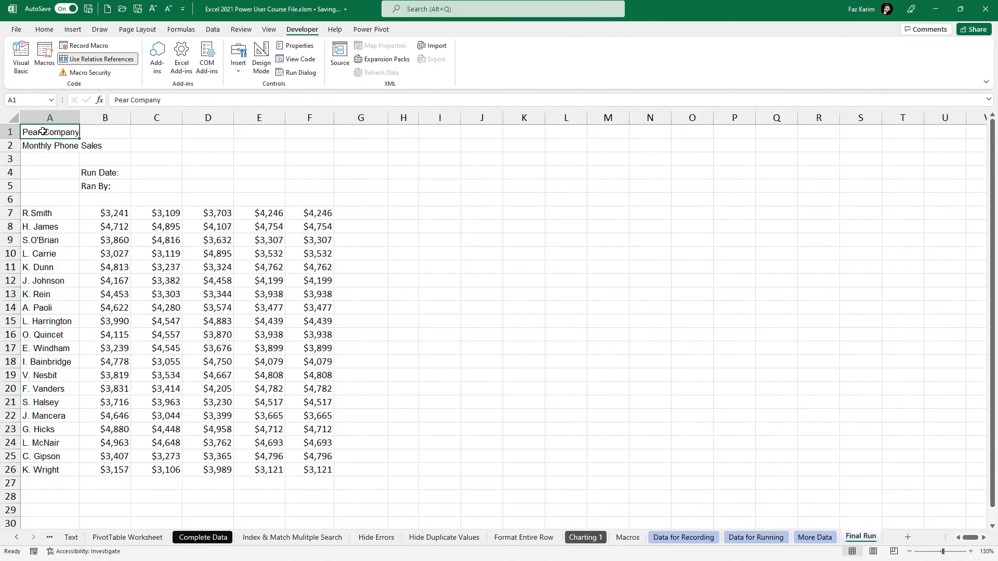
{"action": "left_click", "coordinate": [46, 51]}
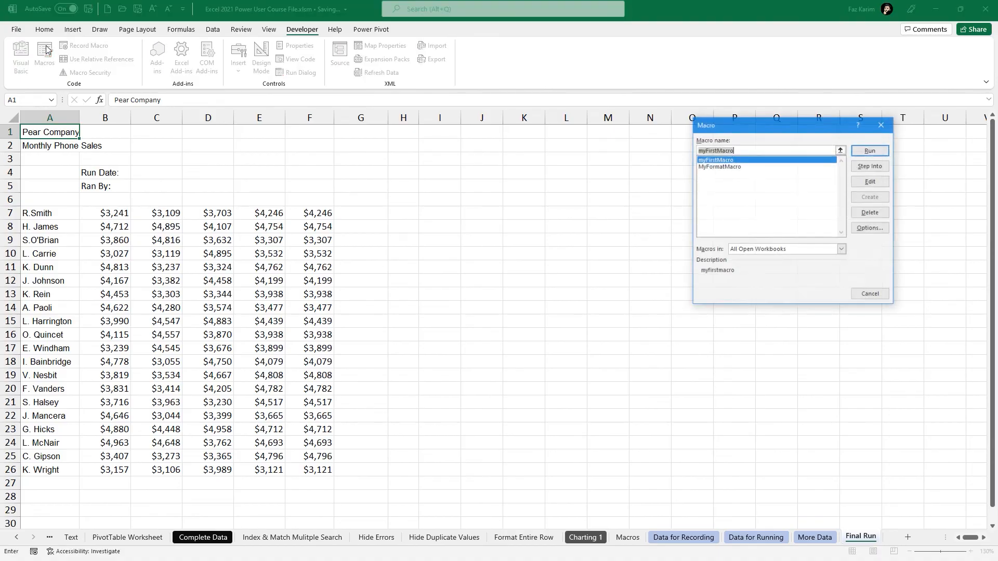
{"action": "left_click", "coordinate": [719, 167]}
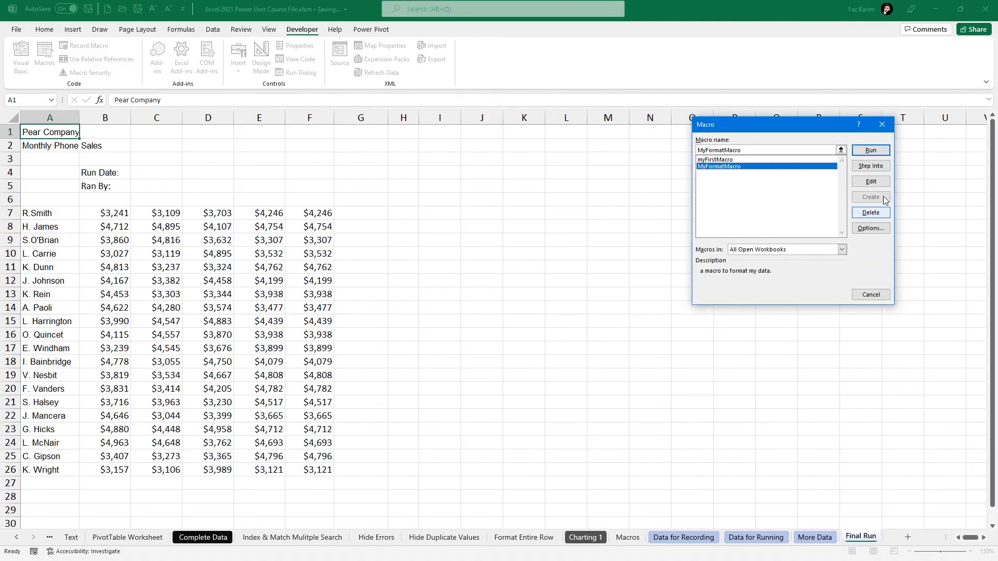
{"action": "left_click", "coordinate": [870, 151]}
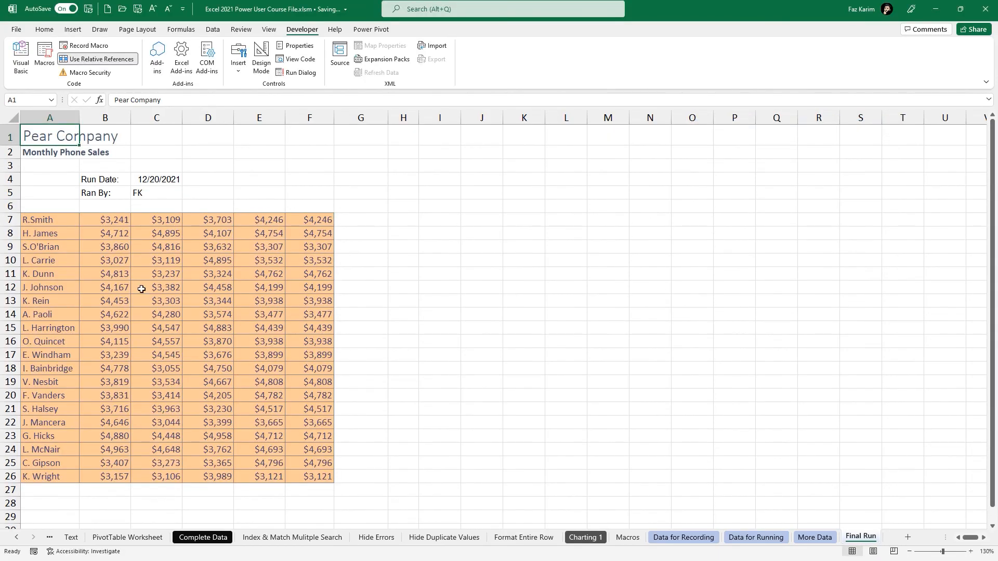
{"action": "left_click_drag", "start_coordinate": [22, 223], "coordinate": [307, 471]}
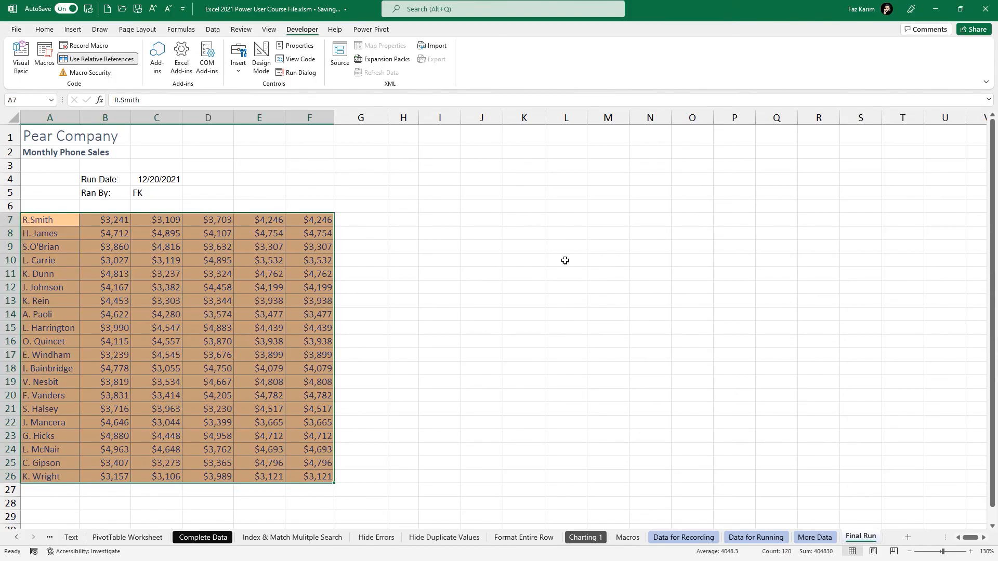
Step: Review the Data for Recording and Data for Running sheets, and view MyFormatMacro's entry in the macro list without running it
{"action": "left_click", "coordinate": [670, 541]}
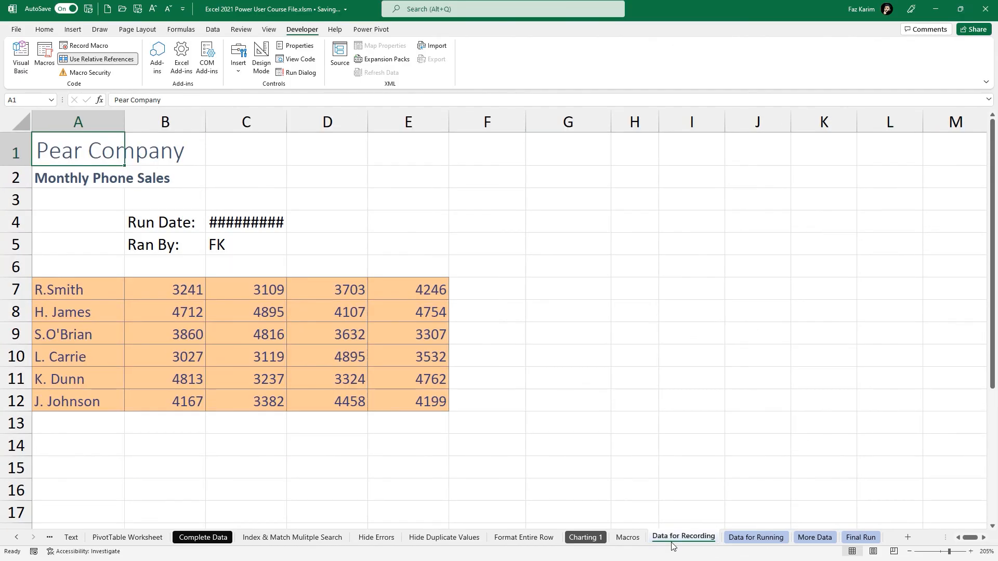
{"action": "left_click", "coordinate": [764, 539]}
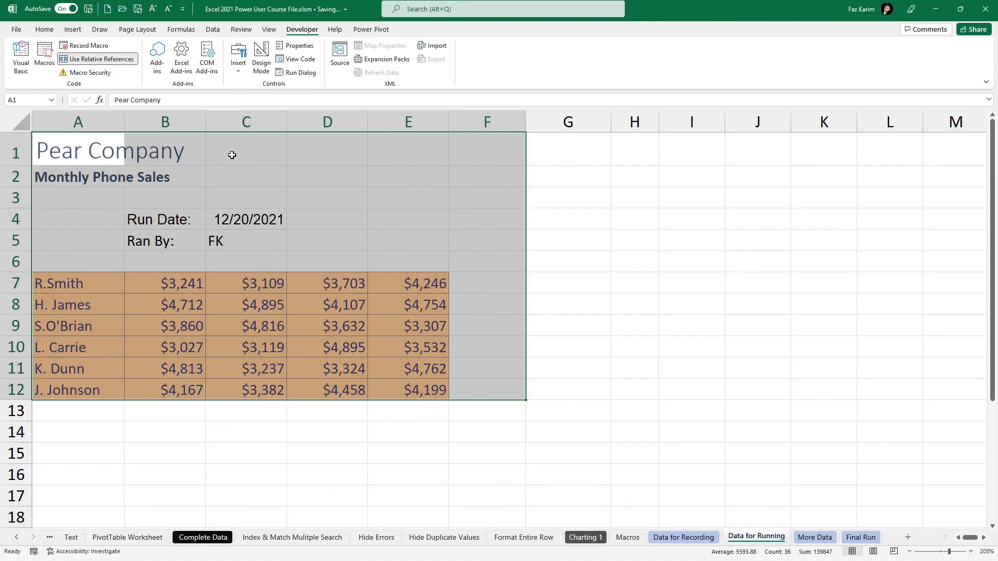
{"action": "left_click", "coordinate": [44, 58]}
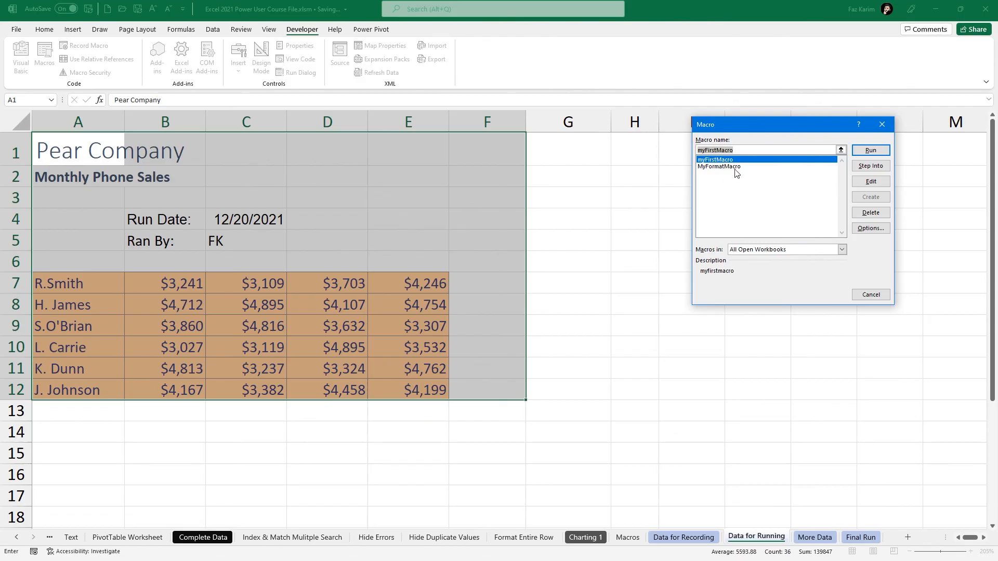
{"action": "left_click", "coordinate": [774, 166]}
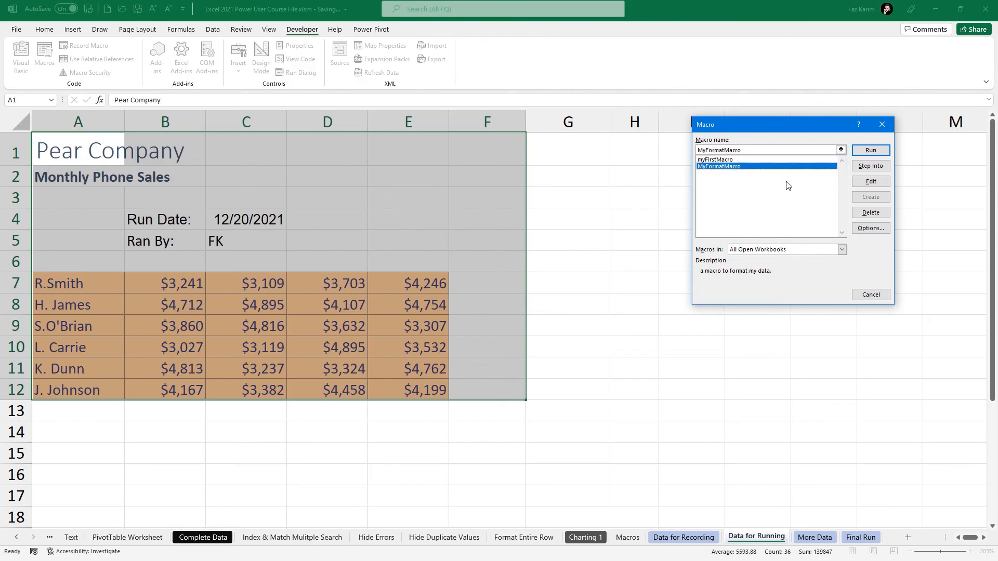
{"action": "left_click", "coordinate": [871, 295]}
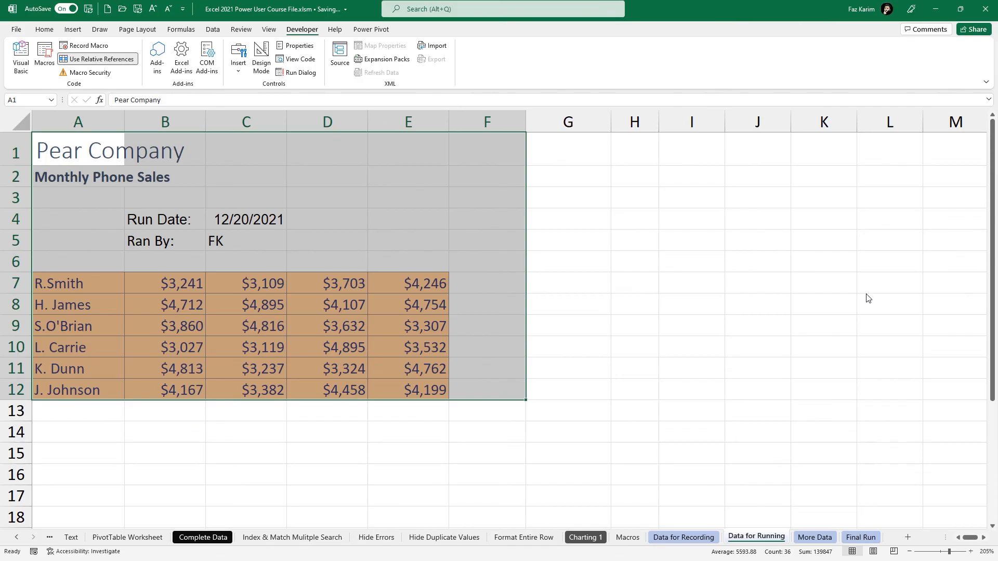